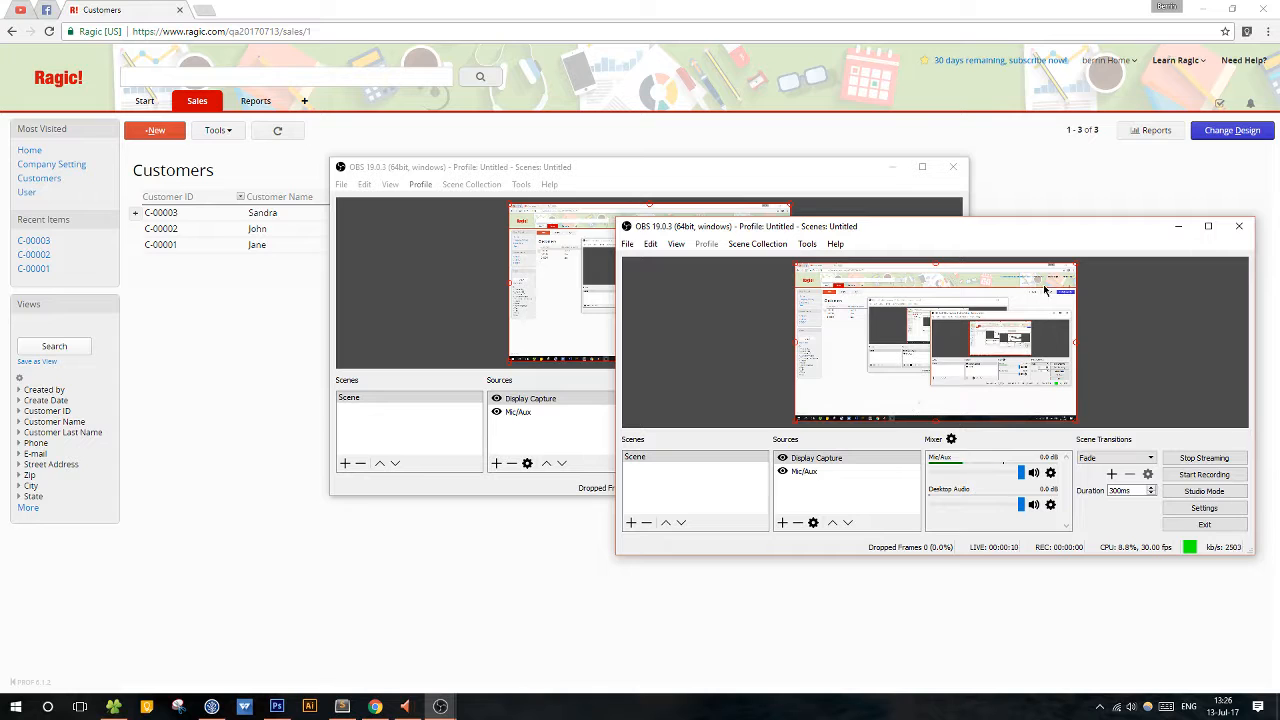
Minimize both OBS windows and enlarge the Customers listing page in the browser.
left_click(1177, 226)
left_click(887, 169)
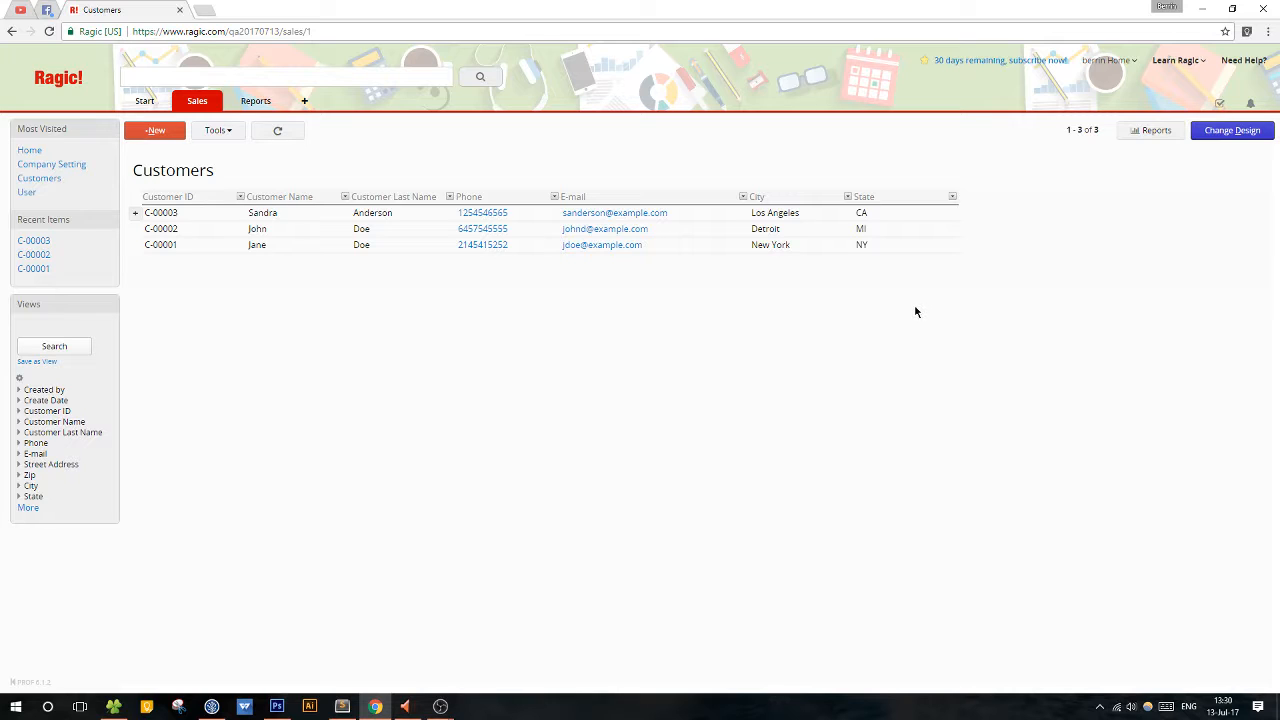
left_click(199, 106)
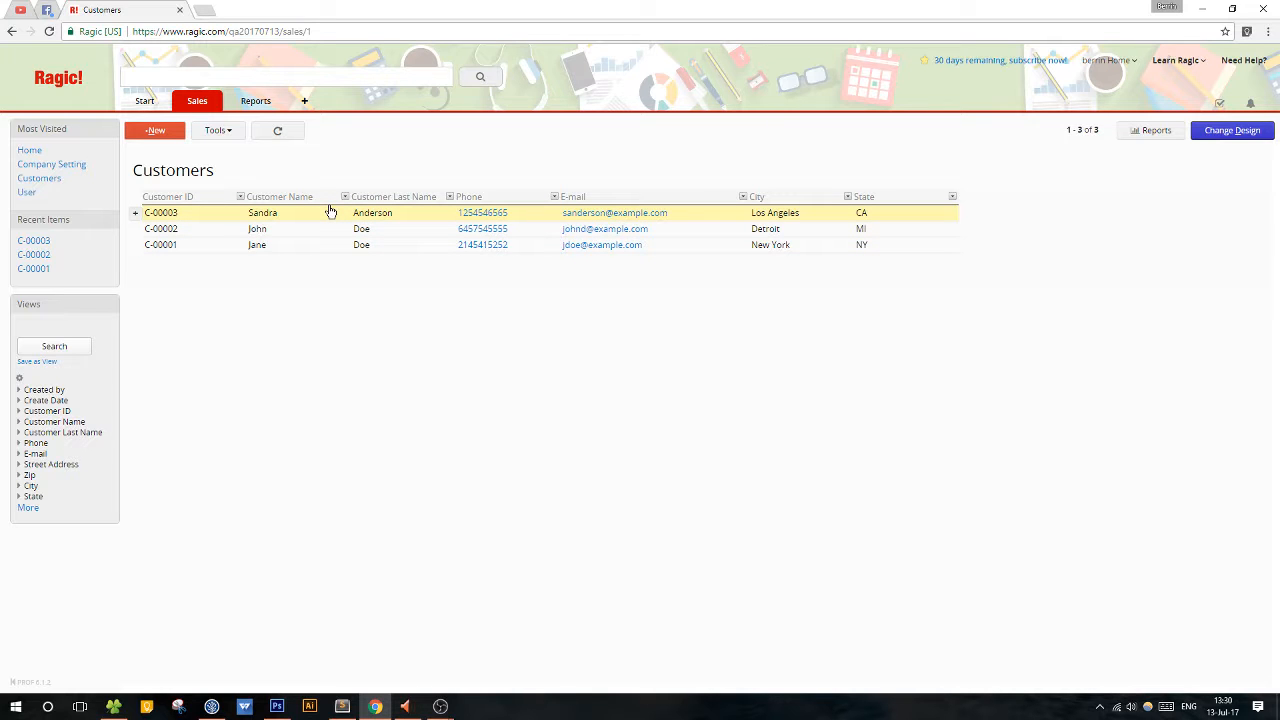
key("ctrl+plus")
key("ctrl+plus")
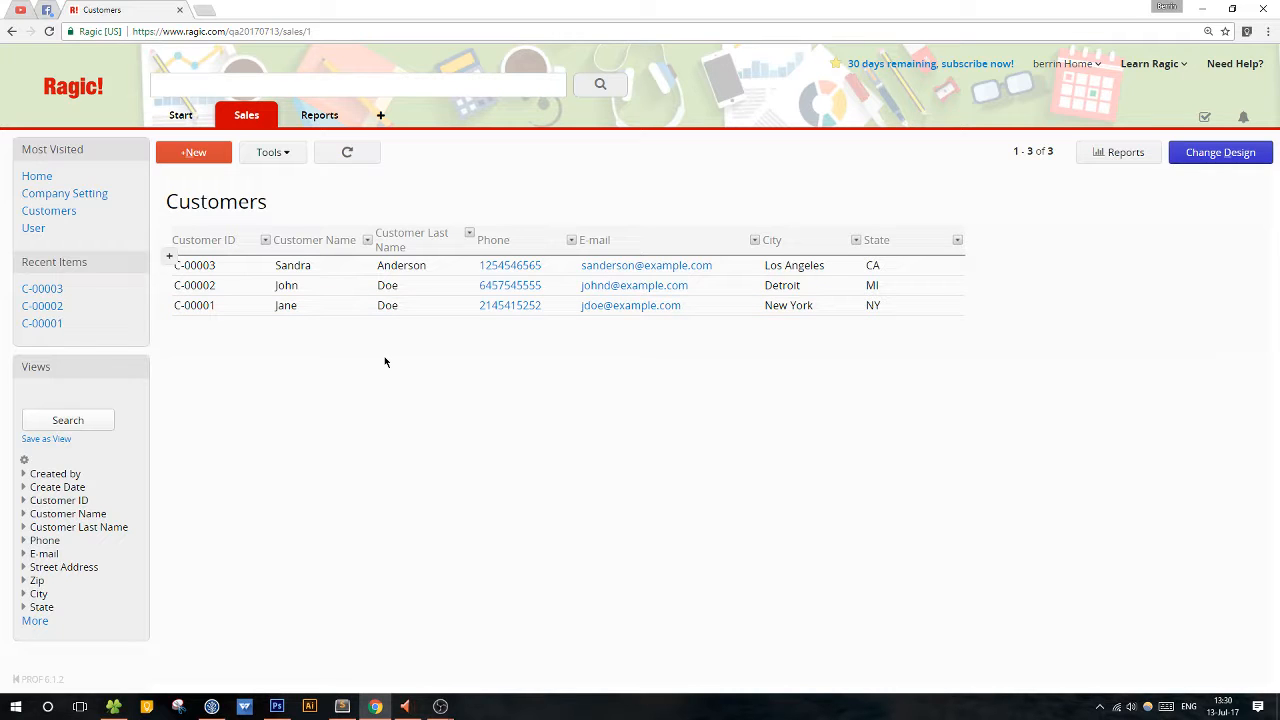
View the form page of the first customer in the Customers listing and return to the listing.
scroll(323, 265, "right", 5)
left_click(323, 265)
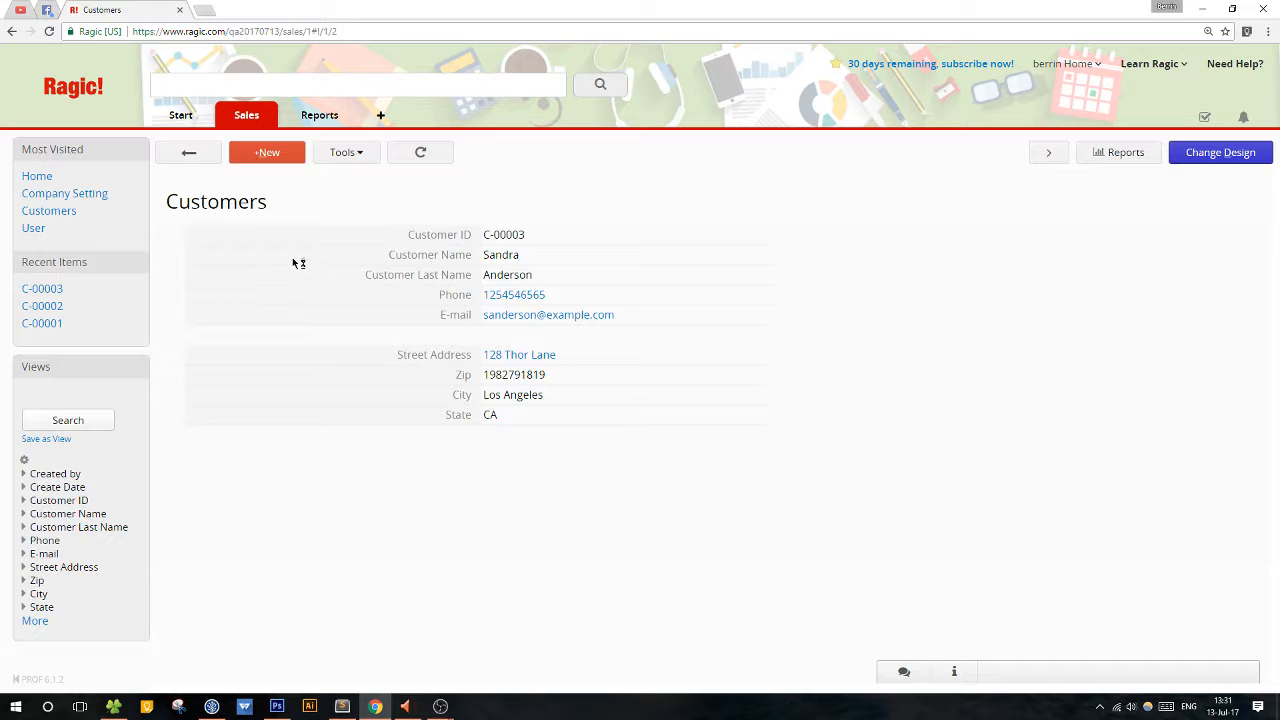
left_click(183, 153)
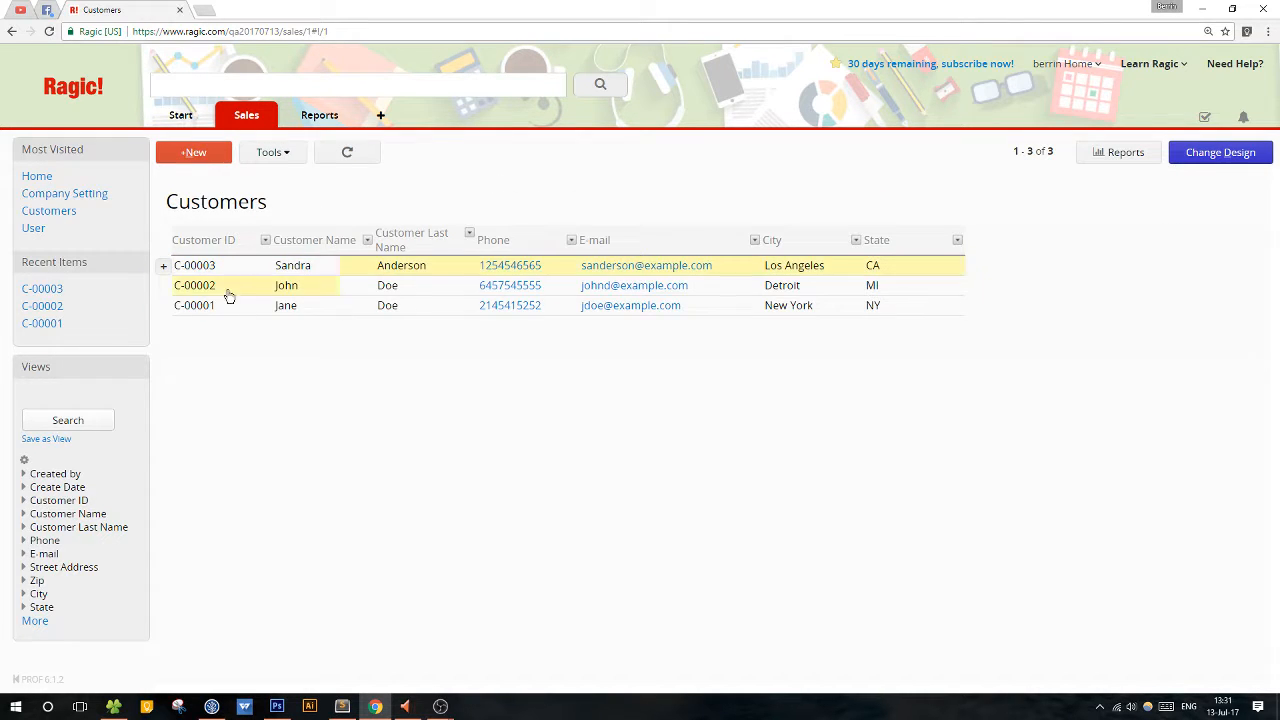
left_click(251, 266)
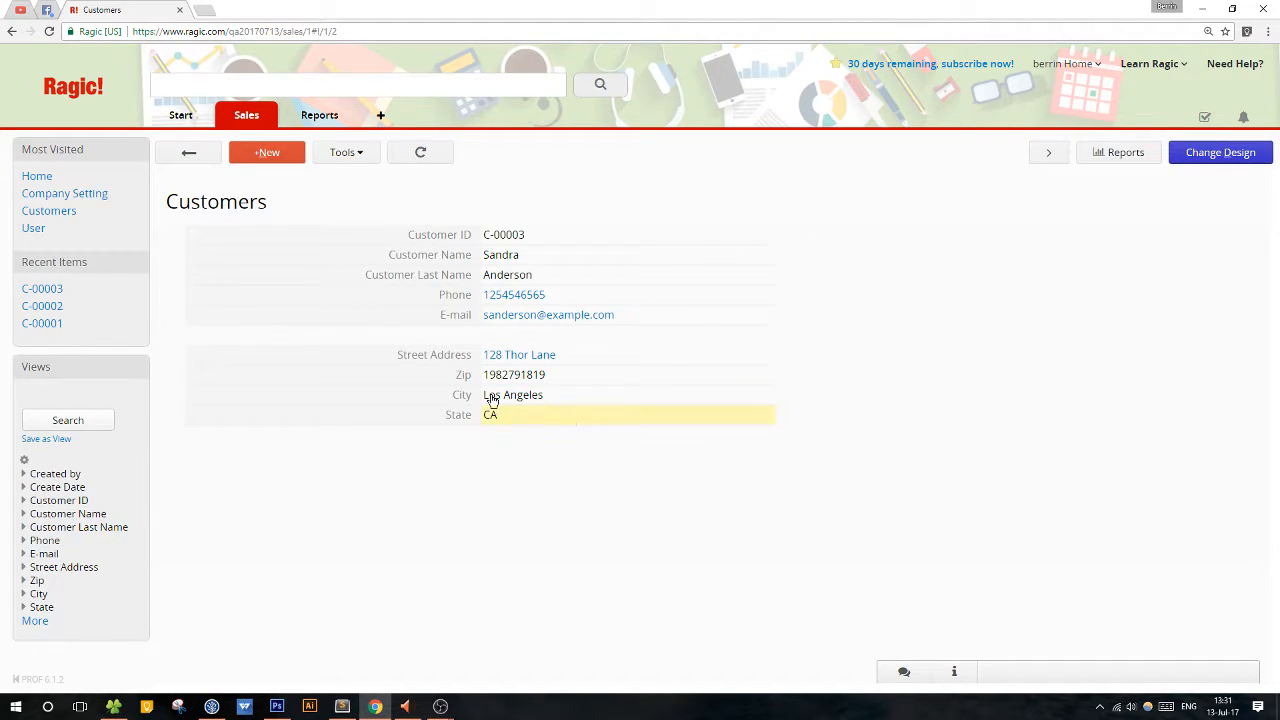
left_click(185, 165)
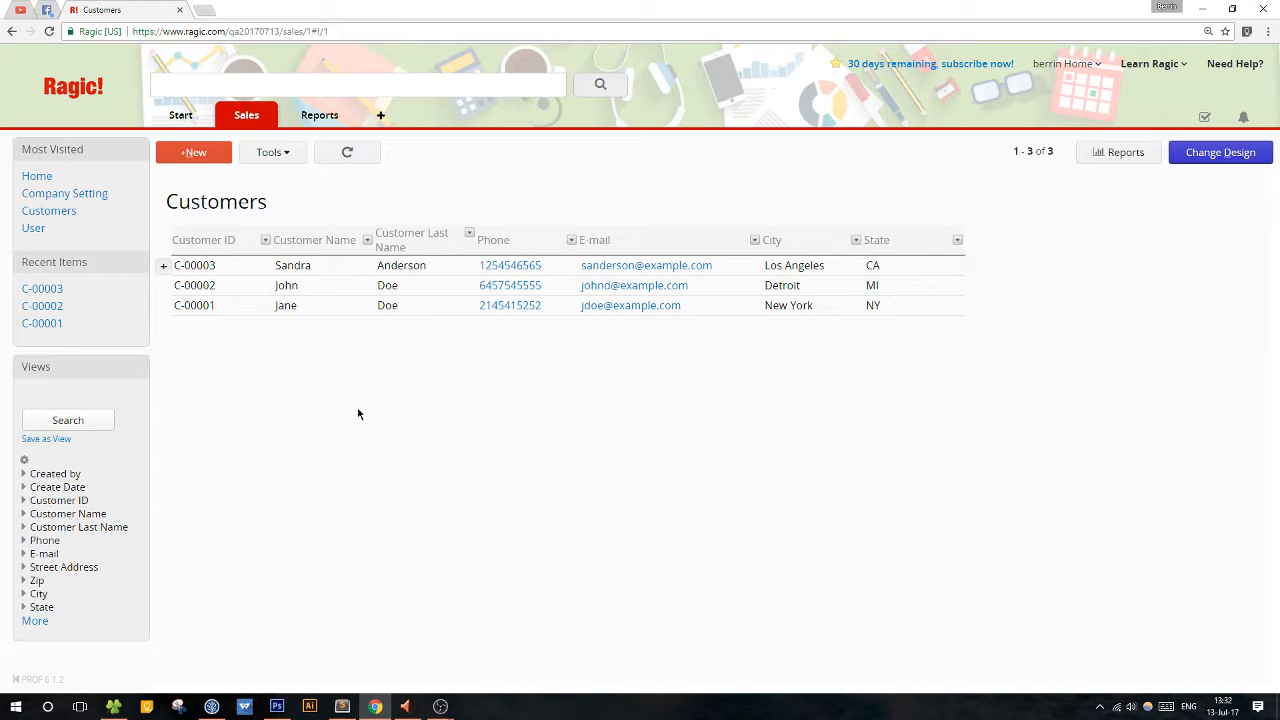
Enter design mode from the first customer's form page and add a field named VIP in cell A12.
left_click(342, 265)
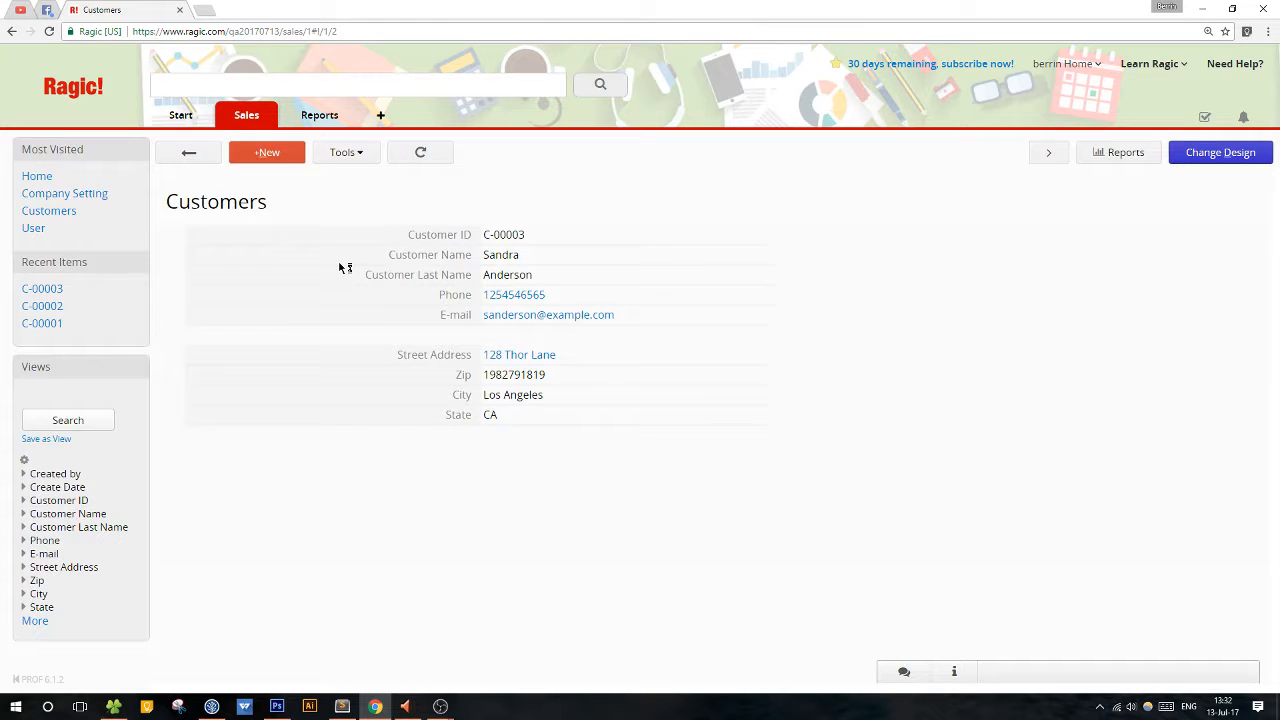
left_click(1232, 157)
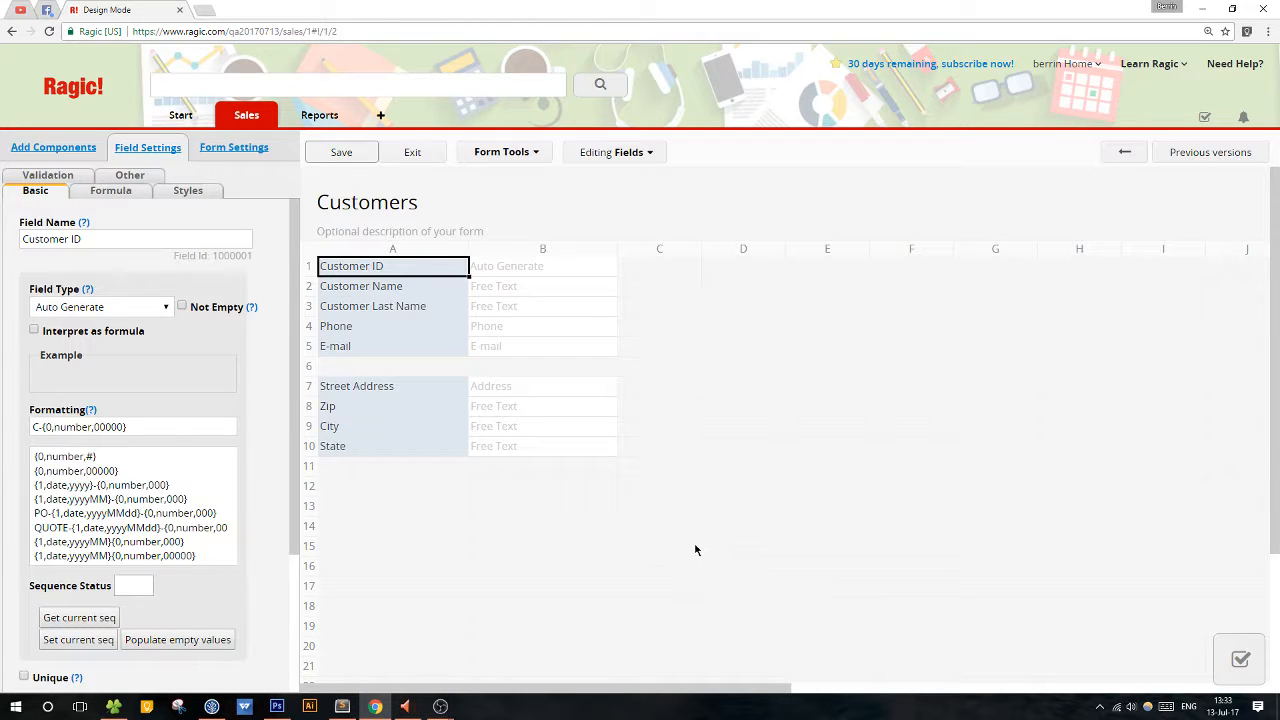
left_click(411, 160)
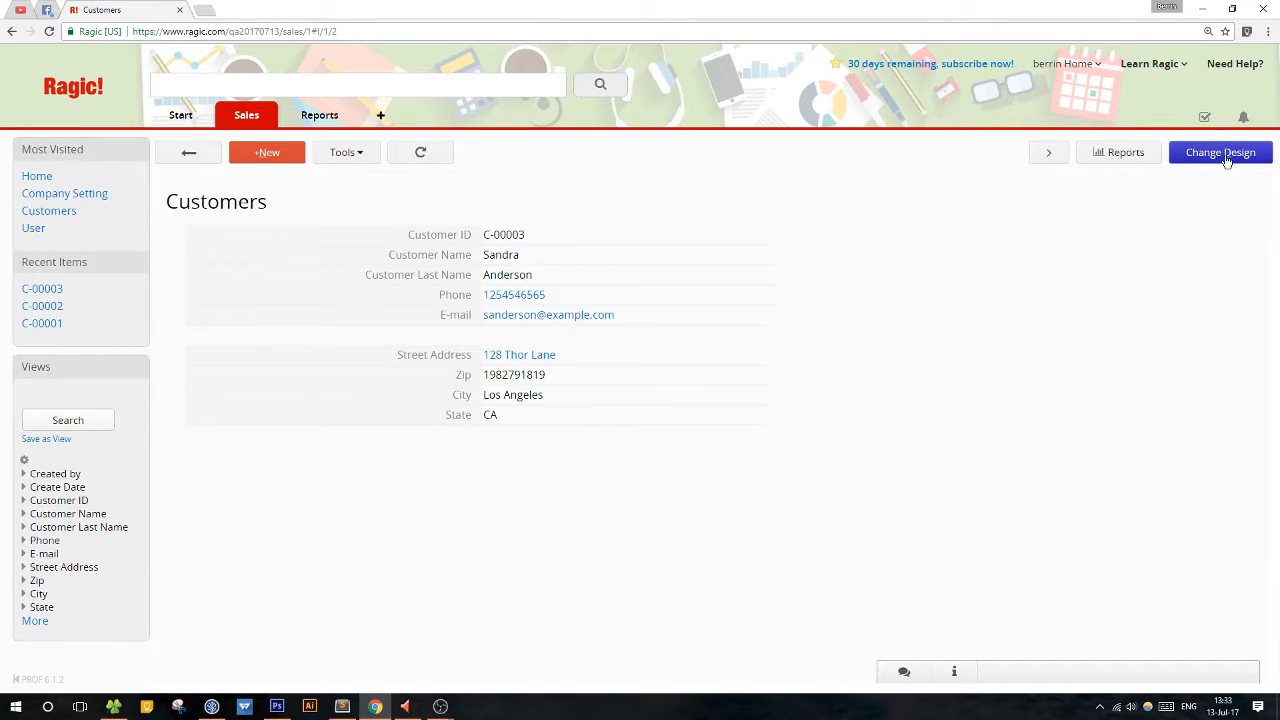
left_click(1239, 160)
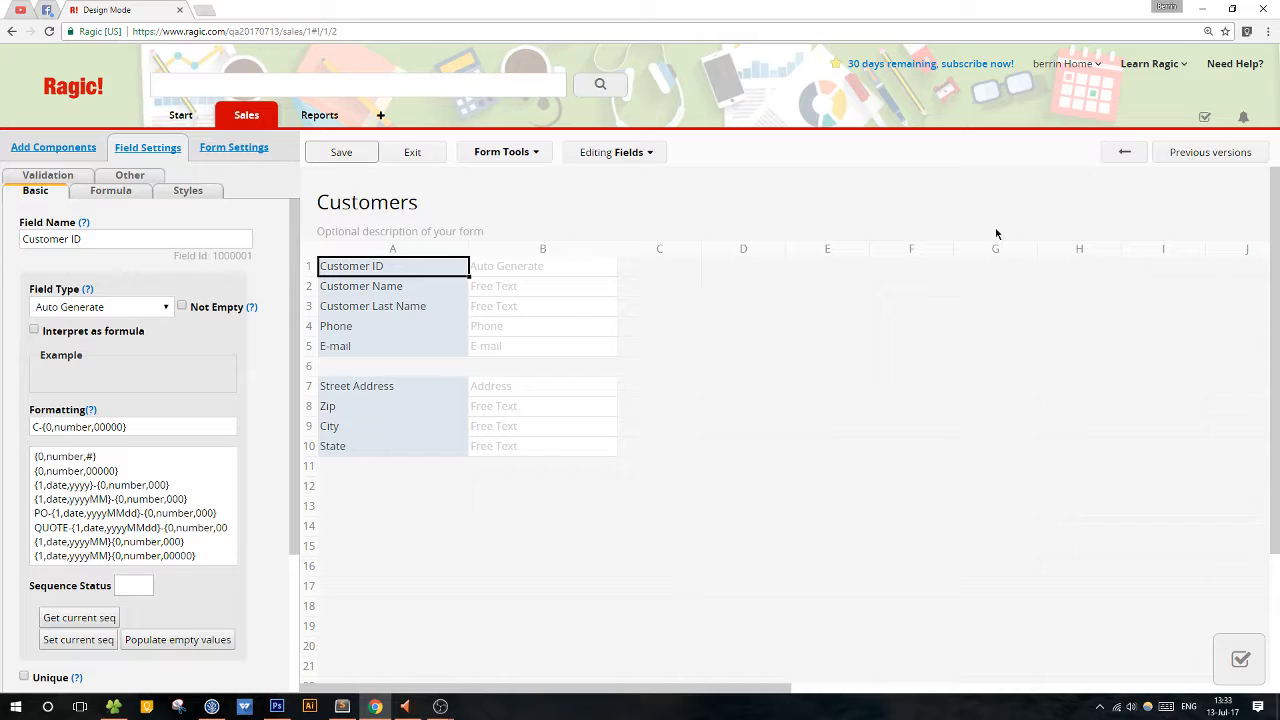
left_click(404, 490)
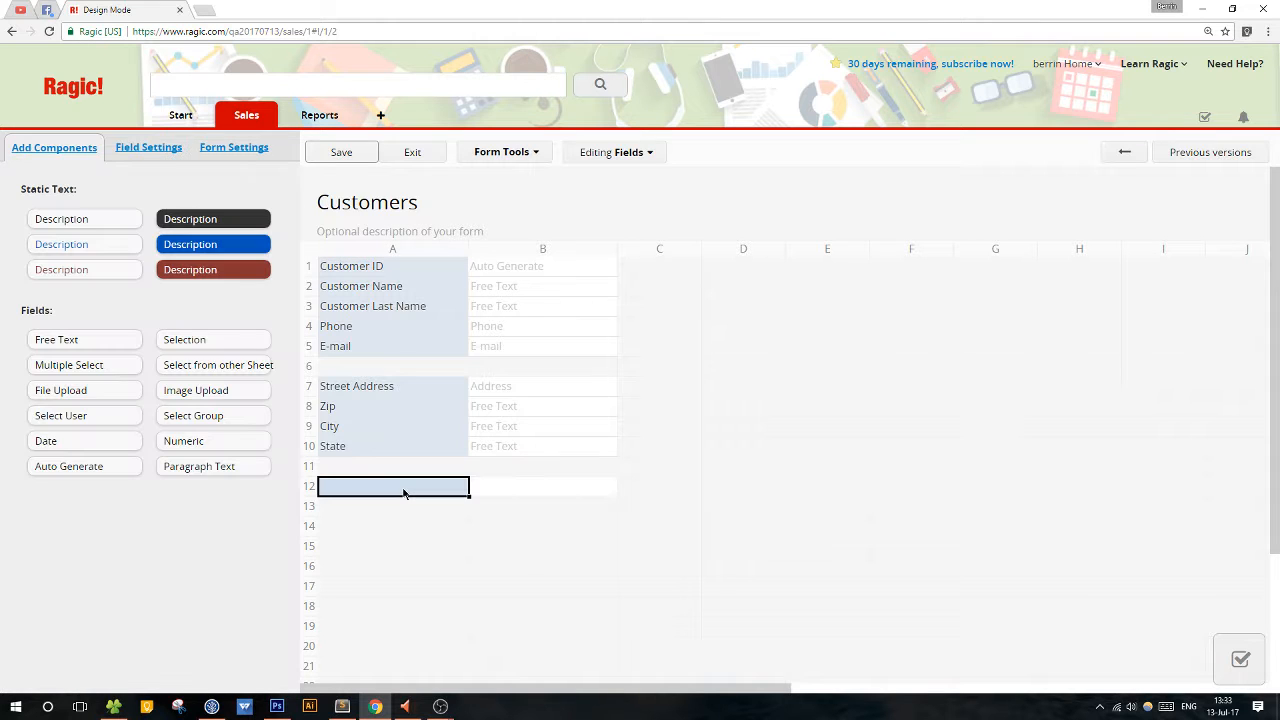
type("VIP")
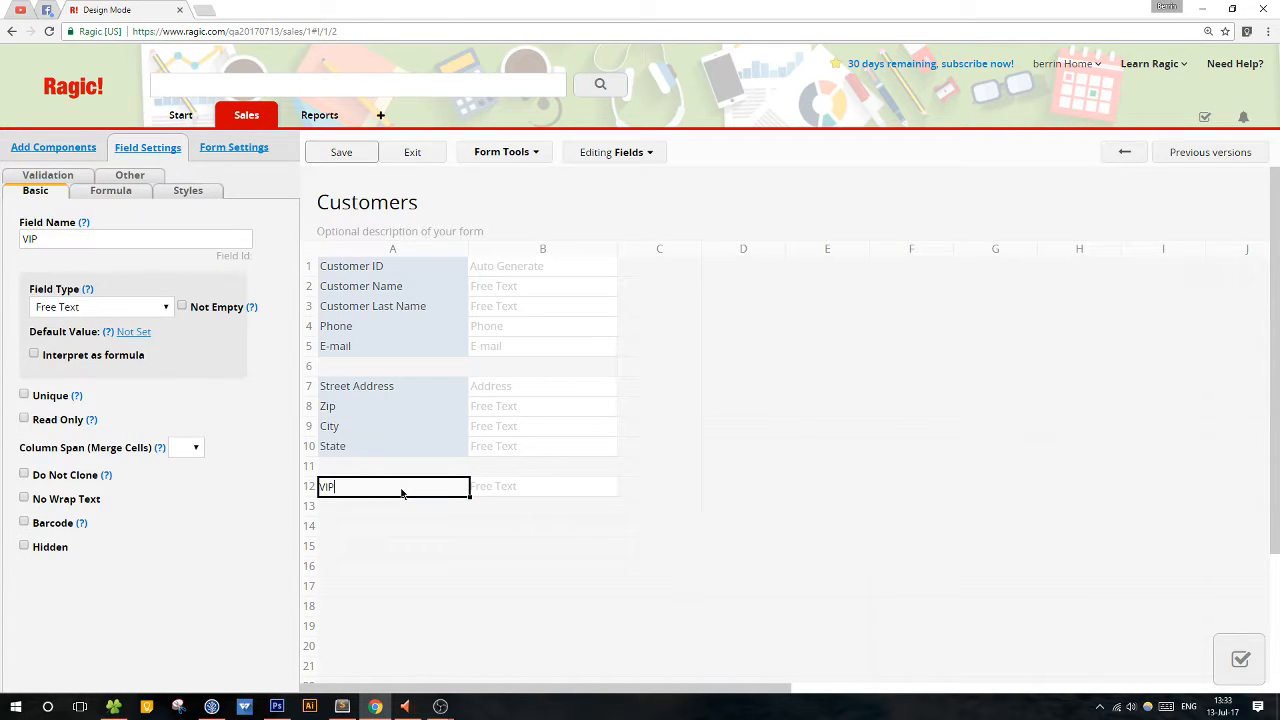
Make VIP a Selection field with Yes as its only choice, and save and exit the form design.
left_click(137, 314)
left_click(115, 354)
left_click(108, 409)
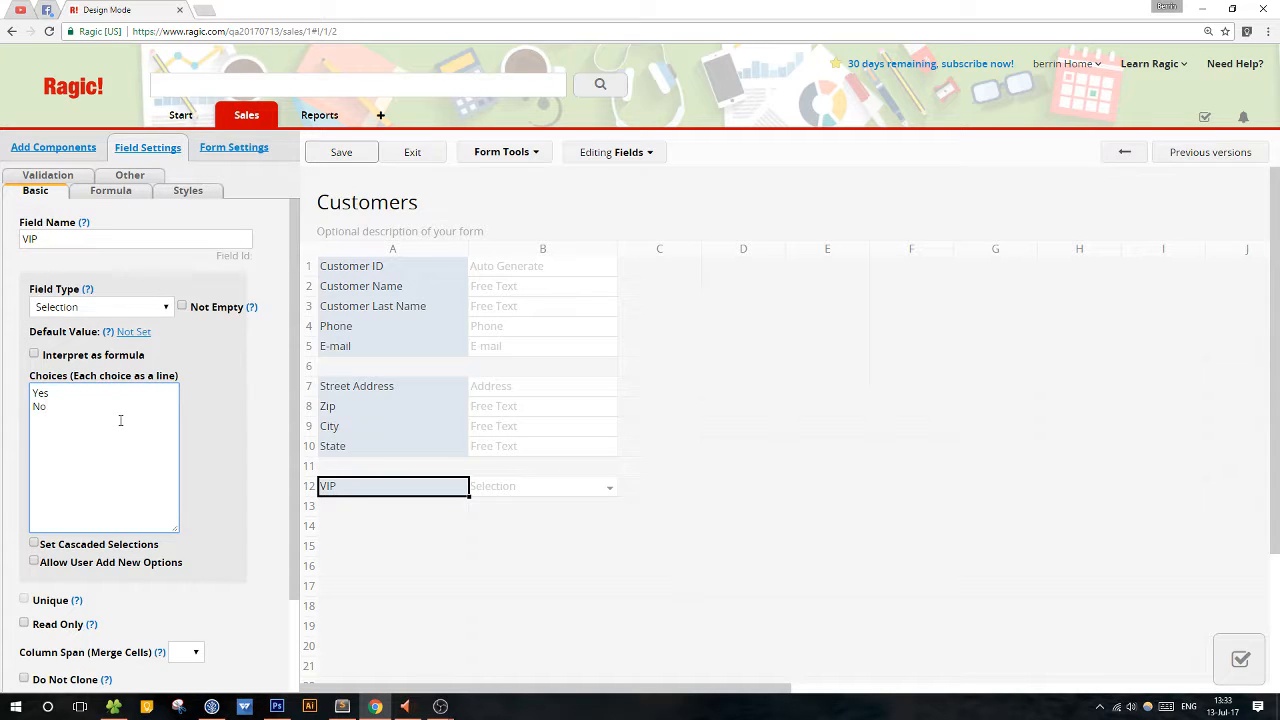
left_click_drag(118, 417, 2, 410)
key("BackSpace")
key("BackSpace")
left_click(368, 158)
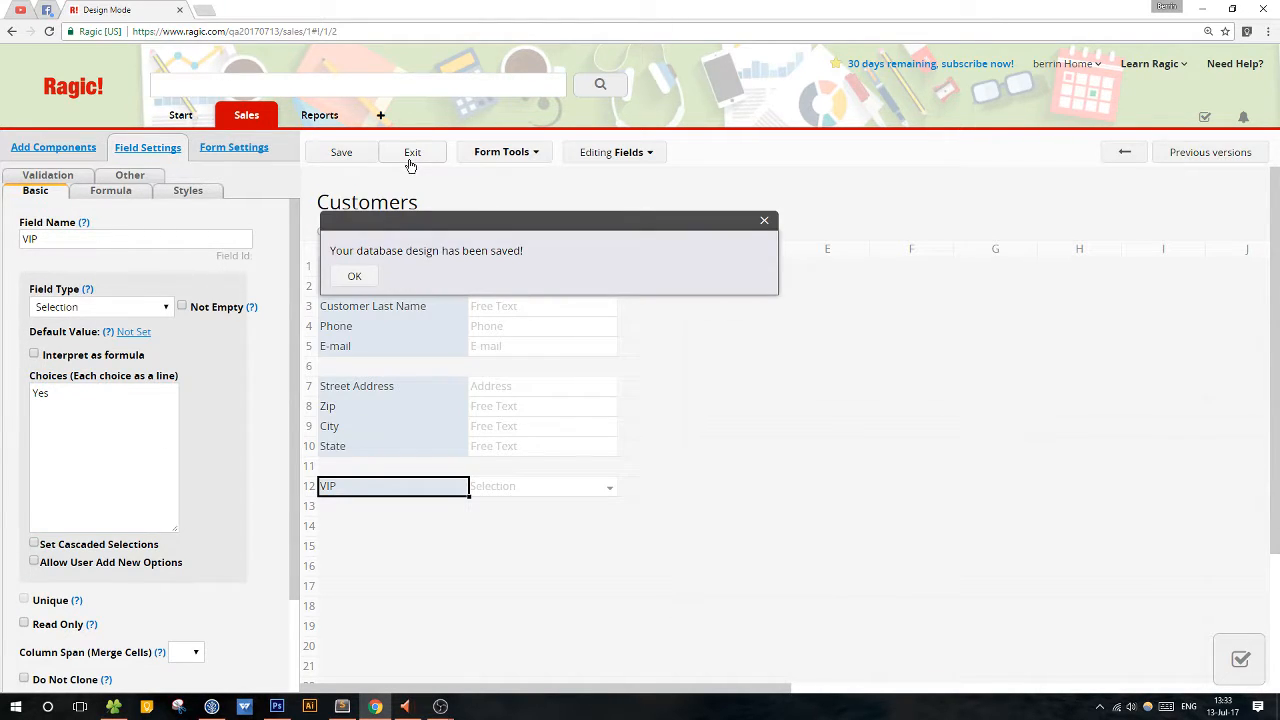
left_click(410, 158)
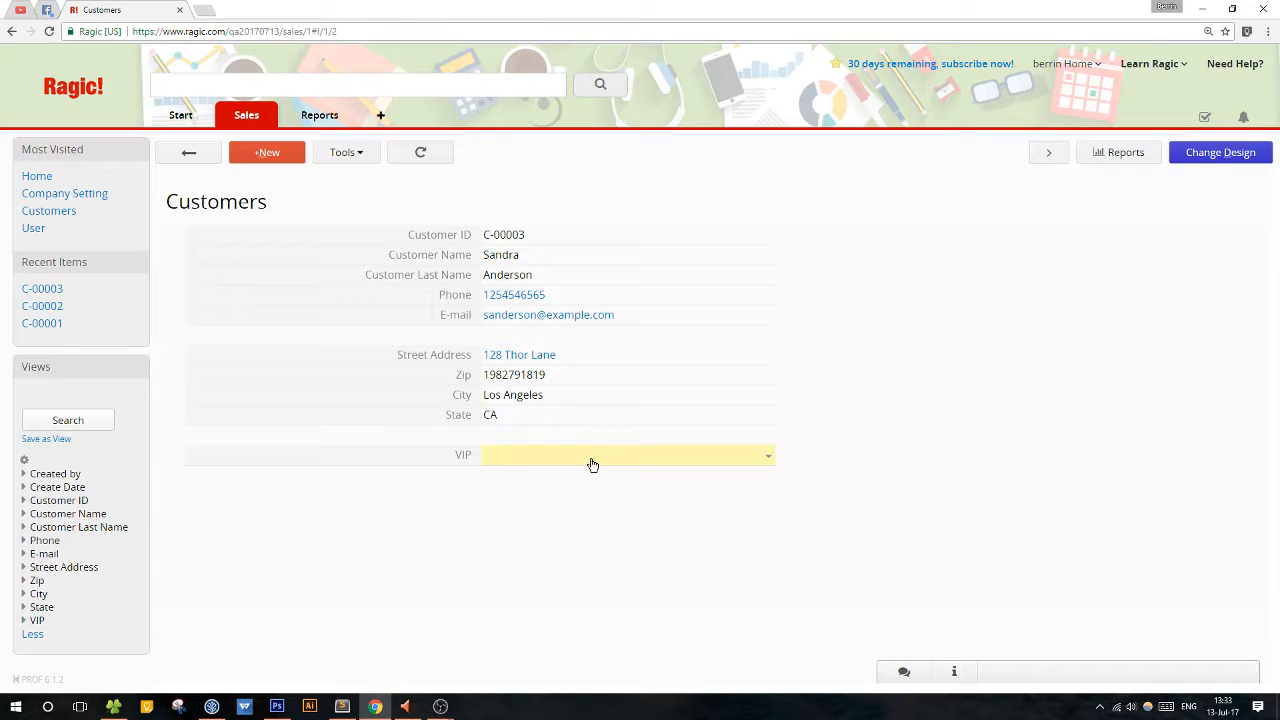
Set the first customer's VIP field to Yes and save the record.
left_click(592, 464)
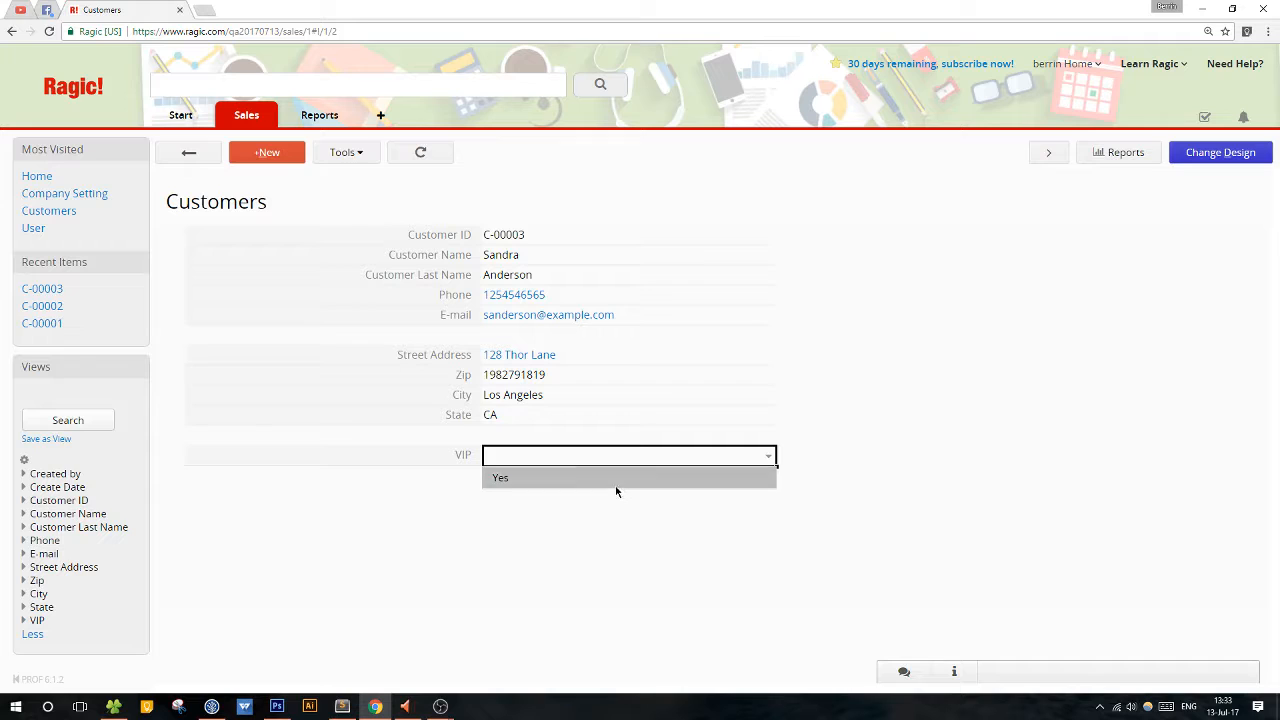
left_click(615, 482)
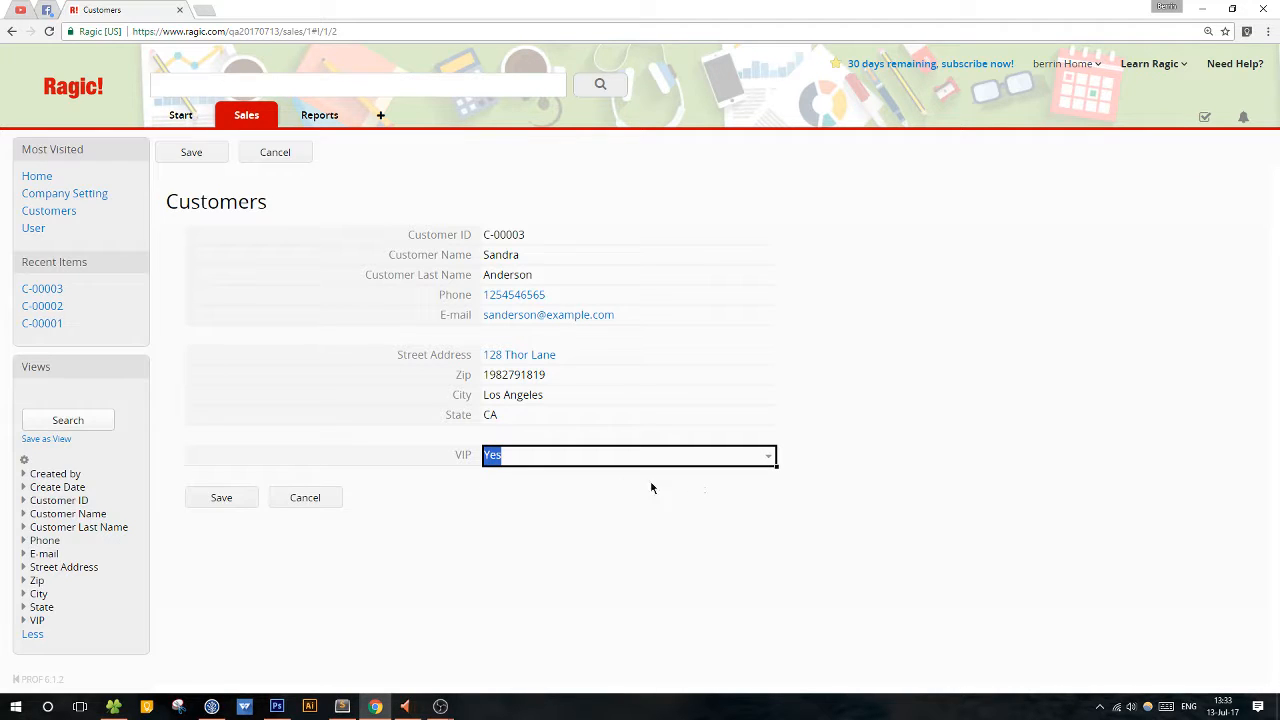
left_click(226, 500)
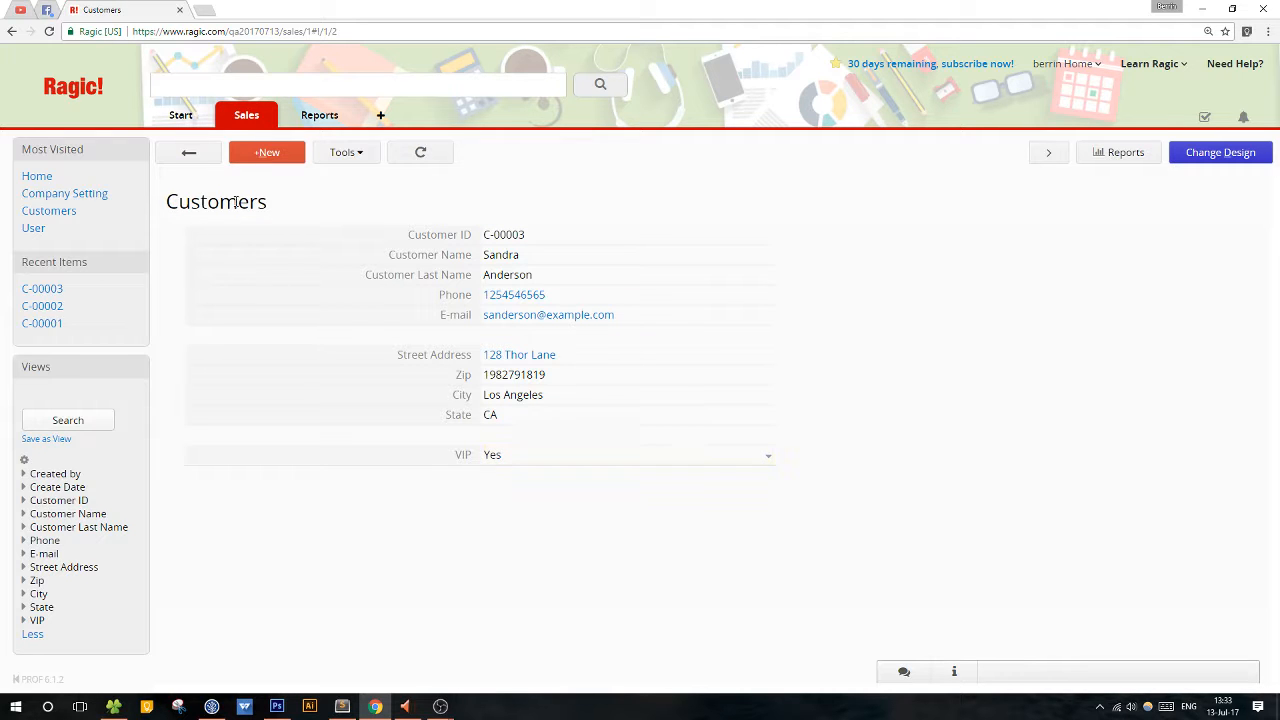
Examine the second customer's record from the Customers listing and return to the listing.
left_click(189, 153)
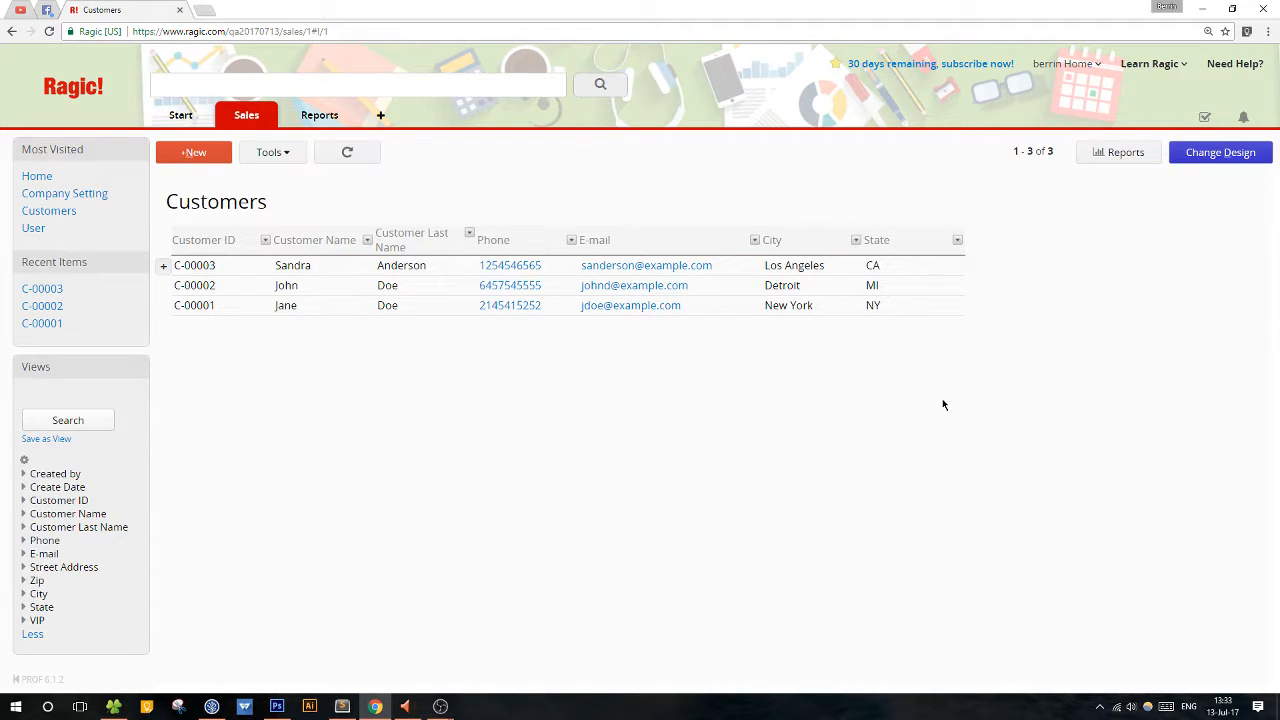
left_click(819, 287)
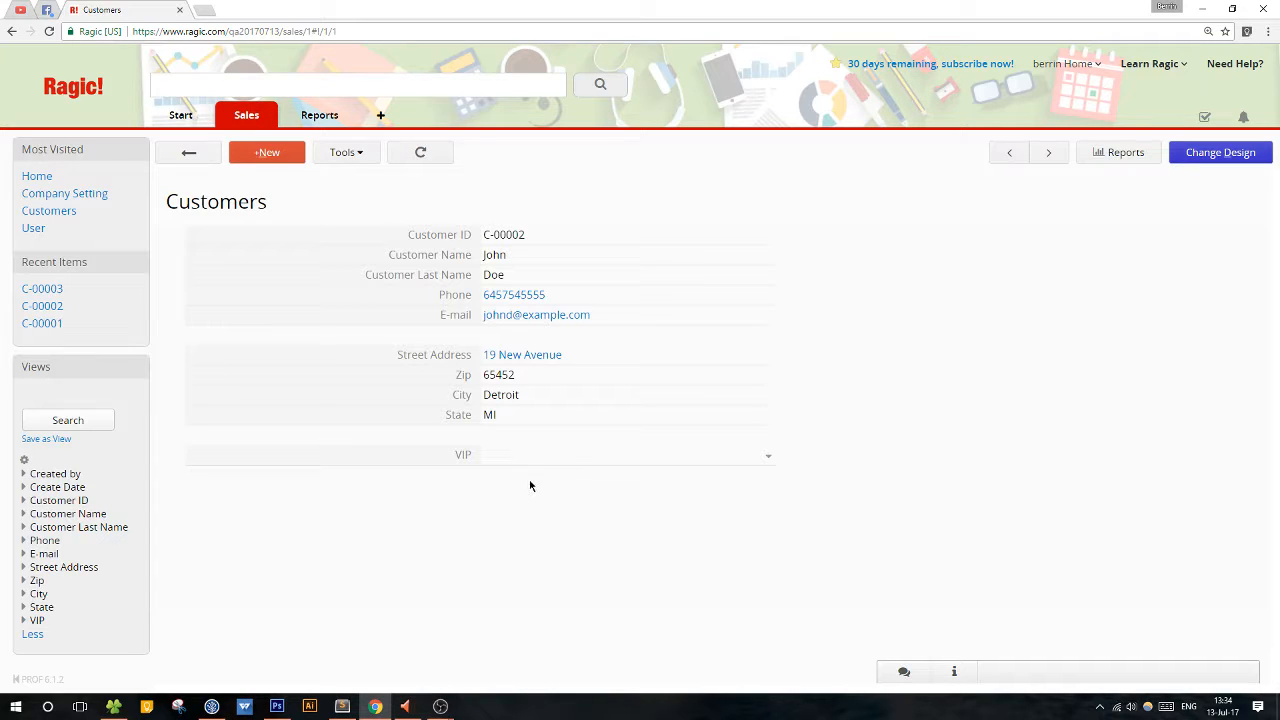
left_click(184, 152)
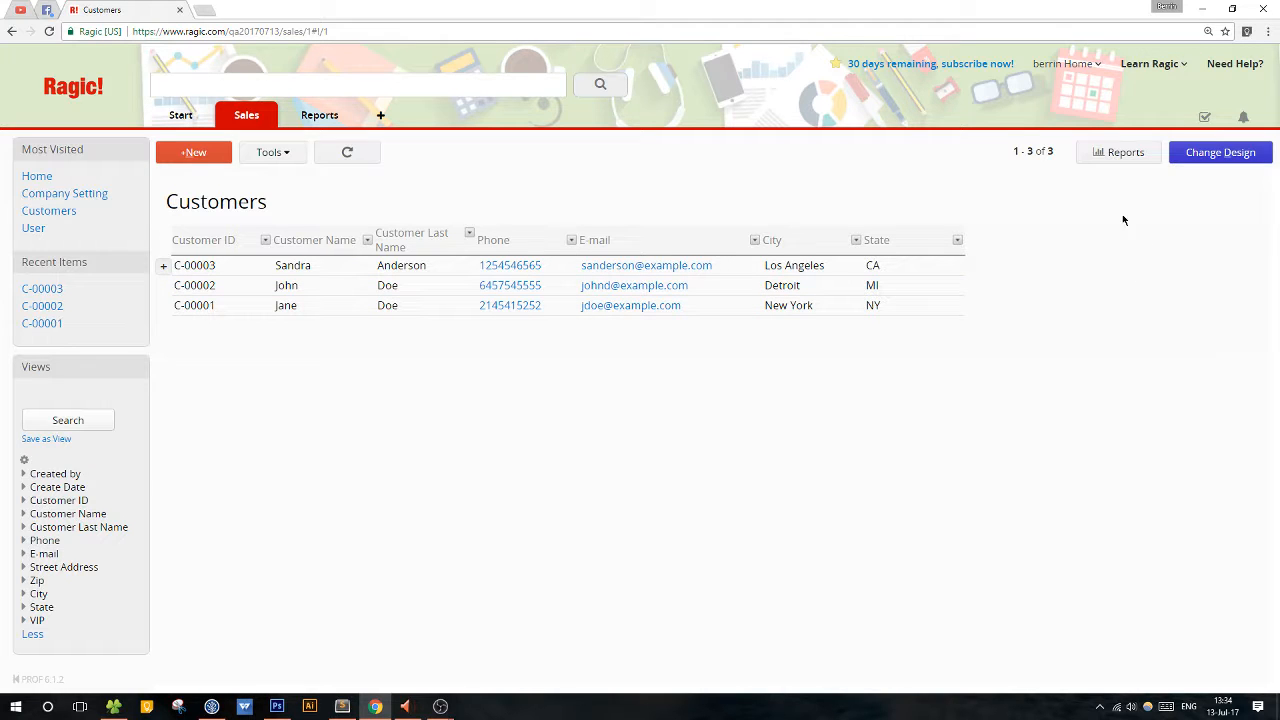
Add the VIP field to the Customers listing page design, and save and exit the design.
left_click(1223, 158)
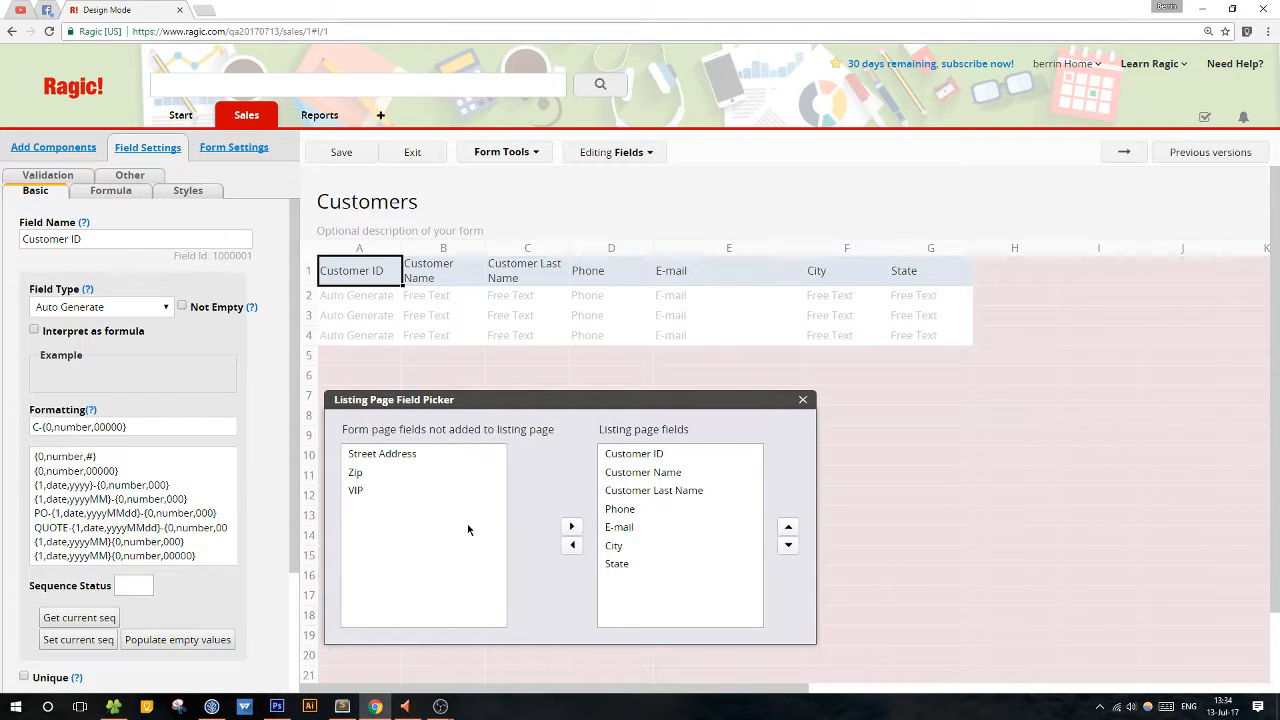
left_click(382, 492)
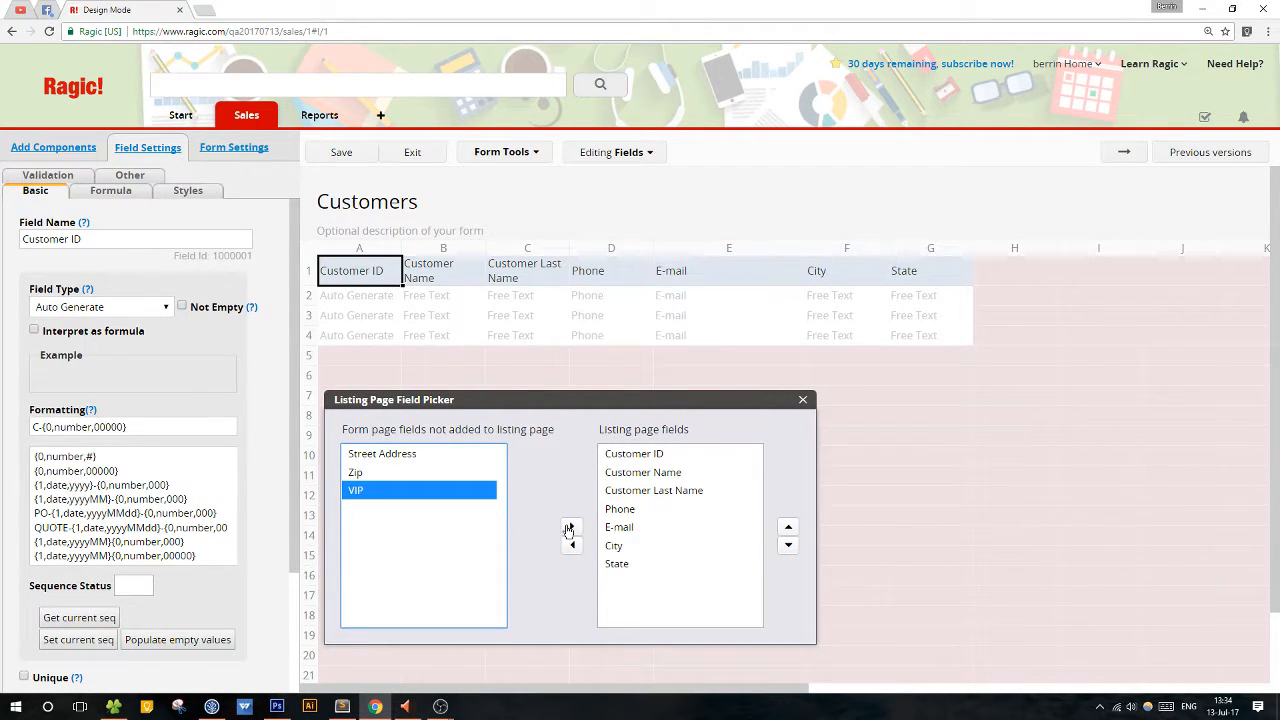
left_click(570, 527)
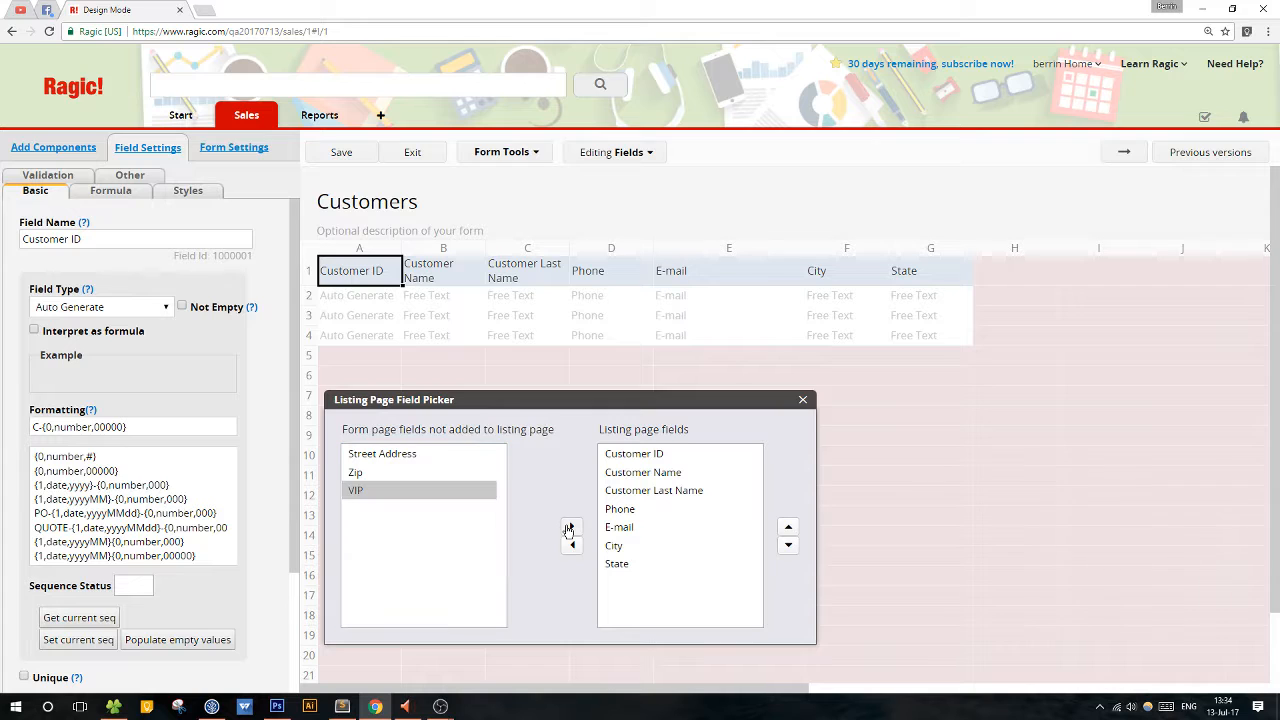
left_click(355, 492)
left_click(570, 529)
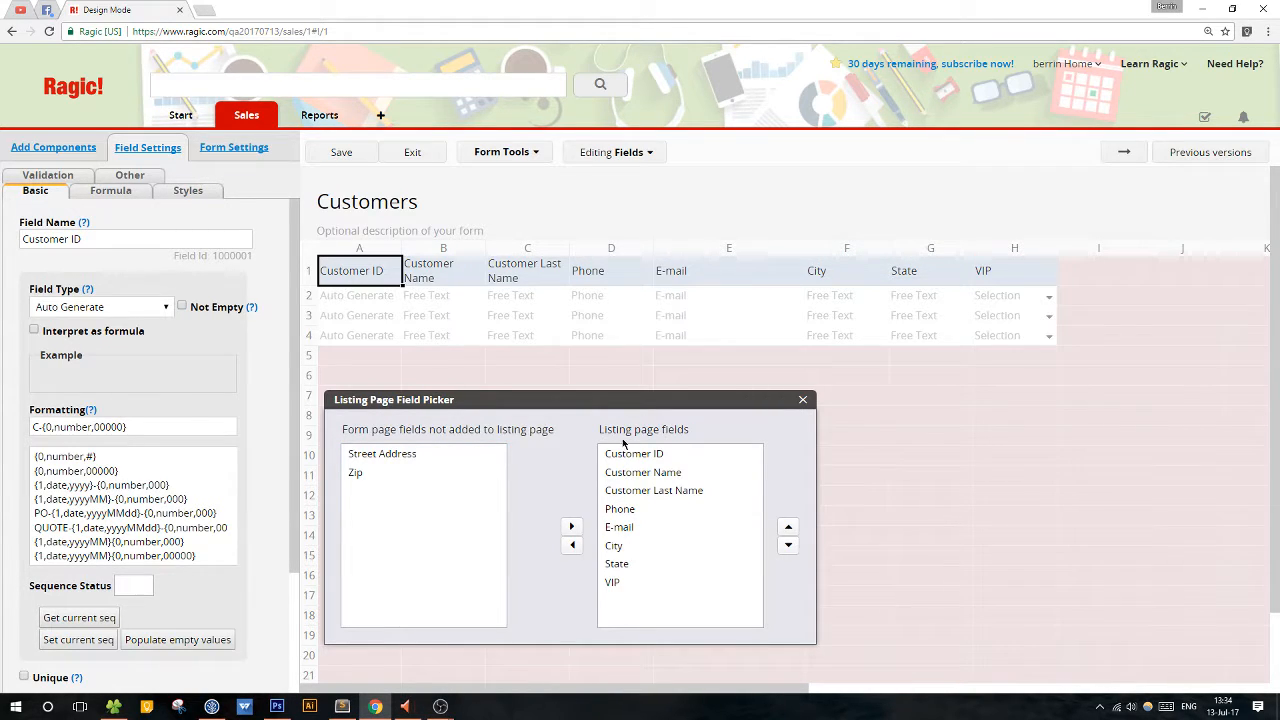
left_click(343, 152)
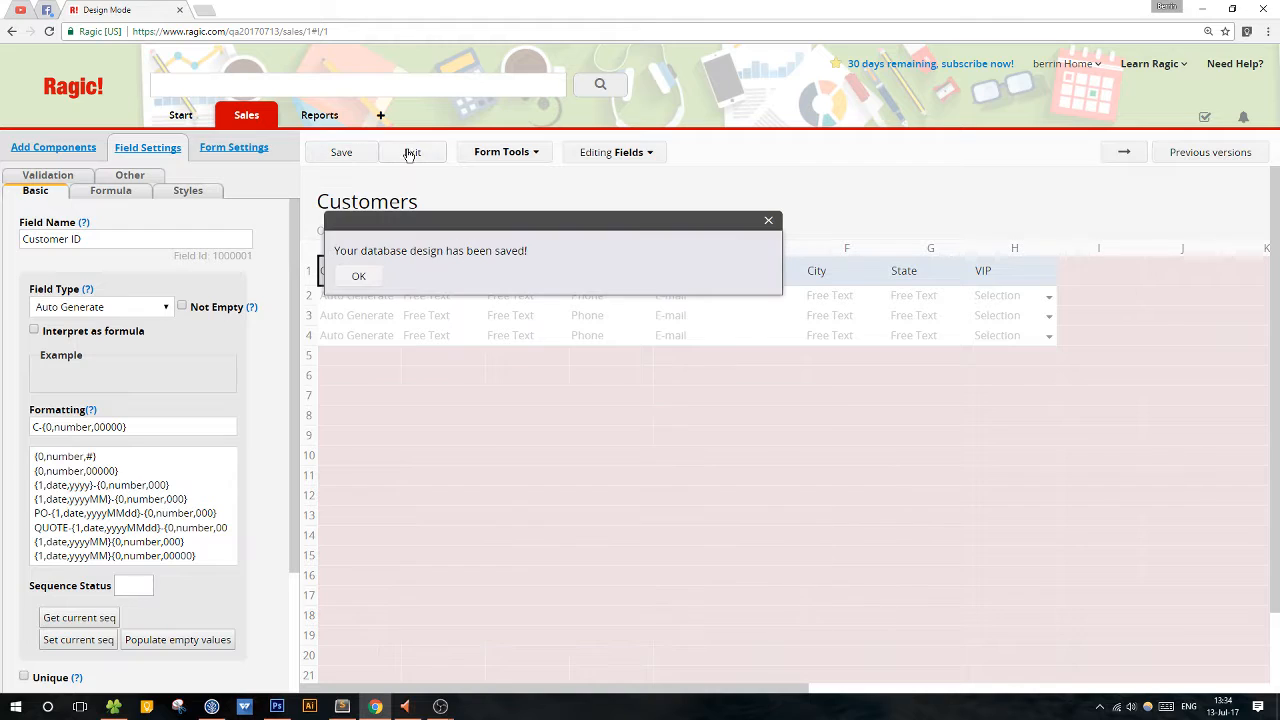
left_click(412, 152)
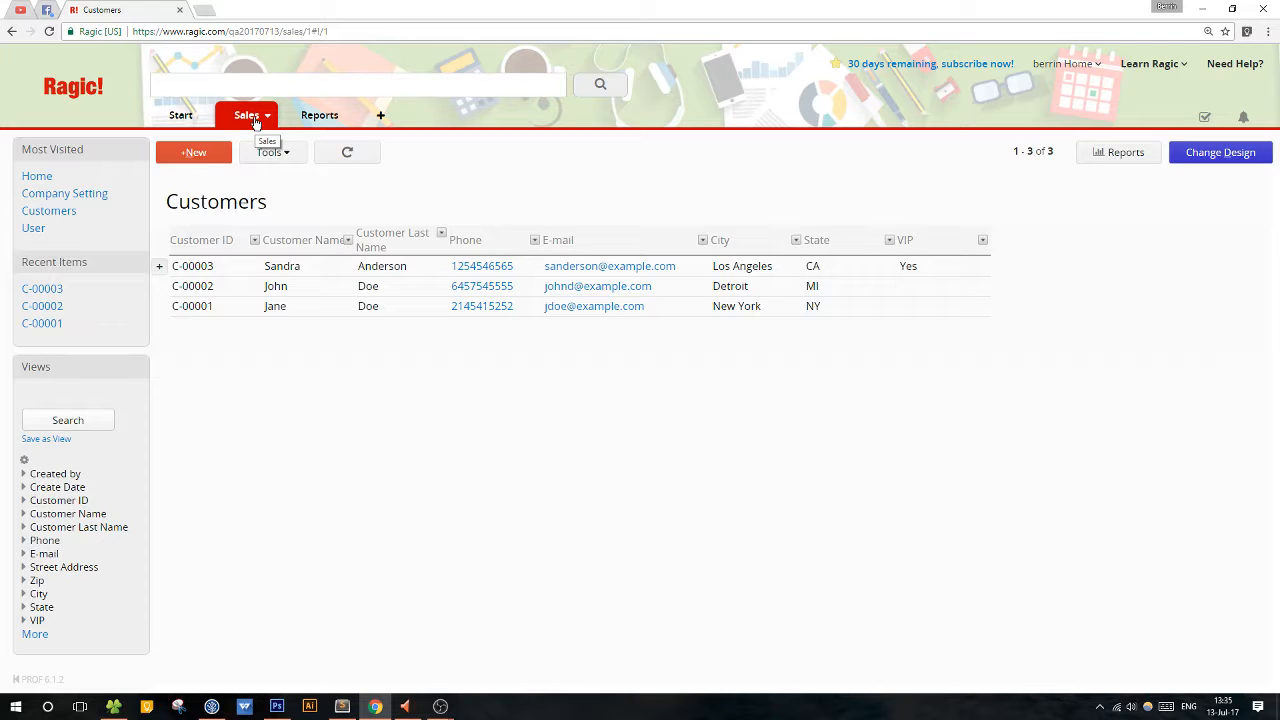
Open Products_11052017.csv from the WebinarFiles folder in Excel and dismiss the default-program prompt, restoring the Excel window from full screen.
left_click(113, 706)
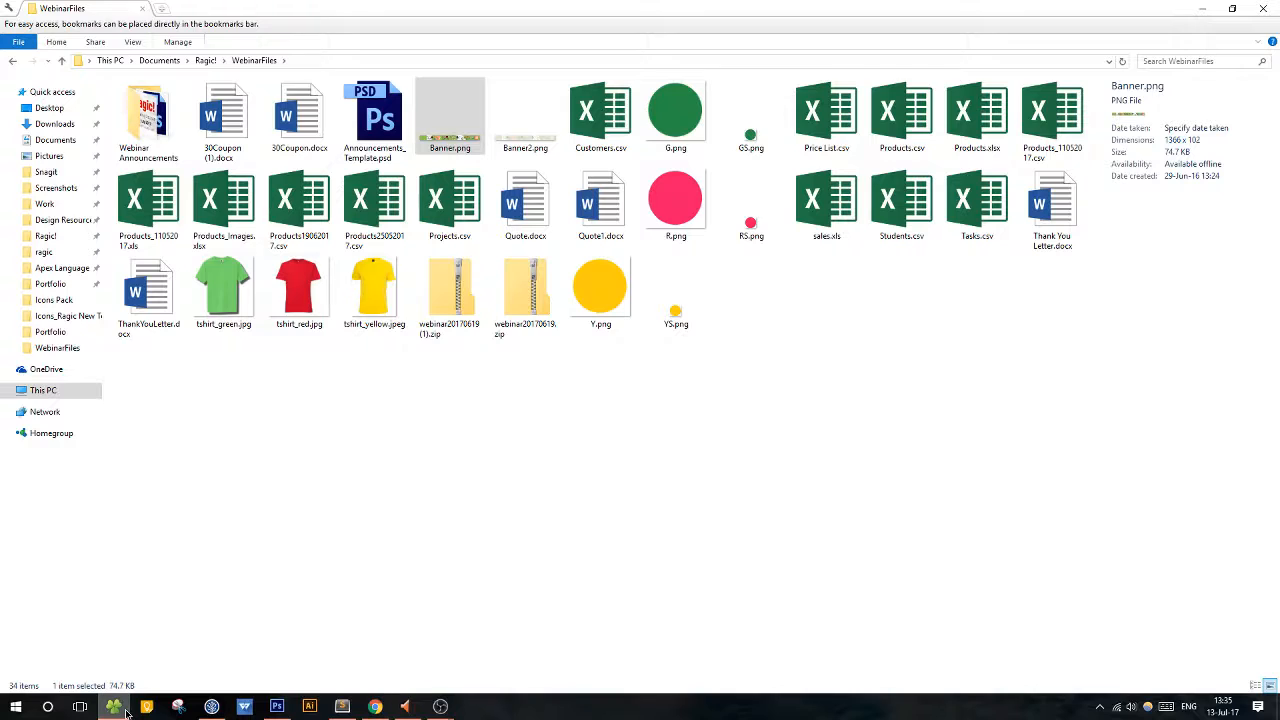
left_click_drag(674, 6, 831, 195)
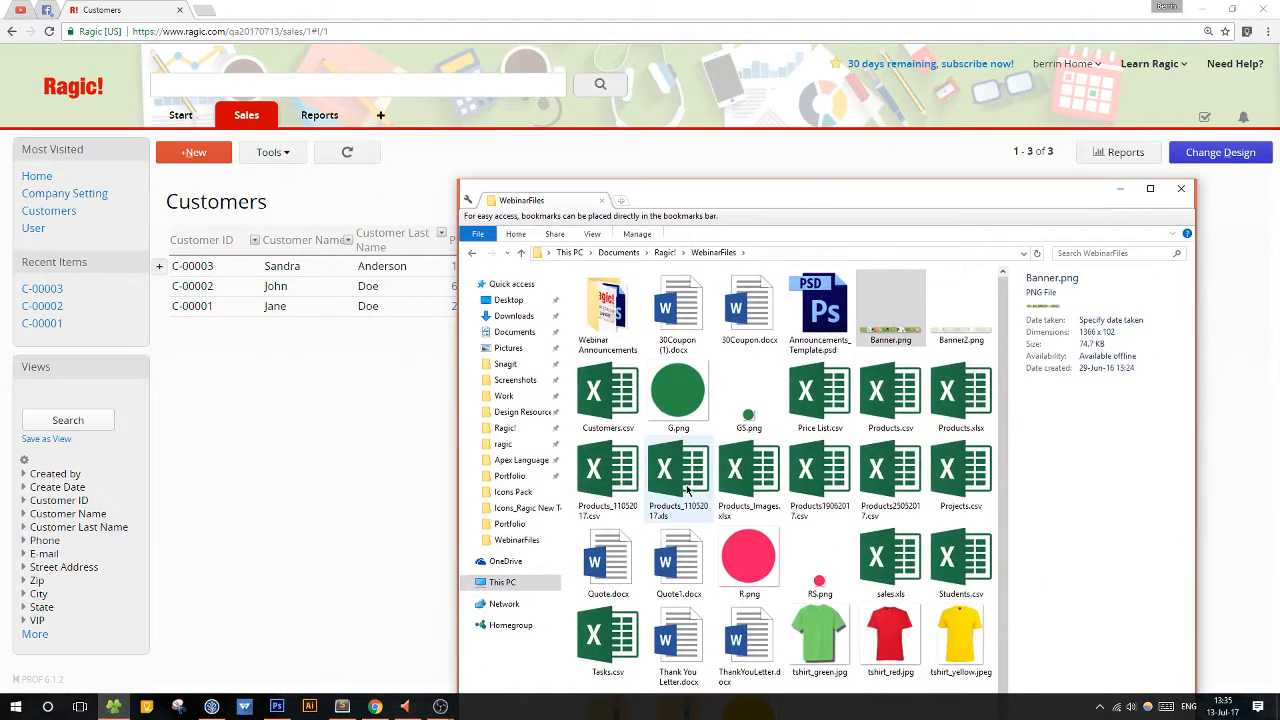
left_click(634, 490)
double_click(634, 490)
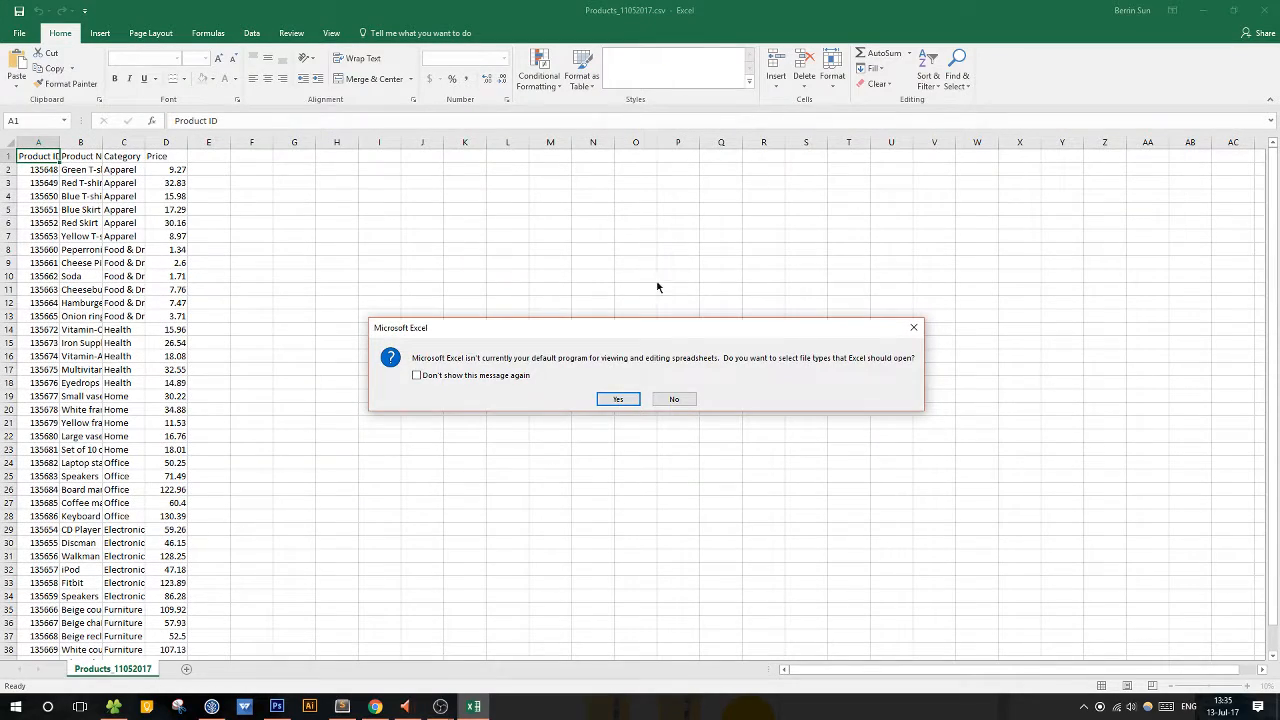
left_click(913, 327)
left_click_drag(565, 7, 885, 348)
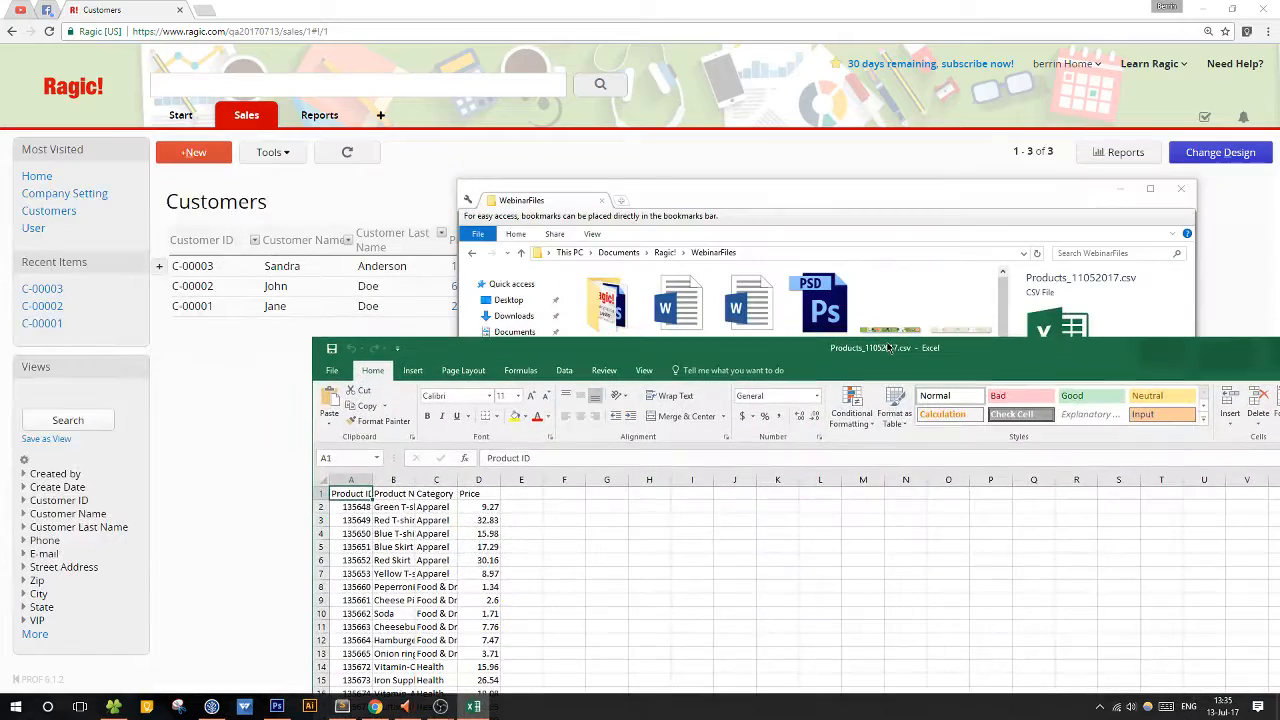
Minimize the WebinarFiles folder window and place the Products_11052017.csv Excel window over the Customers sheet.
left_click(1122, 180)
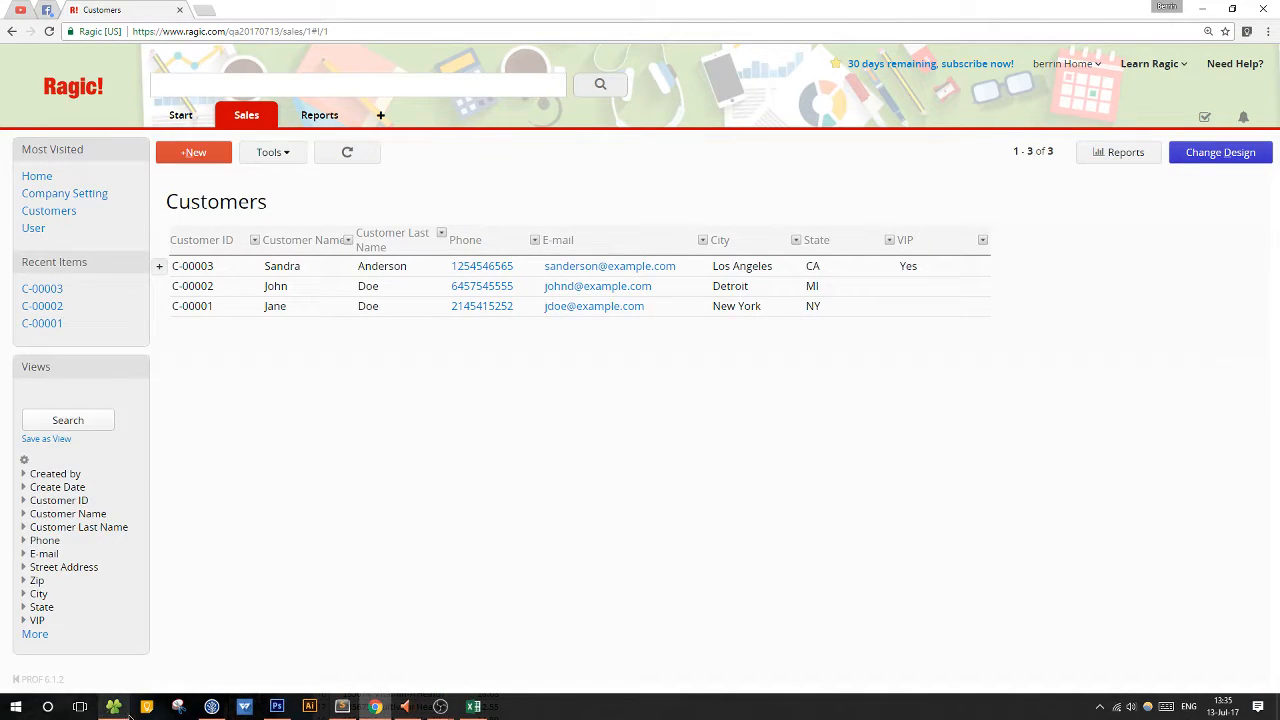
left_click(114, 706)
left_click(1121, 190)
left_click(474, 706)
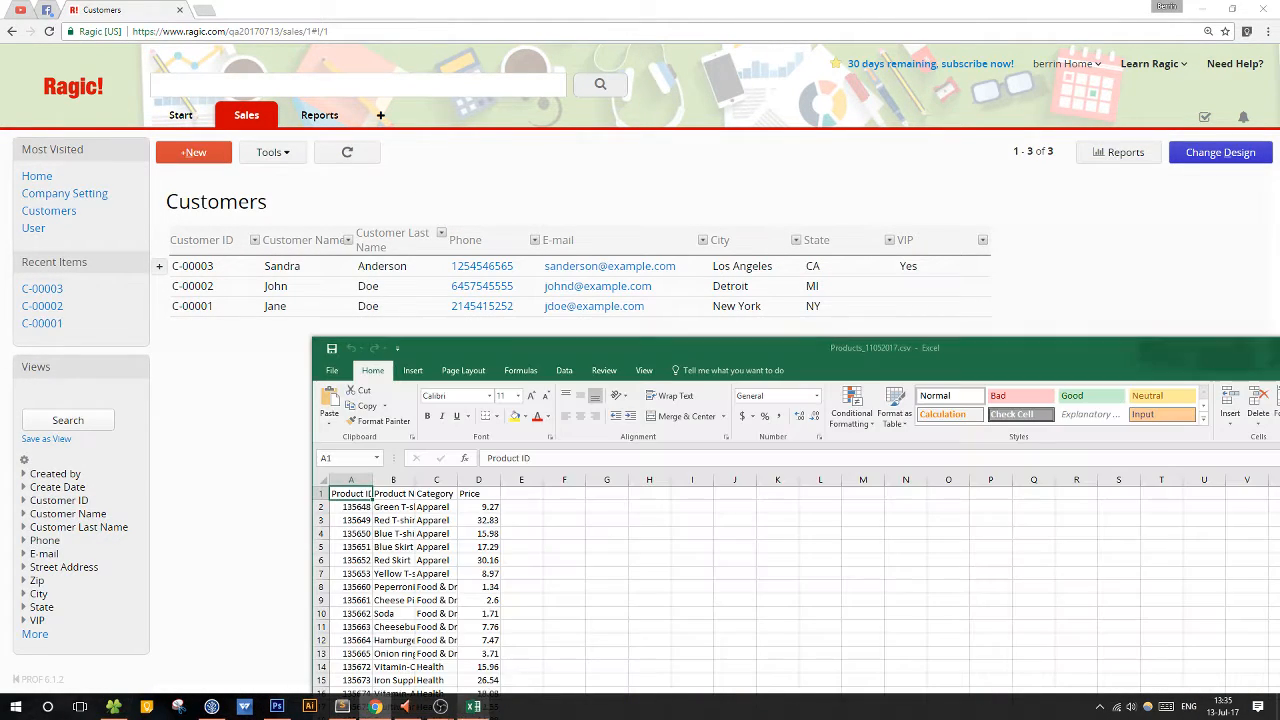
left_click_drag(722, 346, 997, 224)
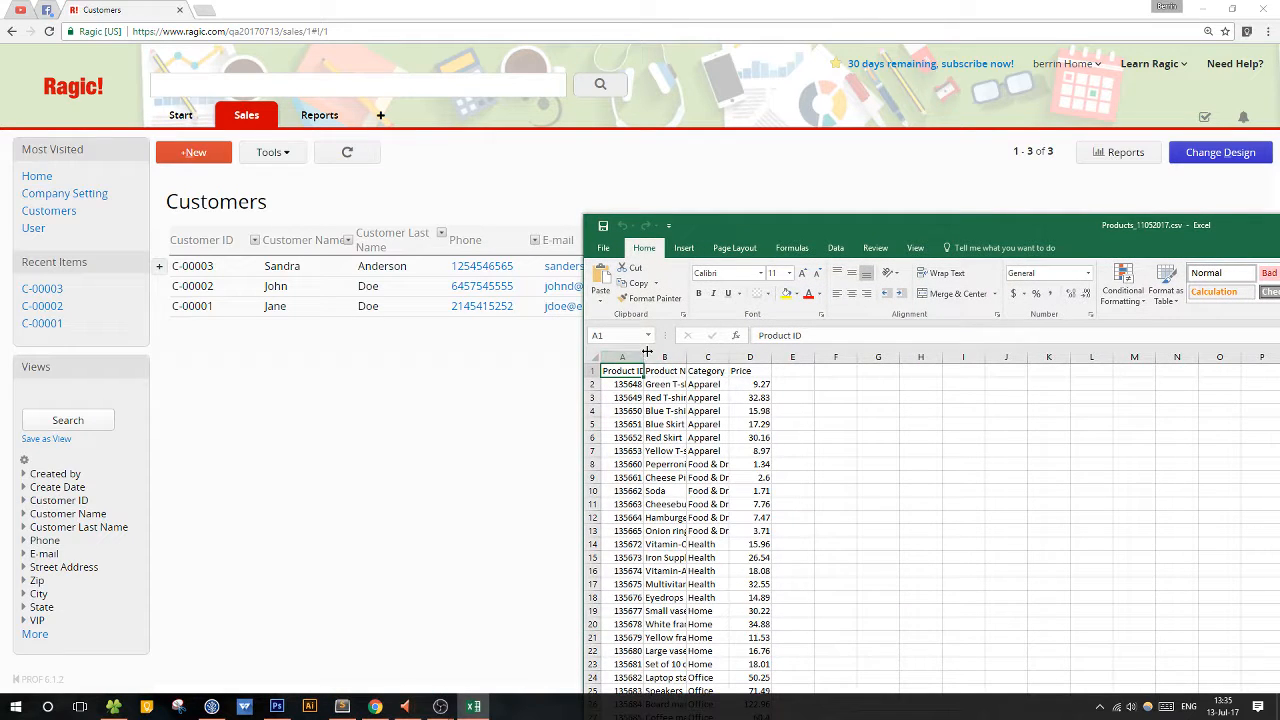
Widen the product columns to fit their contents and arrange the Excel and Customers windows side by side.
left_click_drag(643, 357, 1013, 358)
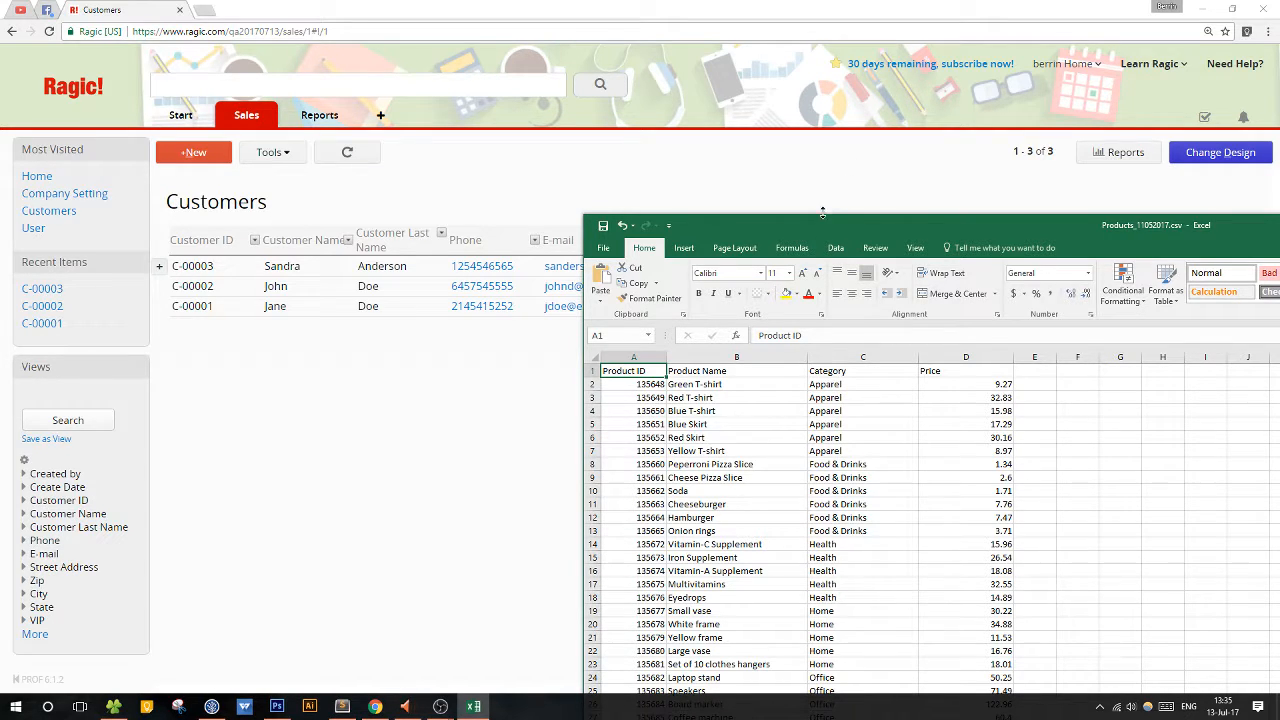
left_click_drag(815, 226, 1278, 220)
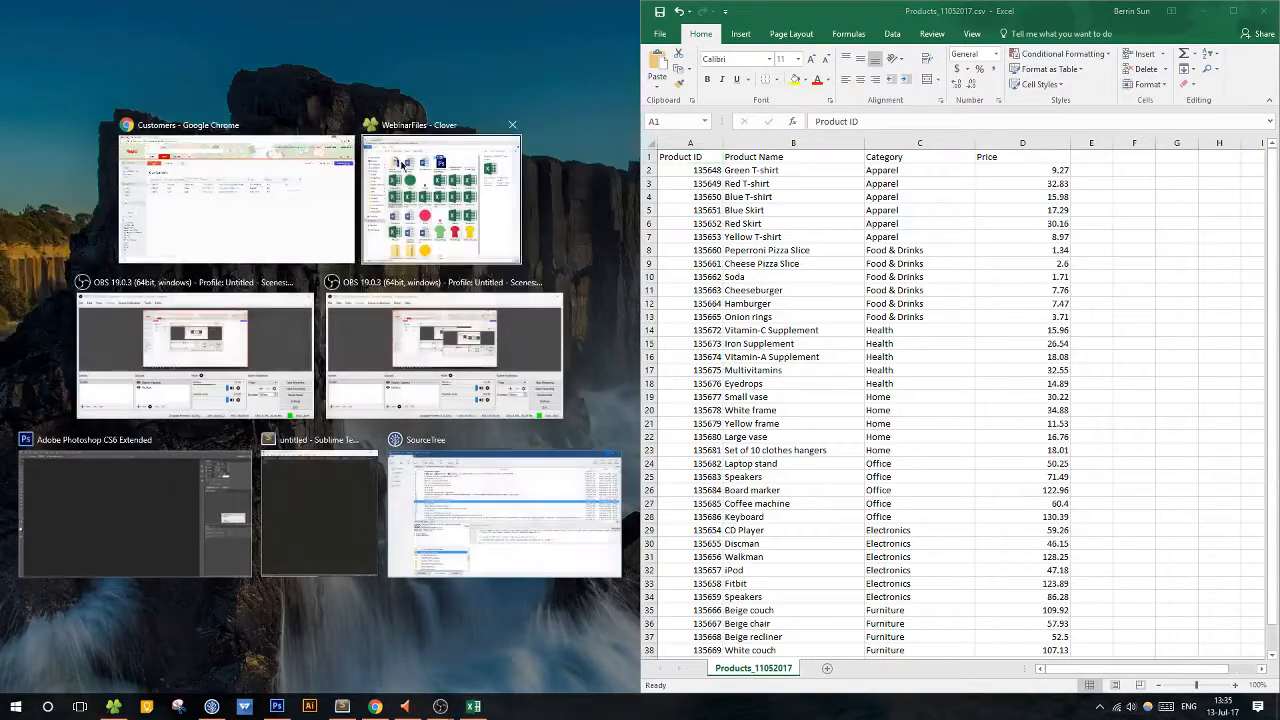
left_click(240, 190)
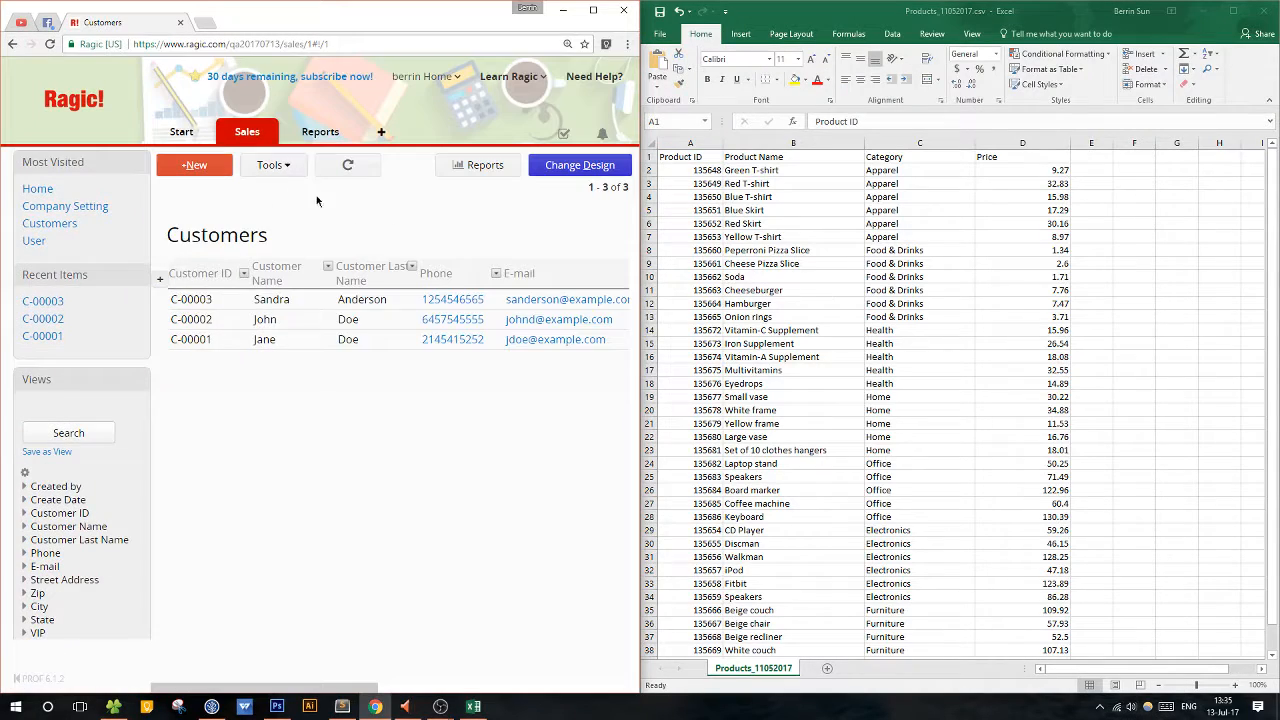
Examine the column headers and the product rows of the Products_11052017 sheet down to the last product.
left_click(757, 156)
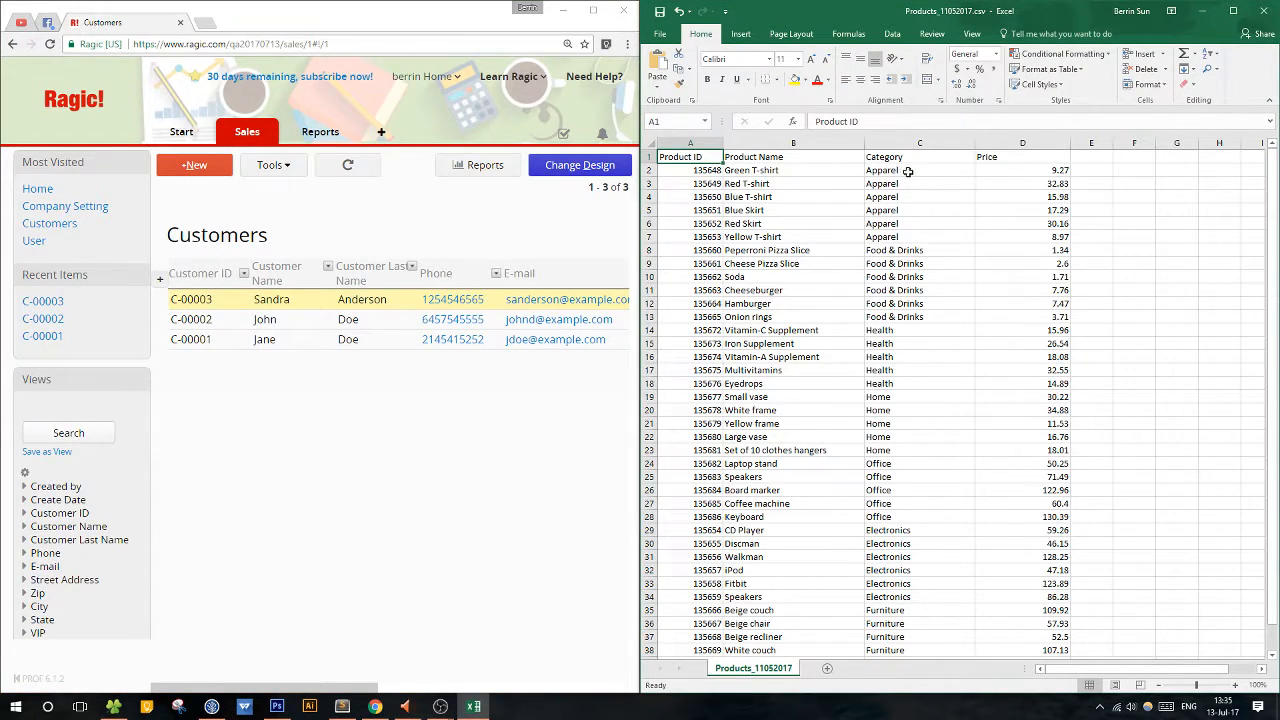
left_click_drag(898, 158, 906, 184)
left_click(967, 184)
left_click(1030, 167)
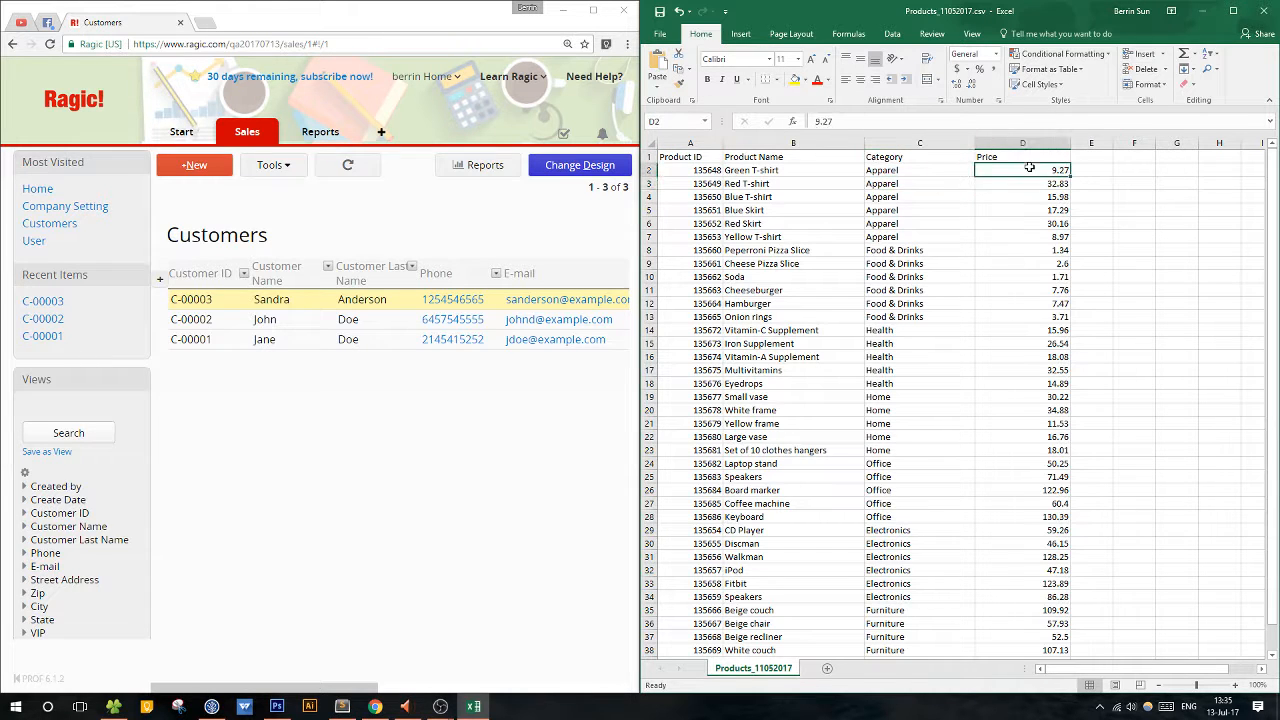
left_click(983, 234)
scroll(1040, 452, "down", 6)
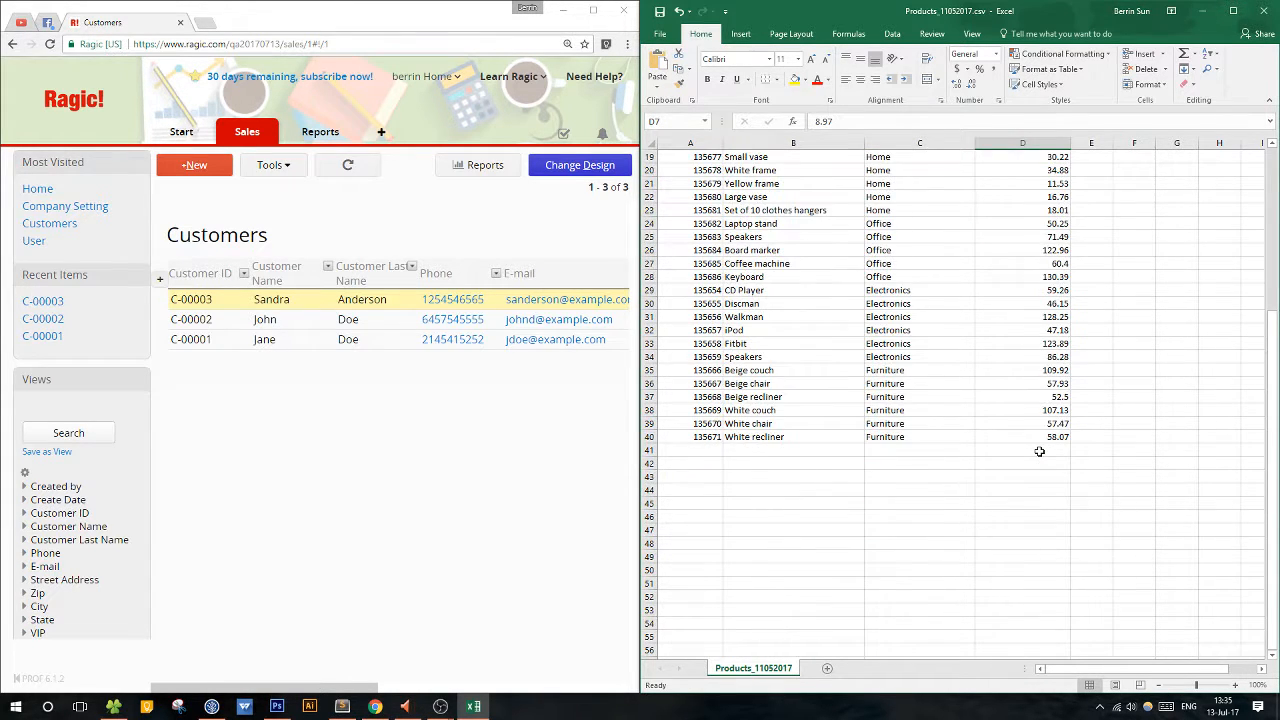
scroll(1040, 452, "up", 6)
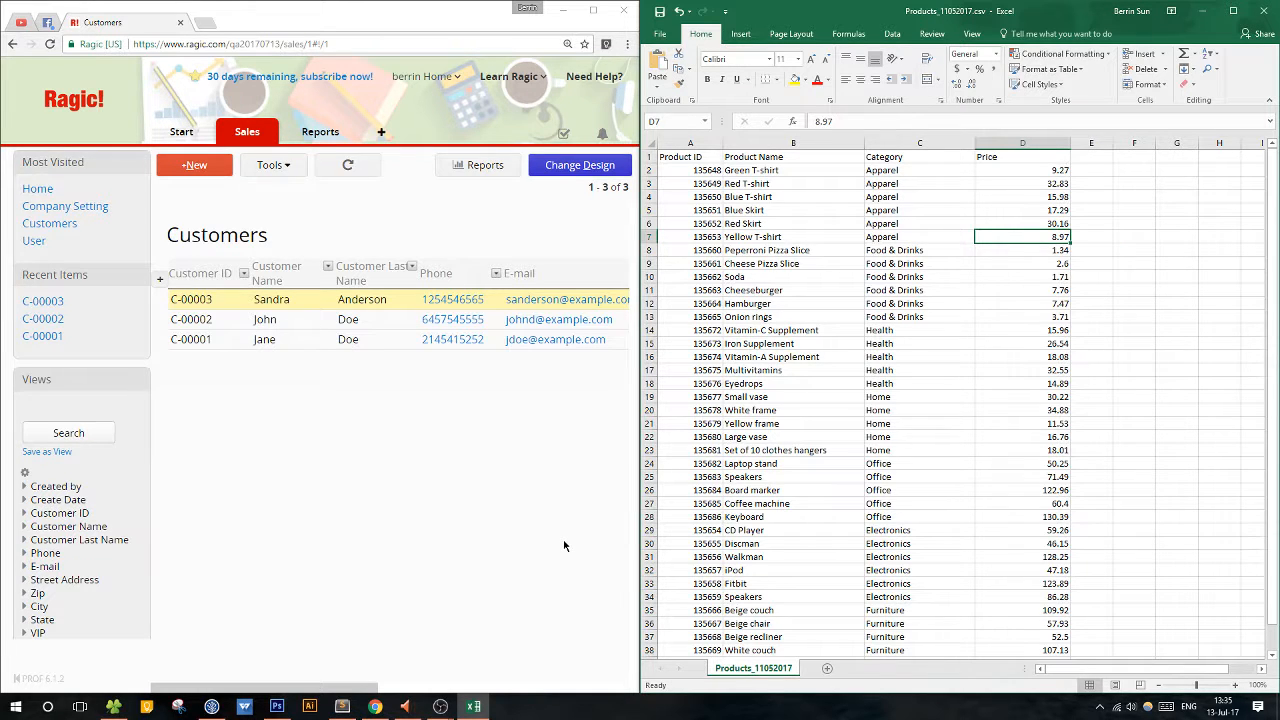
left_click_drag(706, 170, 1062, 174)
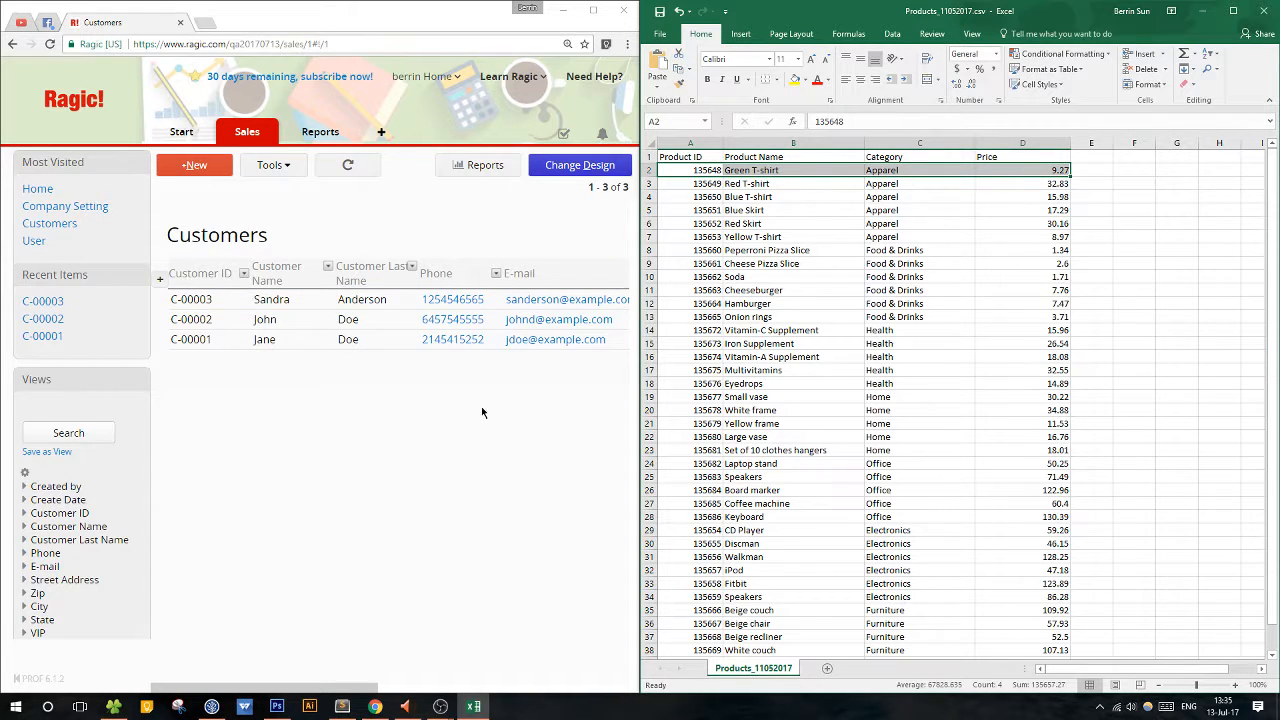
left_click(692, 158)
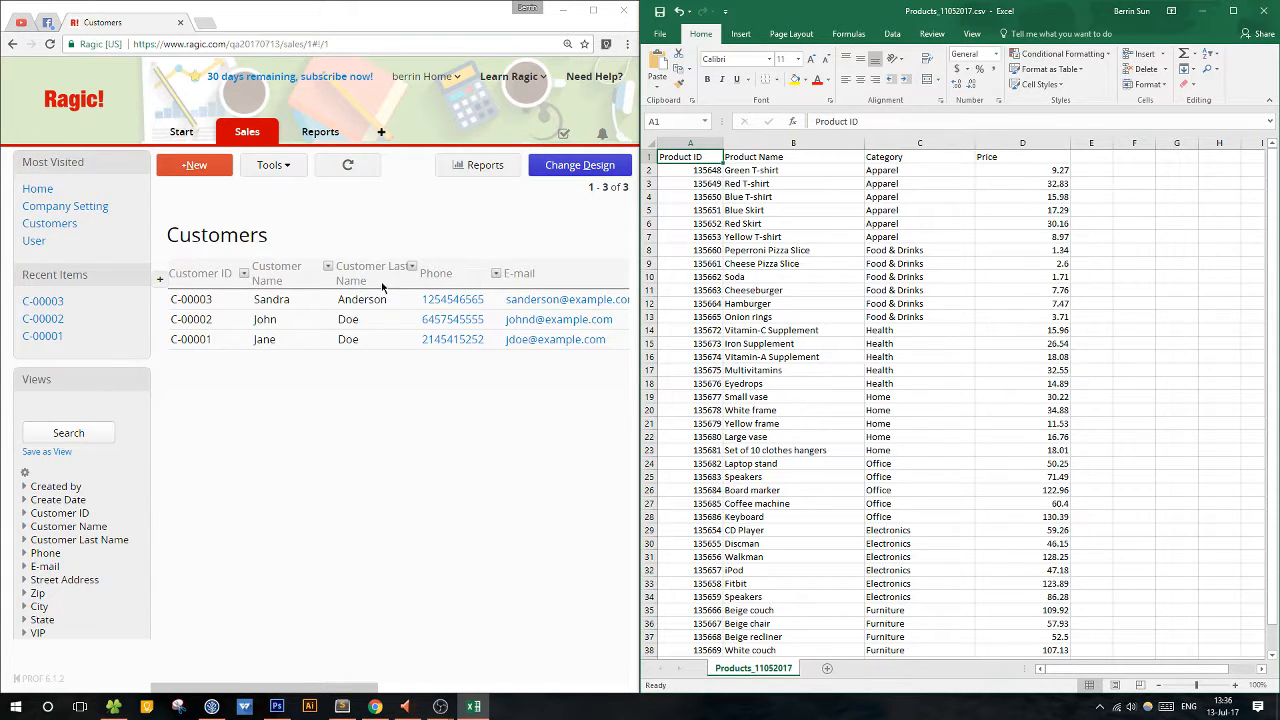
left_click(340, 225)
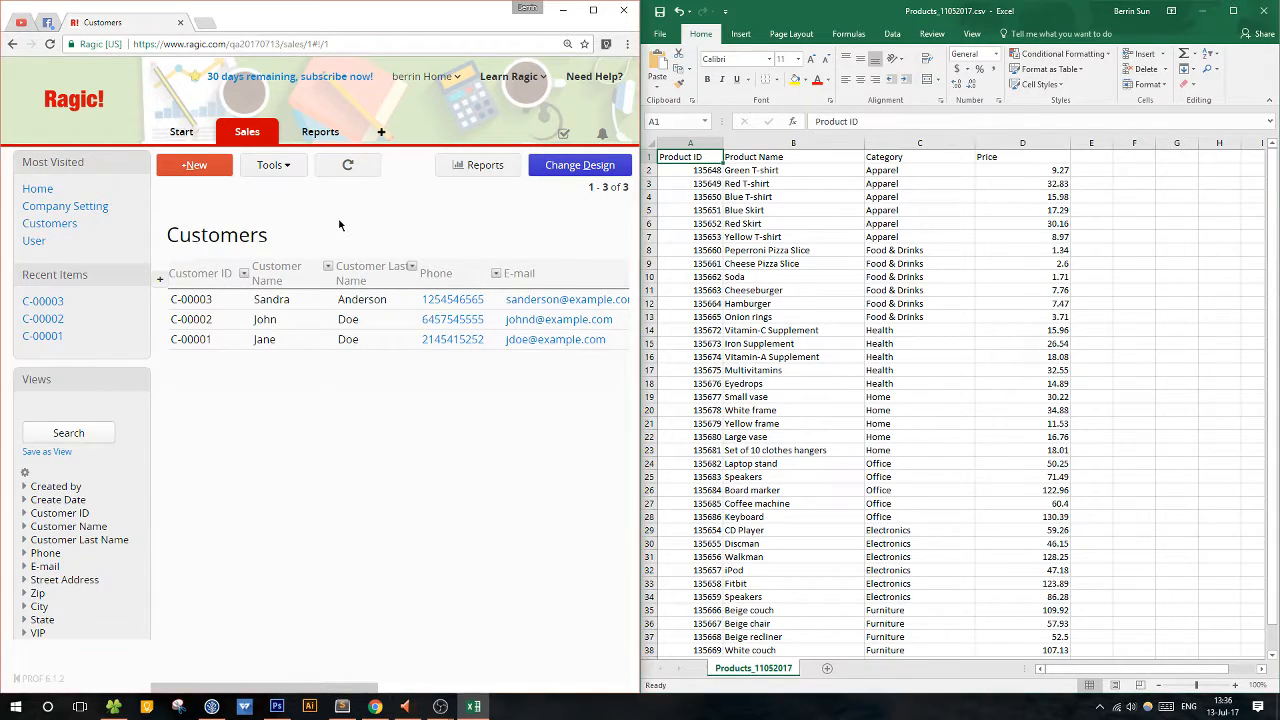
left_click(268, 135)
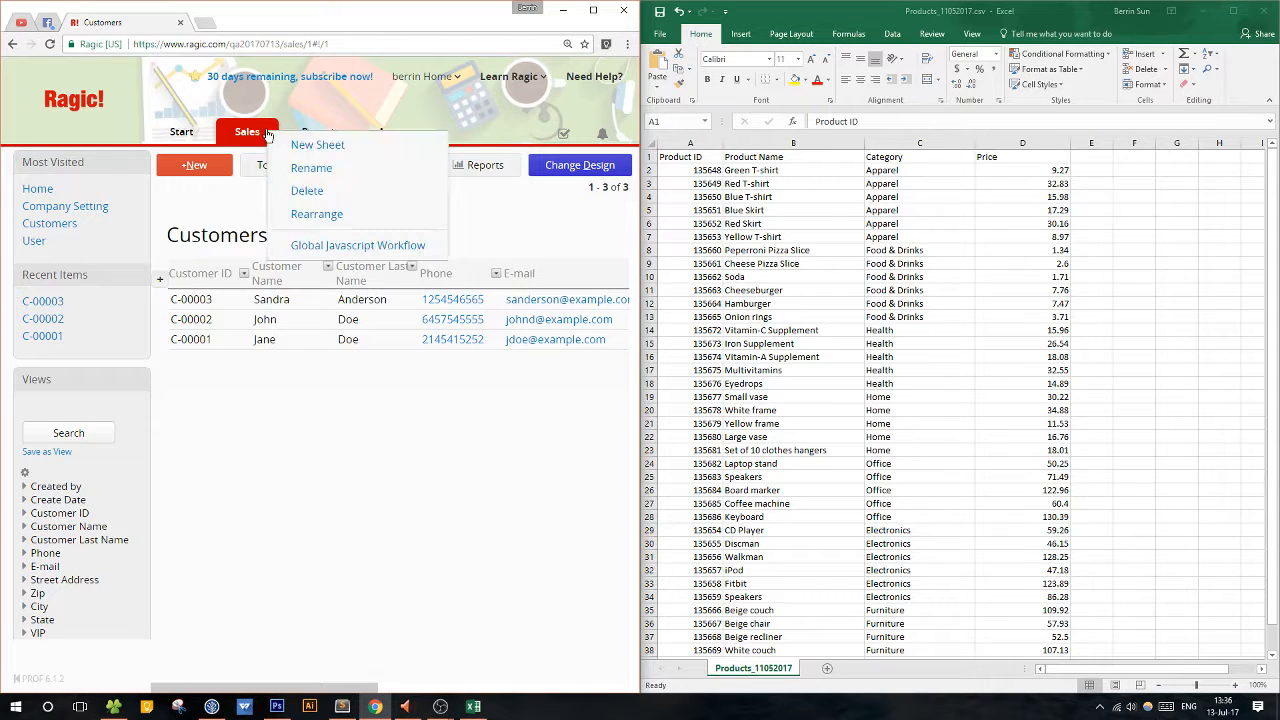
left_click(239, 212)
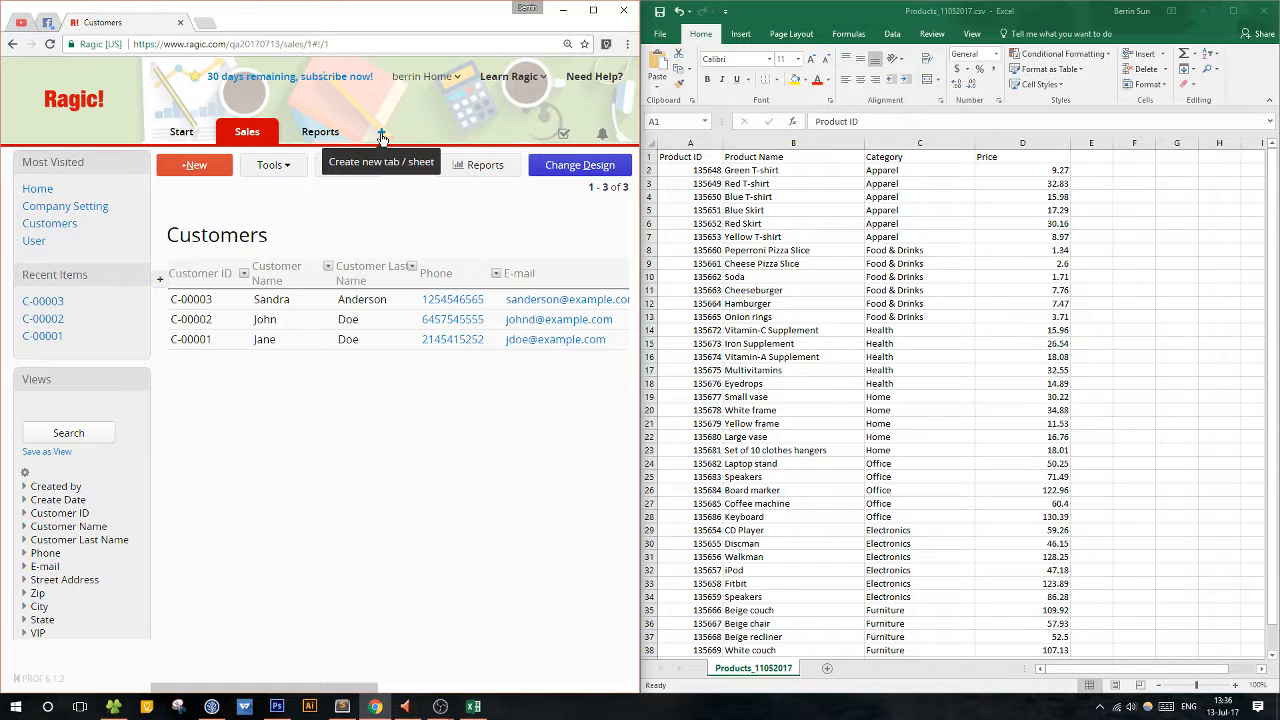
left_click(268, 137)
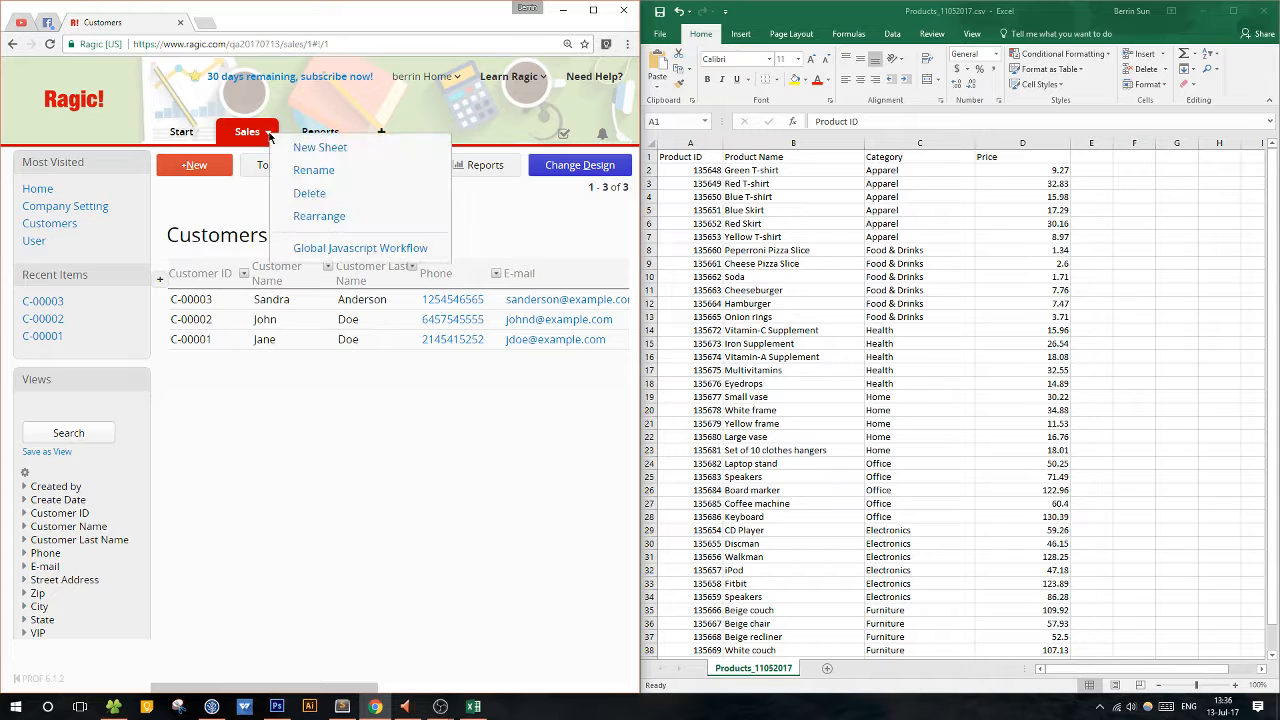
left_click(233, 195)
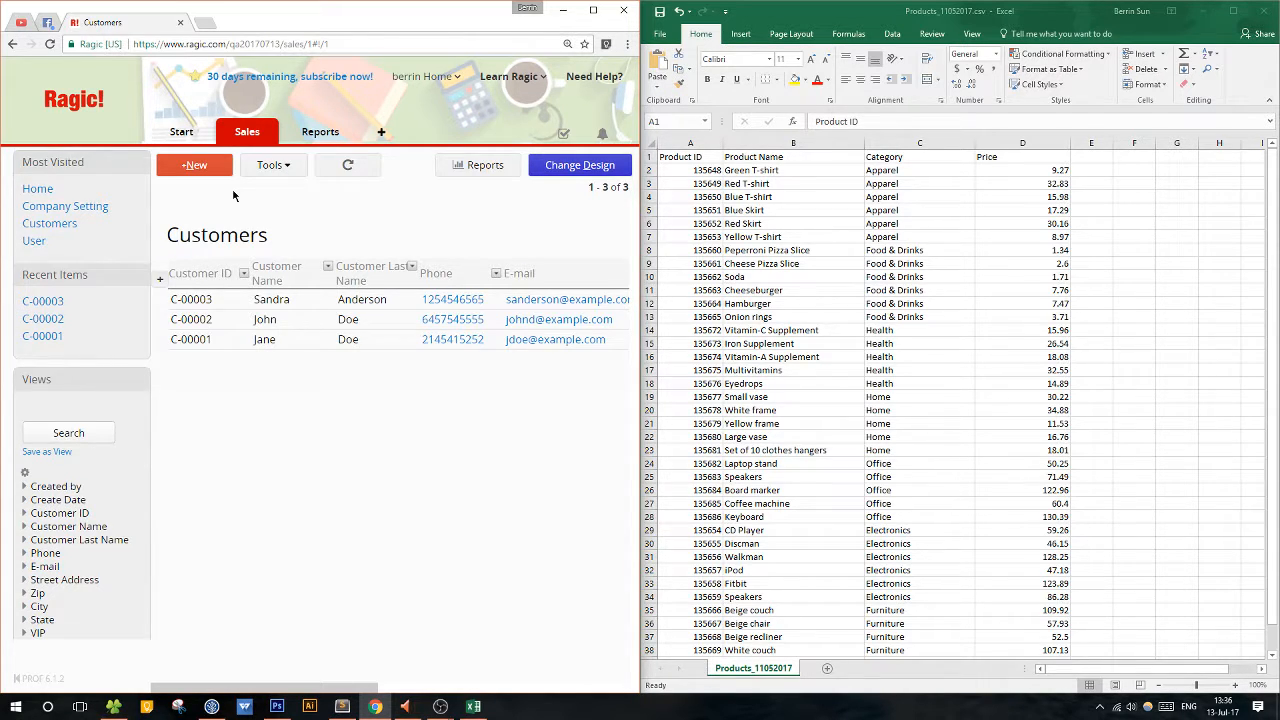
Create a new sheet named Products under the Sales tab and keep its design page beside the Excel window.
left_click(381, 134)
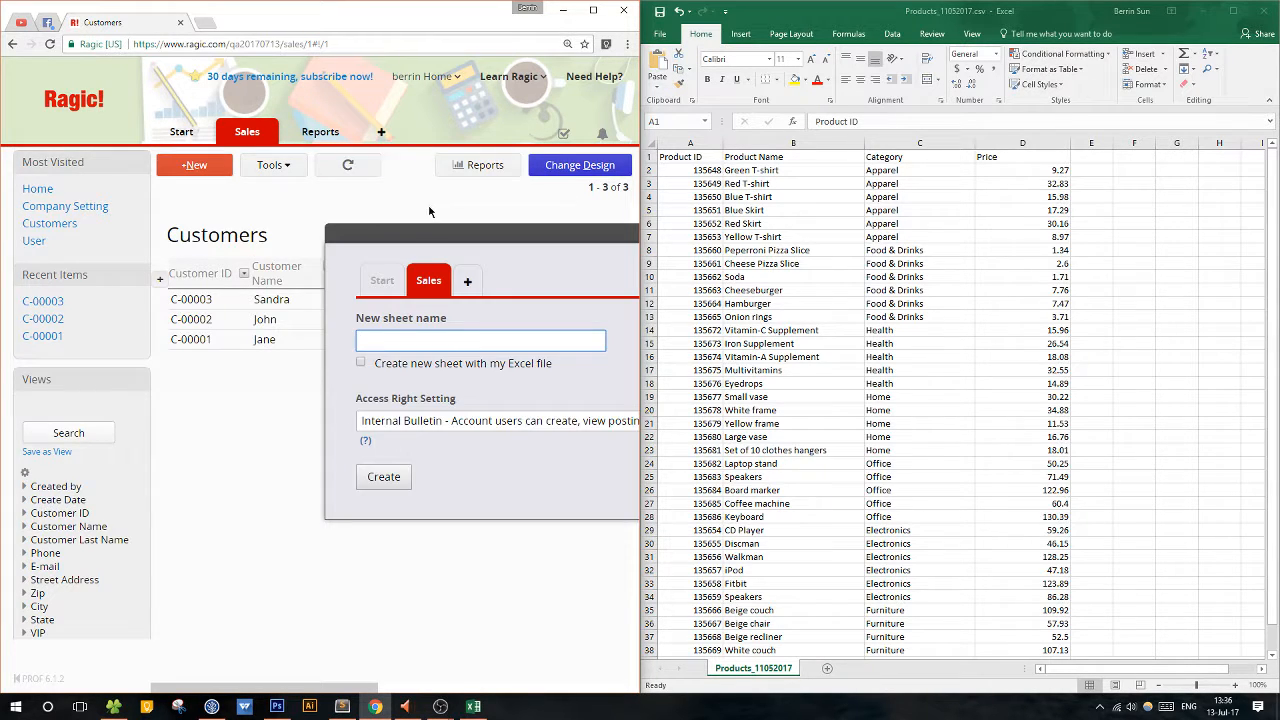
left_click_drag(389, 236, 188, 218)
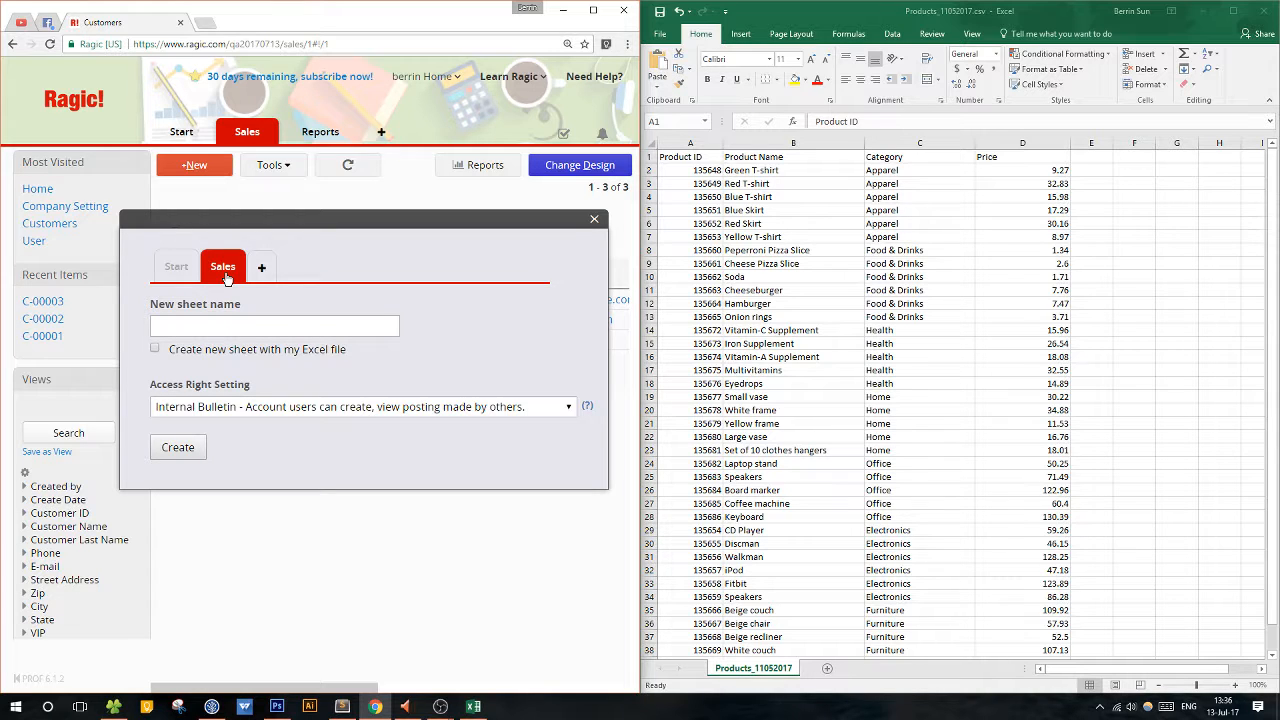
left_click(227, 279)
left_click(184, 324)
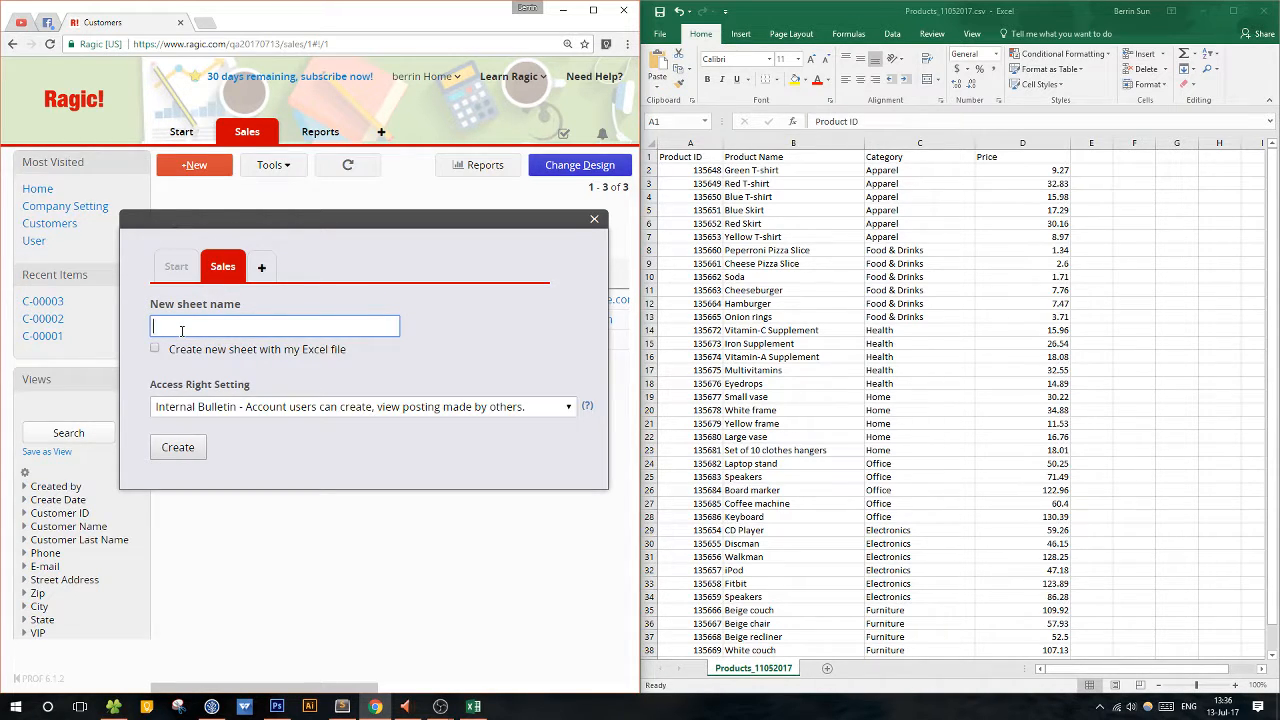
type("Products")
left_click(181, 449)
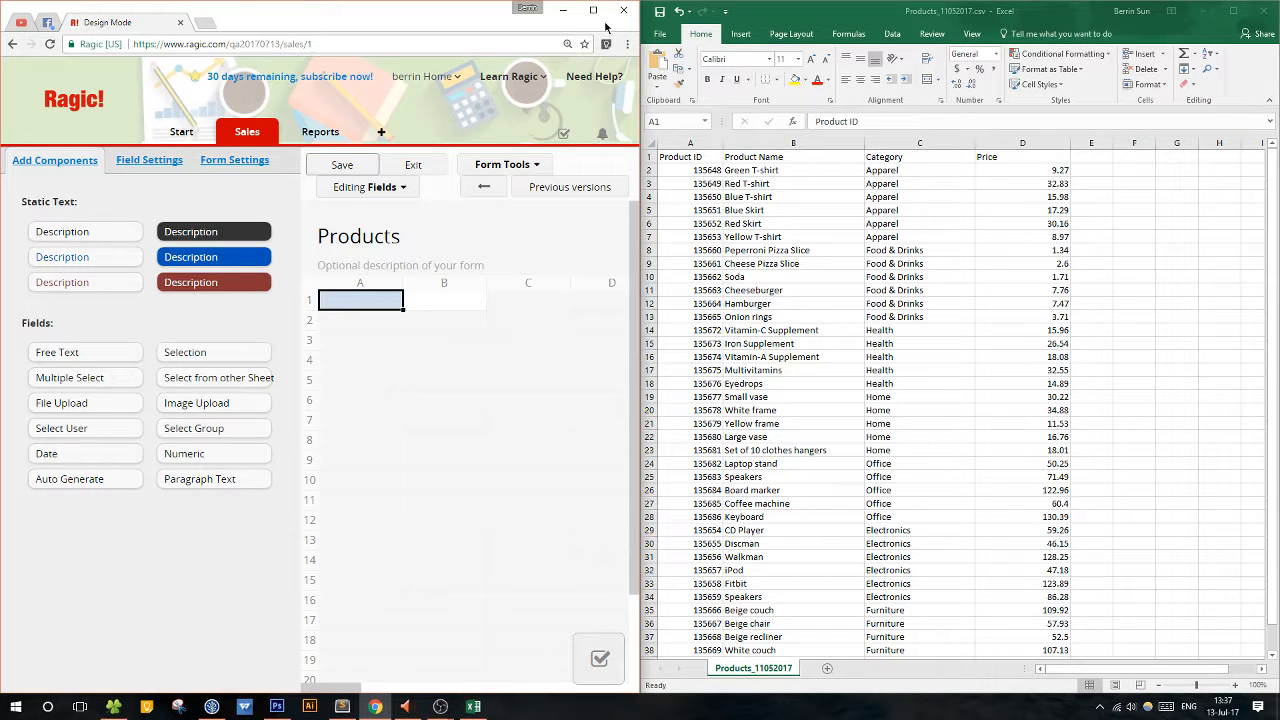
left_click(593, 10)
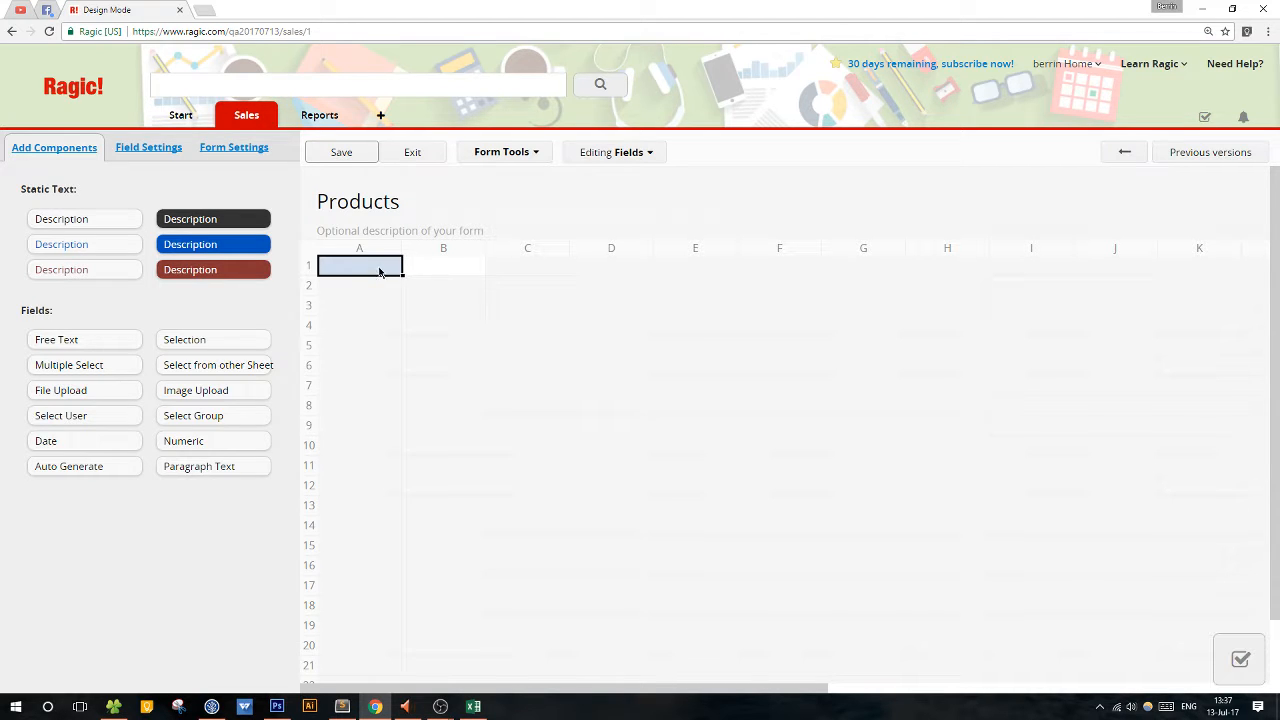
left_click_drag(489, 5, 316, 31)
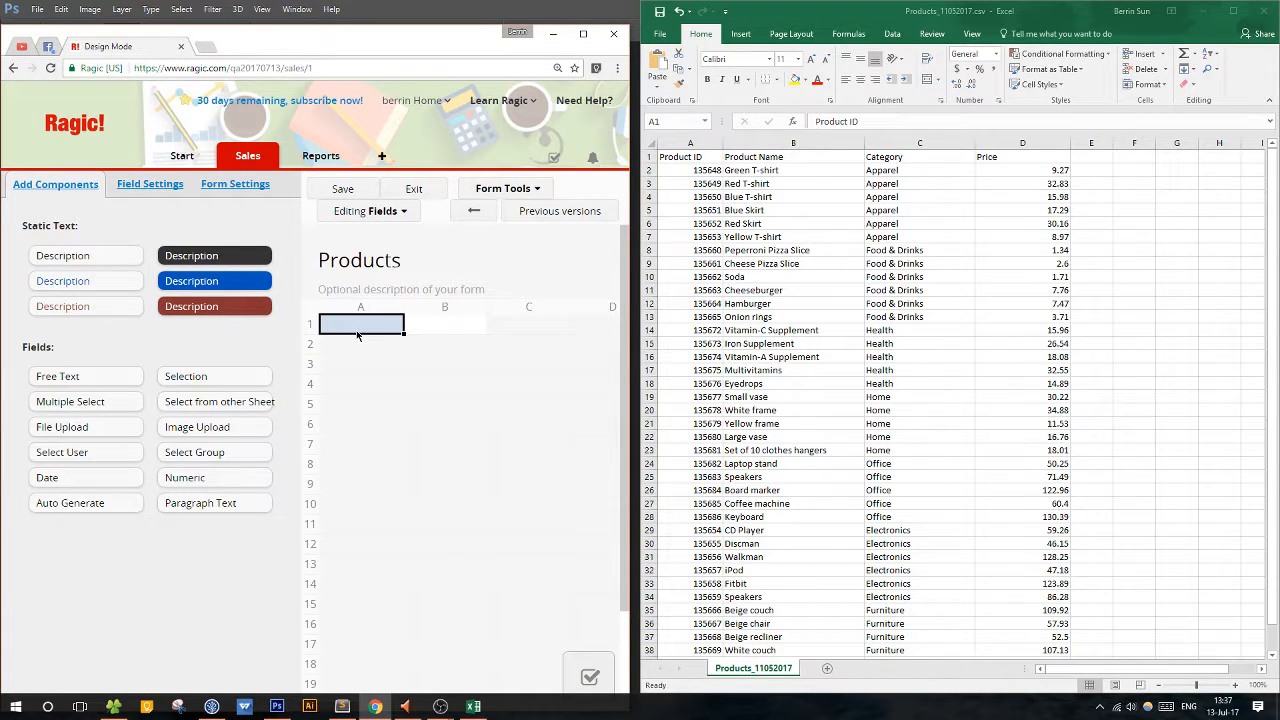
Set the font size of the Excel header row to 18 and widen the Product ID column to fit.
left_click(692, 150)
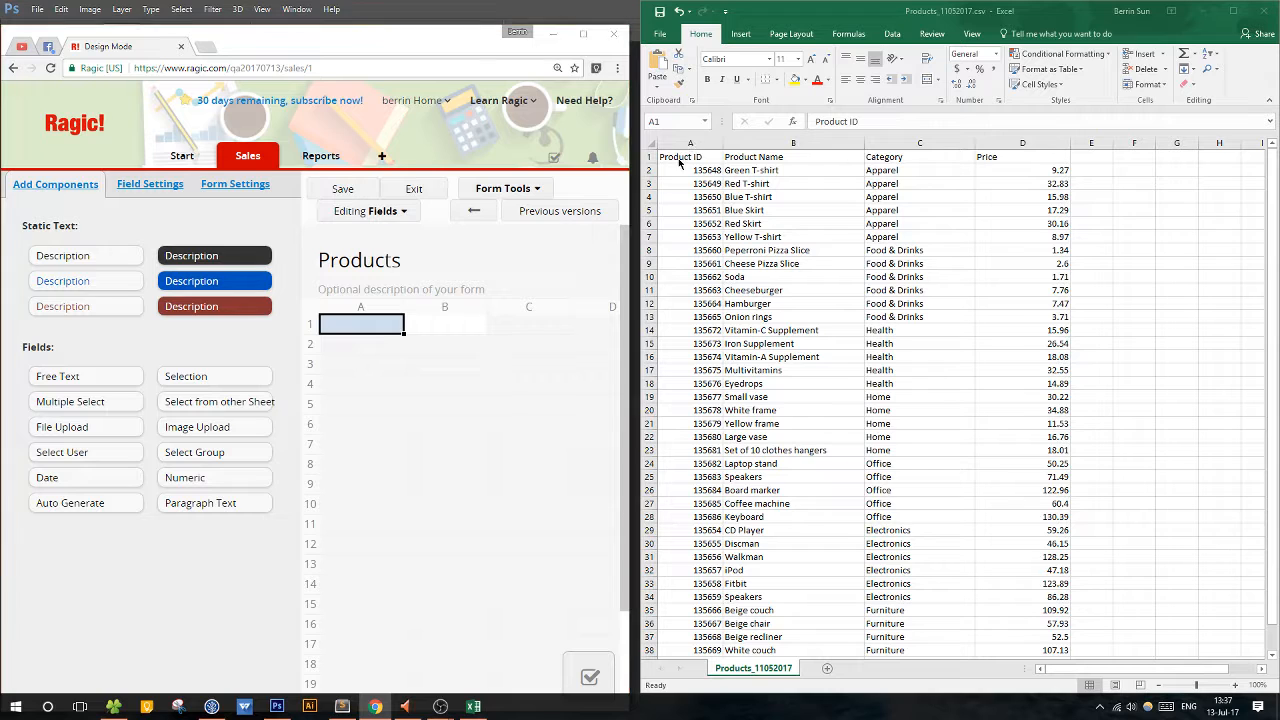
left_click_drag(705, 157, 1011, 153)
left_click(797, 59)
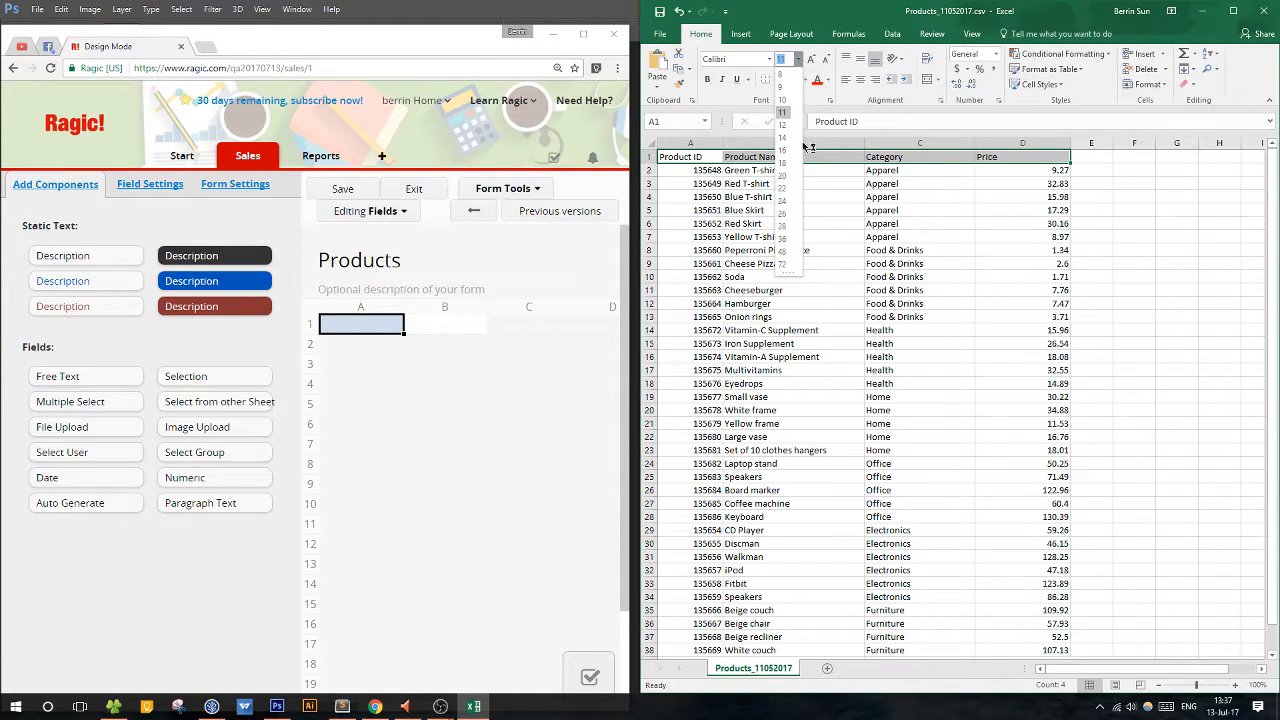
left_click(782, 163)
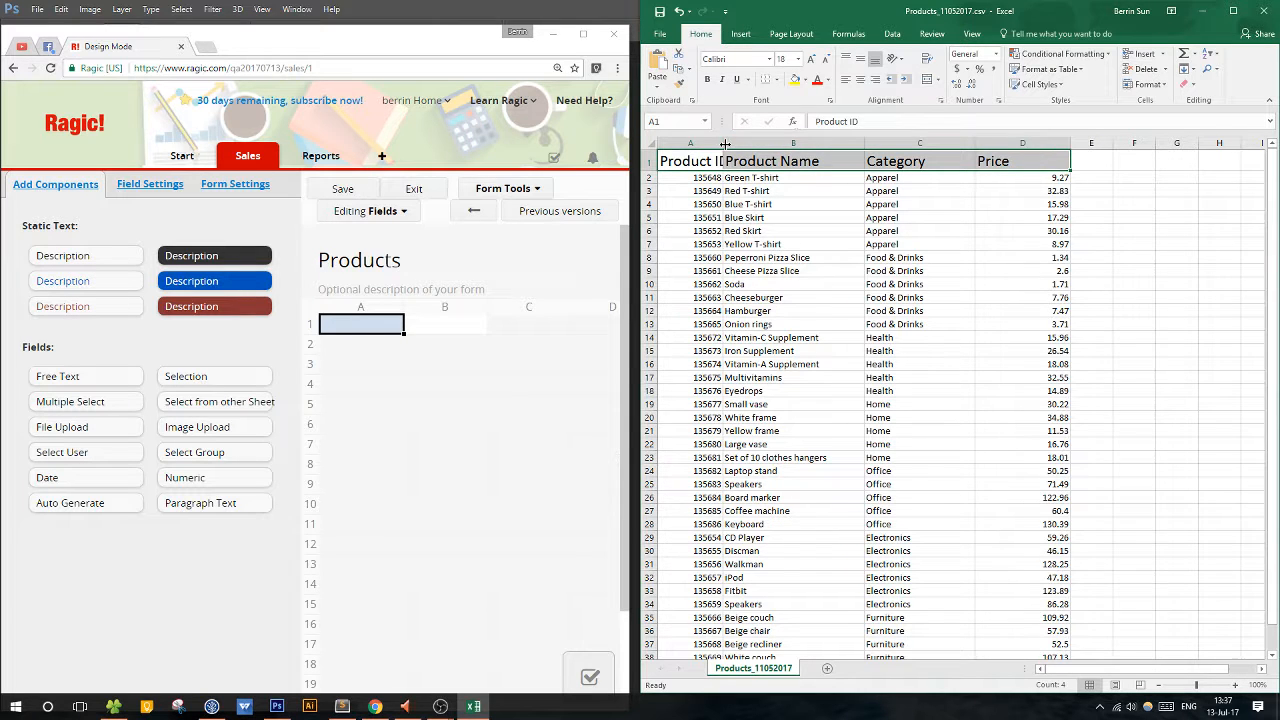
left_click_drag(693, 170, 1016, 155)
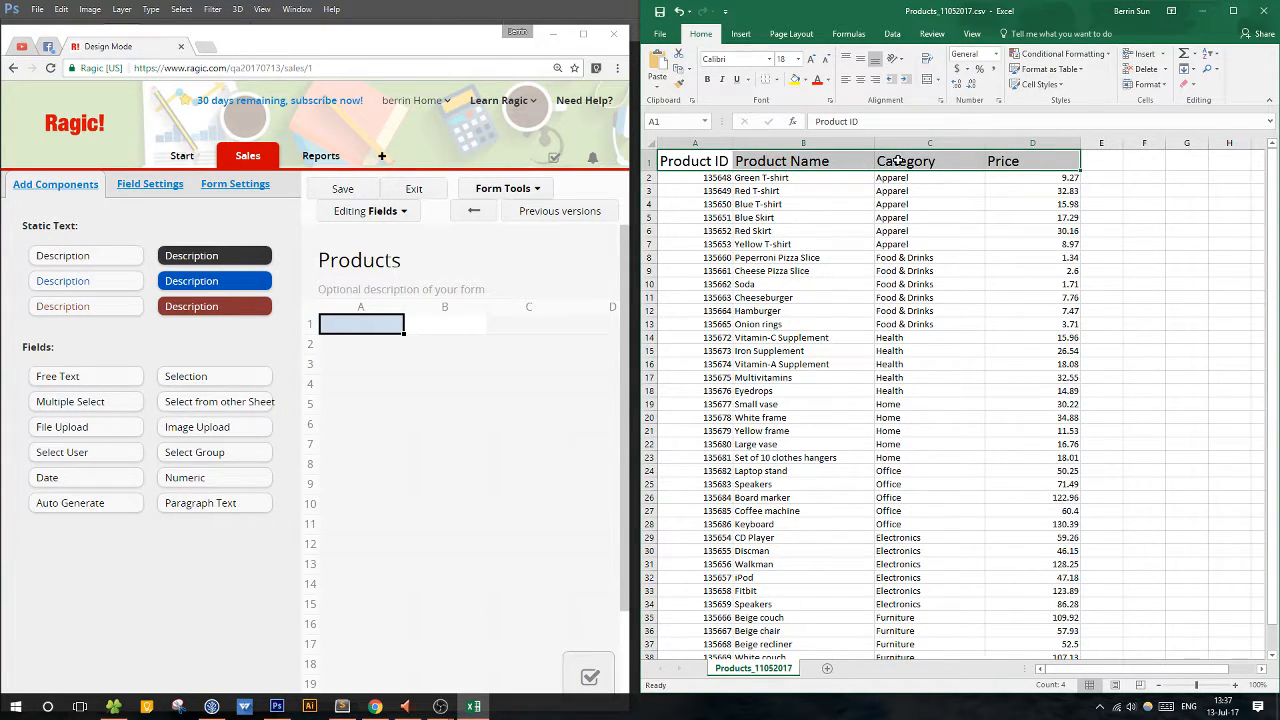
Add a Product ID field in cell A1 of the Products form and widen column B.
left_click(355, 333)
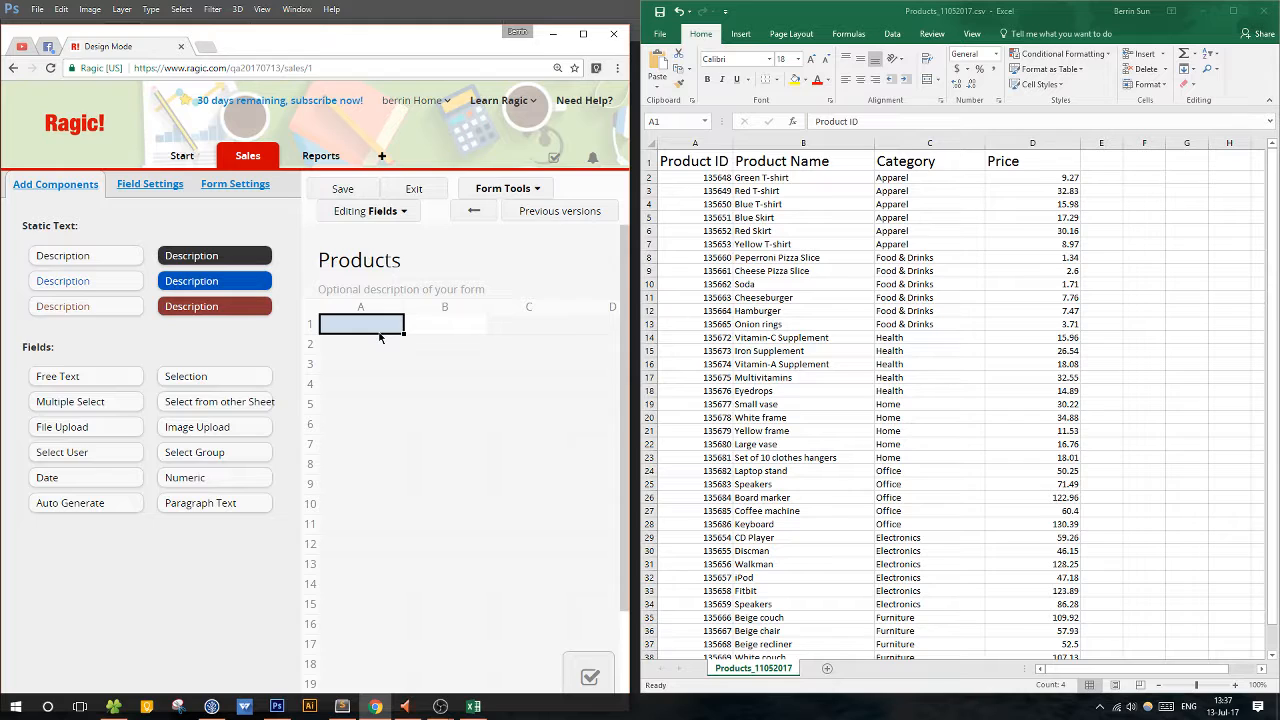
type("Pro")
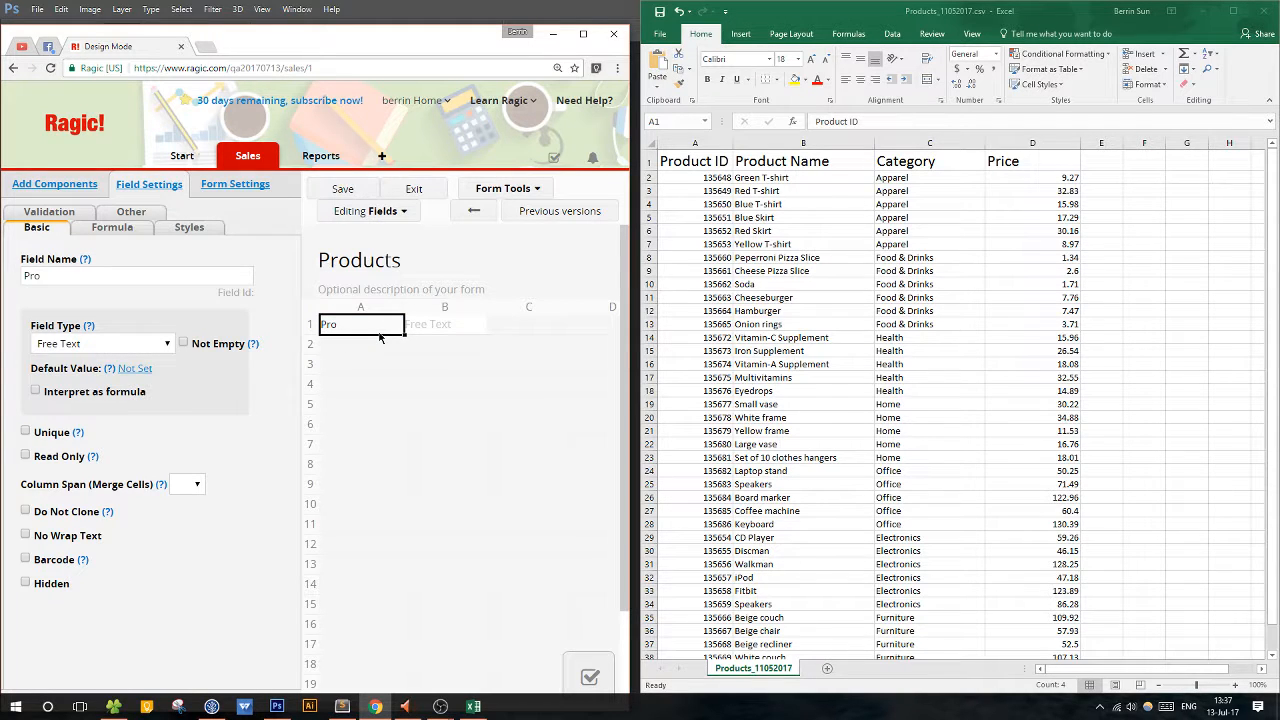
type("duct ID")
left_click_drag(489, 305, 536, 306)
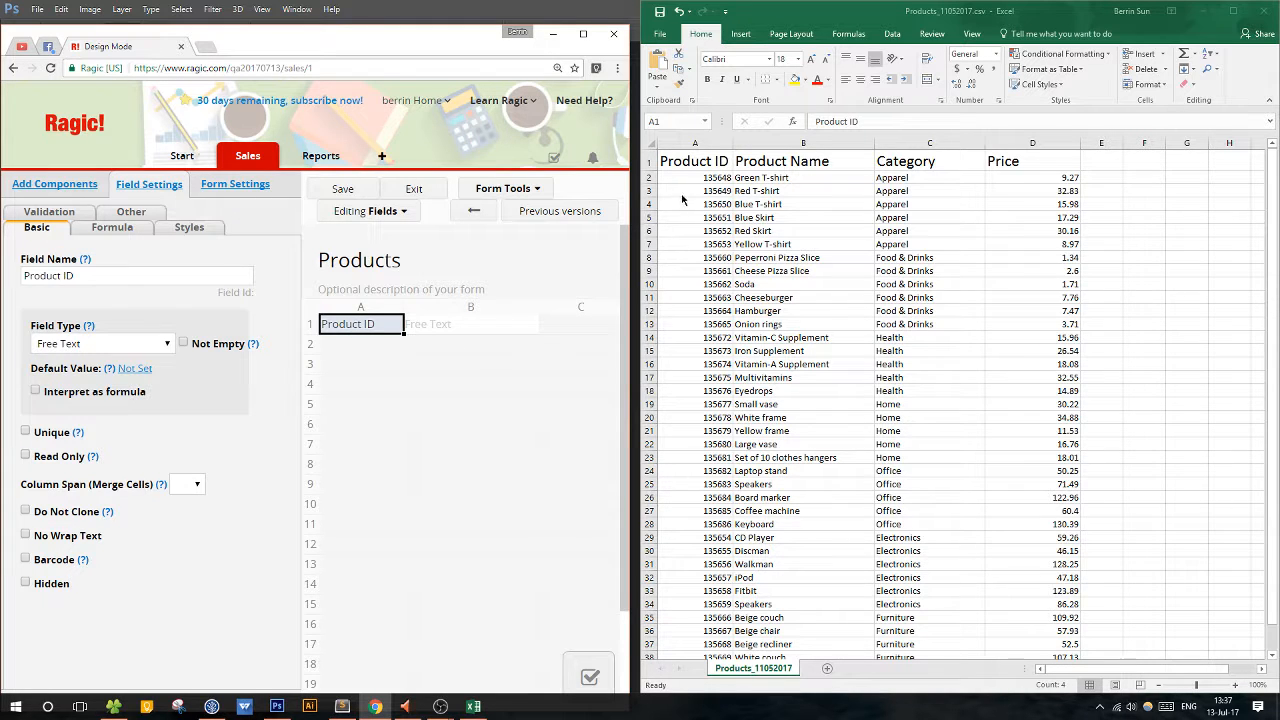
Change the Product ID field's type to Auto Generate and review its settings.
left_click(140, 350)
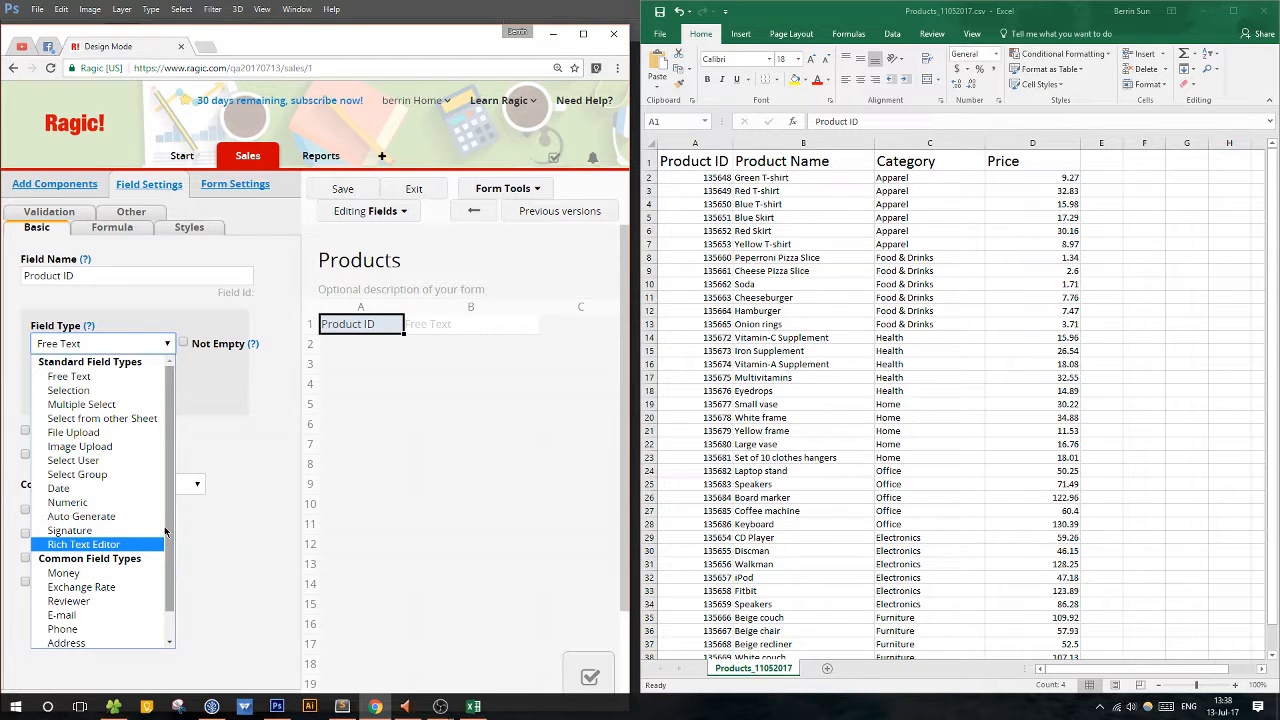
scroll(172, 563, "down", 1)
left_click_drag(172, 563, 177, 502)
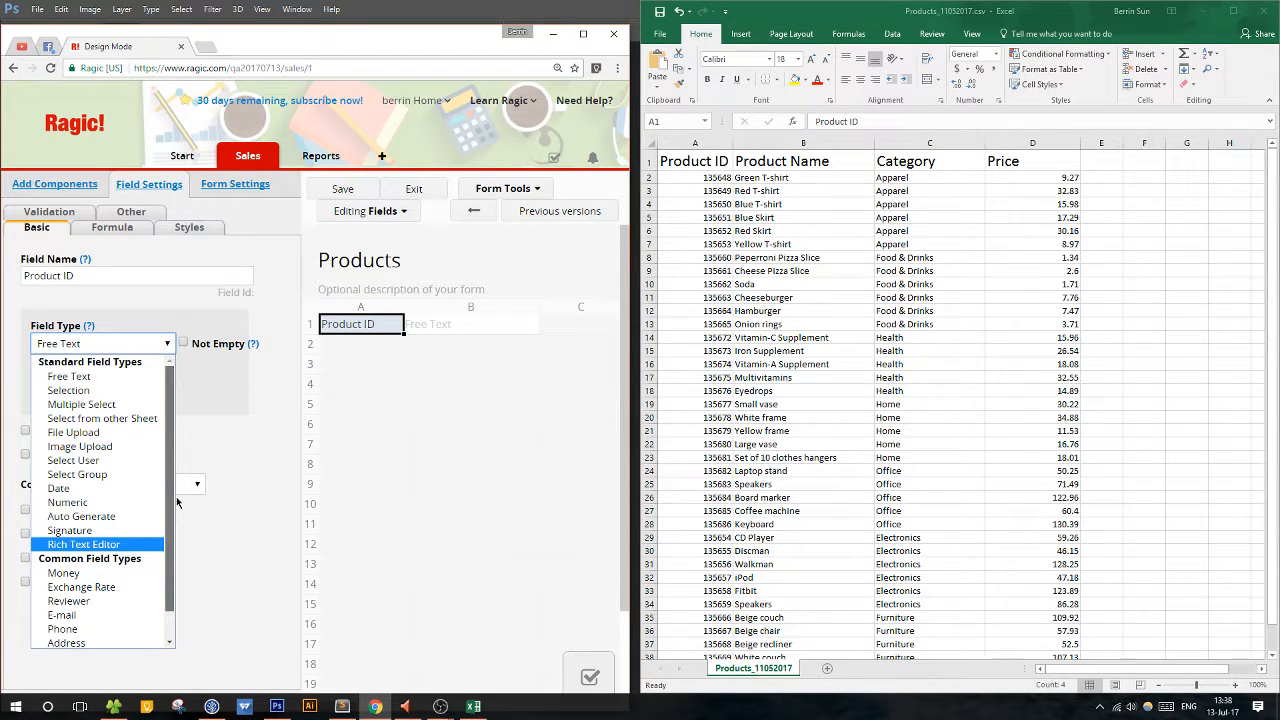
left_click(101, 516)
scroll(148, 521, "down", 4)
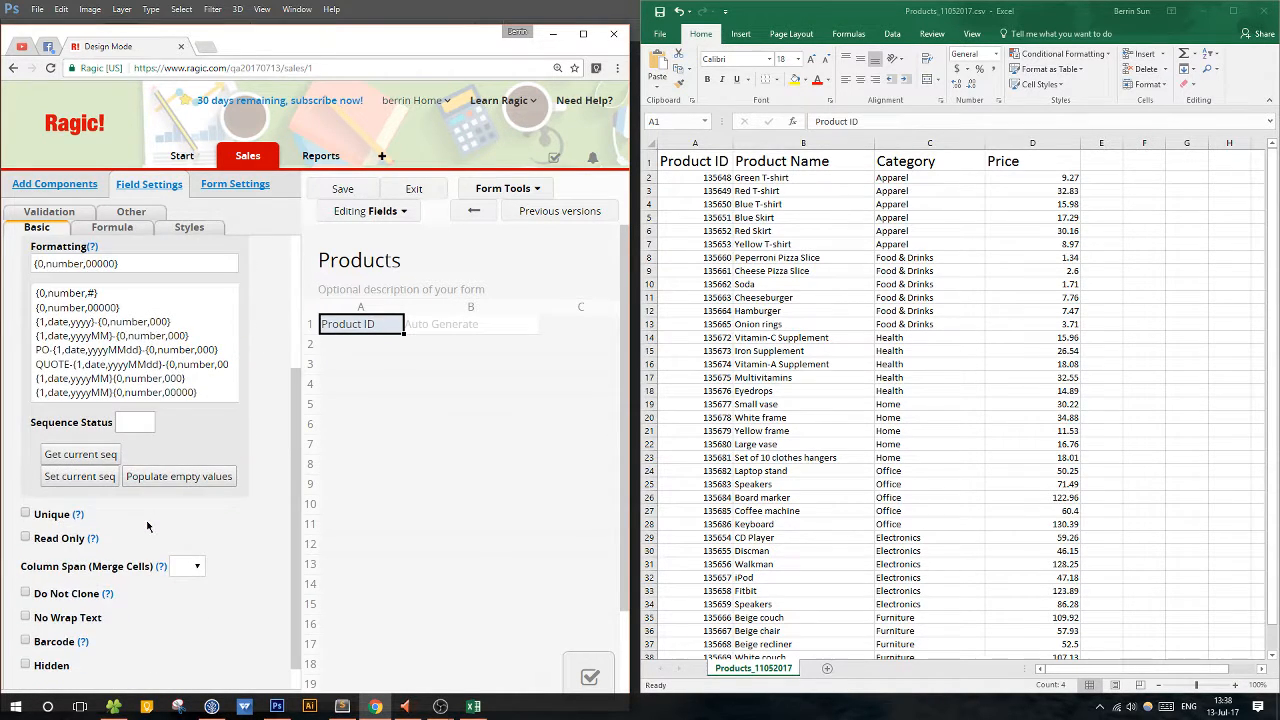
scroll(148, 530, "up", 4)
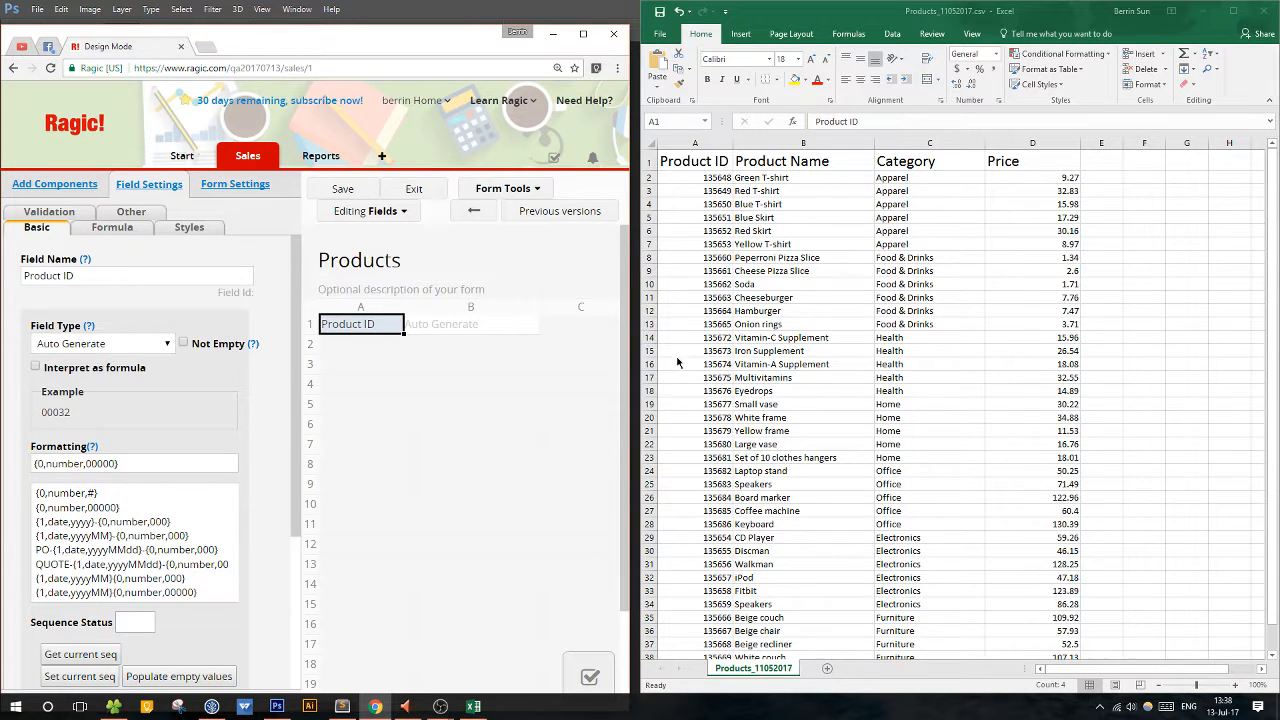
Set the number part of the Product ID field's formatting to six digits, 000000.
left_click(113, 465)
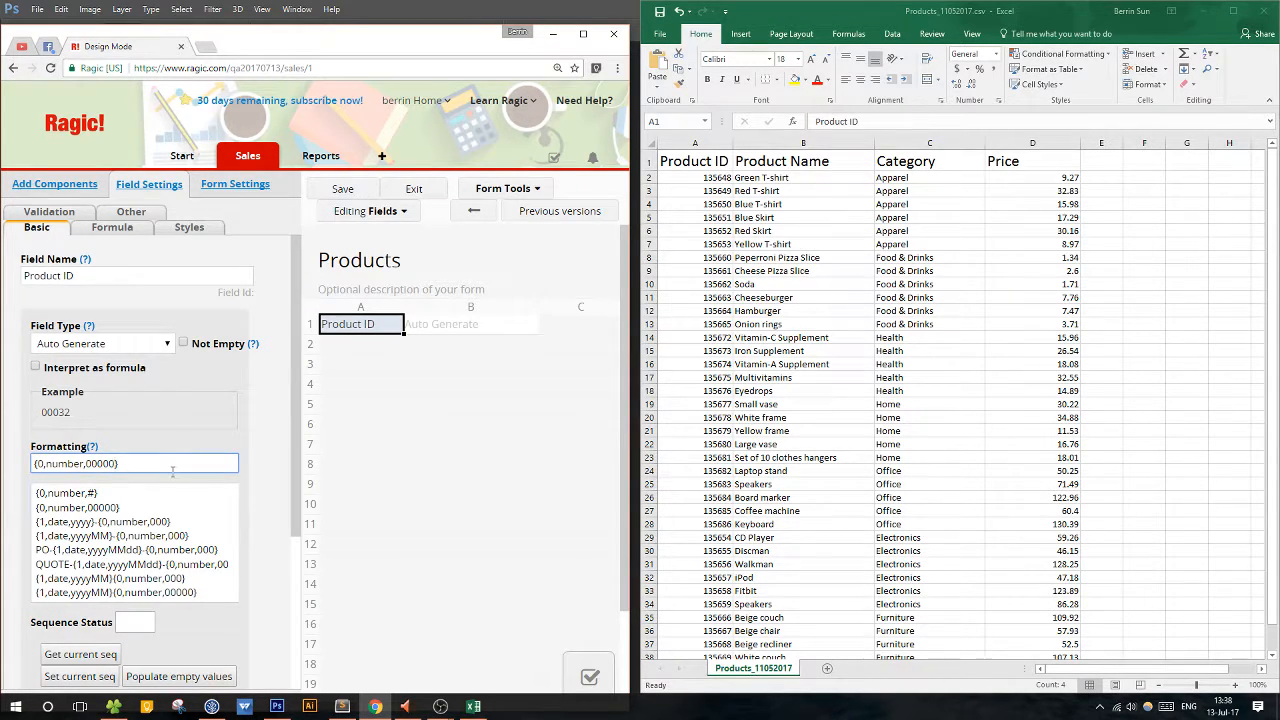
type("0")
left_click_drag(86, 463, 113, 467)
left_click(149, 469)
mouse_move(85, 463)
left_mouse_down()
mouse_move(117, 463)
mouse_move(84, 463)
left_mouse_up()
type("000000")
Add a Product Name field in cell A2, directly below the Product ID field.
left_click(362, 344)
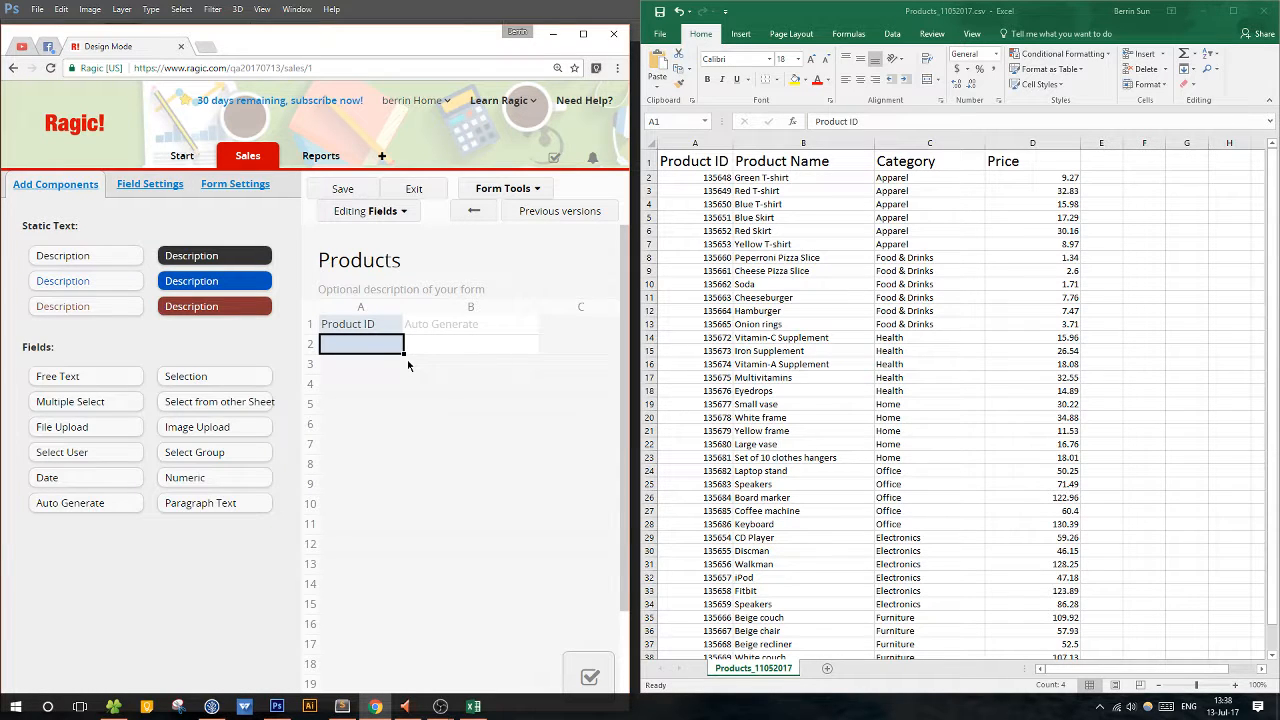
type("Product Name")
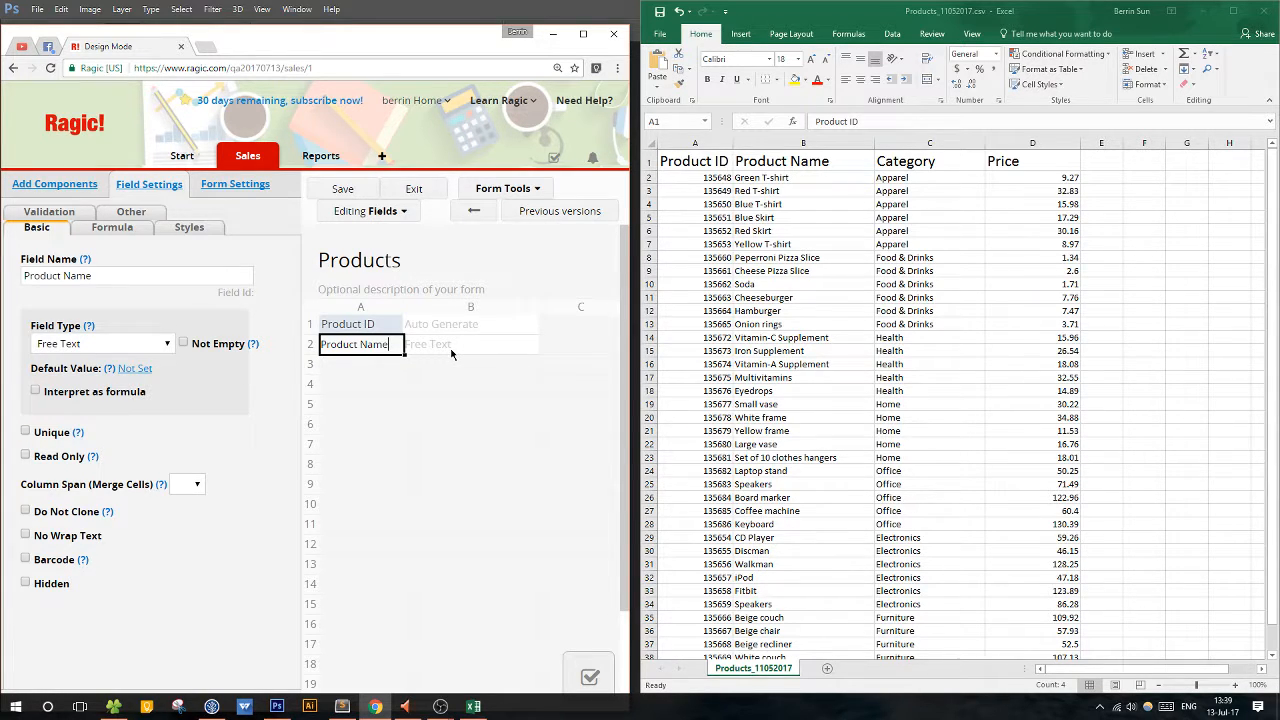
left_click(377, 373)
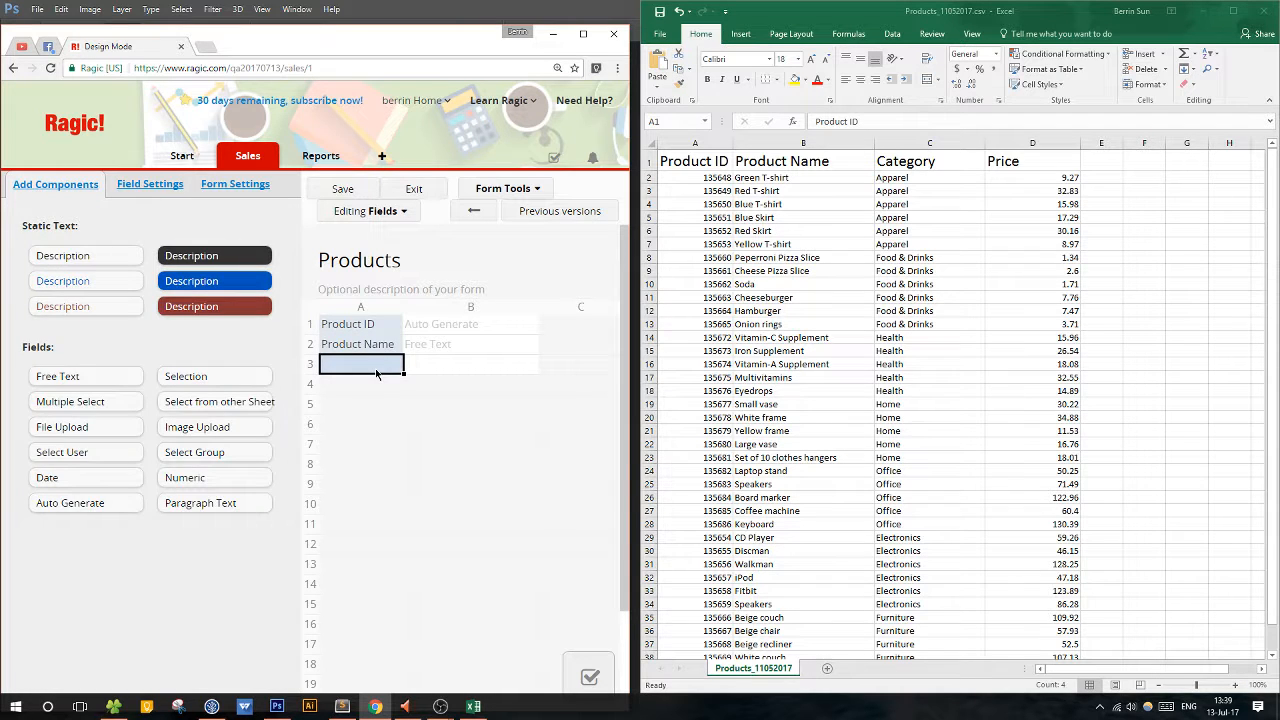
Add a Category field of type Selection in cell A3, directly below the Product Name field.
type("Category")
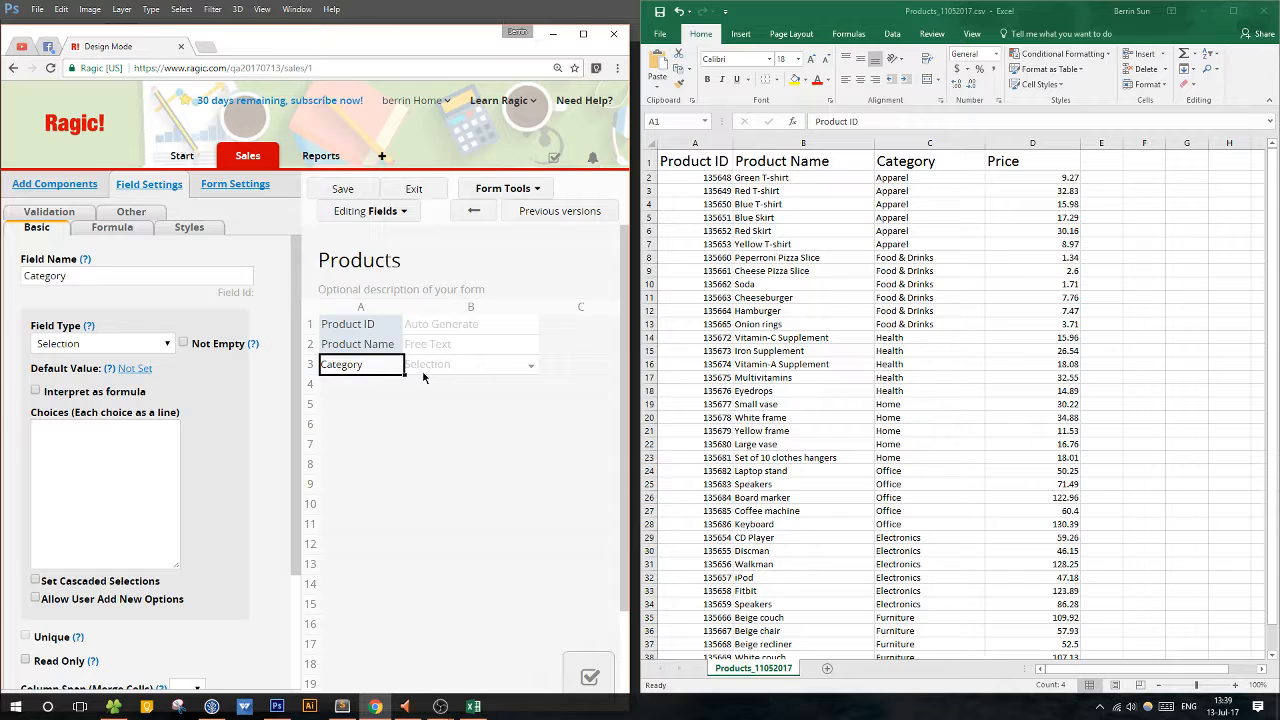
left_click(165, 350)
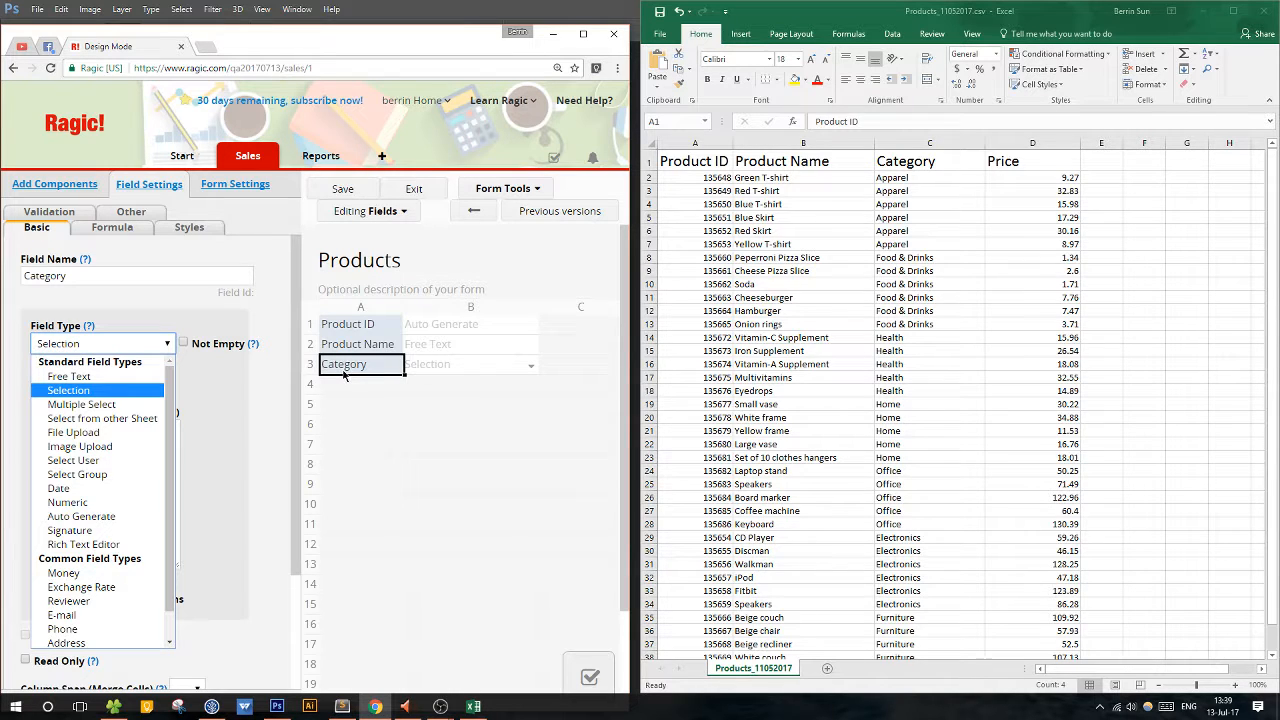
left_click(132, 393)
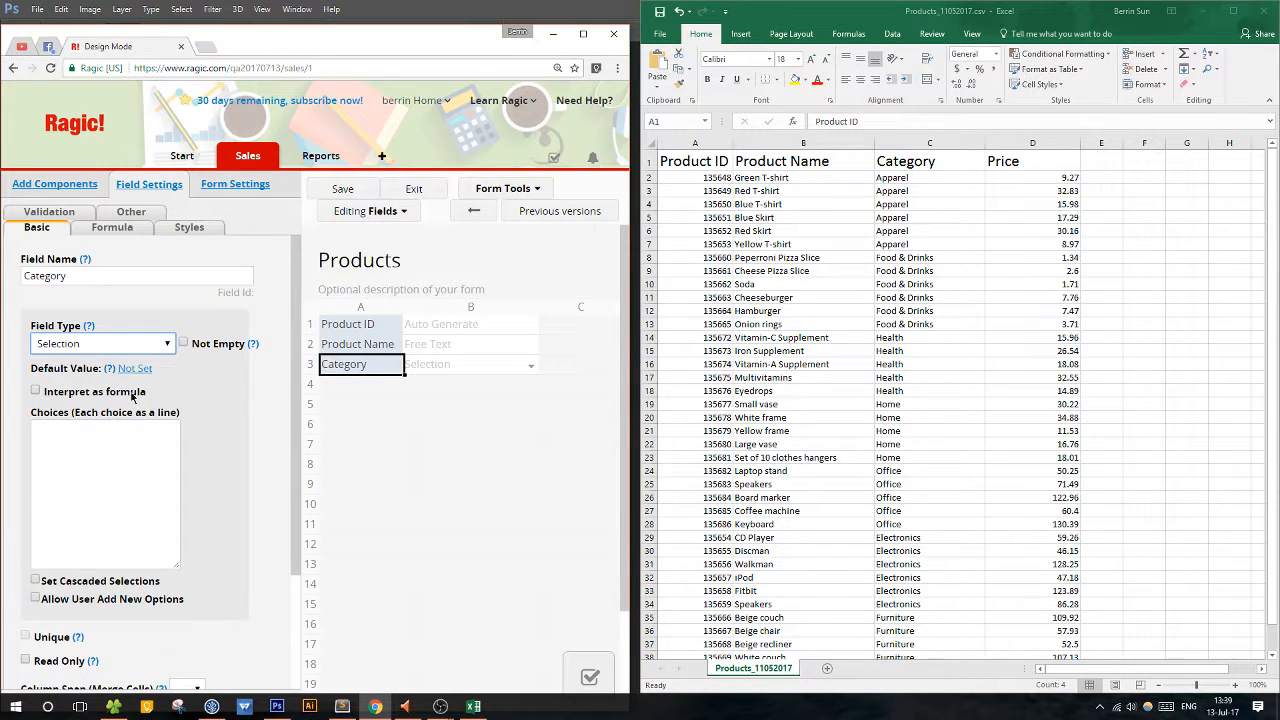
Enter the Category field's choices, one per line: Apparel, Food & Drinks, Health, Home, Office and Electronics.
left_click(118, 457)
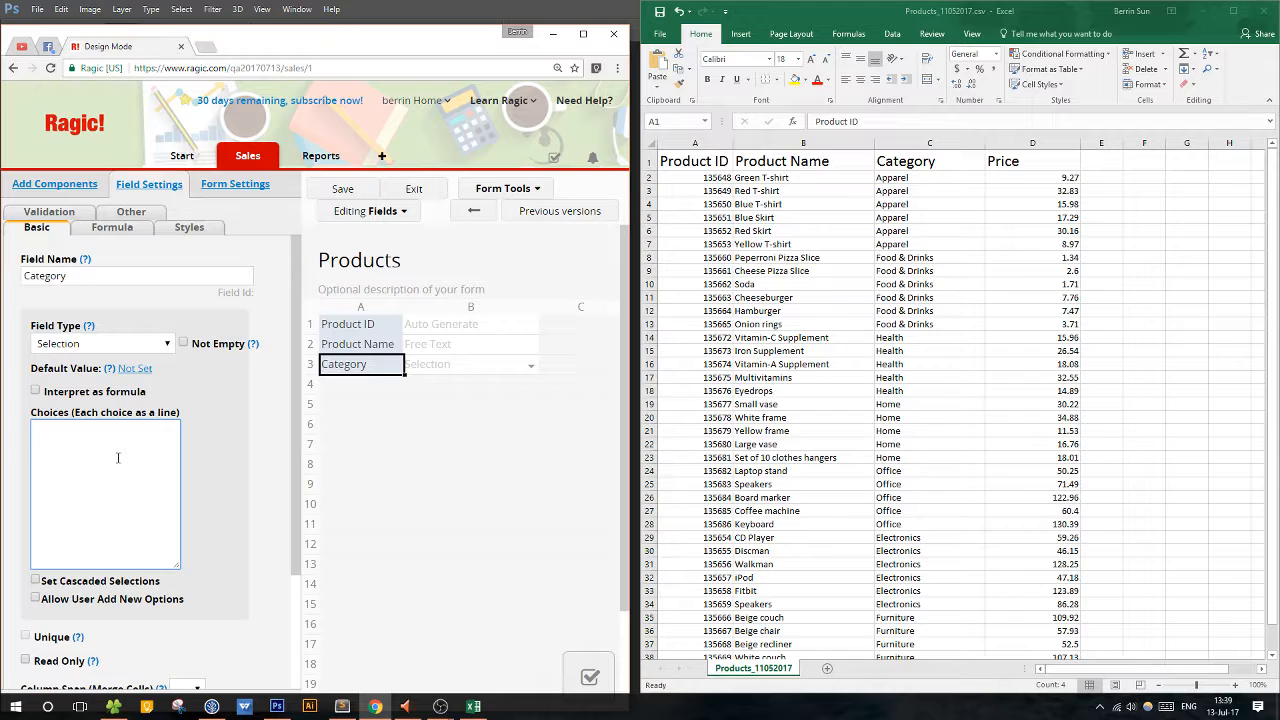
type("App")
type("aren")
key("Return")
type("Food & Drinks")
key("Return")
type("Health Home")
key("Return")
type("Office")
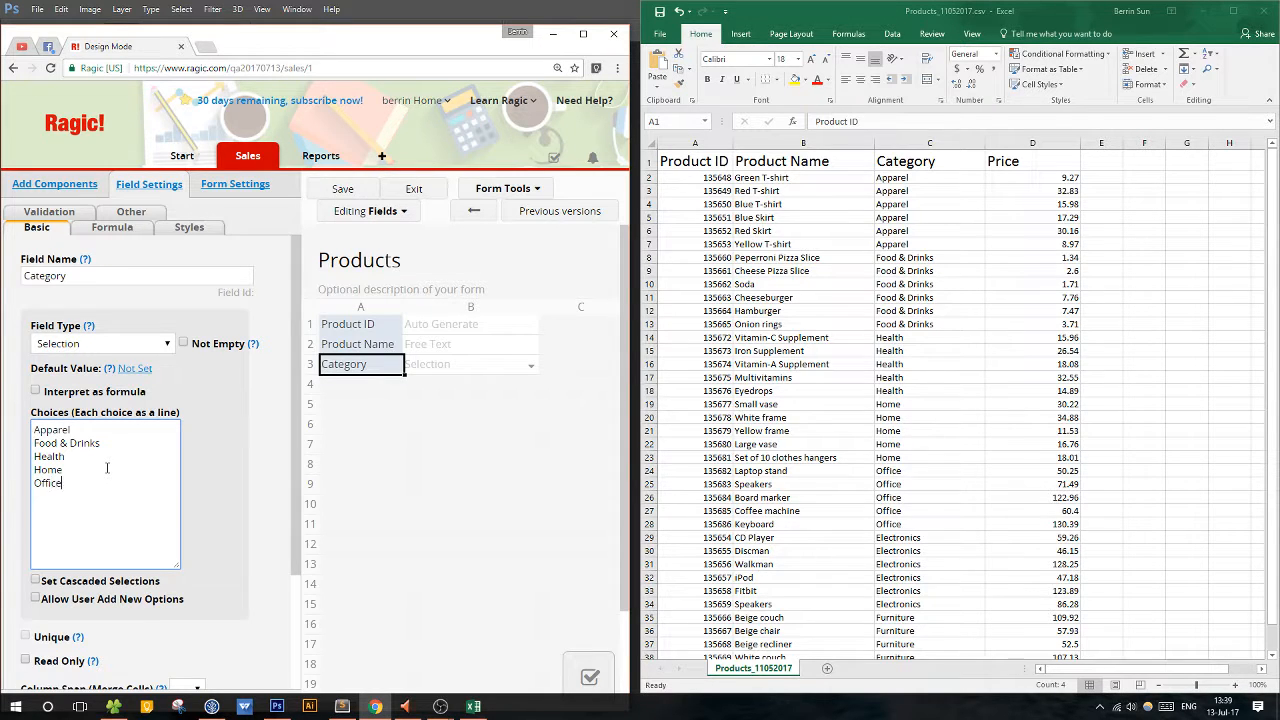
key("Return")
type("Electronics")
Check the remaining categories in the product CSV and add Furniture as the last Category choice.
left_click(883, 494)
scroll(909, 503, "down", 5)
left_click(929, 517)
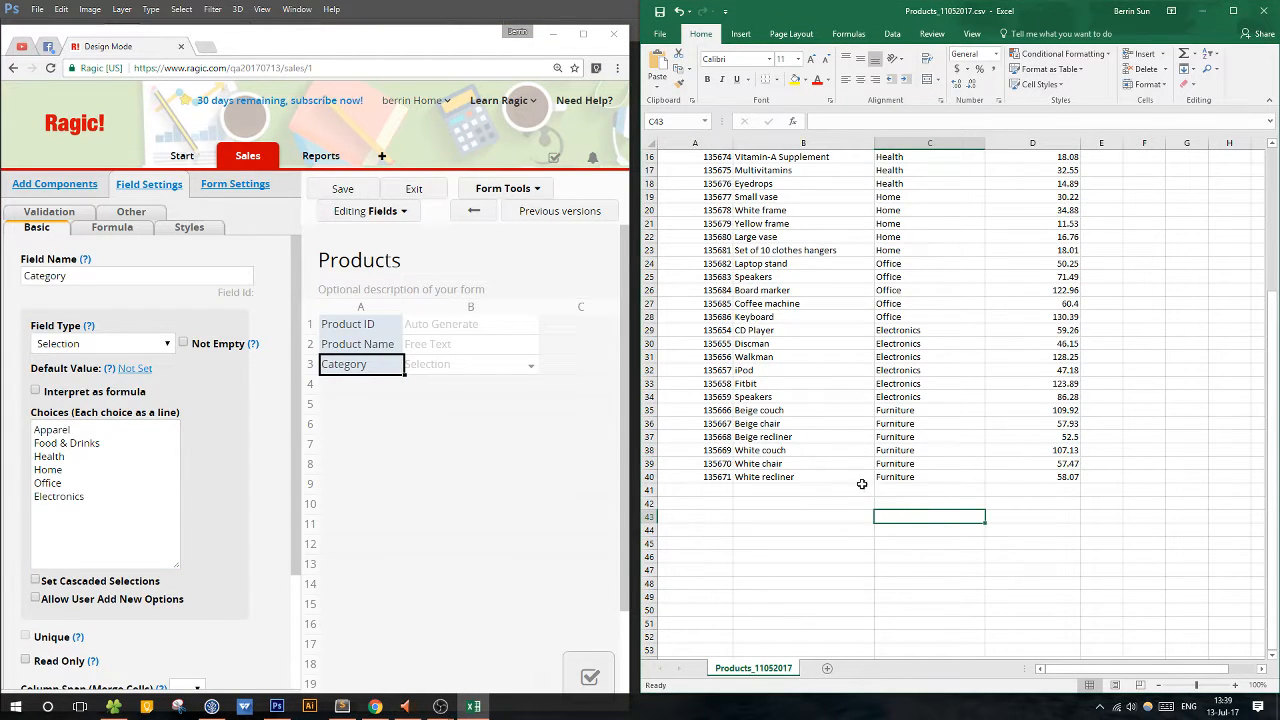
left_click(130, 521)
type("Furniture")
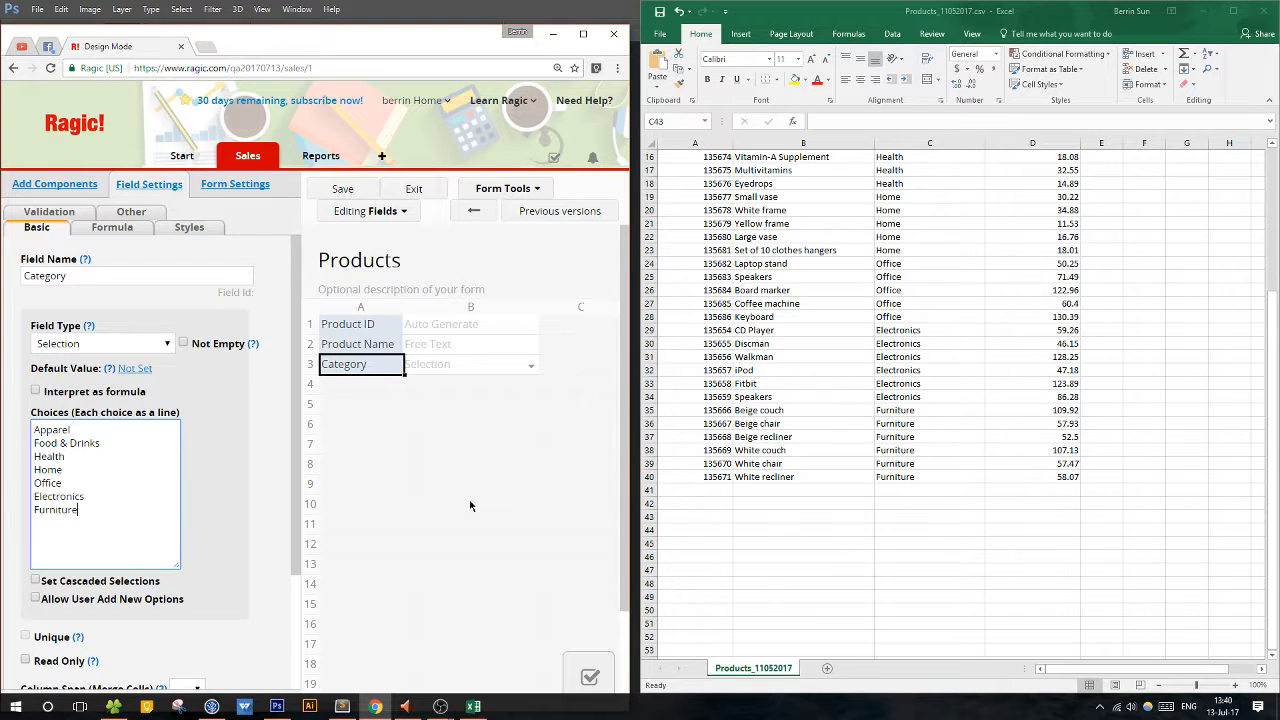
Add a Price field in cell A4, directly below the Category field, matching the CSV header.
left_click(1074, 451)
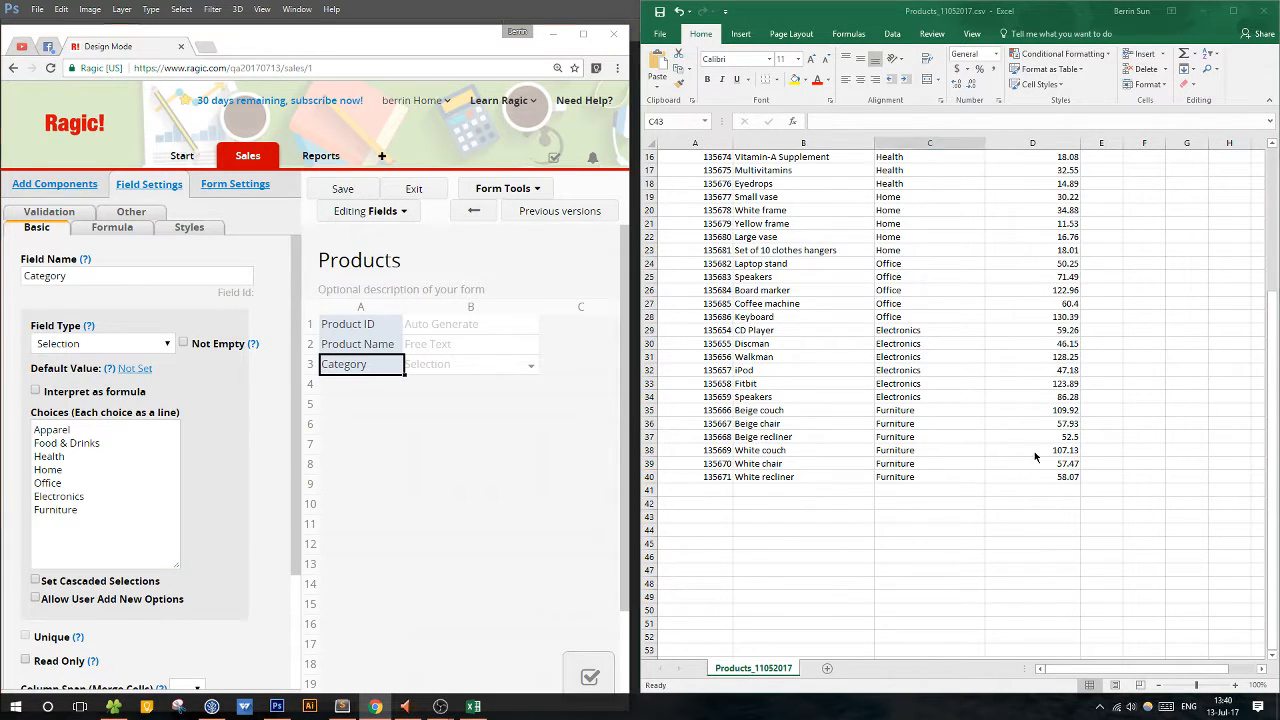
scroll(1040, 600, "up", 5)
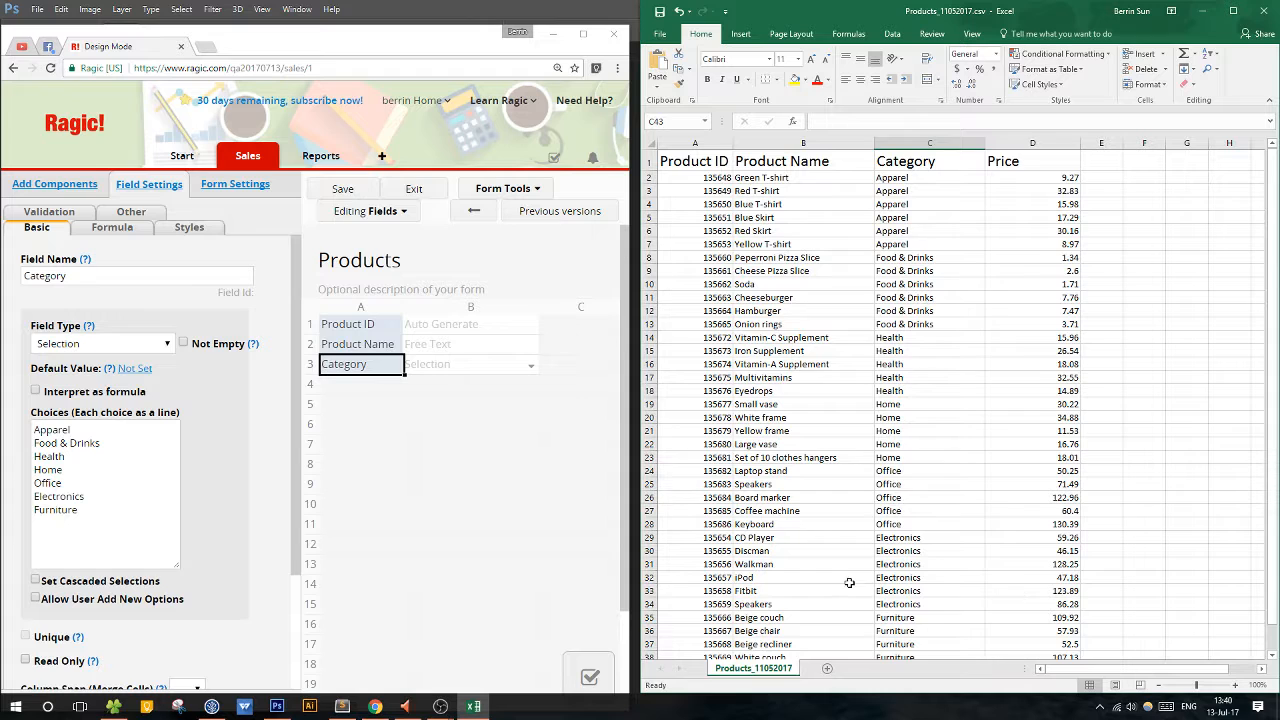
left_click(436, 398)
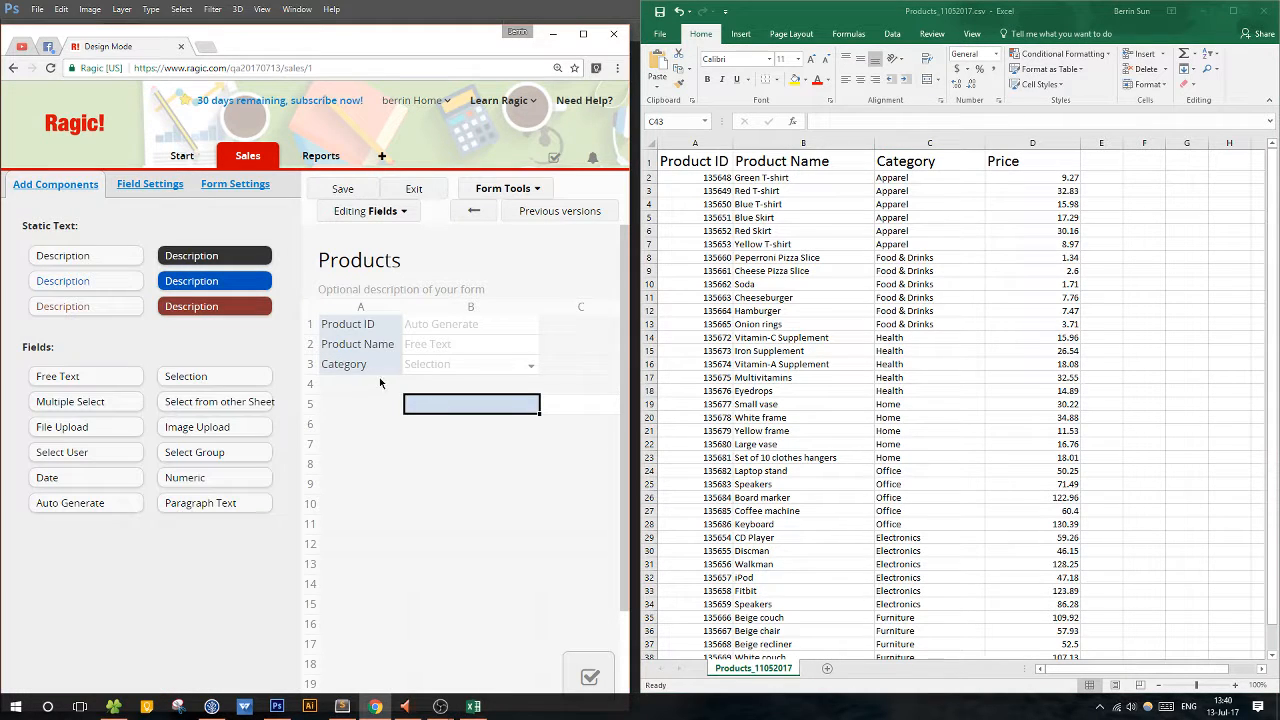
left_click(376, 386)
type("Price")
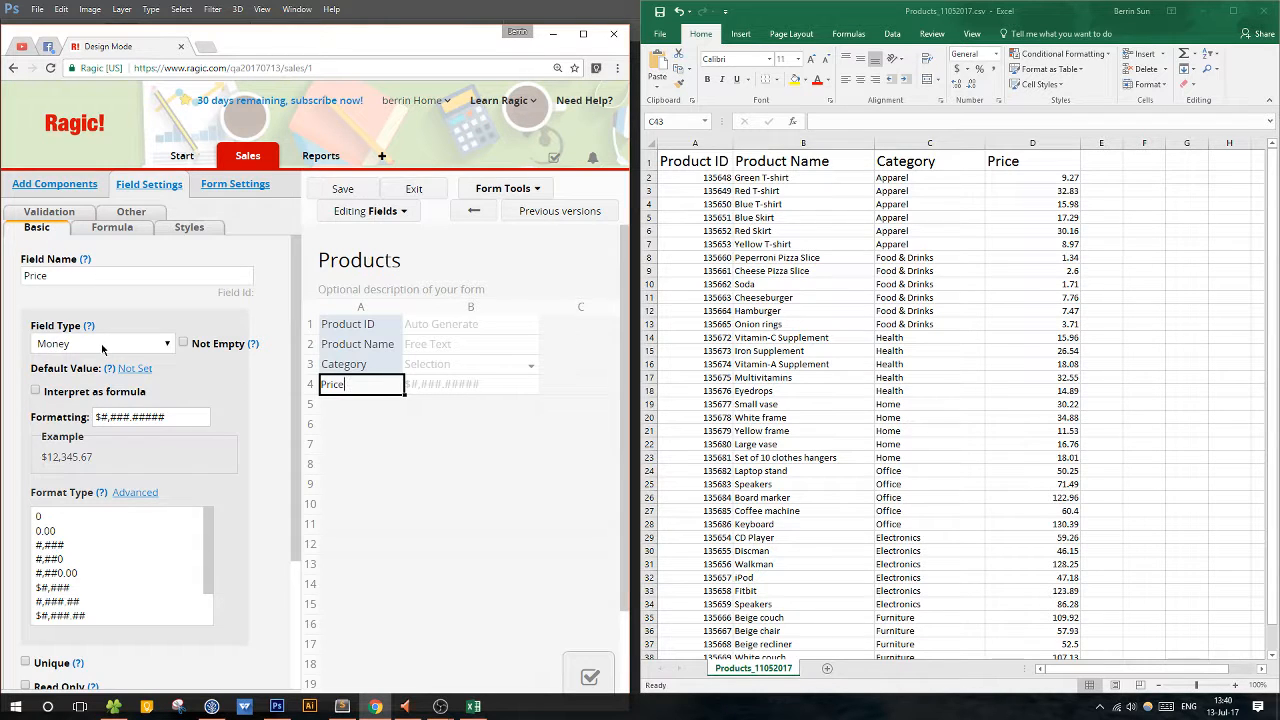
Shorten the Price field's formatting to two decimals, $#,###.##, and look through the predefined format types.
mouse_move(209, 522)
left_mouse_down()
mouse_move(210, 550)
mouse_move(207, 509)
left_mouse_up()
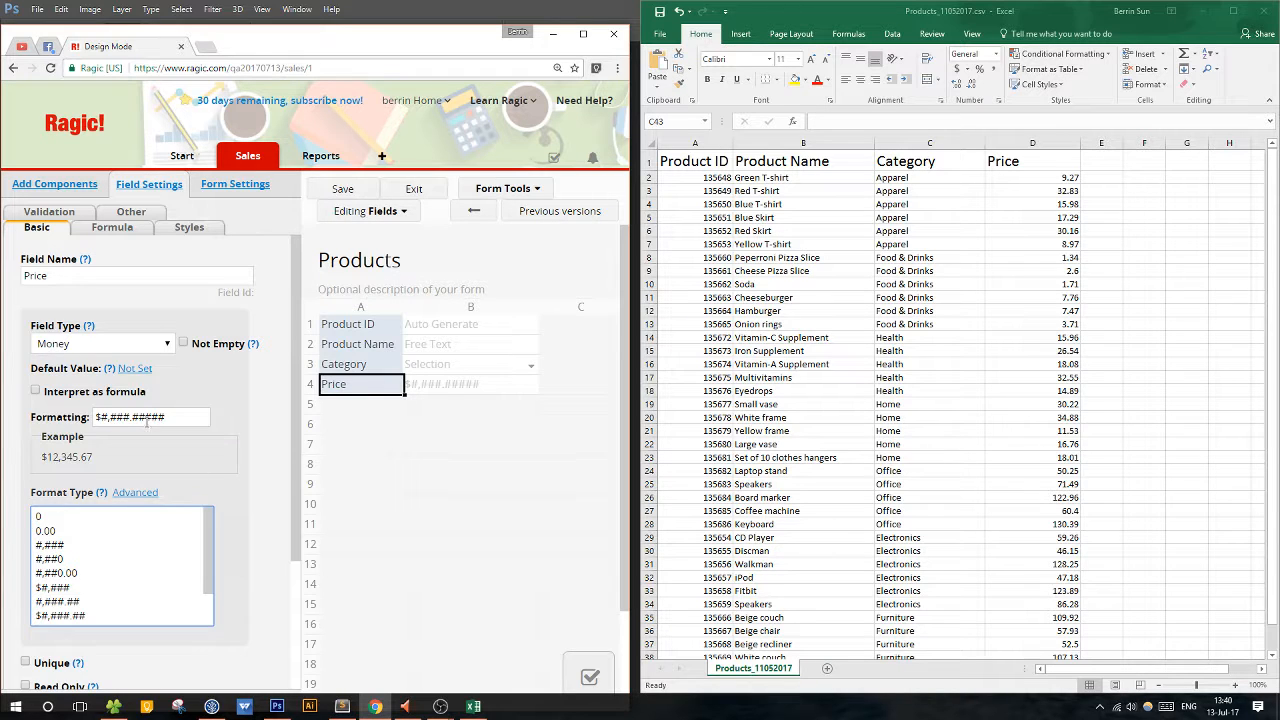
left_click_drag(147, 420, 166, 418)
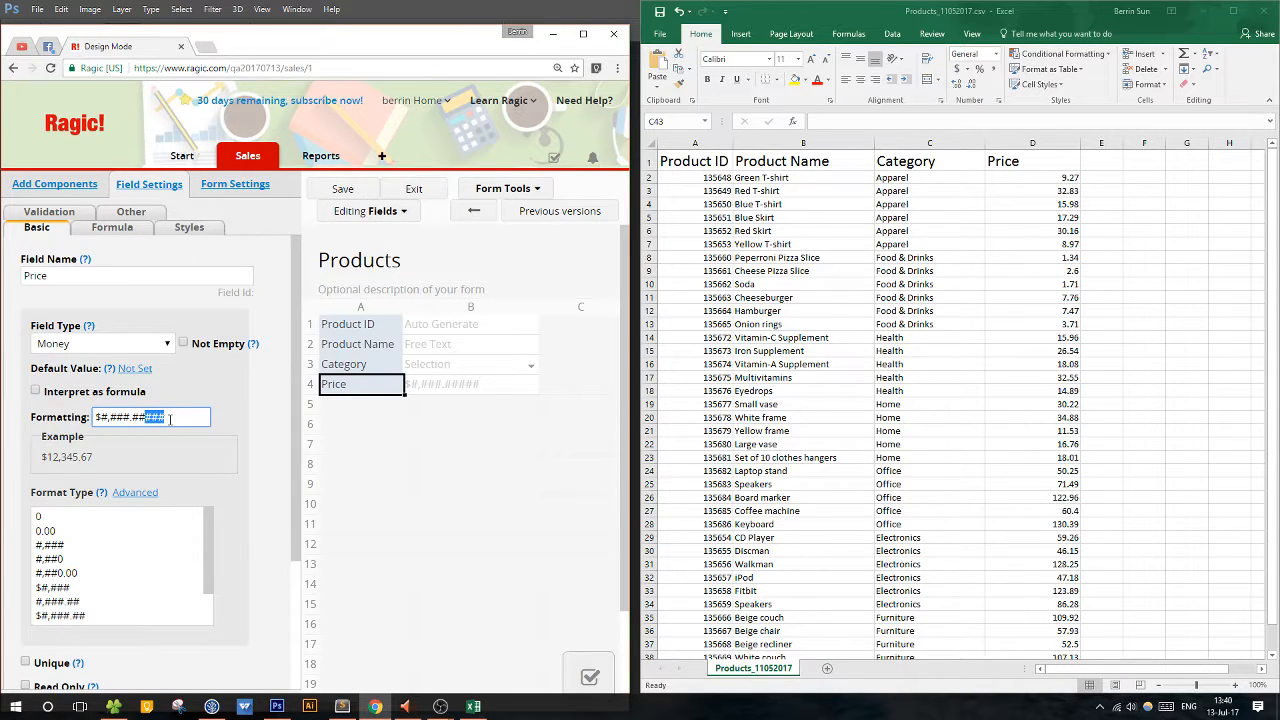
key("BackSpace")
left_click_drag(209, 535, 215, 577)
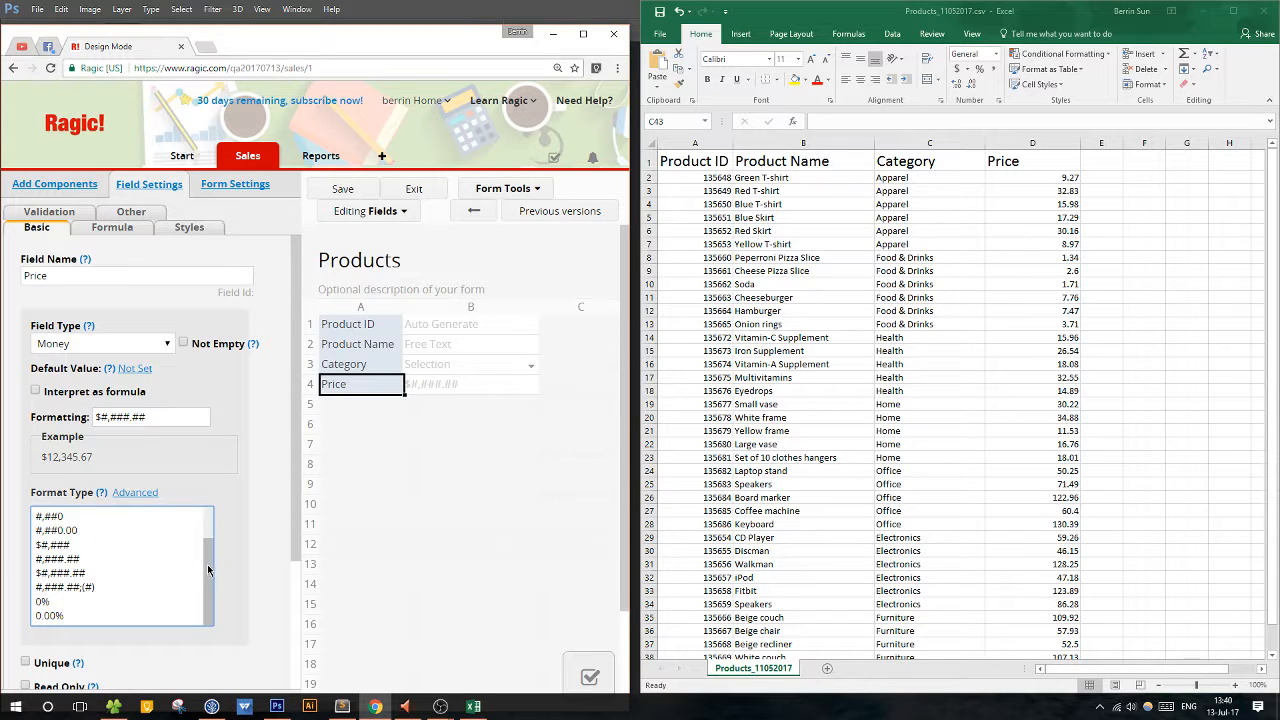
mouse_move(207, 564)
left_mouse_down()
mouse_move(207, 527)
mouse_move(197, 587)
left_mouse_up()
Save the Products design, exit design mode and show the sheet's listing page in a maximized browser window.
left_click(343, 189)
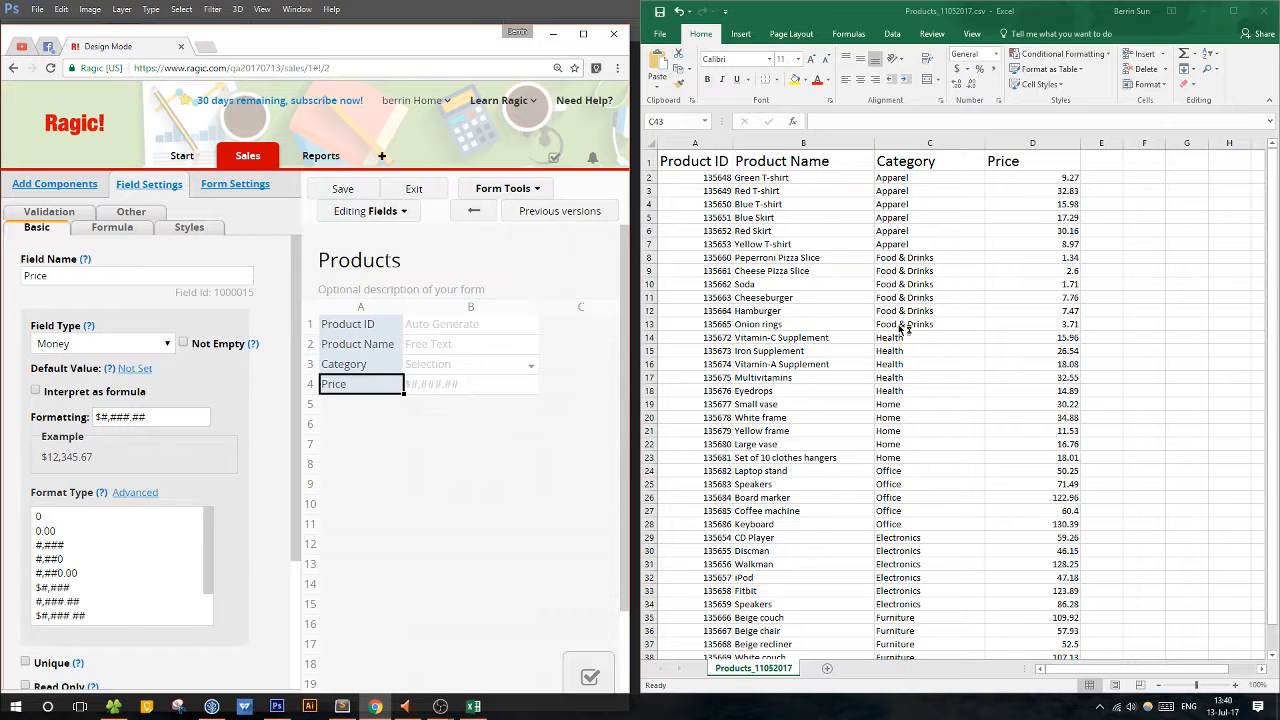
left_click(410, 190)
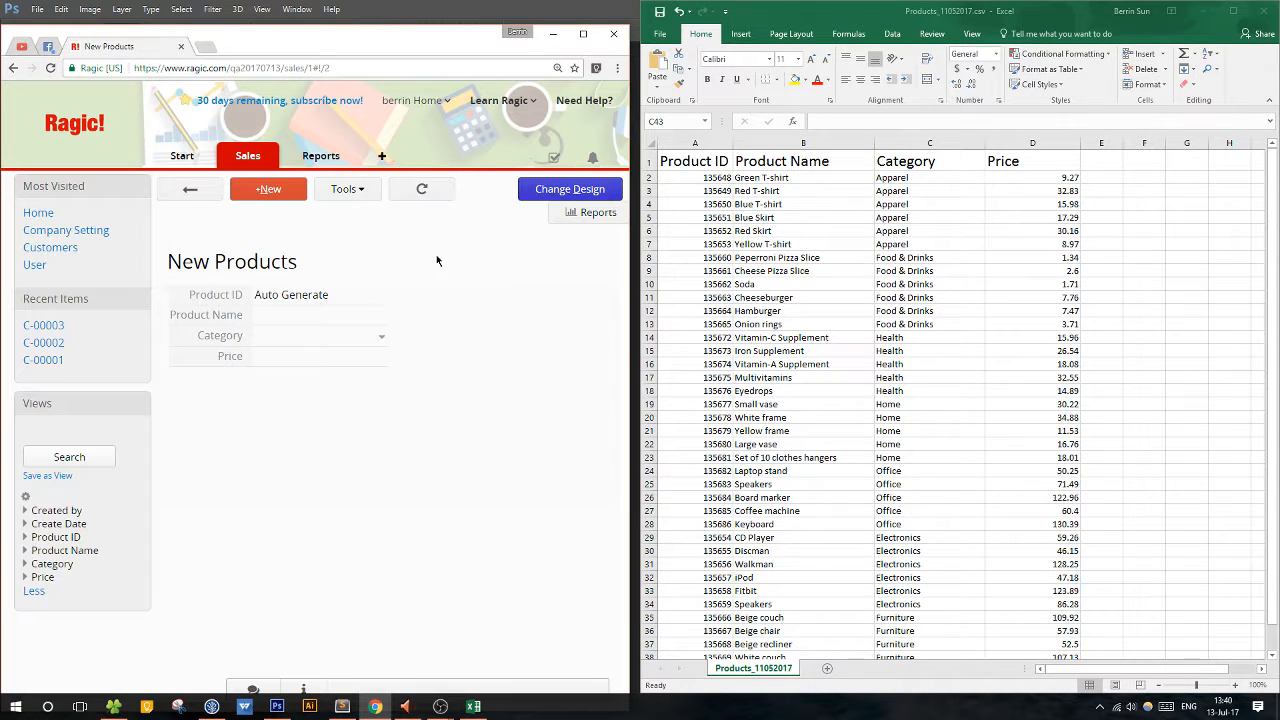
left_click(583, 33)
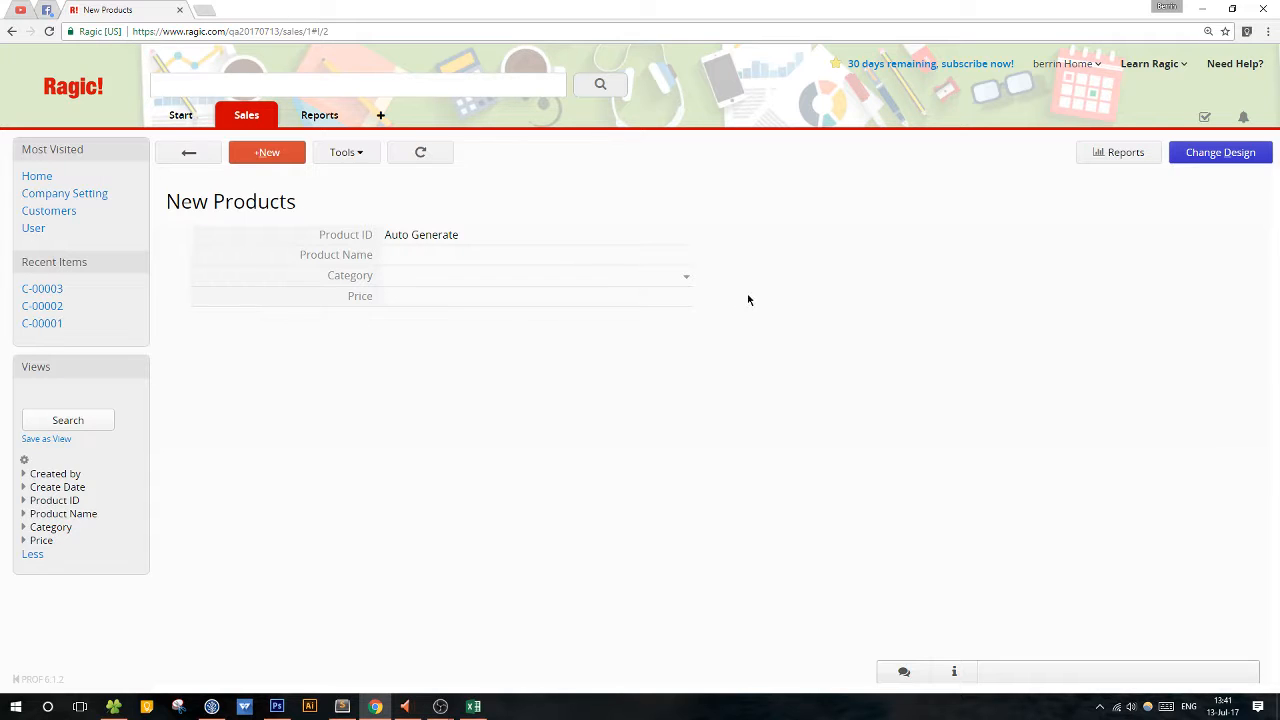
left_click(187, 156)
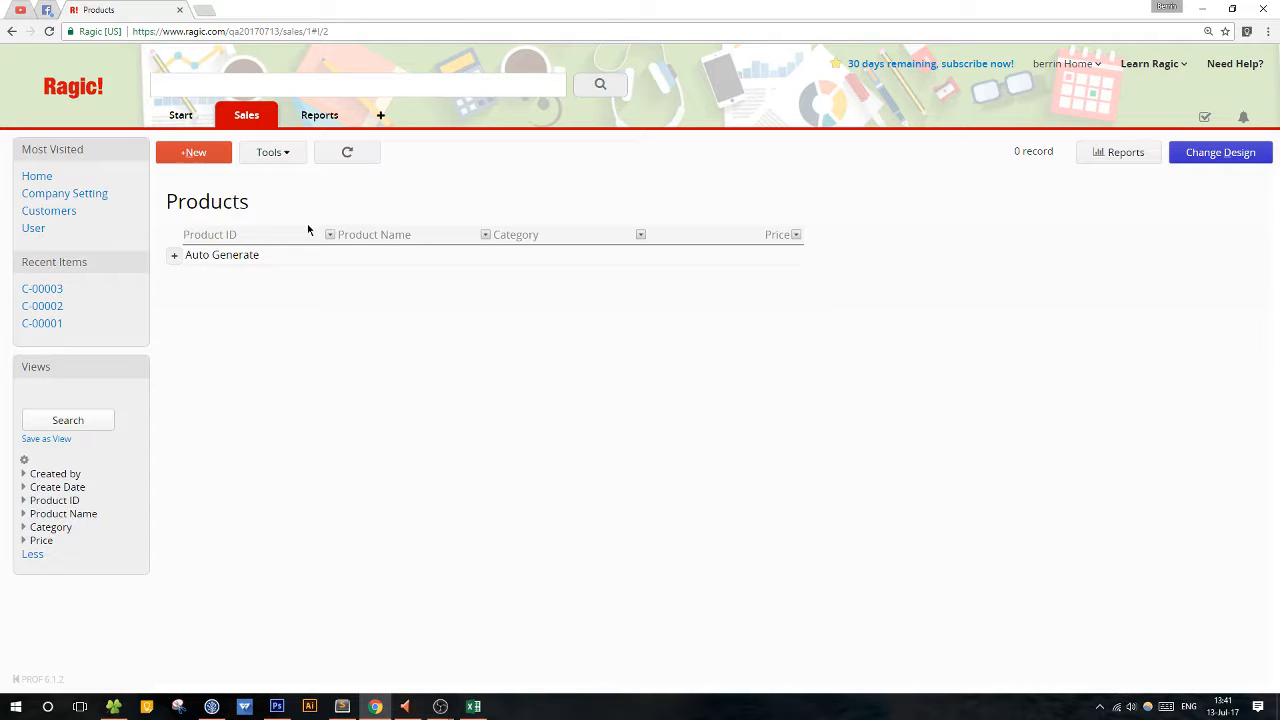
Start a new product record beside the spreadsheet and enter White Mug as the product name.
left_click(320, 256)
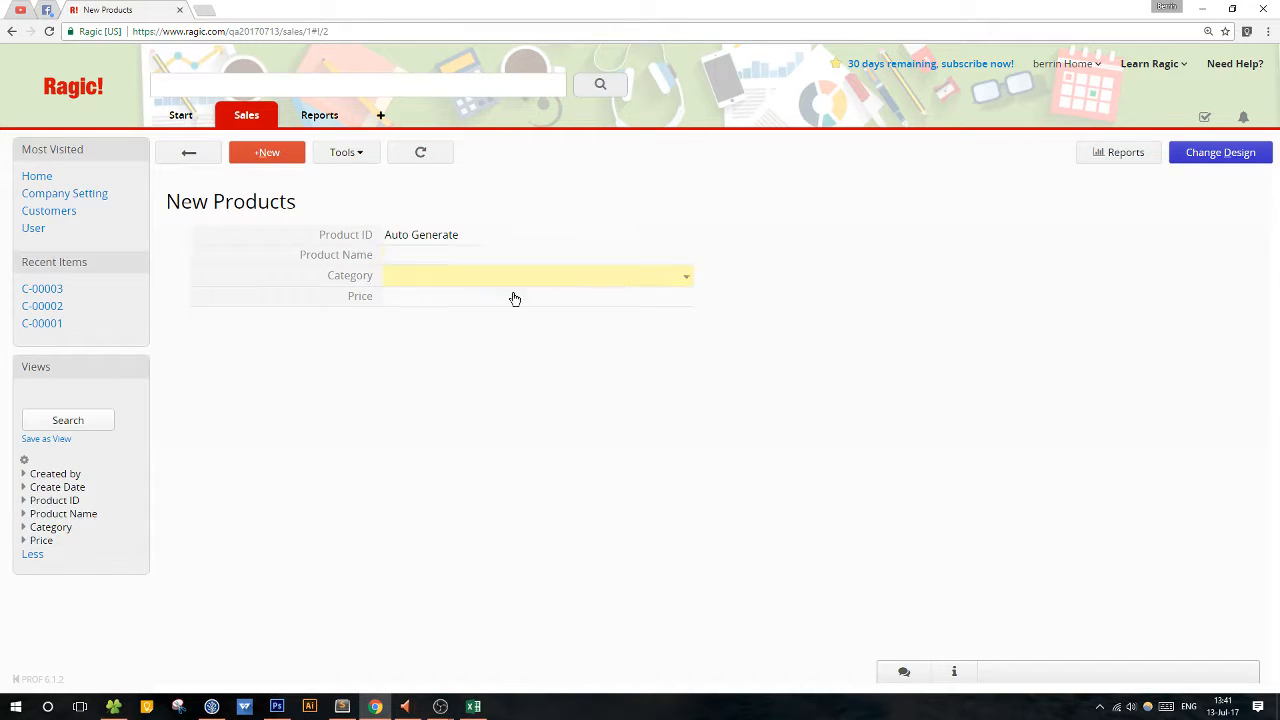
left_click(253, 150)
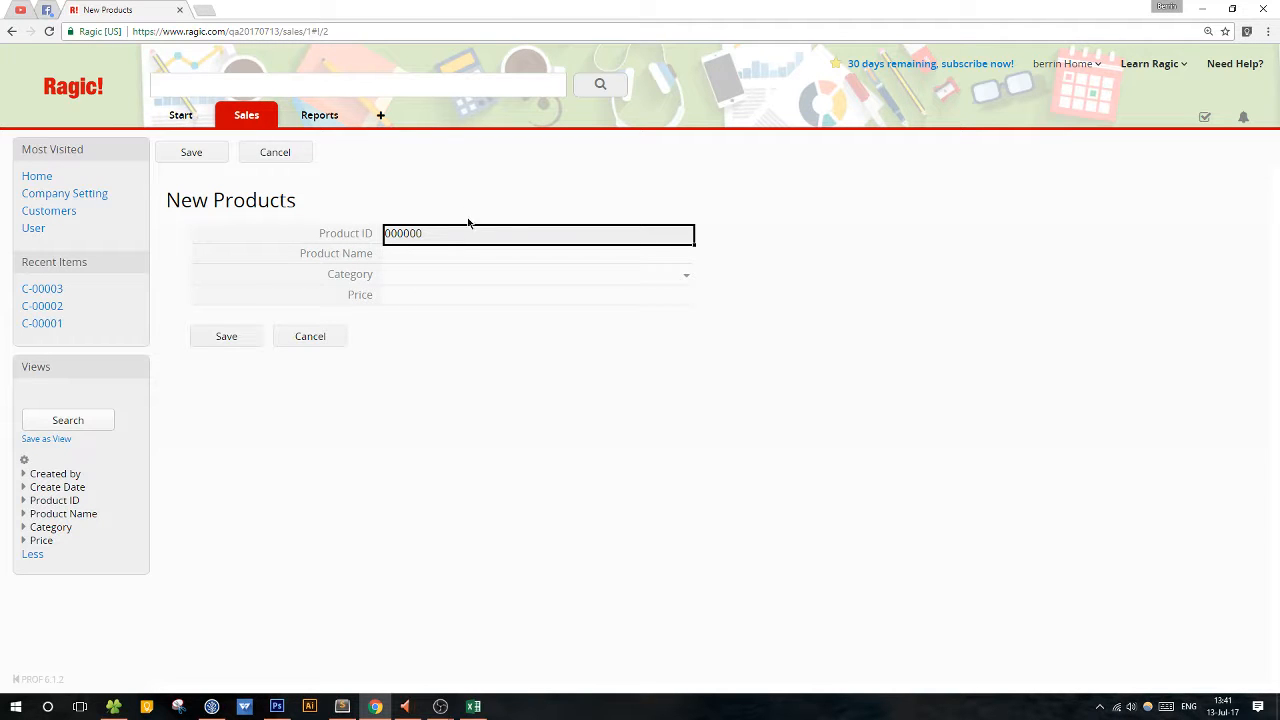
left_click_drag(673, 20, 359, 46)
left_click(337, 289)
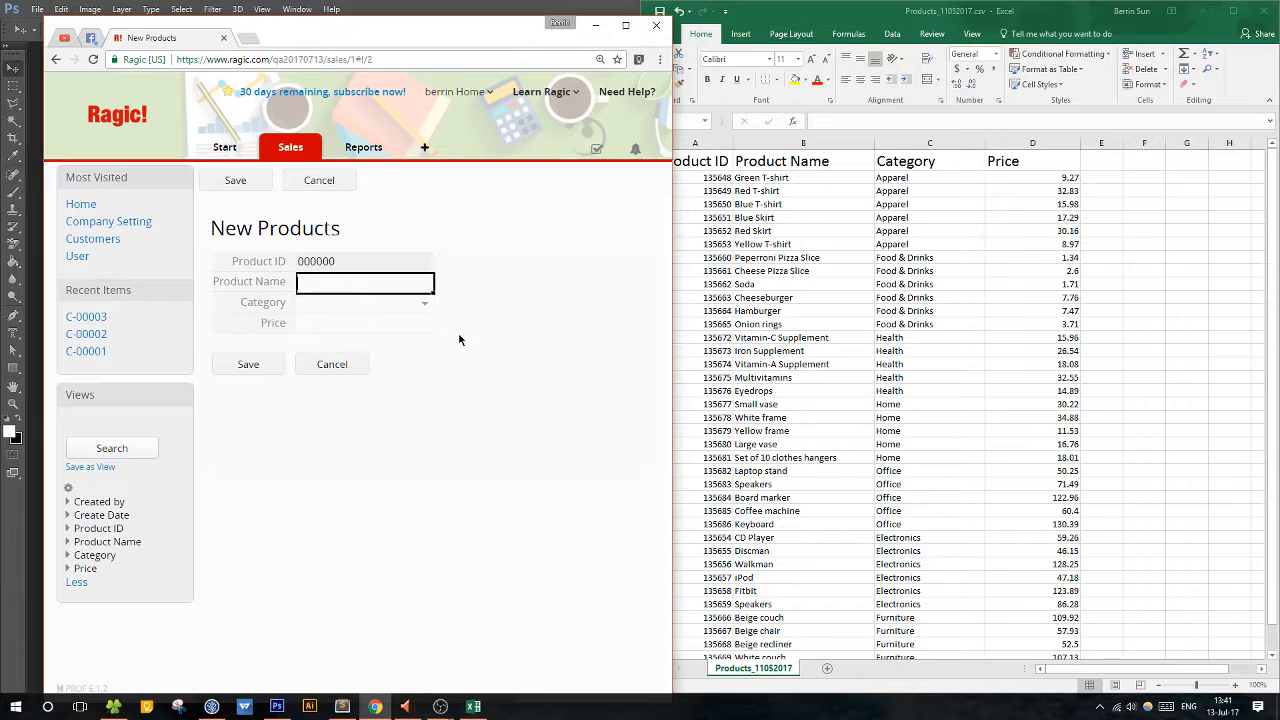
type("White Mug")
Set the White Mug's category to Home and its price to 6.30, and save the record.
left_click(393, 307)
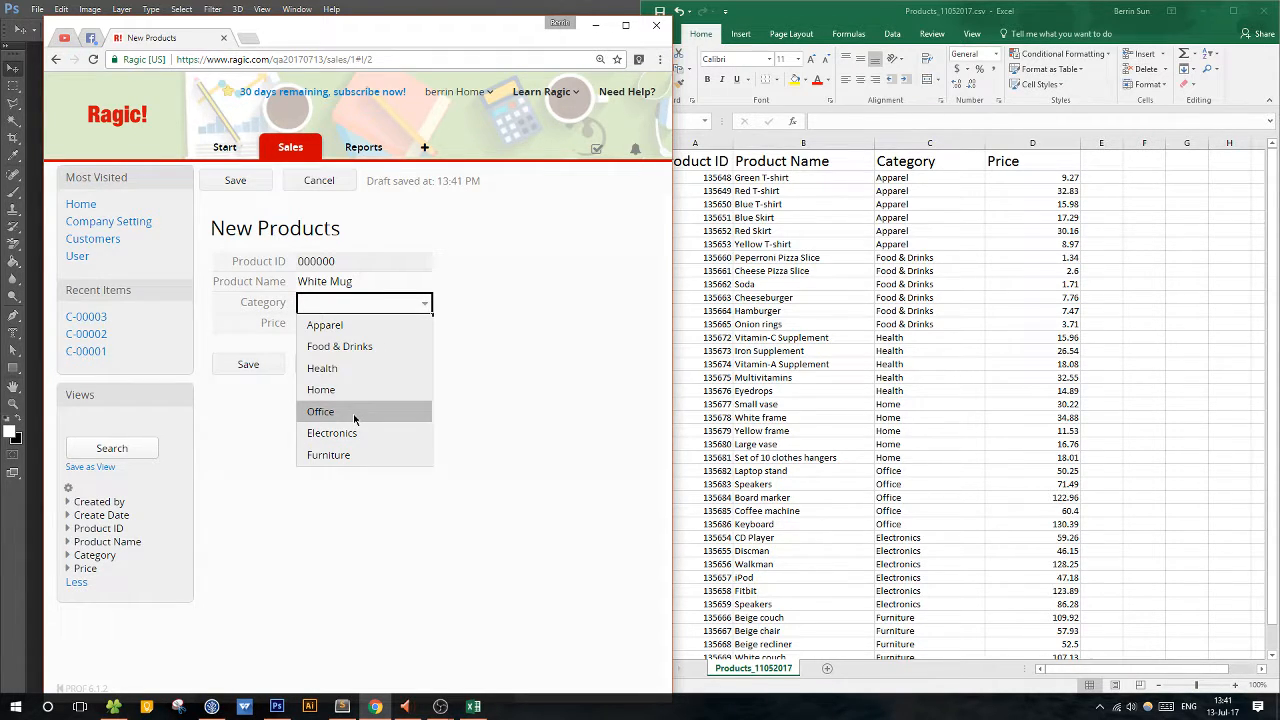
left_click(354, 418)
left_click(348, 313)
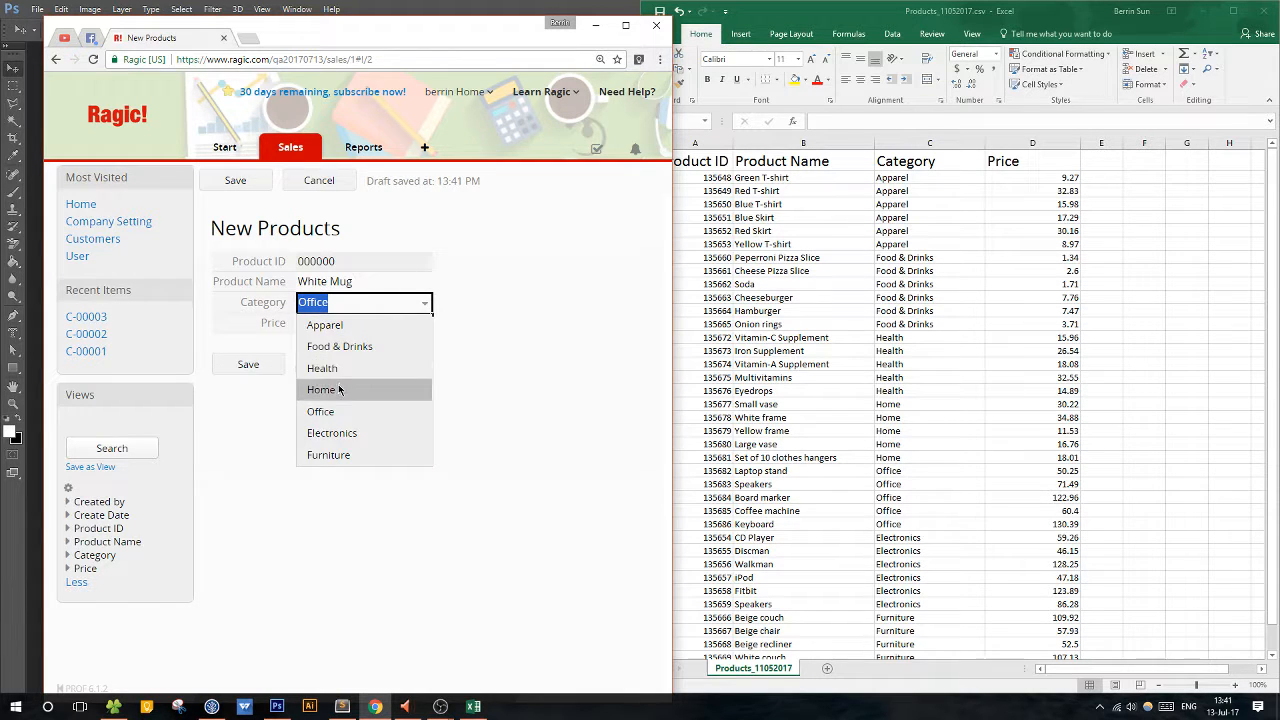
left_click(339, 390)
left_click(342, 330)
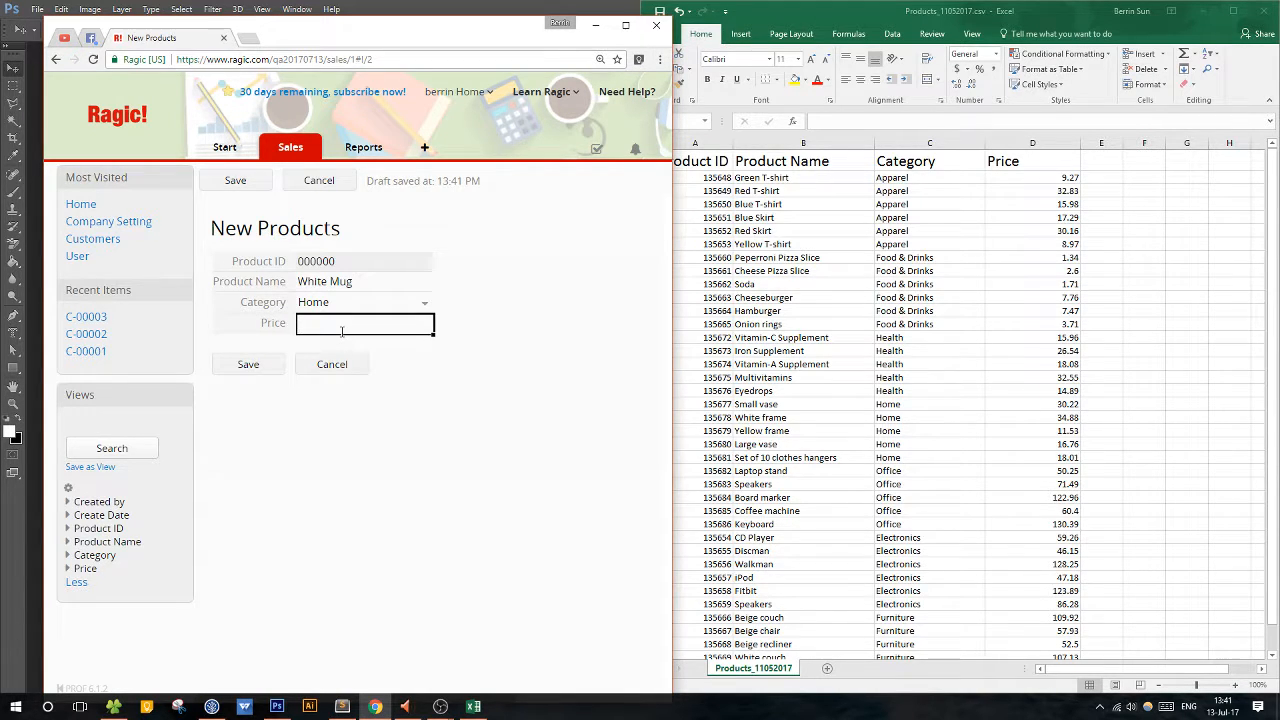
type("6.30")
left_click(258, 364)
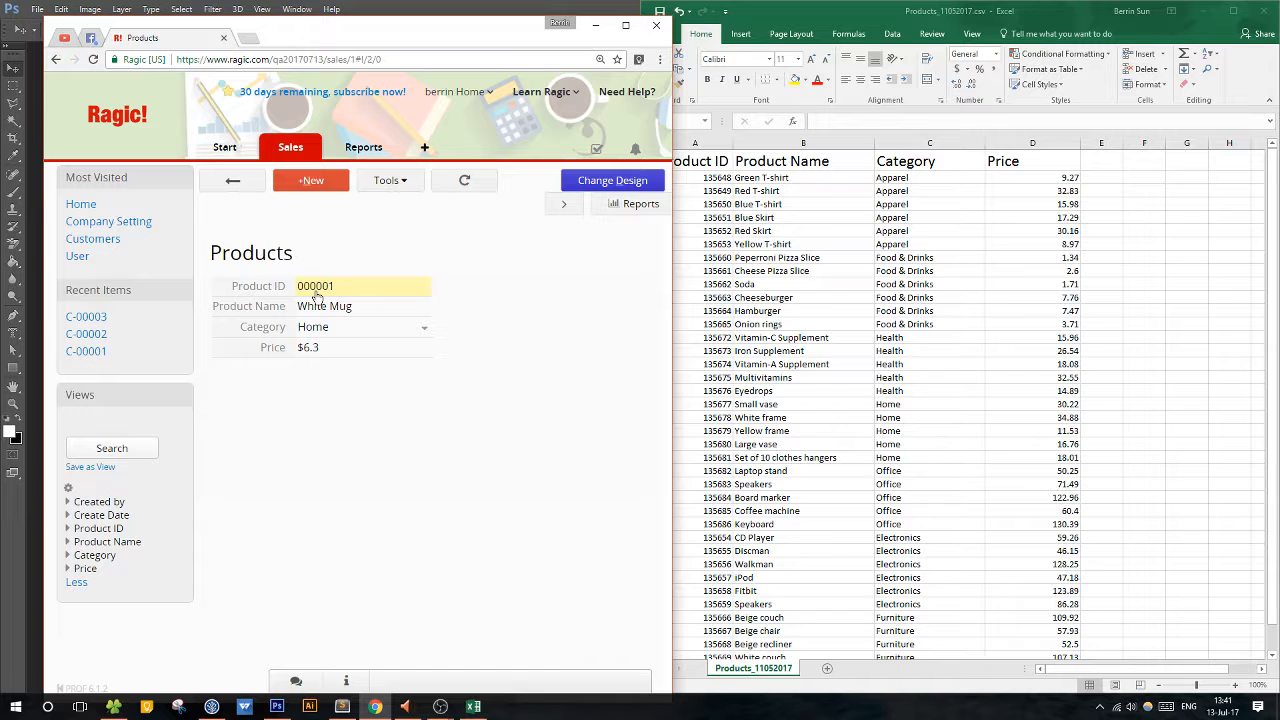
Reopen the Products design at the Product ID sequence settings and select the last product's ID in the CSV, cell A40.
left_click(614, 184)
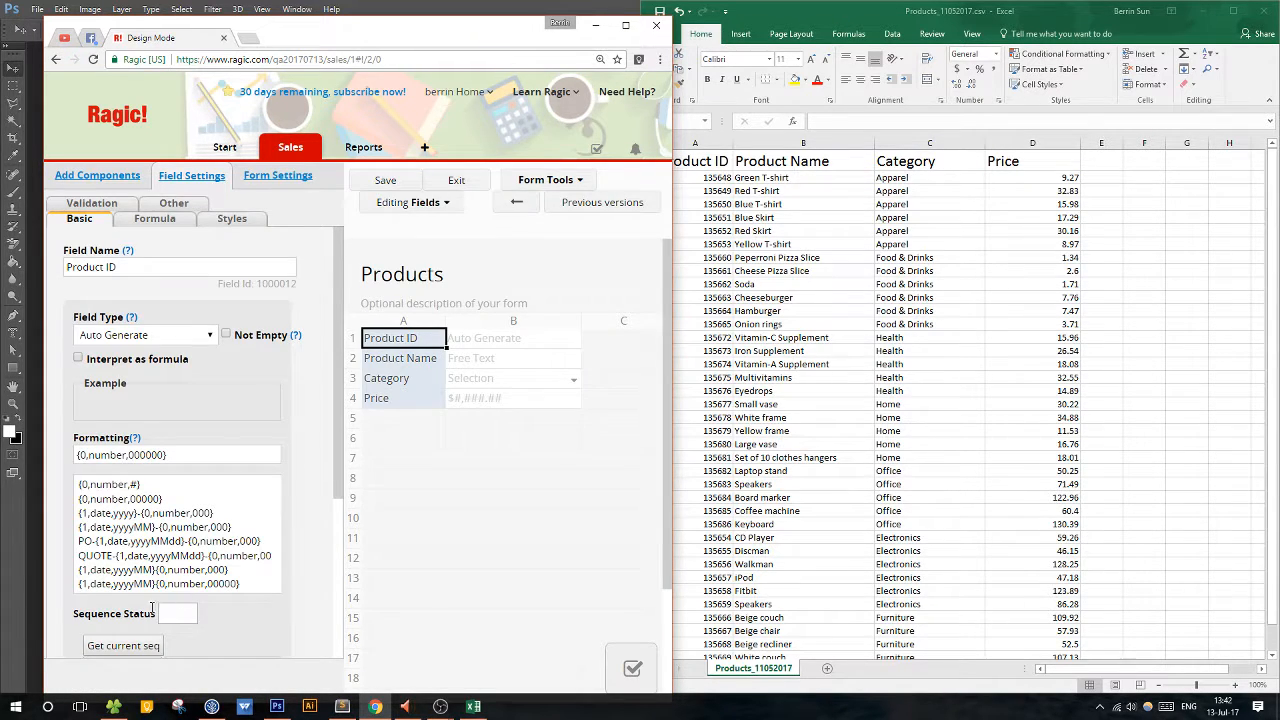
scroll(213, 620, "down", 1)
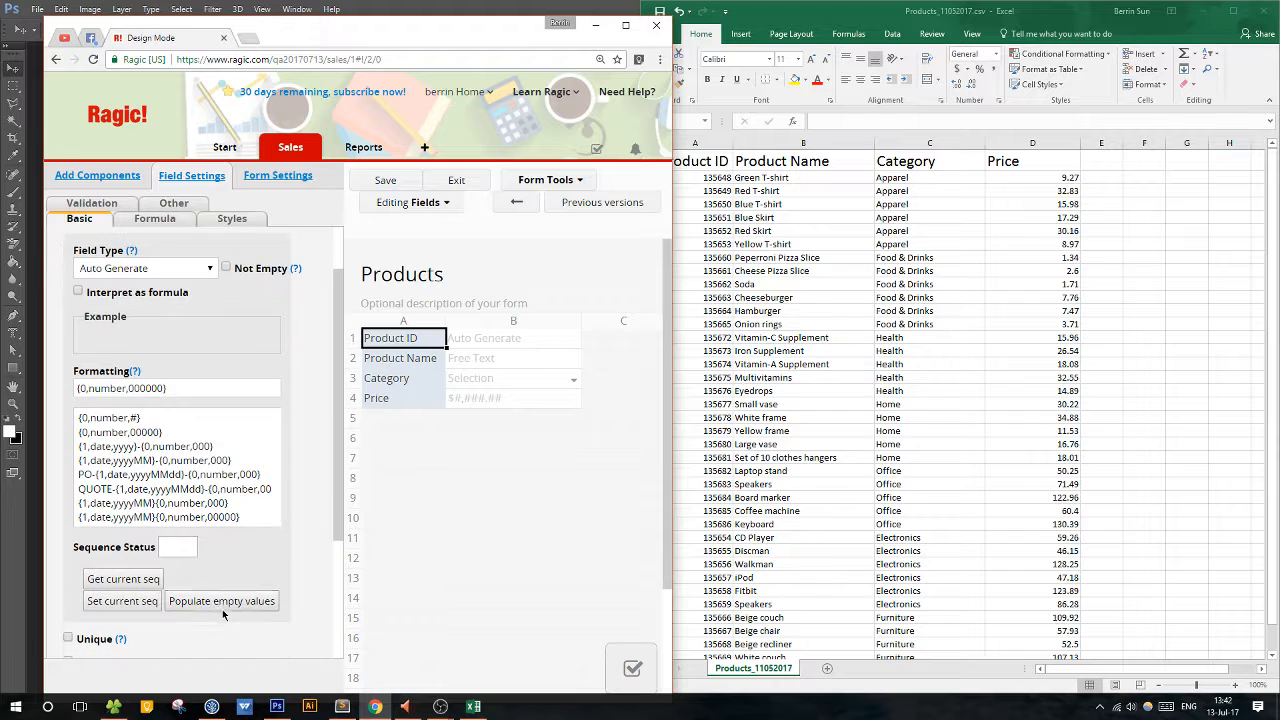
left_click(800, 500)
scroll(800, 500, "down", 11)
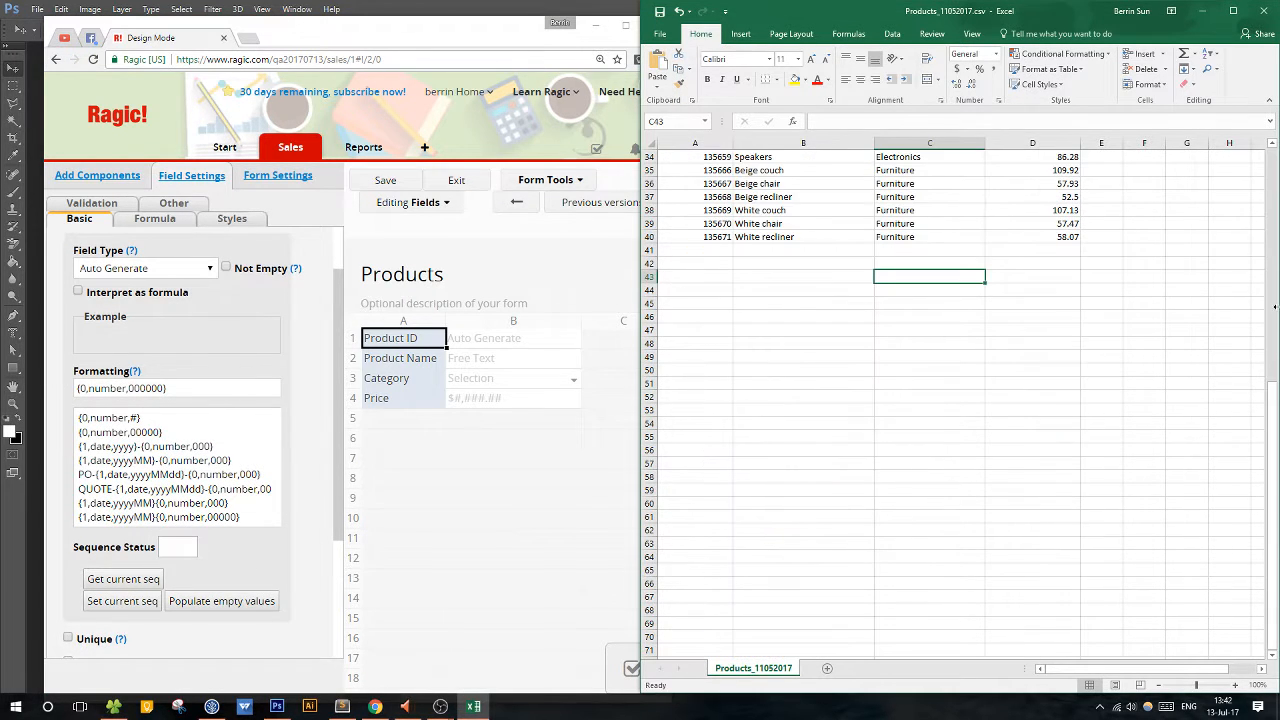
scroll(1102, 418, "up", 5)
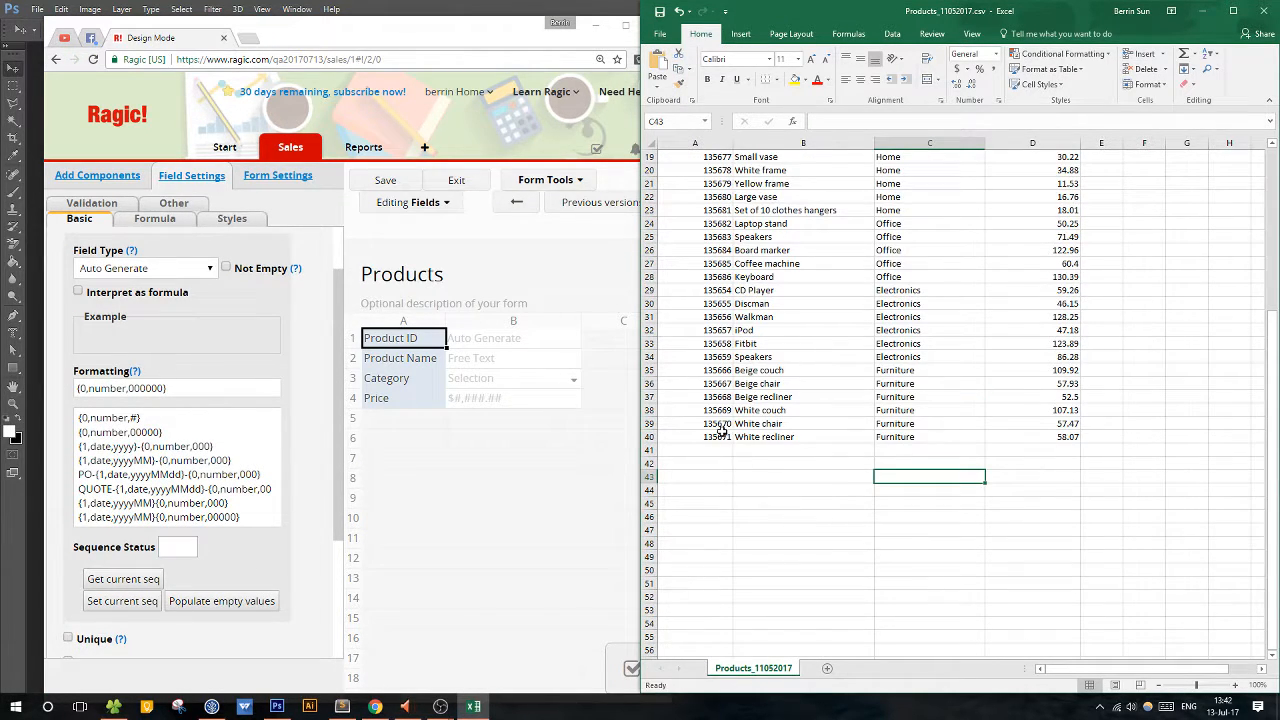
left_click(722, 437)
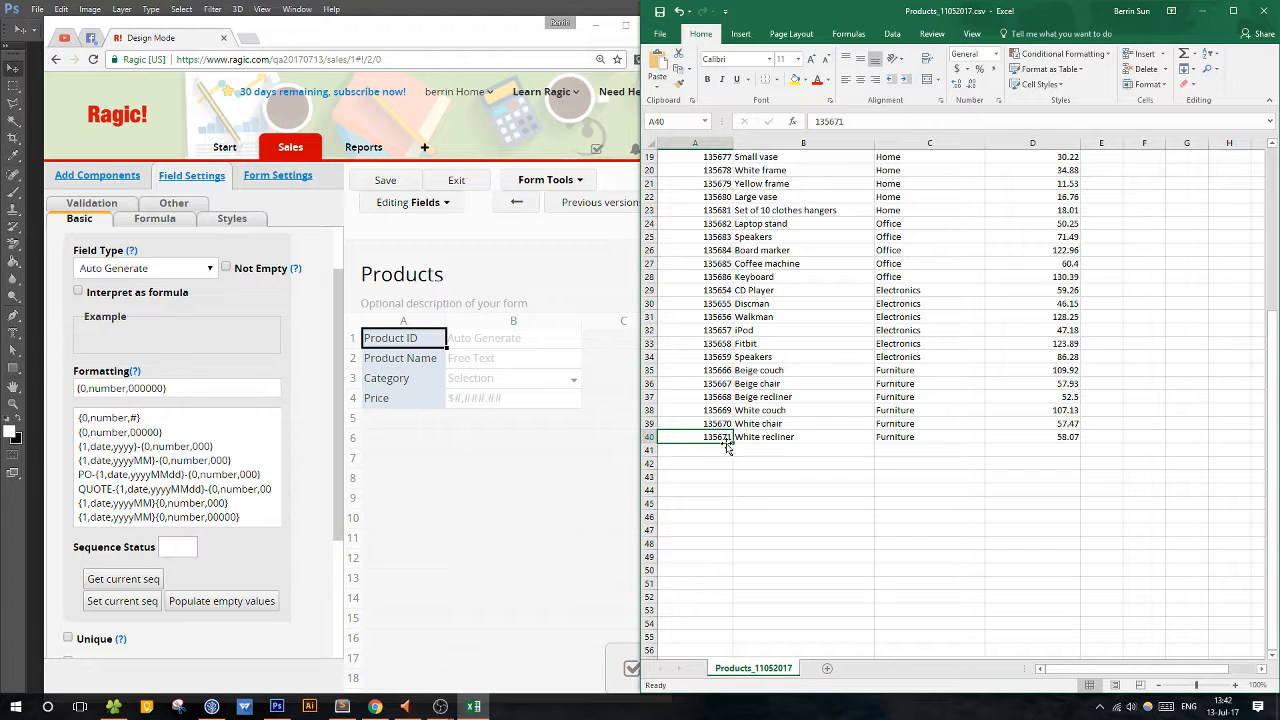
Set the Product ID field's current sequence to 135672, then save the design and exit design mode.
left_click(188, 545)
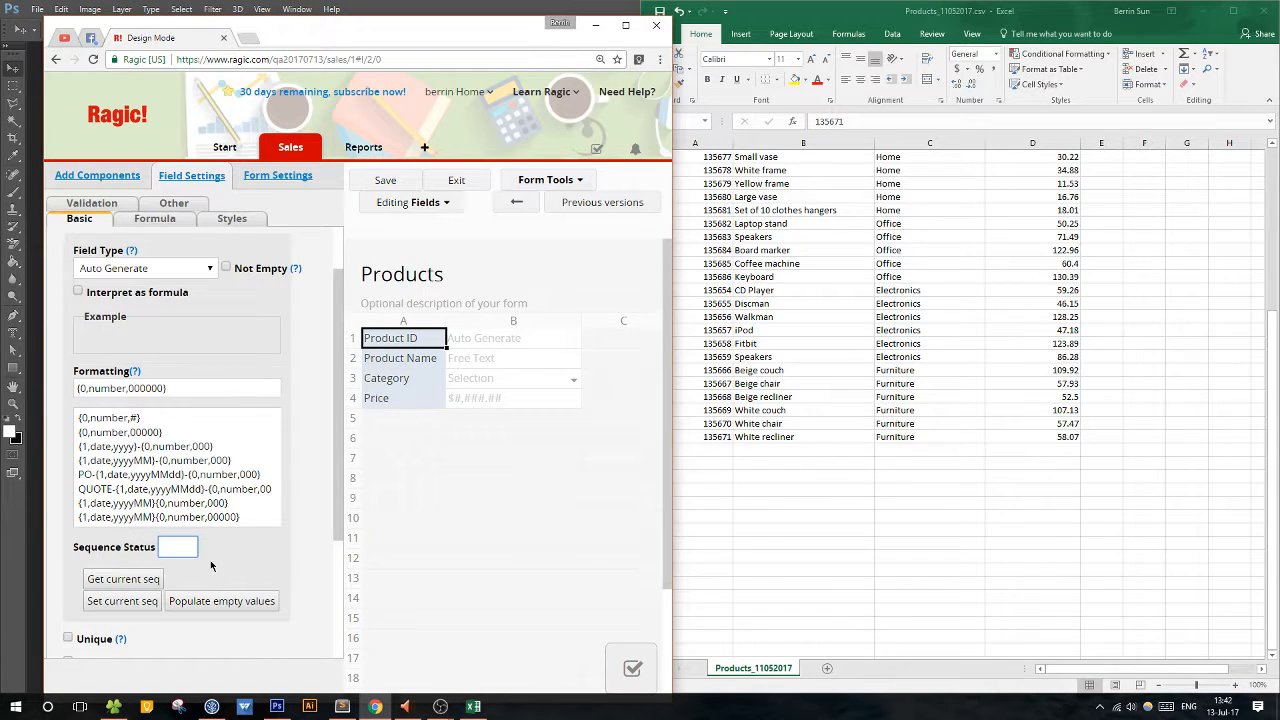
type("135672")
left_click_drag(192, 547, 135, 551)
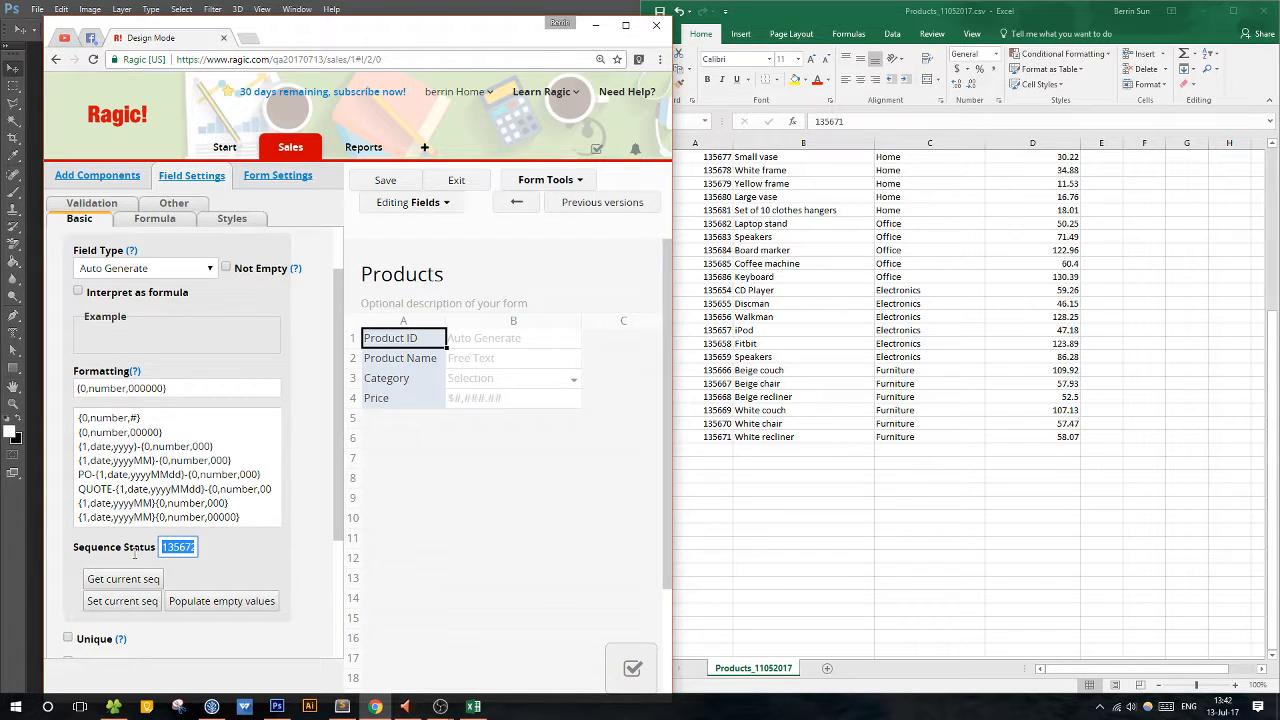
left_click(108, 604)
left_click(235, 304)
left_click(400, 185)
left_click(456, 180)
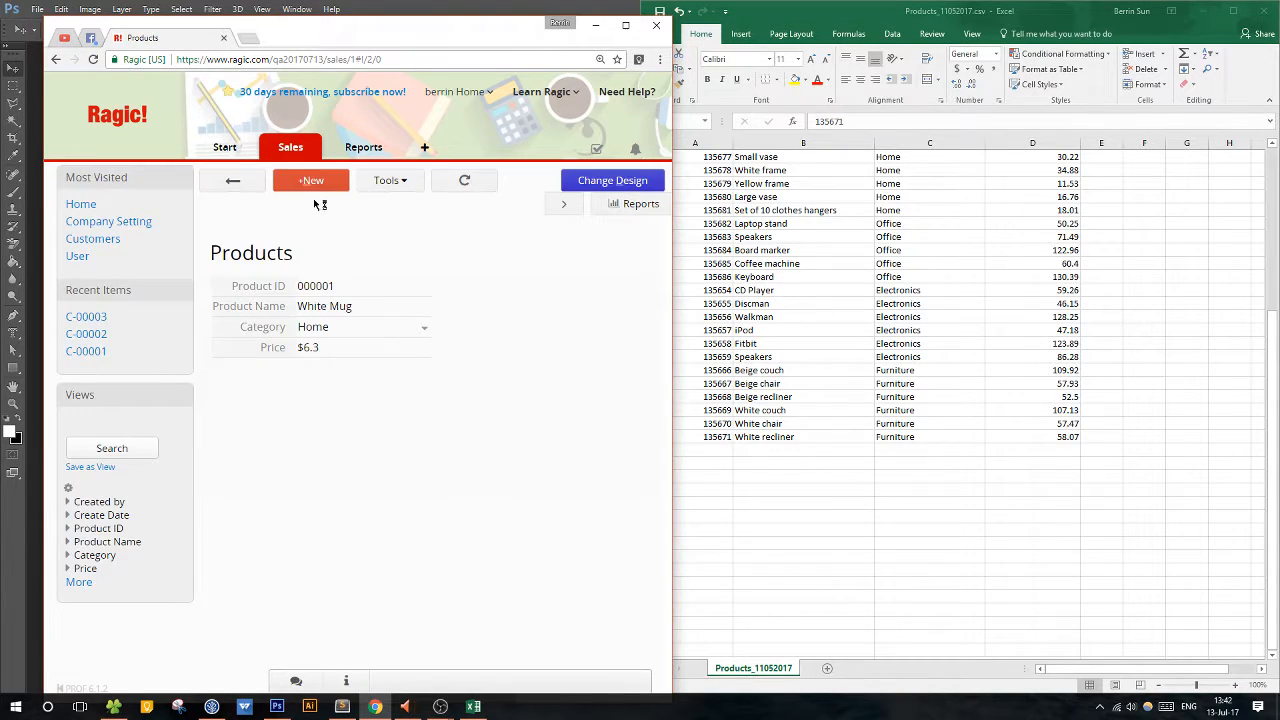
Create a product record named Purple tumbler with category Home and price 15.45, save it, and return to the product list.
left_click(311, 184)
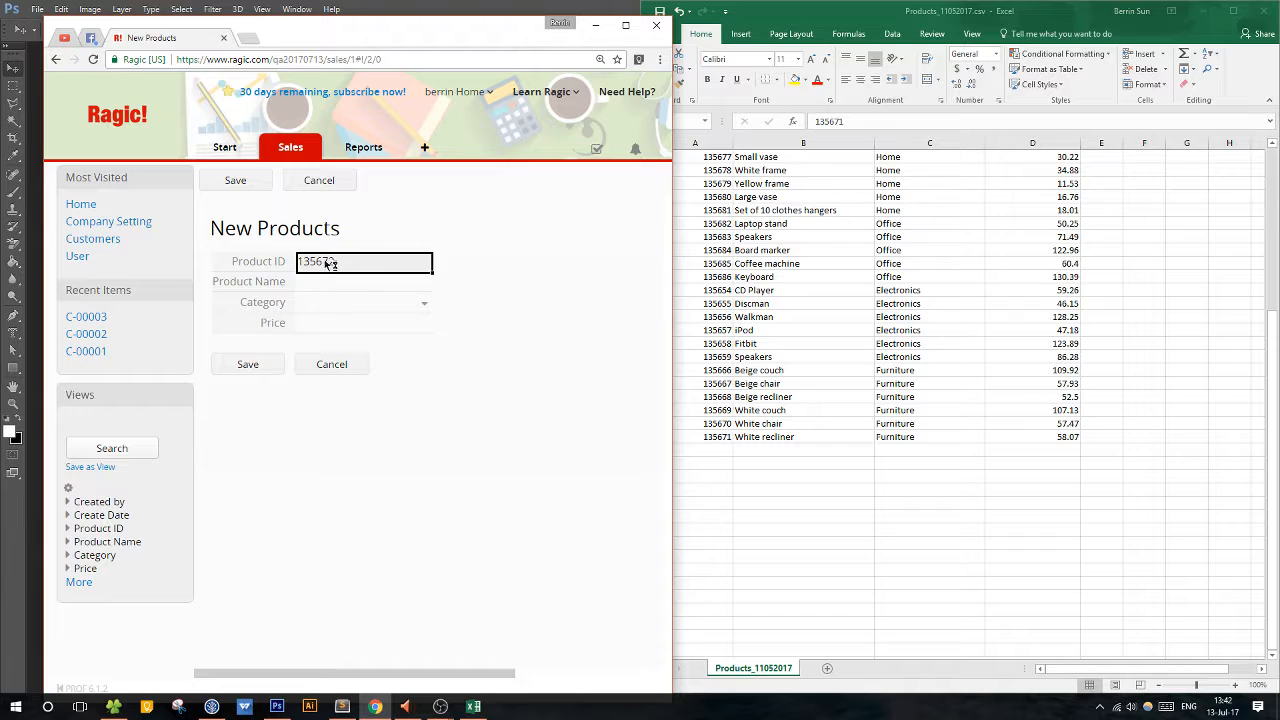
left_click(341, 284)
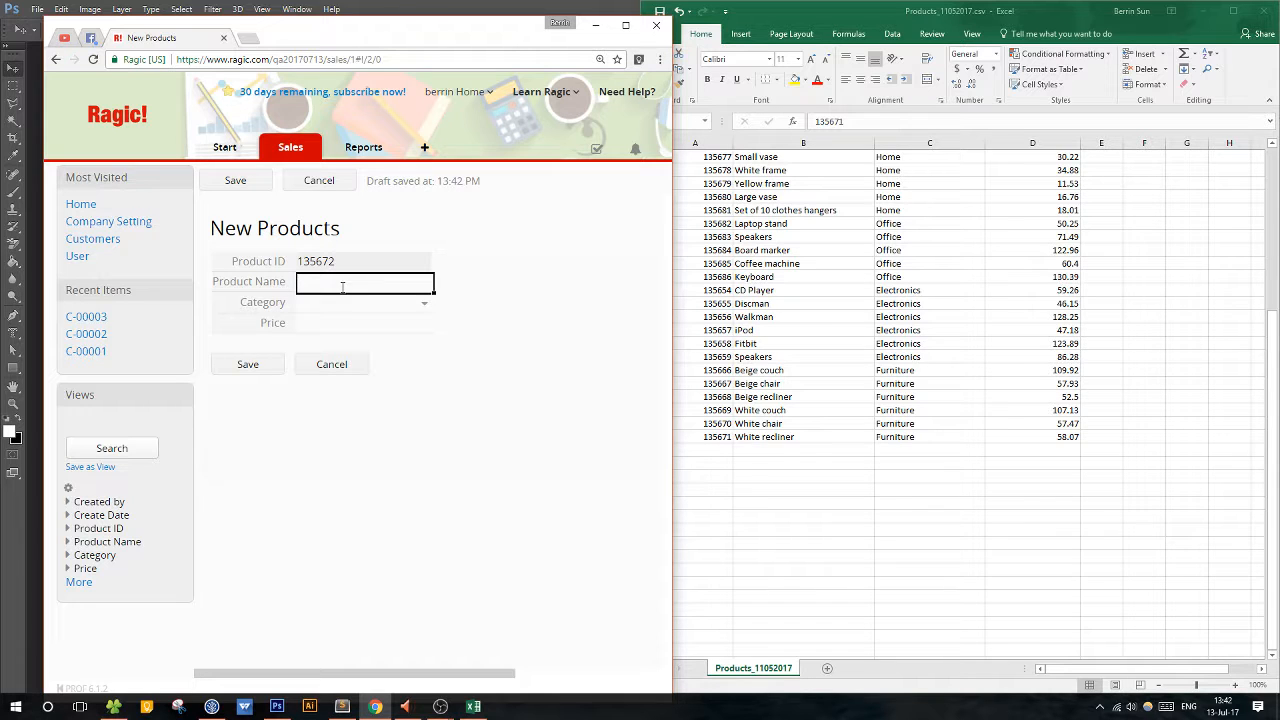
type("Purple tumbler")
left_click(406, 306)
left_click(386, 390)
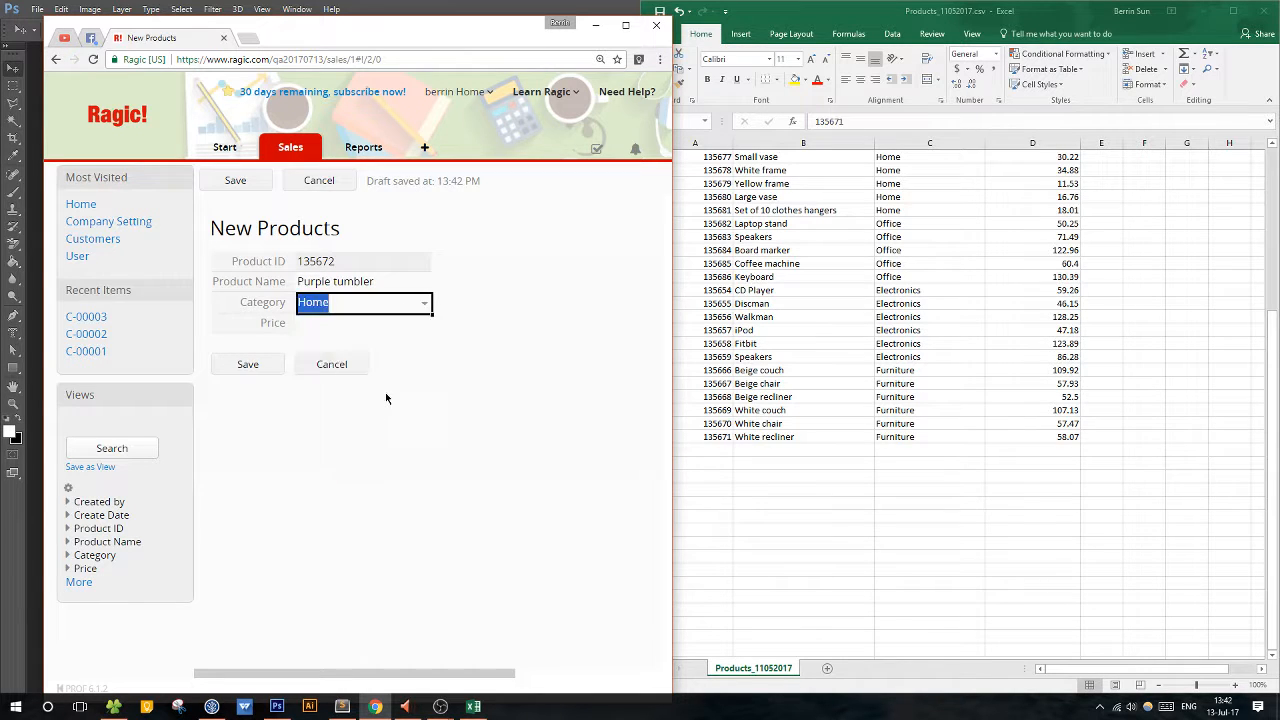
left_click(346, 331)
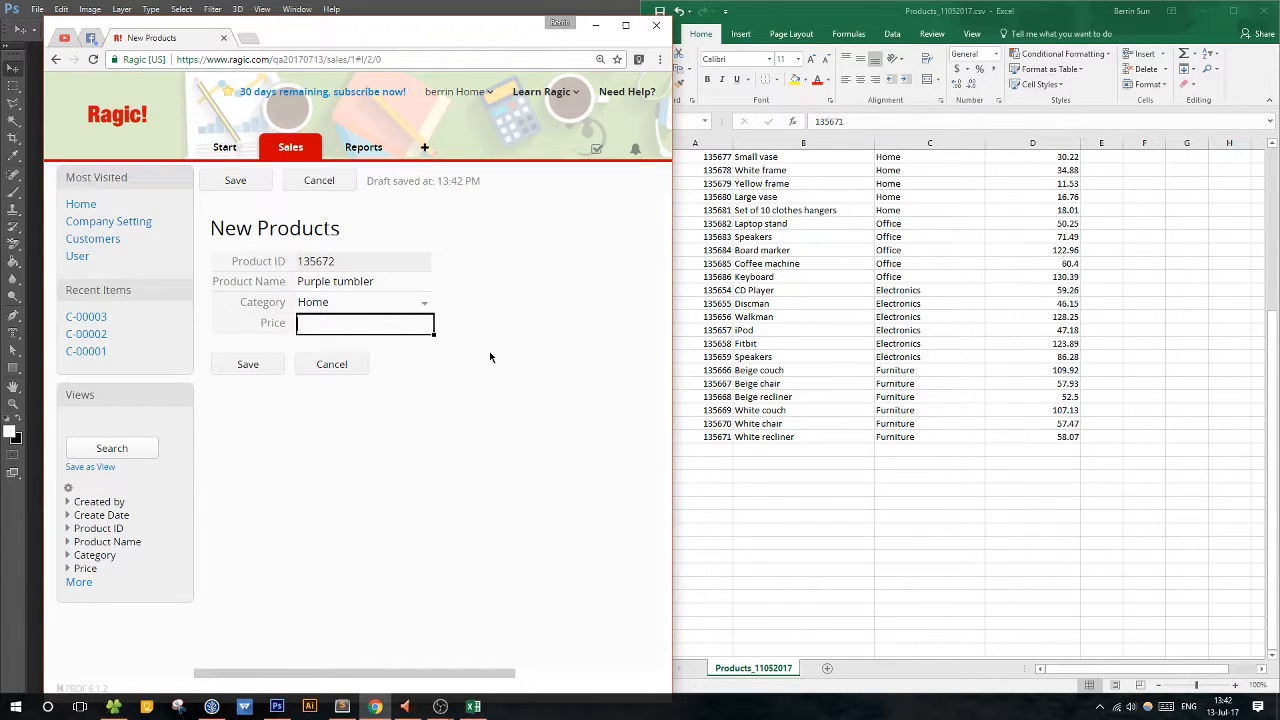
type("15.45")
left_click(247, 364)
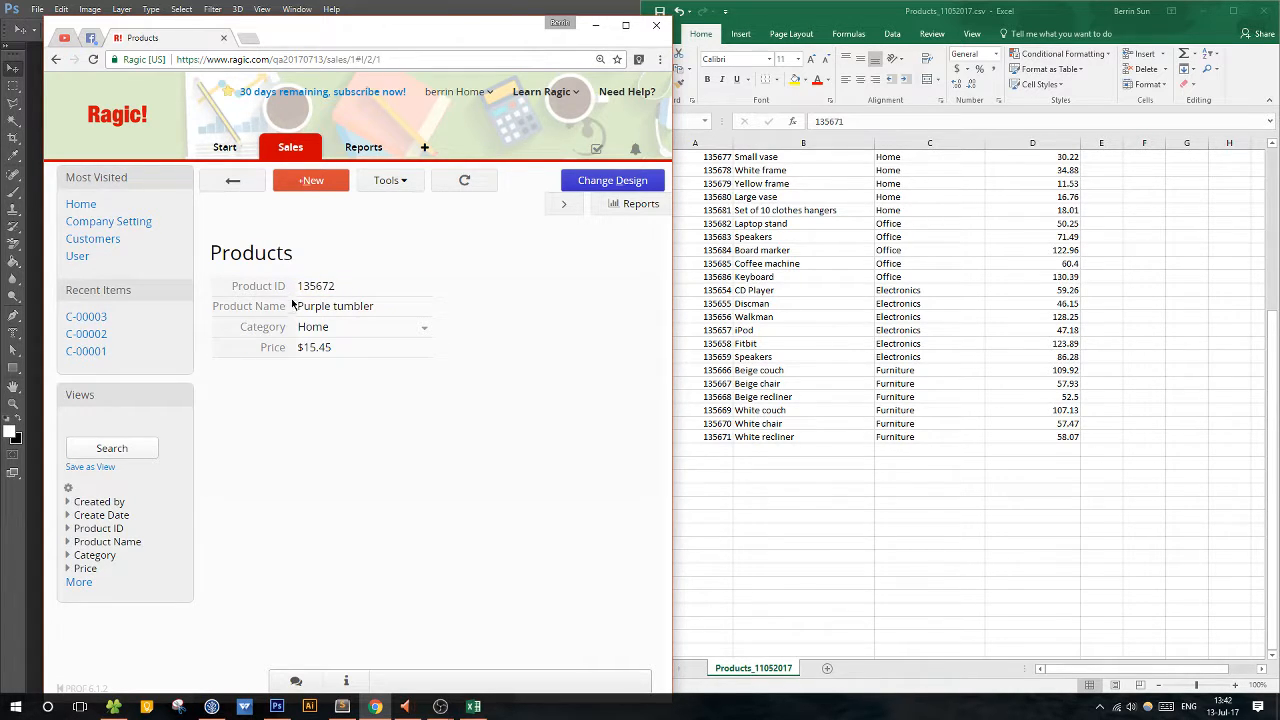
left_click(233, 182)
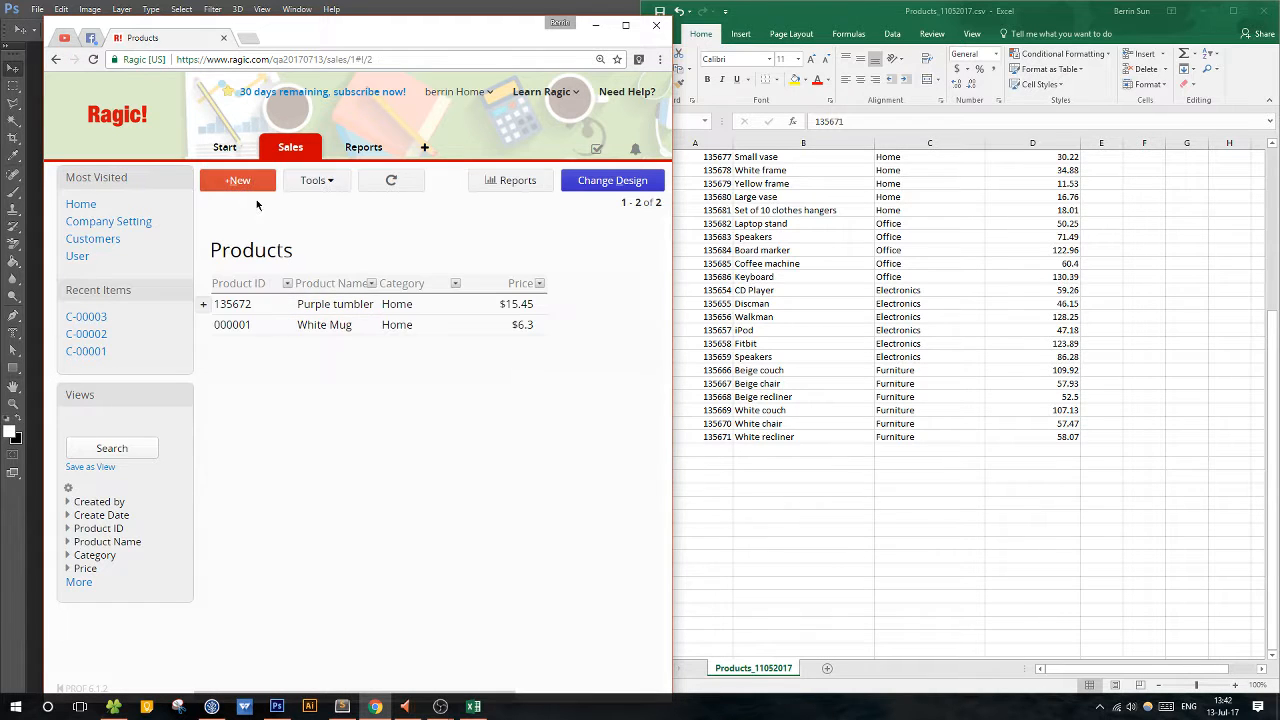
Look over the product rows in the CSV from the header row down, and maximize the browser window.
left_click(1070, 280)
scroll(1016, 555, "up", 6)
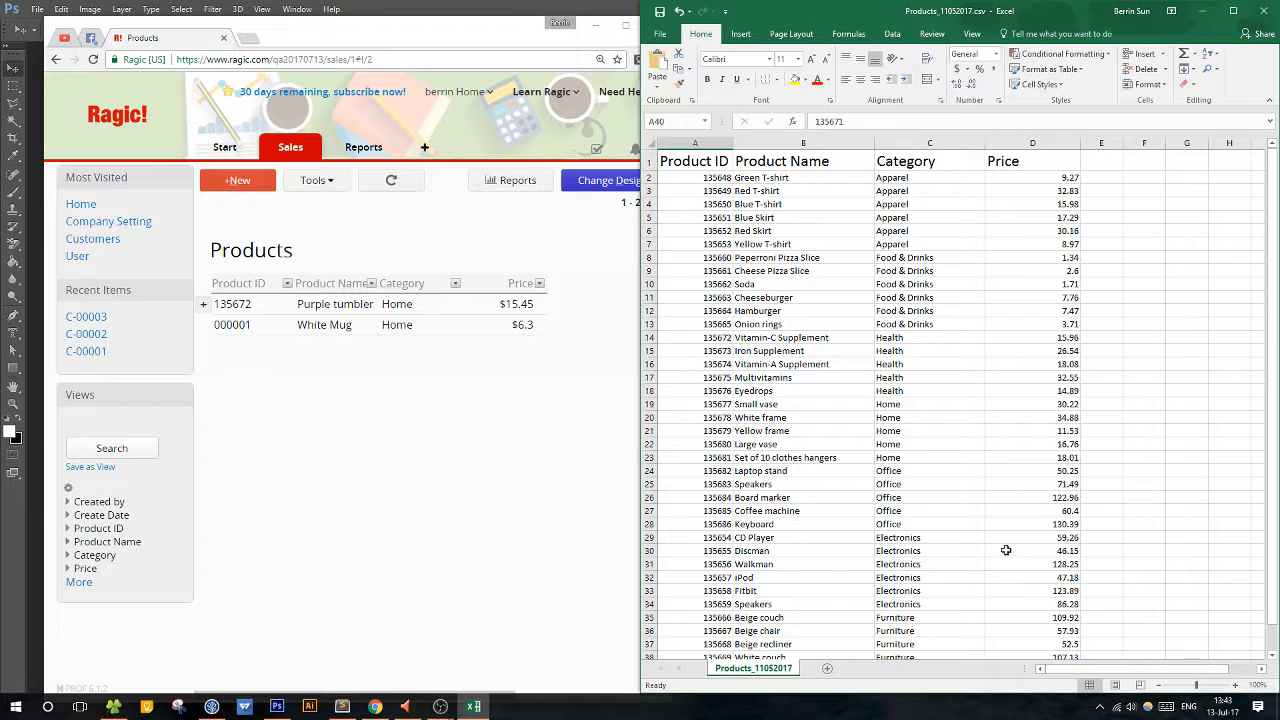
left_click(624, 26)
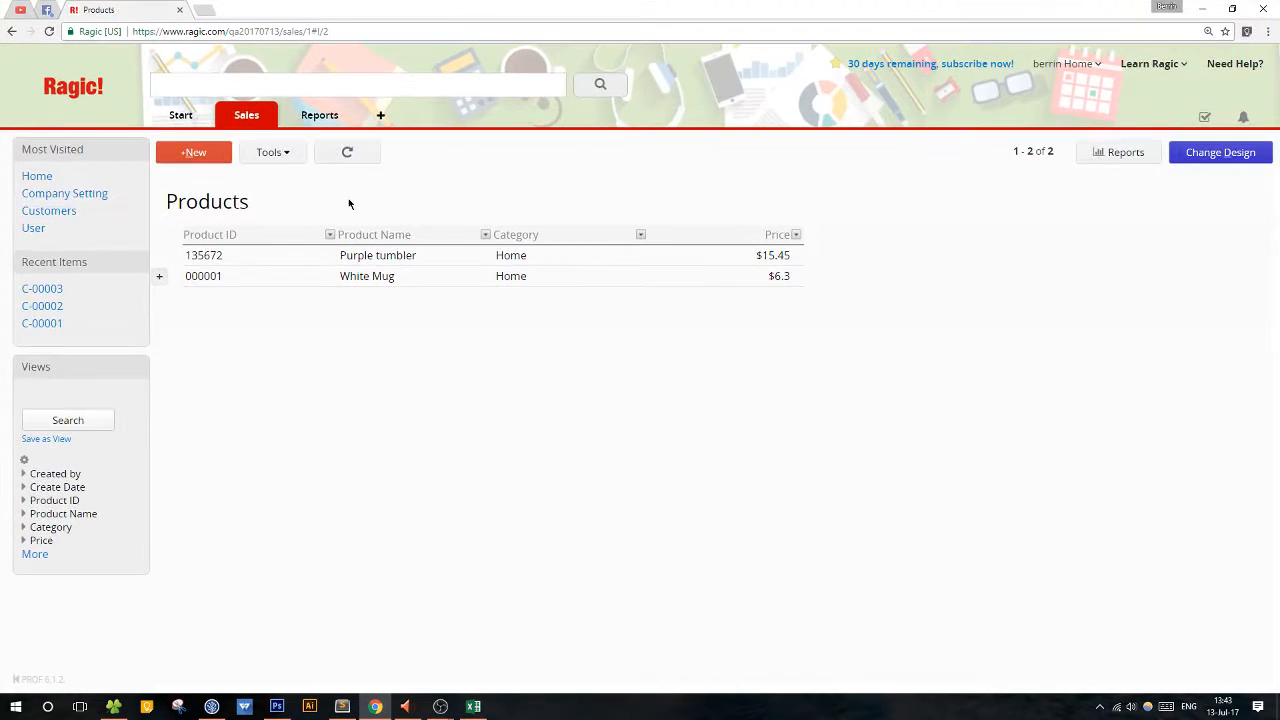
Start importing data from a file into the Products sheet and choose Products_11052017.xls.
left_click(280, 156)
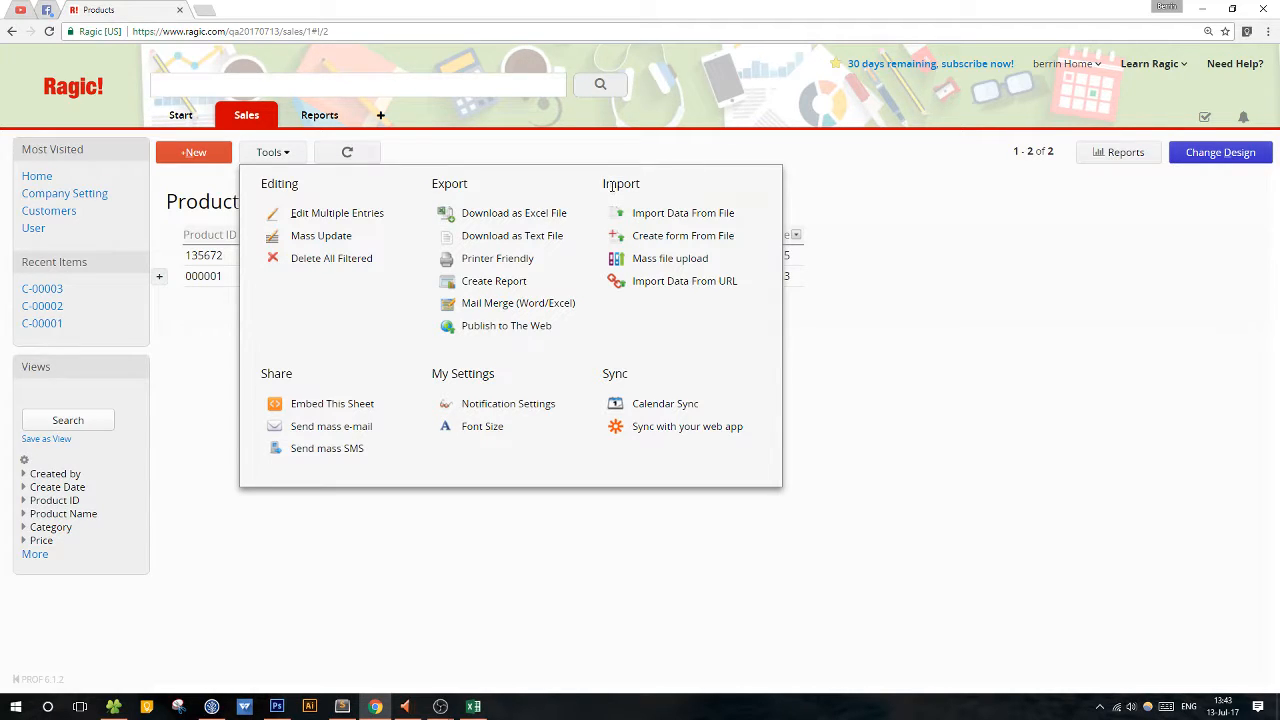
left_click(665, 214)
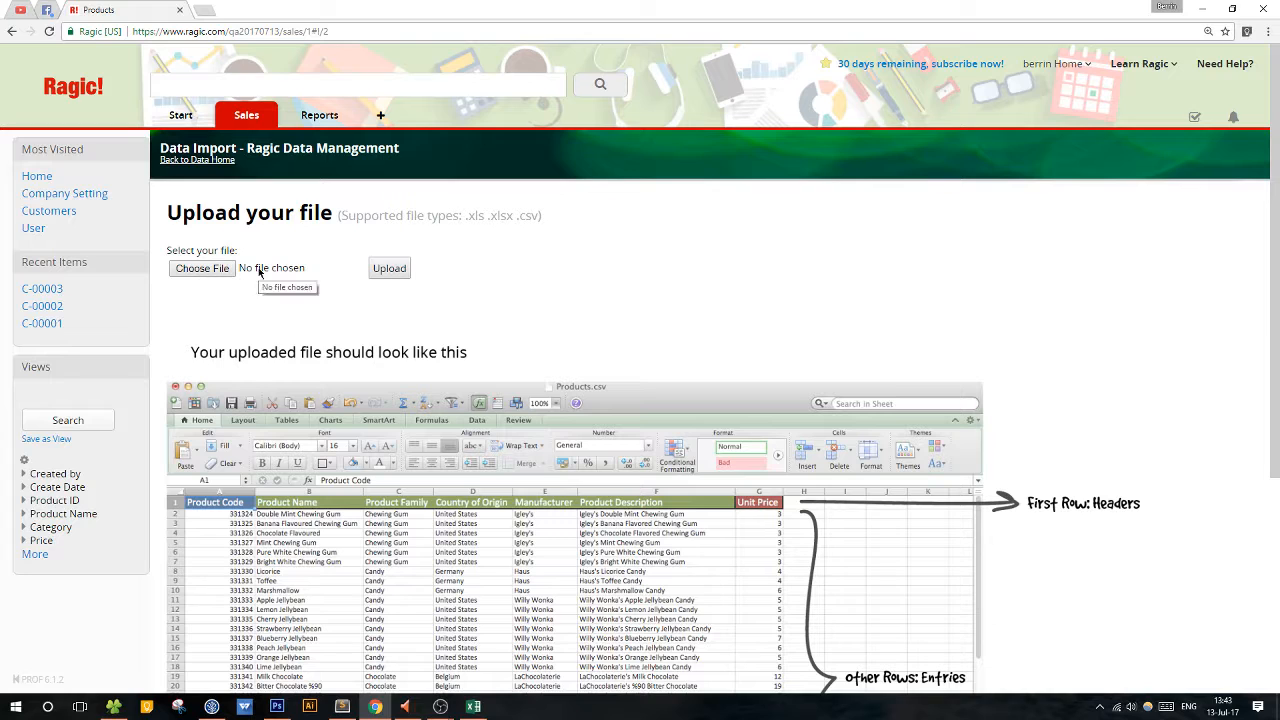
left_click(203, 268)
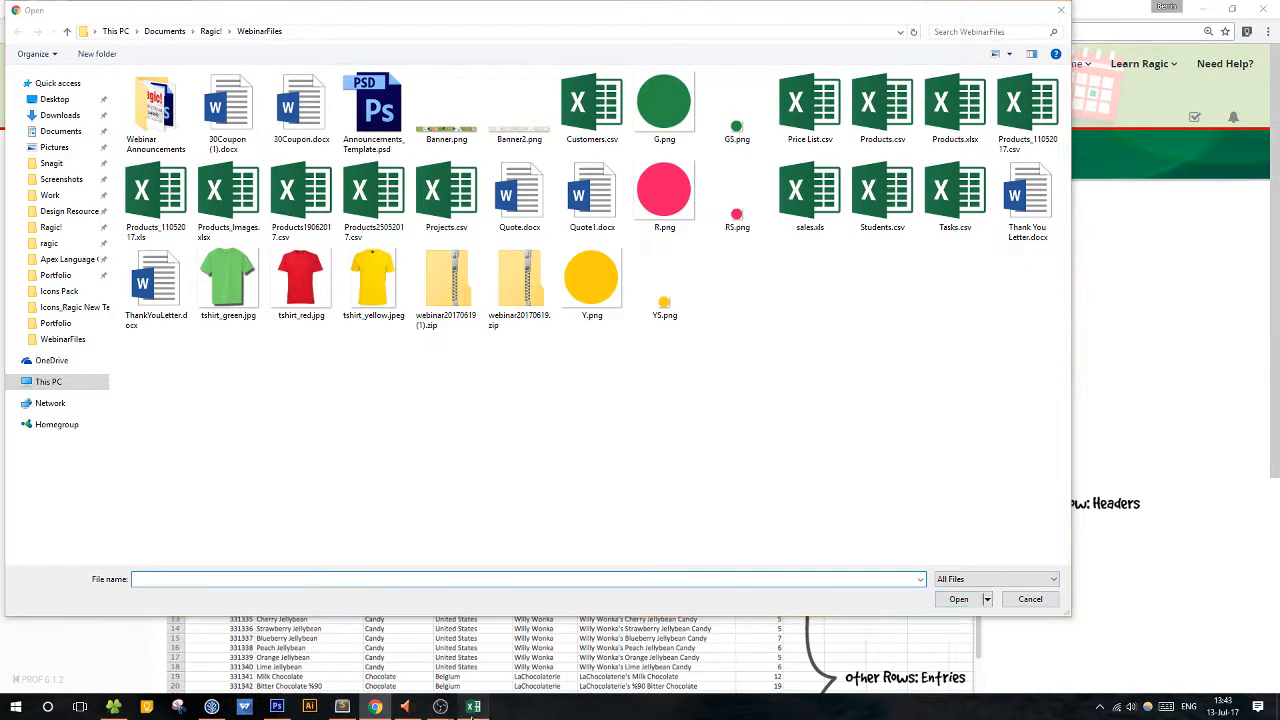
left_click(474, 708)
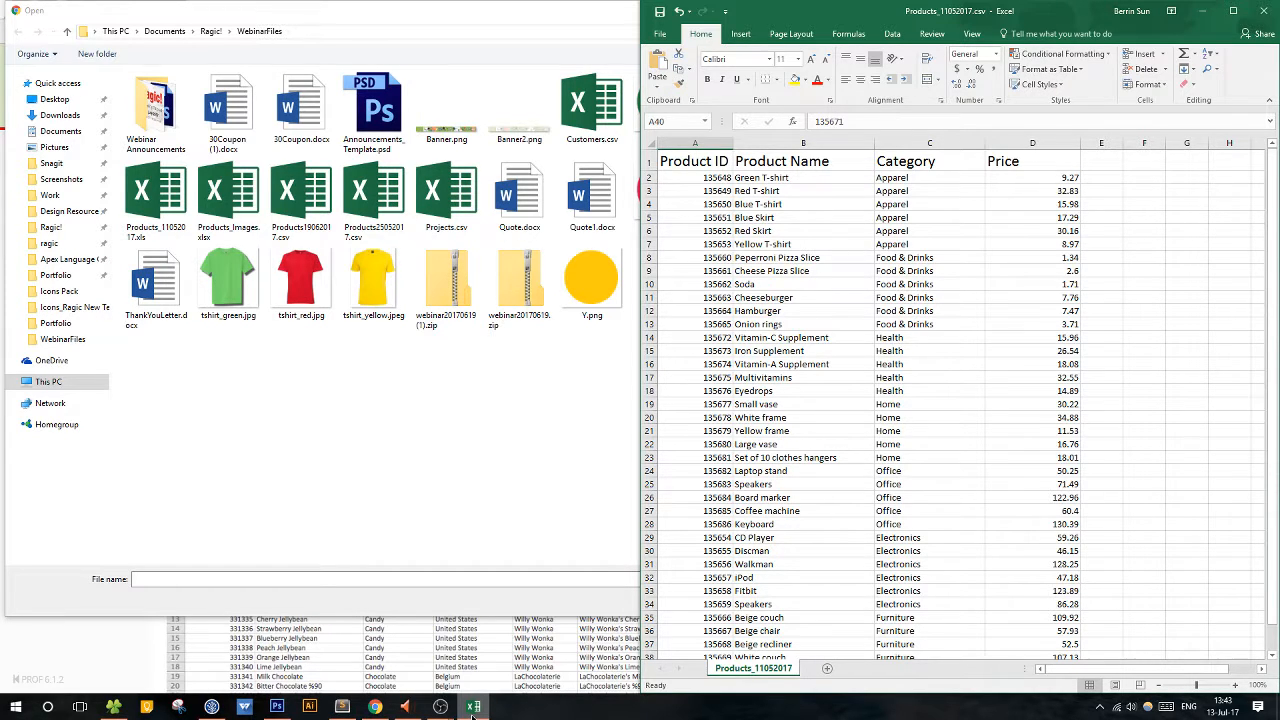
left_click(473, 707)
left_click(150, 195)
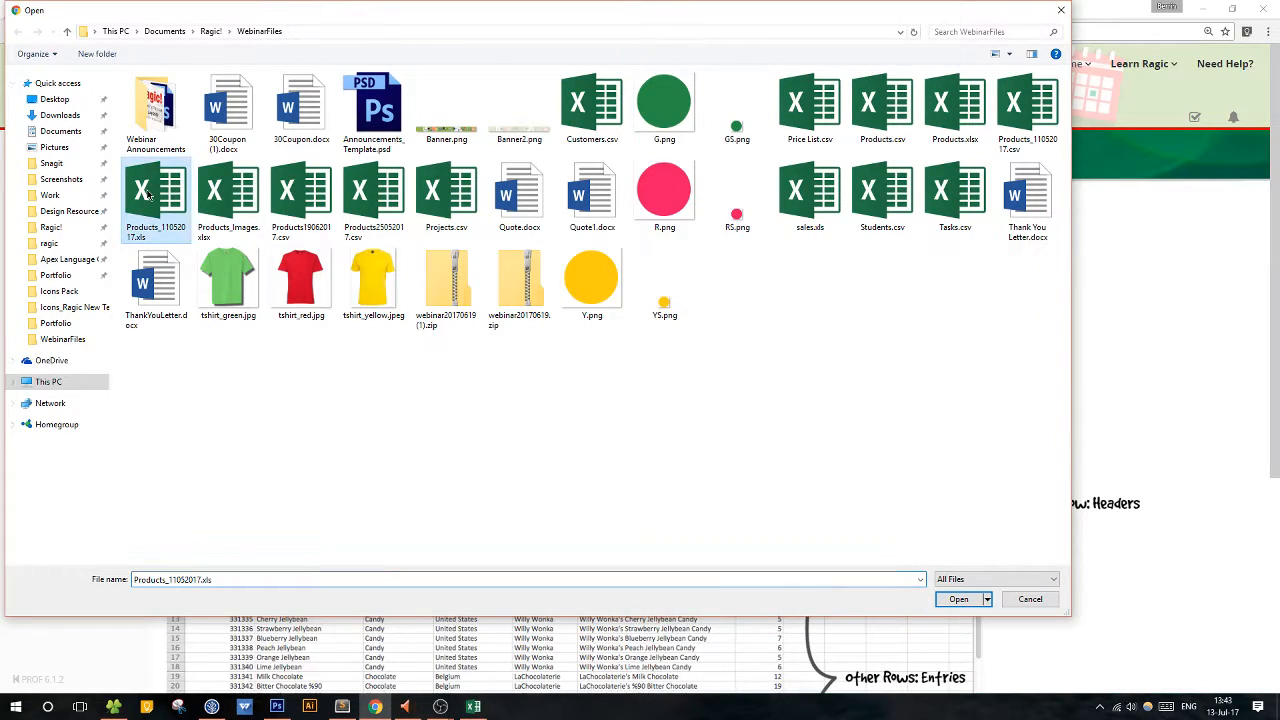
left_click(957, 599)
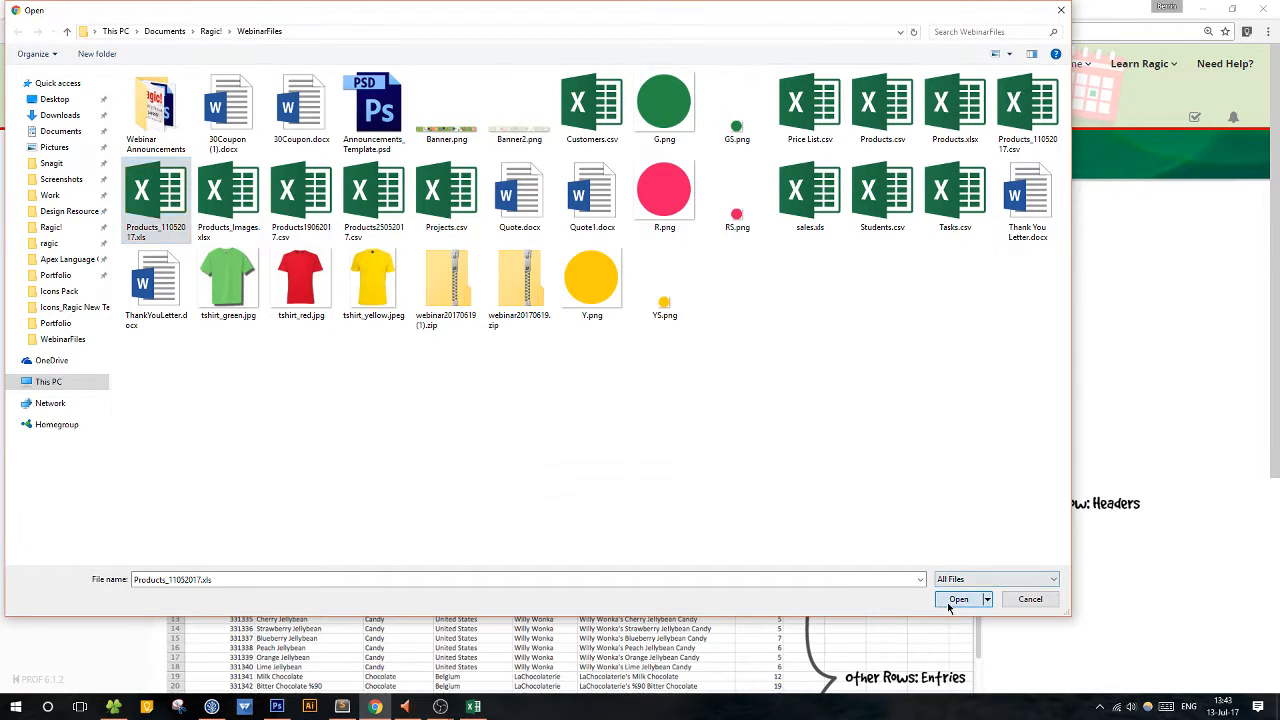
Compare the import page's example layout with the CSV's header row, its entry rows and each header from Product ID to Price.
scroll(910, 575, "down", 2)
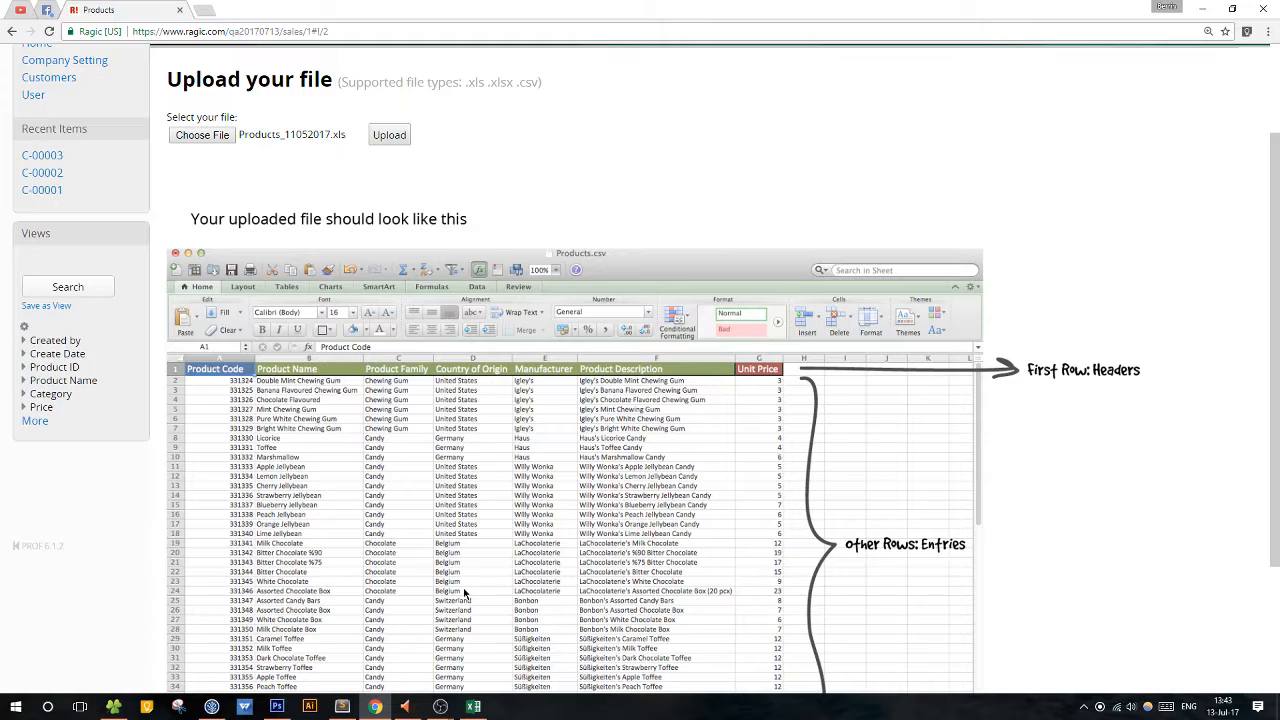
left_click(473, 706)
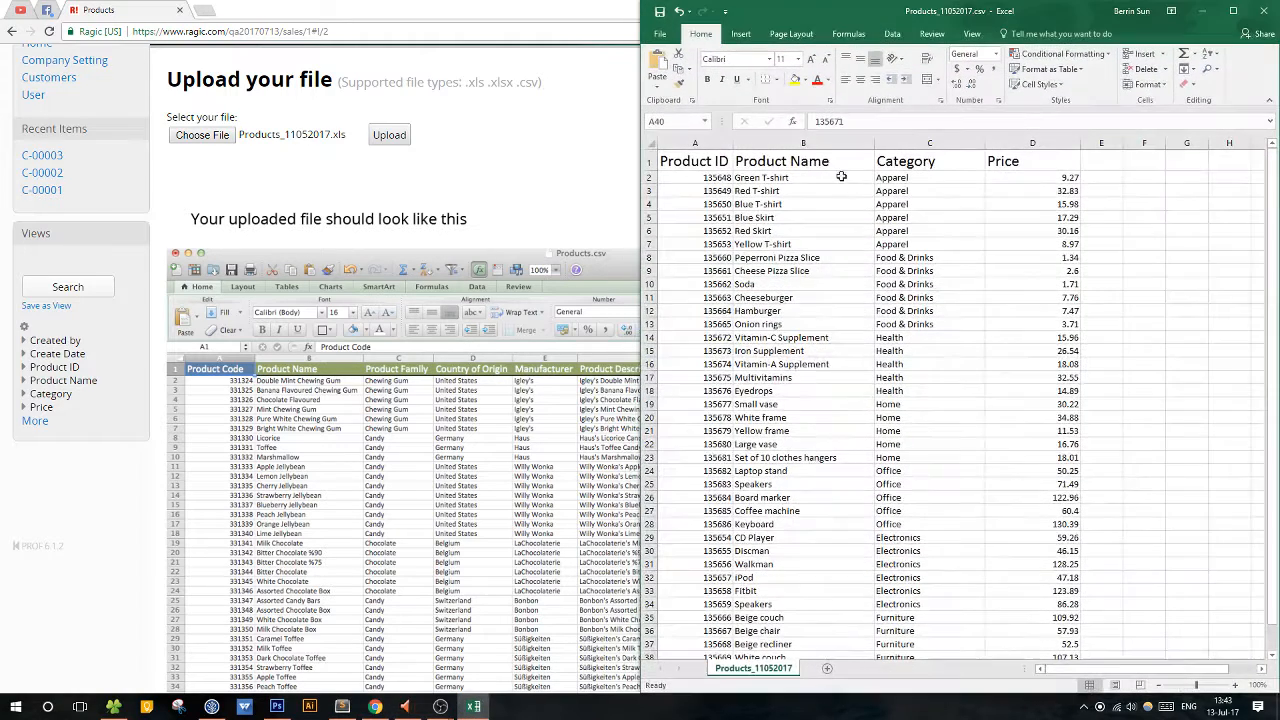
left_click(645, 162)
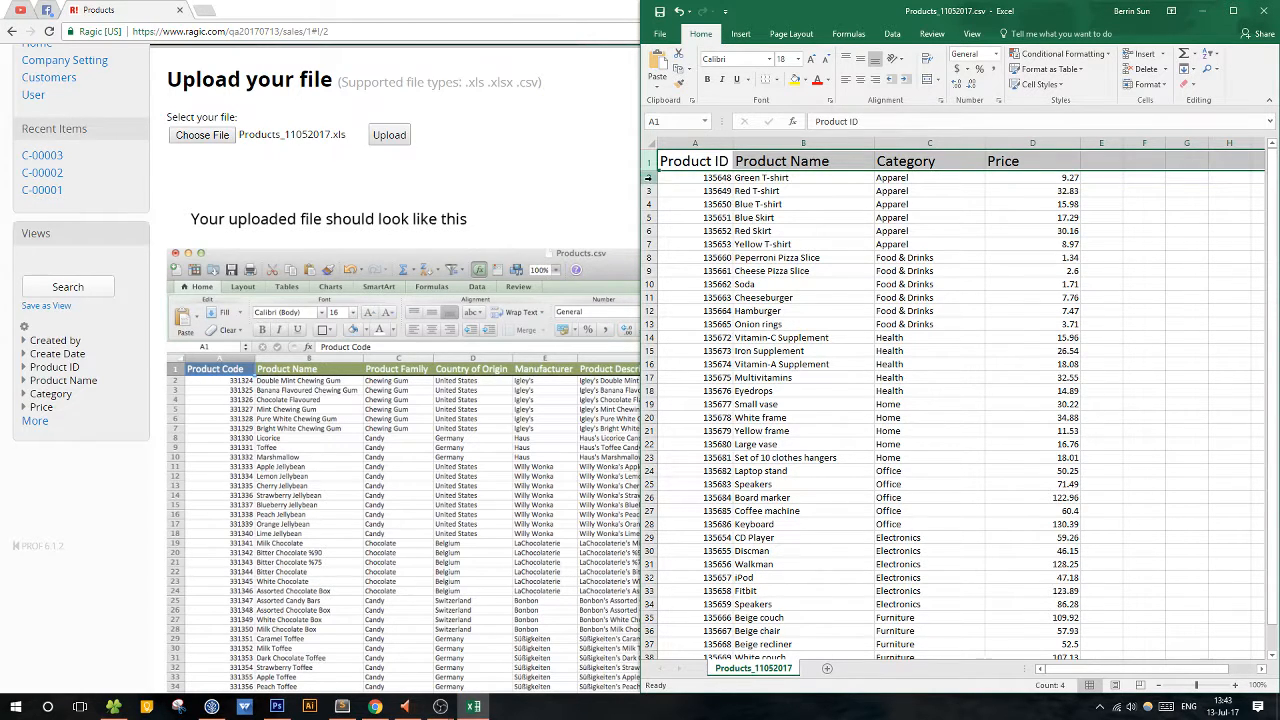
left_click_drag(647, 177, 655, 609)
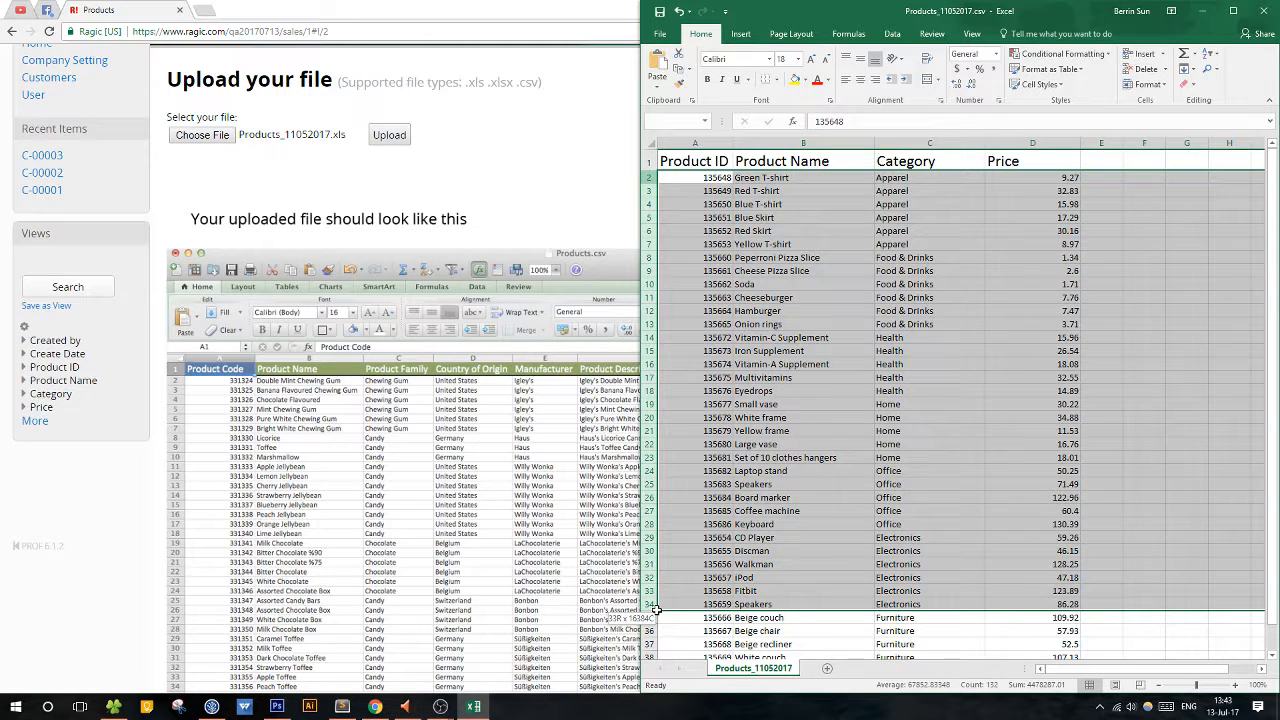
left_click(779, 494)
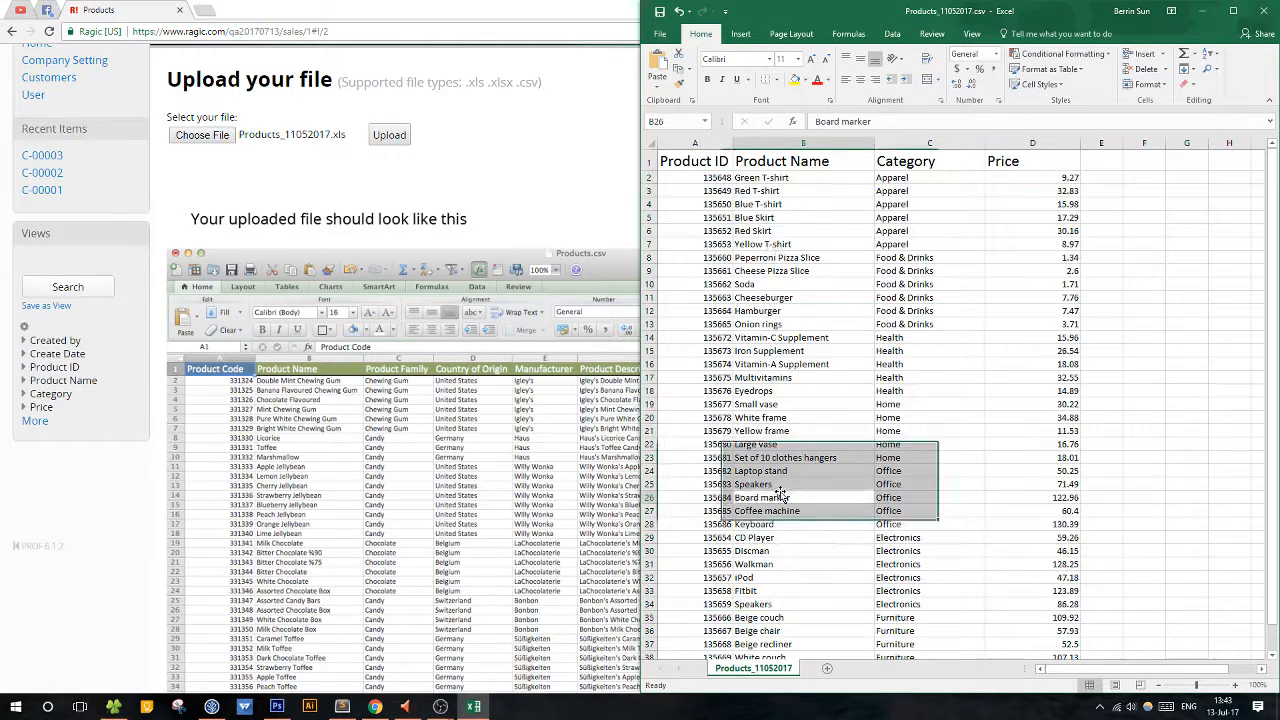
left_click(685, 160)
key("Right")
key("Right")
key("Right")
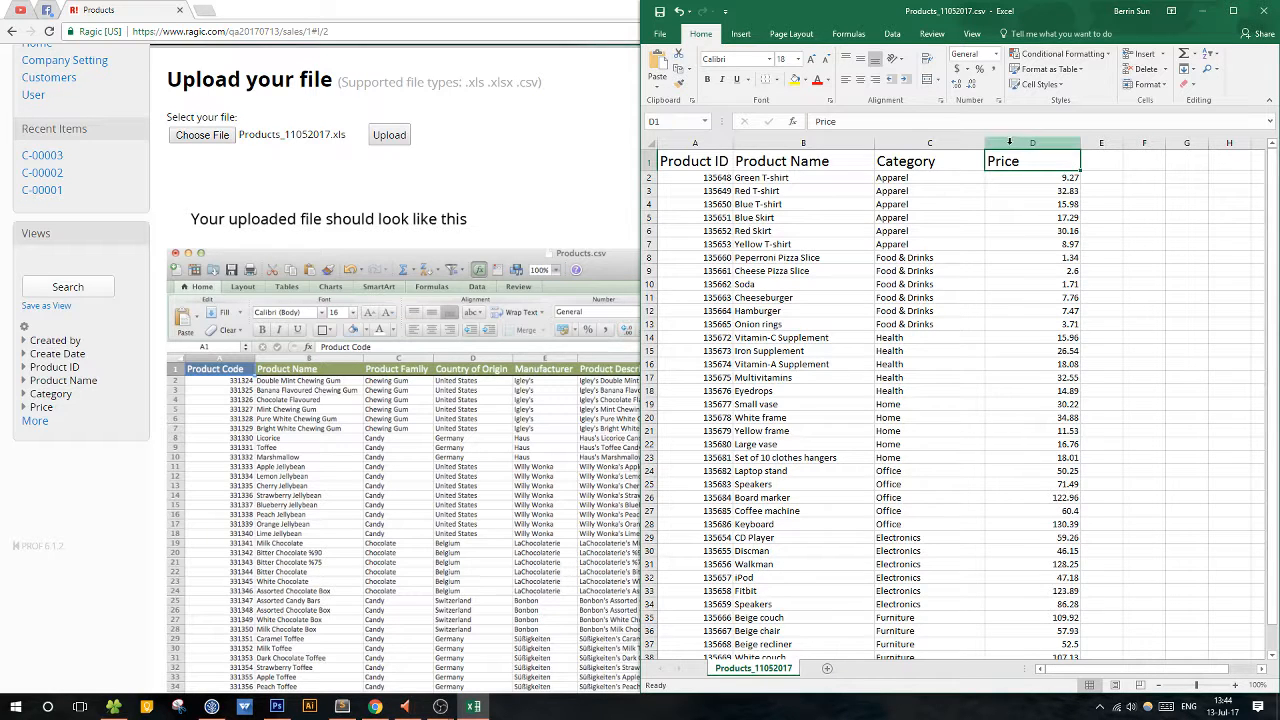
Try to upload Products_11052017.xls and continue the data import.
left_click(474, 173)
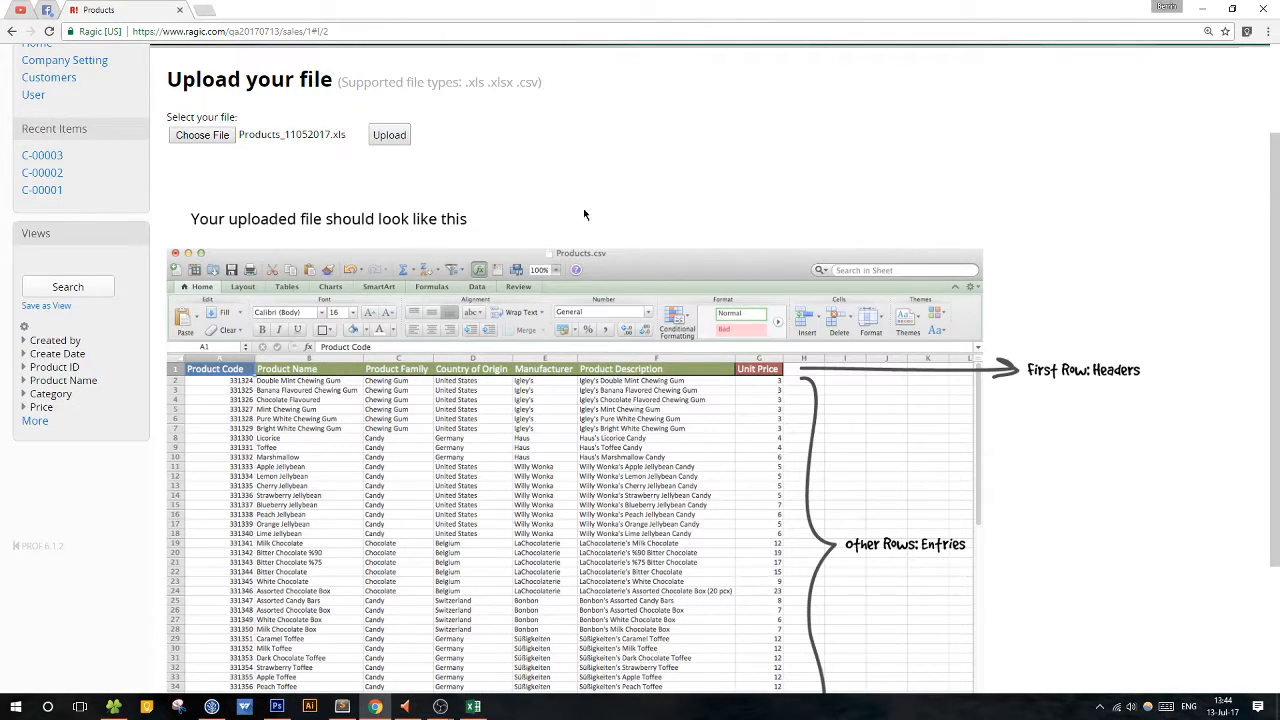
scroll(830, 330, "down", 1)
scroll(829, 327, "down", 1)
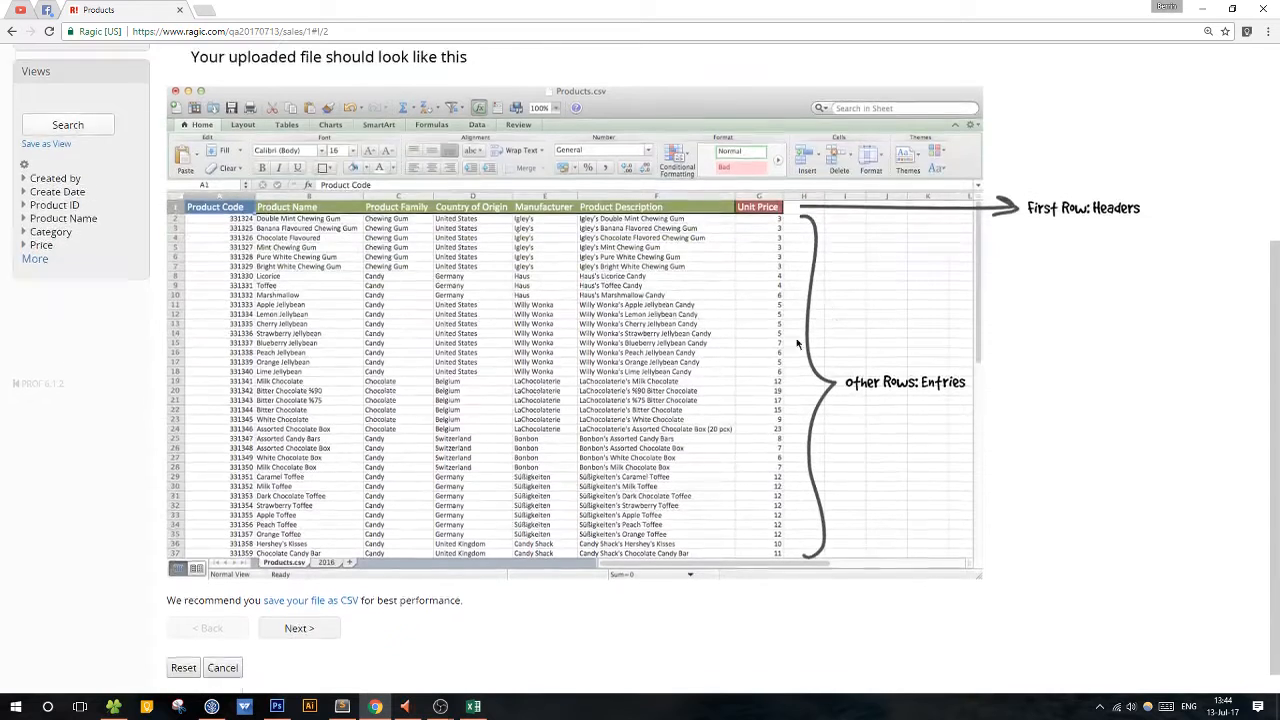
left_click(299, 601)
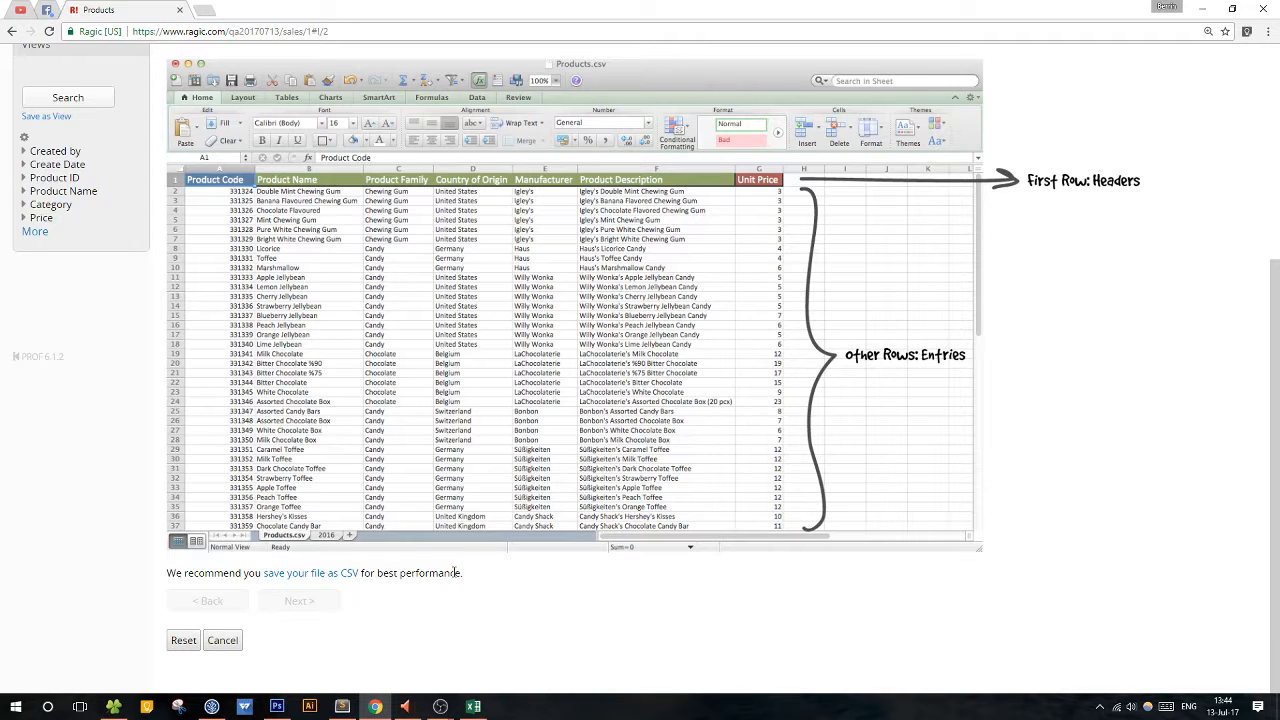
scroll(440, 590, "up", 3)
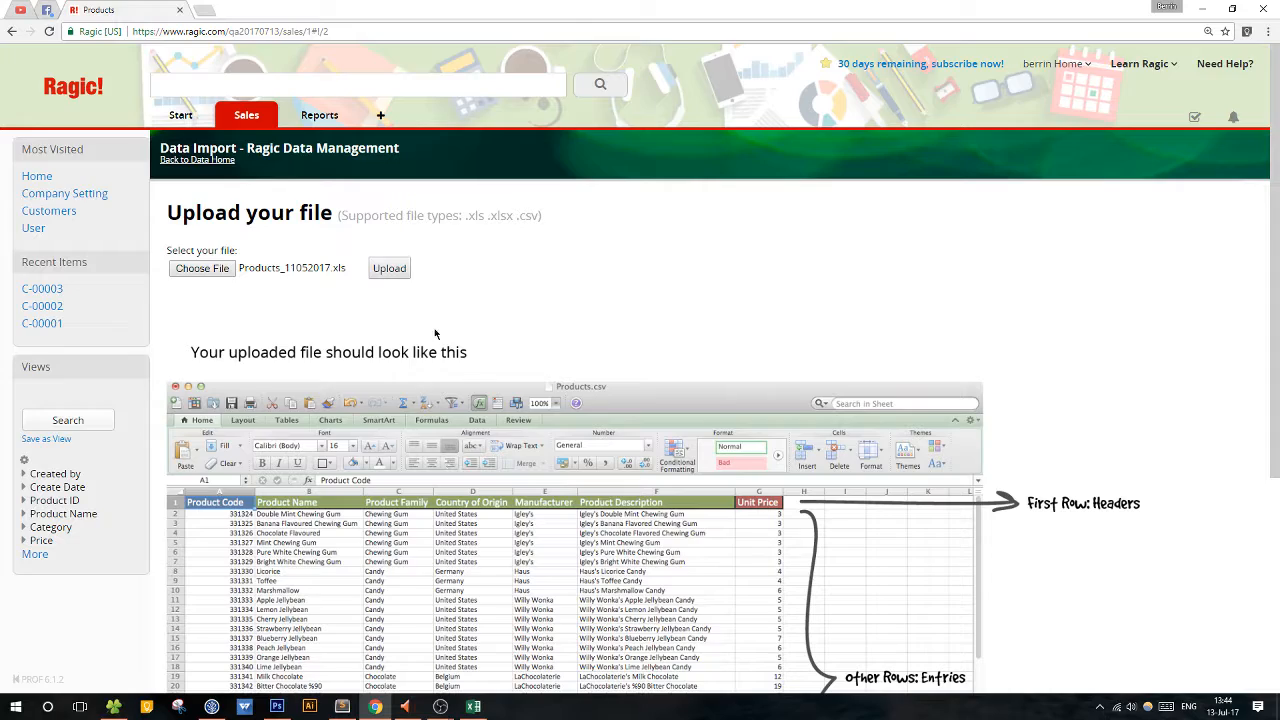
scroll(460, 368, "down", 3)
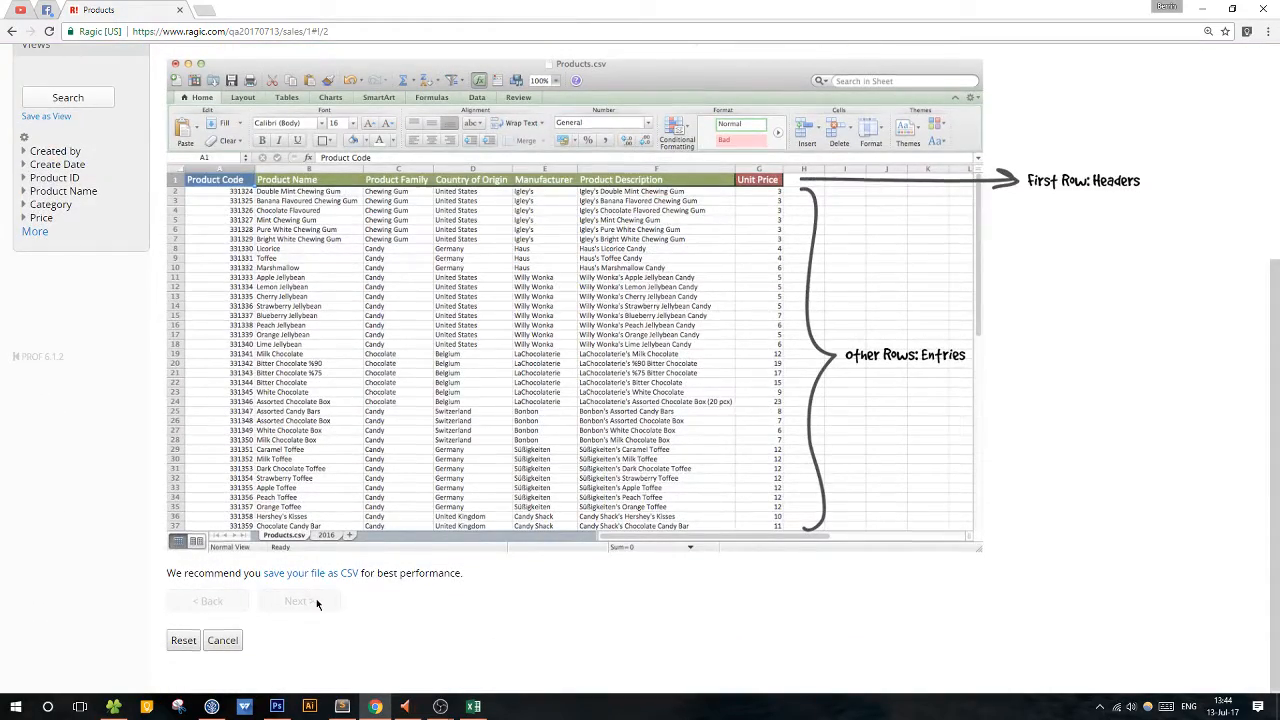
scroll(316, 606, "up", 3)
left_click(390, 270)
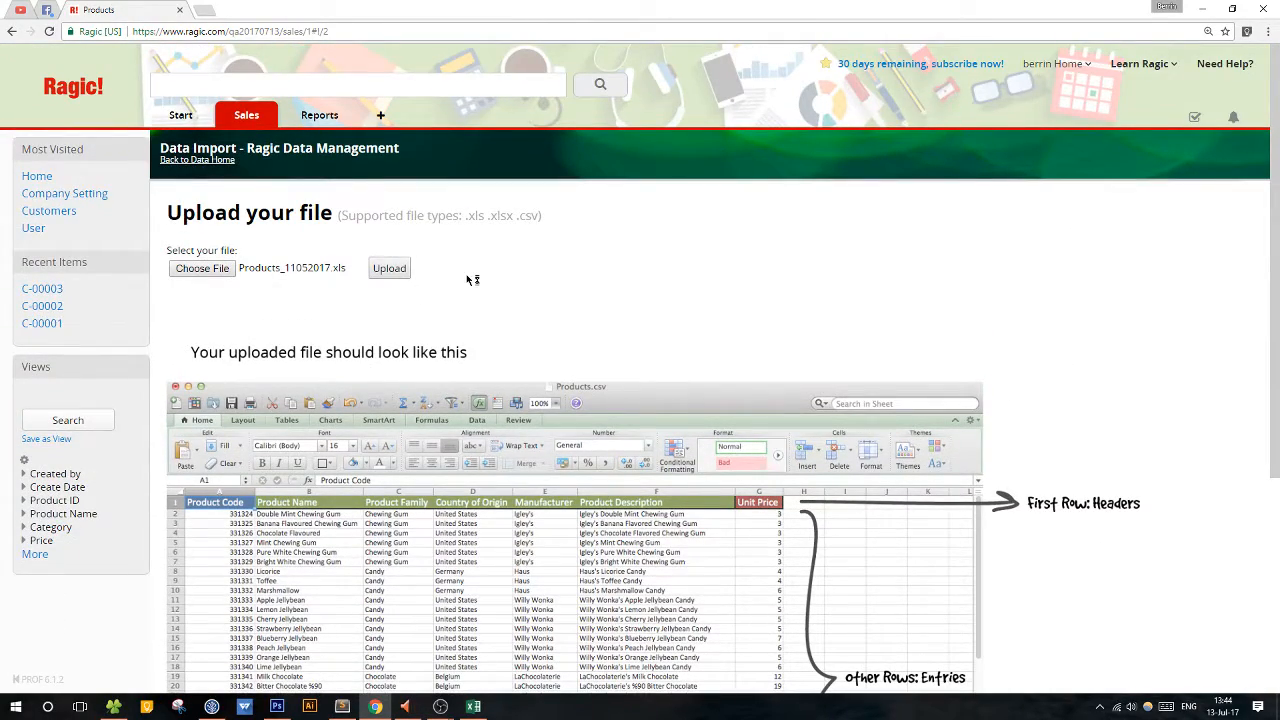
scroll(477, 334, "down", 3)
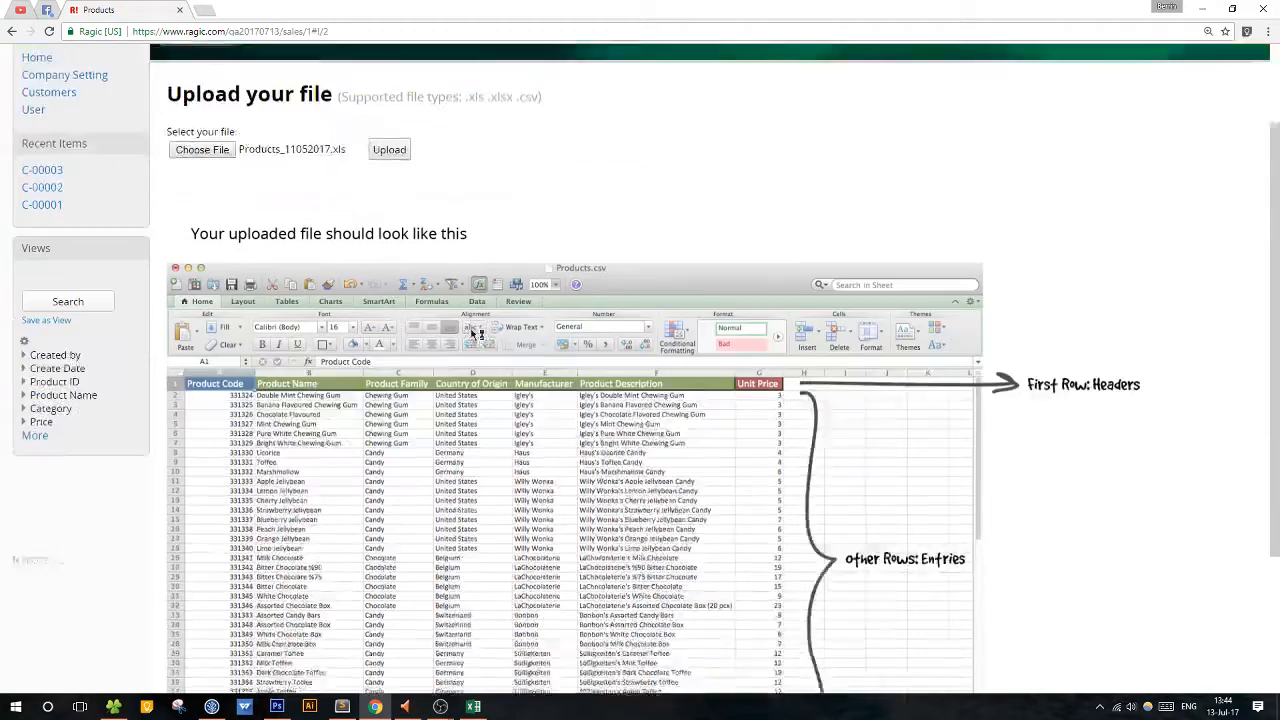
scroll(472, 334, "down", 1)
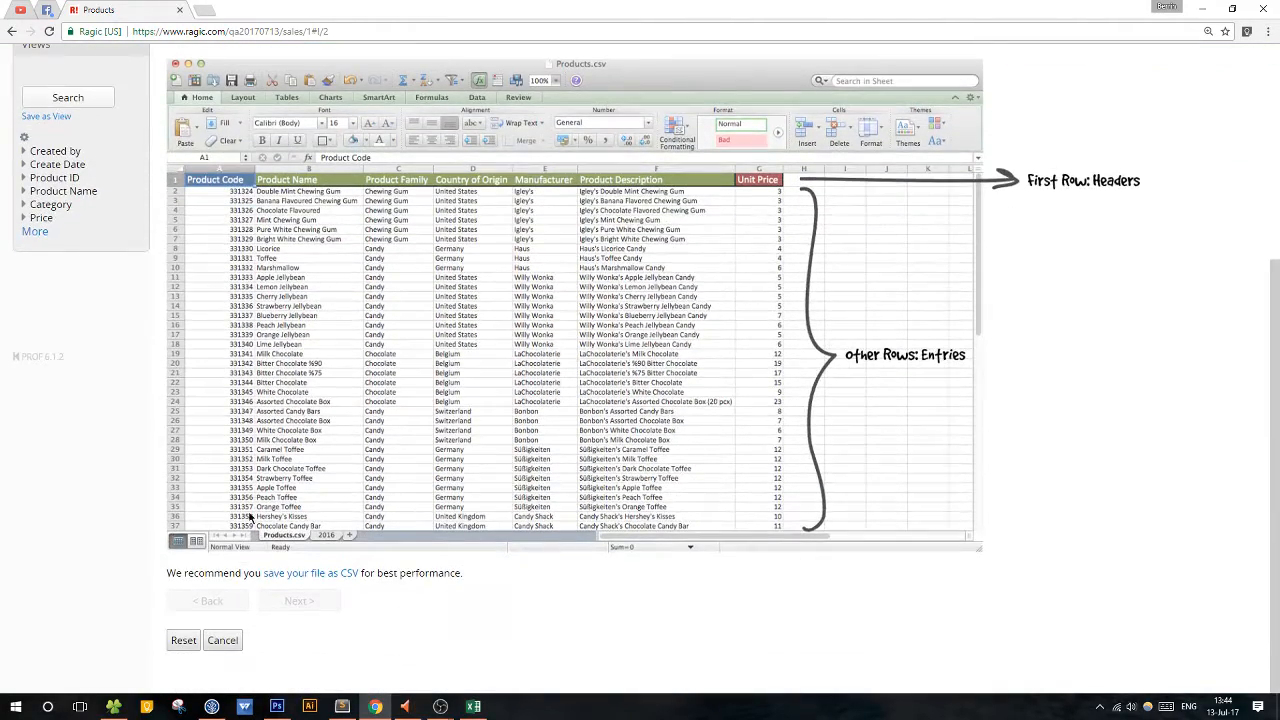
scroll(241, 538, "up", 4)
scroll(241, 538, "up", 2)
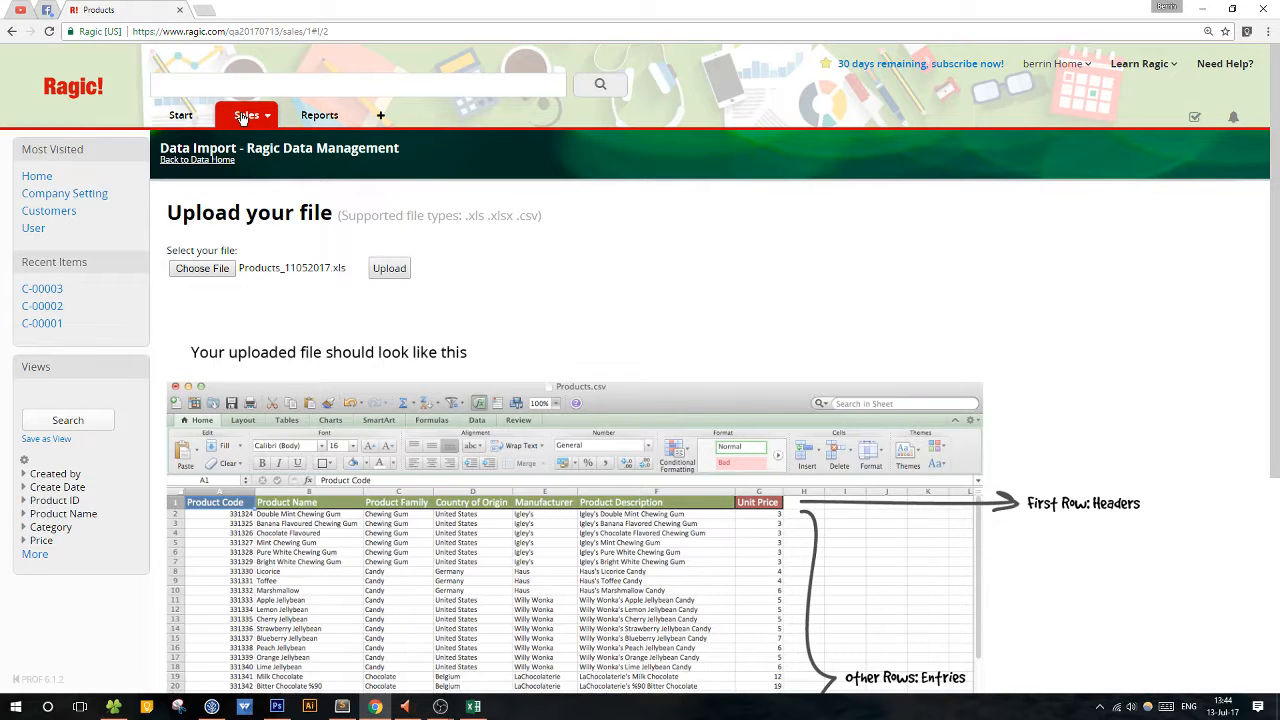
Reopen the Products sheet in Sales and start importing data from a file.
mouse_move(242, 118)
left_click(257, 156)
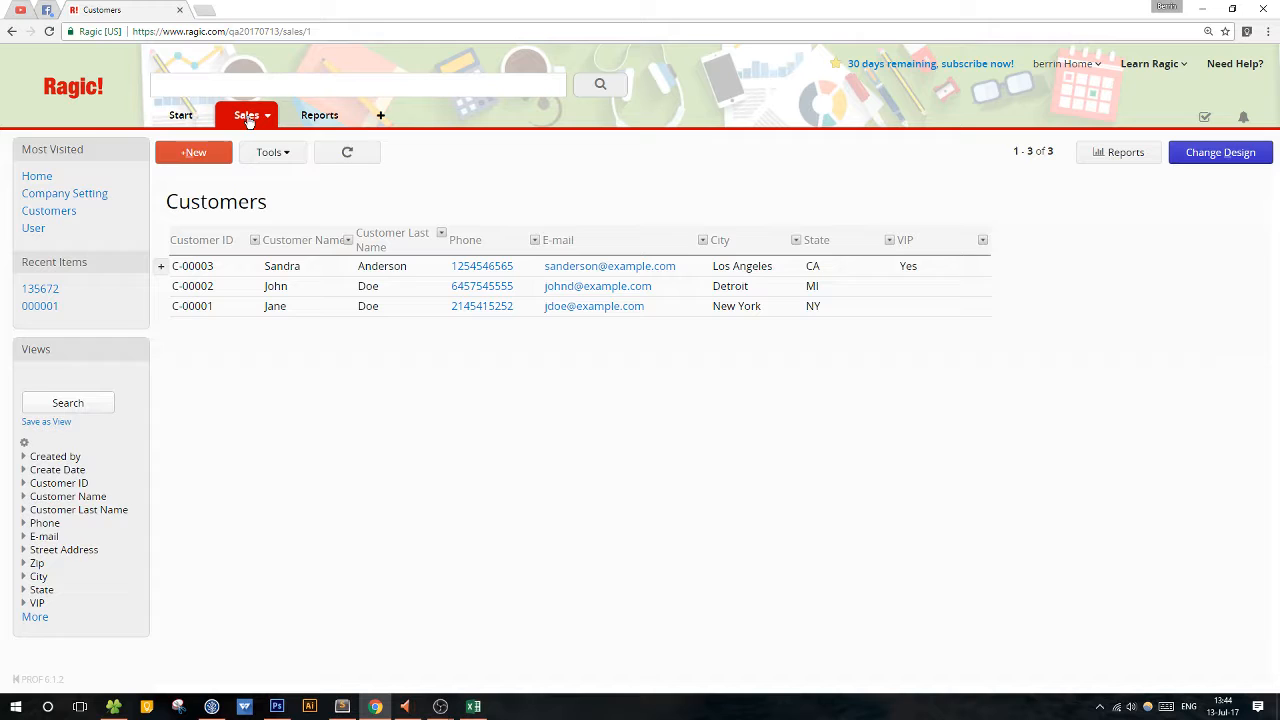
mouse_move(250, 125)
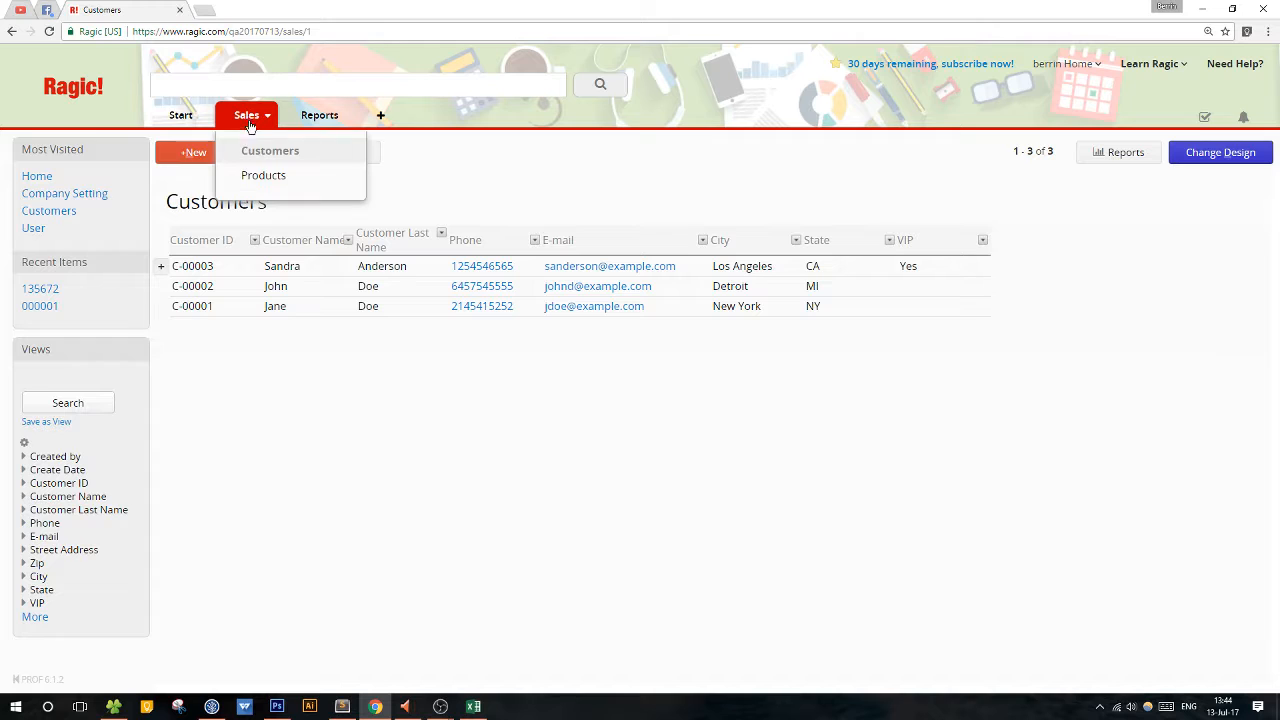
left_click(260, 174)
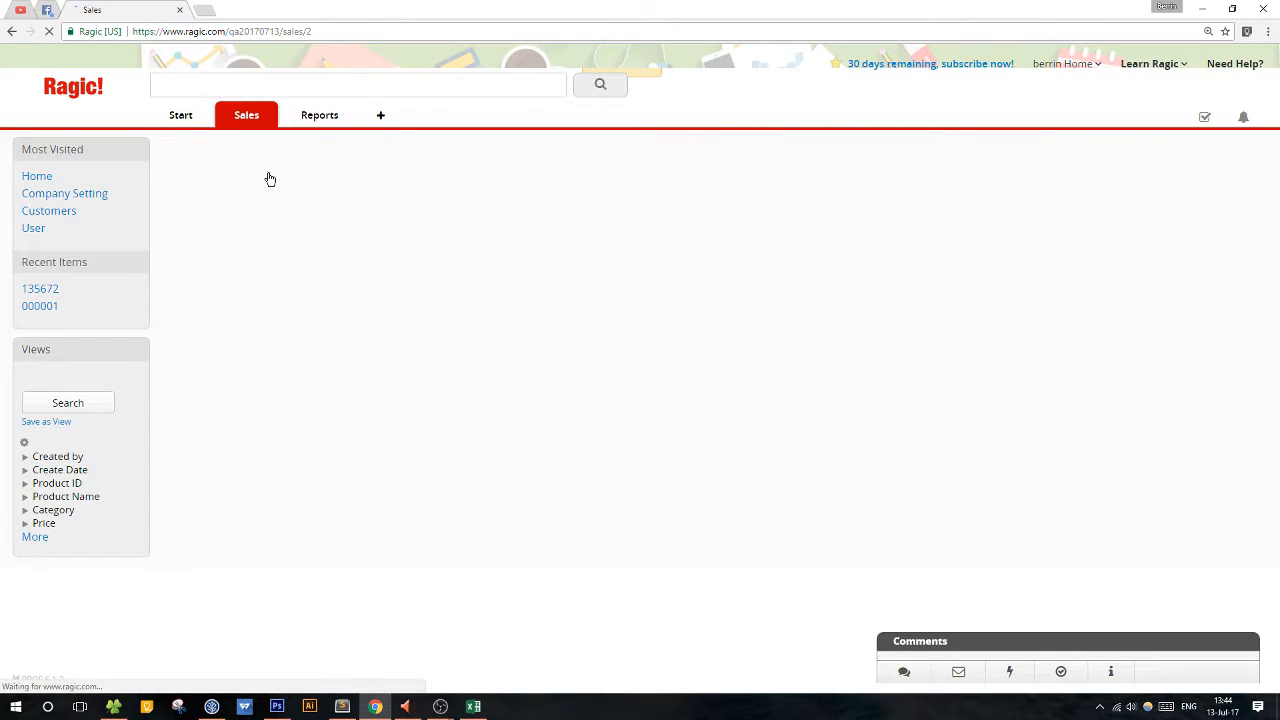
left_click(279, 154)
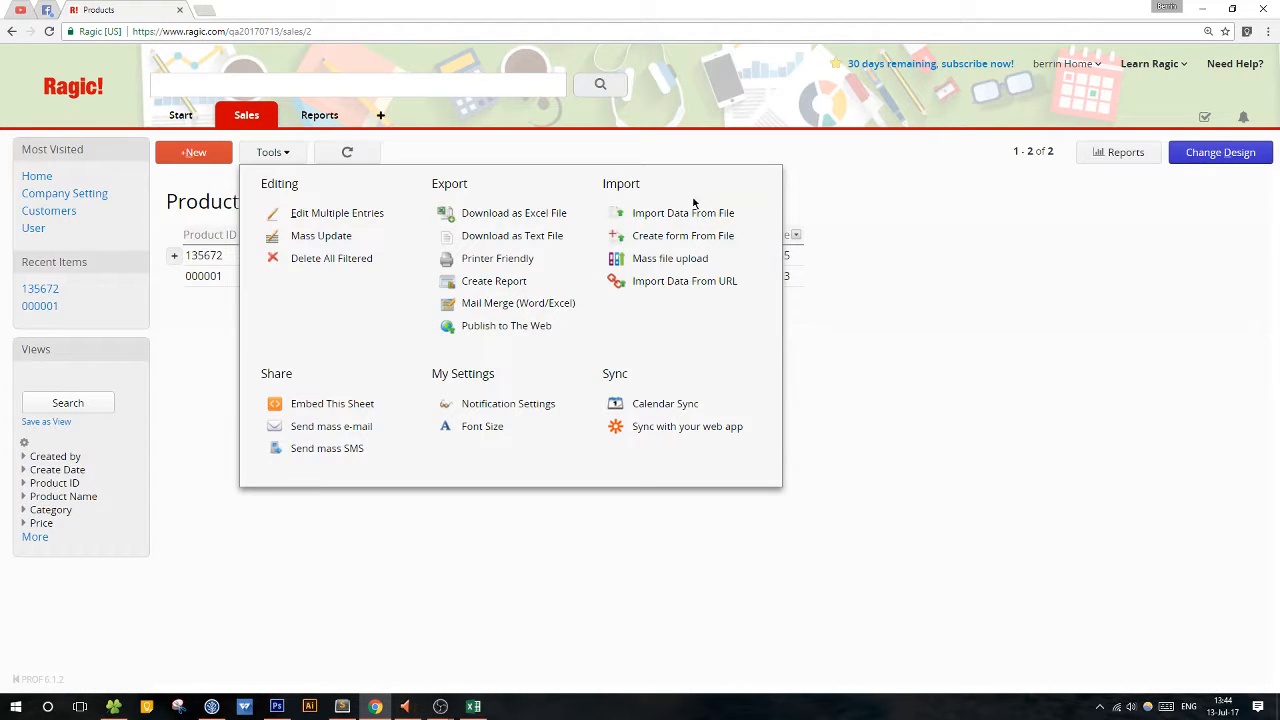
left_click(689, 211)
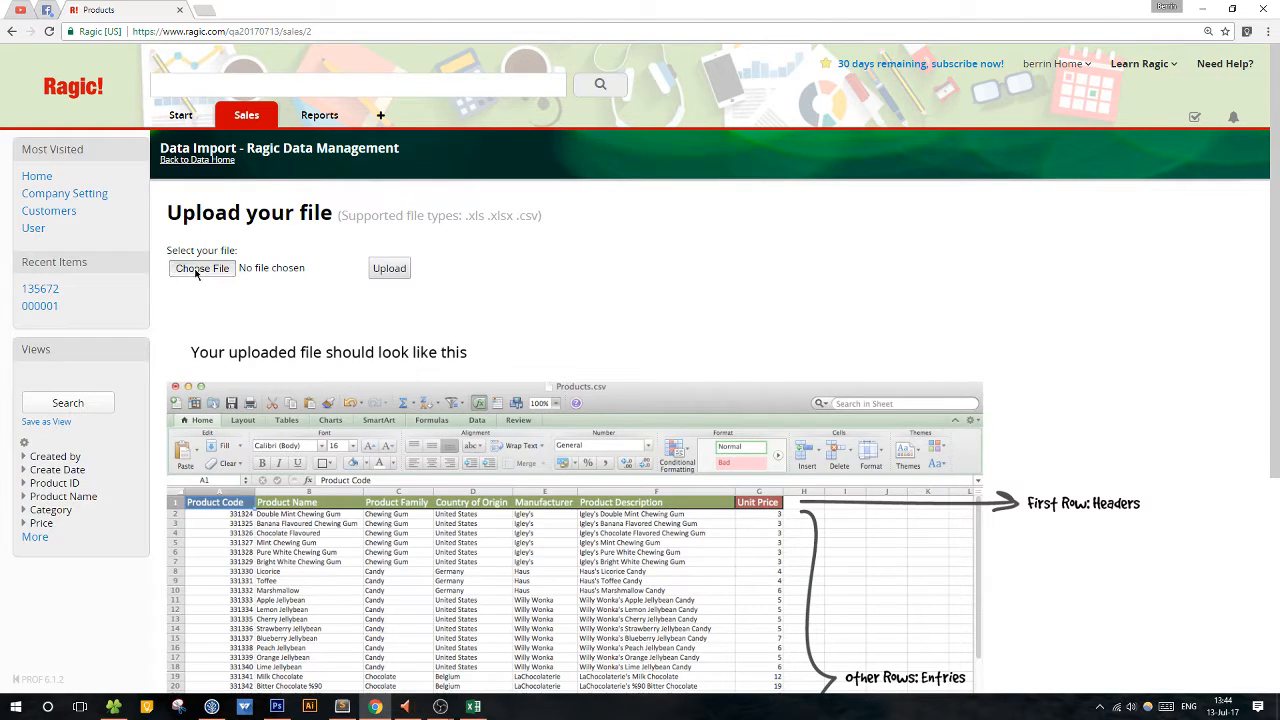
Choose Products_11052017.csv as the import file and upload it.
left_click(199, 269)
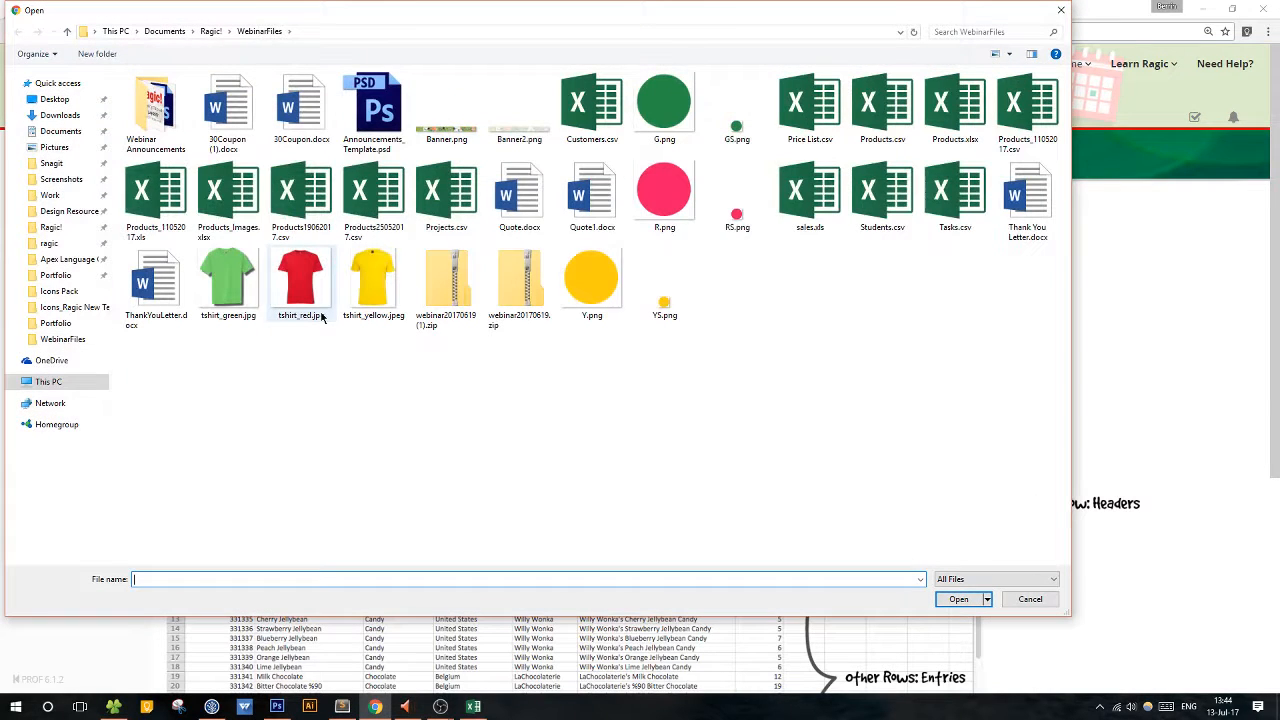
left_click(185, 205)
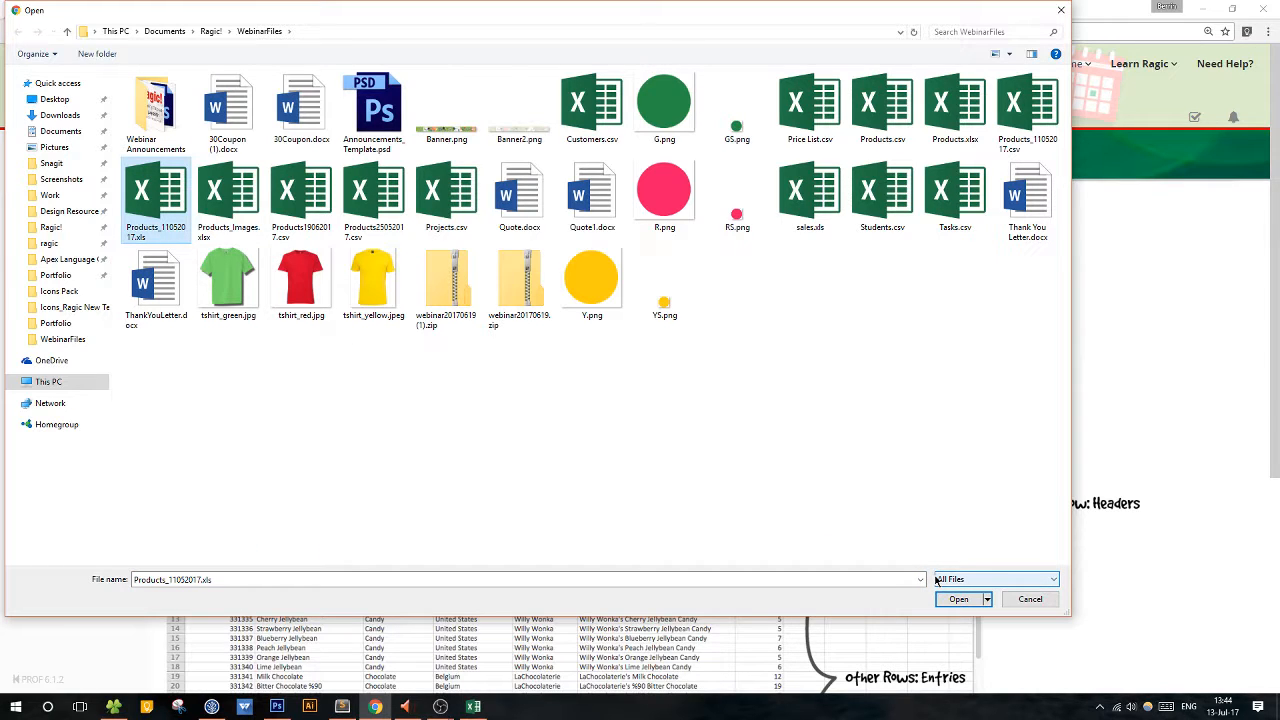
left_click(1027, 102)
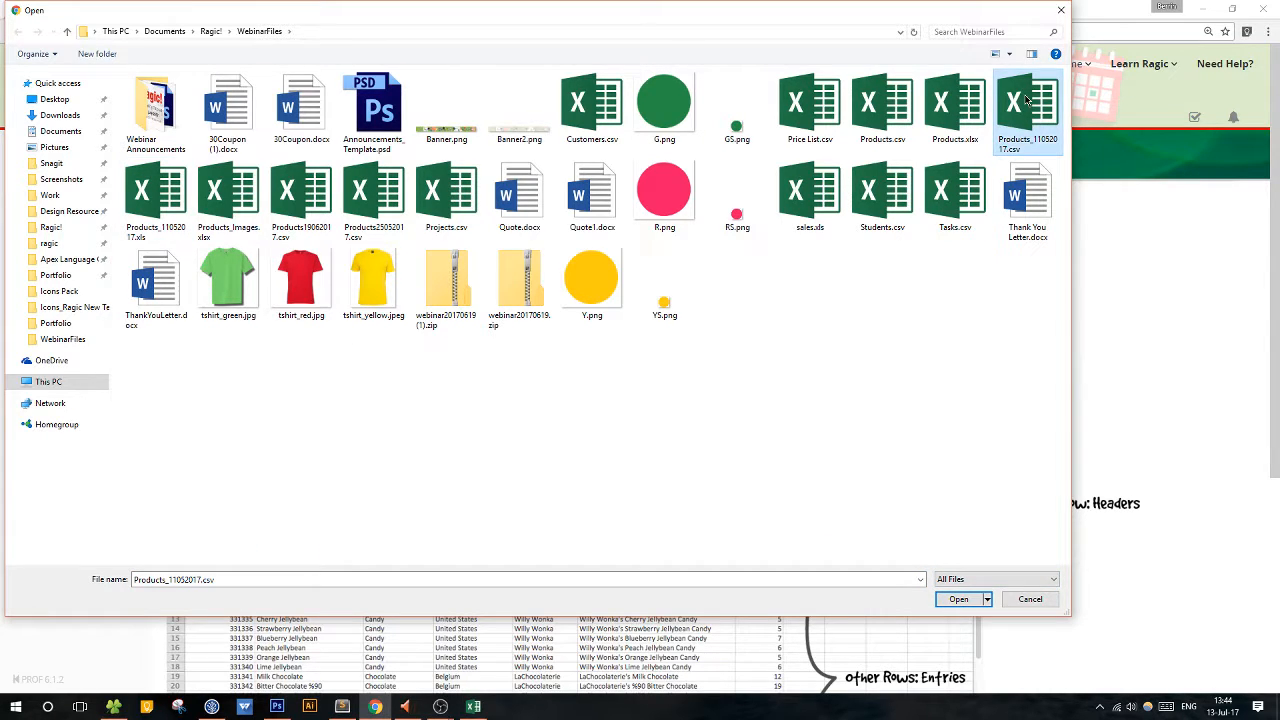
left_click(960, 598)
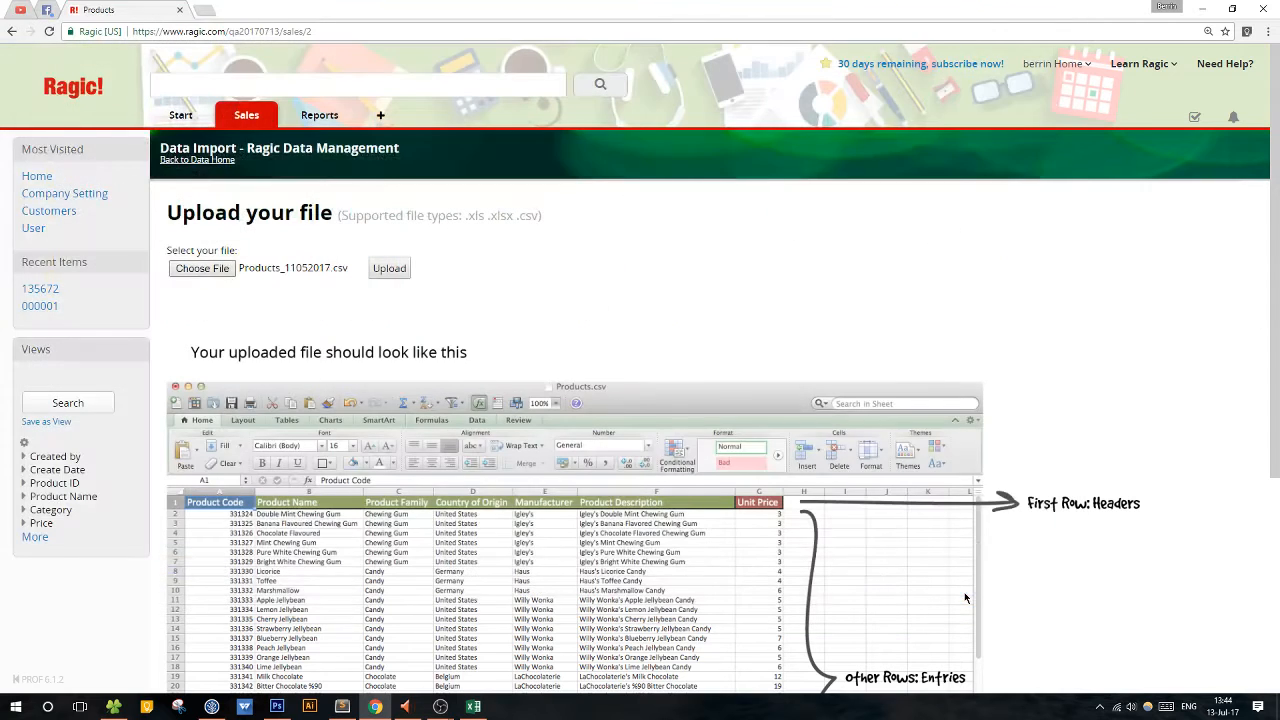
left_click(389, 268)
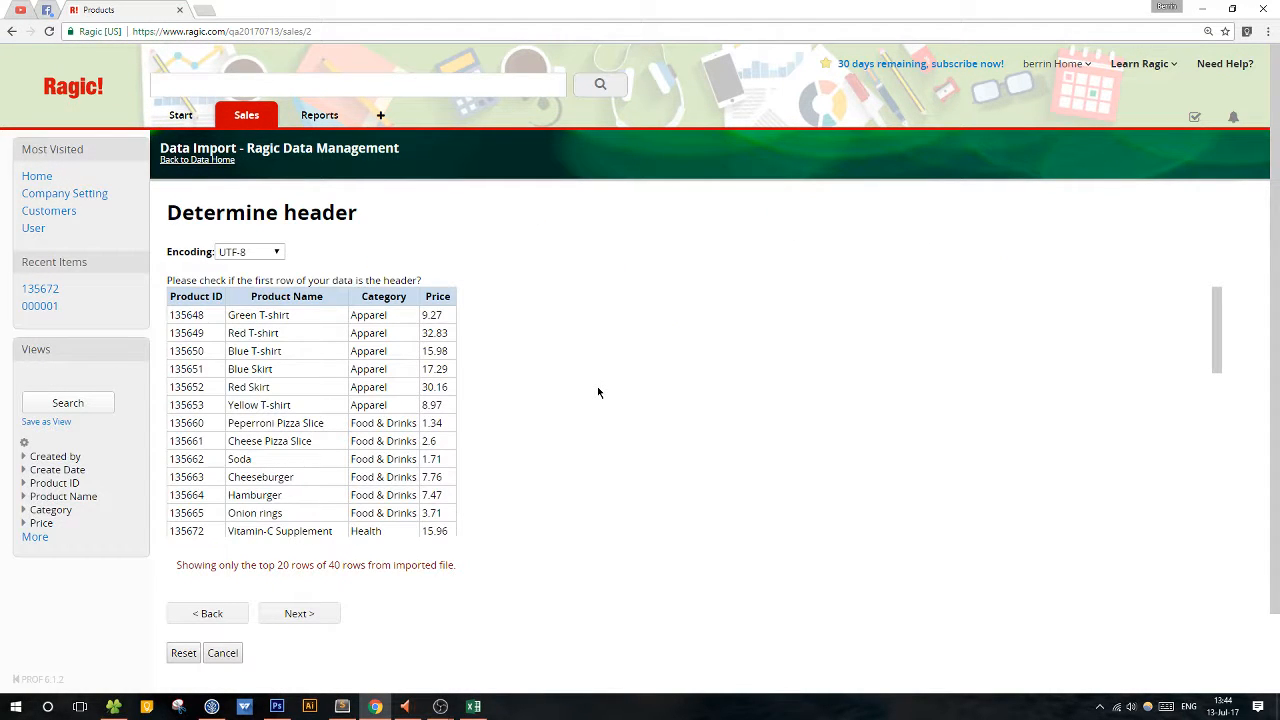
Check the encoding options and the first-row headers, keep UTF-8, and continue to the field mapping.
left_click(262, 253)
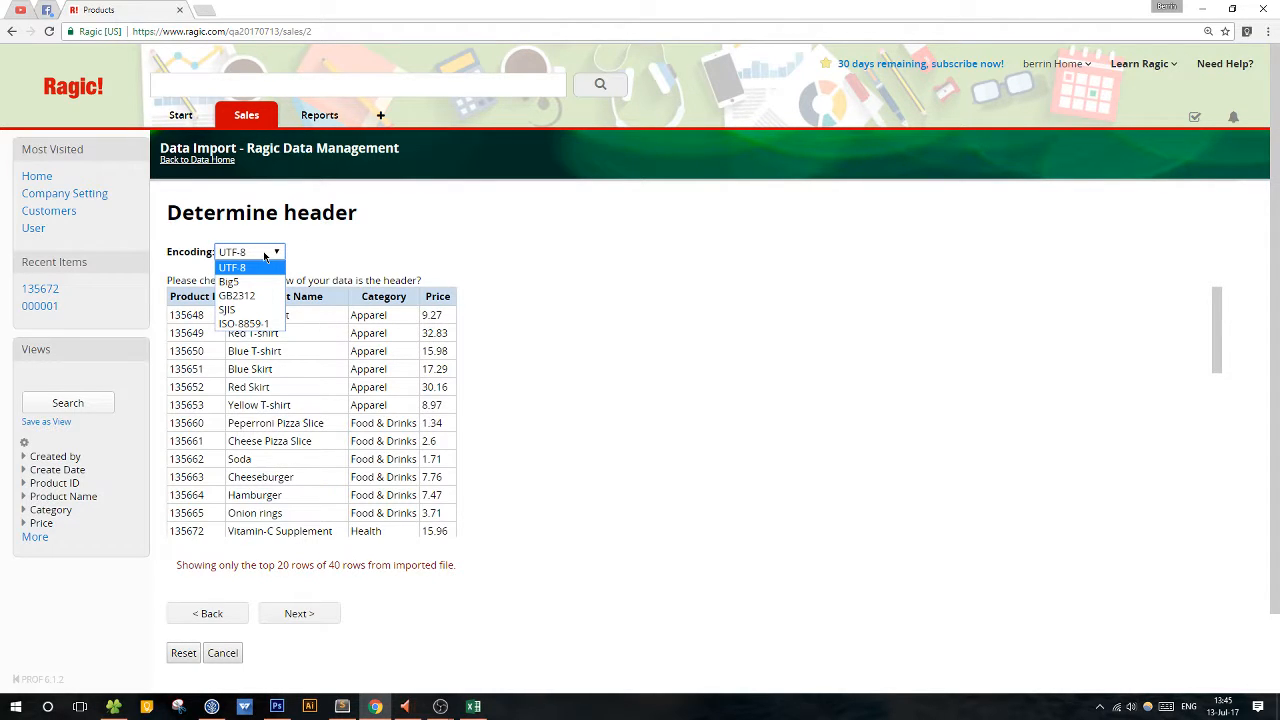
left_click(266, 255)
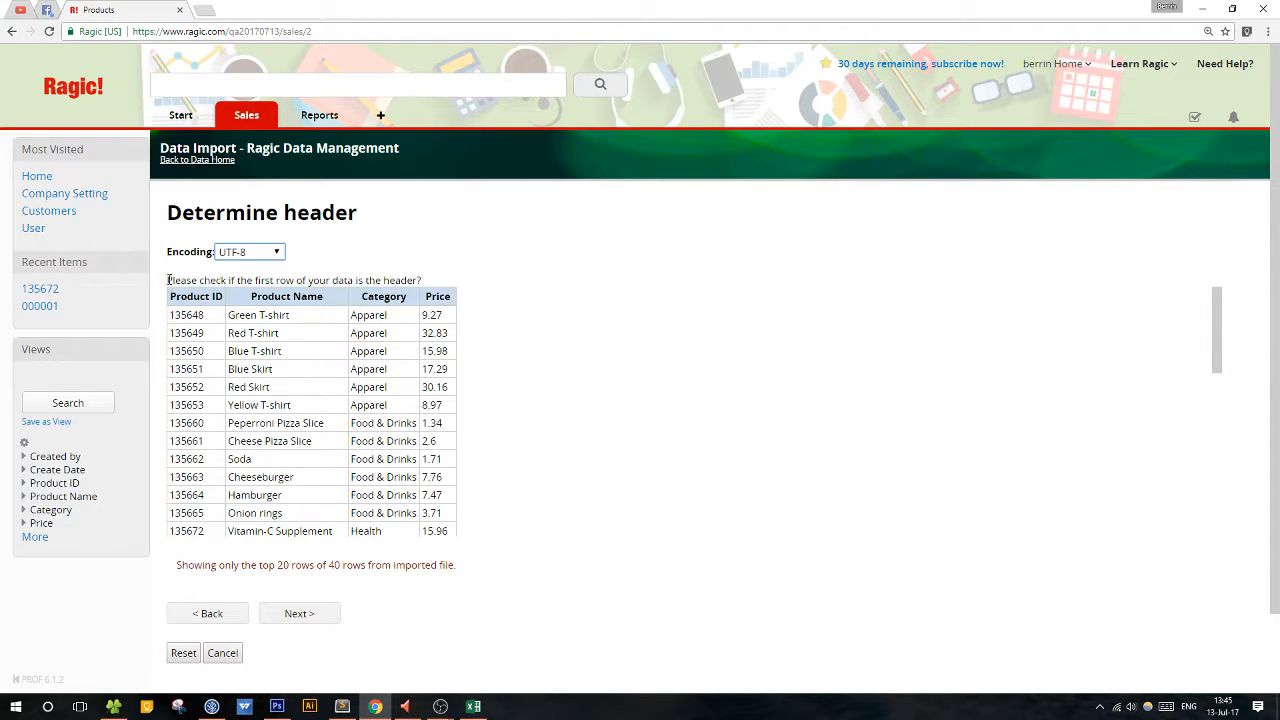
left_click_drag(168, 280, 453, 273)
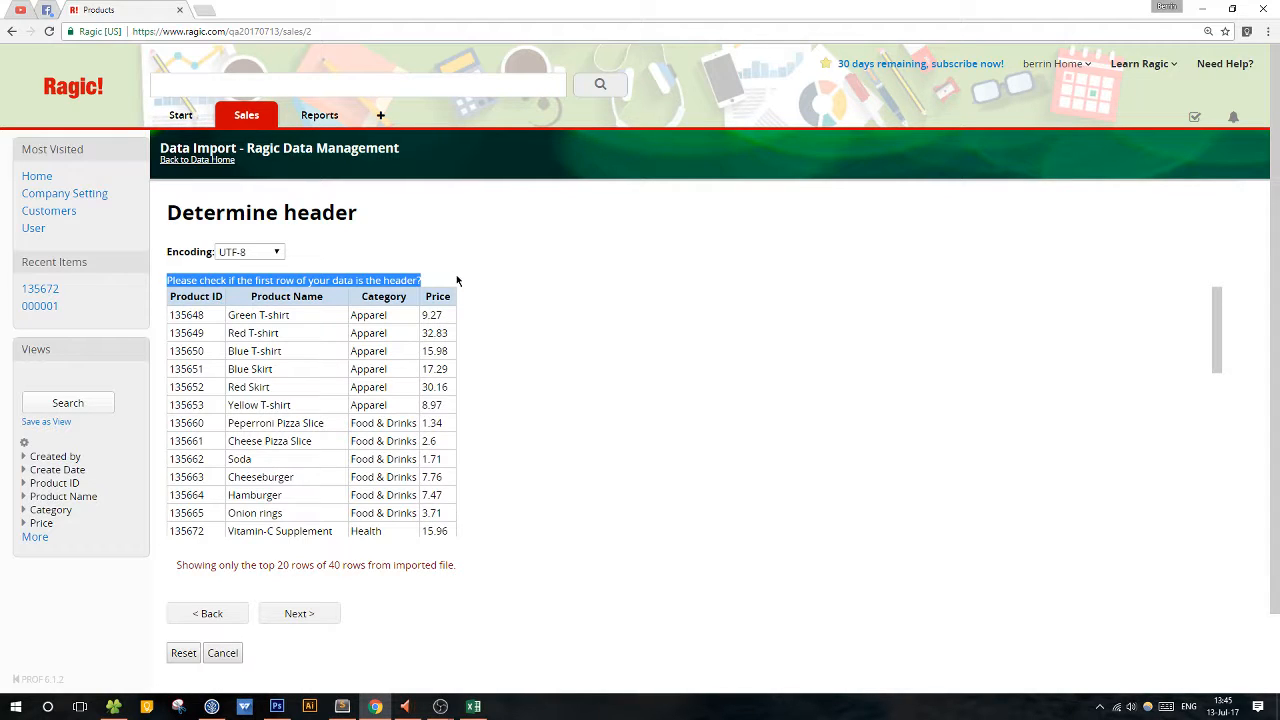
left_click(386, 280)
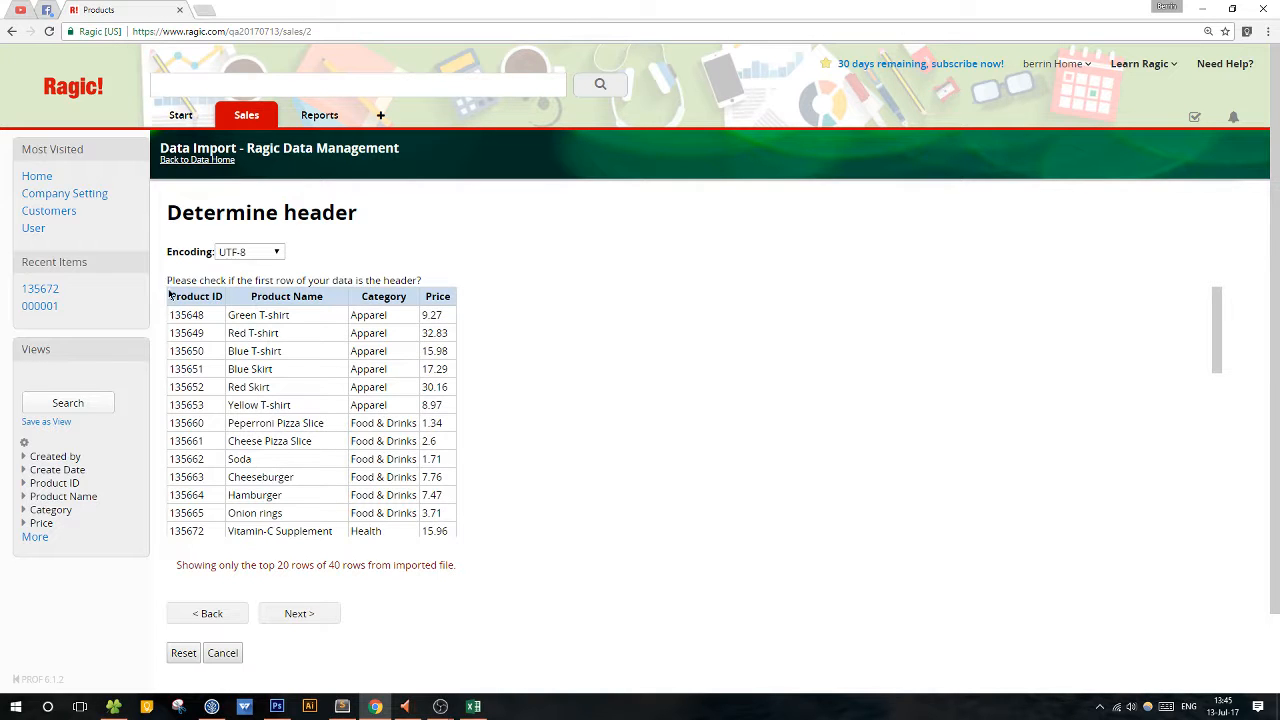
left_click_drag(169, 292, 450, 287)
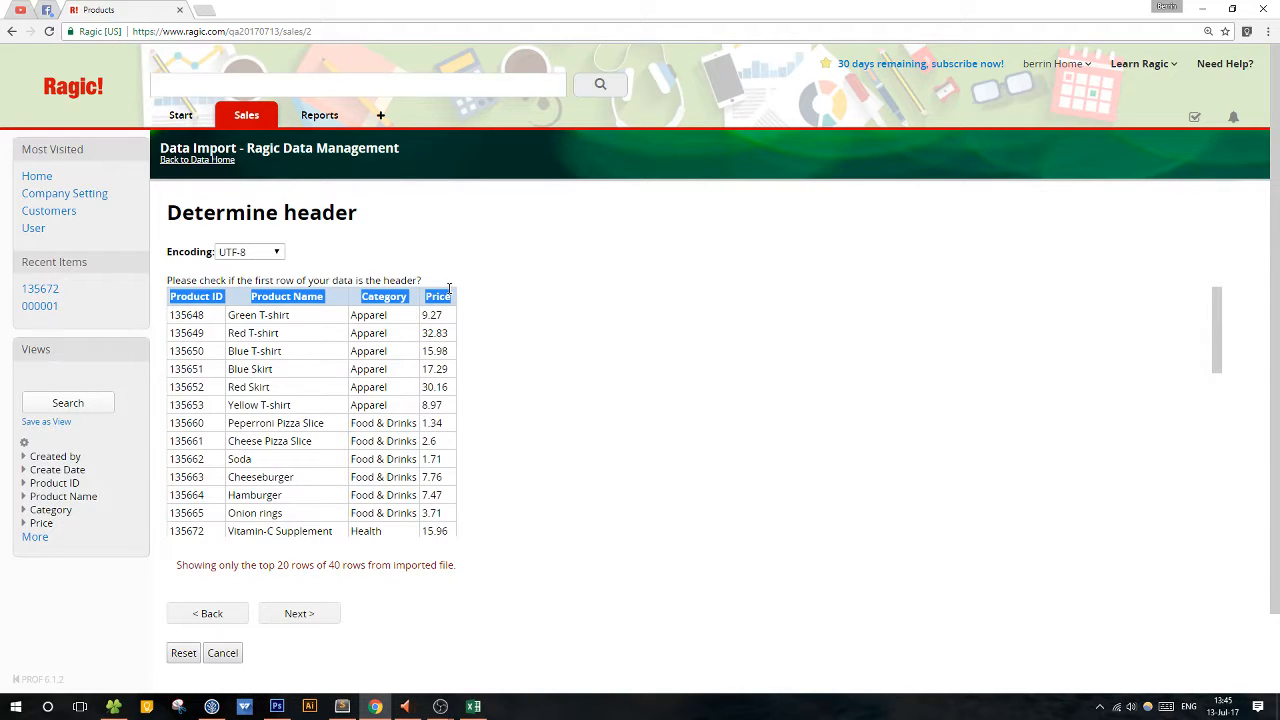
left_click(449, 290)
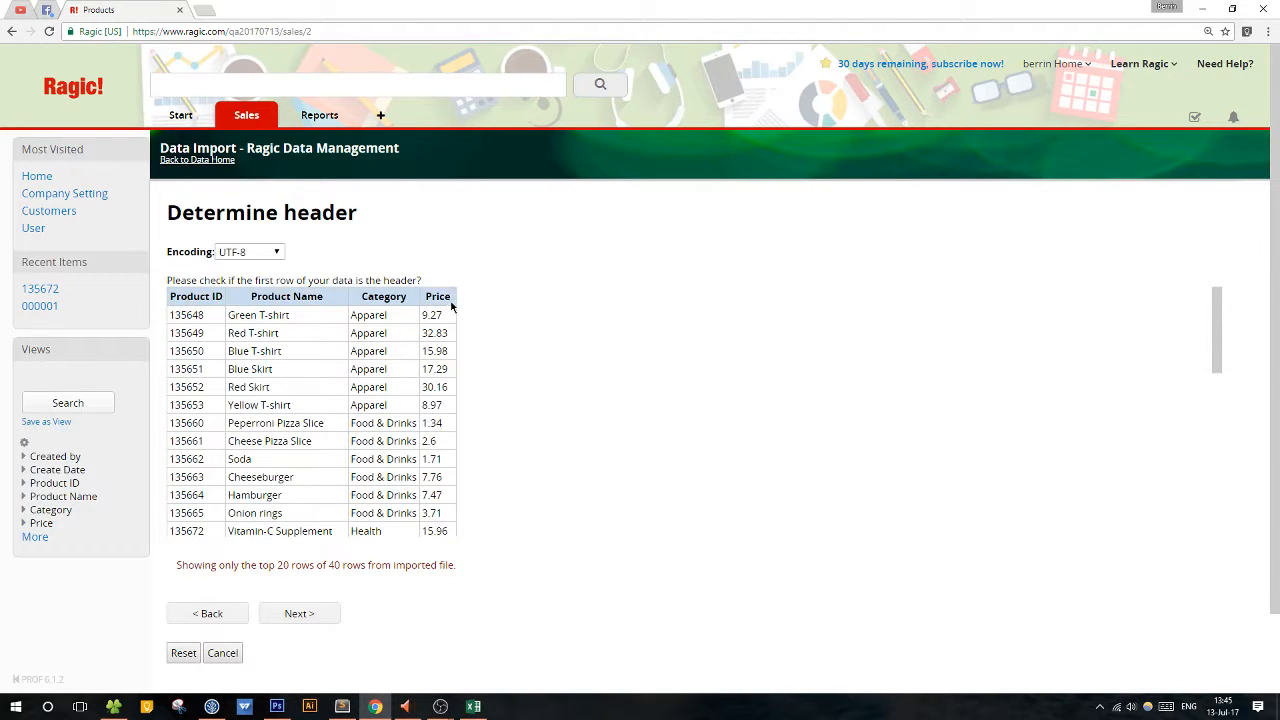
left_click(326, 615)
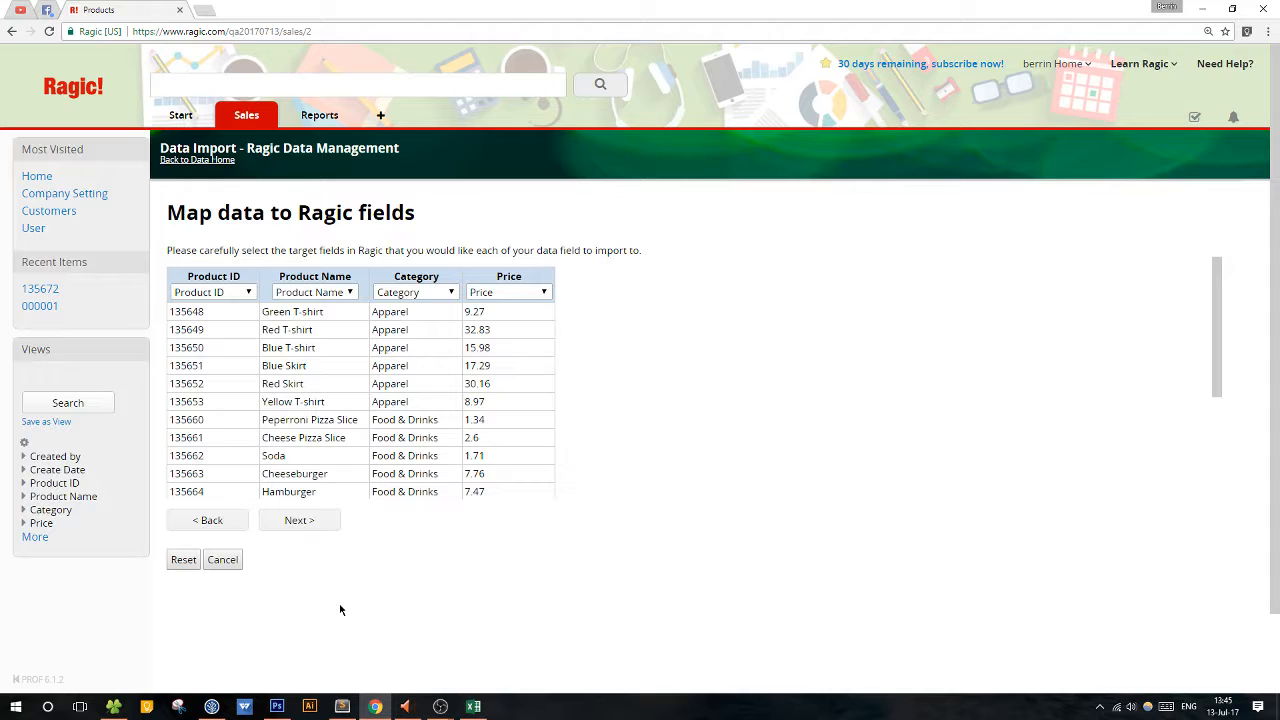
Check the target fields mapped to the Product ID and Price columns, keep the mapping, and continue to the import policy.
left_click(211, 292)
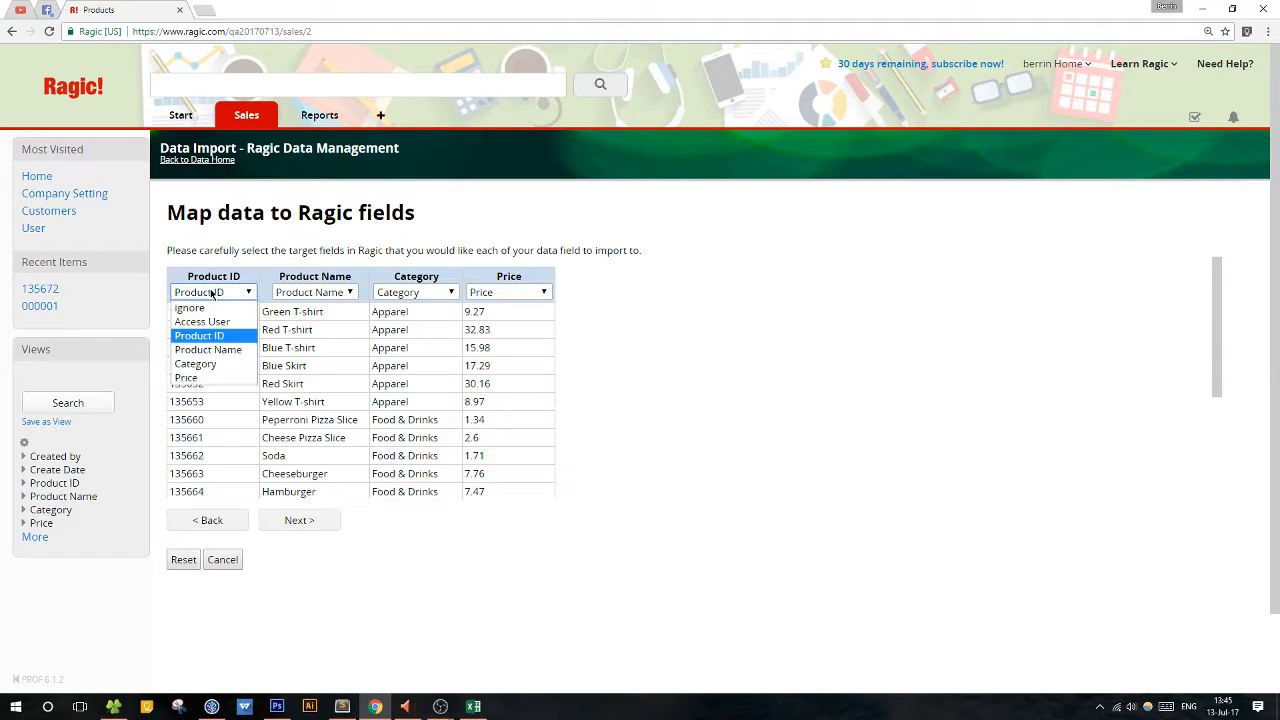
left_click(219, 295)
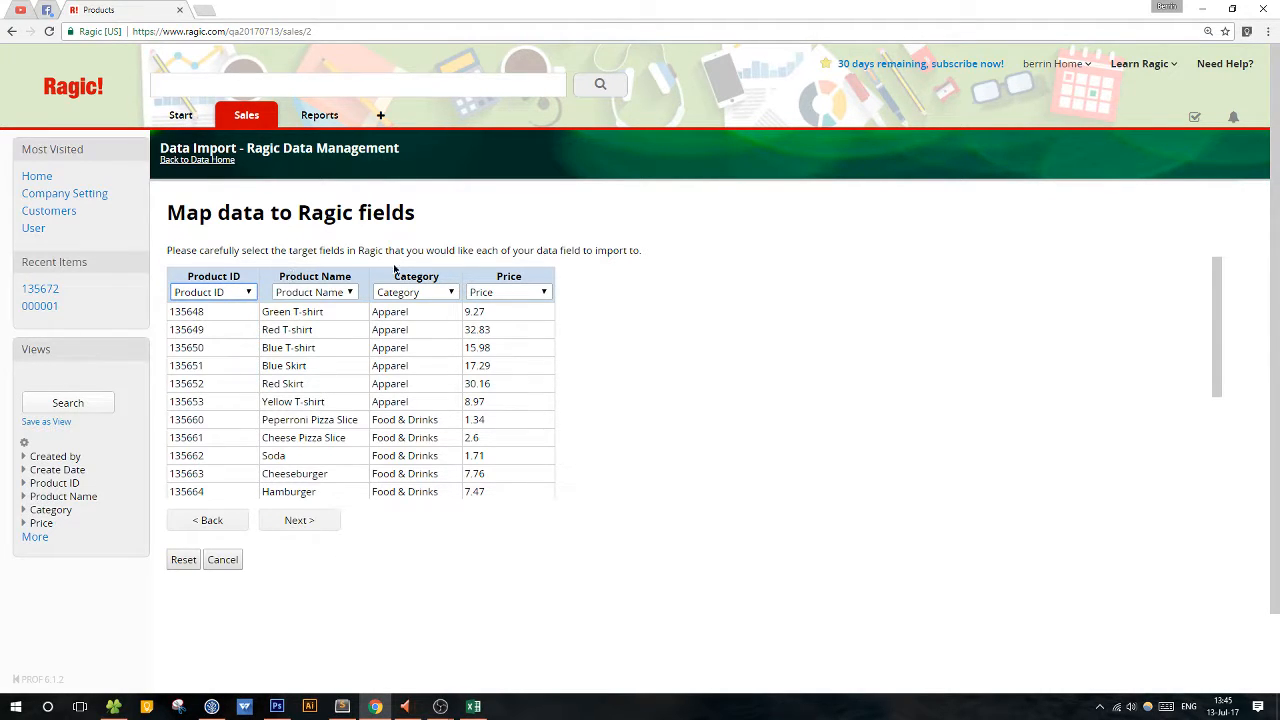
left_click(543, 293)
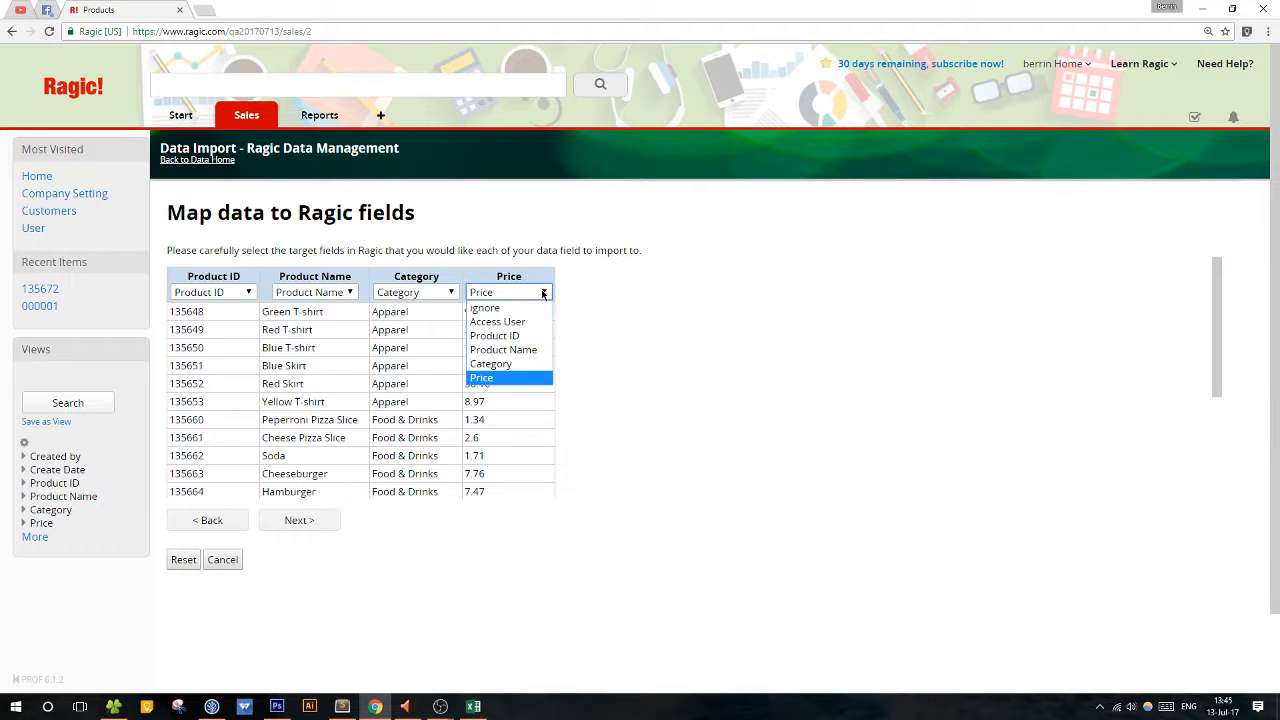
left_click(543, 293)
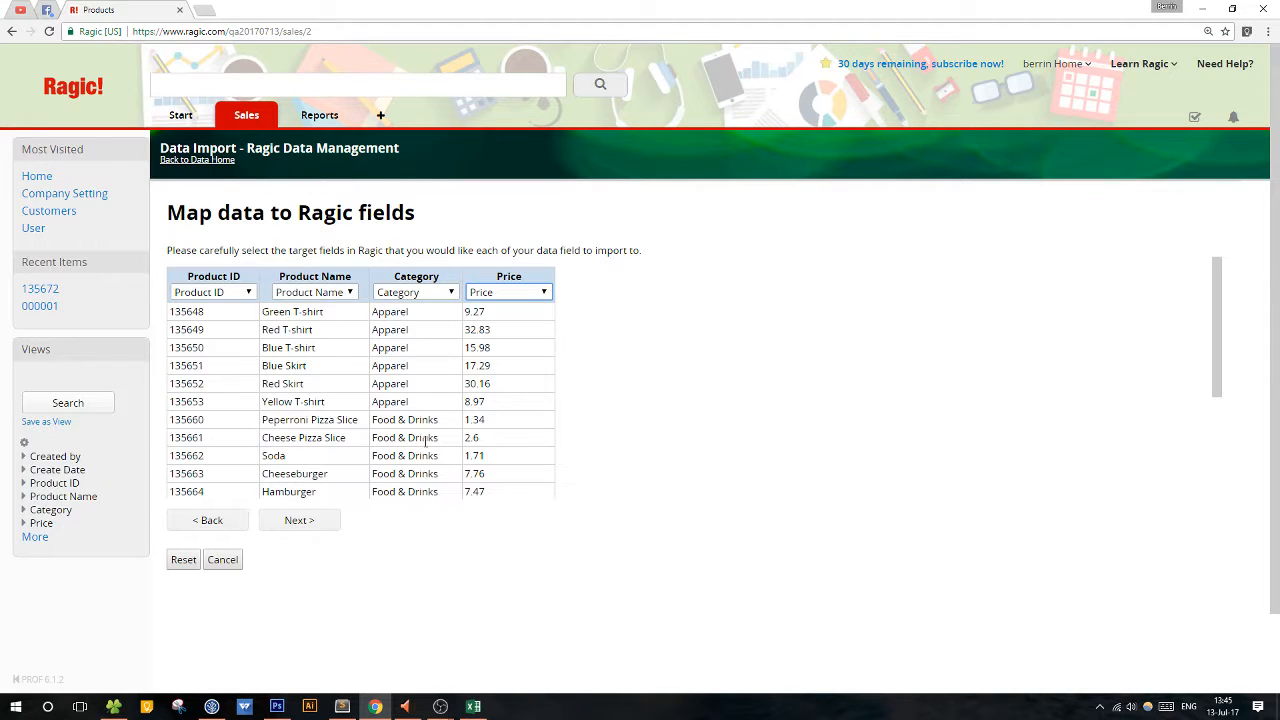
left_click(292, 521)
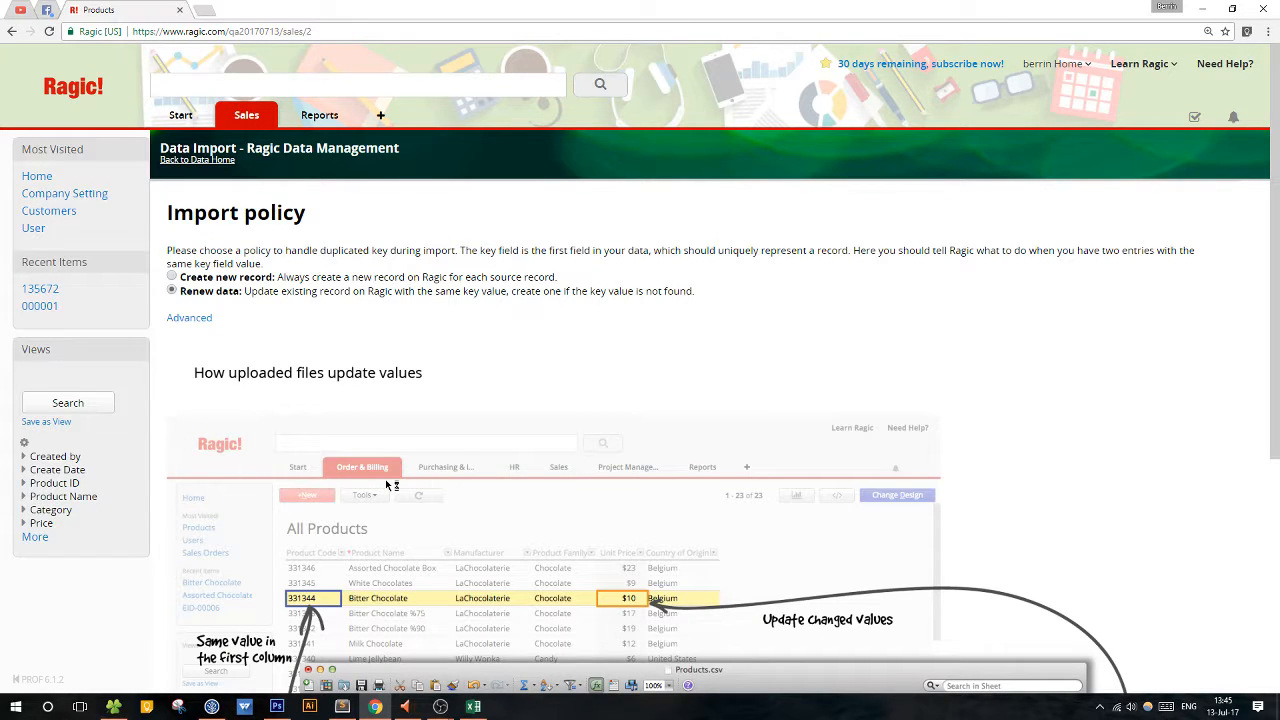
Look over the import policy example, switch to Excel, and examine the Product ID key column and the Yellow frame row in the CSV.
scroll(385, 480, "down", 1)
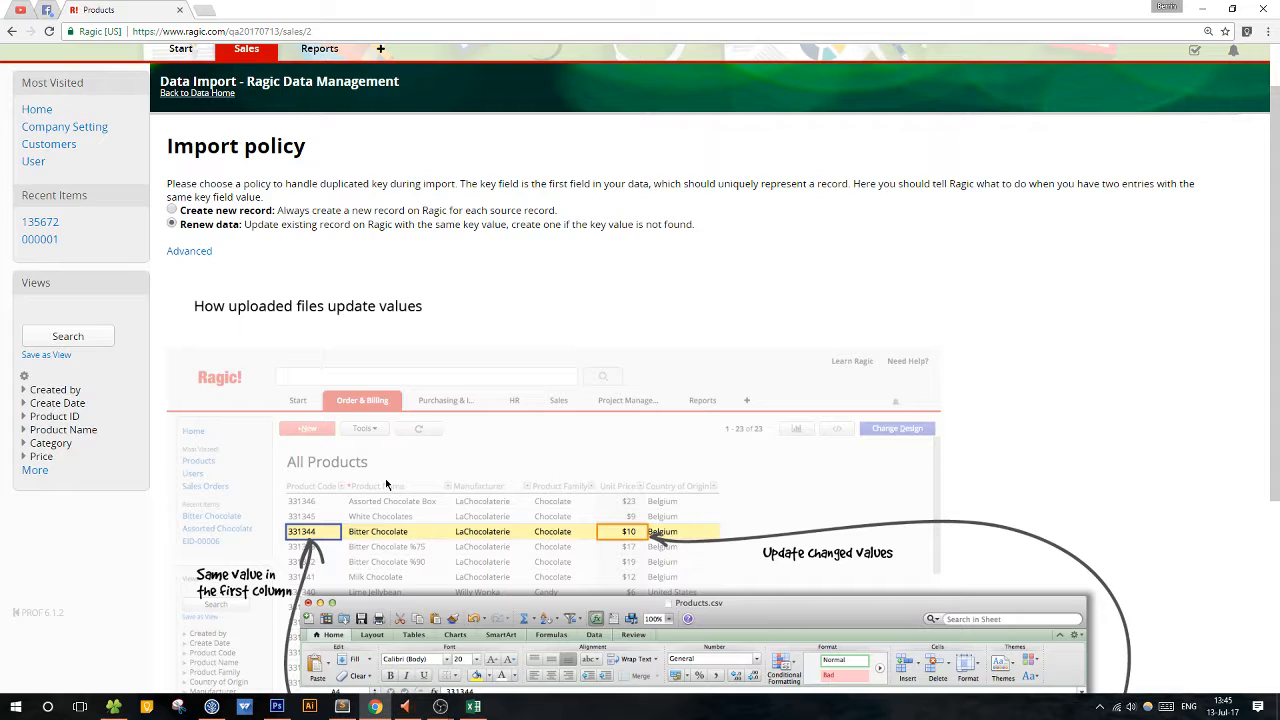
scroll(385, 479, "down", 2)
left_click(473, 706)
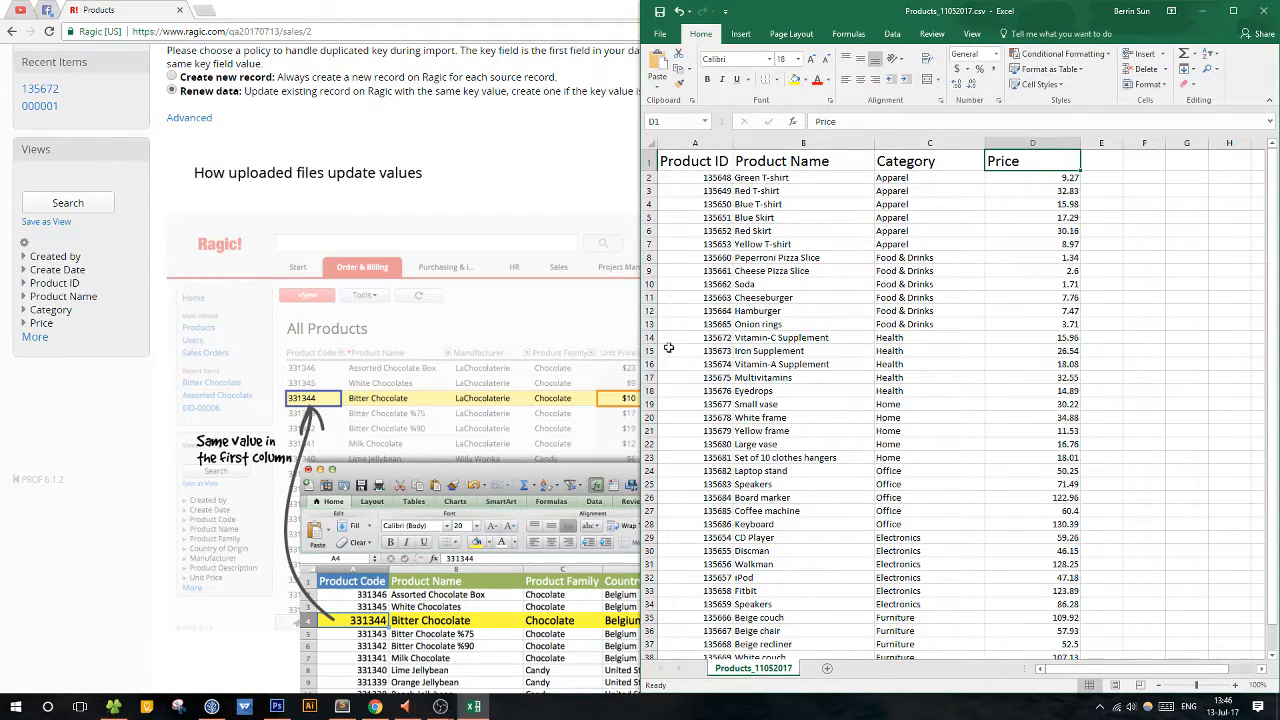
left_click(696, 145)
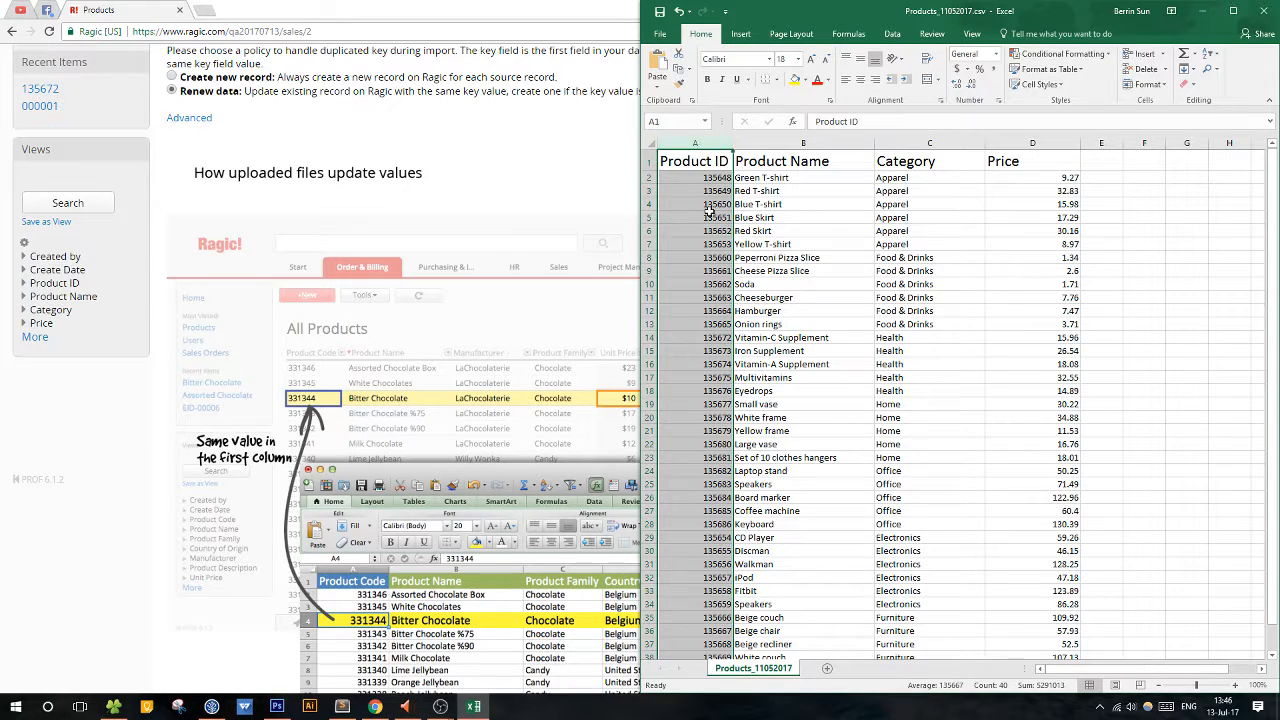
left_click_drag(710, 214, 718, 505)
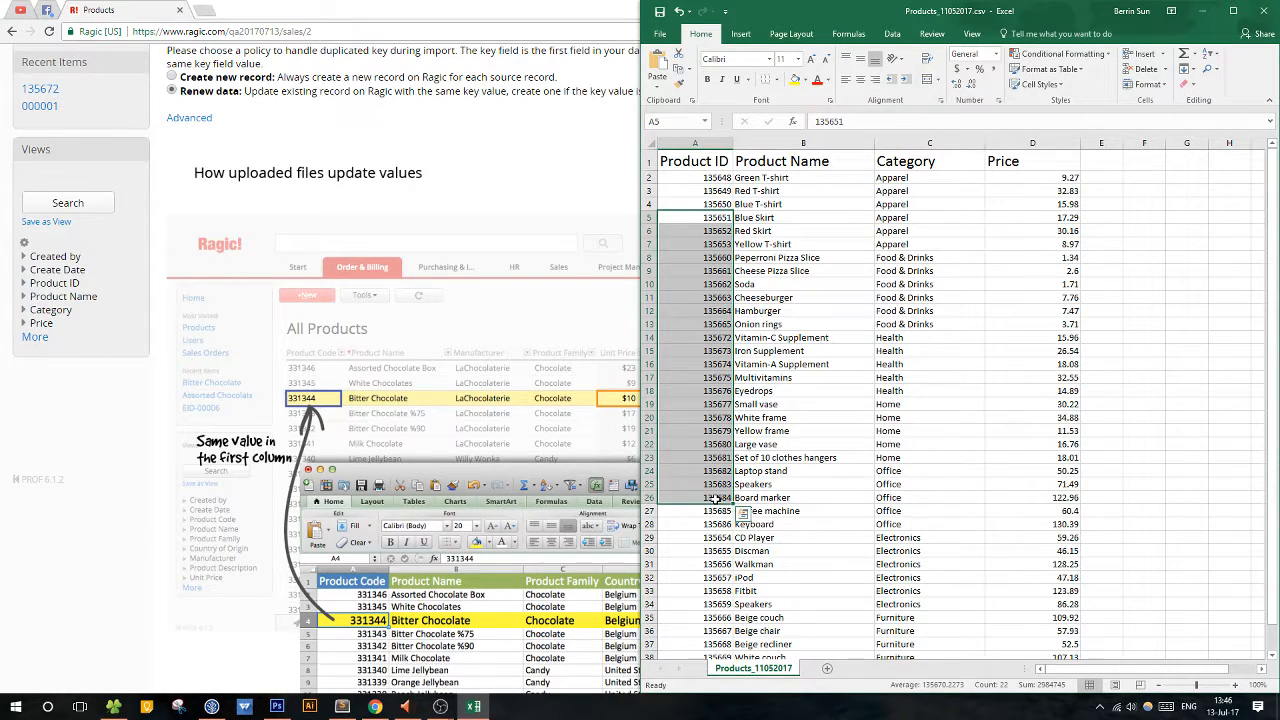
left_click(718, 500)
left_click(815, 431)
left_click(899, 430)
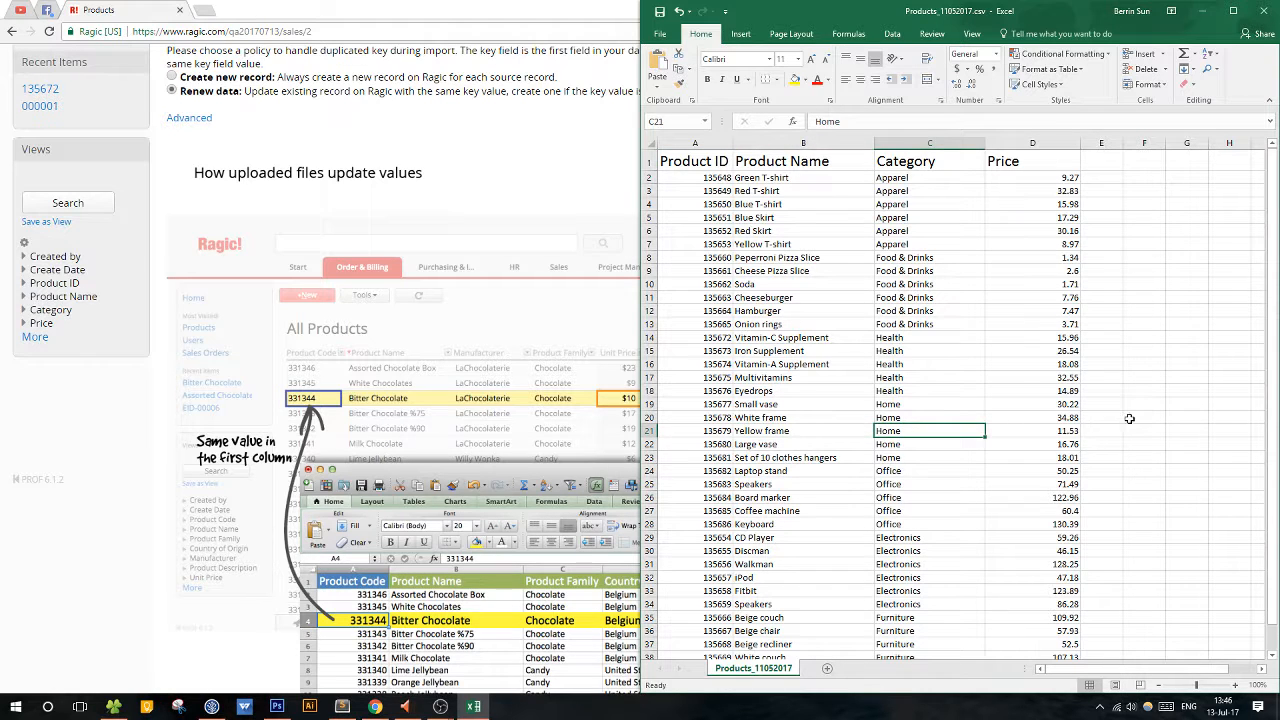
left_click(1115, 428)
left_click(1066, 428)
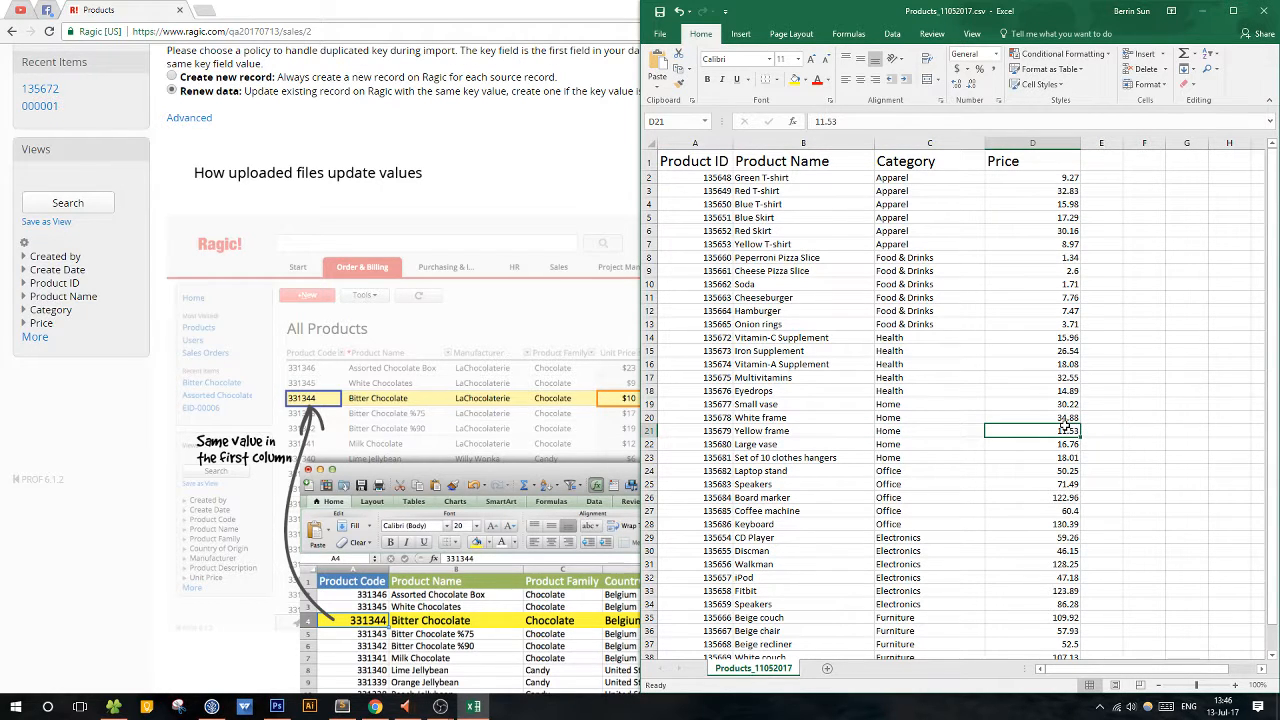
left_click(699, 139)
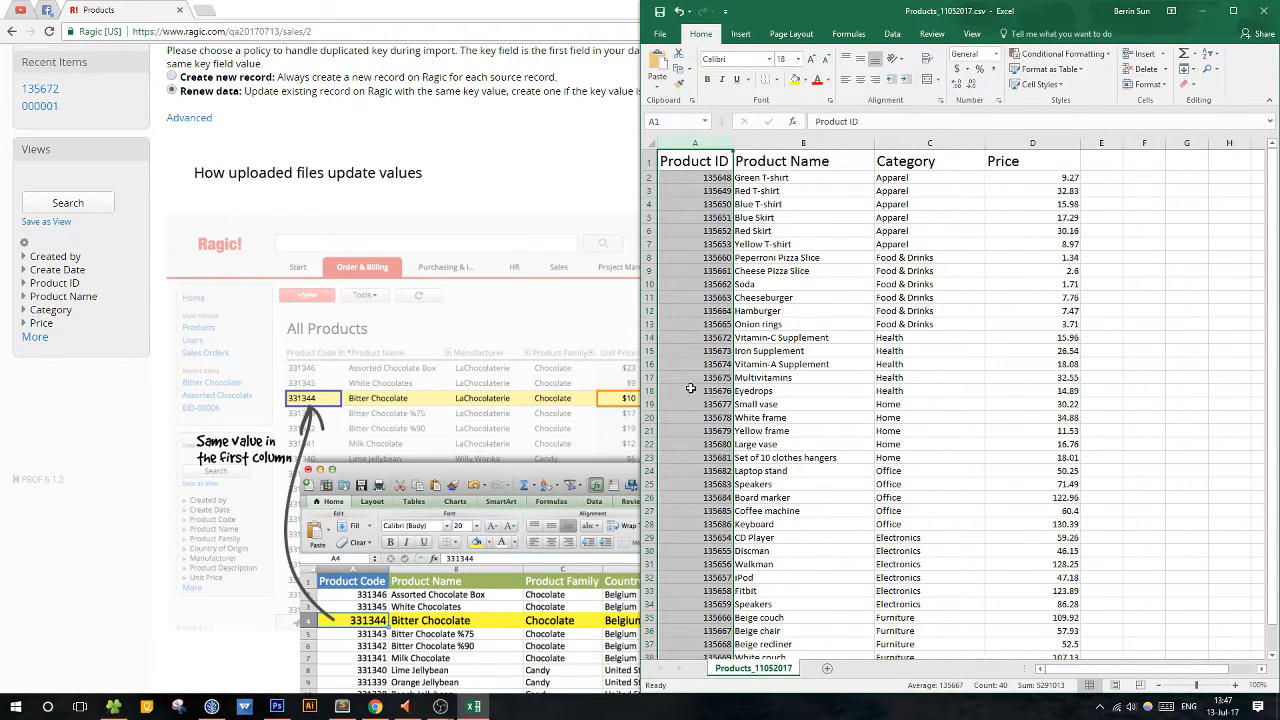
Switch back to Ragic and read the description of the Renew data policy on the import policy page.
left_click(563, 206)
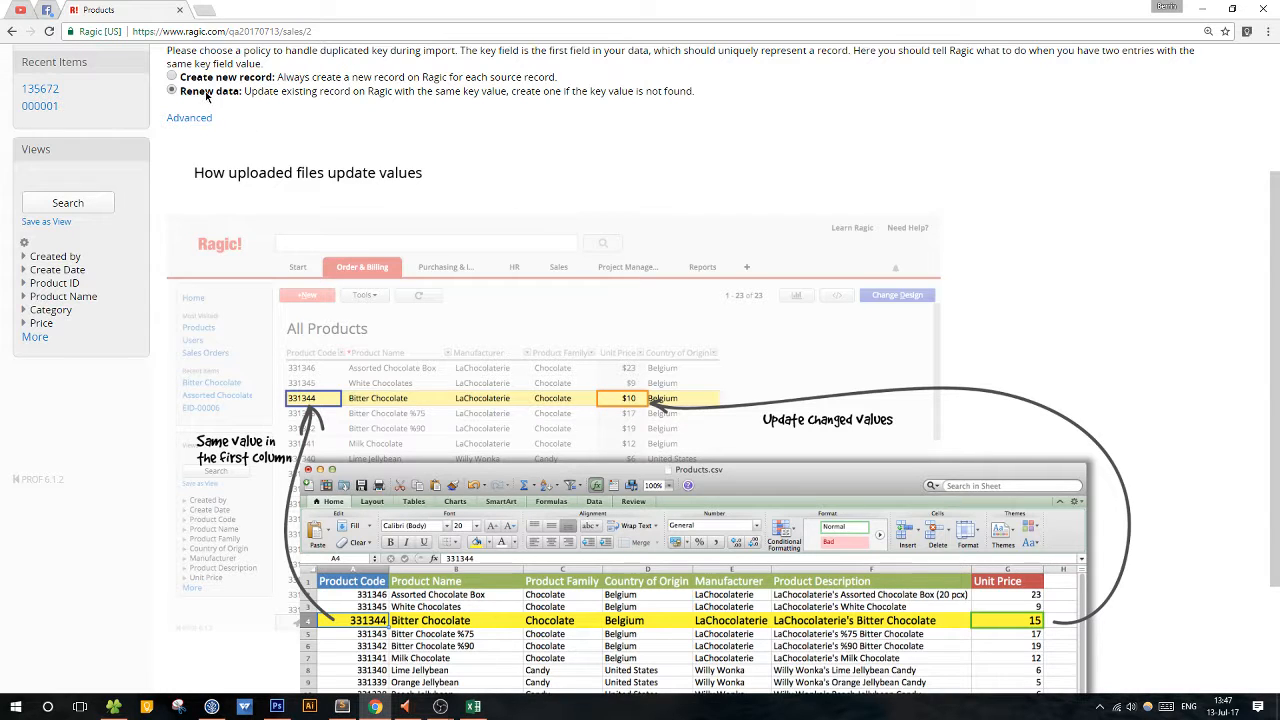
left_click_drag(206, 92, 698, 90)
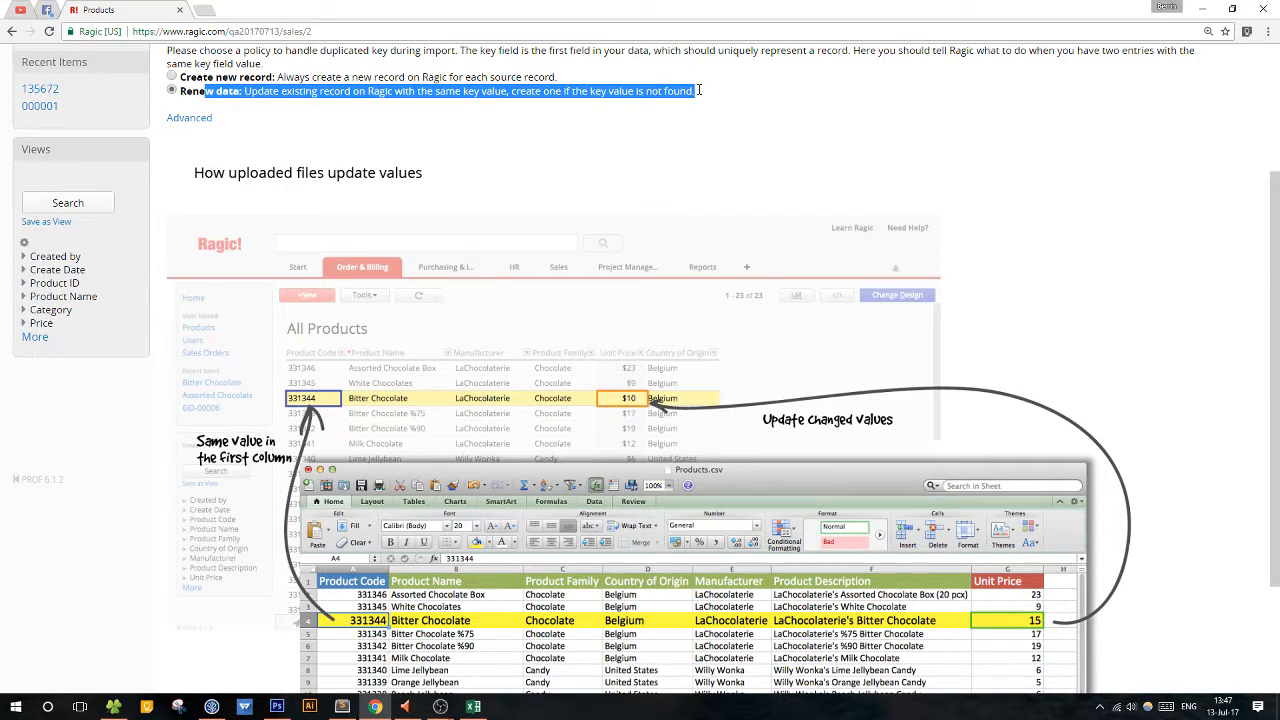
left_click(702, 92)
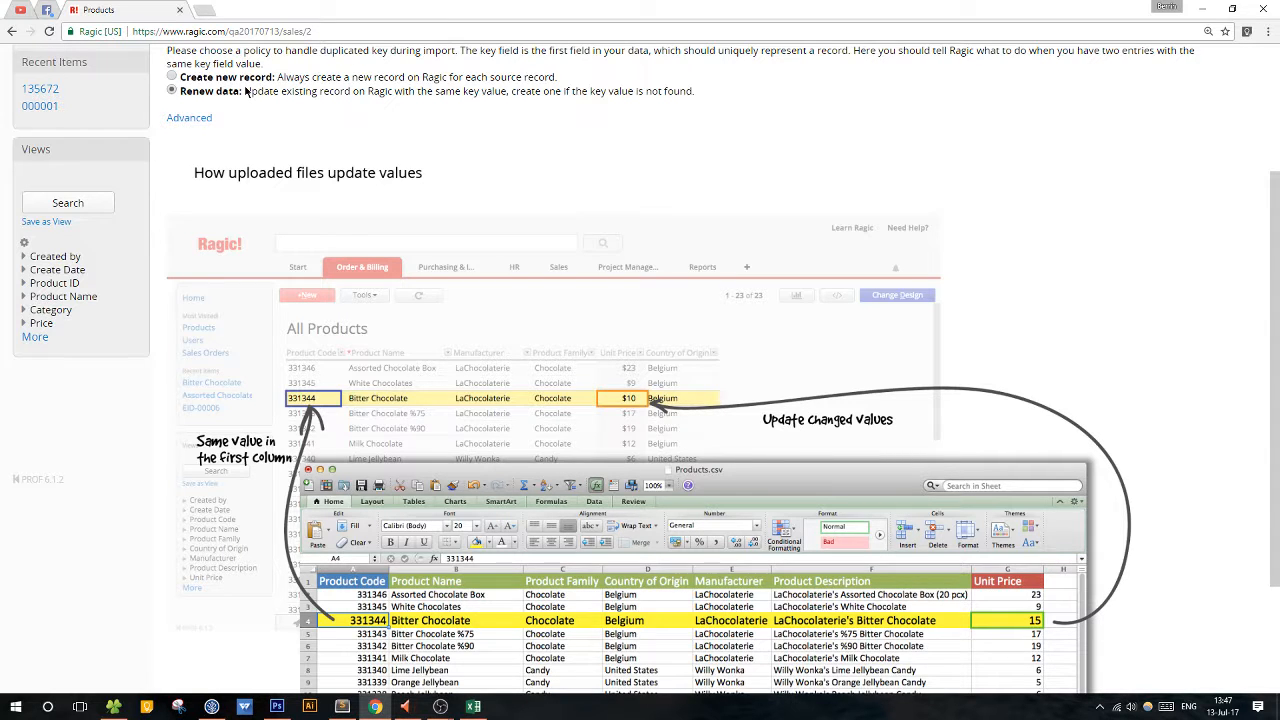
scroll(245, 91, "up", 2)
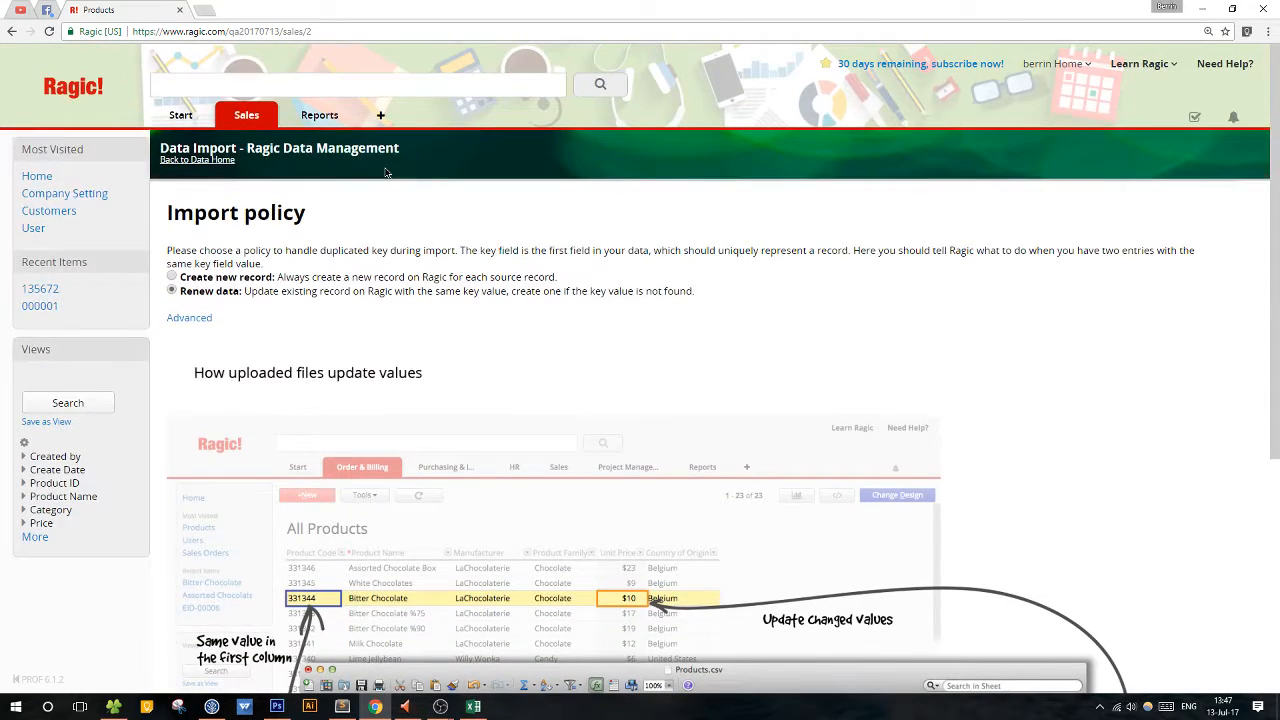
scroll(385, 172, "down", 1)
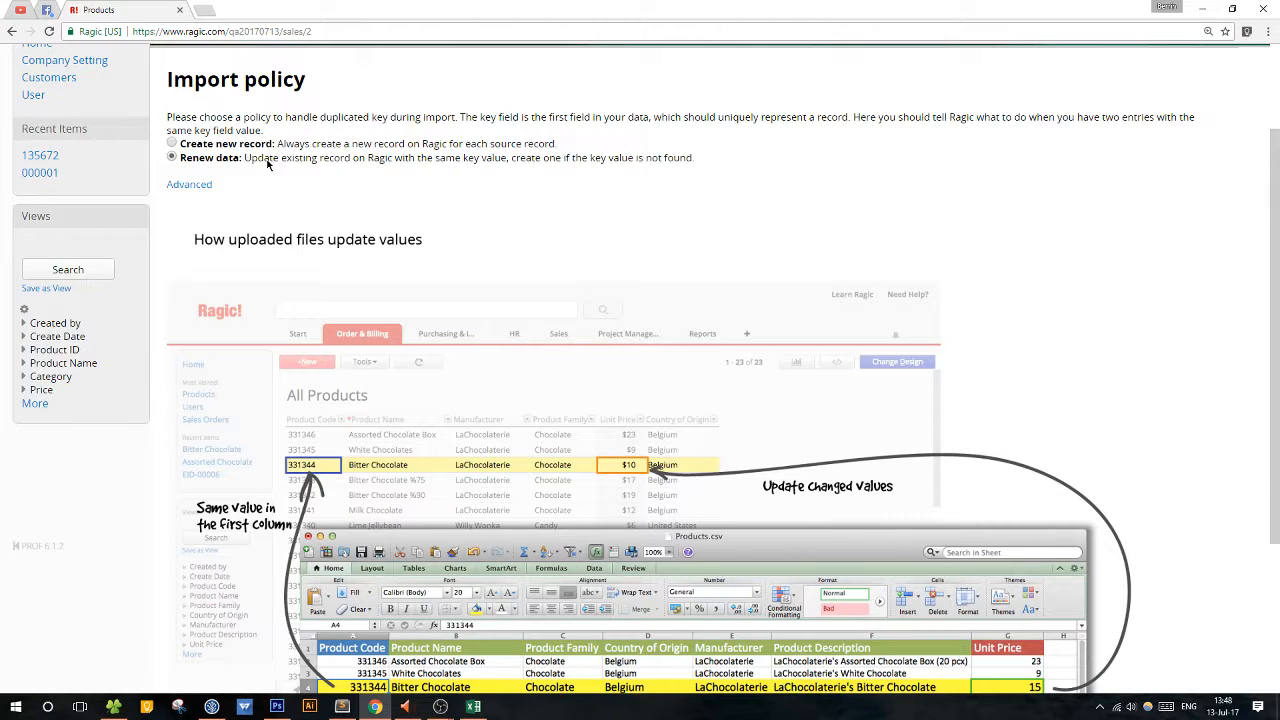
scroll(281, 257, "down", 3)
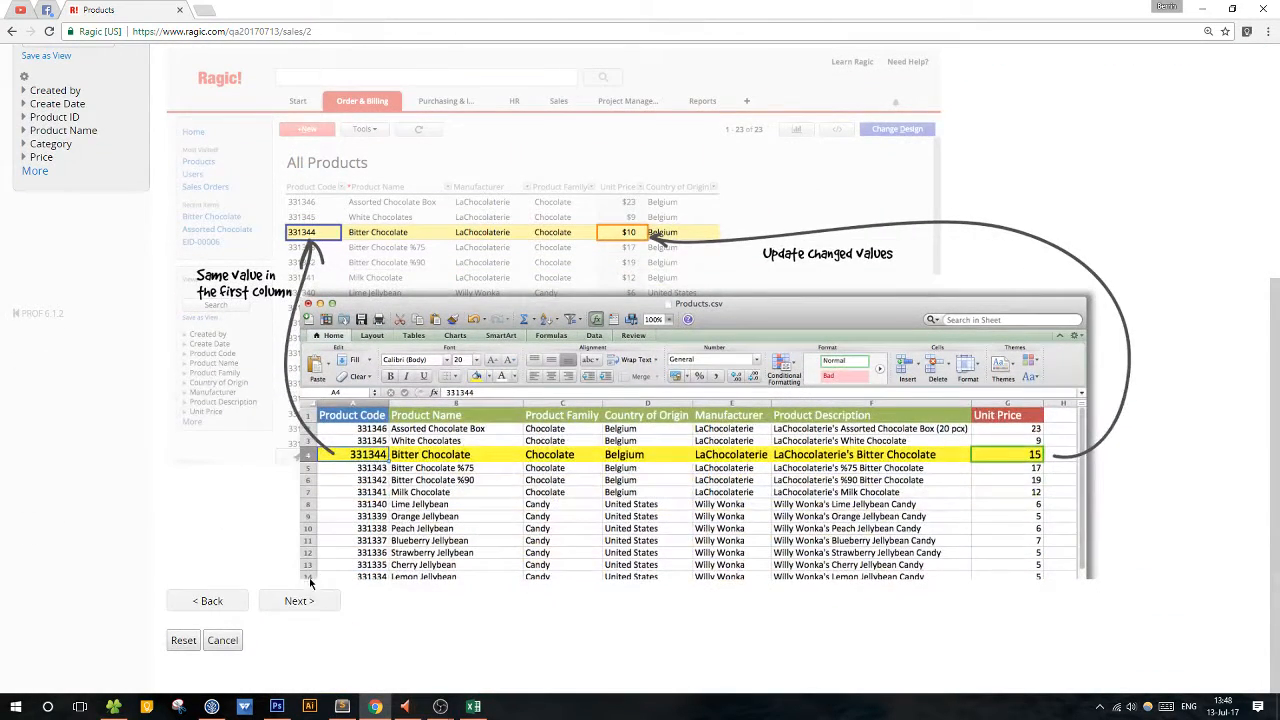
Keep the Renew data policy, import the product data, and follow the link to the imported Products sheet.
left_click(303, 602)
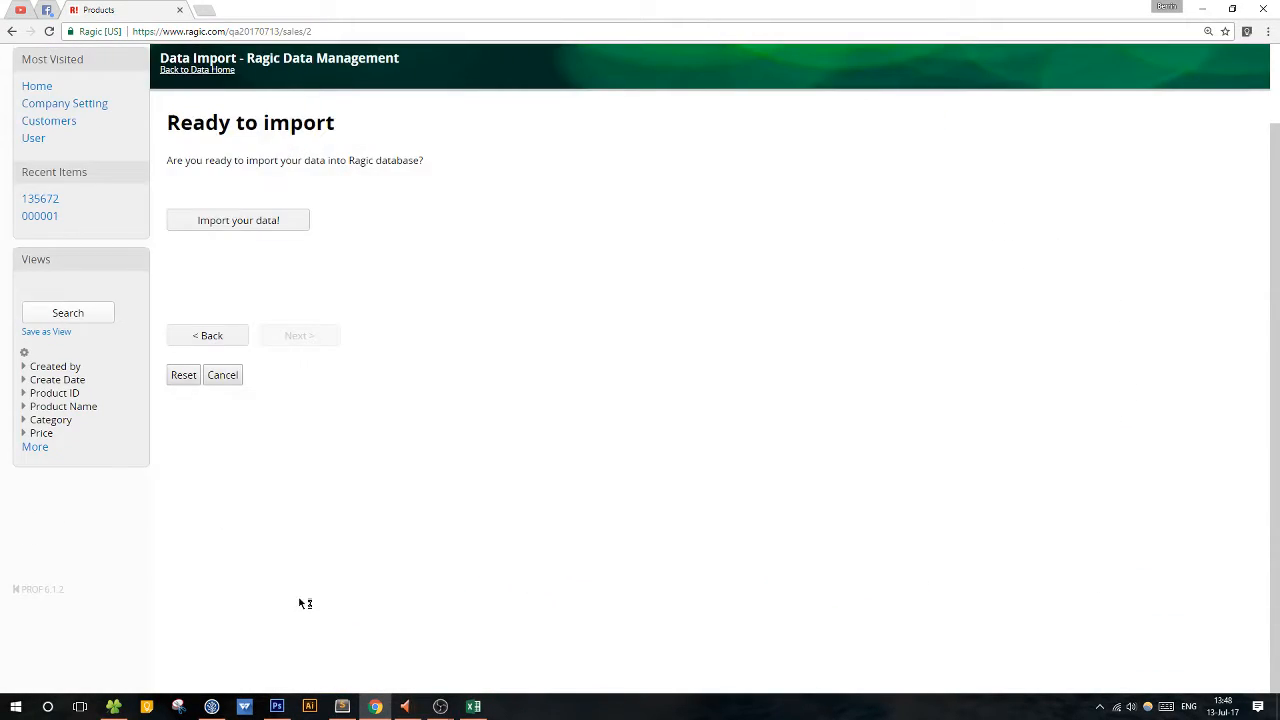
left_click(271, 227)
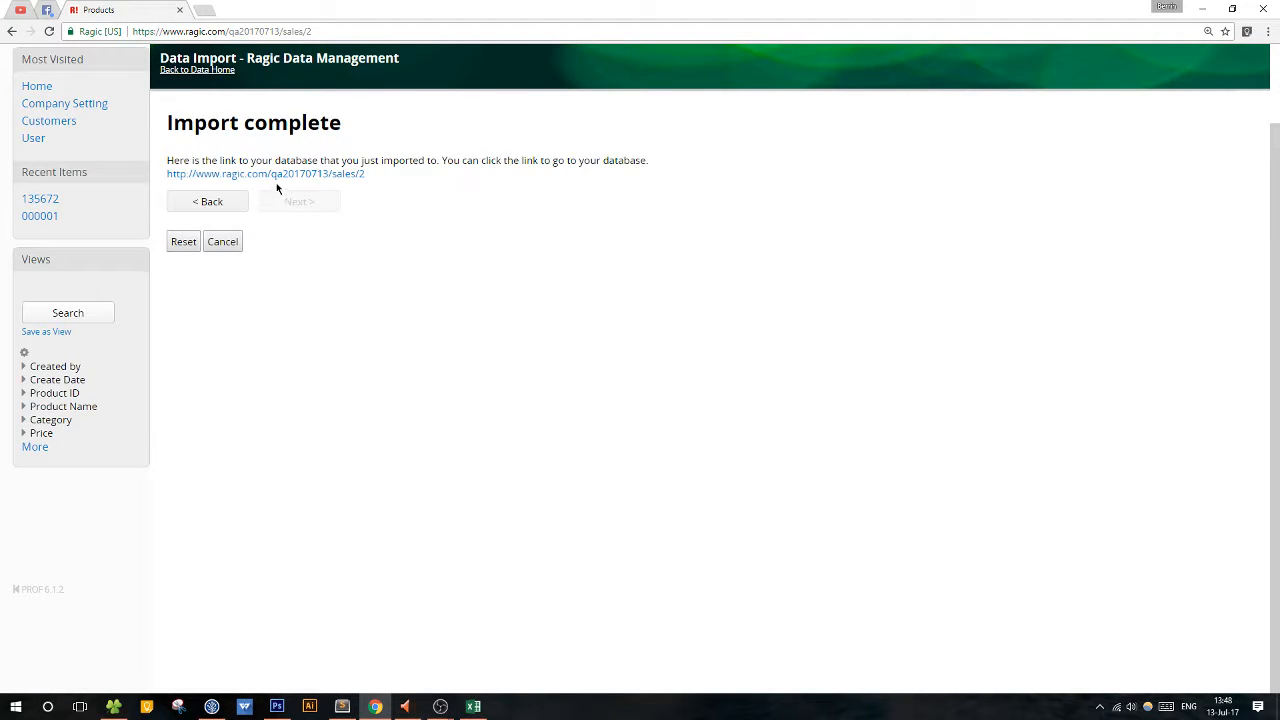
left_click(320, 178)
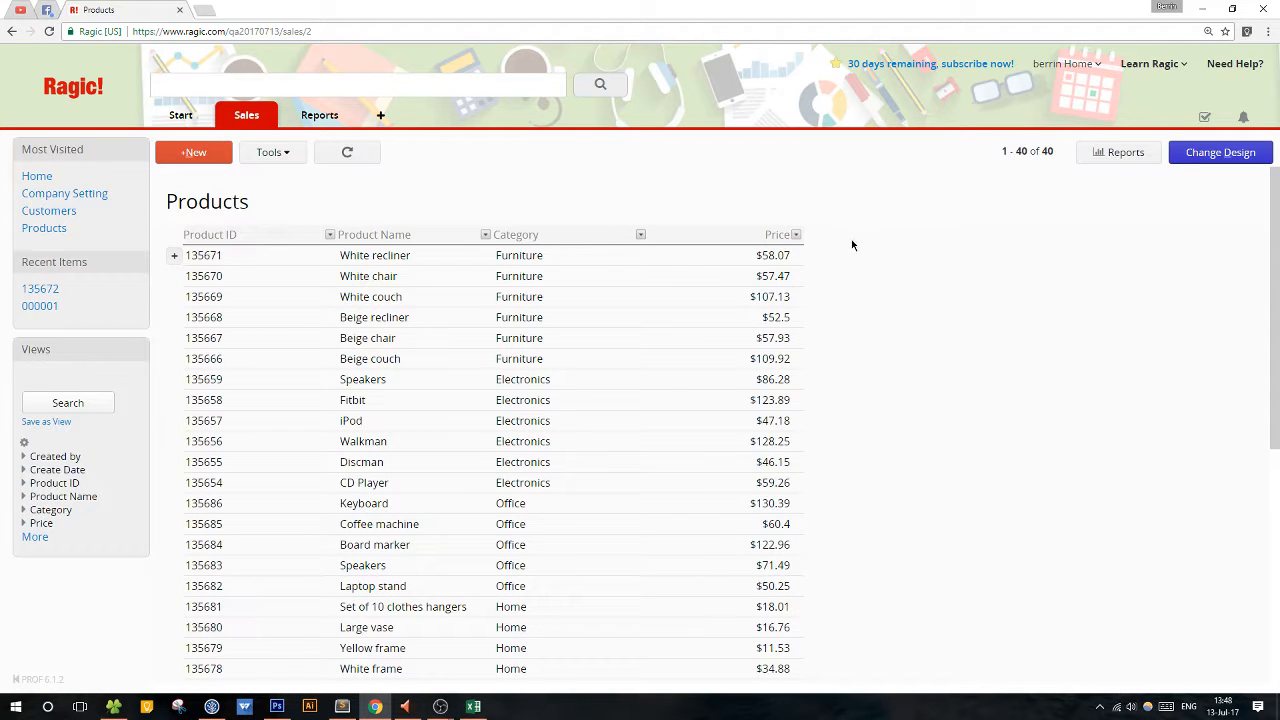
Look through the imported product list and view the White recliner and Fitbit records, returning to the listing after each.
scroll(900, 280, "down", 5)
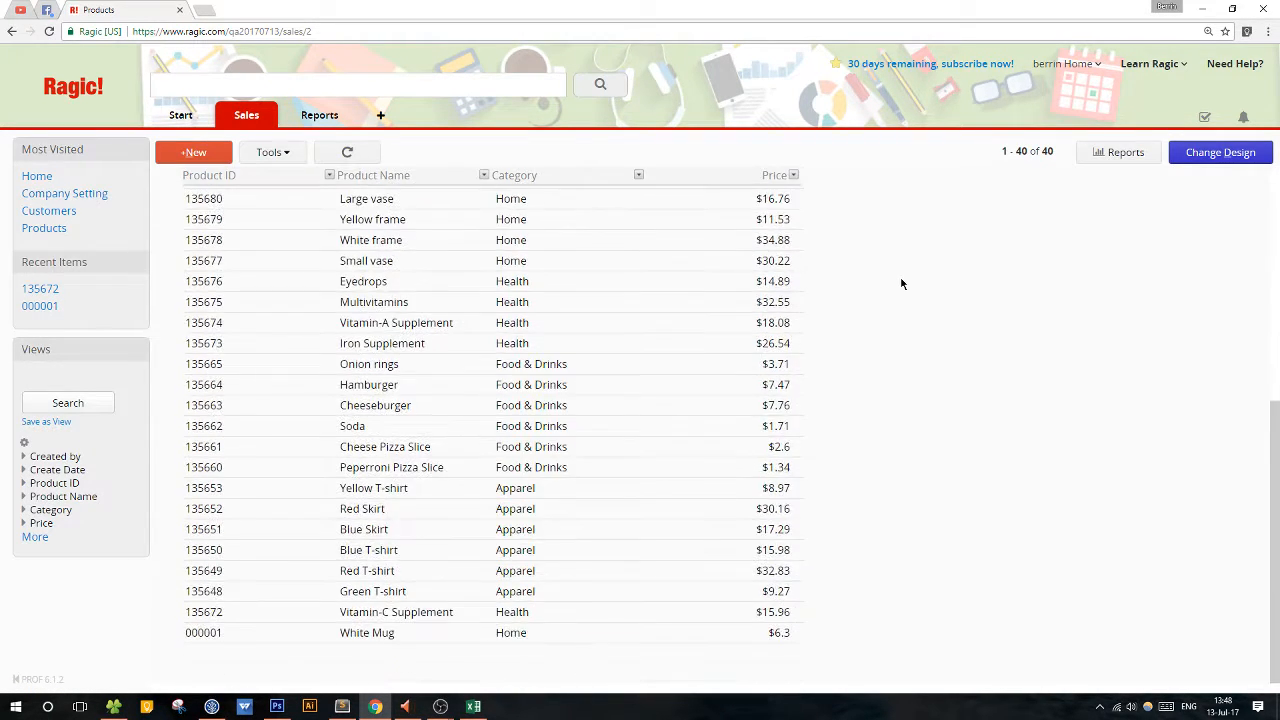
scroll(928, 292, "up", 6)
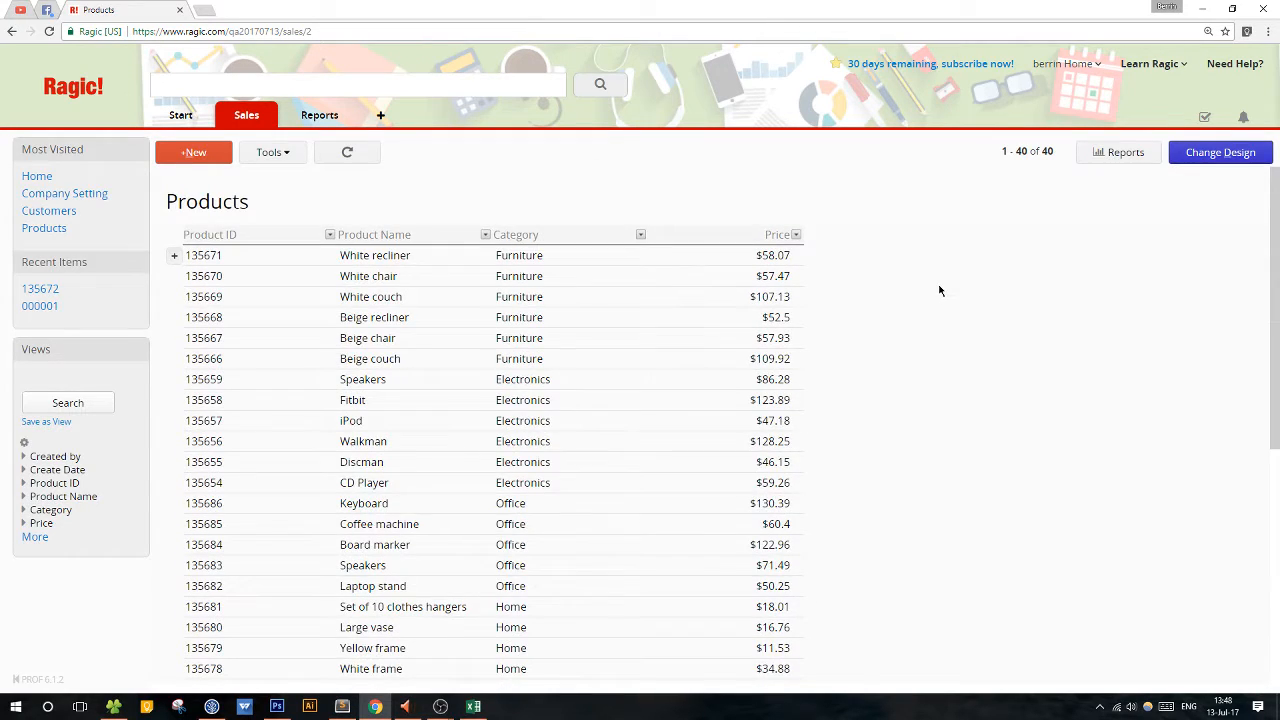
scroll(938, 290, "down", 5)
scroll(939, 290, "down", 1)
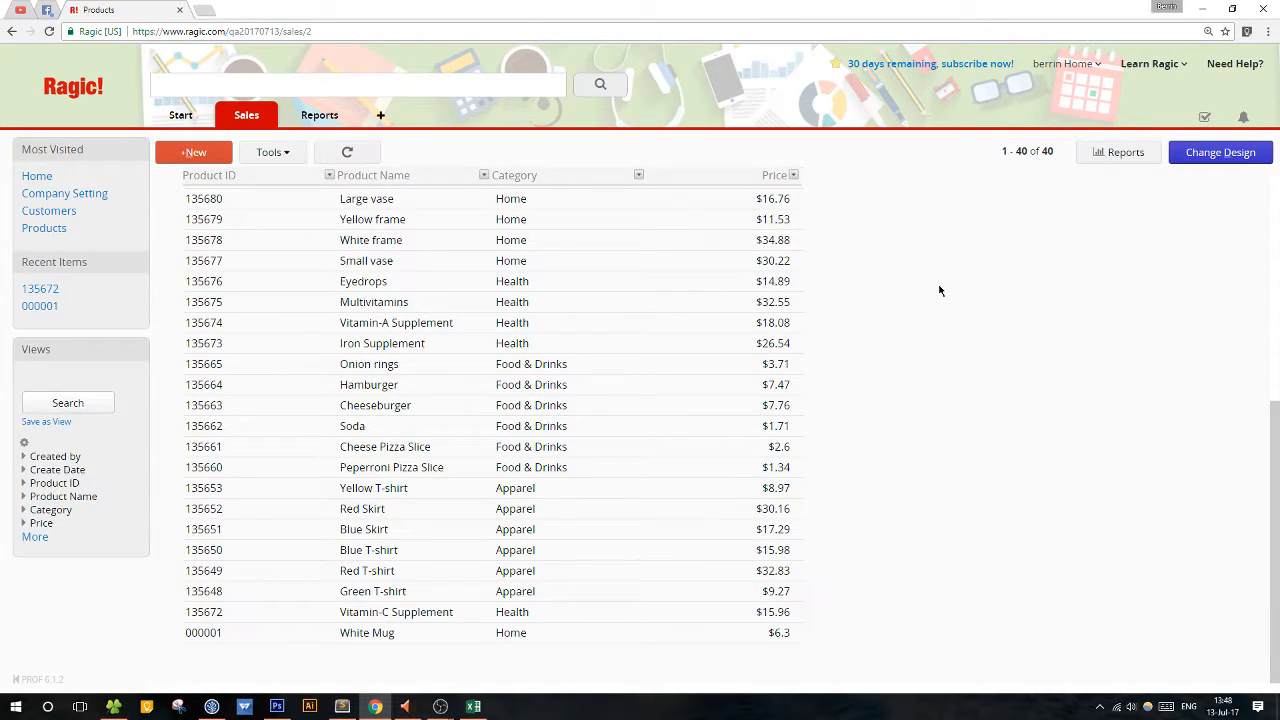
scroll(939, 290, "up", 6)
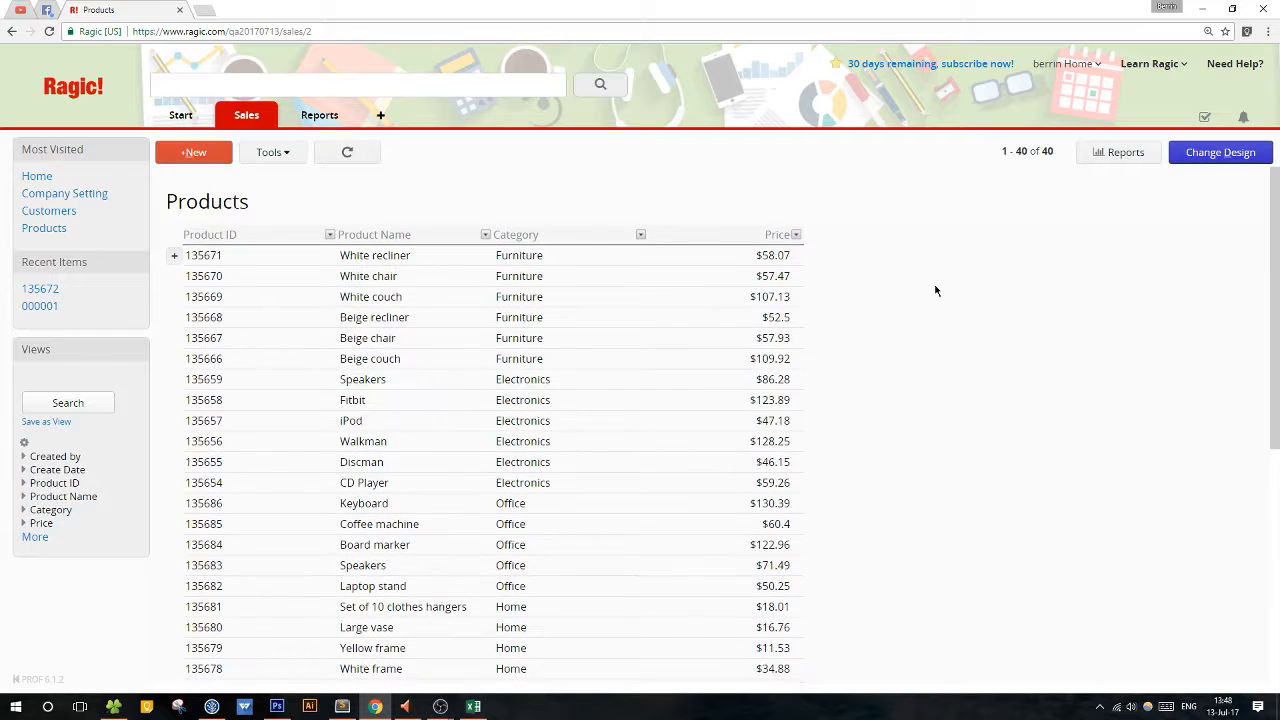
left_click(735, 275)
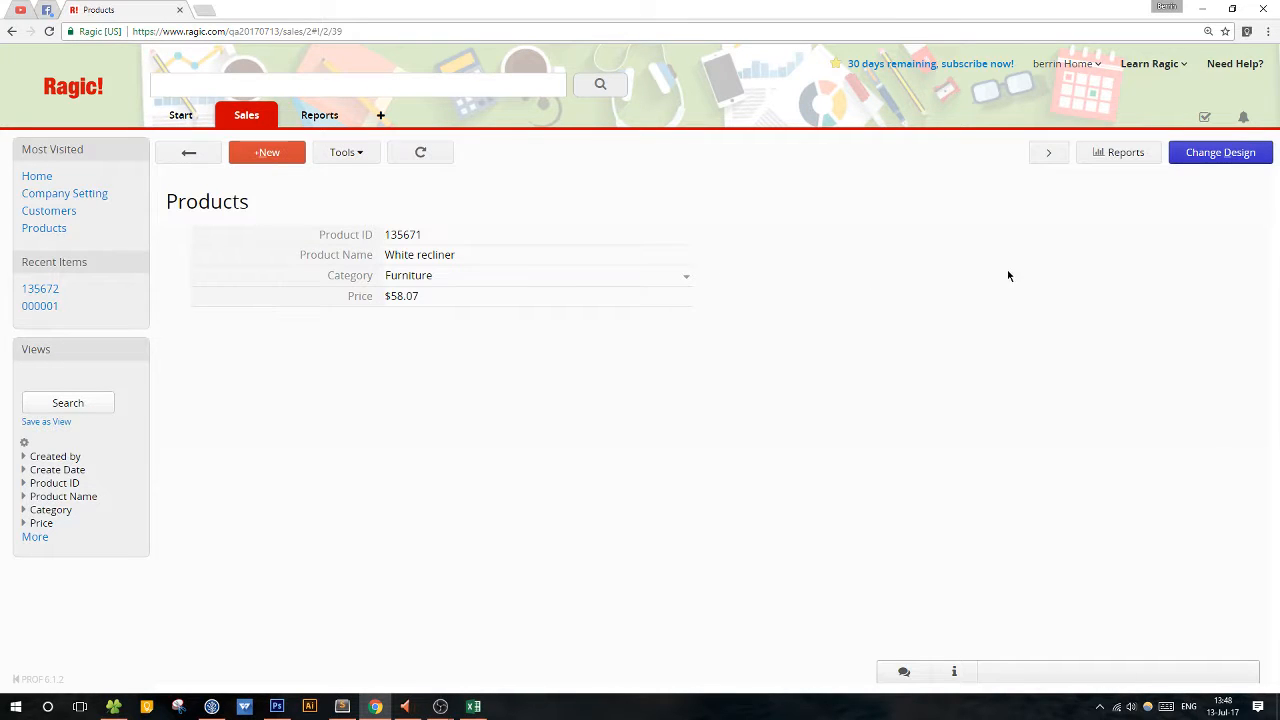
left_click(176, 160)
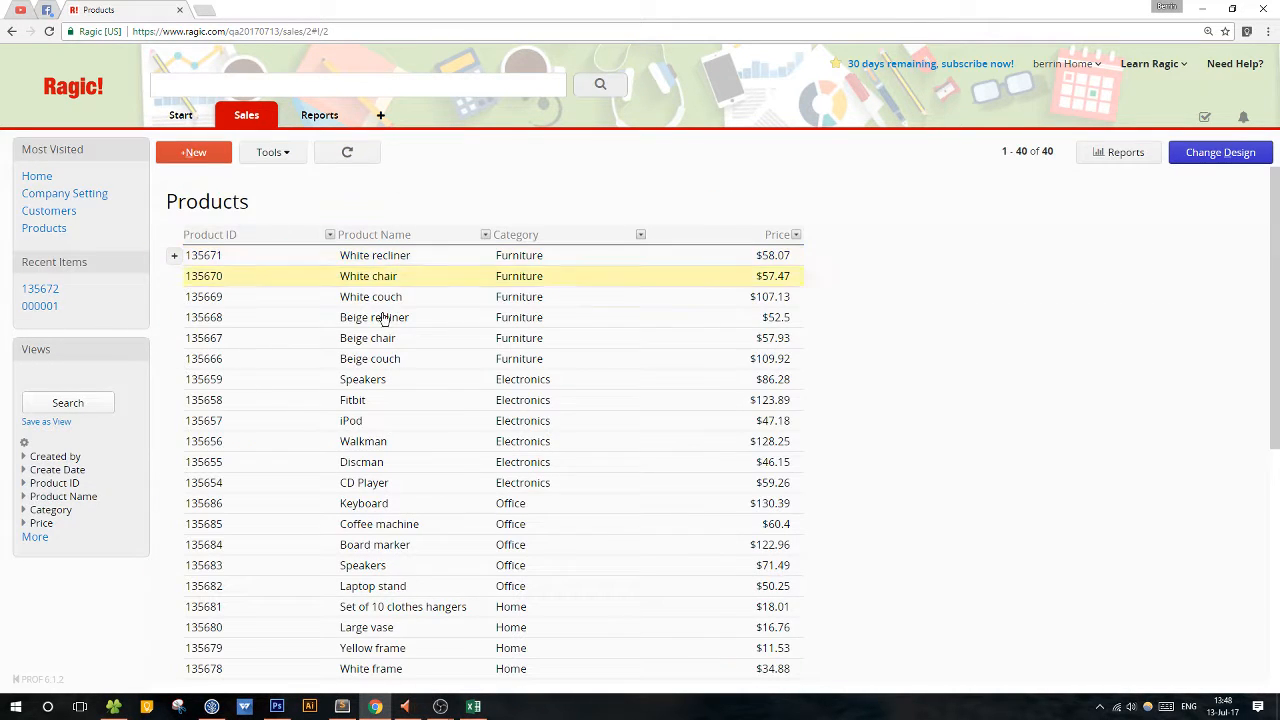
left_click(414, 406)
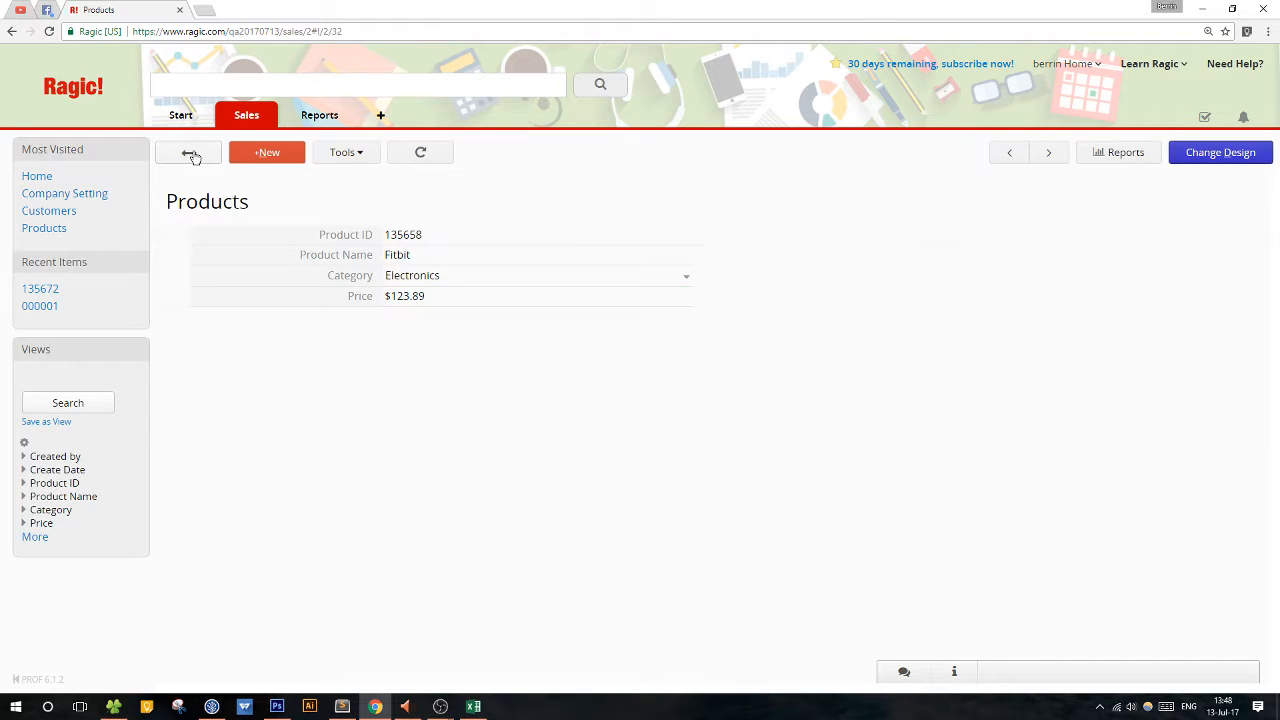
left_click(187, 157)
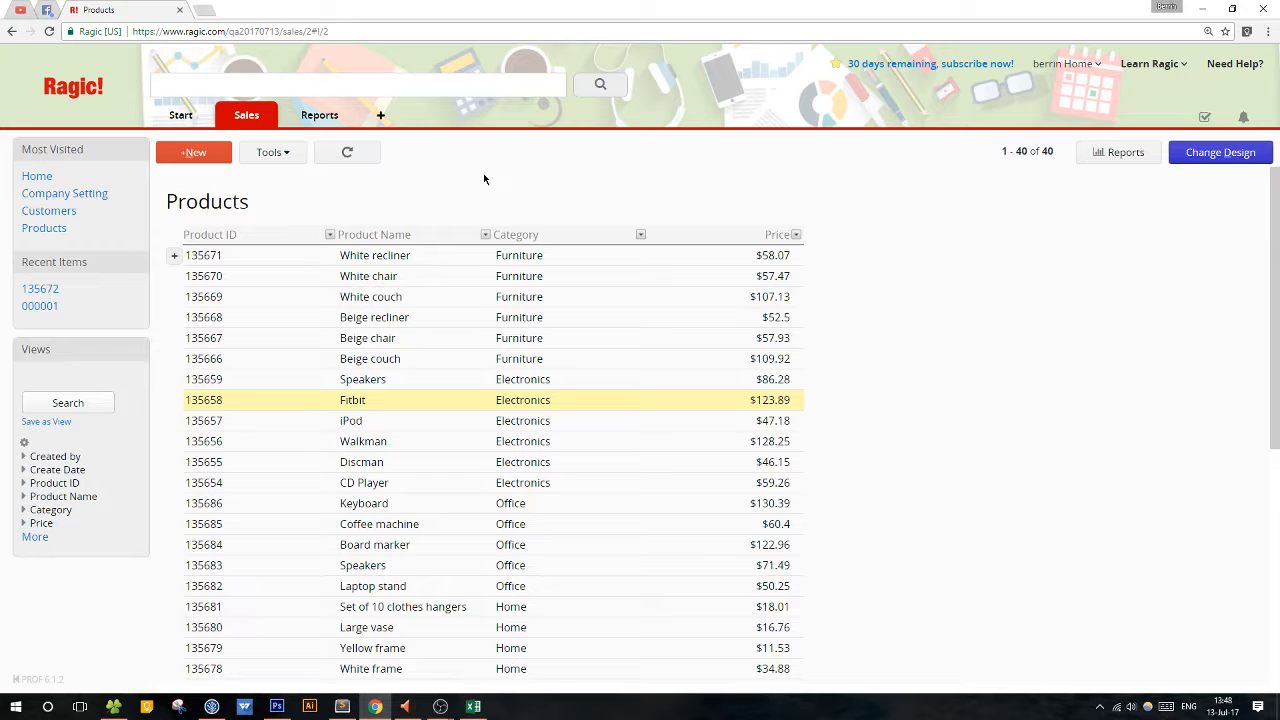
View the White recliner record again, return to the listing, and compare it with the product CSV in Excel before switching back to Ragic.
scroll(466, 182, "down", 2)
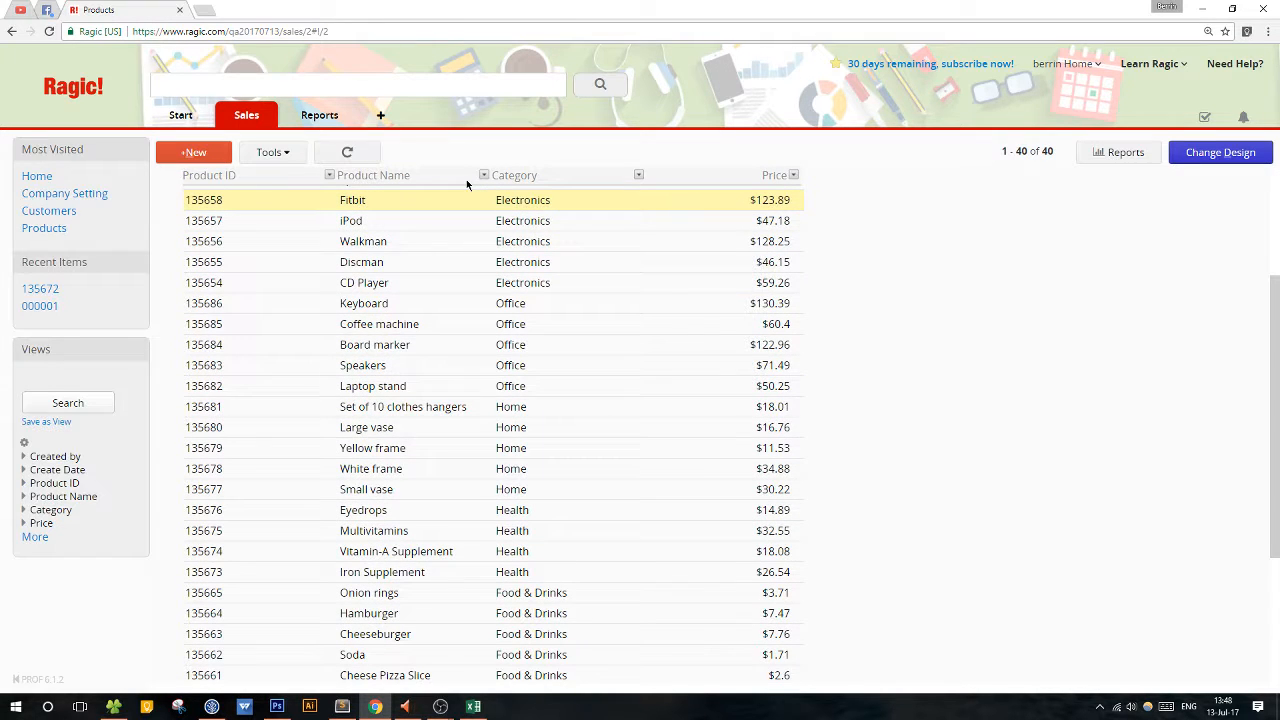
scroll(466, 180, "up", 2)
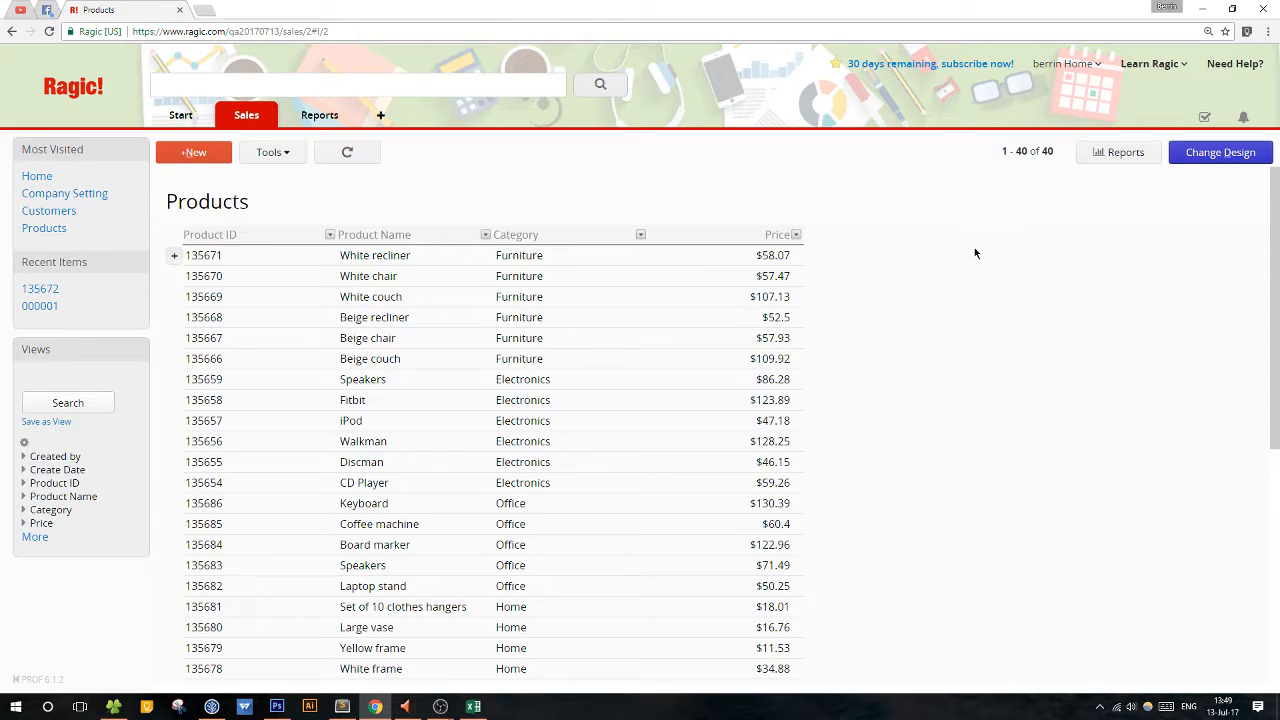
left_click(651, 255)
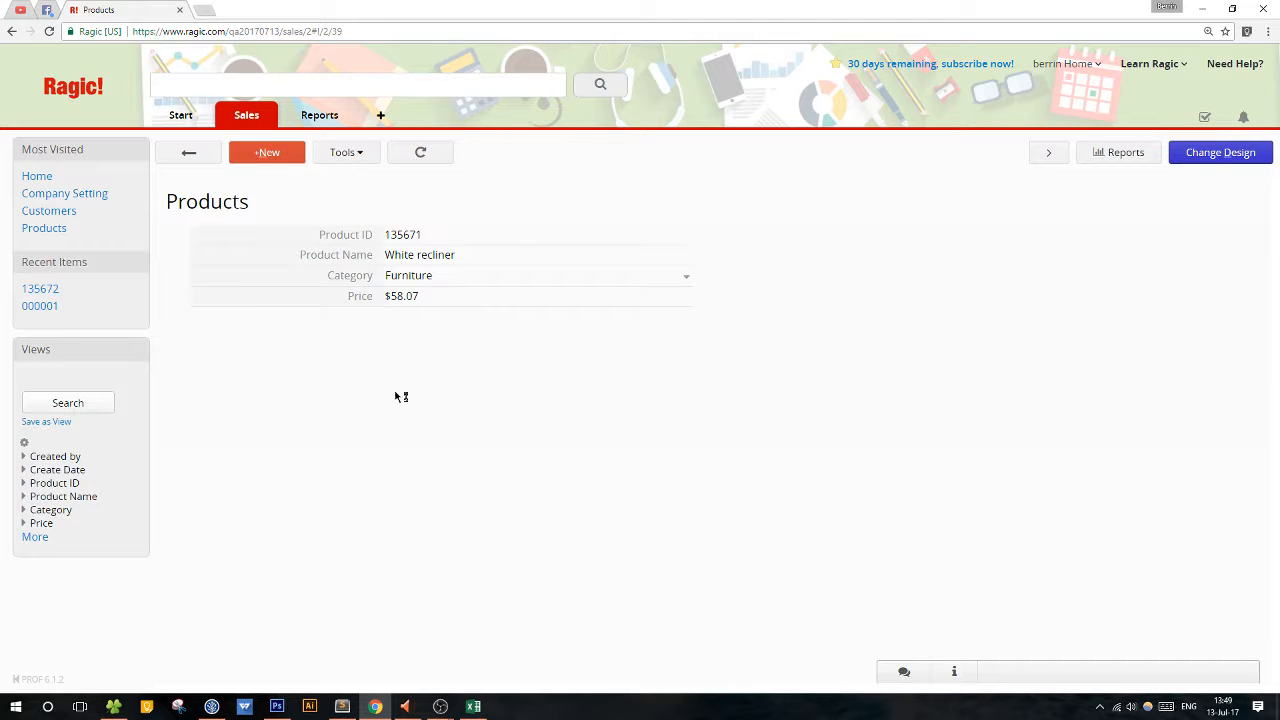
left_click(187, 153)
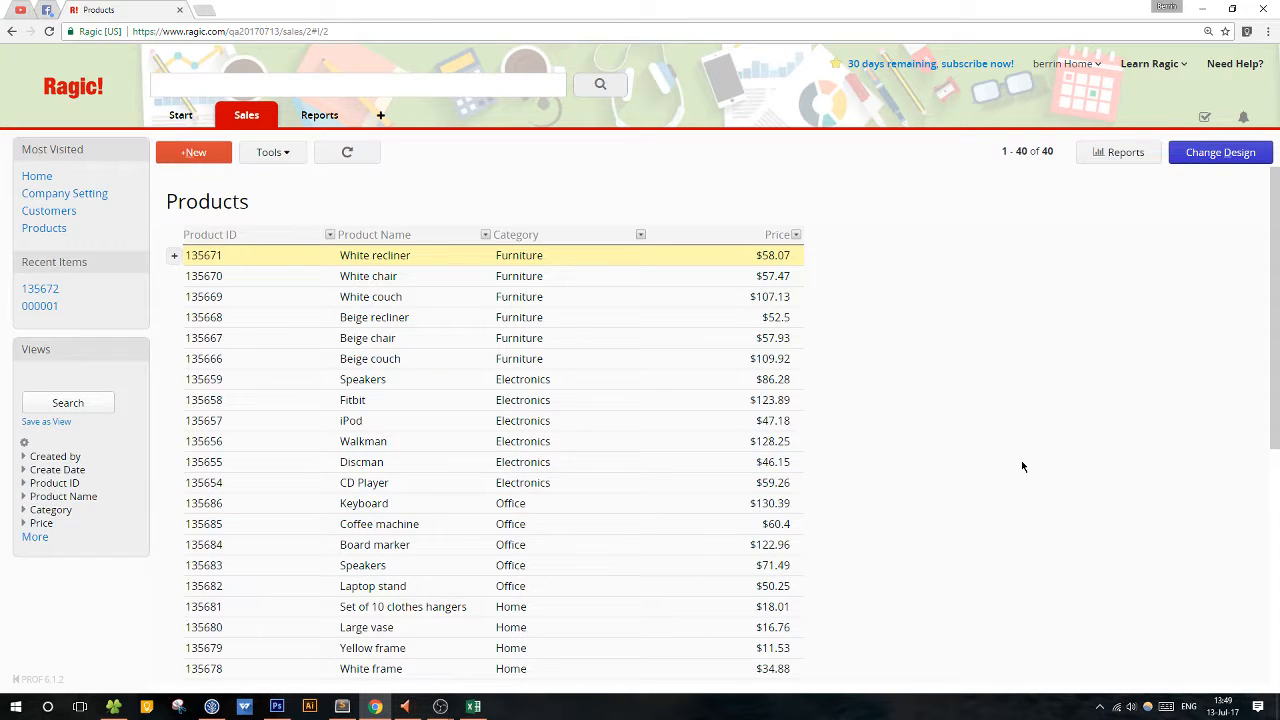
left_click(484, 706)
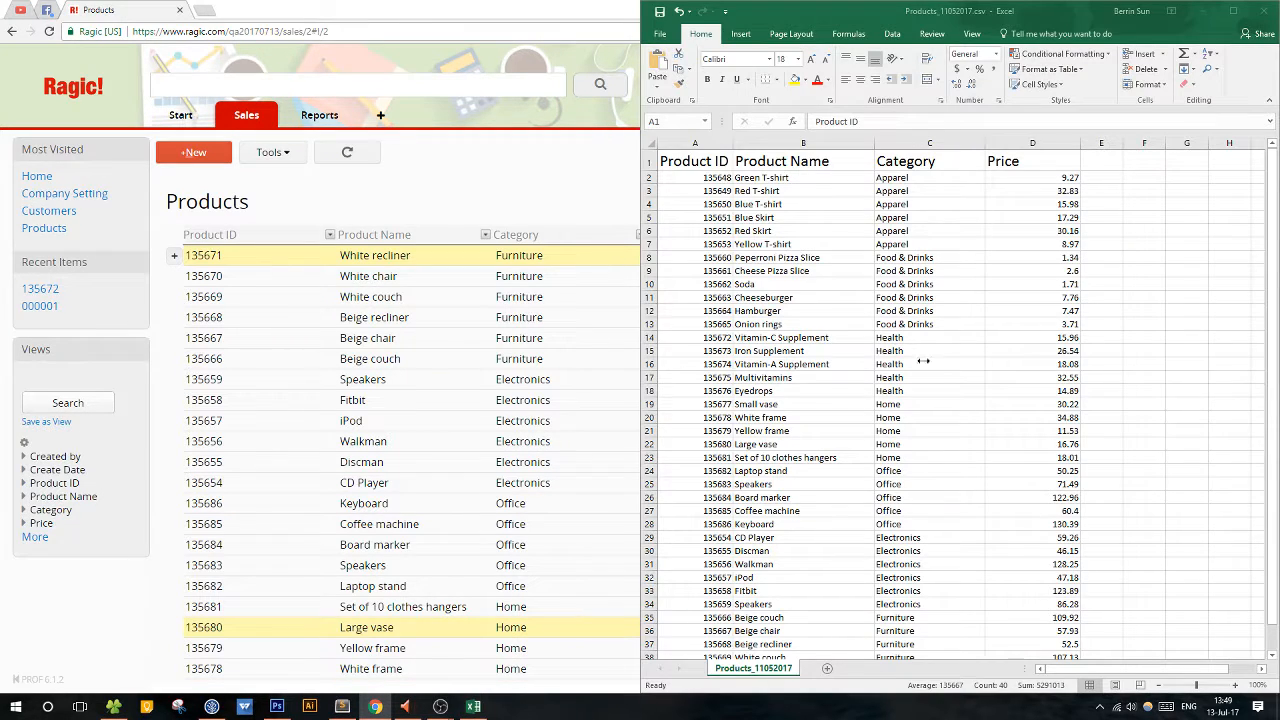
left_click(570, 205)
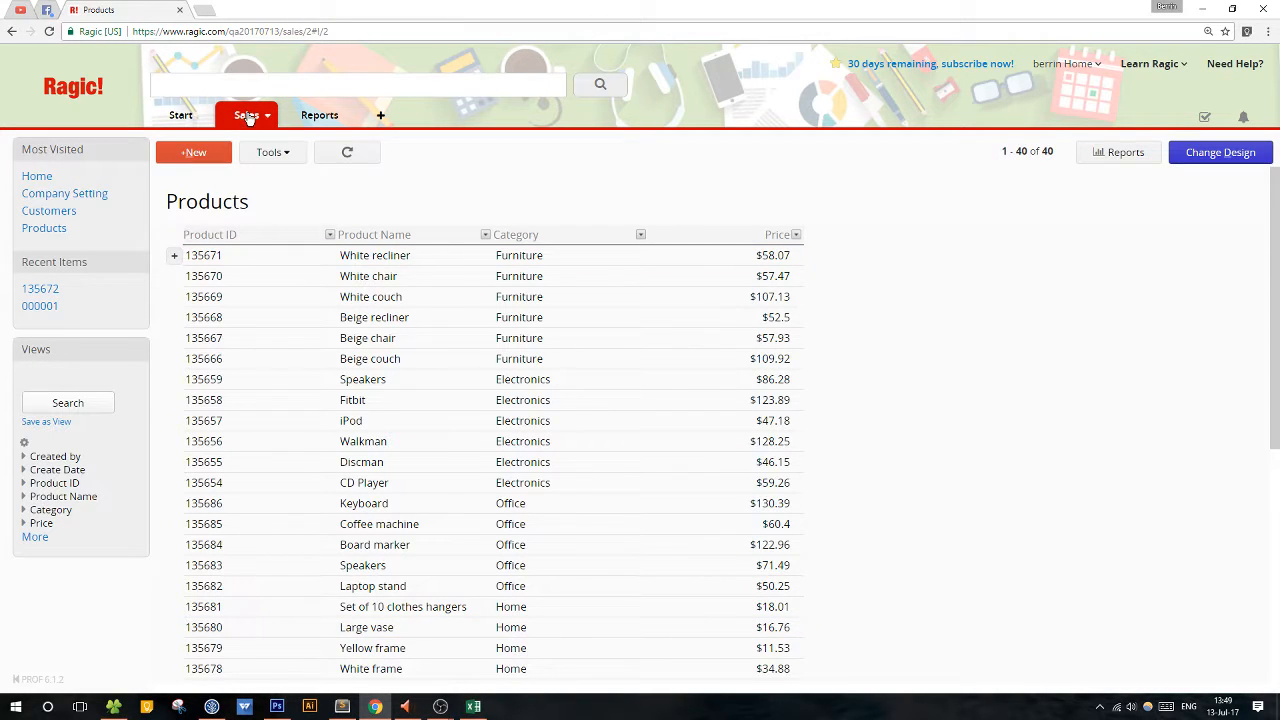
Open the Customers sheet, view the New York customer's record and its VIP options, return to the listing, and check which sheets Sales contains.
mouse_move(249, 117)
left_click(263, 151)
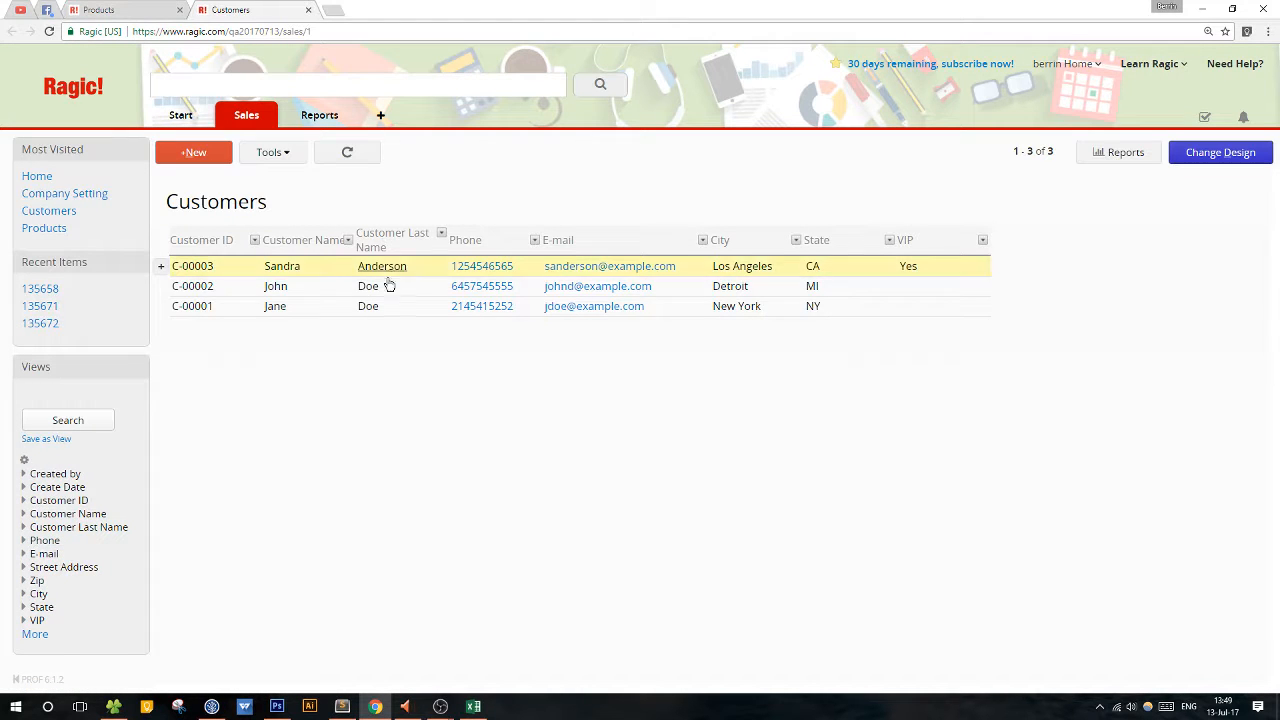
left_click(320, 306)
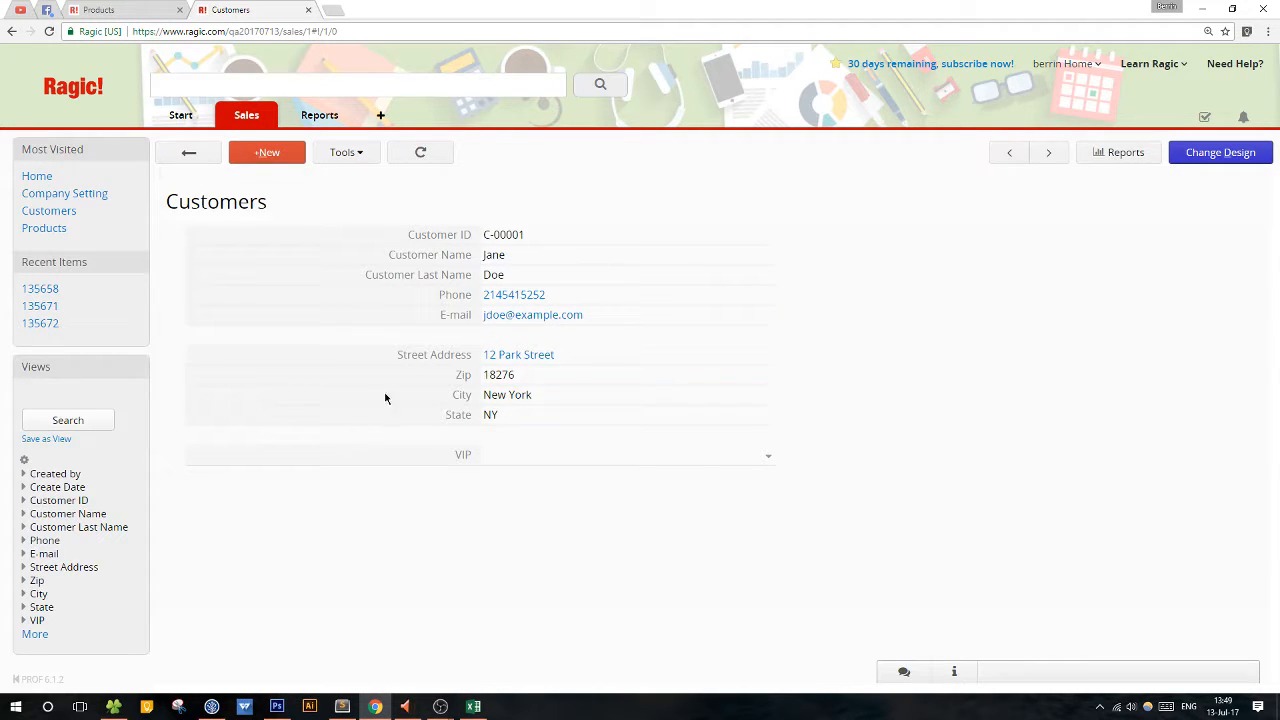
left_click(614, 455)
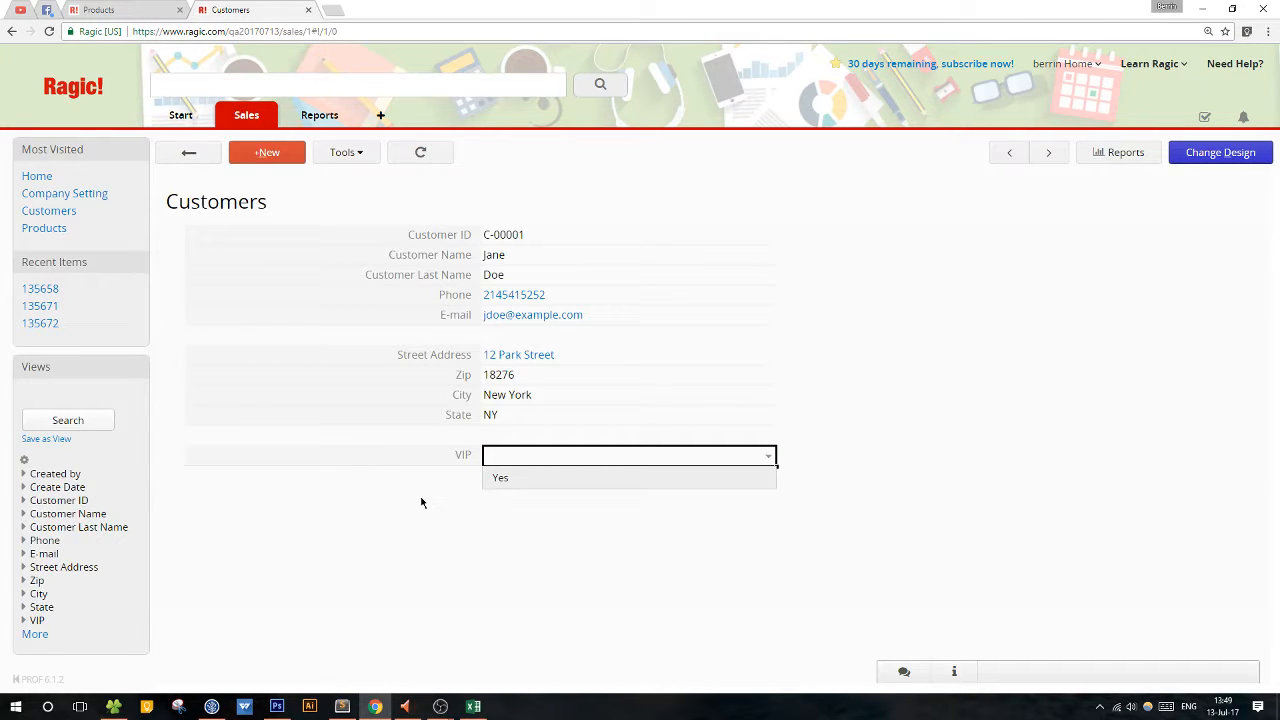
left_click(181, 157)
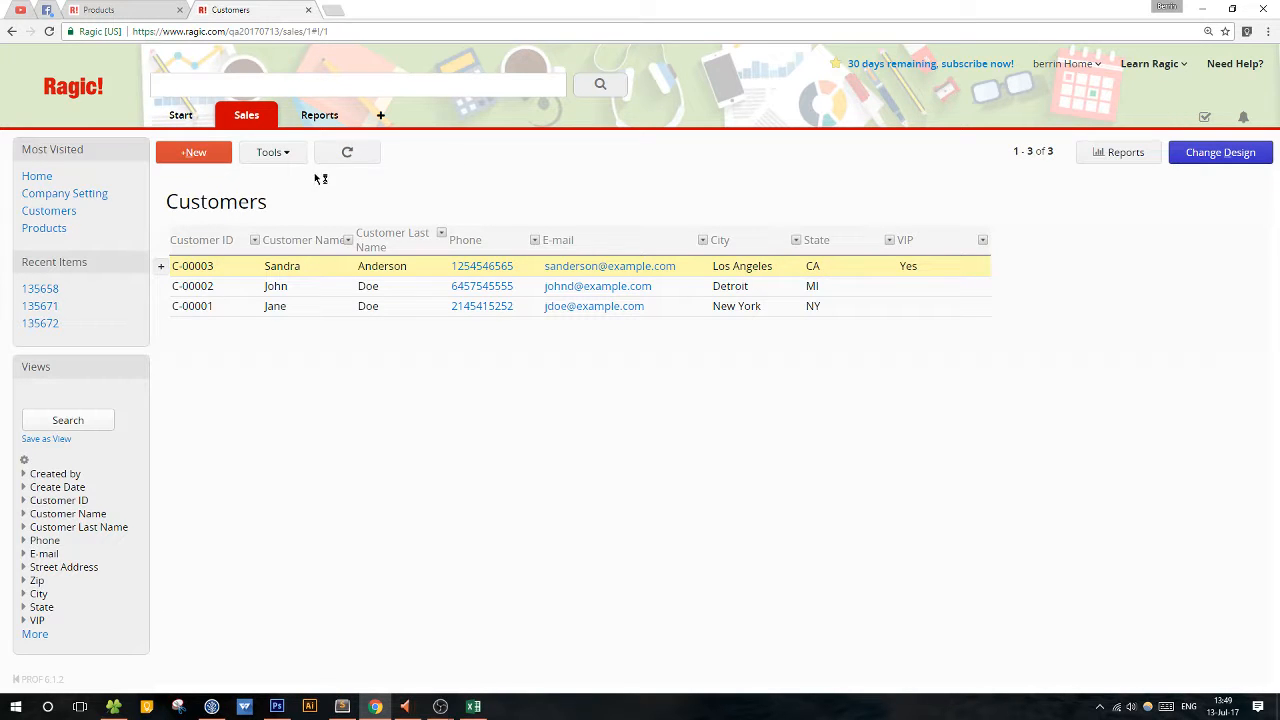
left_click(249, 124)
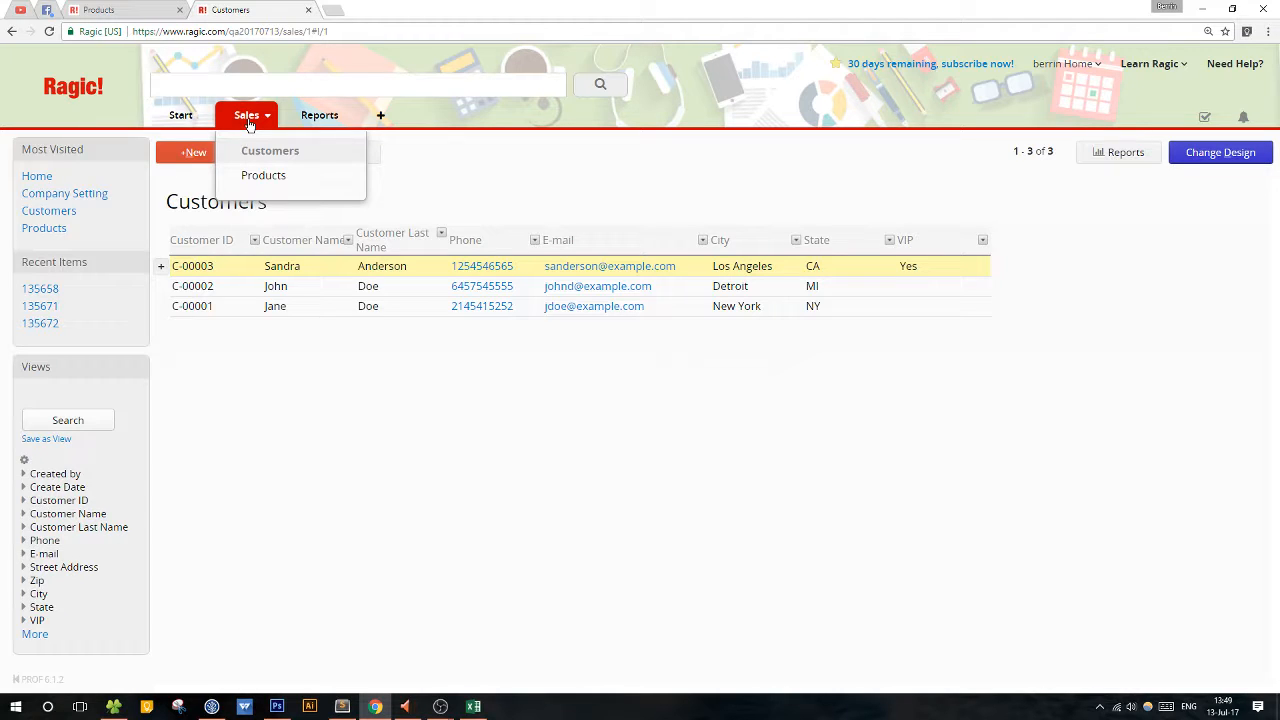
left_click(625, 228)
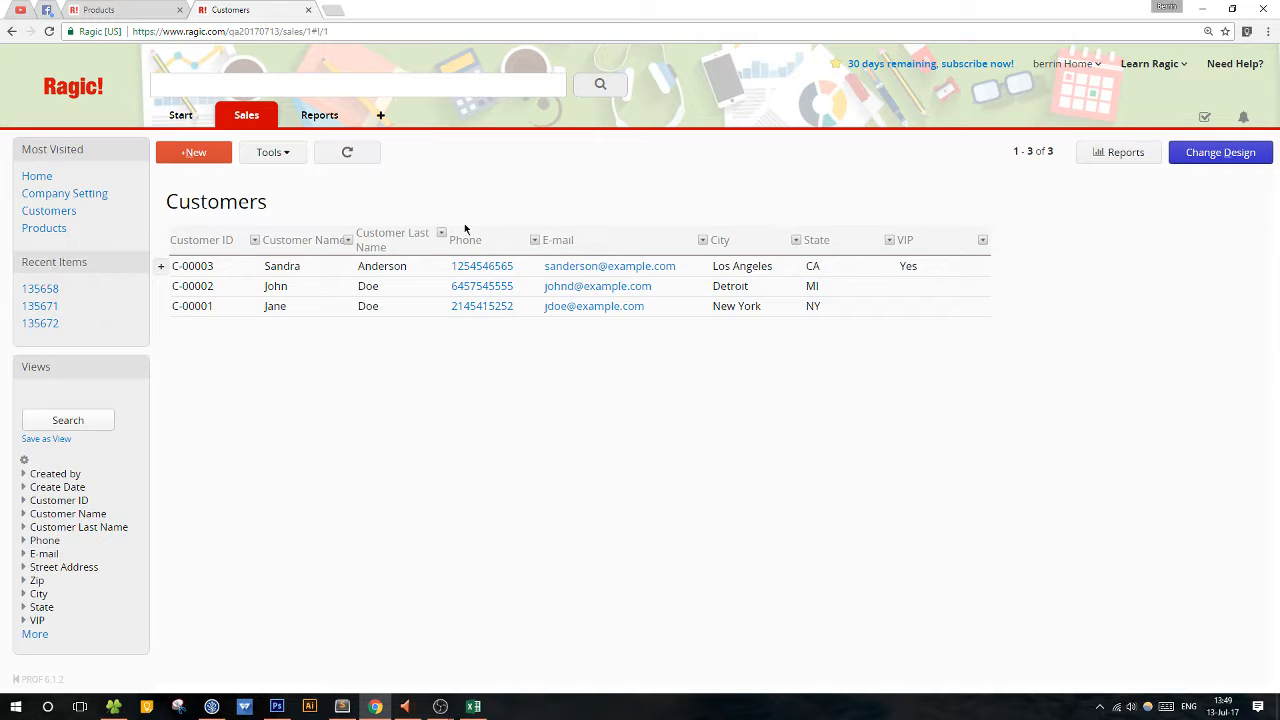
Create a new sheet named Sales Orders under Sales with the Internal Bulletin access right.
left_click(267, 120)
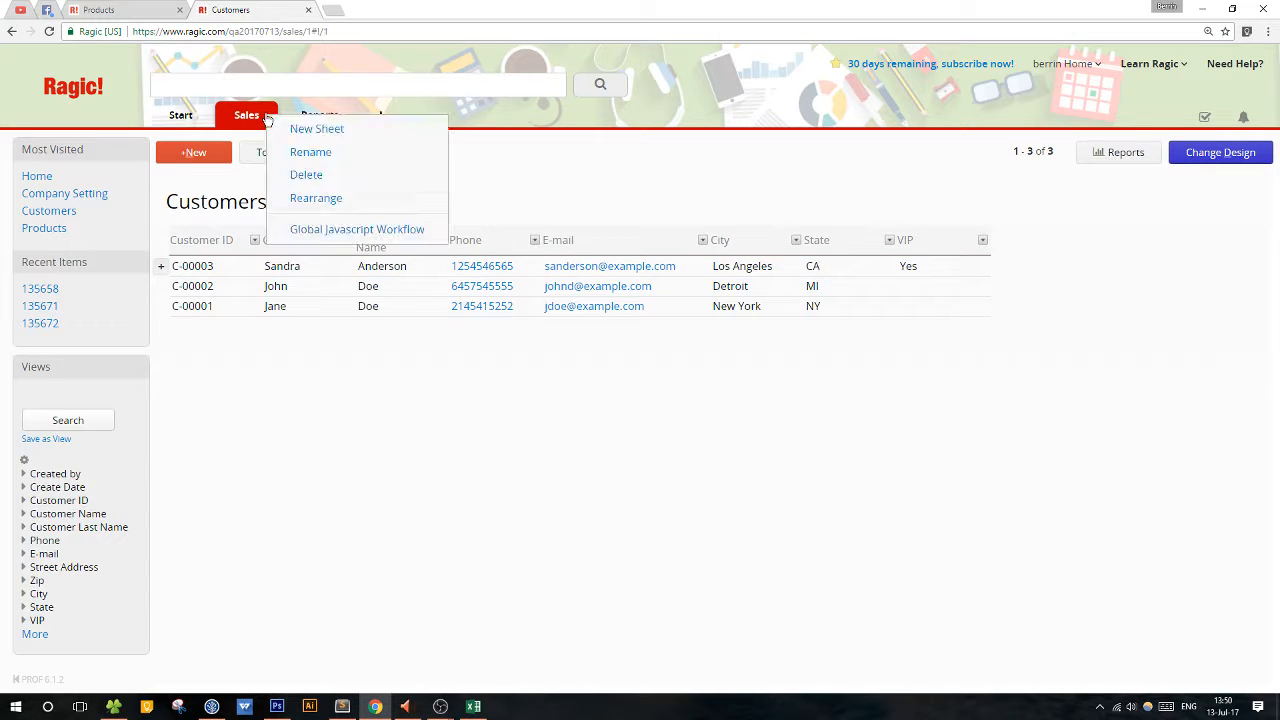
left_click(298, 129)
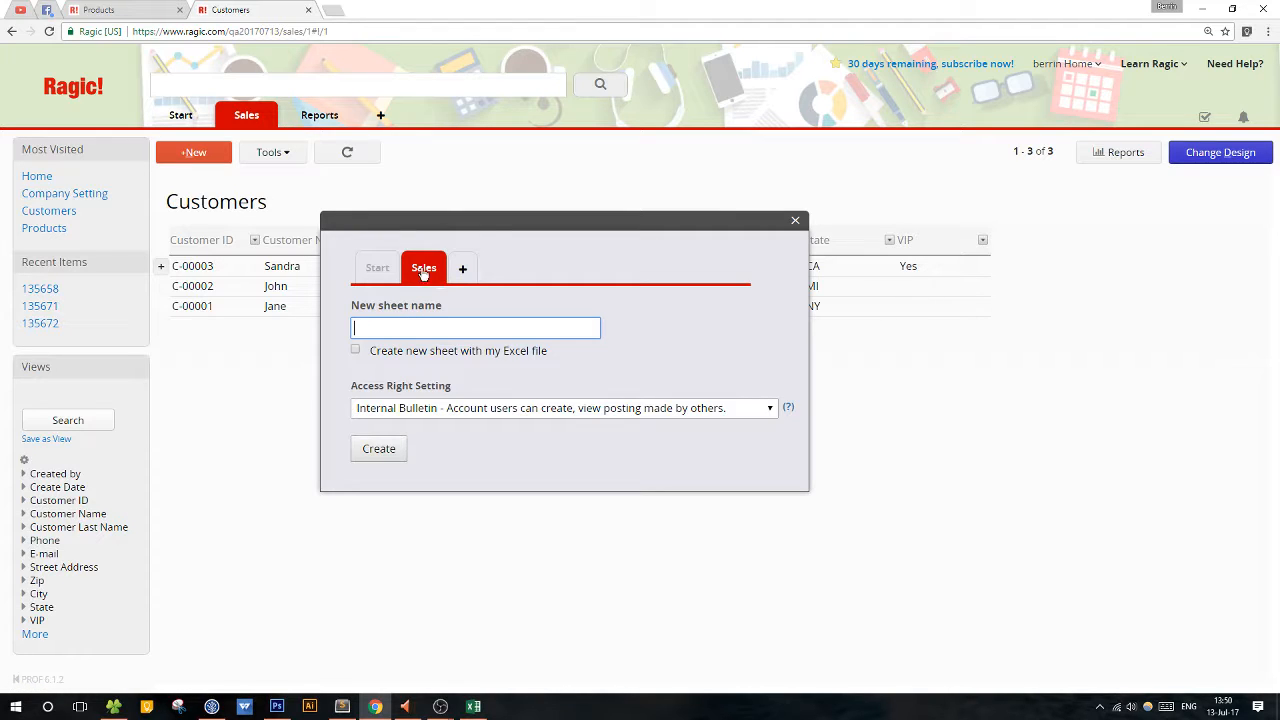
type("Sales Orders")
left_click(368, 450)
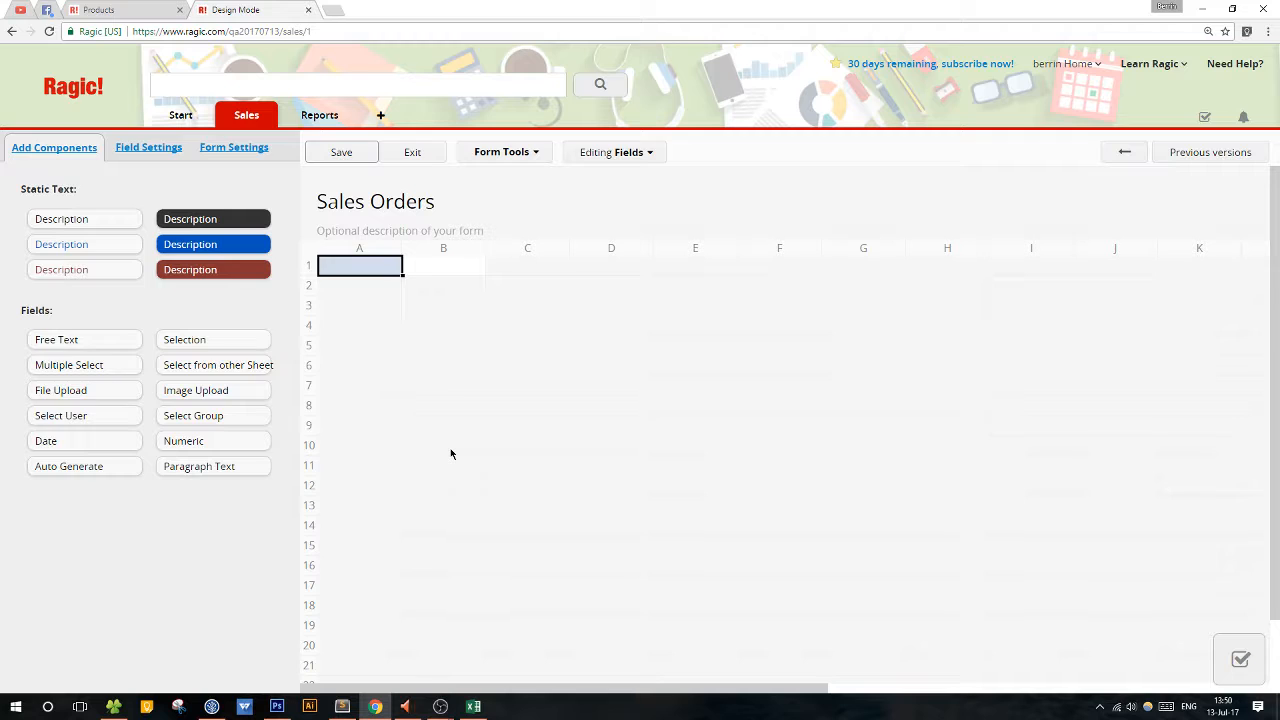
Add an SO# field and below it an SO Date field that defaults to the create date ($DATE).
type("SO#")
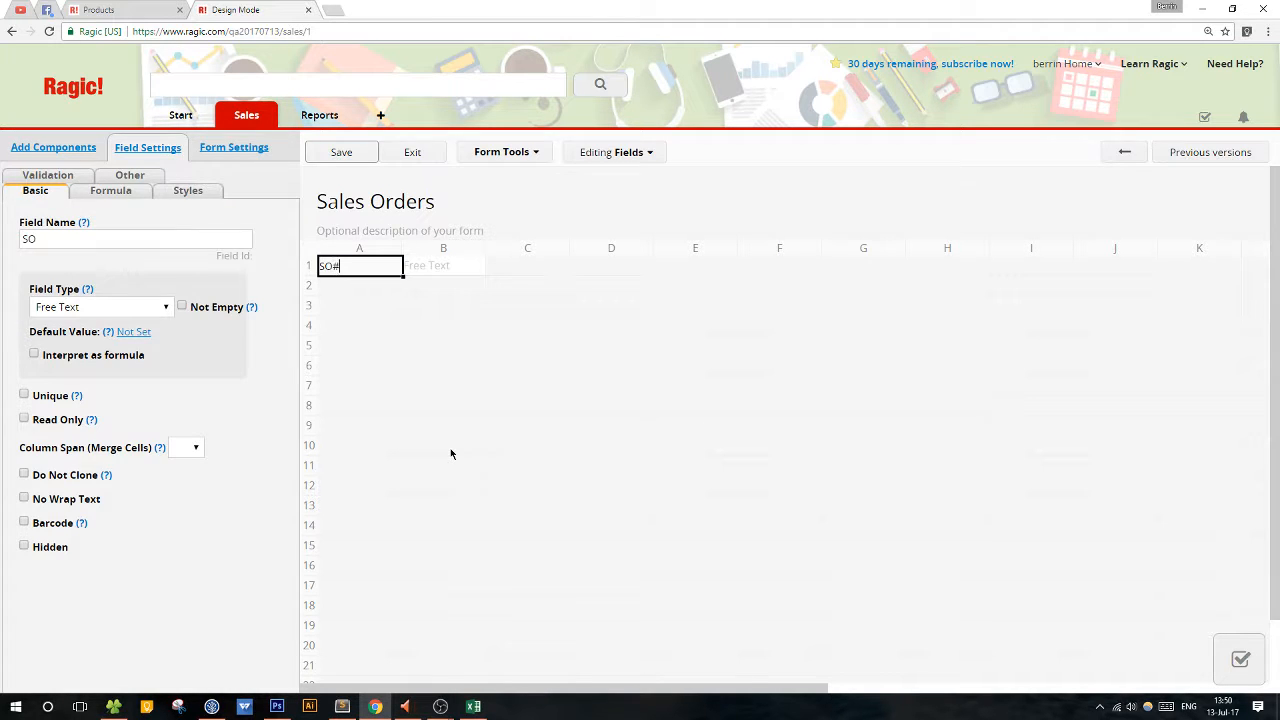
key("Return")
type("SO Date")
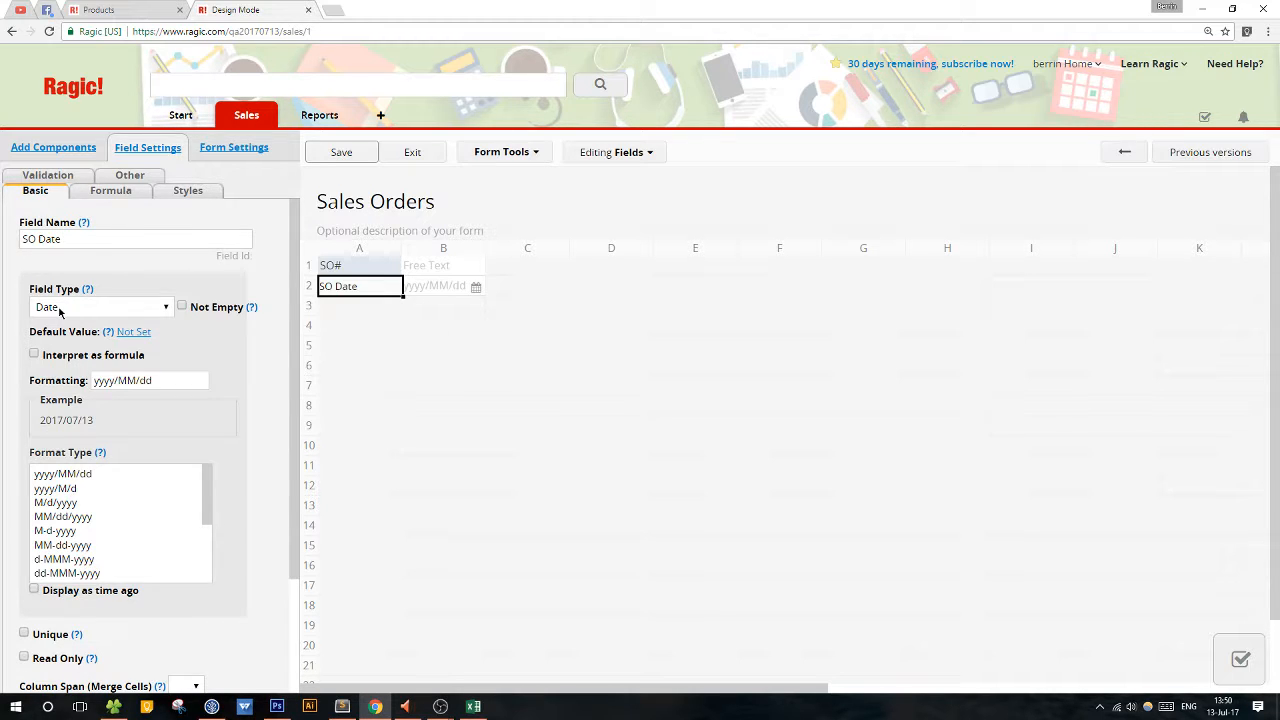
left_click(131, 332)
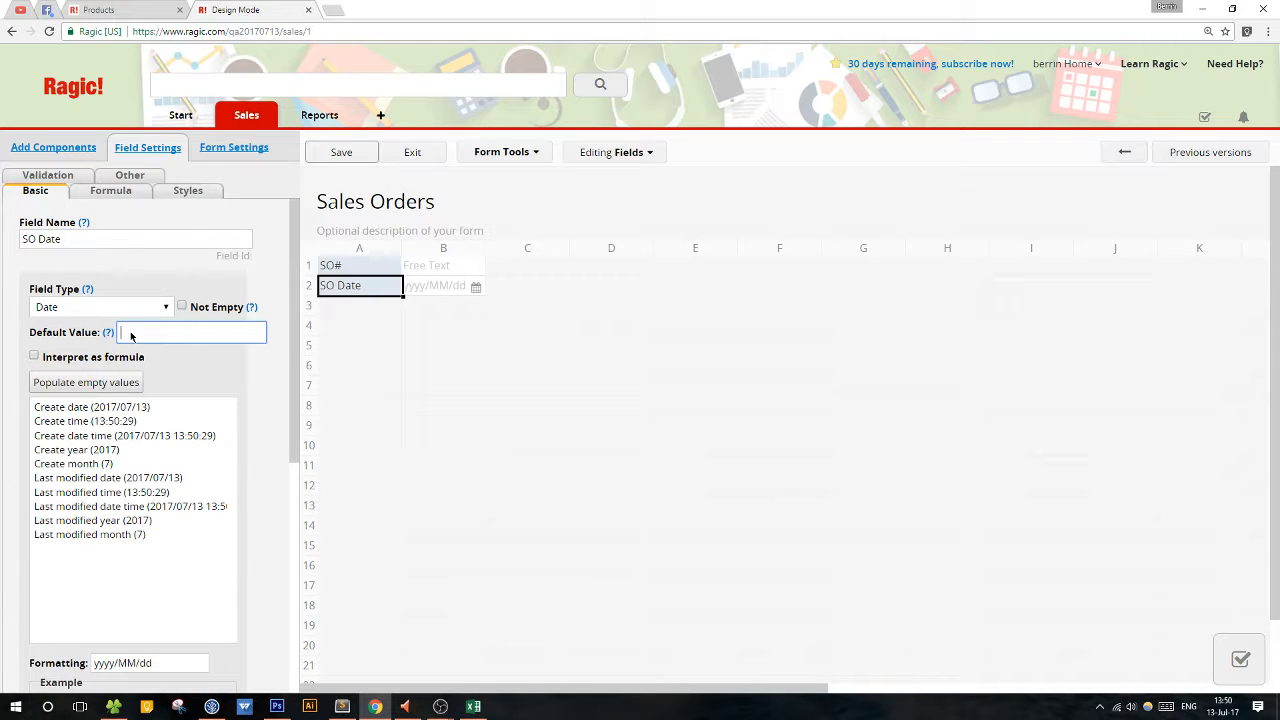
left_click(116, 409)
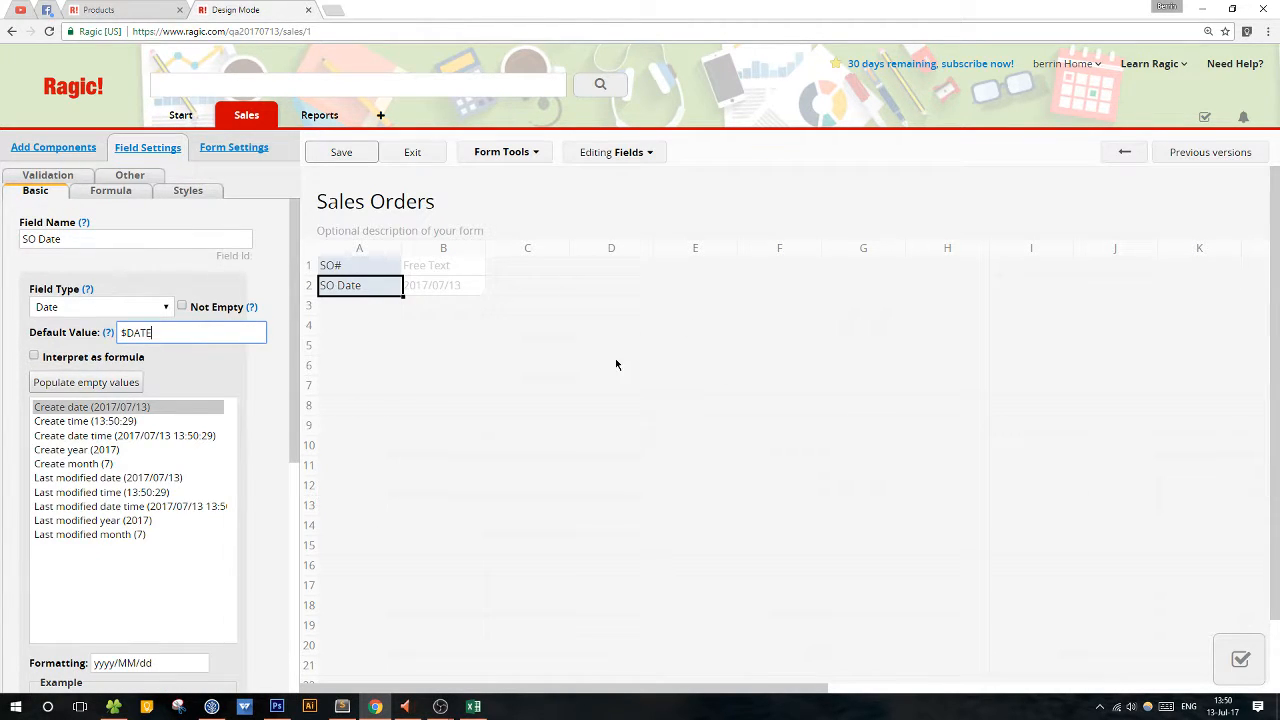
Make SO# an Auto Generate field with the format SO-{1,date,yyyyMMdd}-{0,number,000} and save the design.
left_click(380, 266)
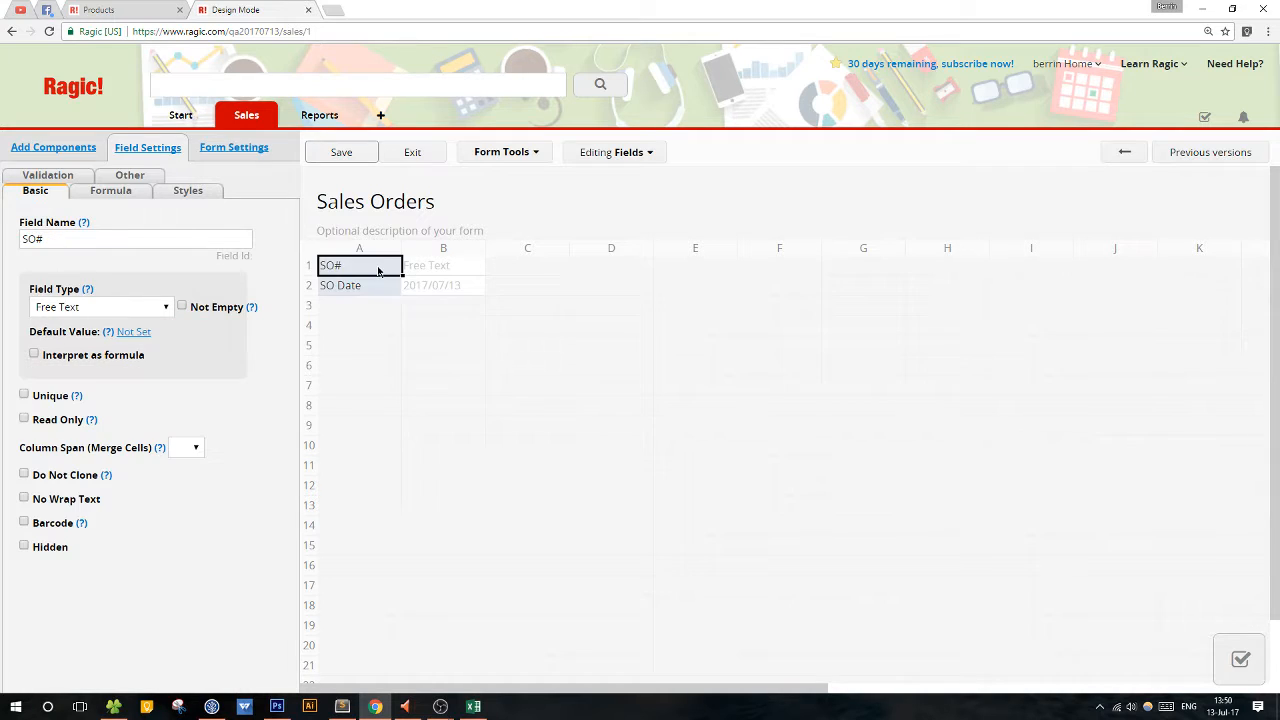
left_click(125, 313)
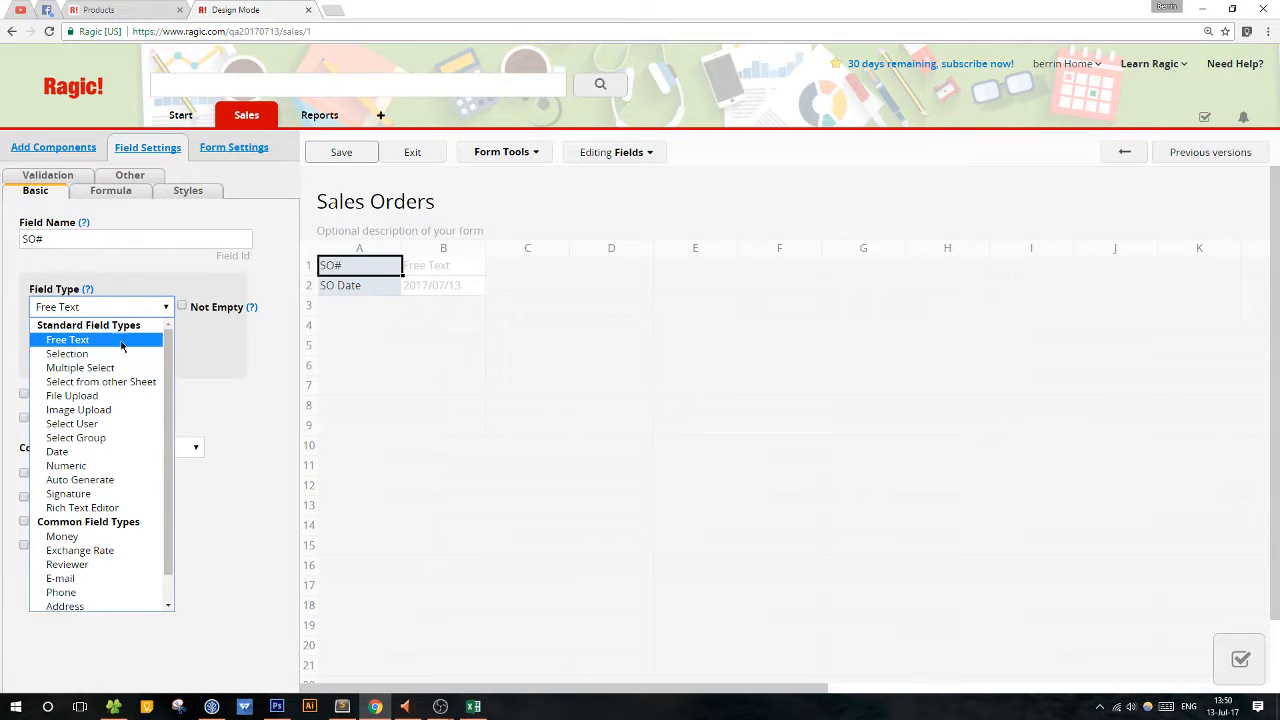
left_click(136, 484)
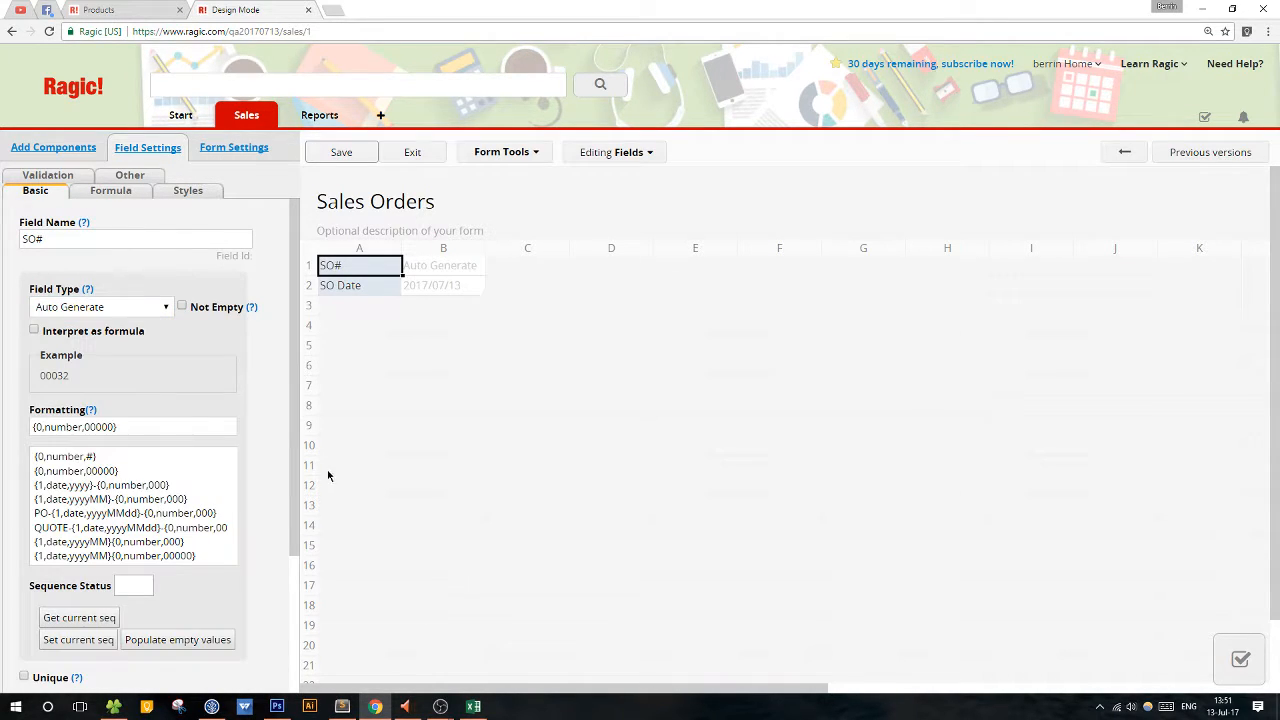
left_click(44, 516)
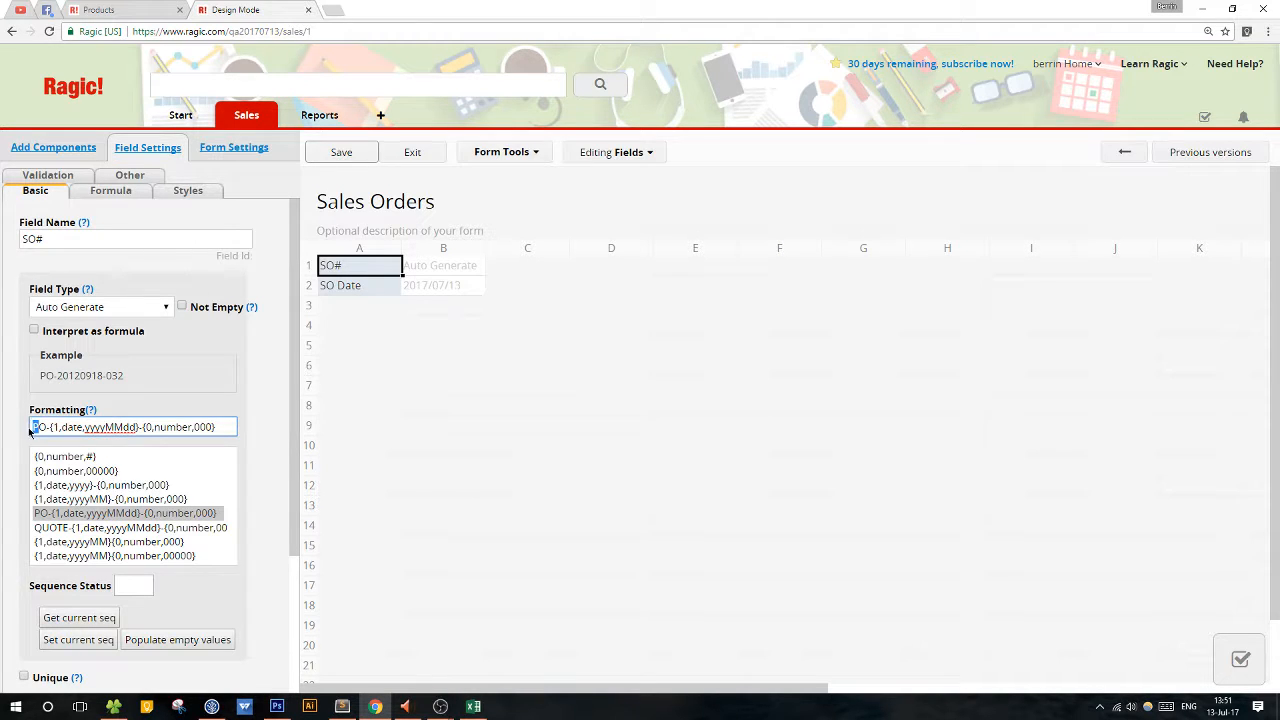
type("S")
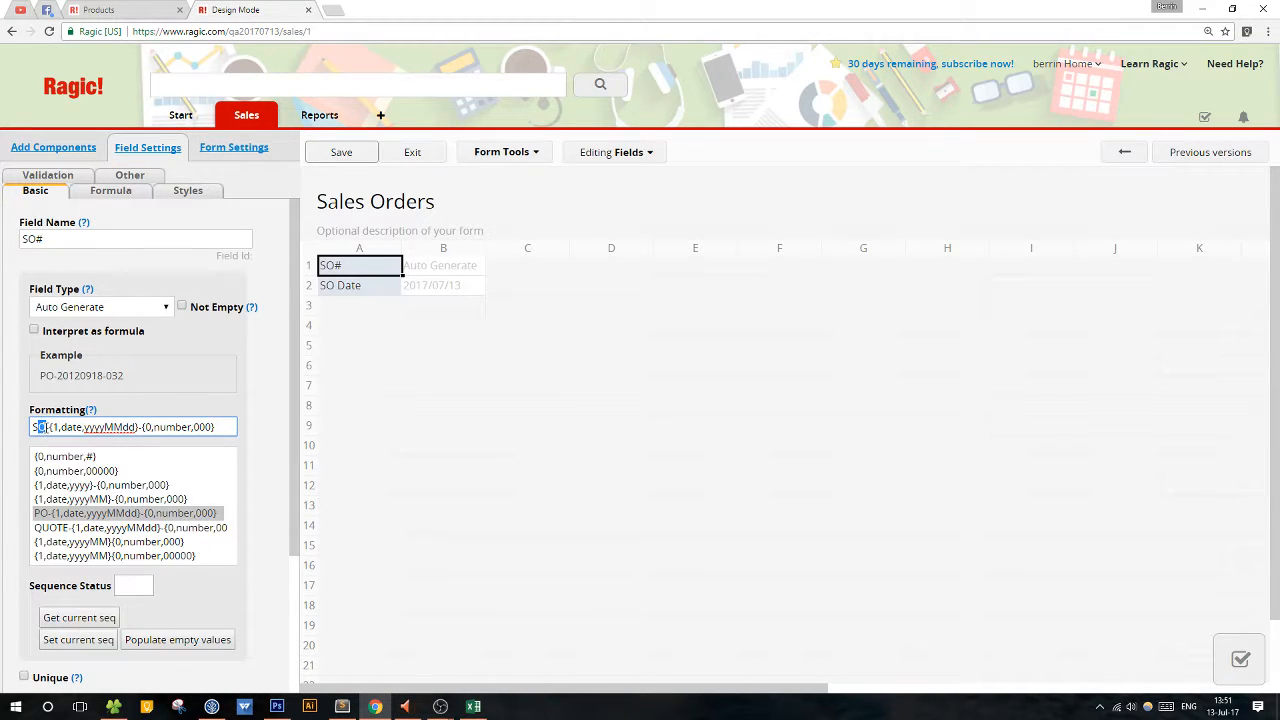
left_click_drag(48, 427, 222, 427)
left_click(223, 428)
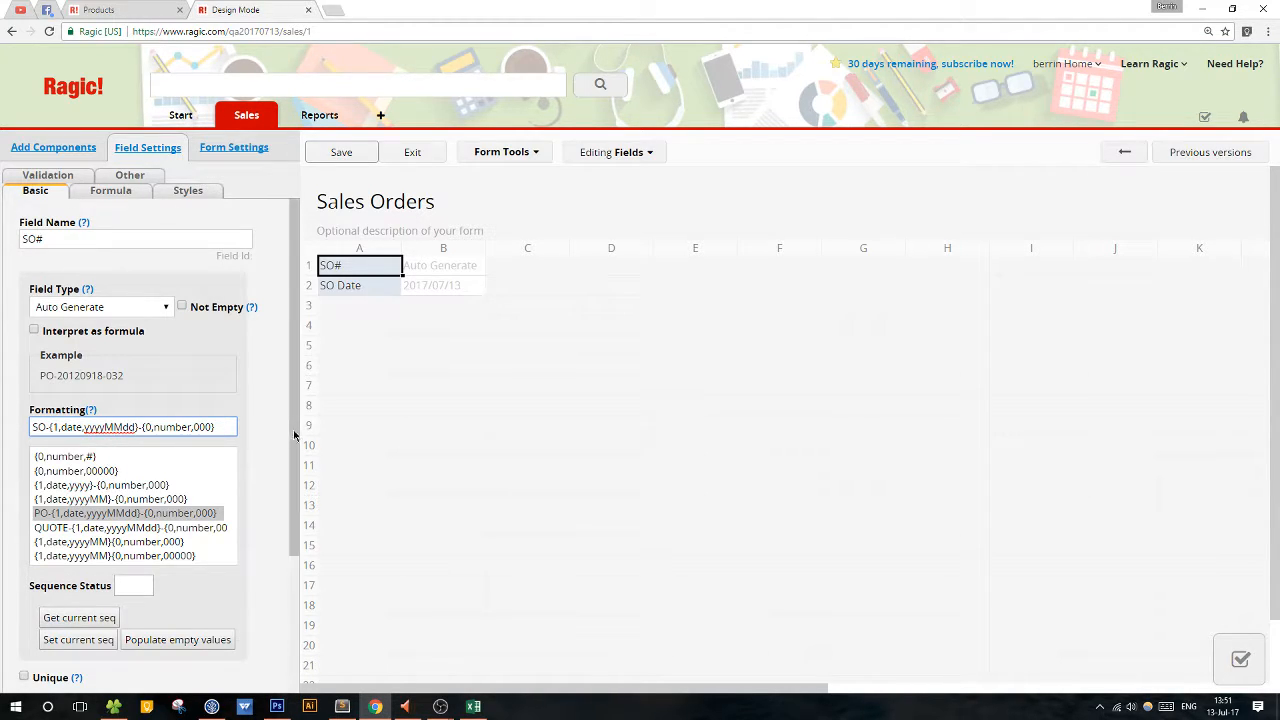
left_click(355, 159)
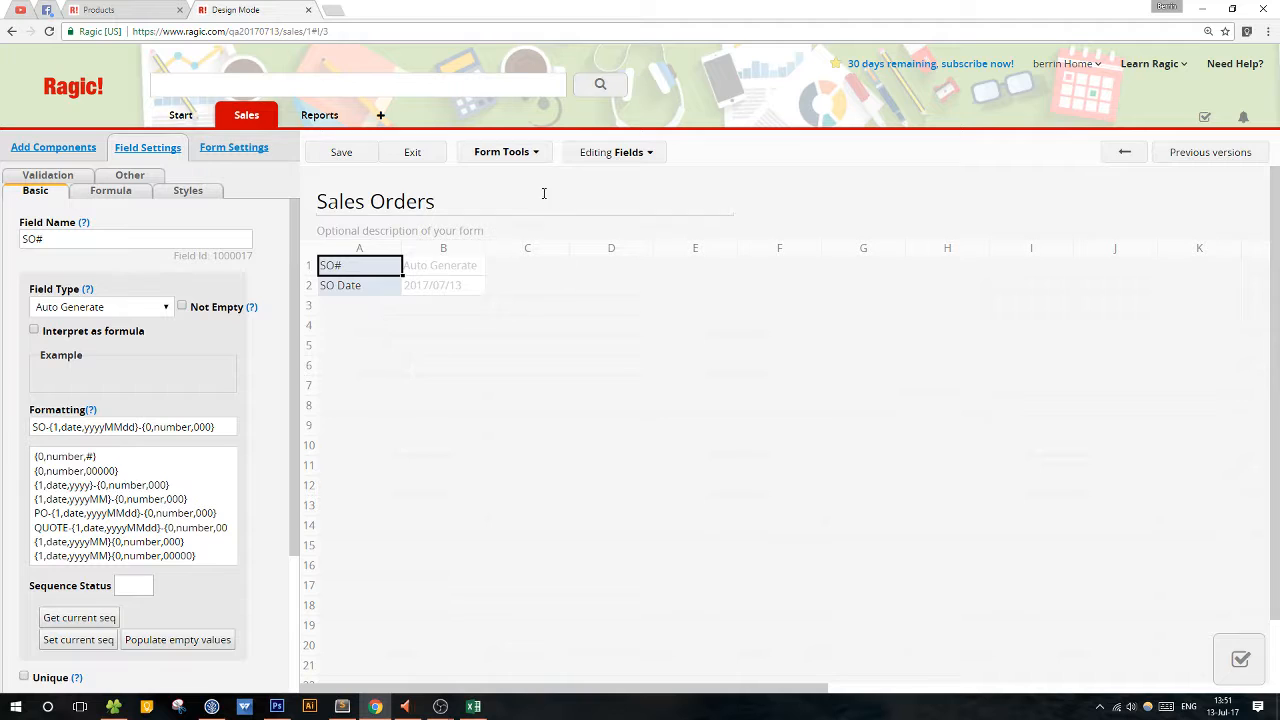
Set up Link & load to the Customers sheet, linking its Customer ID to a new field one blank row below SO Date.
left_click(517, 157)
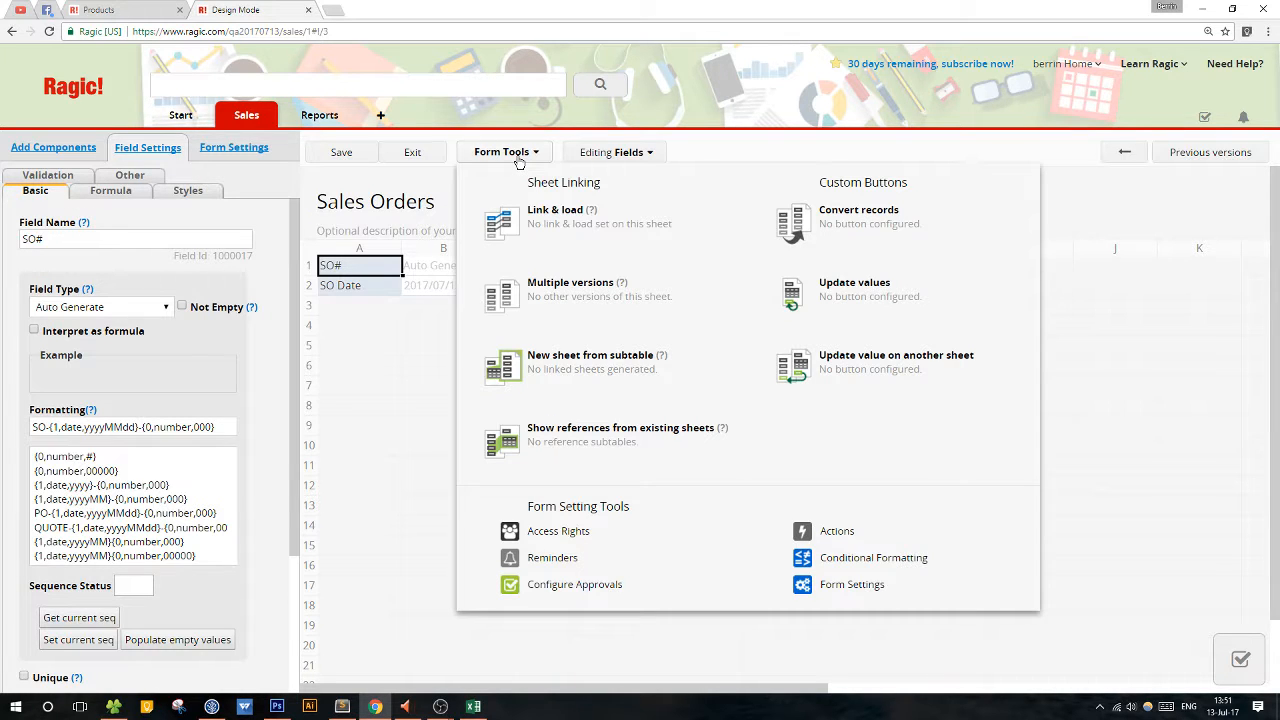
left_click(577, 246)
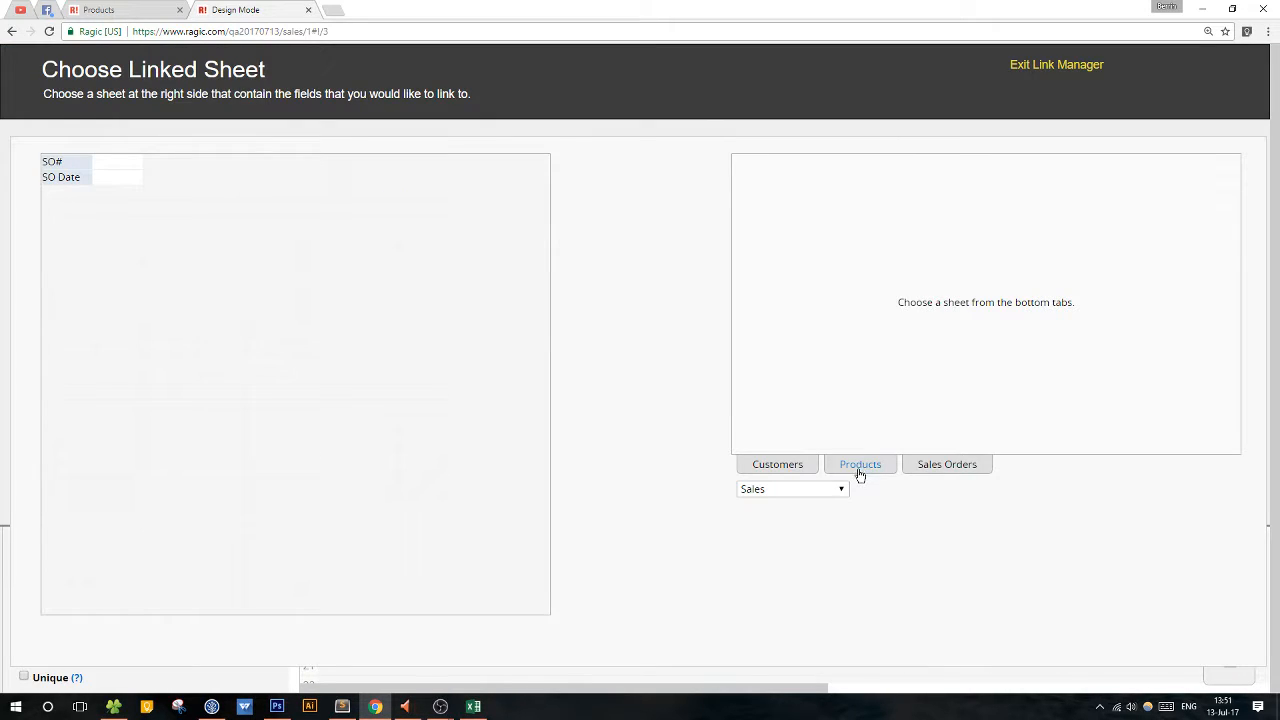
left_click(771, 467)
left_click(757, 166)
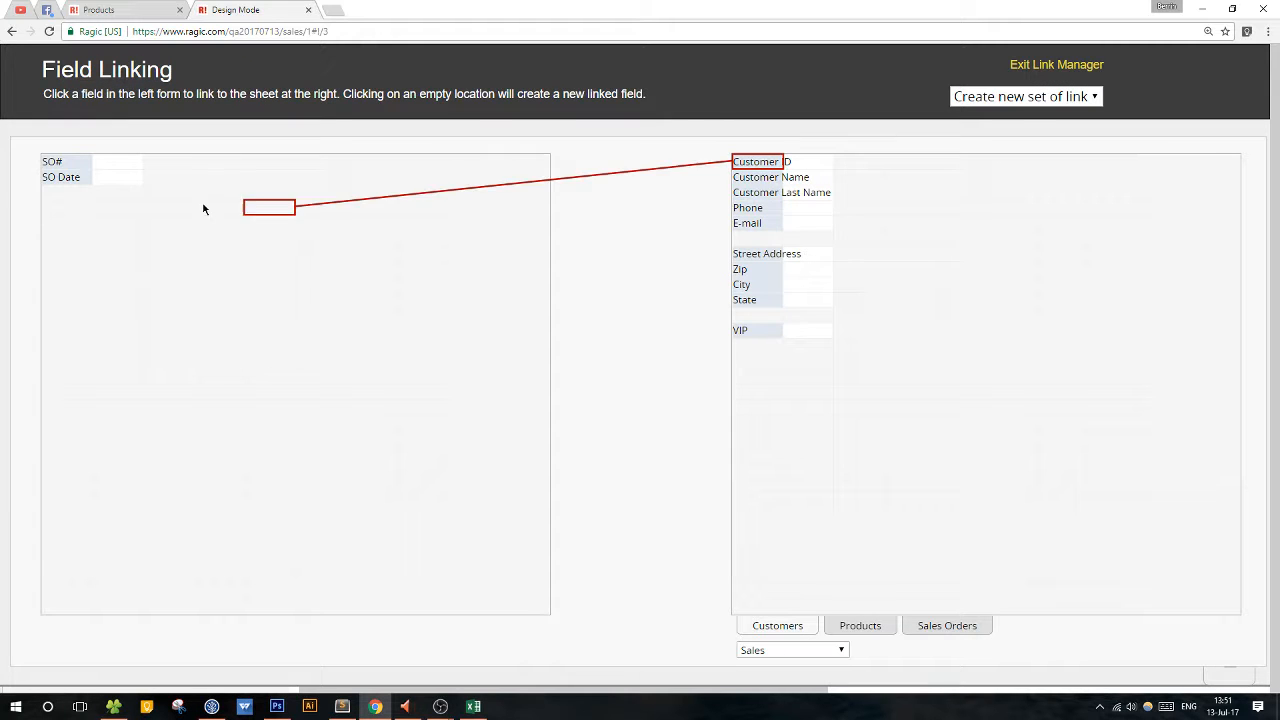
left_click(52, 208)
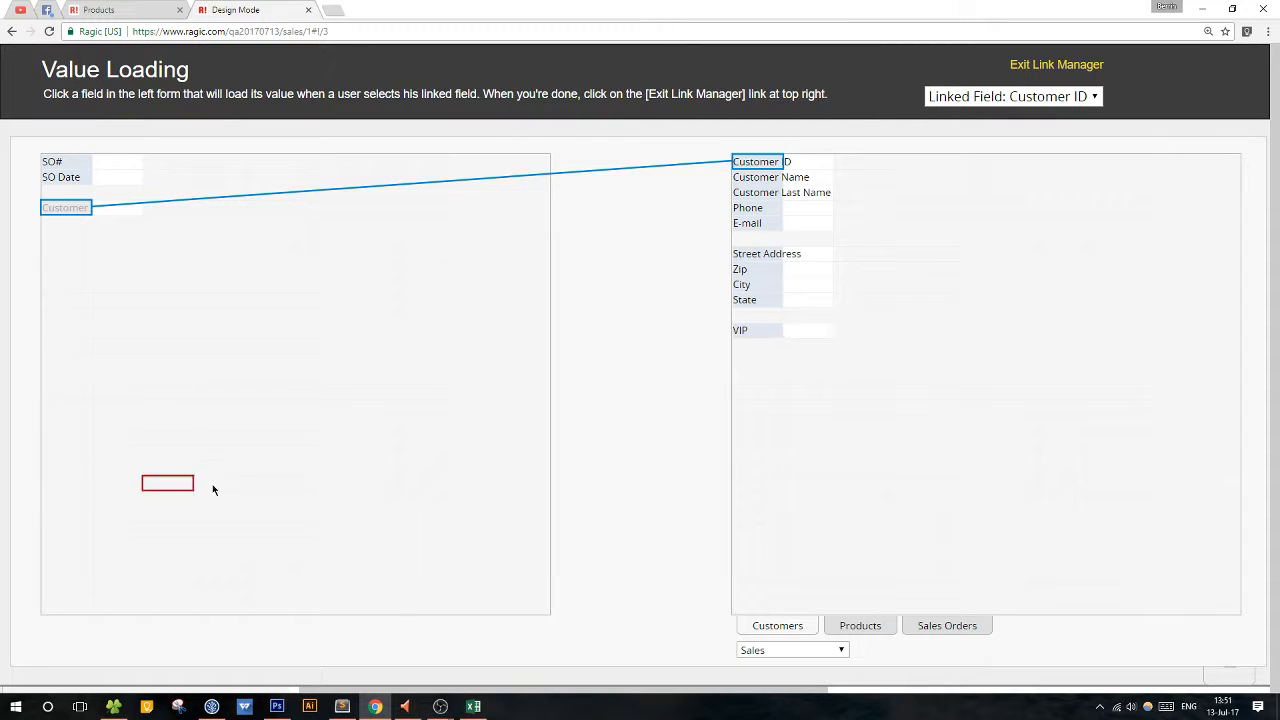
Load Customer Name, Customer Last Name, Phone and E-mail from Customers into new fields directly below Customer ID.
left_click(750, 181)
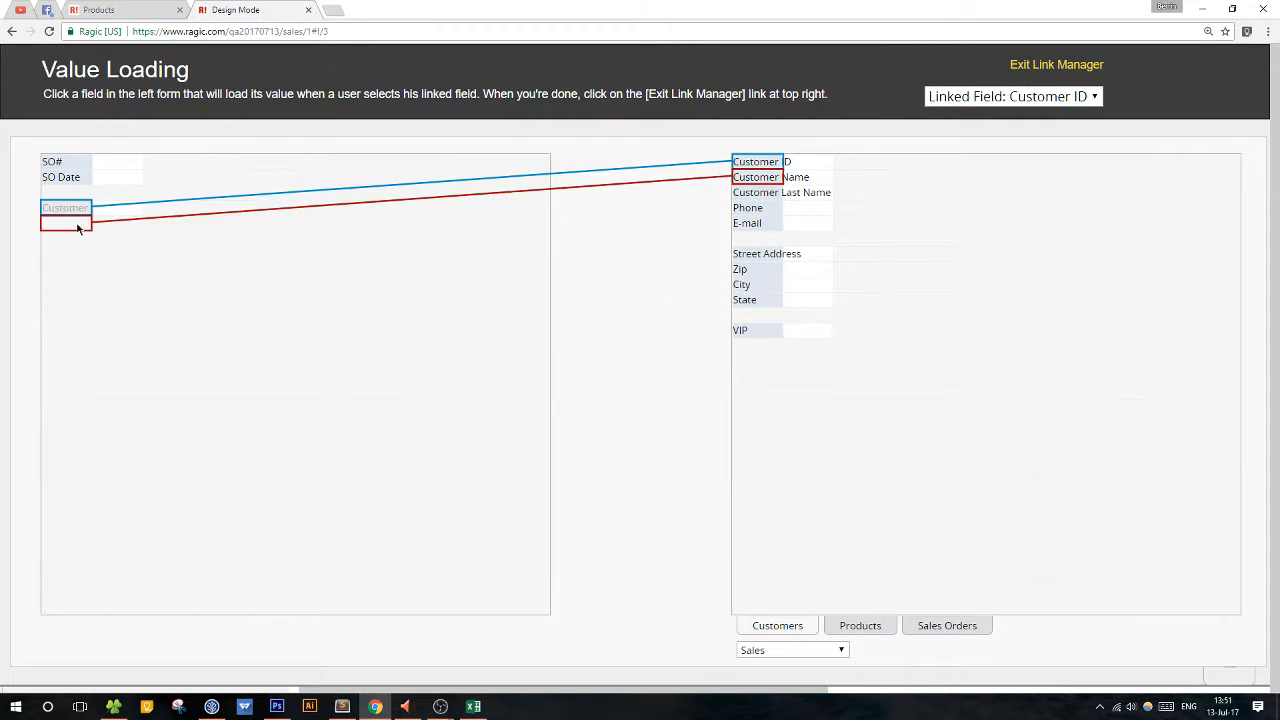
left_click(89, 241)
left_click(768, 196)
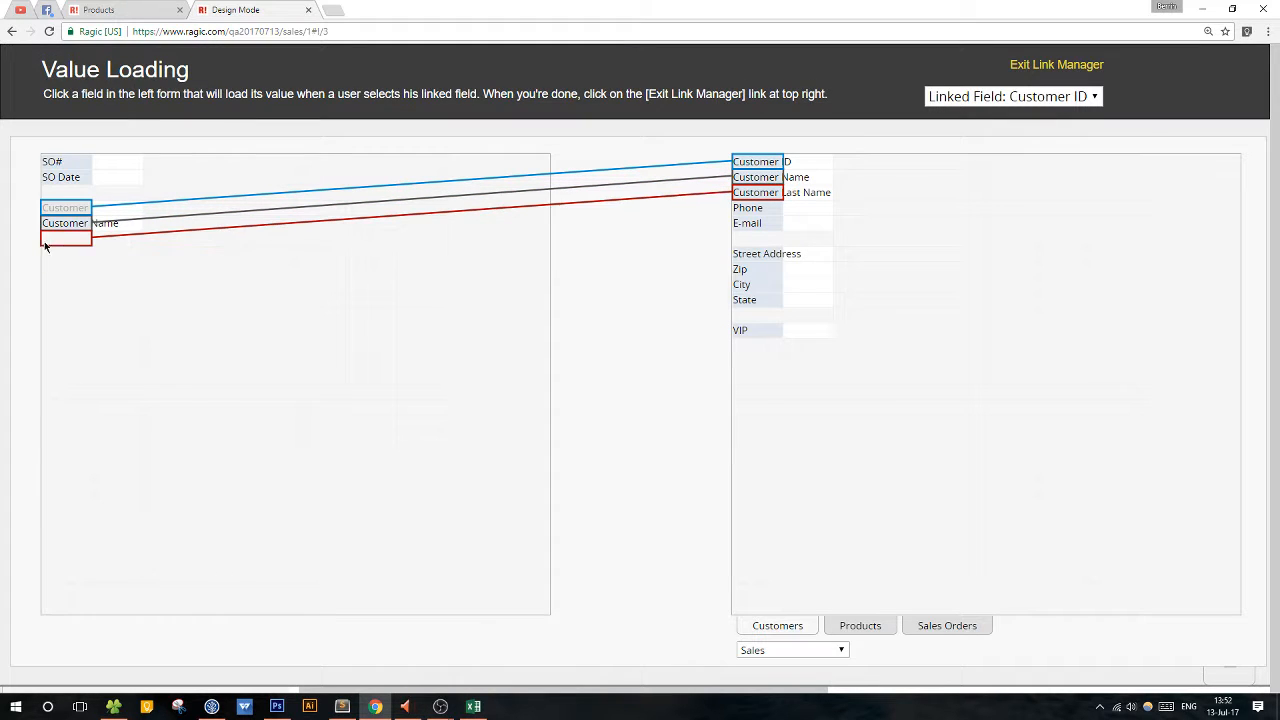
left_click(45, 241)
left_click(752, 208)
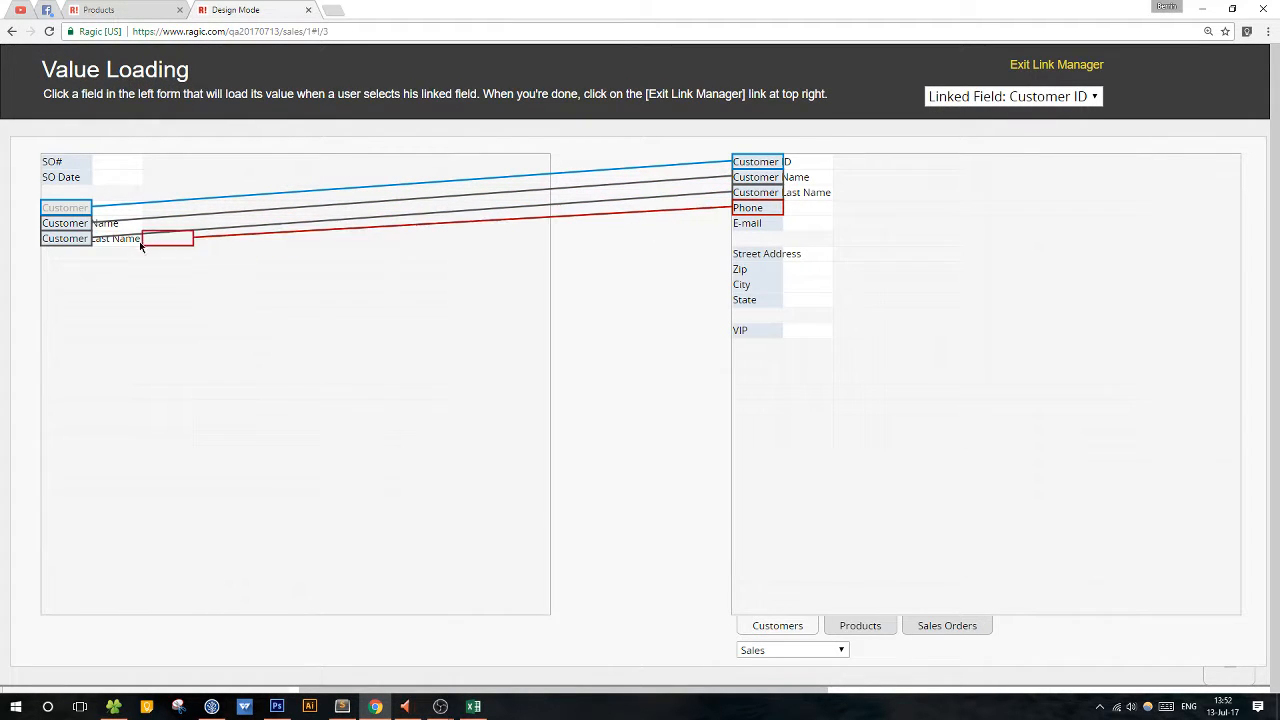
left_click(47, 255)
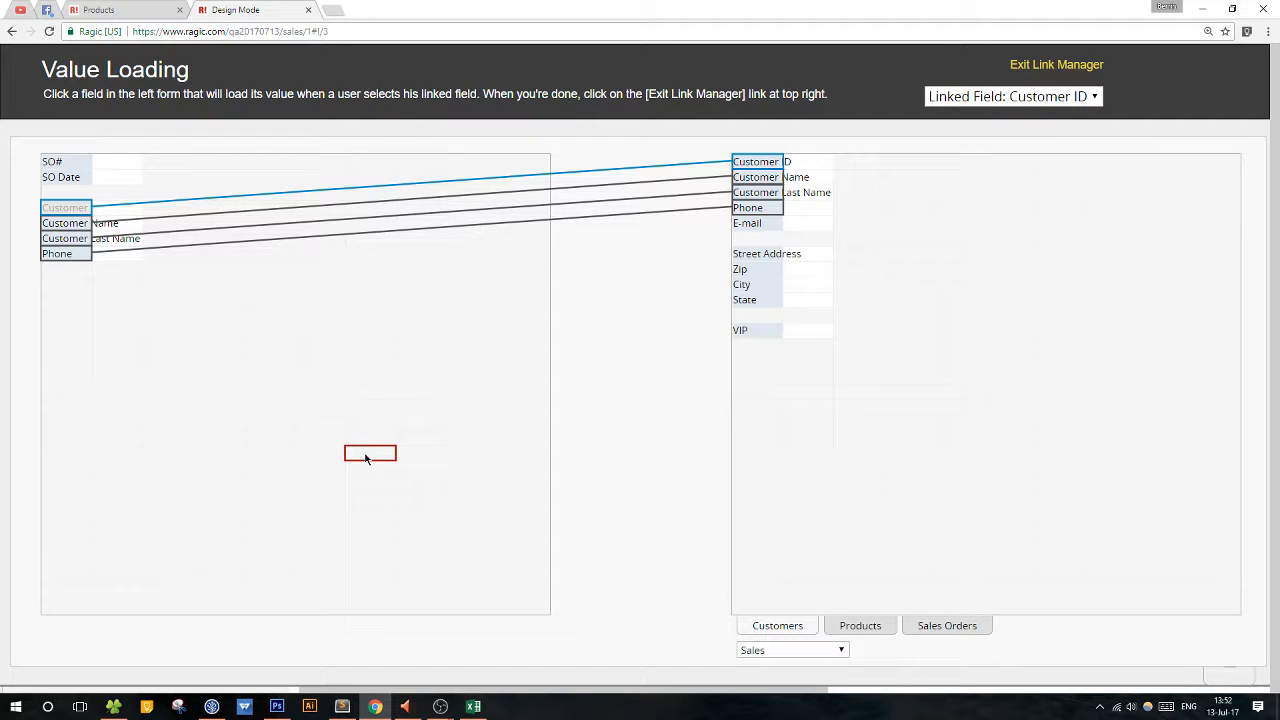
left_click(744, 228)
left_click(105, 285)
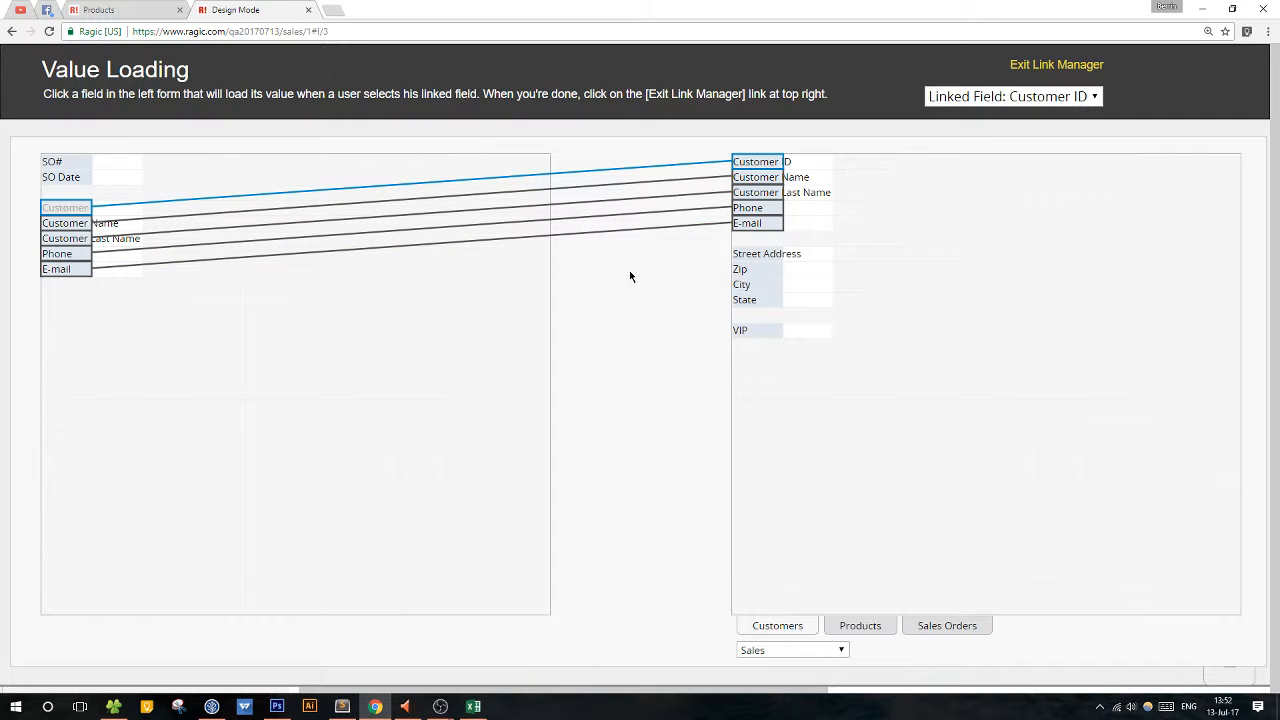
Load Street Address, Zip, City and State from Customers into new fields one blank row below E-mail.
left_click(740, 257)
left_click(45, 299)
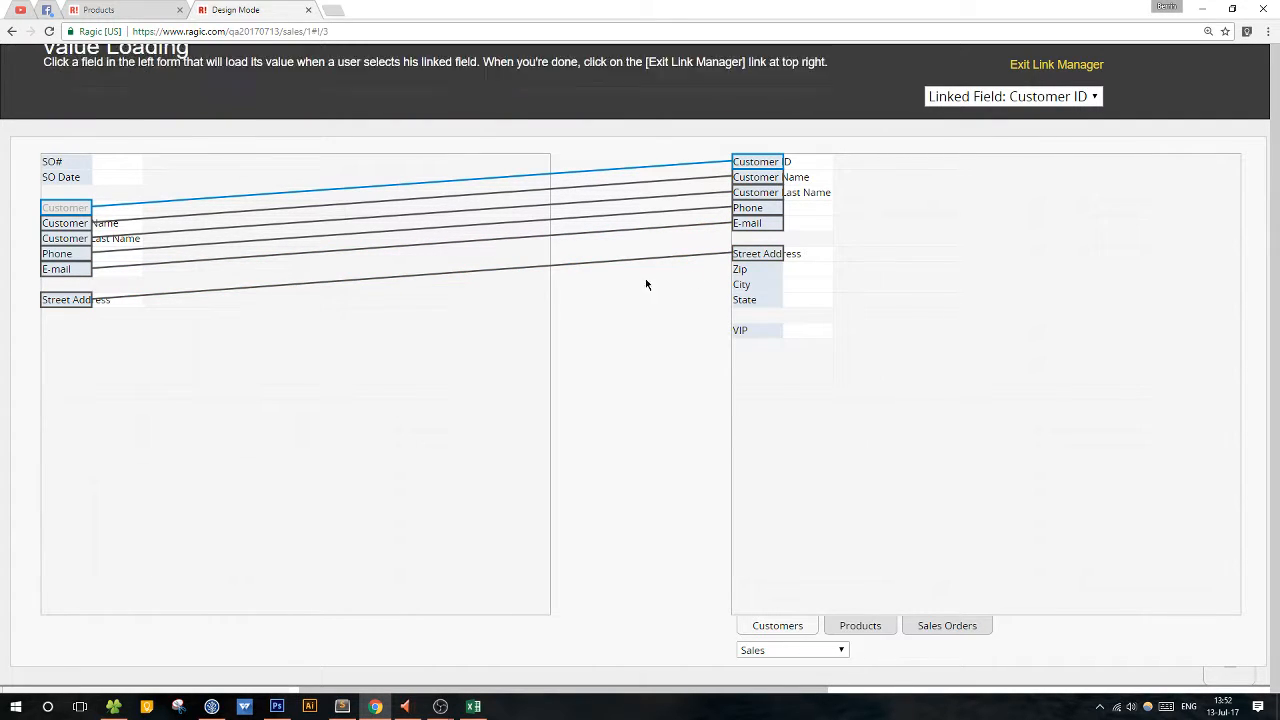
left_click(771, 272)
left_click(85, 316)
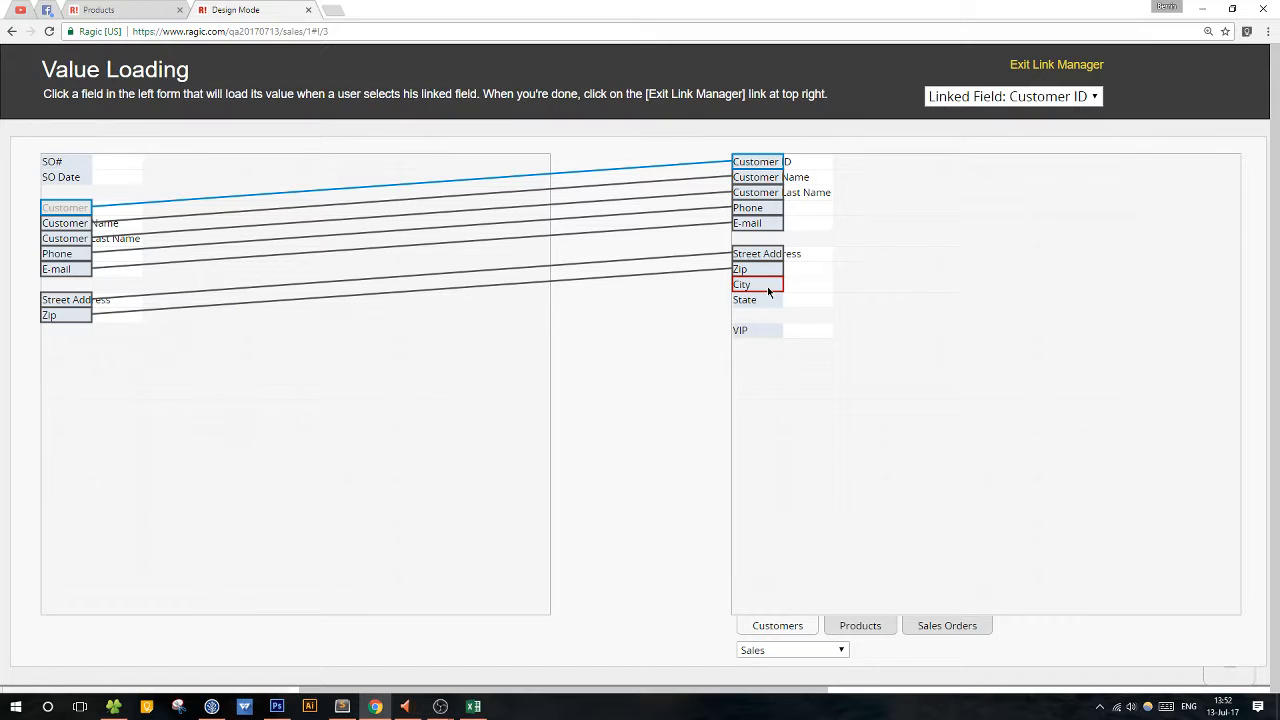
left_click(67, 330)
left_click(745, 287)
left_click(747, 287)
left_click(744, 302)
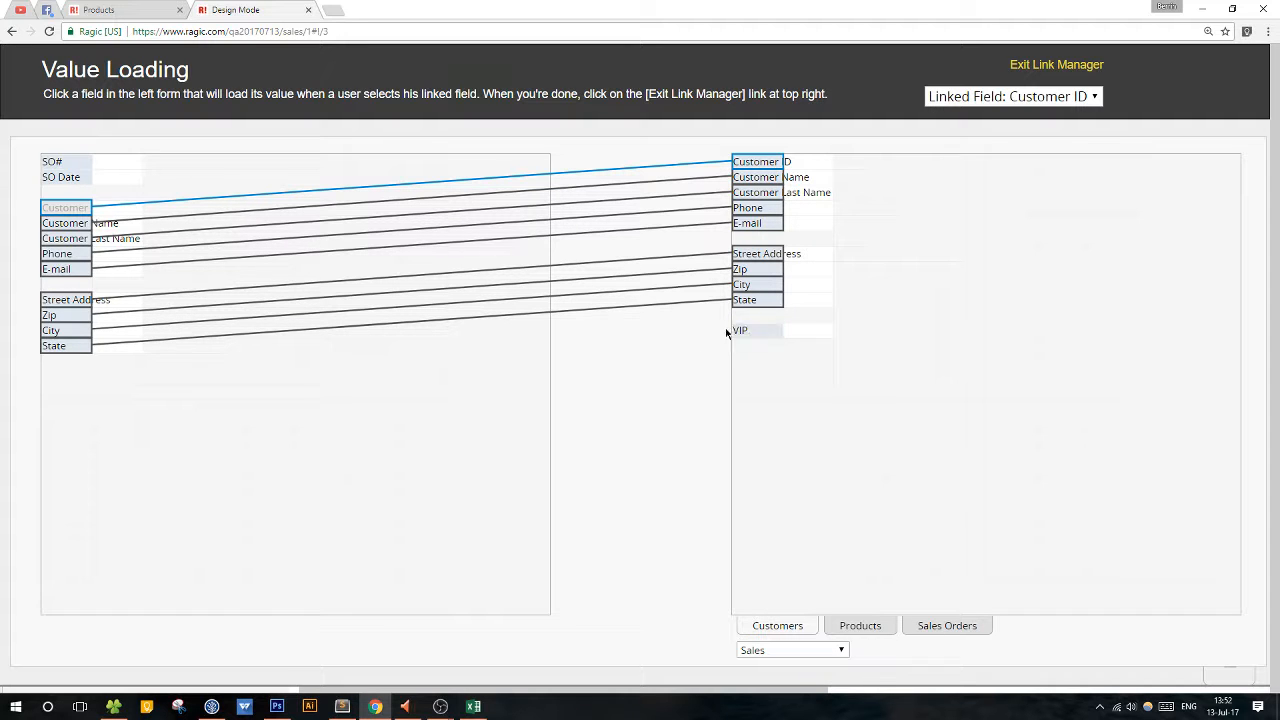
Leave the link manager, save the Sales Orders design and exit design mode.
left_click(1046, 66)
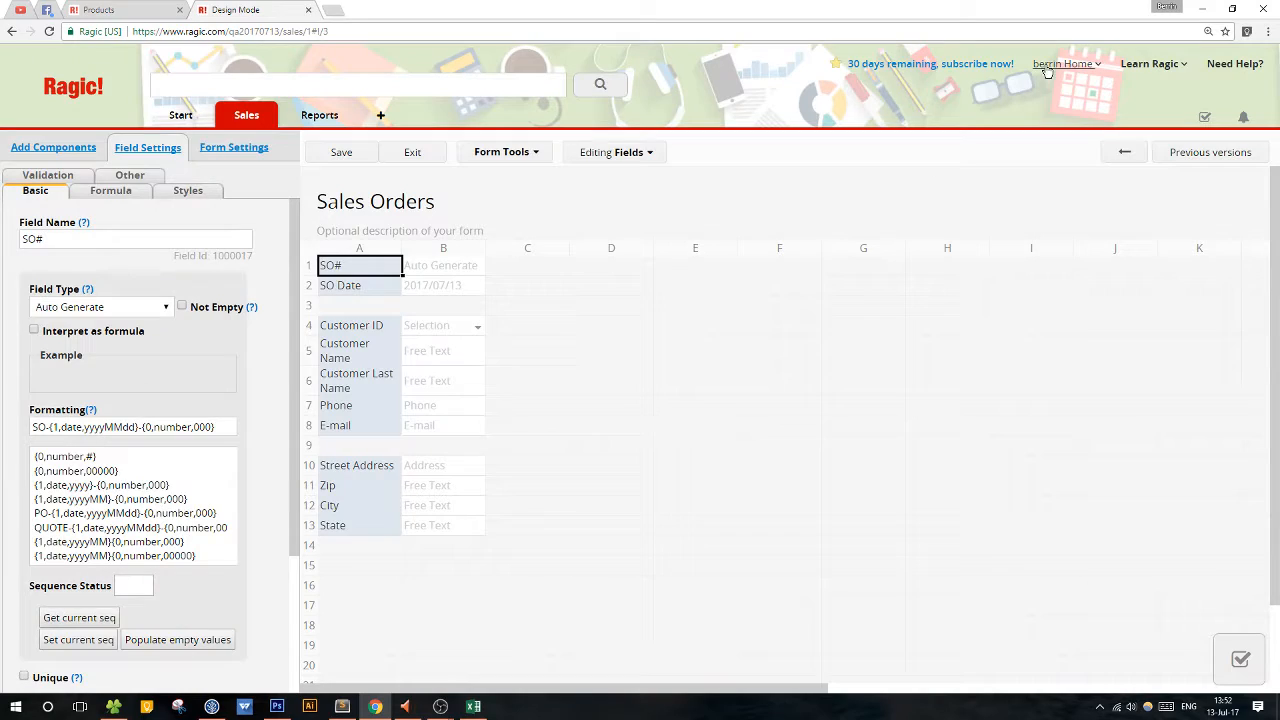
left_click(345, 157)
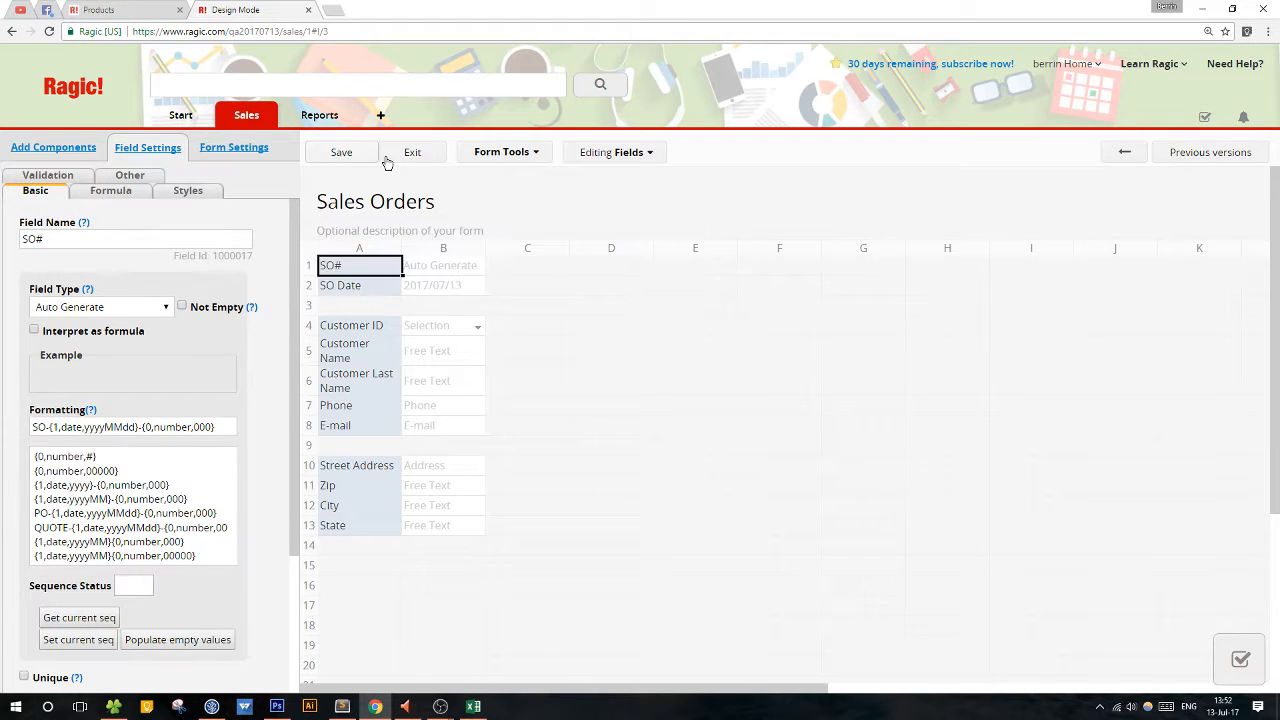
left_click(430, 157)
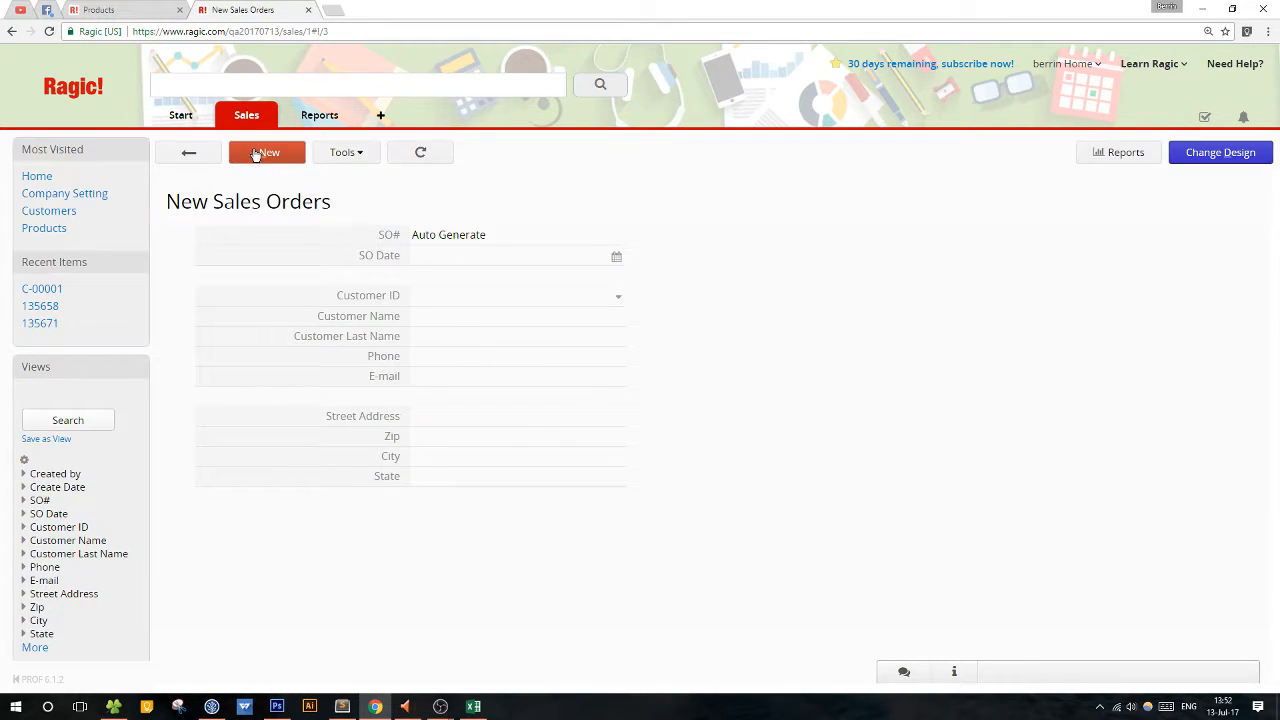
Create and save a sales order for the Detroit customer, checking the customer picker's search and column filter options before selecting the record.
left_click(258, 153)
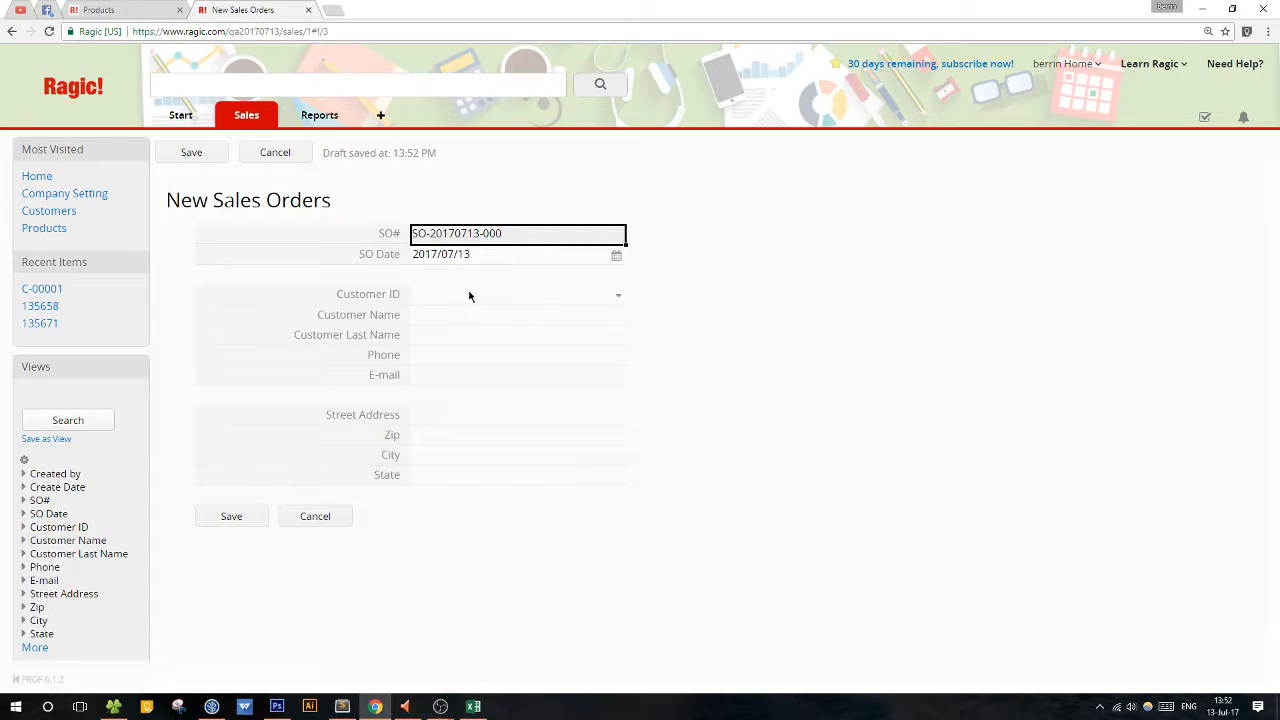
left_click(618, 298)
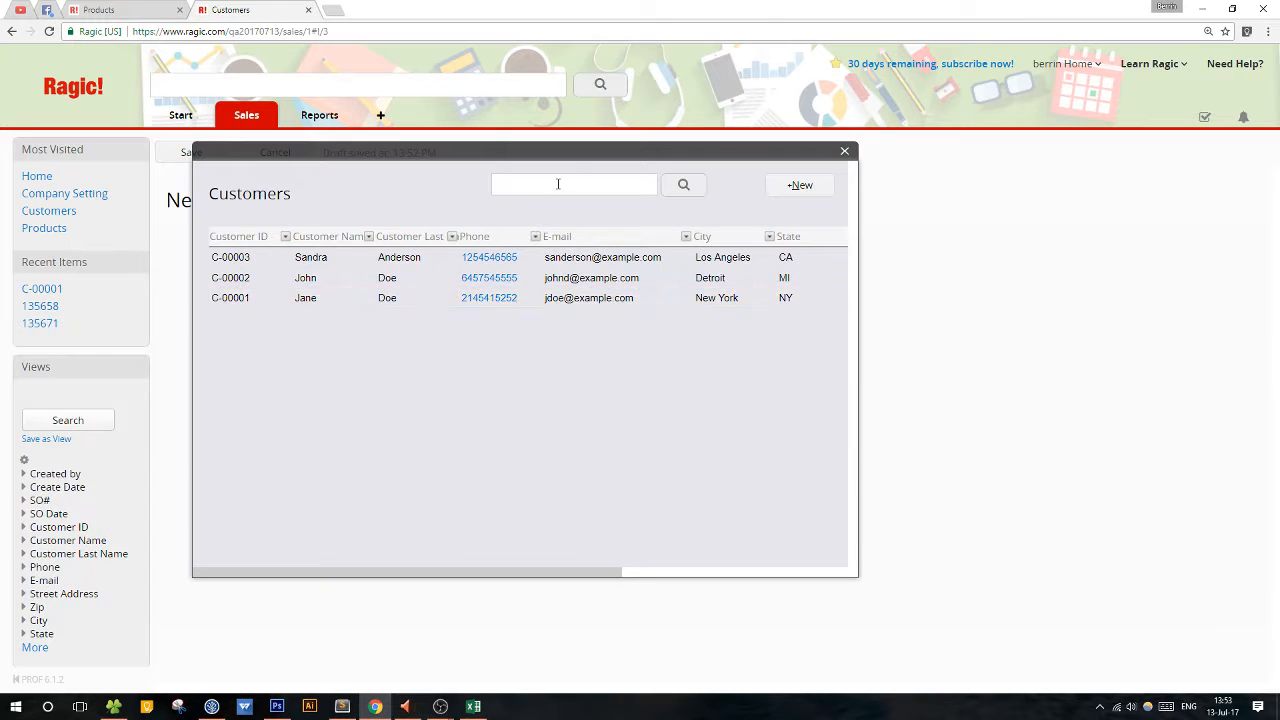
left_click_drag(568, 164, 928, 200)
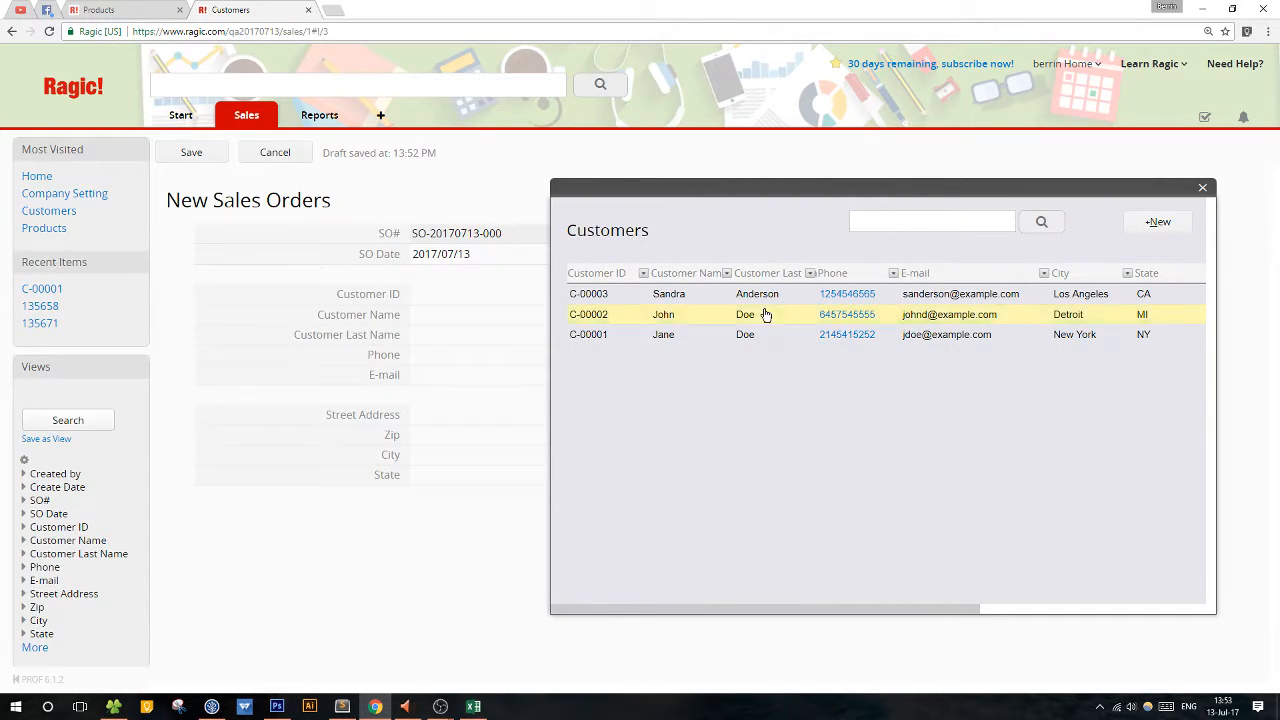
left_click(898, 227)
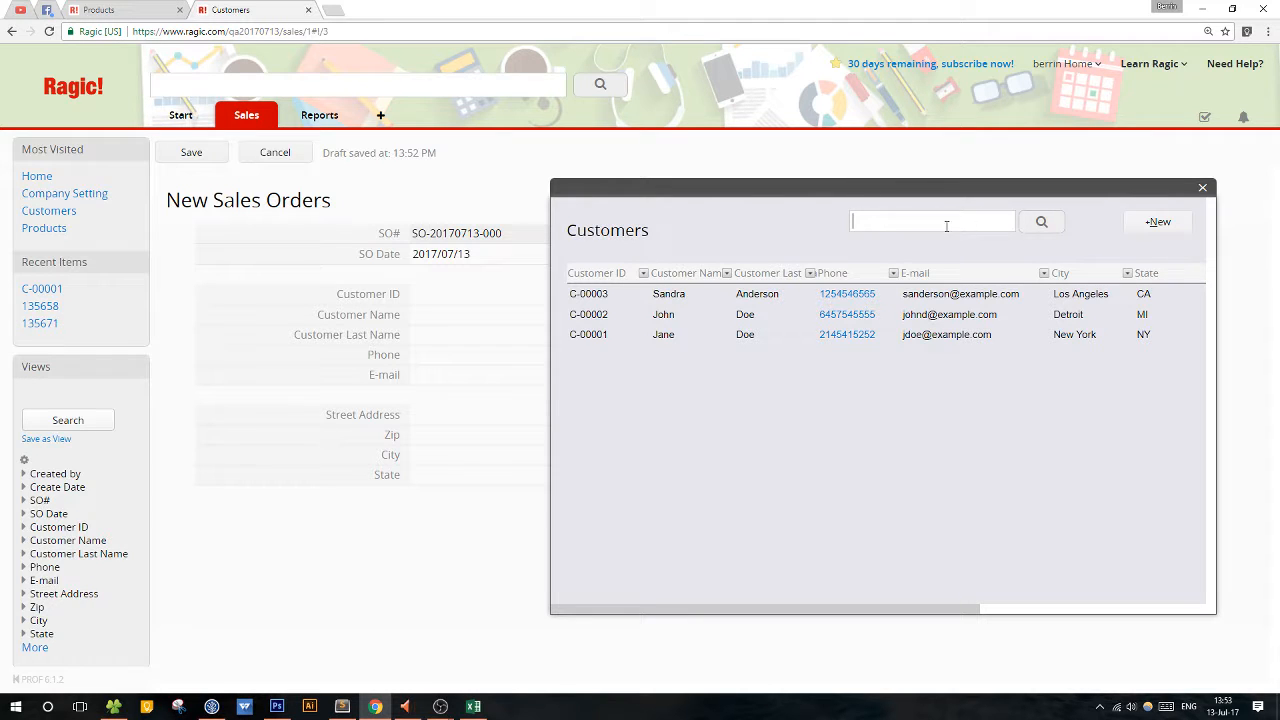
left_click(644, 274)
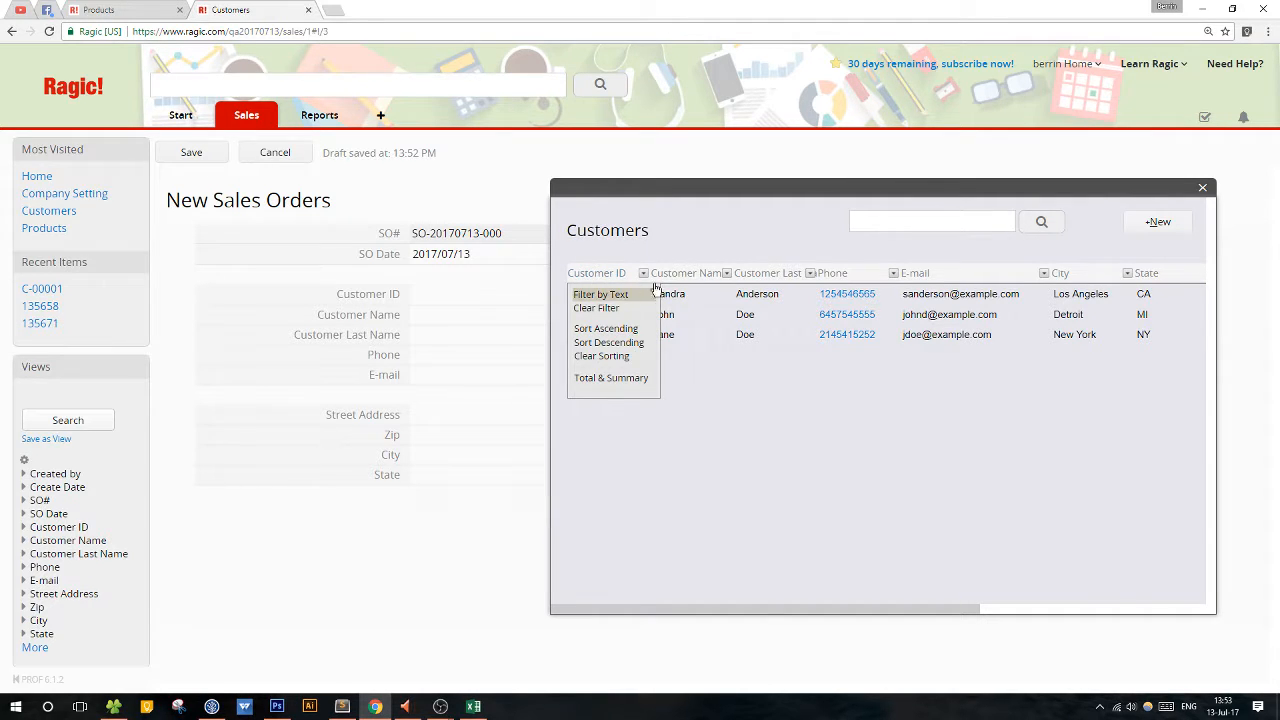
left_click(728, 274)
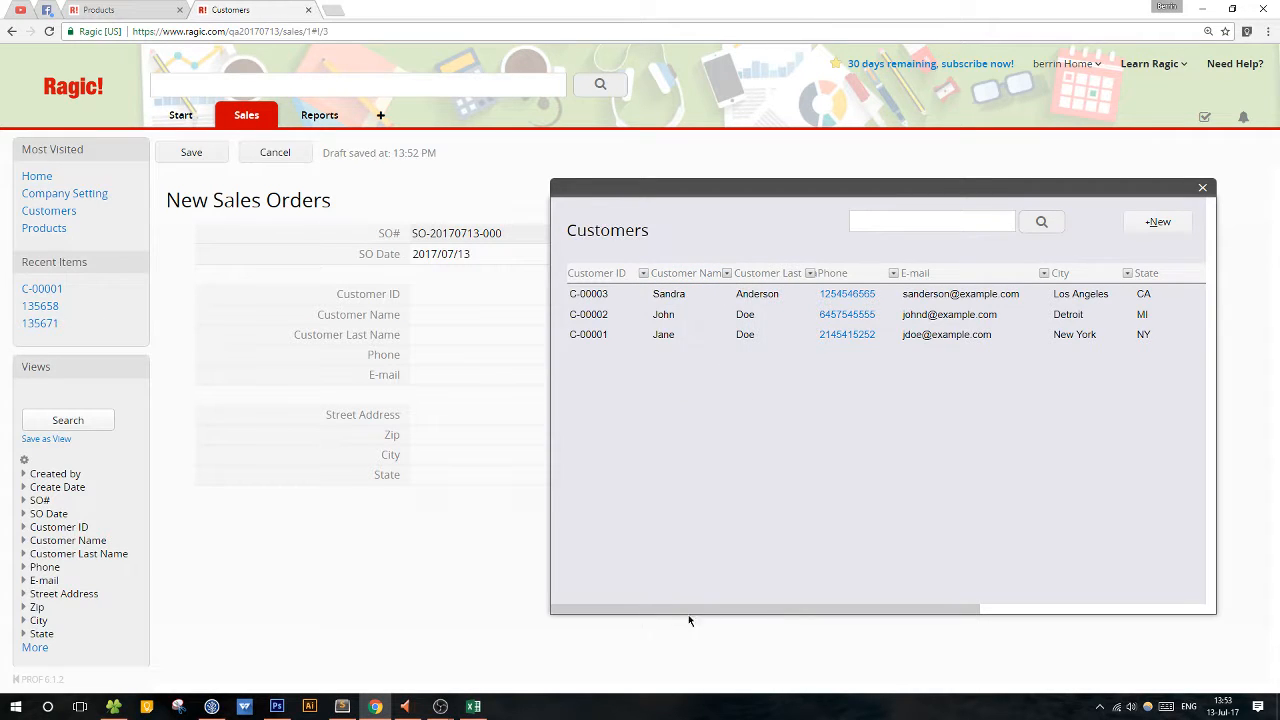
left_click_drag(709, 608, 659, 603)
left_click(883, 220)
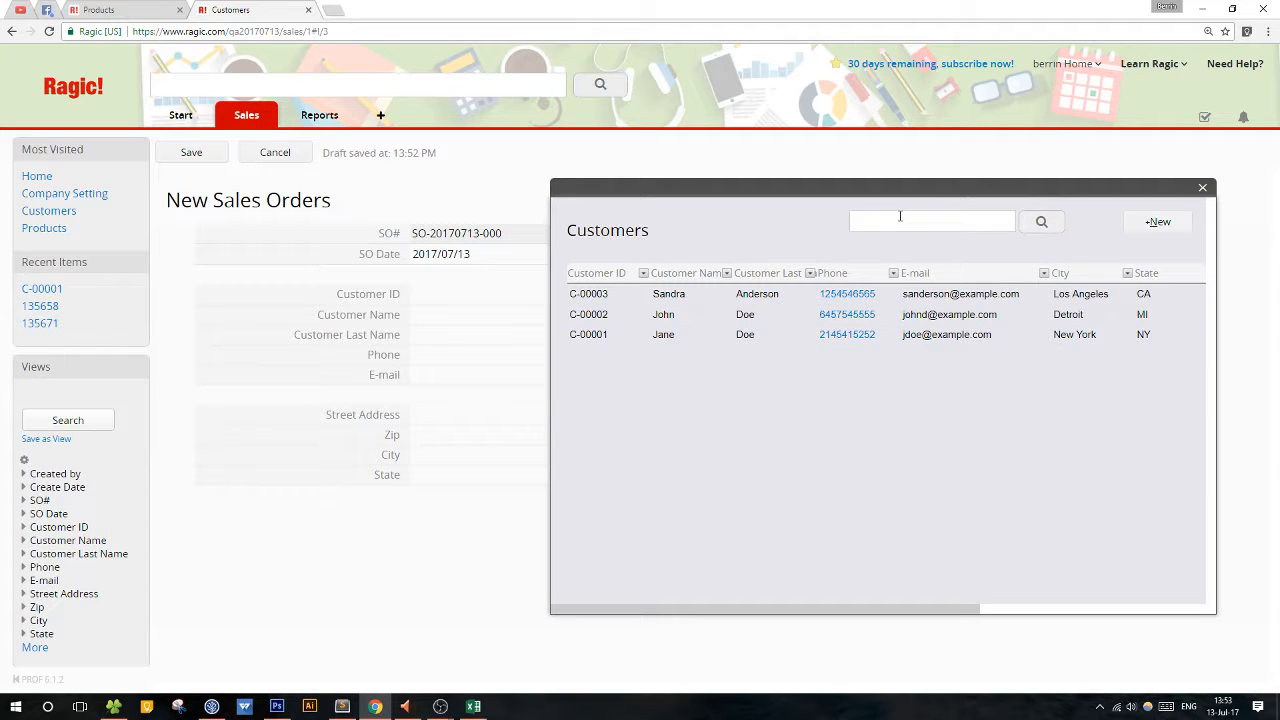
left_click(690, 318)
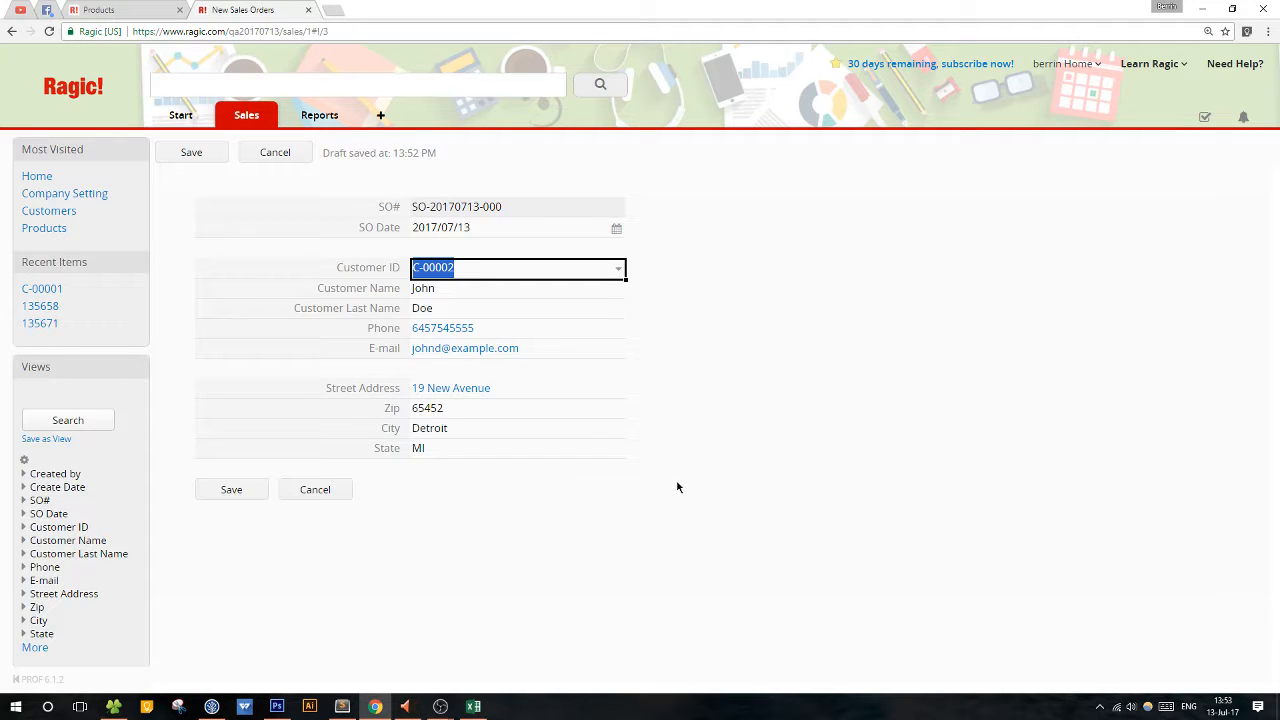
left_click(238, 492)
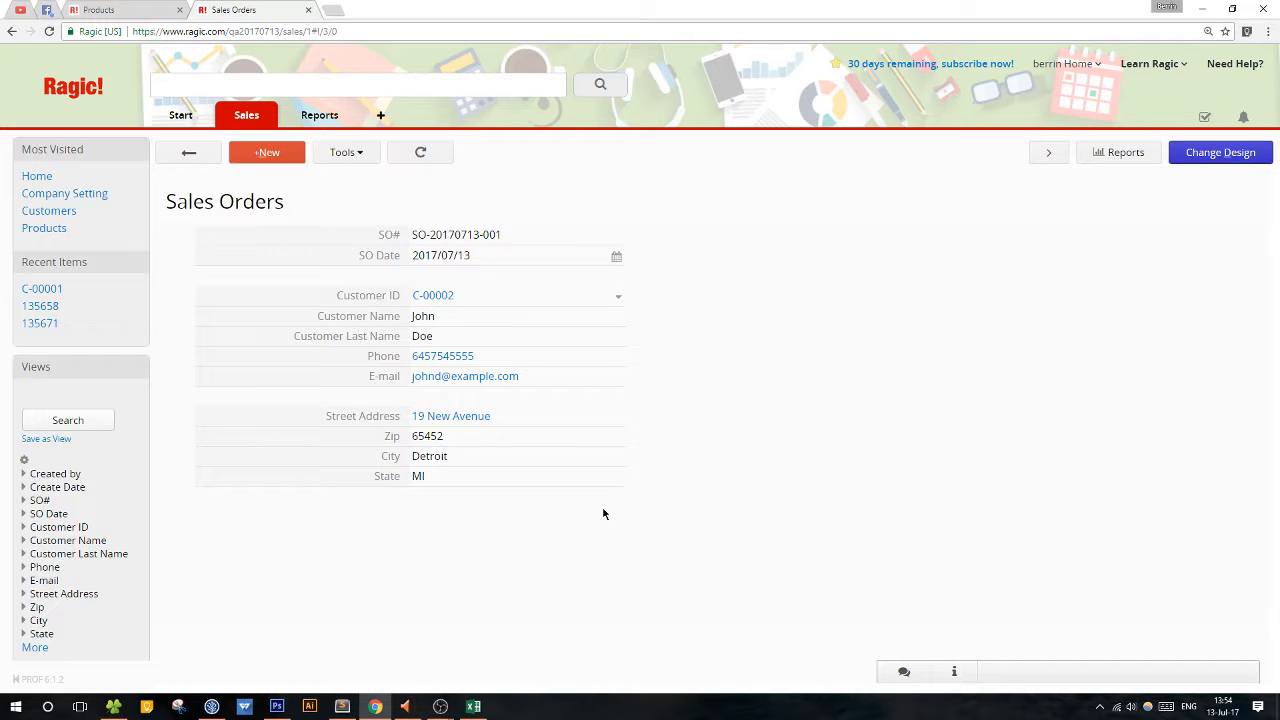
In the Sales Orders design, link a new Product ID field, one blank row below State, to Product ID in the Products sheet.
left_click(1208, 160)
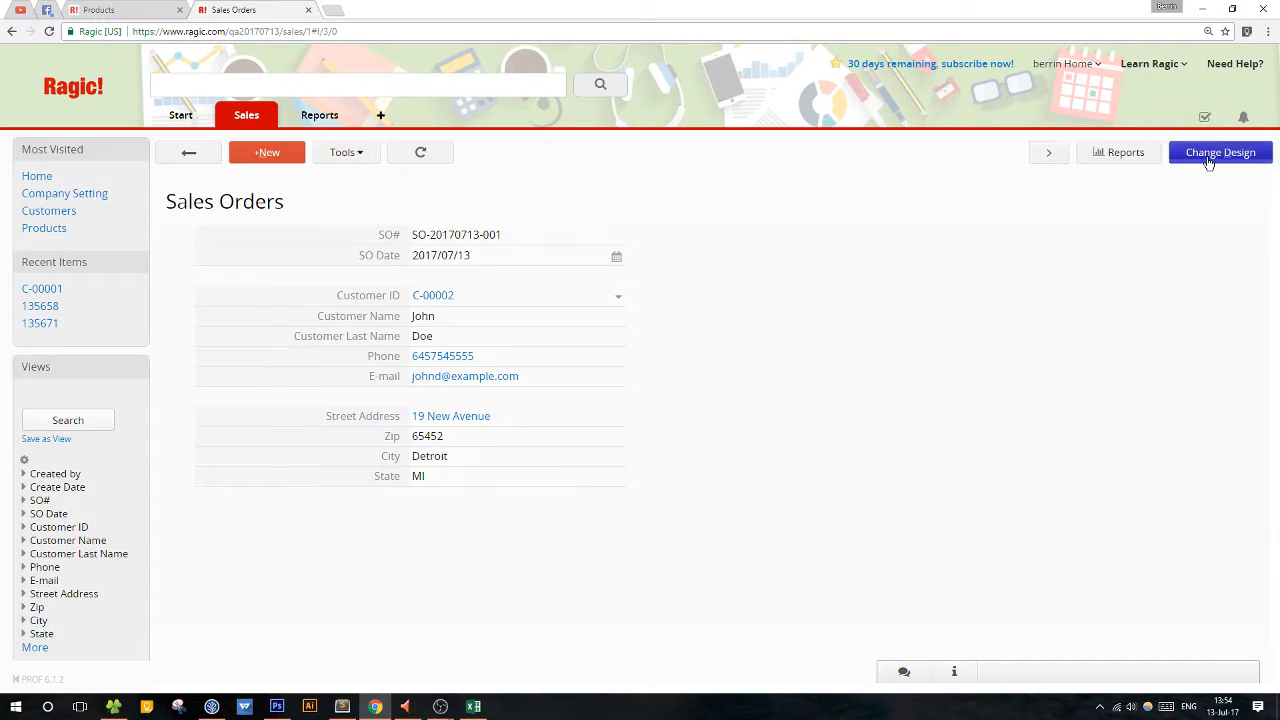
left_click(505, 158)
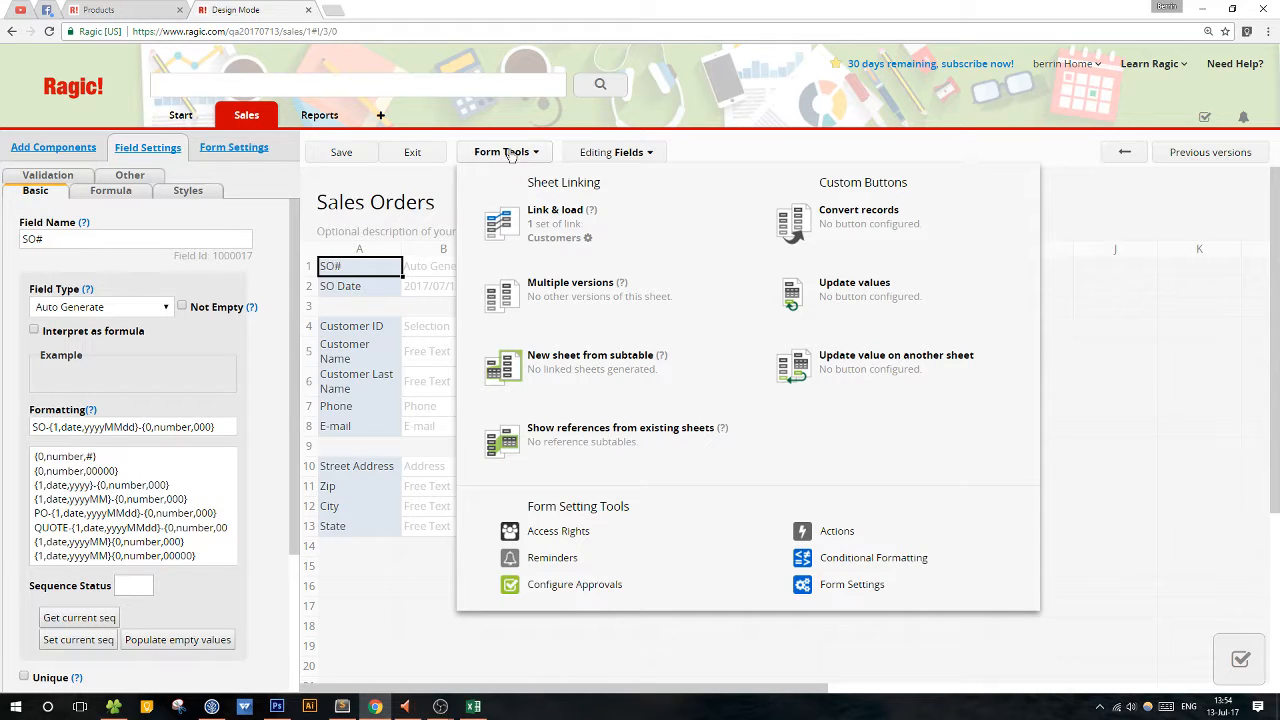
left_click(505, 155)
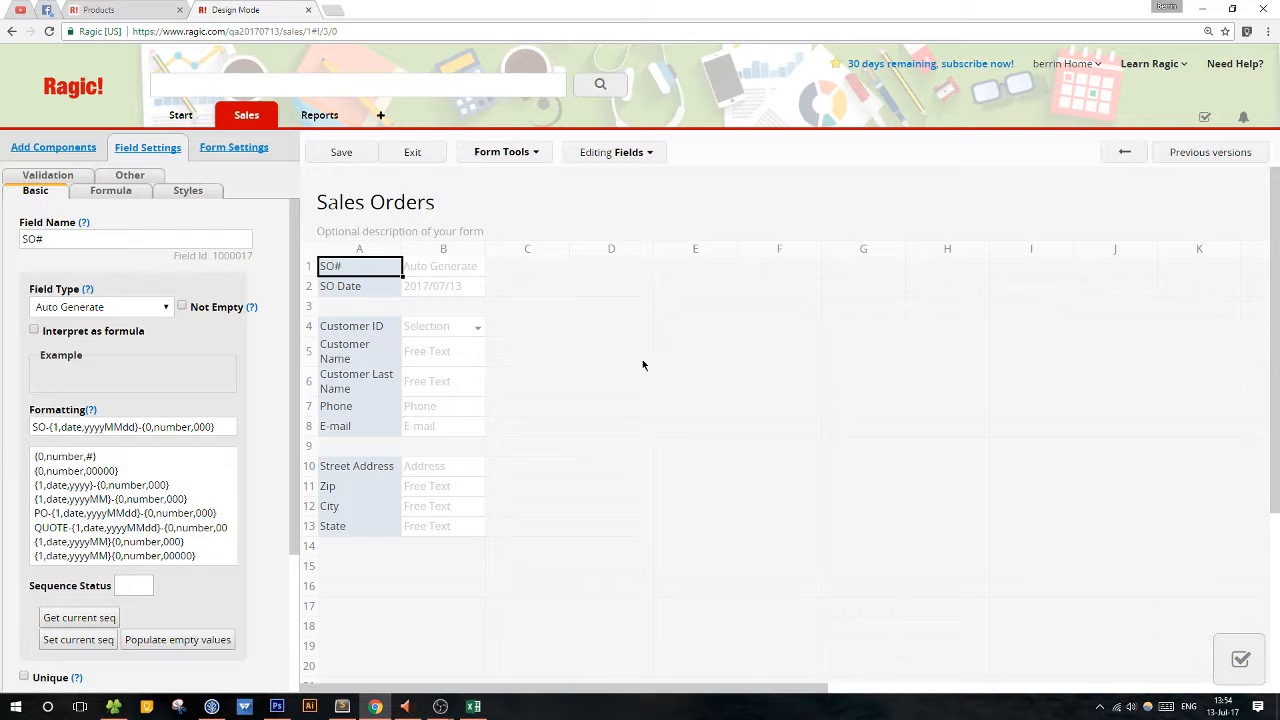
scroll(685, 502, "down", 1)
scroll(685, 502, "down", 1)
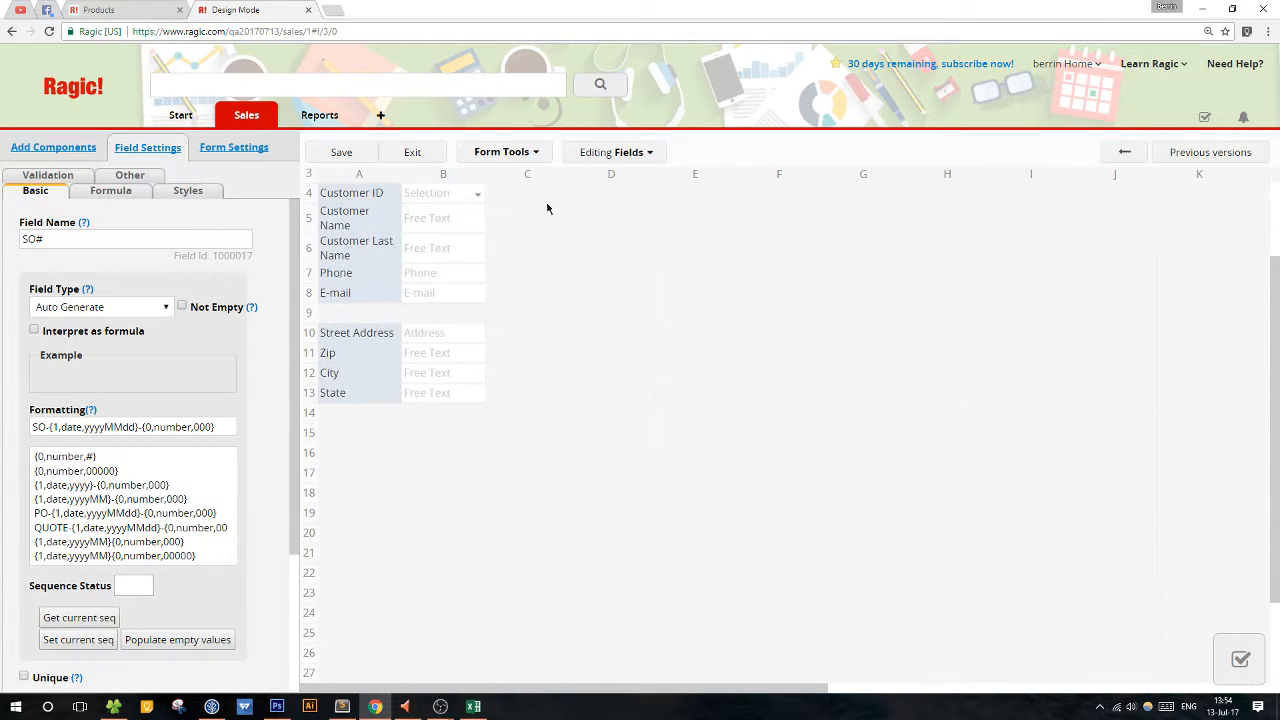
left_click(492, 154)
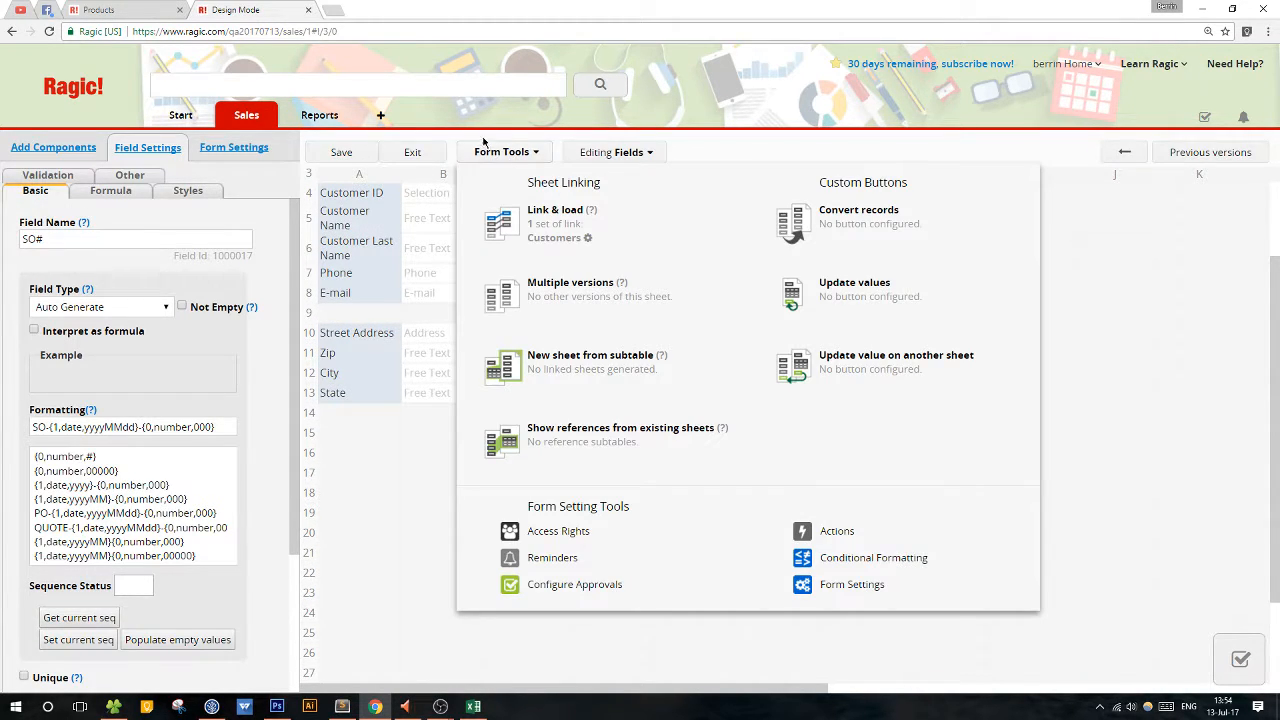
left_click(545, 223)
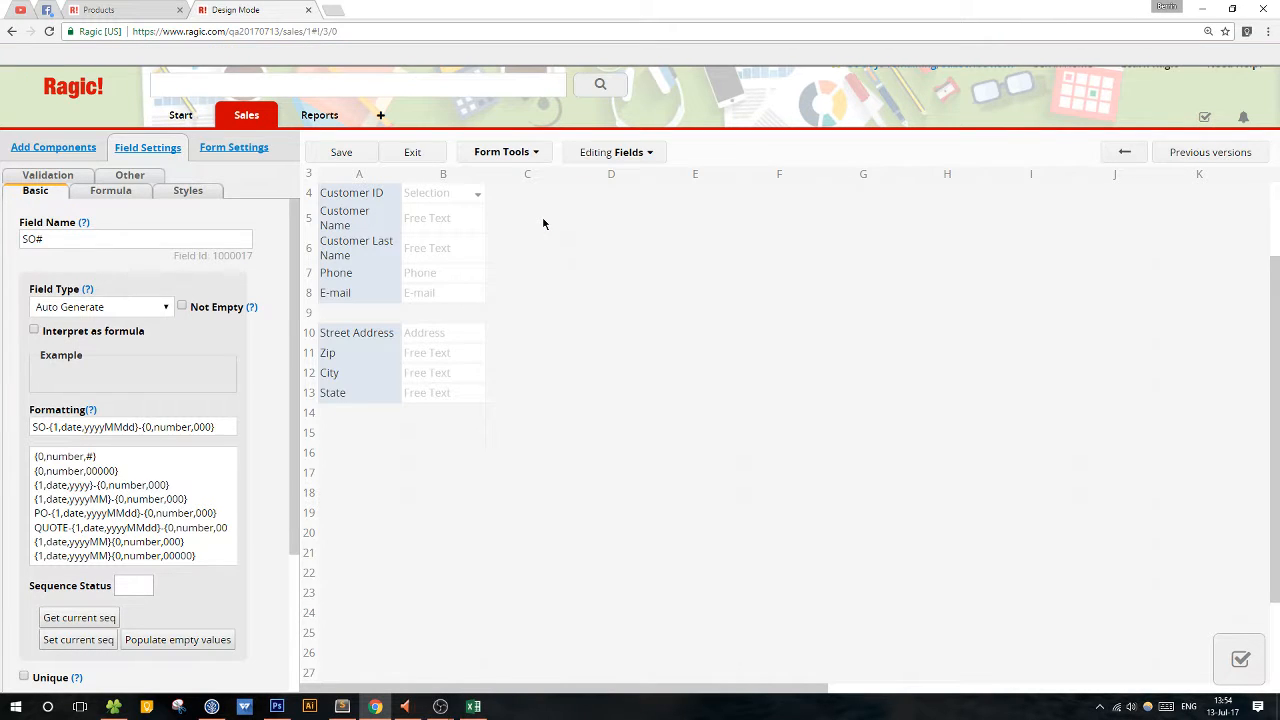
left_click(488, 156)
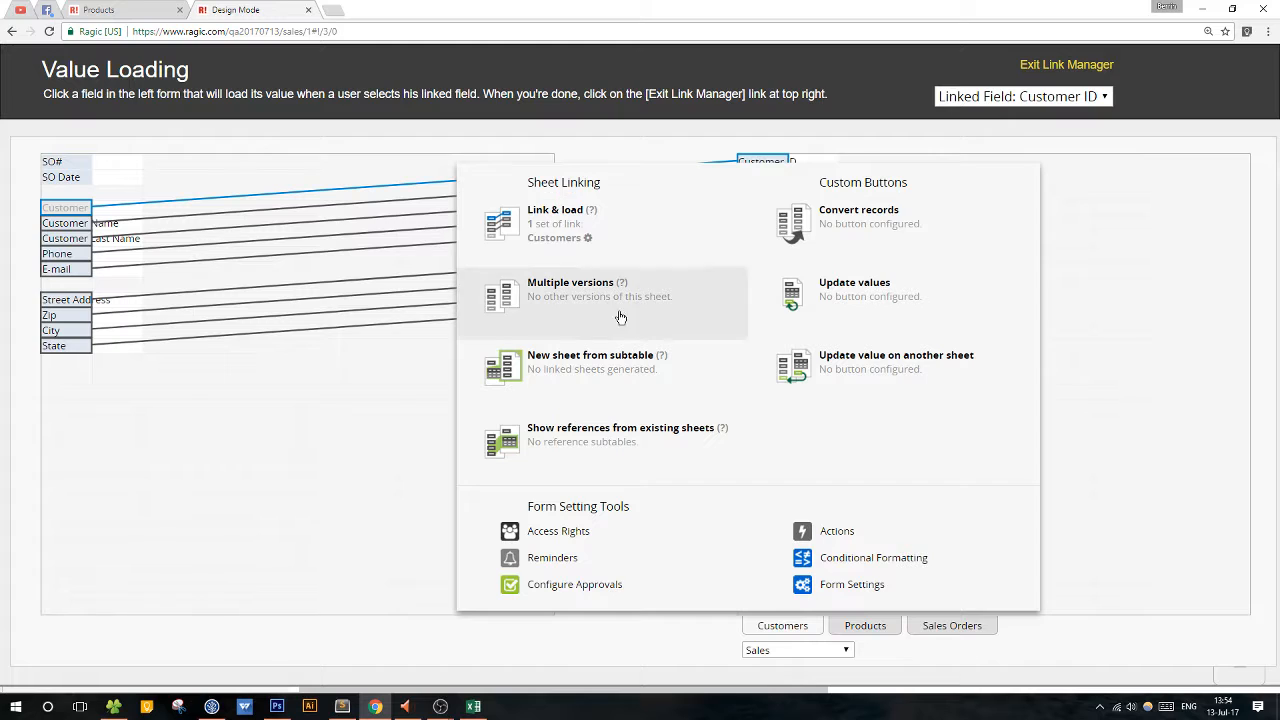
left_click(1120, 314)
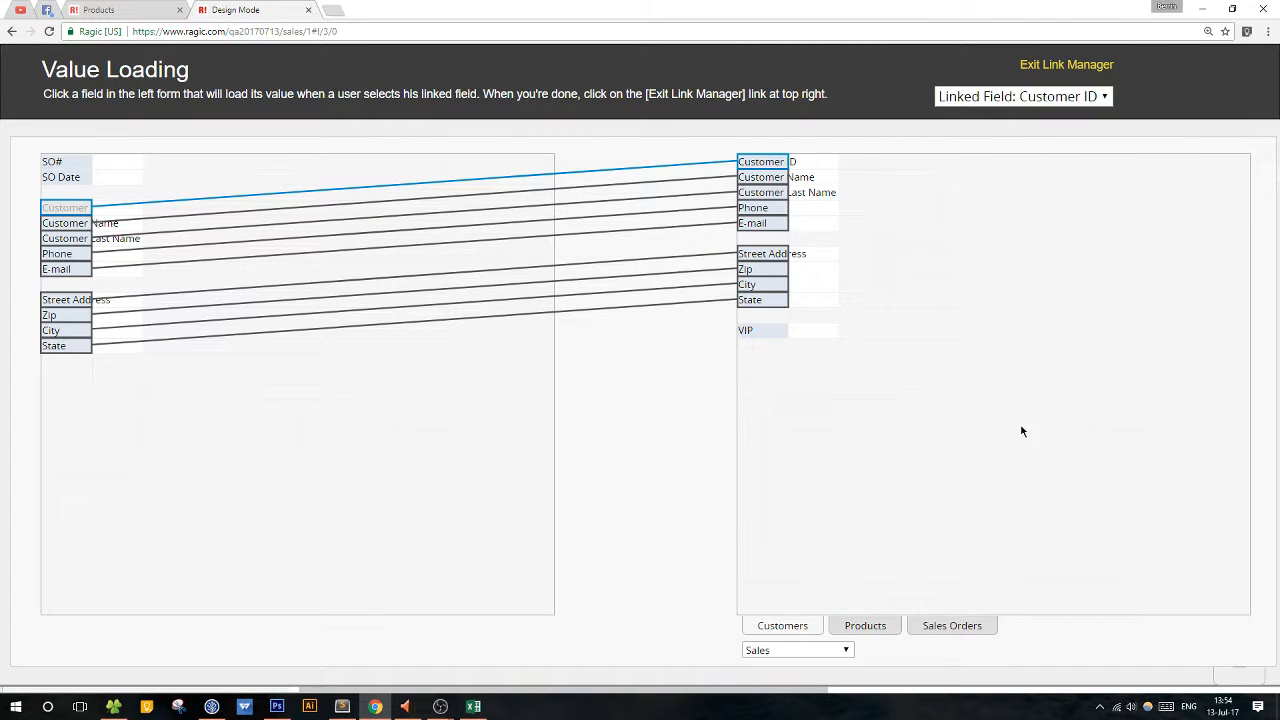
left_click(866, 624)
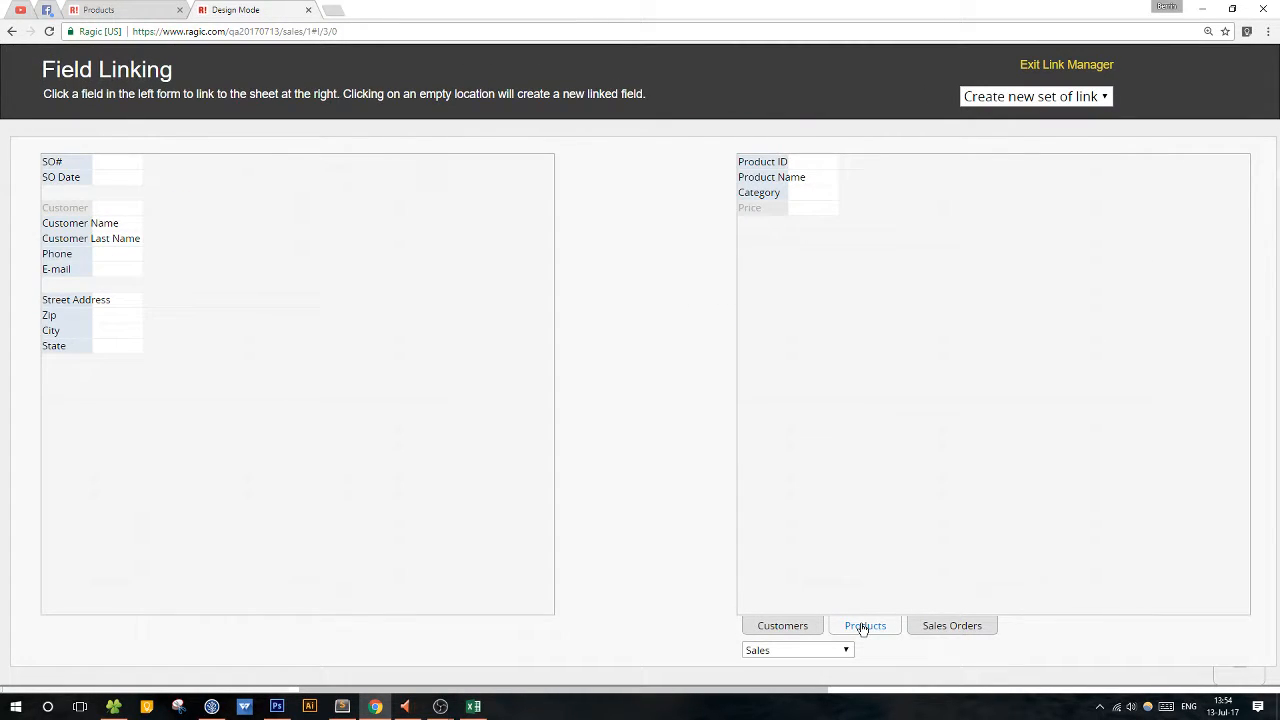
left_click(753, 163)
left_click(54, 384)
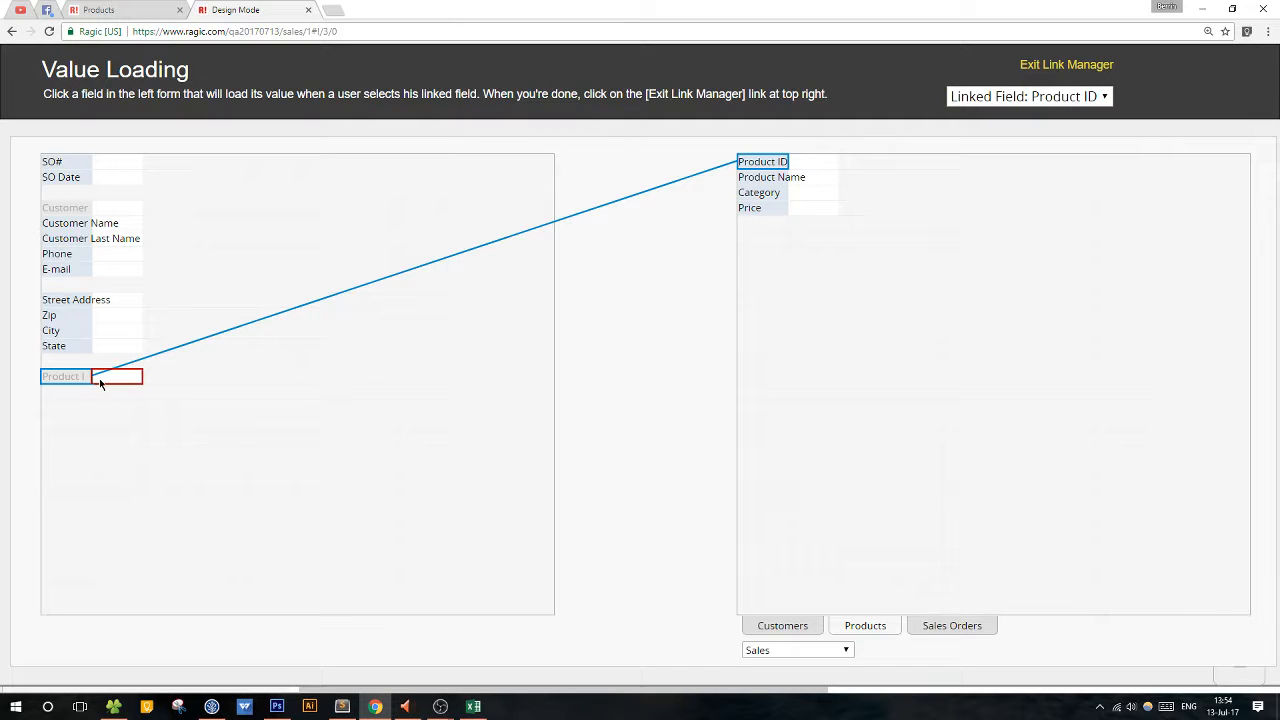
Load Product Name, Category and Price from Products into new fields side by side after Product ID, forming a subtable header row.
left_click(776, 183)
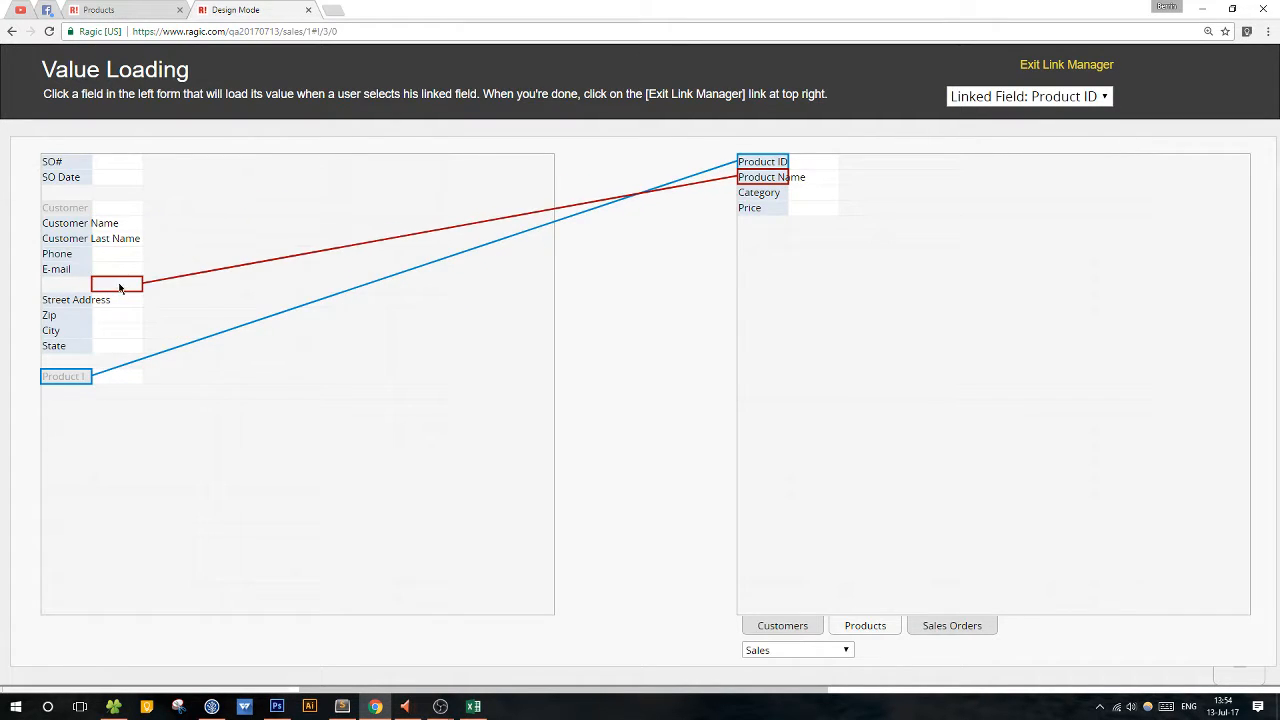
left_click(126, 382)
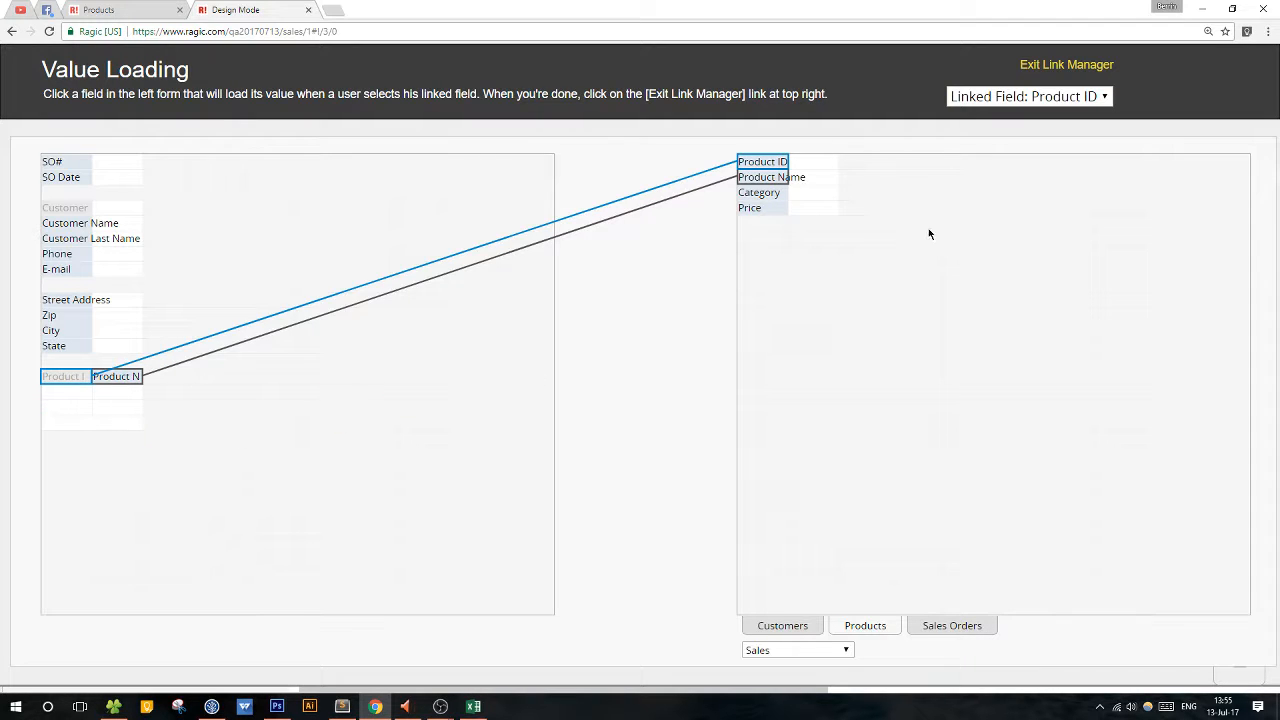
left_click(762, 193)
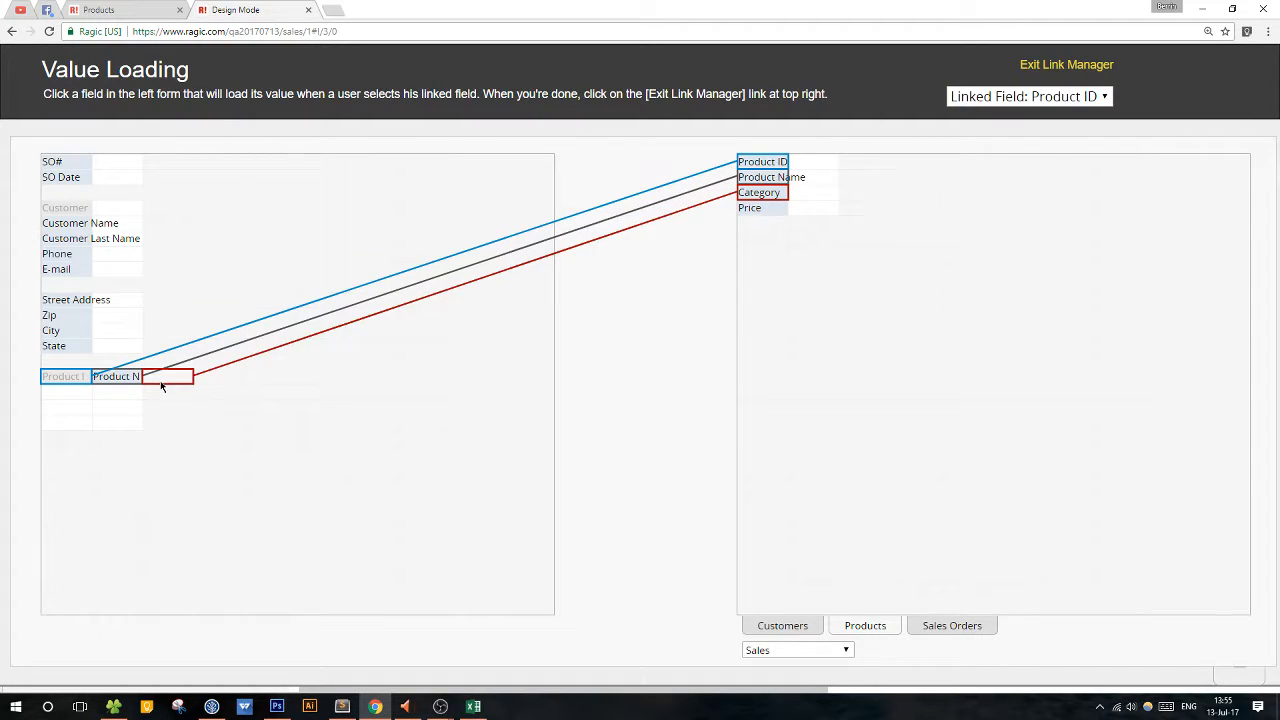
left_click(162, 378)
left_click(762, 212)
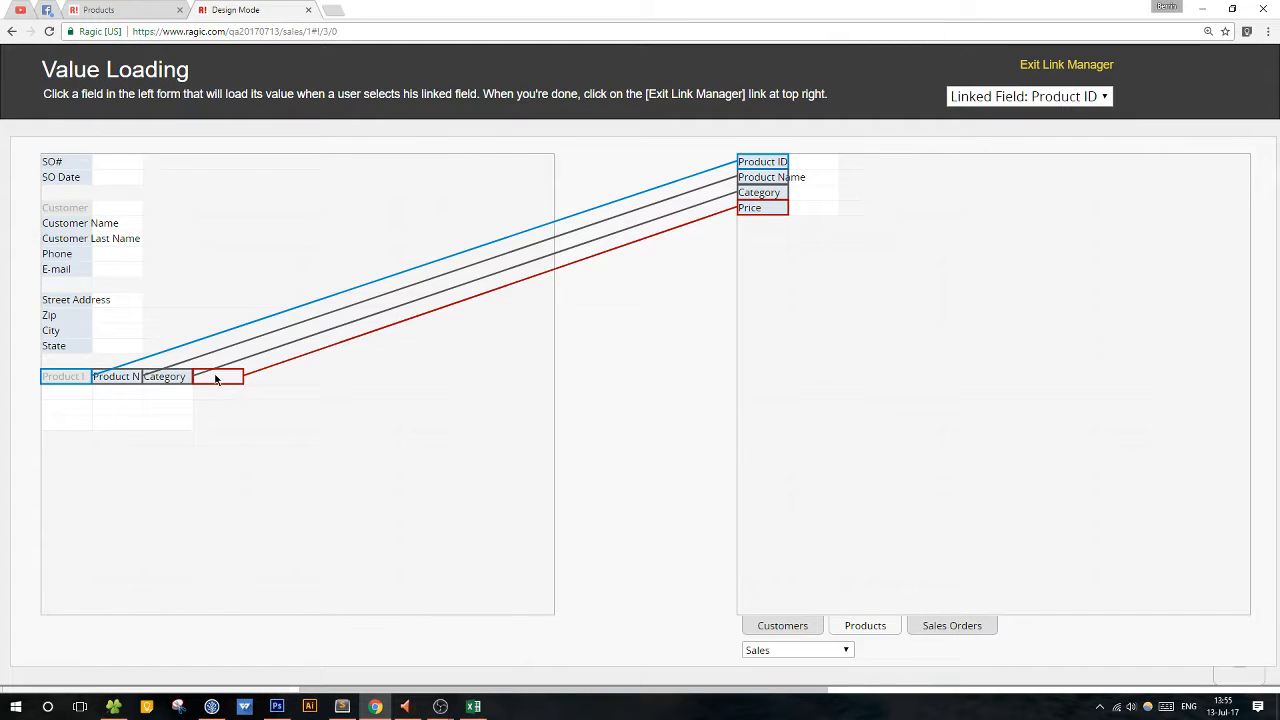
left_click(215, 377)
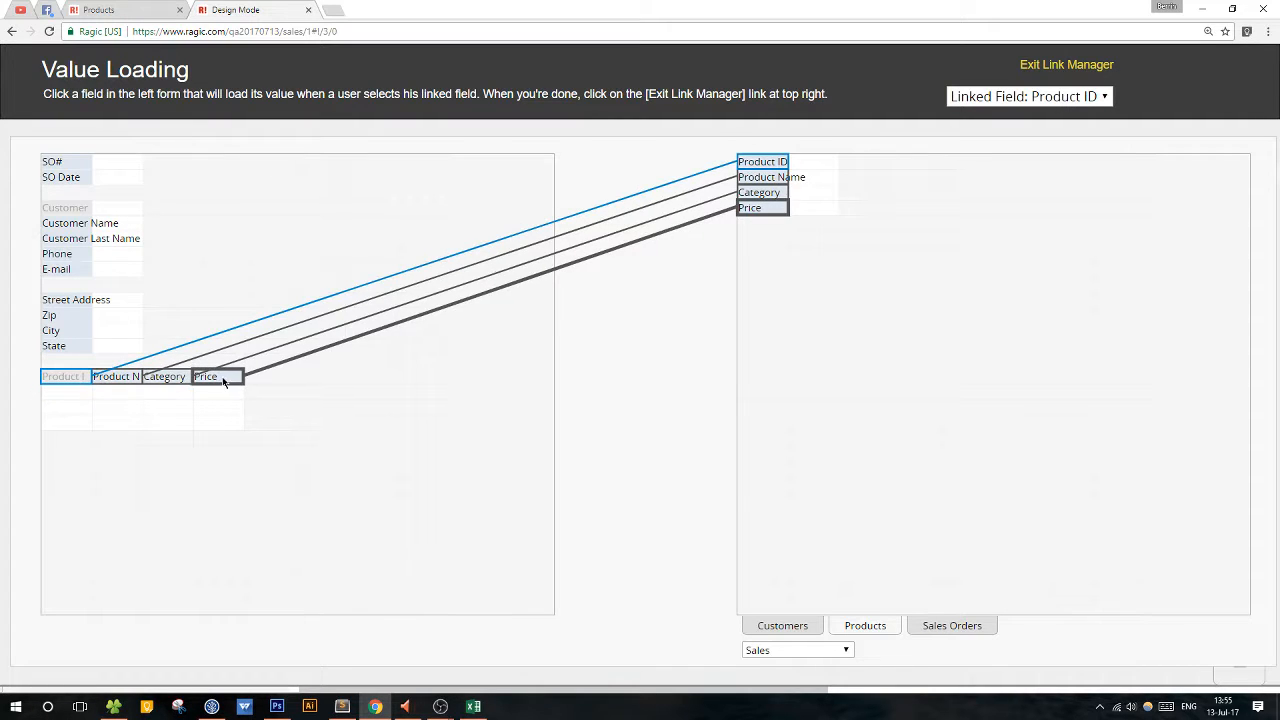
Leave the link manager, save the Sales Orders design with its product subtable and return to the record.
left_click(1097, 66)
left_click(338, 152)
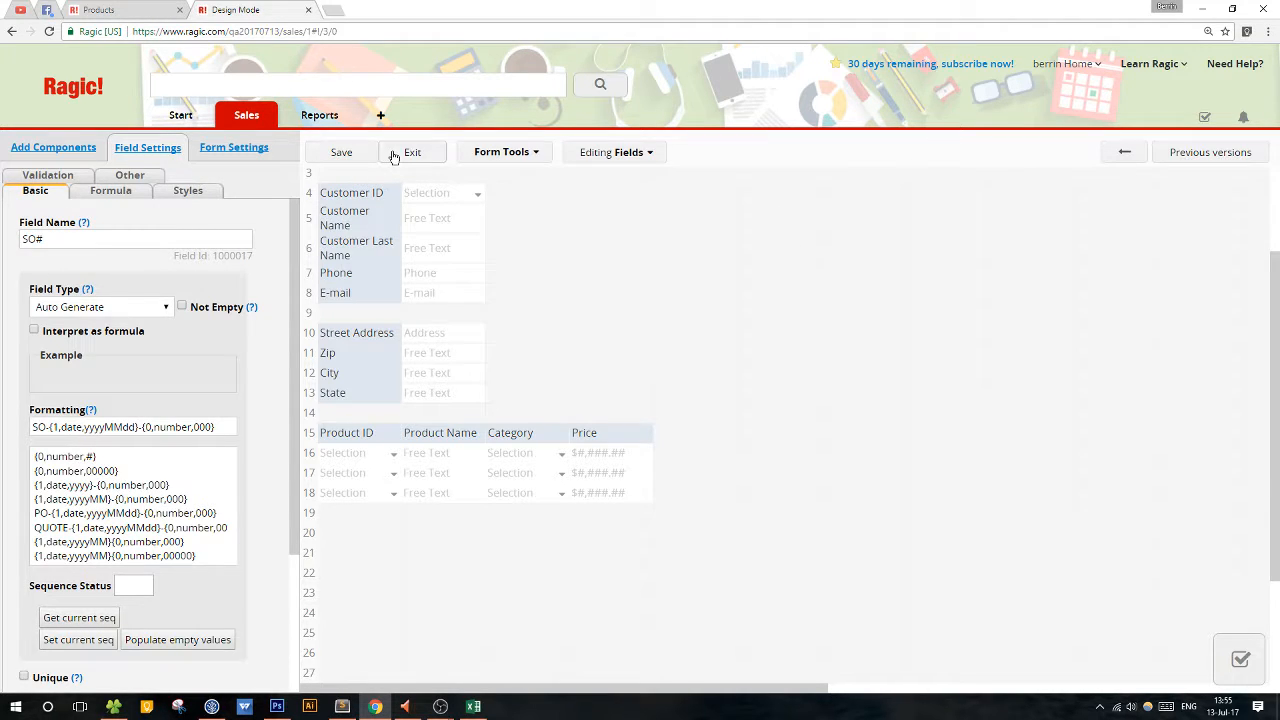
left_click(392, 153)
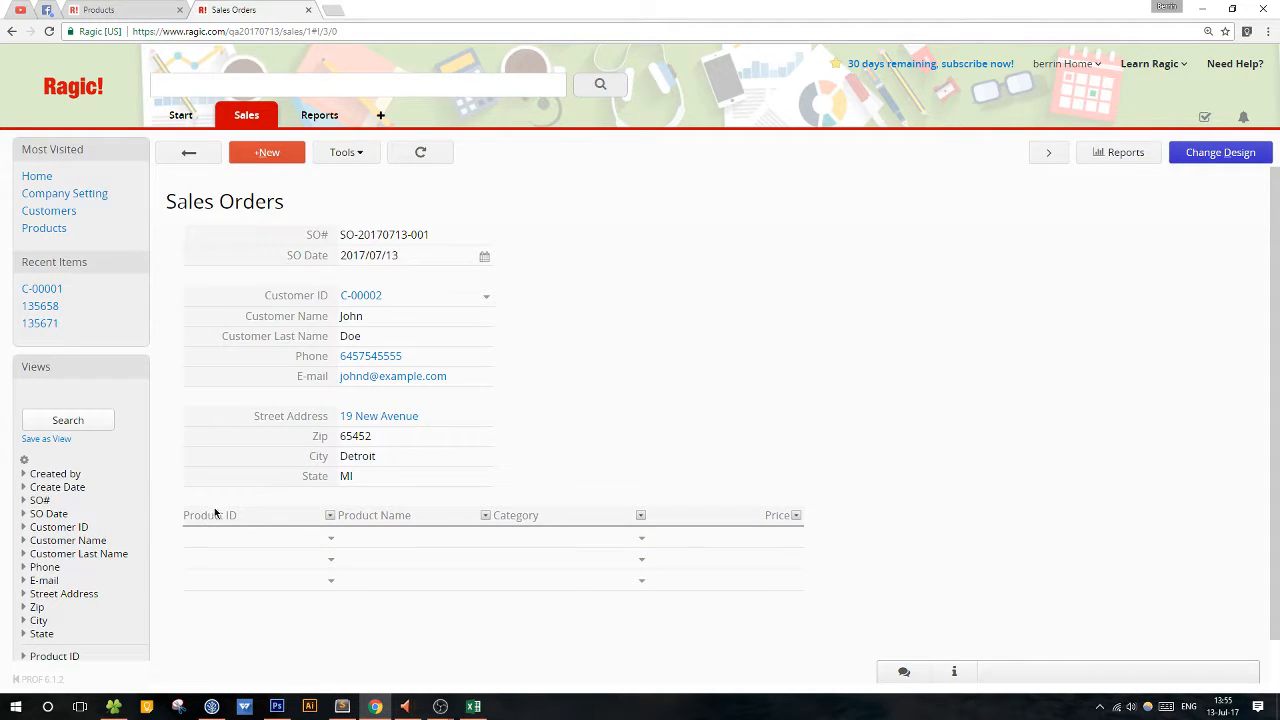
Fill the first three product rows of the sales order with Fitbit, Beige couch and the office Keyboard from Products.
left_click(331, 540)
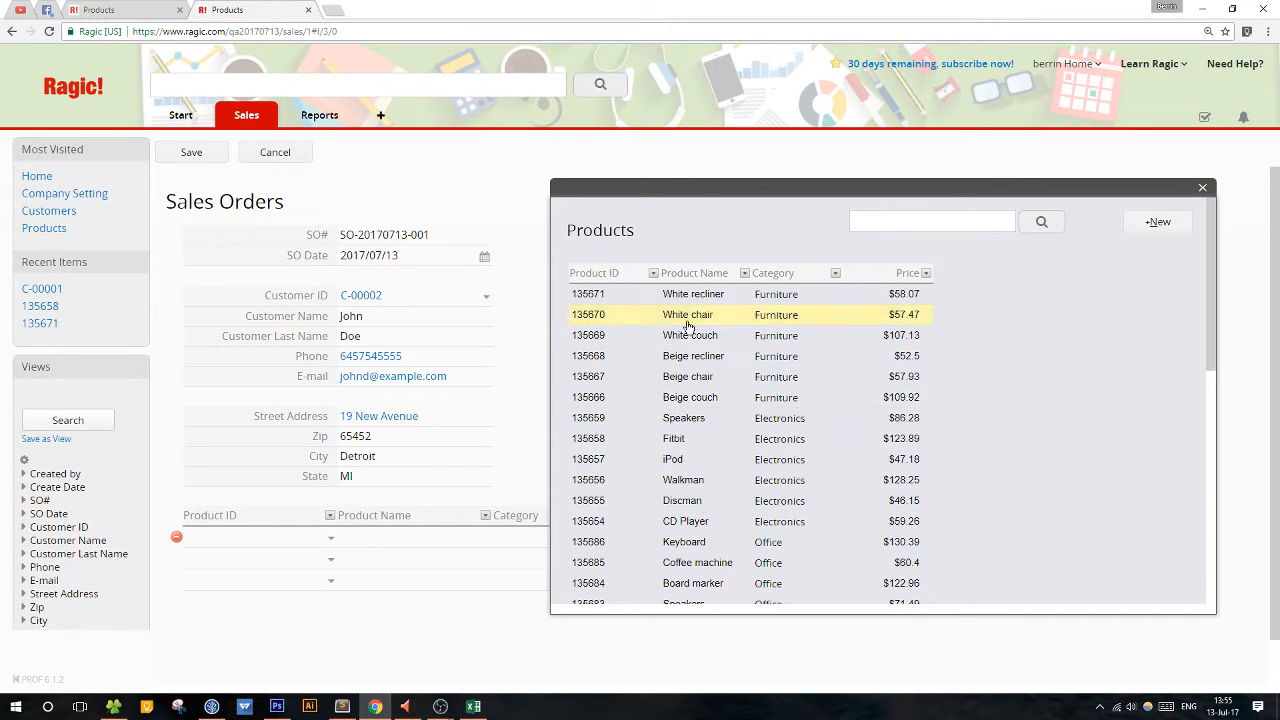
left_click(698, 441)
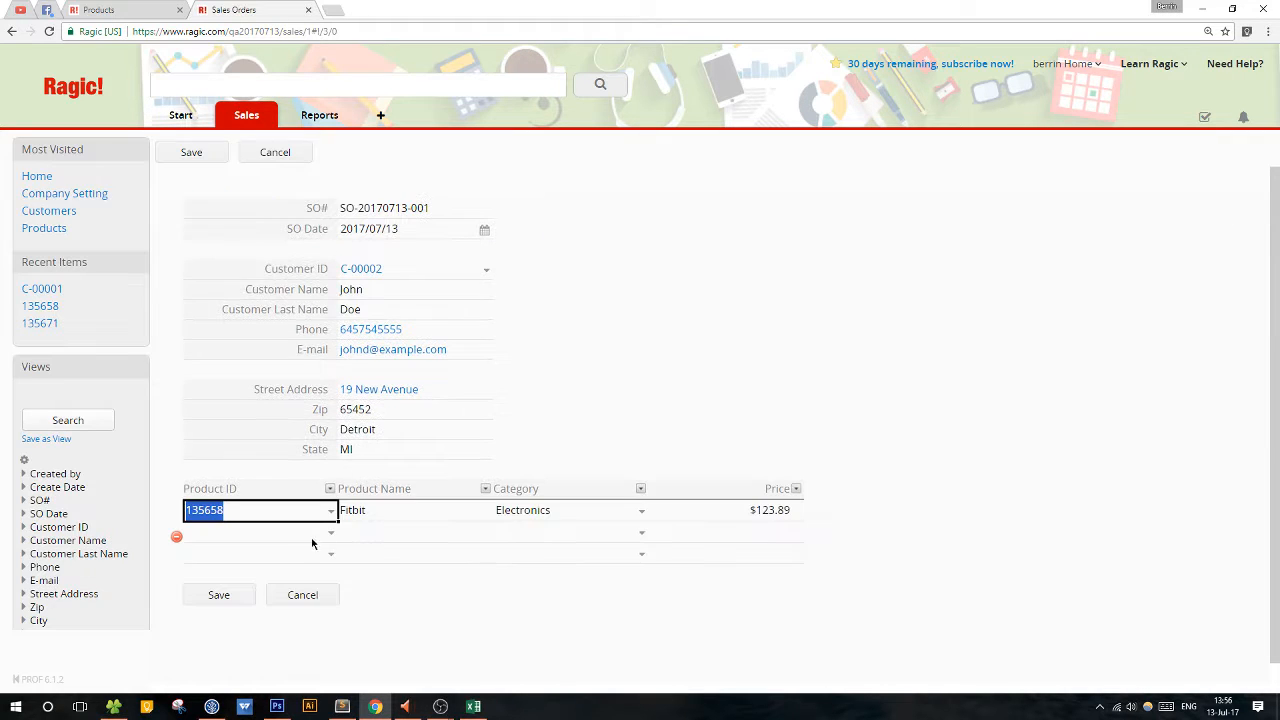
left_click(330, 537)
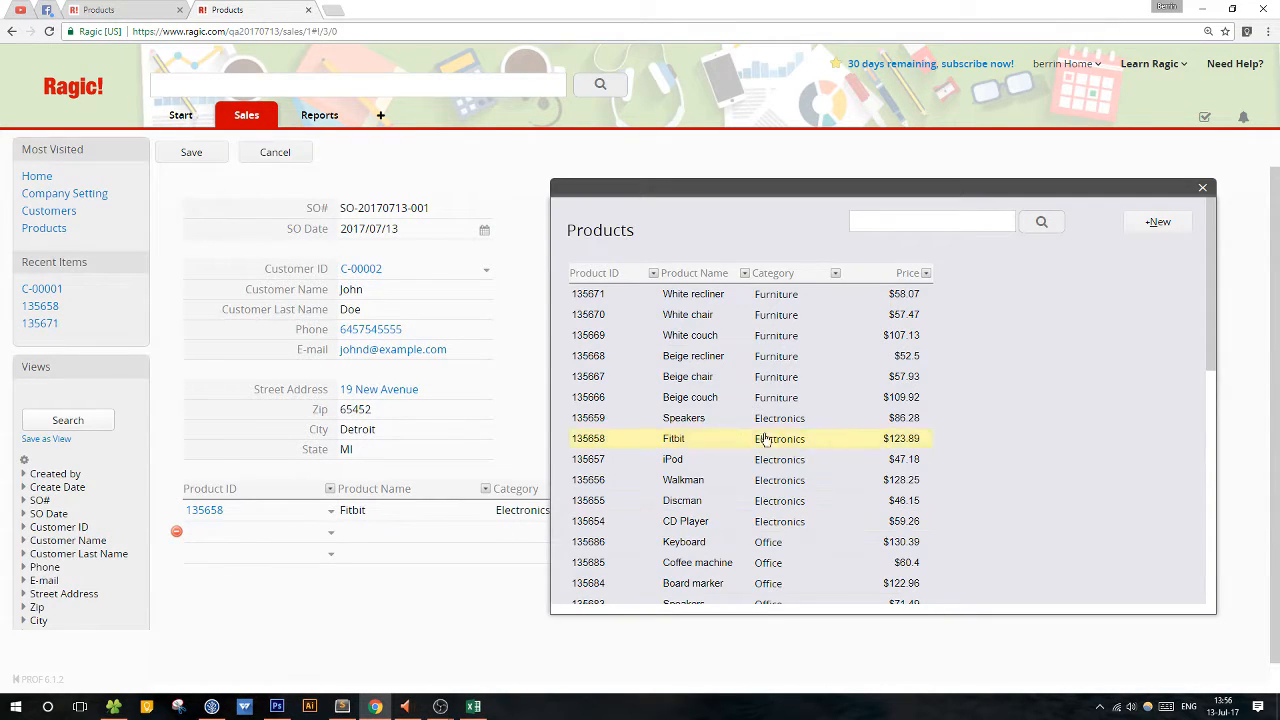
left_click(738, 398)
left_click(330, 553)
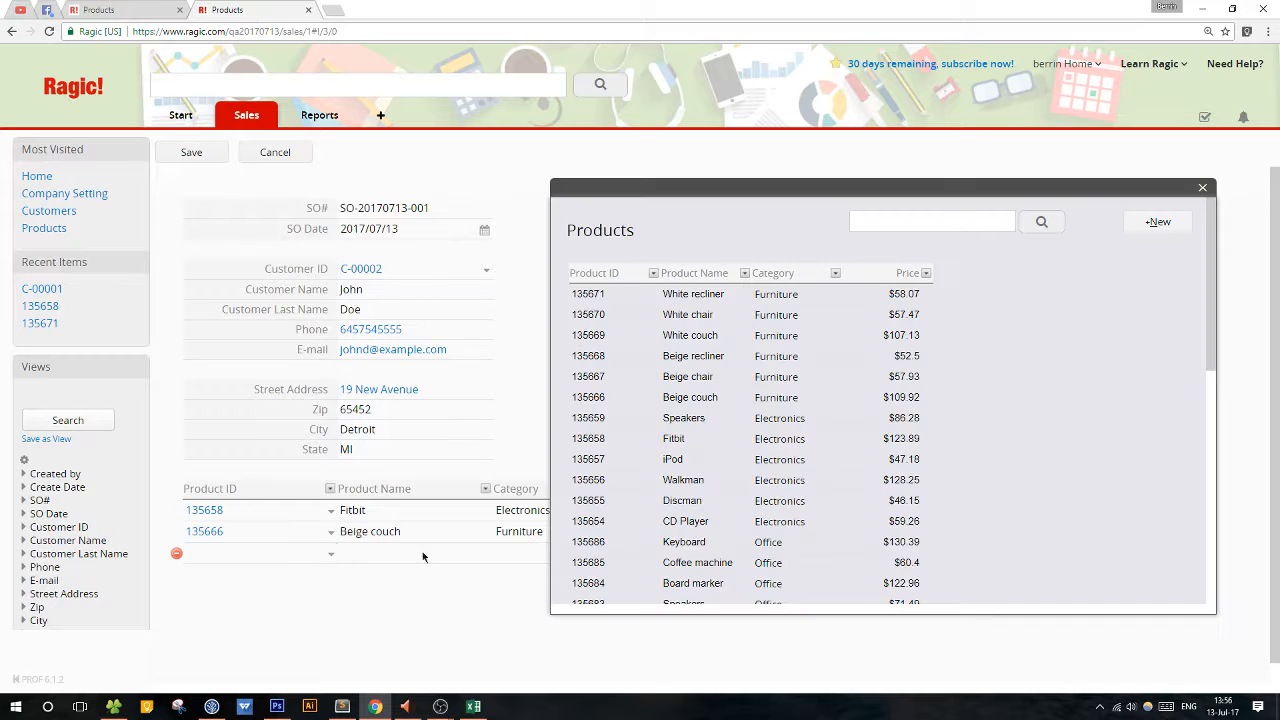
scroll(709, 520, "down", 1)
left_click(709, 491)
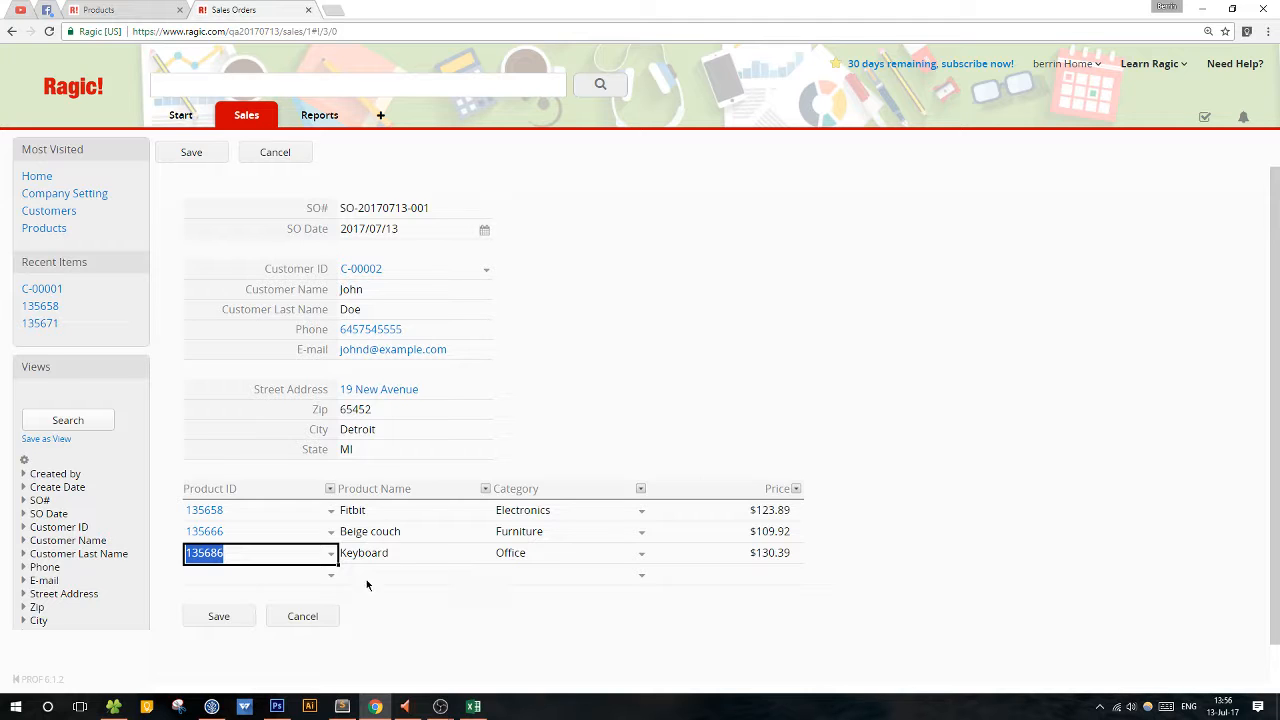
Add Large vase and White frame as the fourth and fifth product rows and save the sales order.
left_click(331, 577)
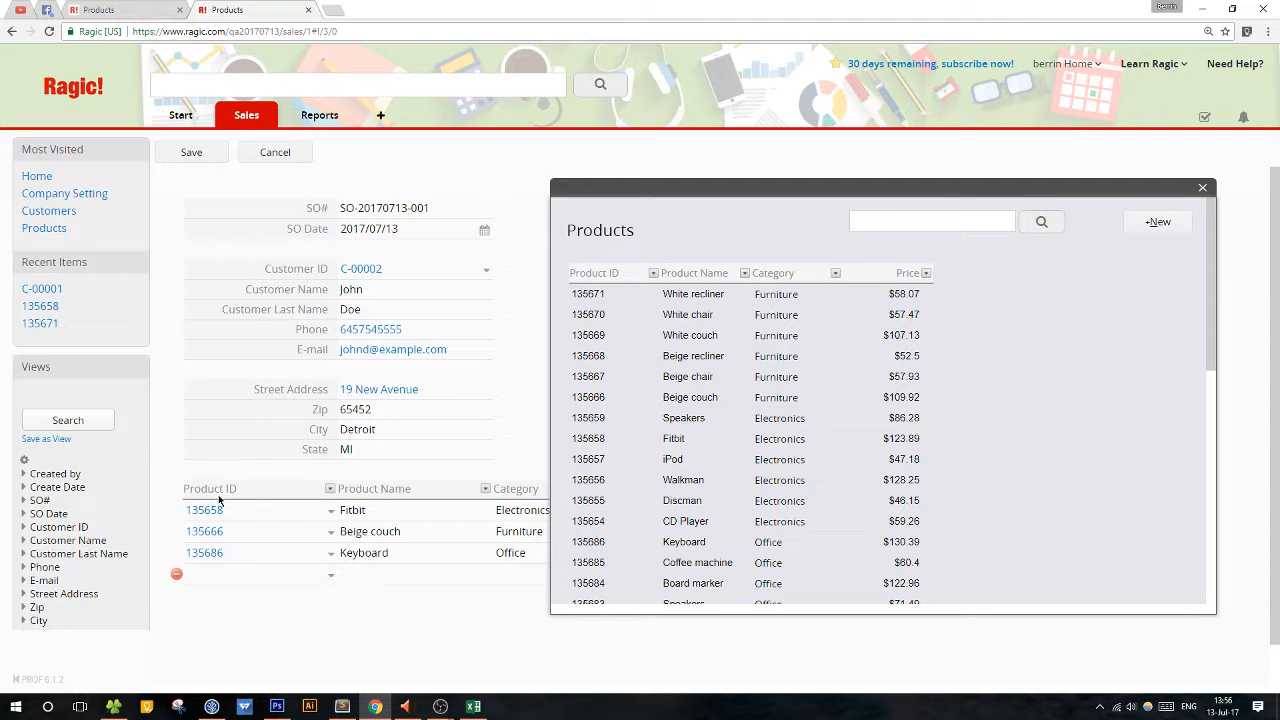
scroll(640, 560, "down", 3)
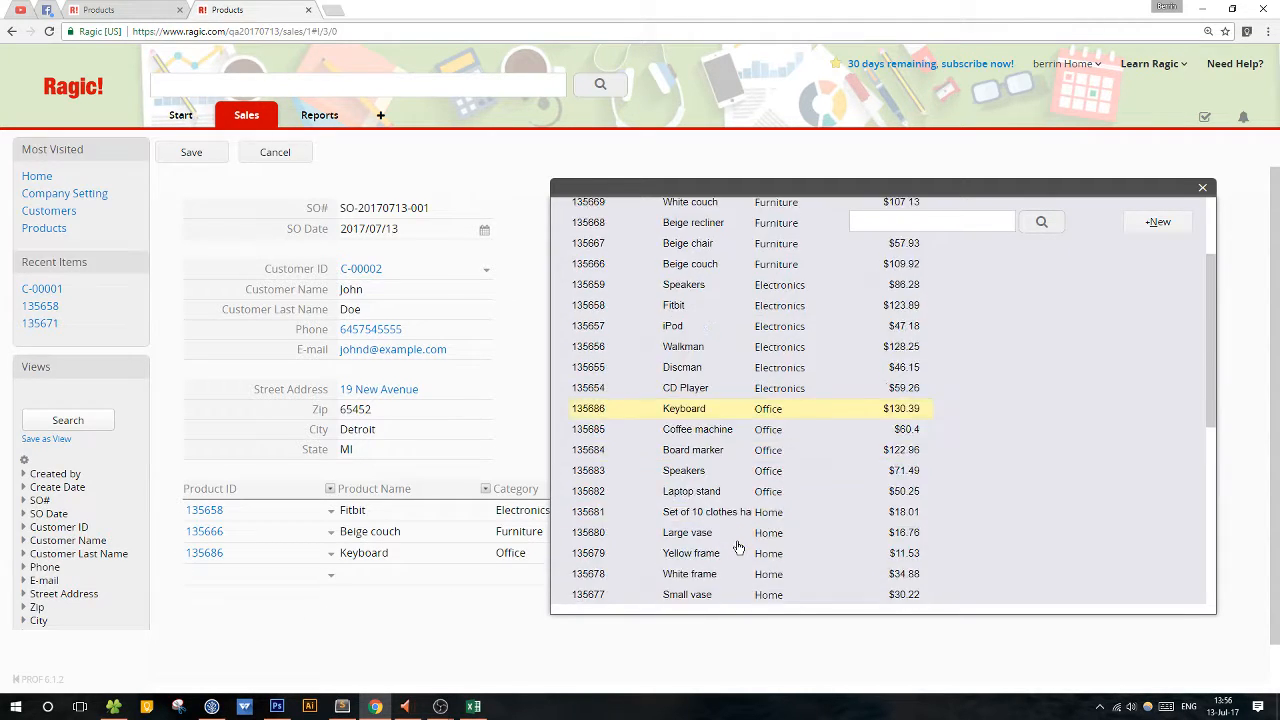
left_click(690, 533)
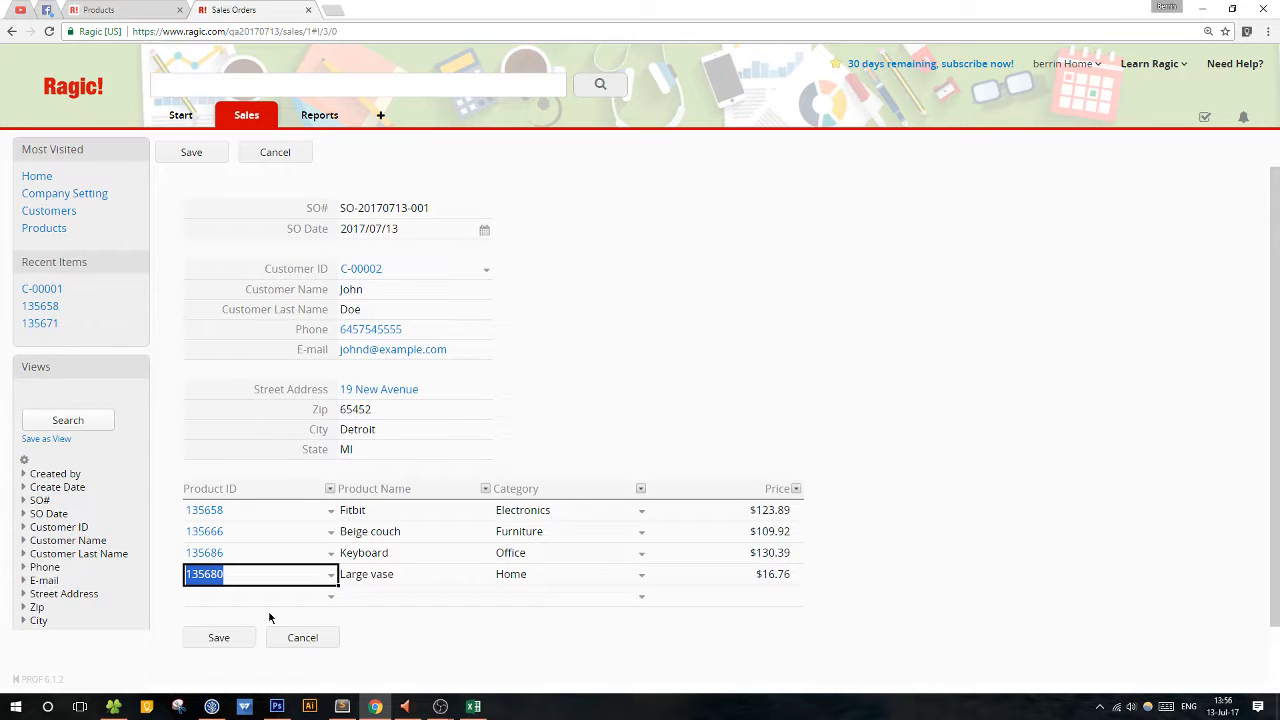
left_click(331, 597)
scroll(805, 485, "down", 5)
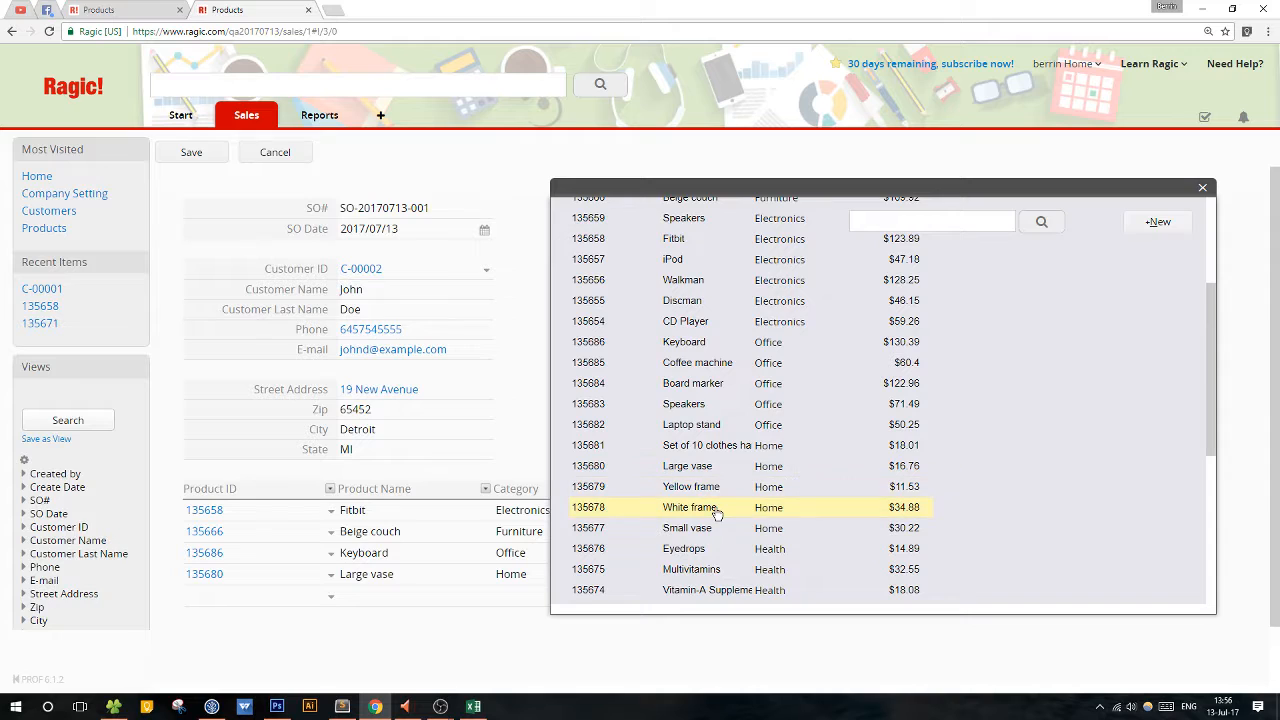
left_click(803, 508)
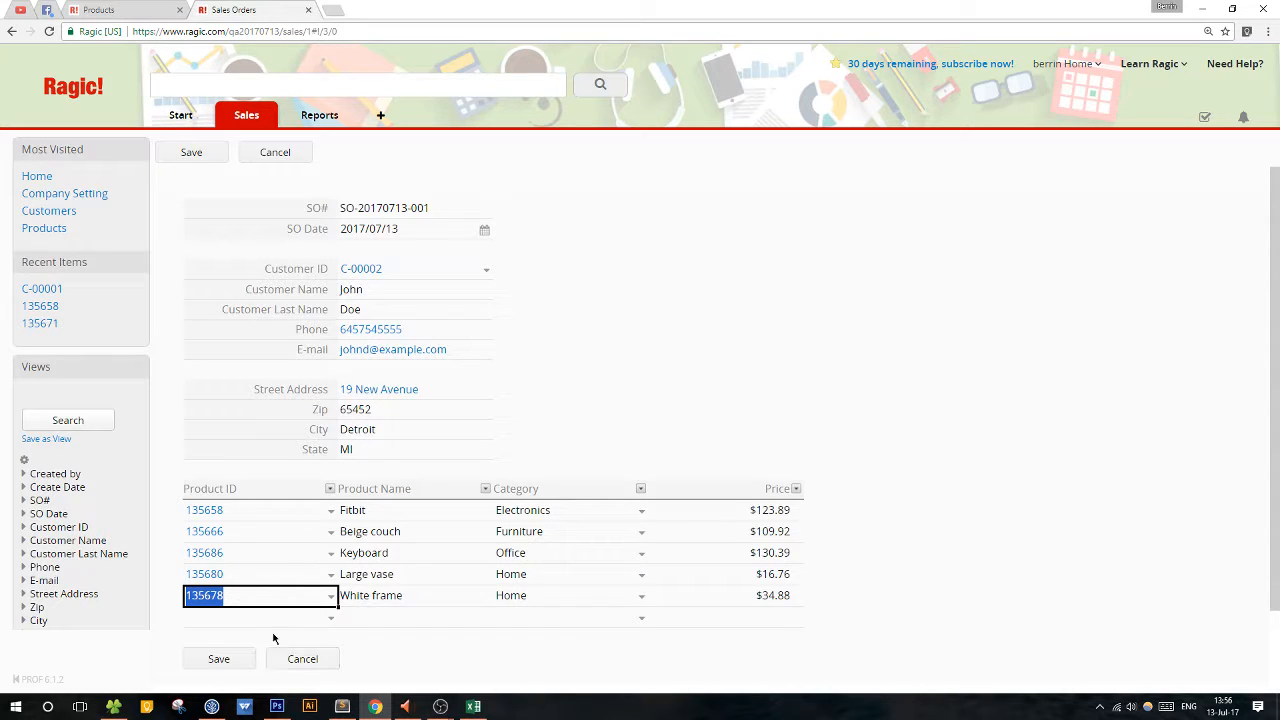
left_click(218, 659)
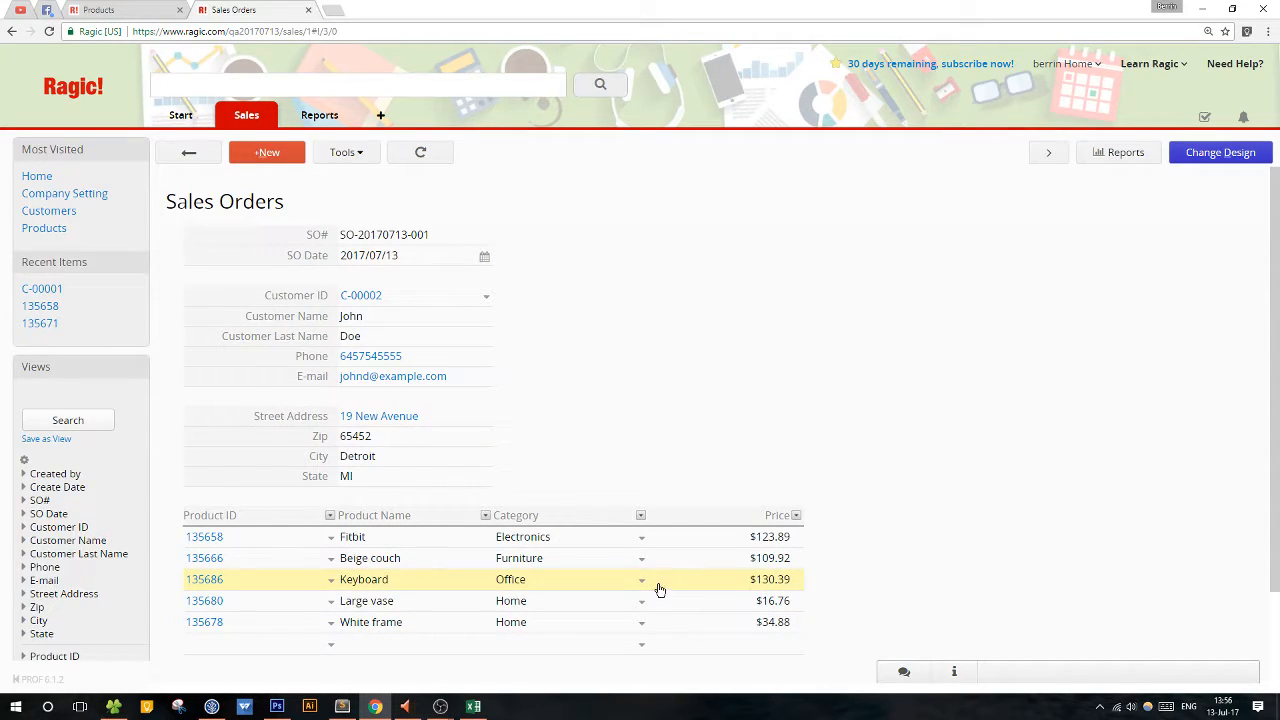
scroll(1145, 434, "down", 2)
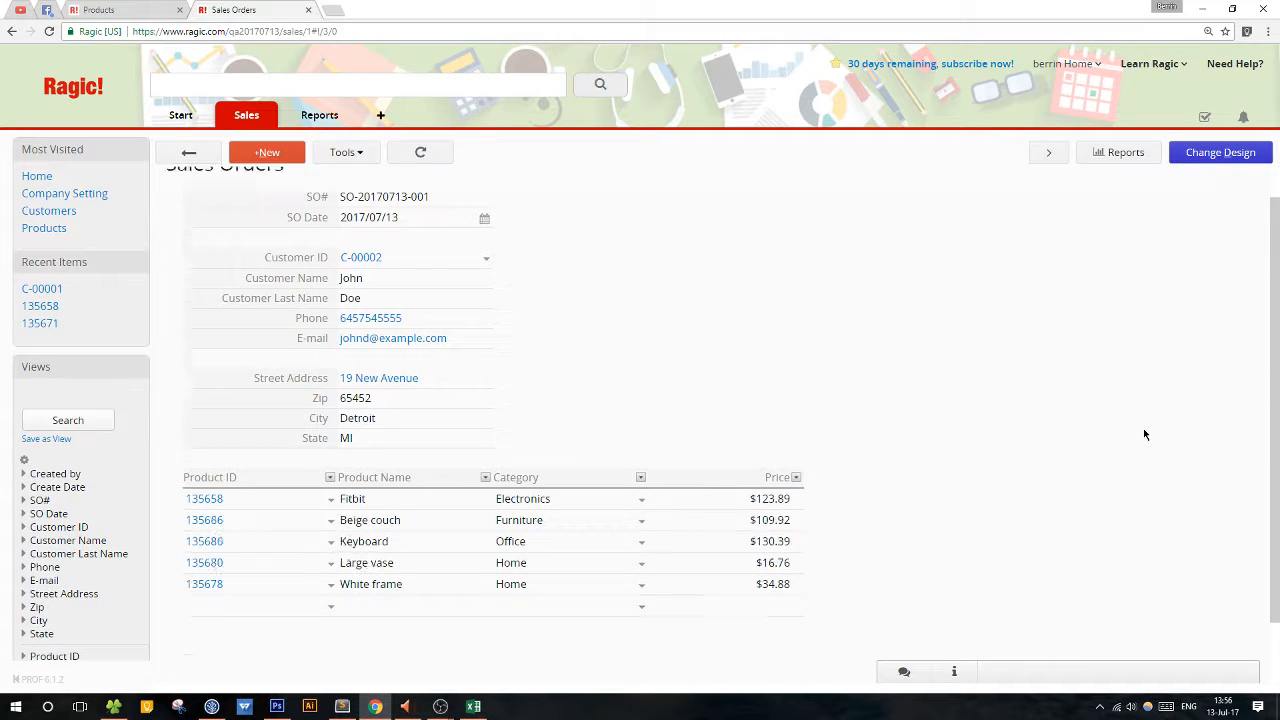
scroll(1145, 434, "up", 2)
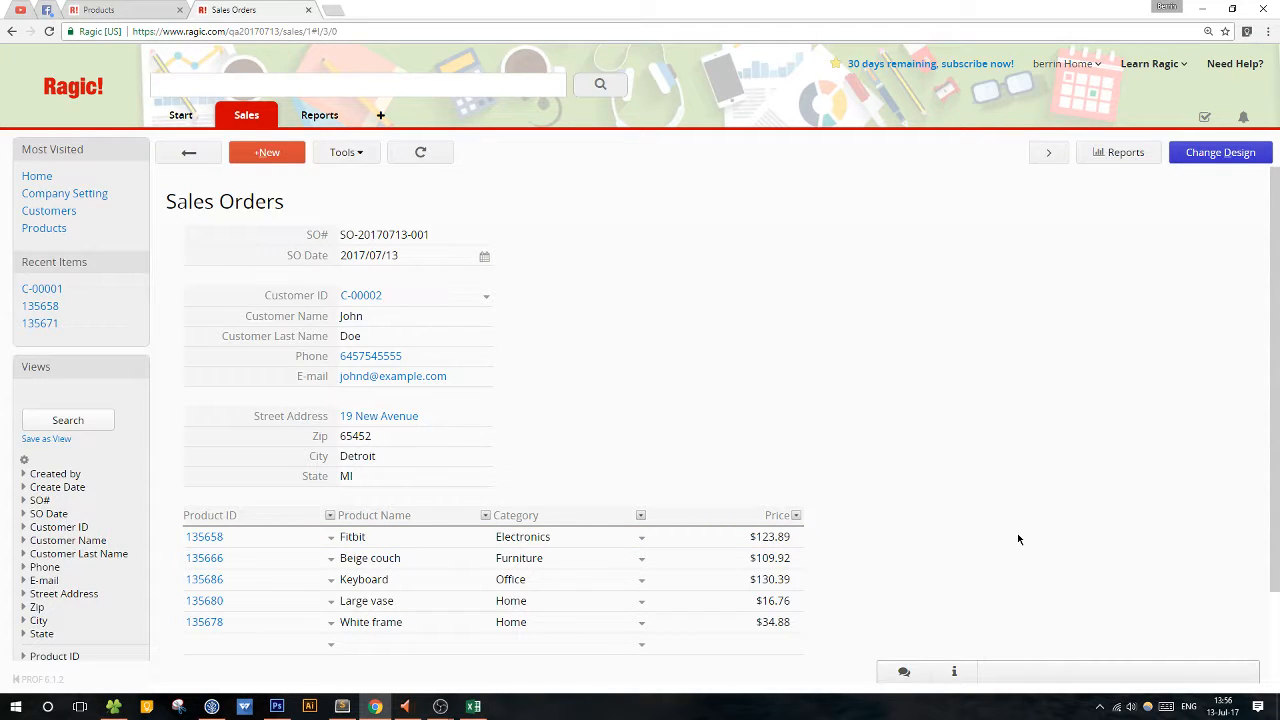
scroll(900, 545, "down", 2)
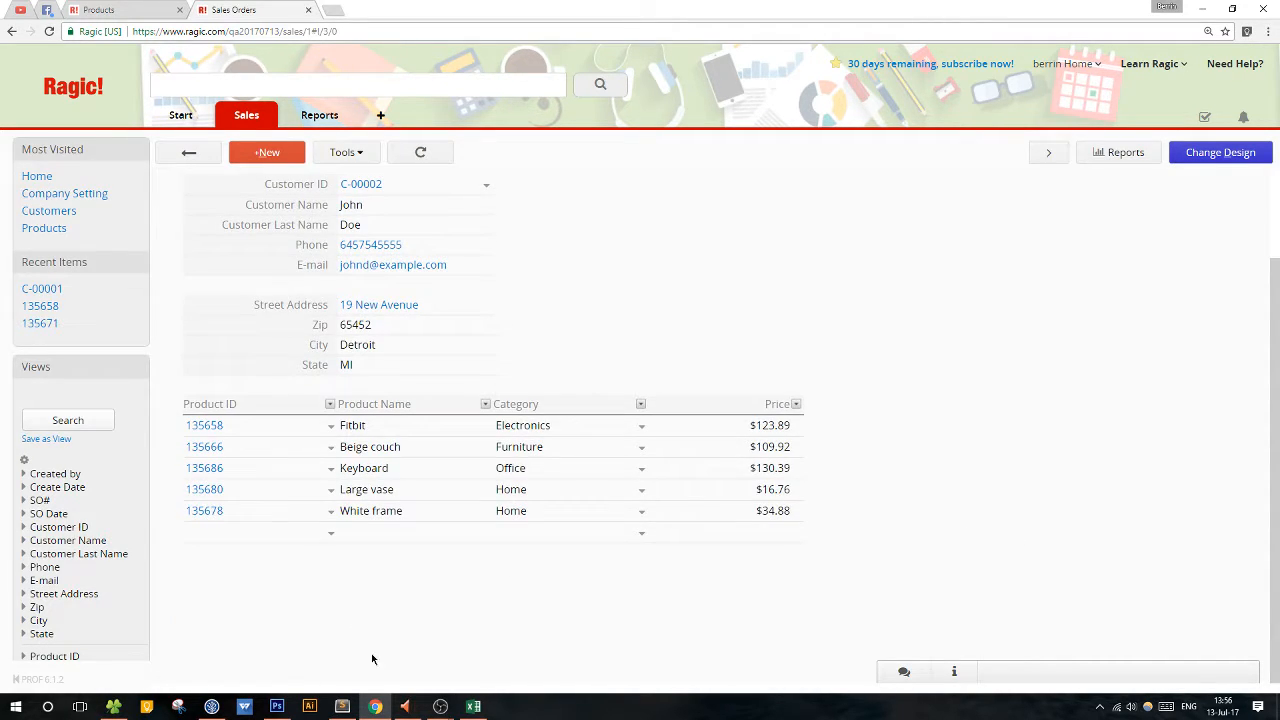
scroll(640, 603, "up", 2)
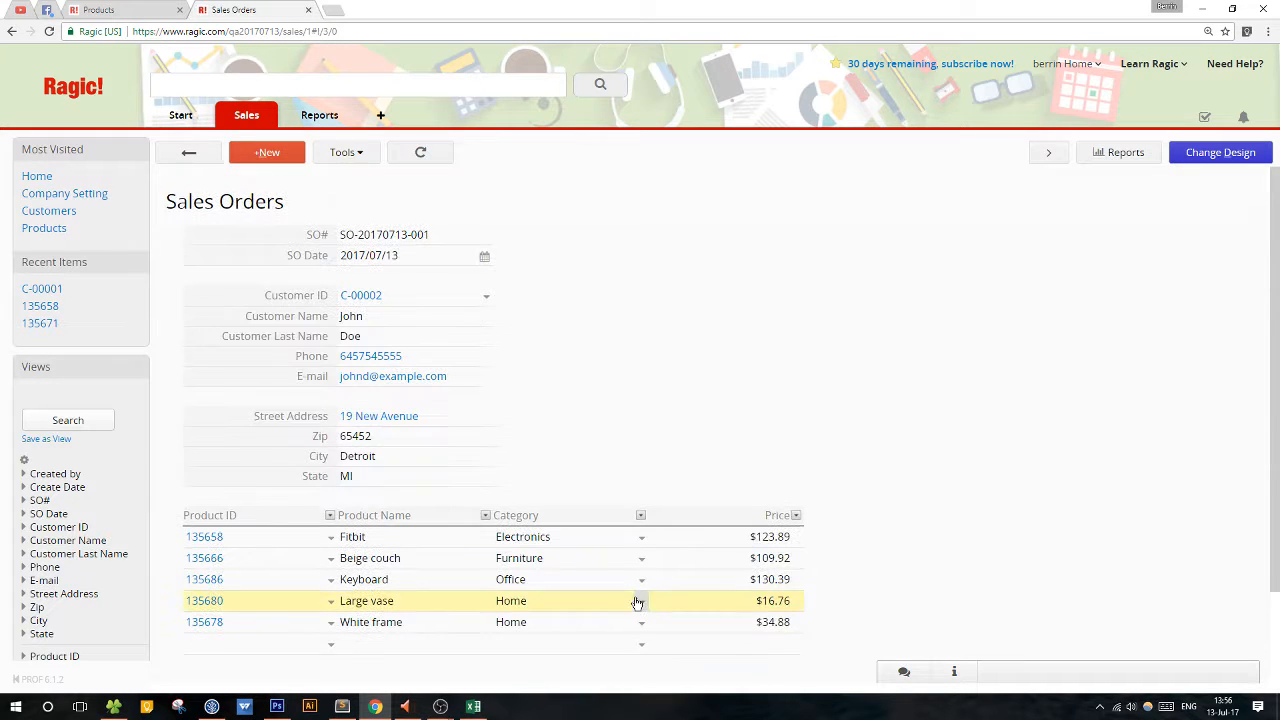
Reopen the Sales Orders design and add a numeric Qty field with format 0 after Price in the product subtable.
left_click(1210, 152)
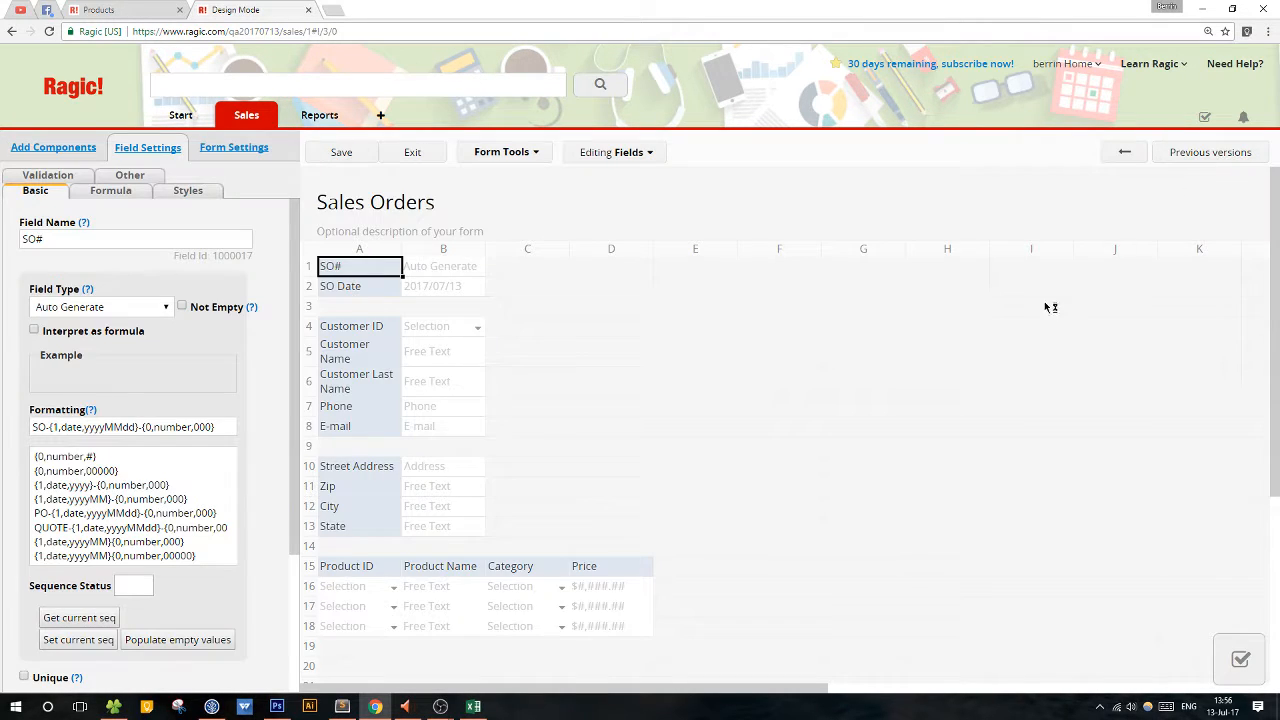
scroll(930, 400, "down", 2)
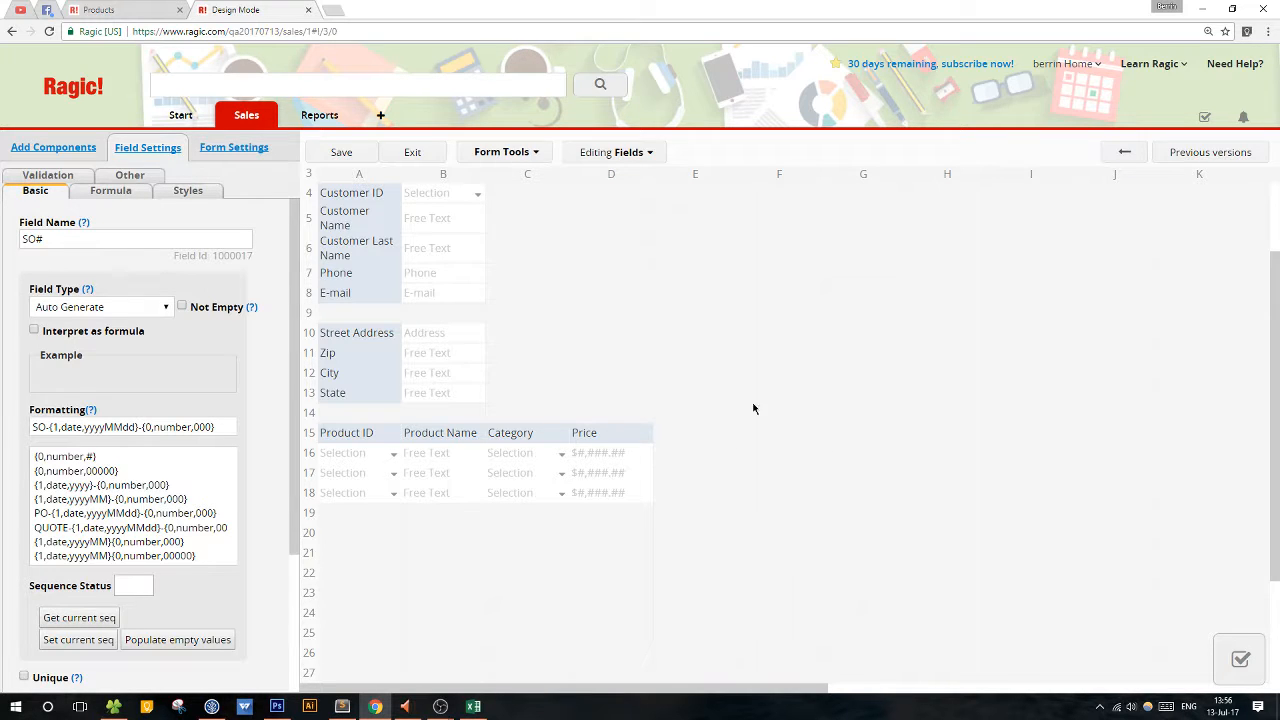
left_click(695, 441)
type("Qty")
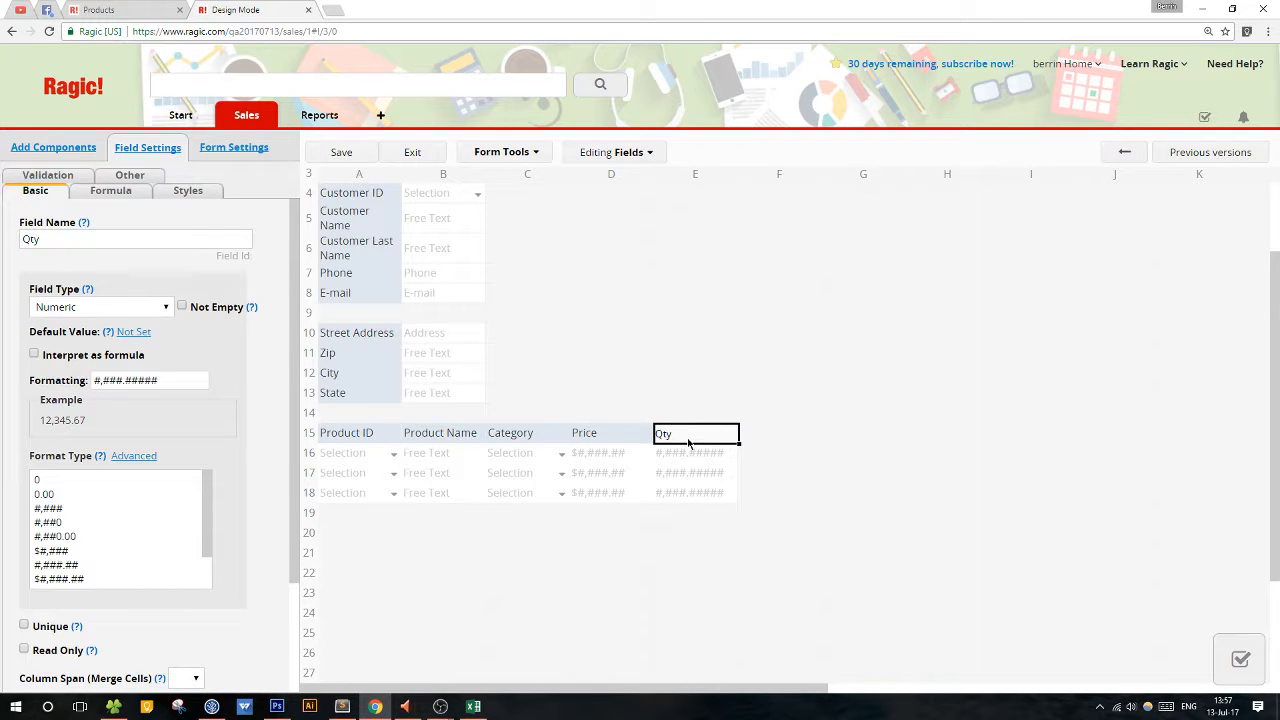
left_click(69, 481)
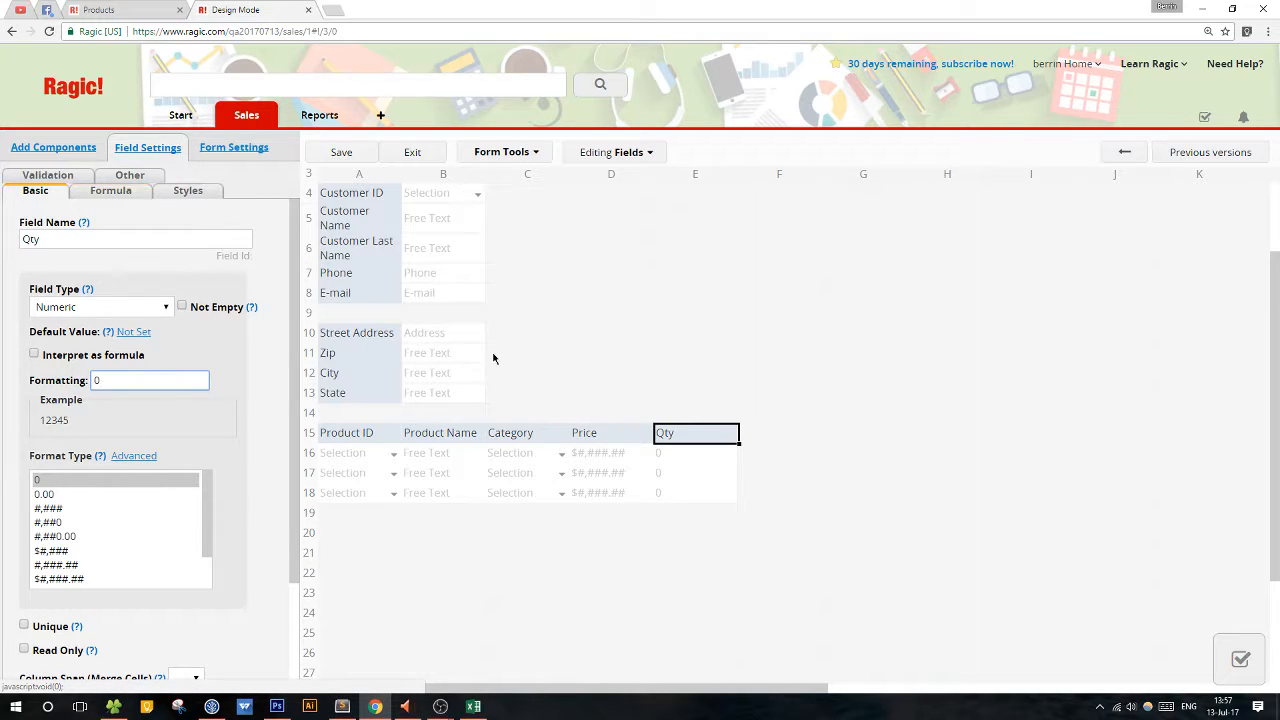
Add a Subtotal money field after Qty in the subtable header and format it as $#,###.##.
left_click(784, 440)
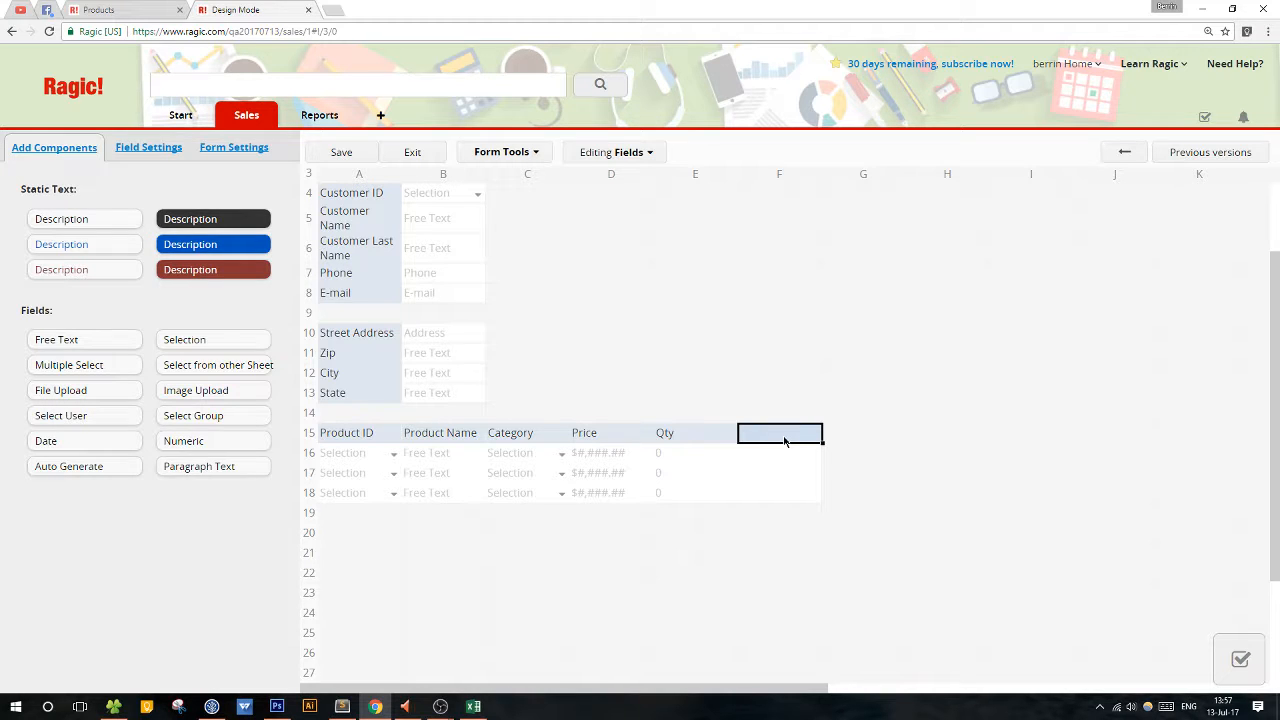
type("Subtotal")
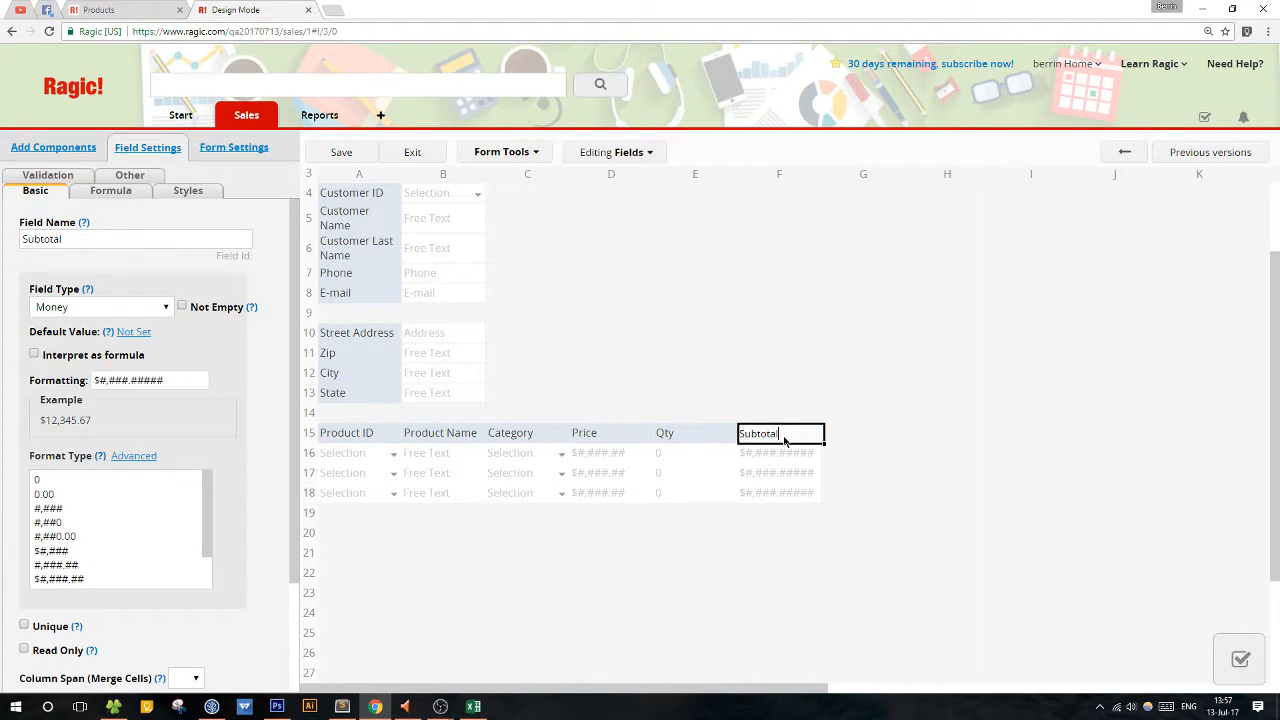
left_click(85, 580)
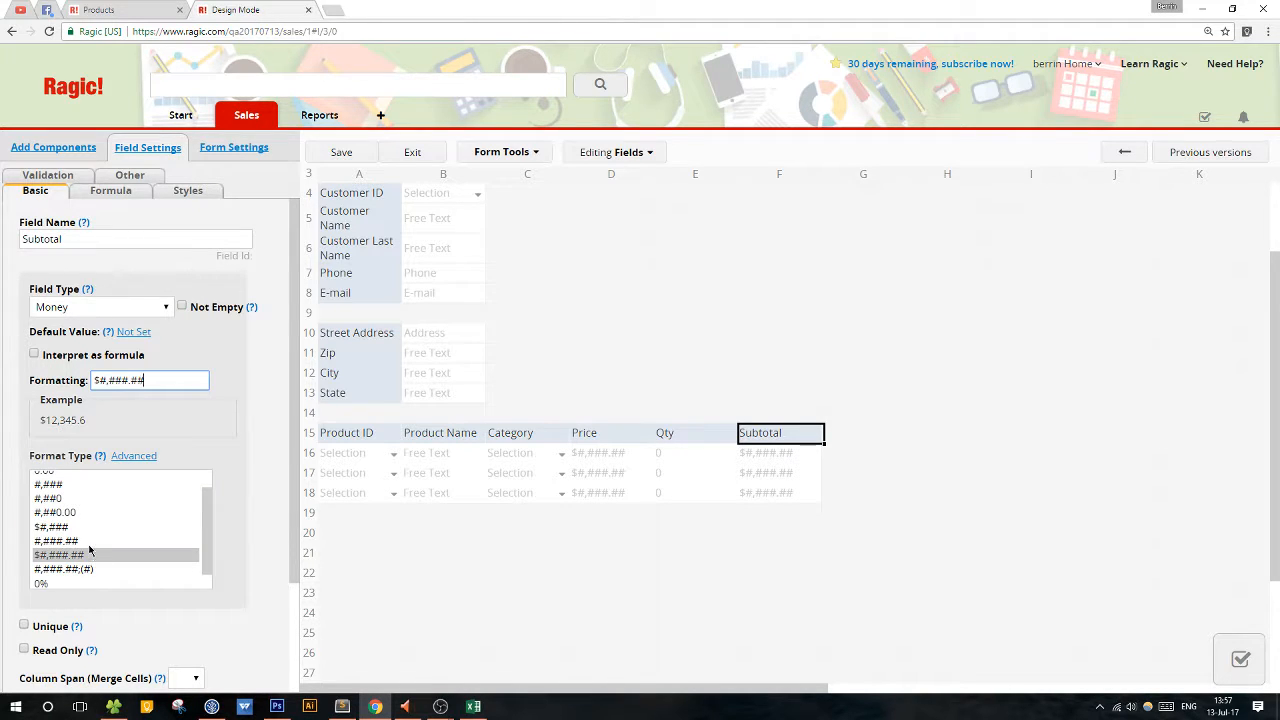
left_click(89, 545)
left_click(88, 558)
Give the Subtotal field the formula D15*E15 to multiply Price by Qty.
left_click(119, 195)
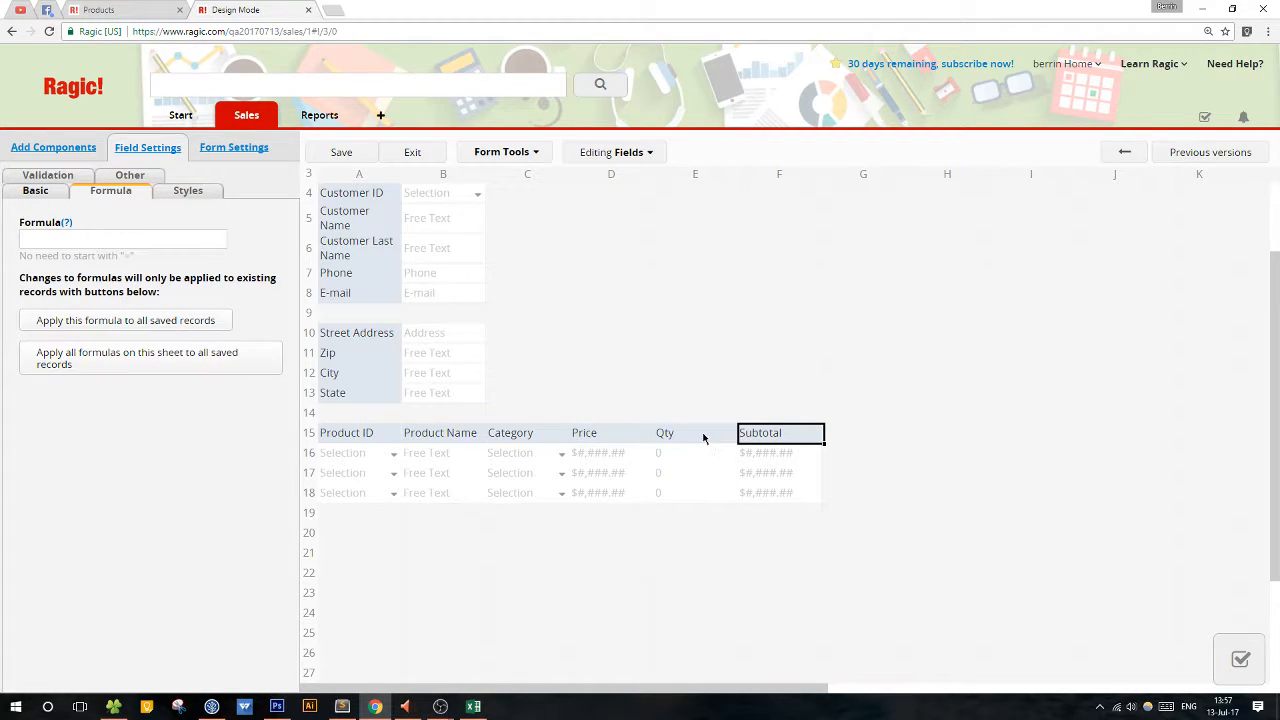
scroll(720, 371, "up", 3)
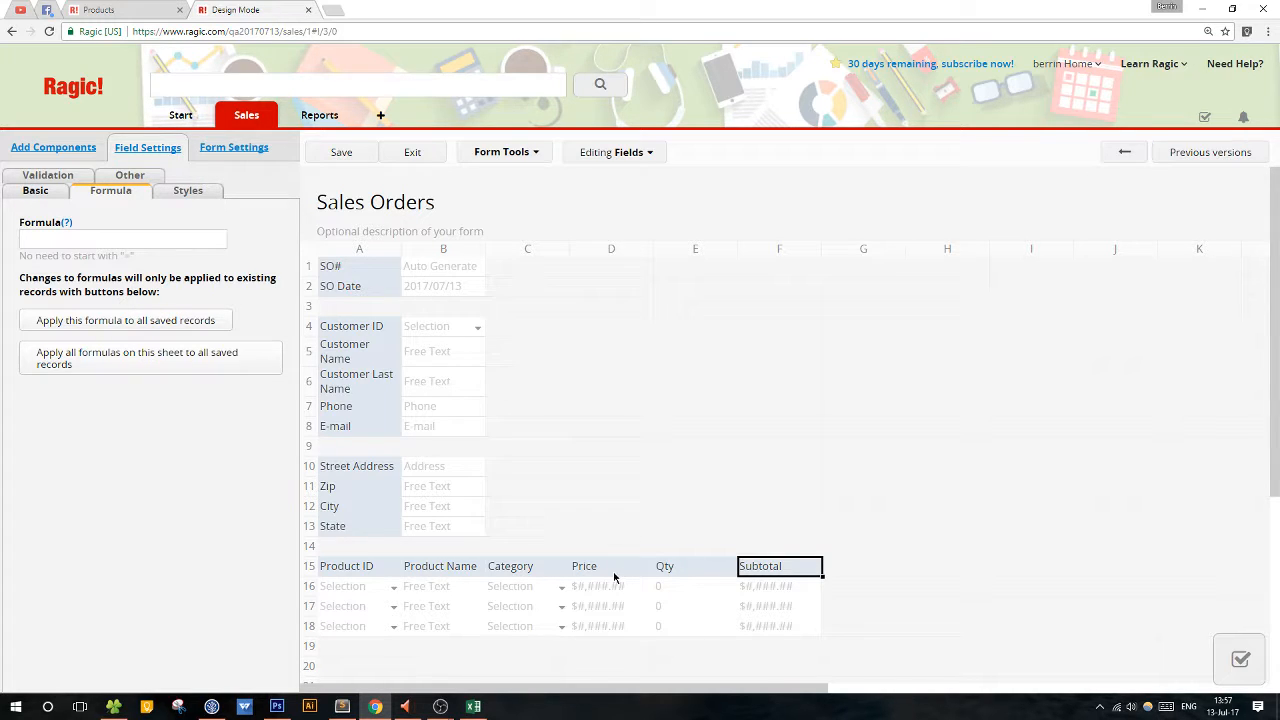
left_click(100, 237)
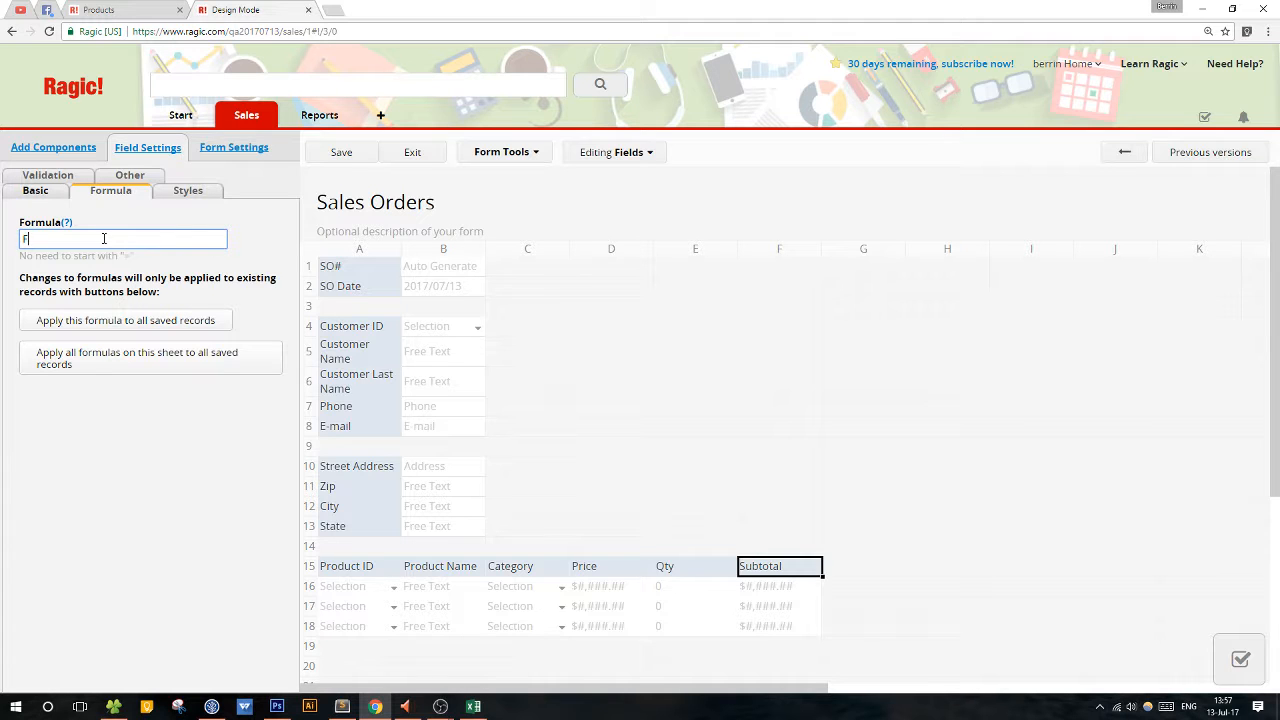
key("BackSpace")
type("D15")
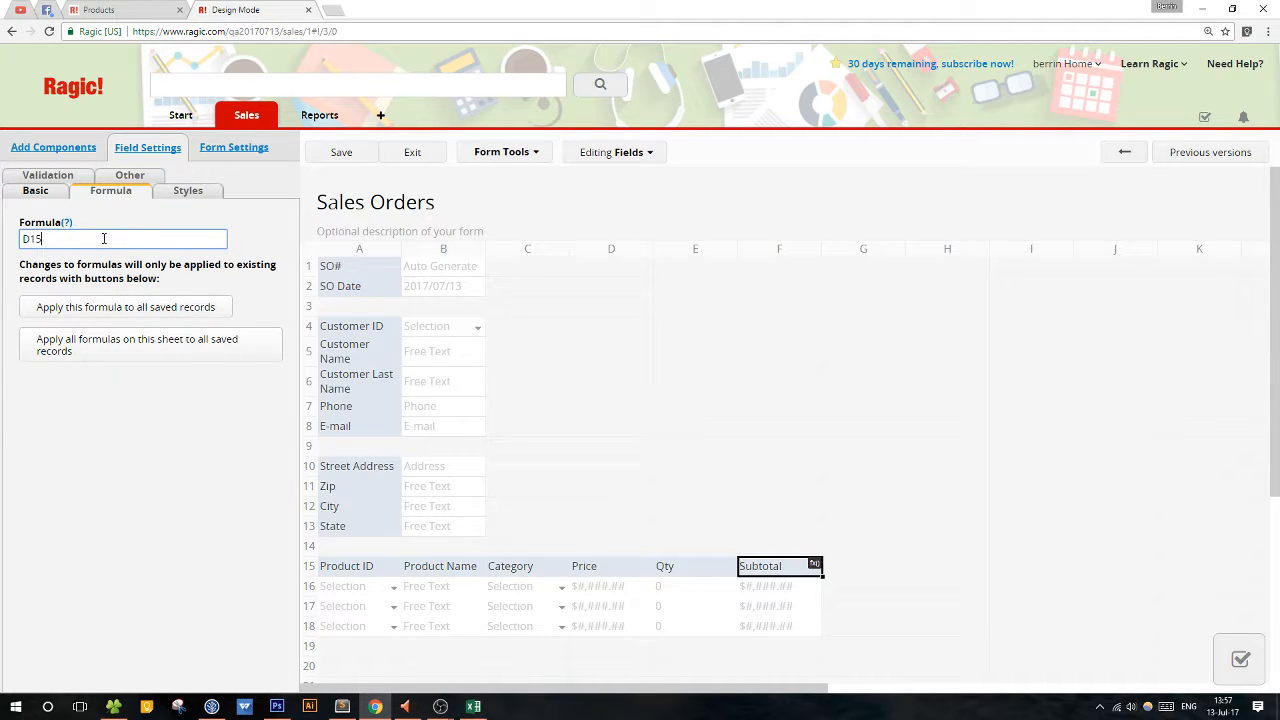
type("*")
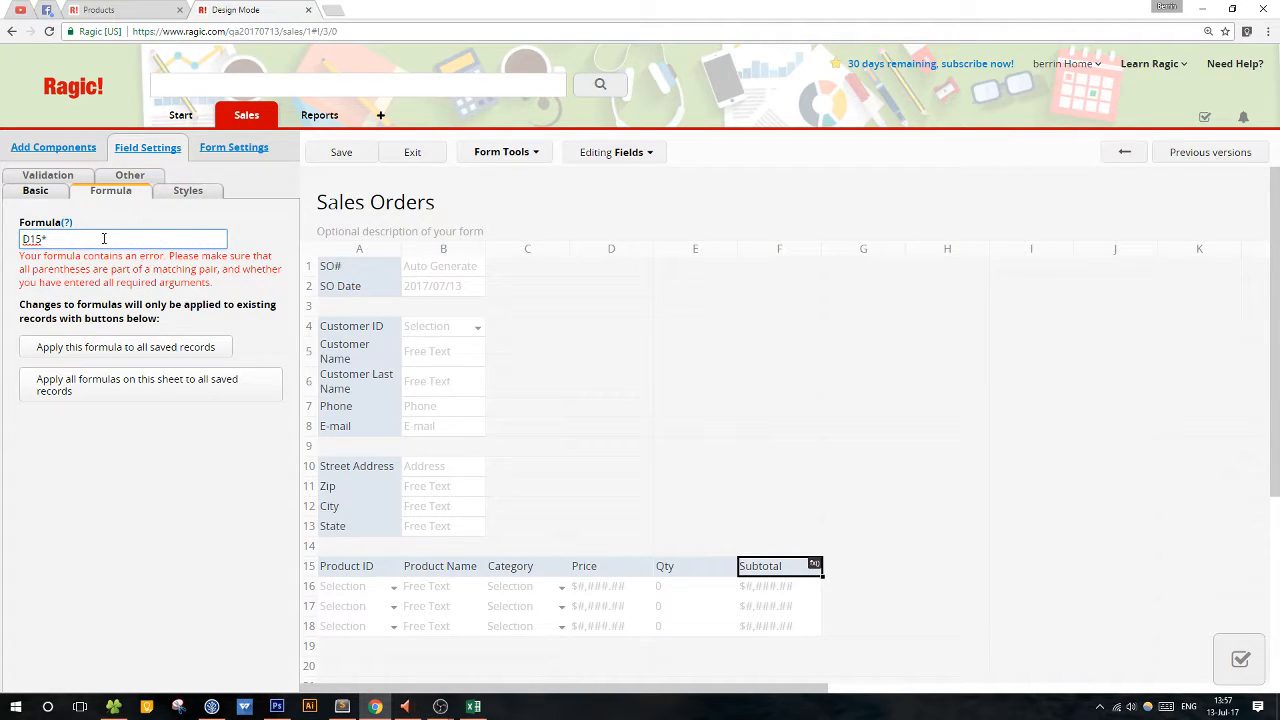
type("E15")
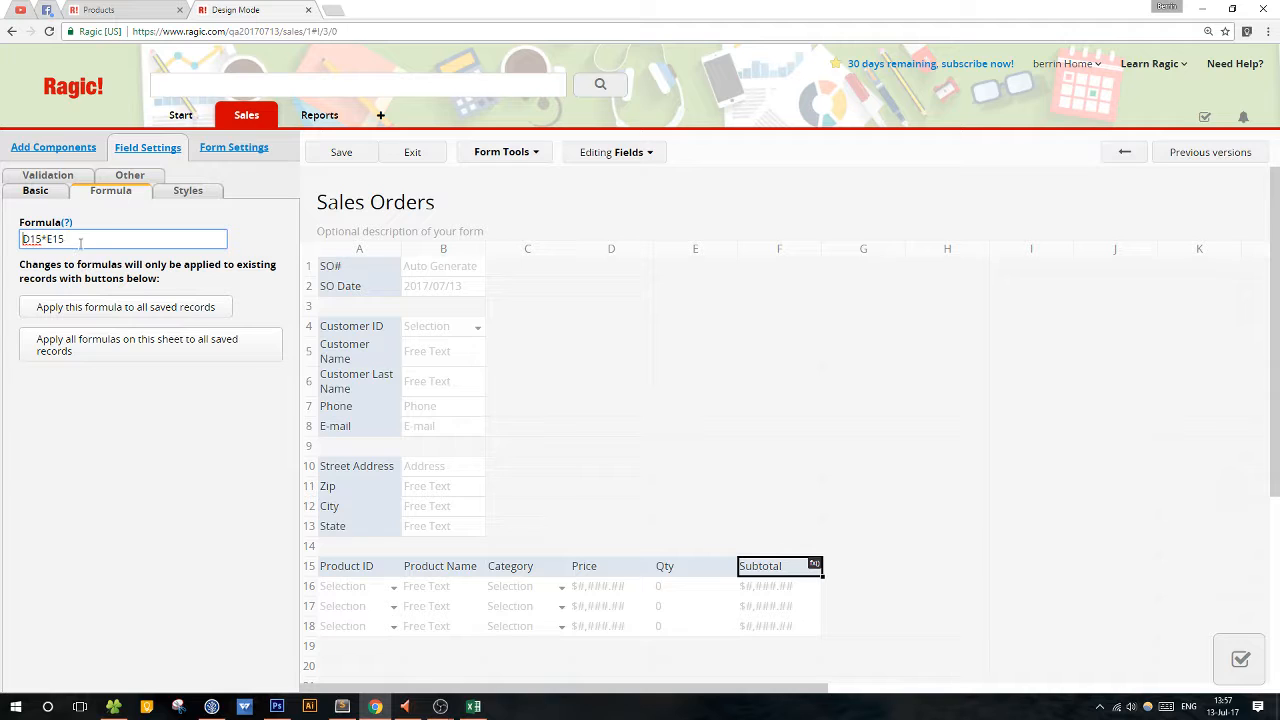
Add a numeric SO Total field in cell A20 below the product subtable and format it as $#,###.##.
scroll(732, 394, "down", 1)
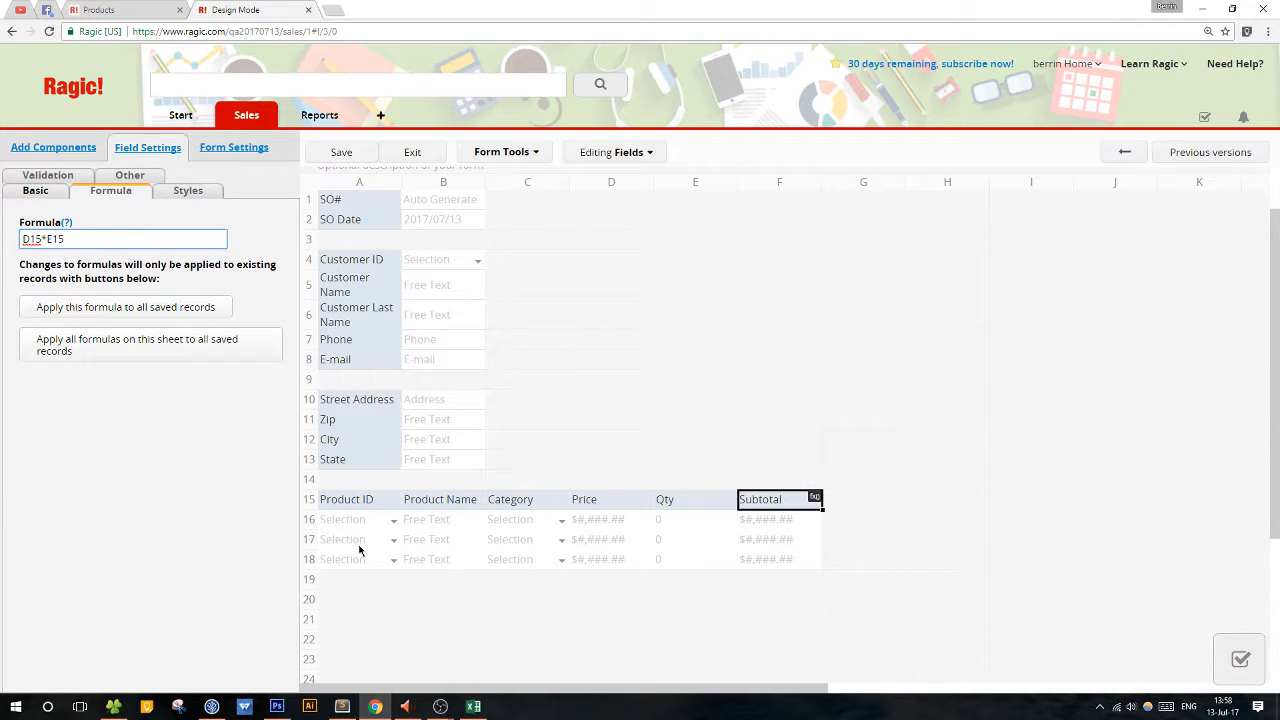
left_click(362, 597)
type("Ord")
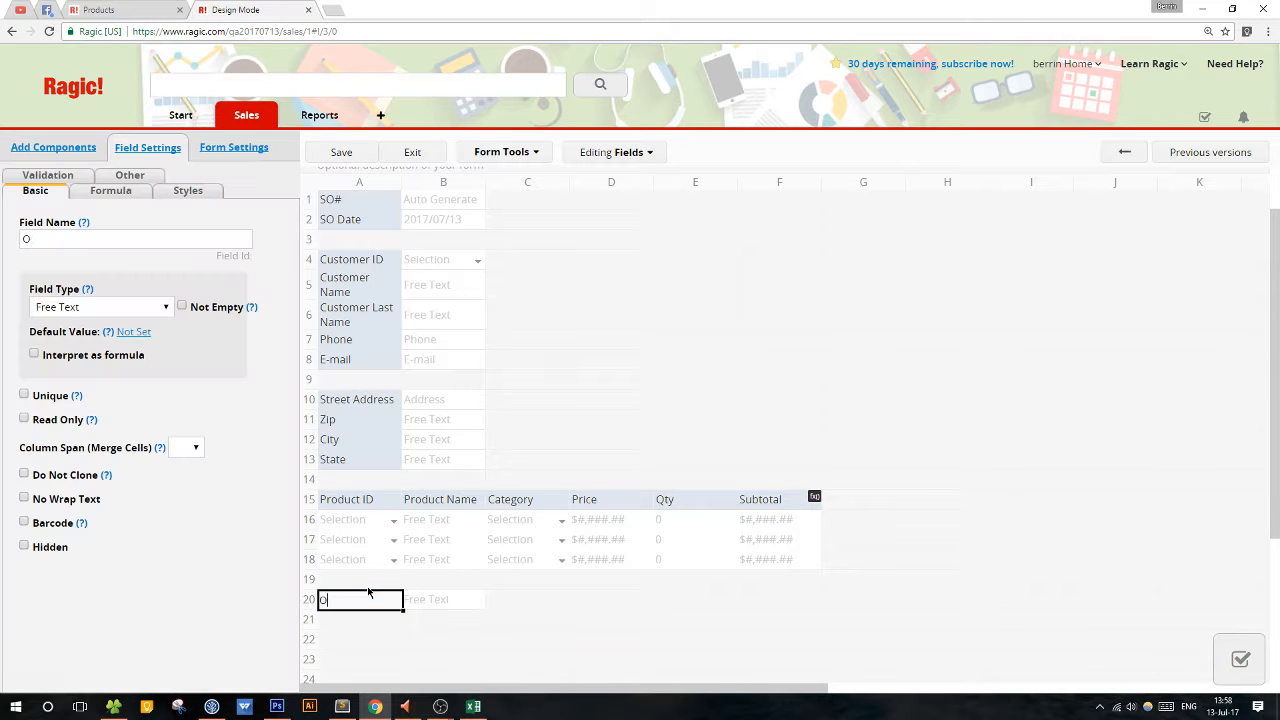
key("BackSpace")
key("BackSpace")
key("BackSpace")
type("SO Total")
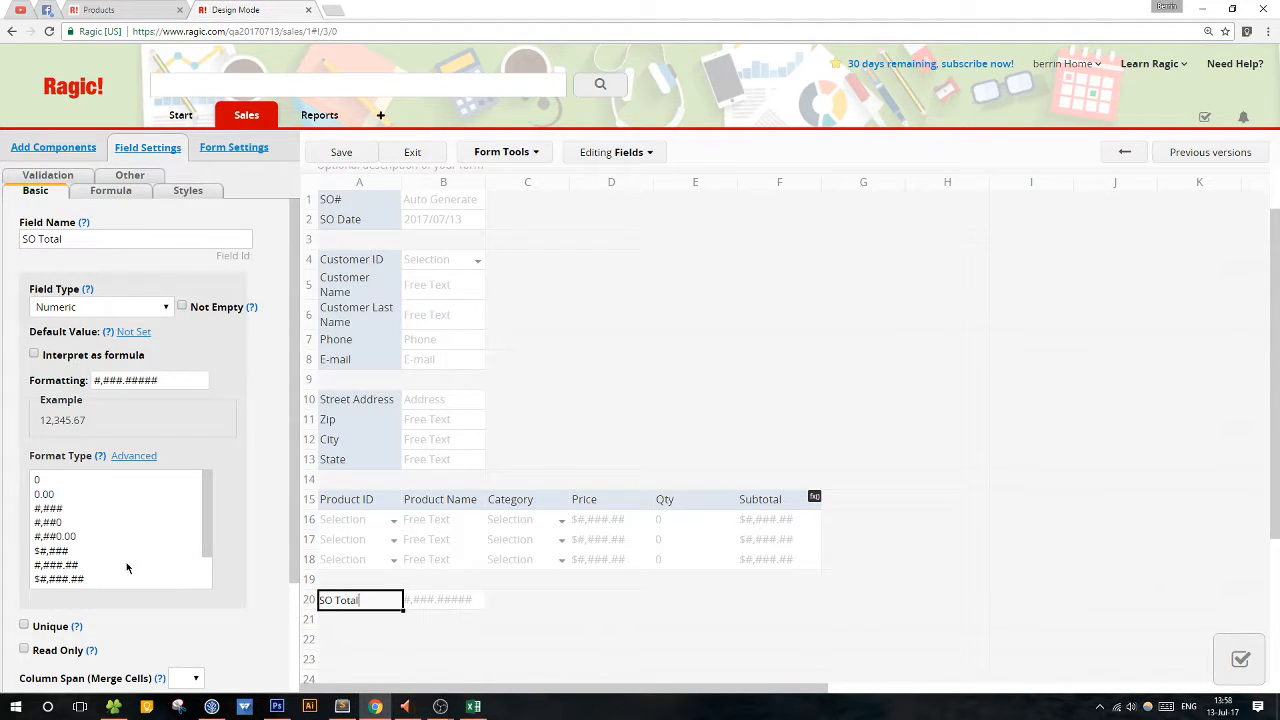
scroll(126, 568, "down", 2)
left_click(87, 538)
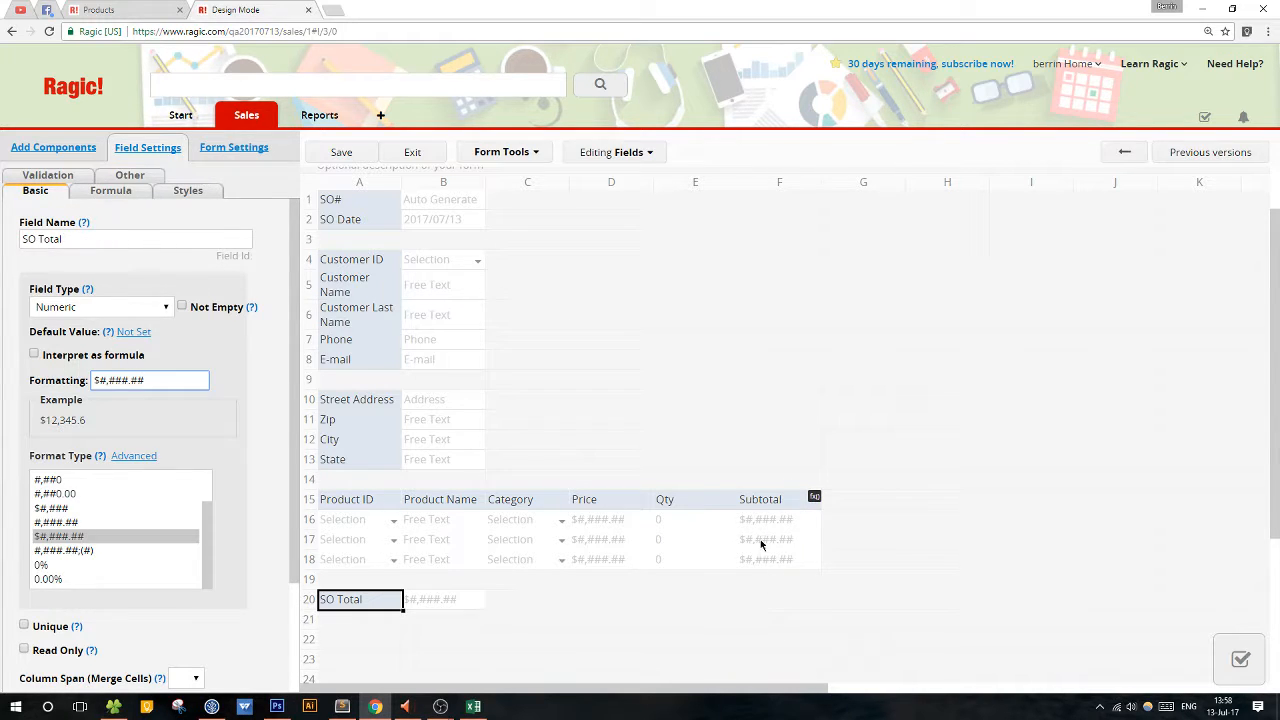
Give SO Total the formula F15, save the design and return to the sales order record.
left_click(110, 191)
left_click(83, 240)
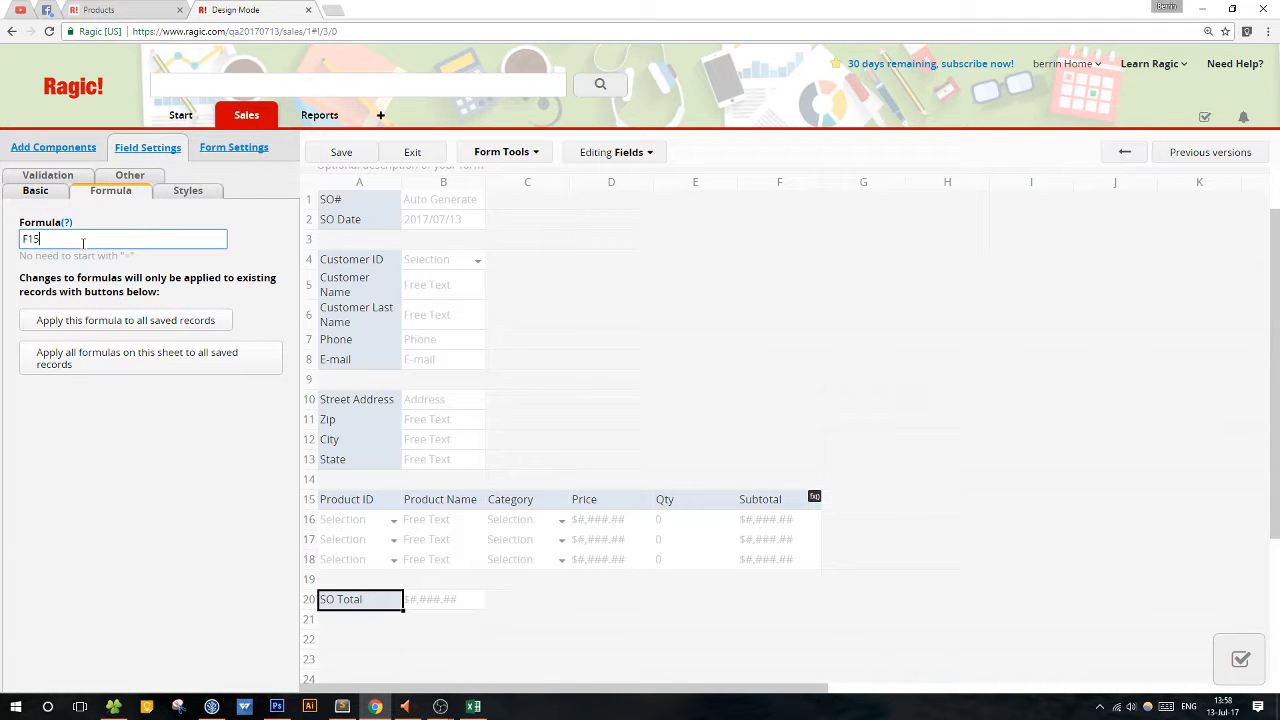
type("F15")
left_click(360, 157)
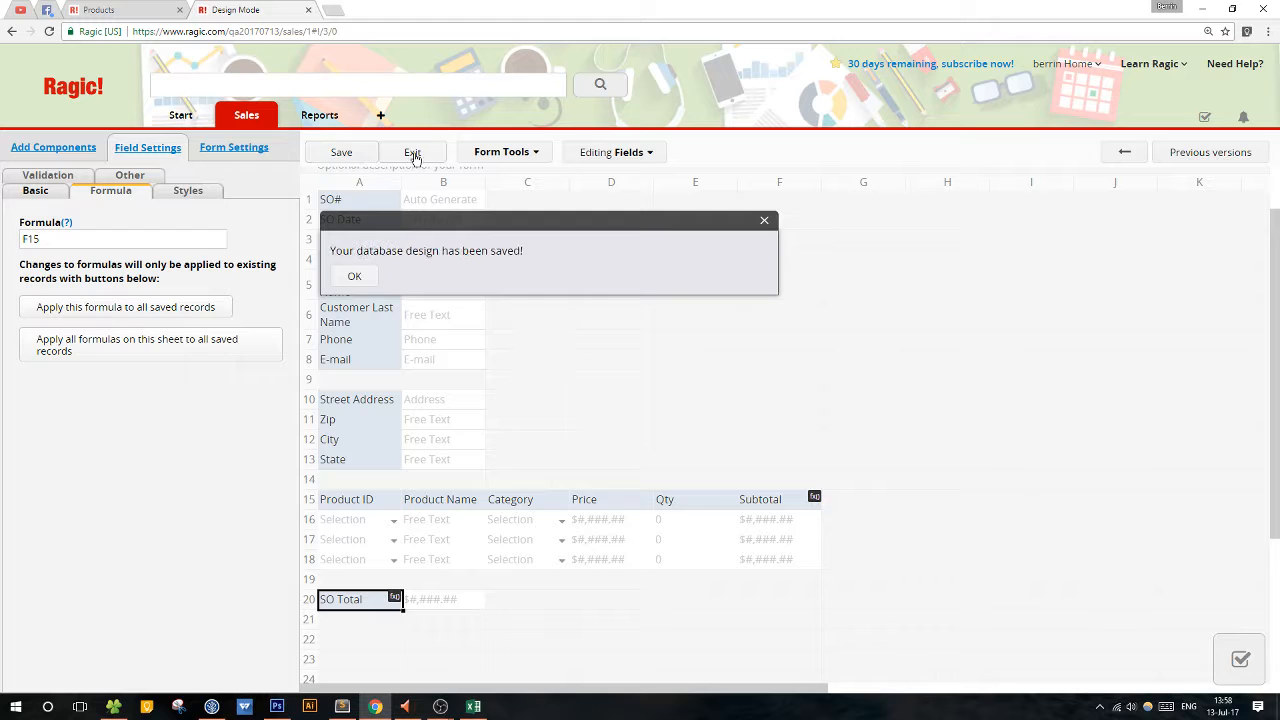
left_click(413, 155)
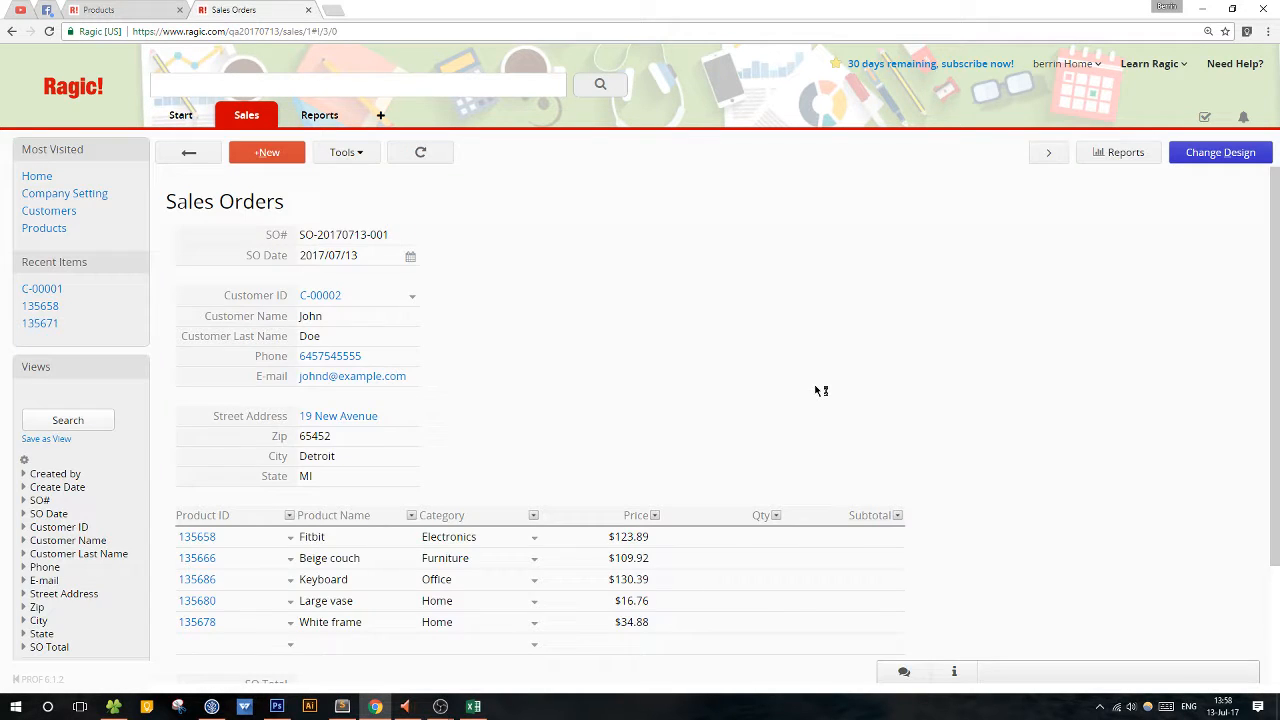
Enter quantities 1 for Fitbit, 2 for Beige couch, 5 for Keyboard, 20 for Large vase and 1 for White frame.
scroll(820, 390, "down", 2)
left_click(764, 404)
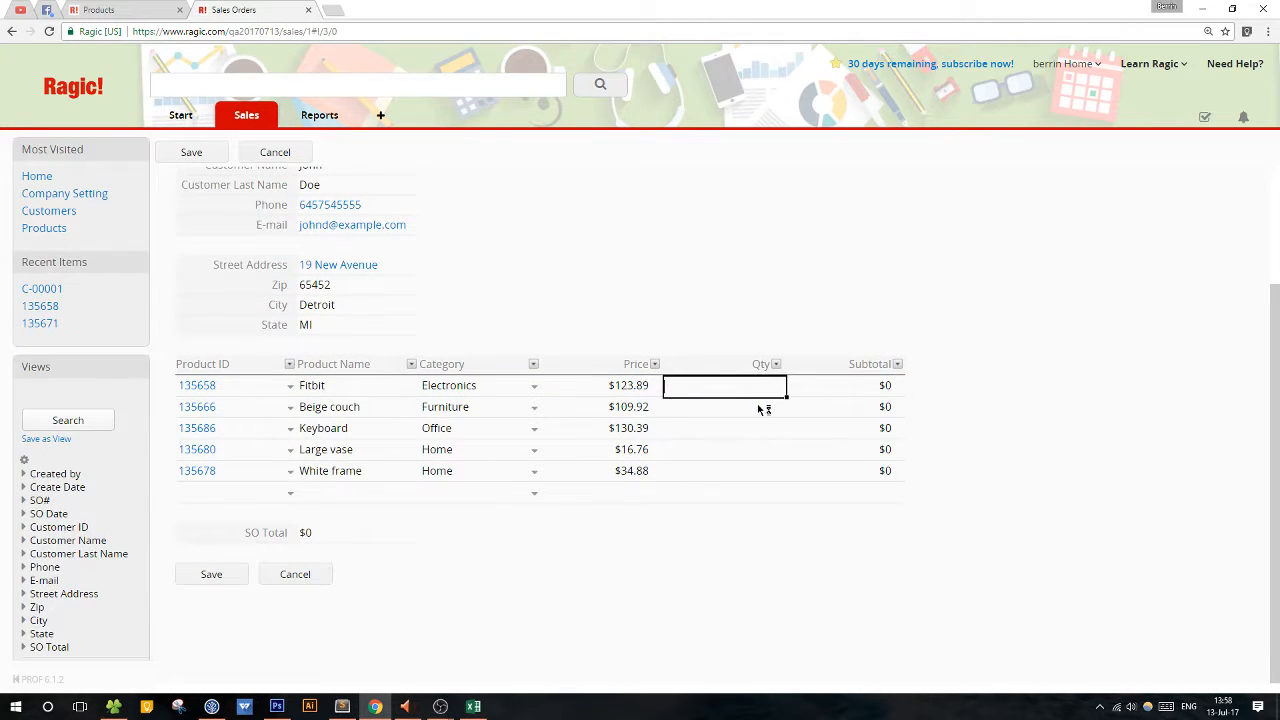
type("1")
left_click(757, 409)
type("2")
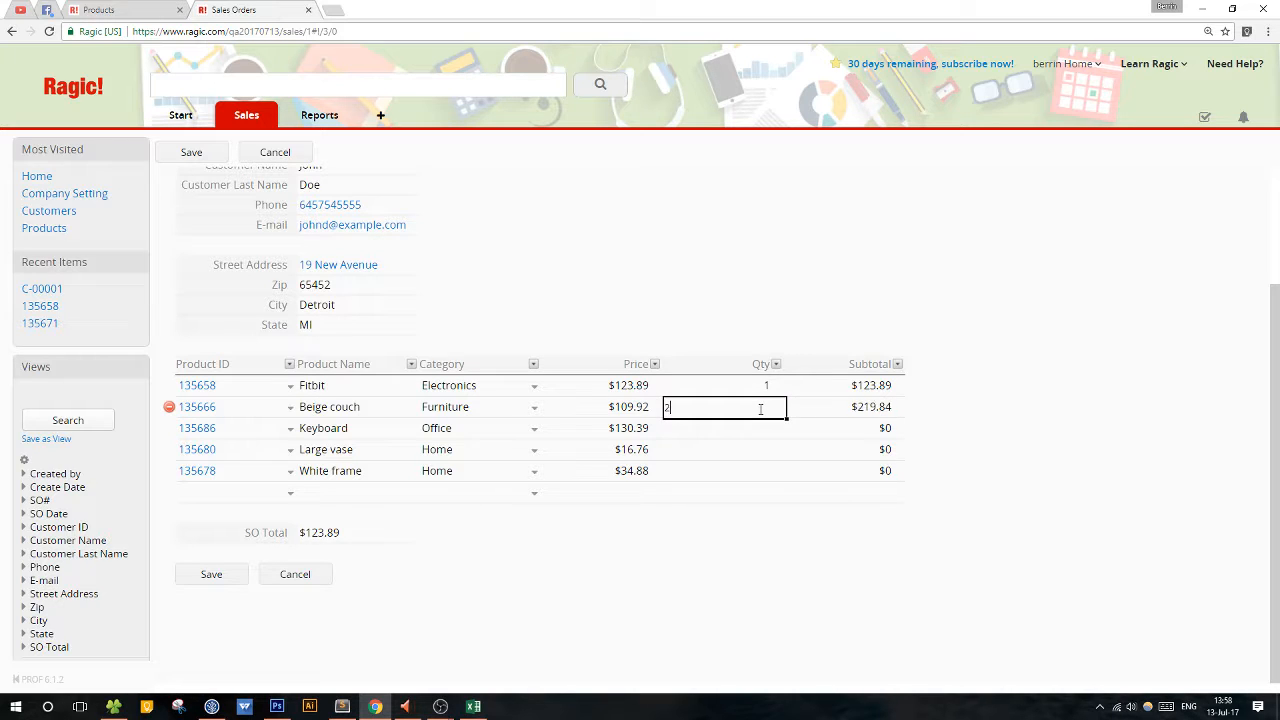
left_click(718, 428)
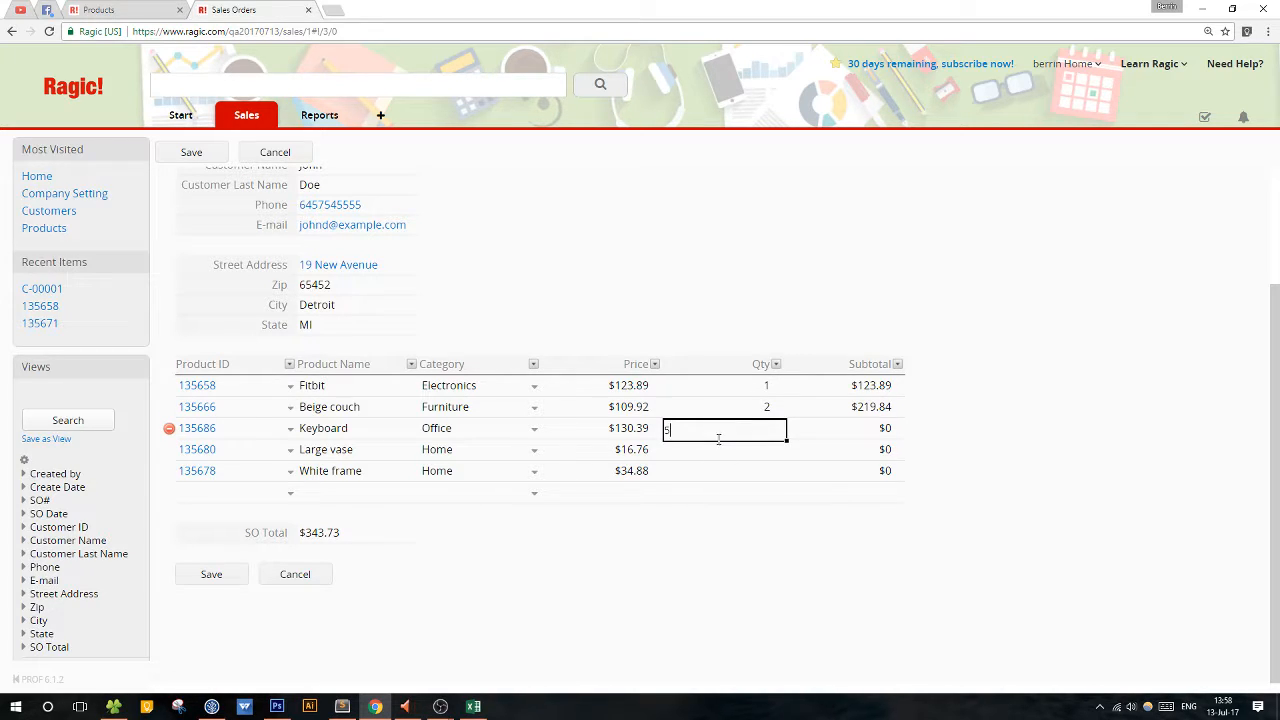
type("5")
left_click(717, 450)
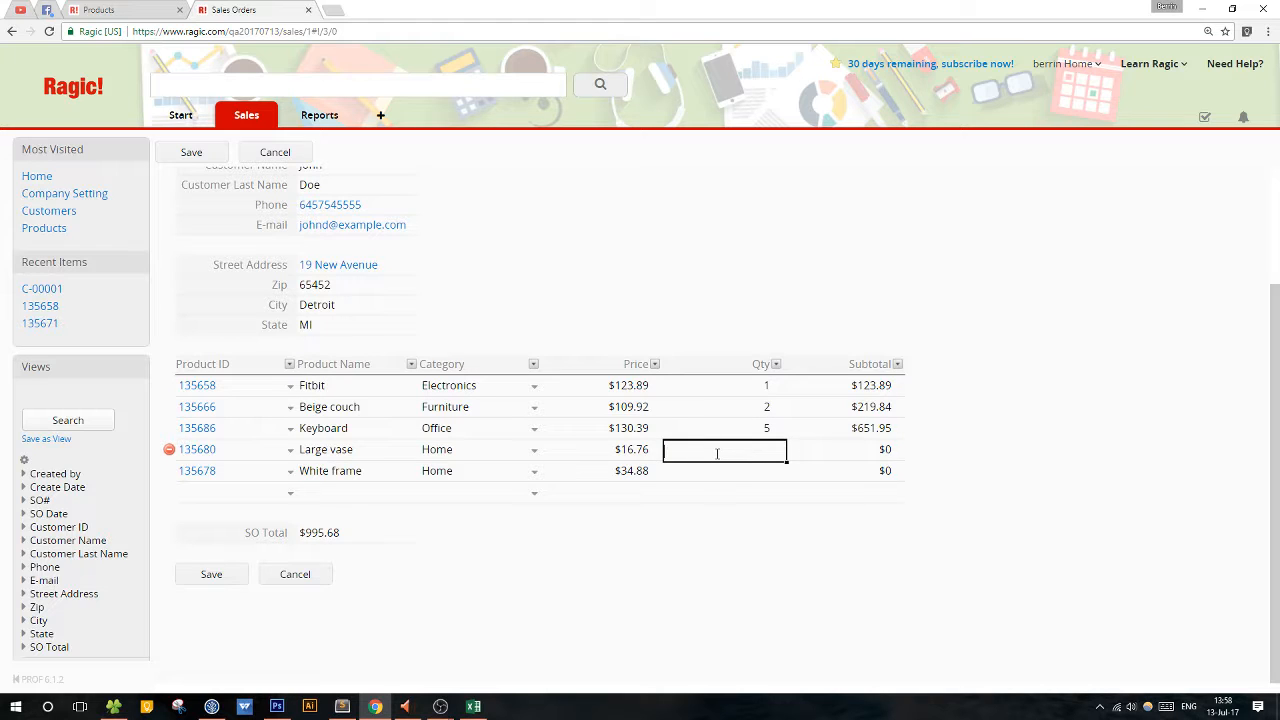
type("20")
left_click(717, 470)
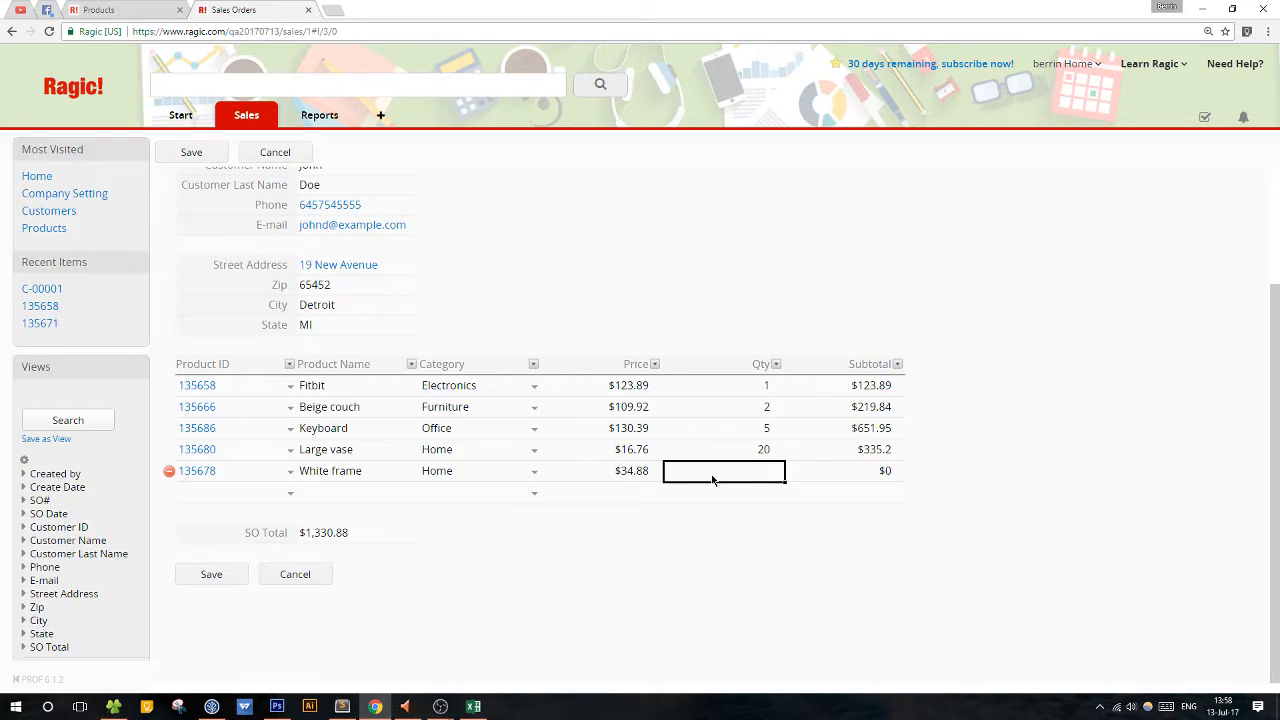
type("1")
Check the product rows' prices and quantities against their calculated subtotals and the SO Total.
left_click(778, 453)
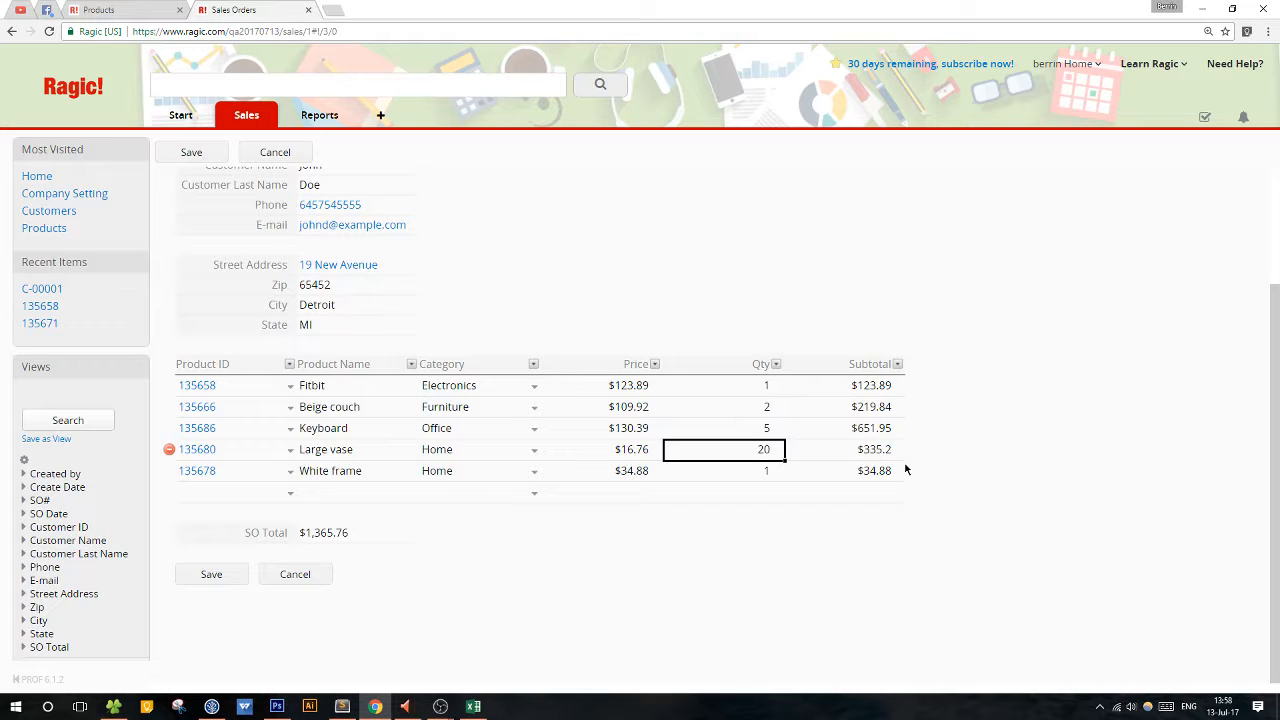
left_click(776, 388)
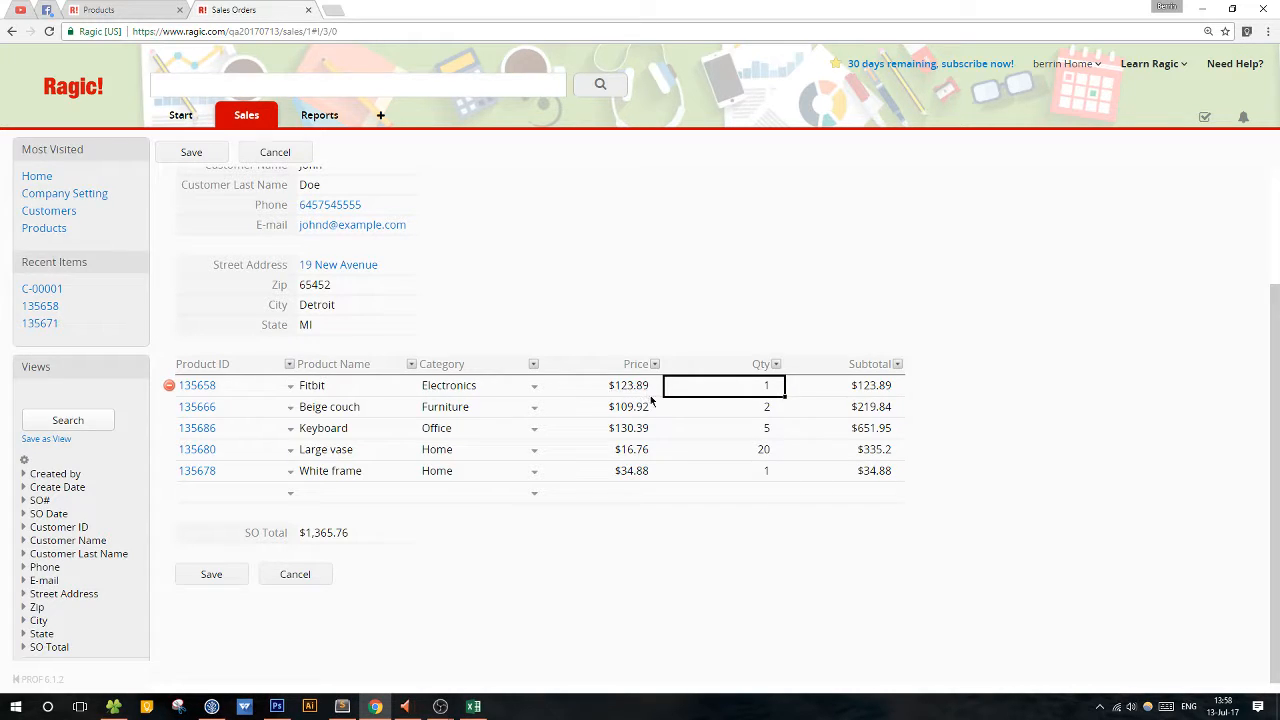
left_click(899, 392)
left_click(766, 412)
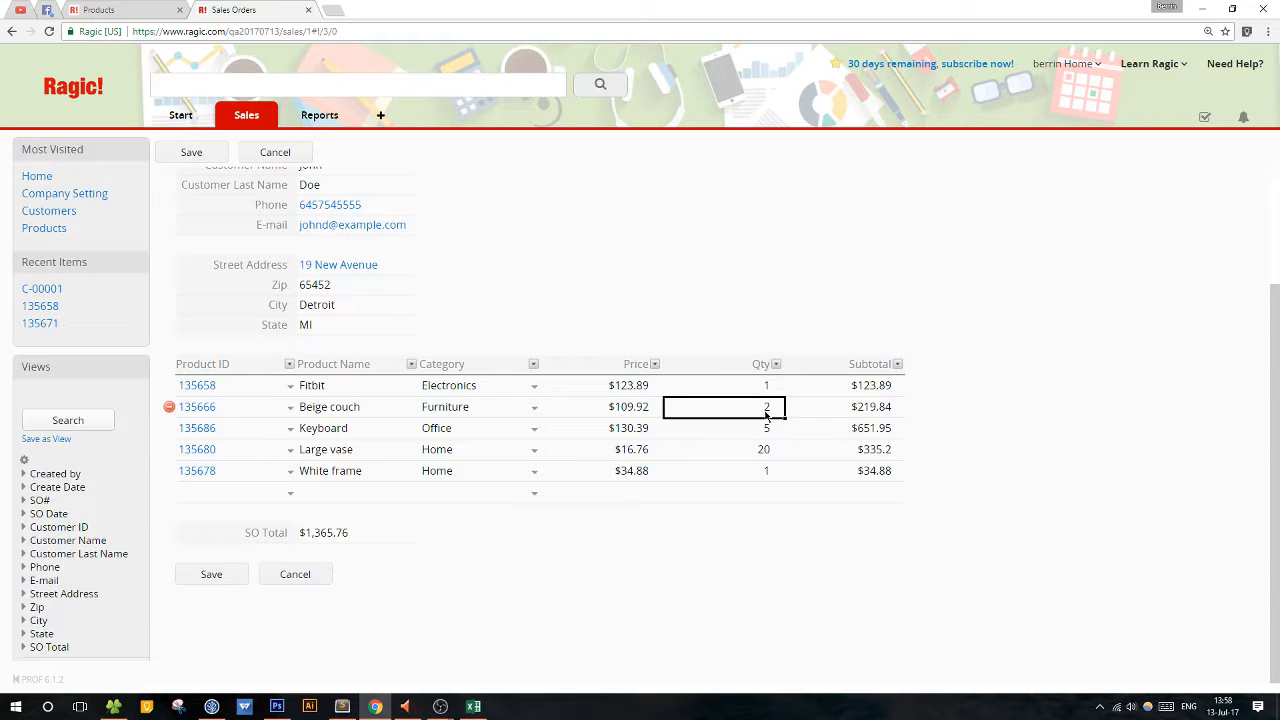
left_click(636, 414)
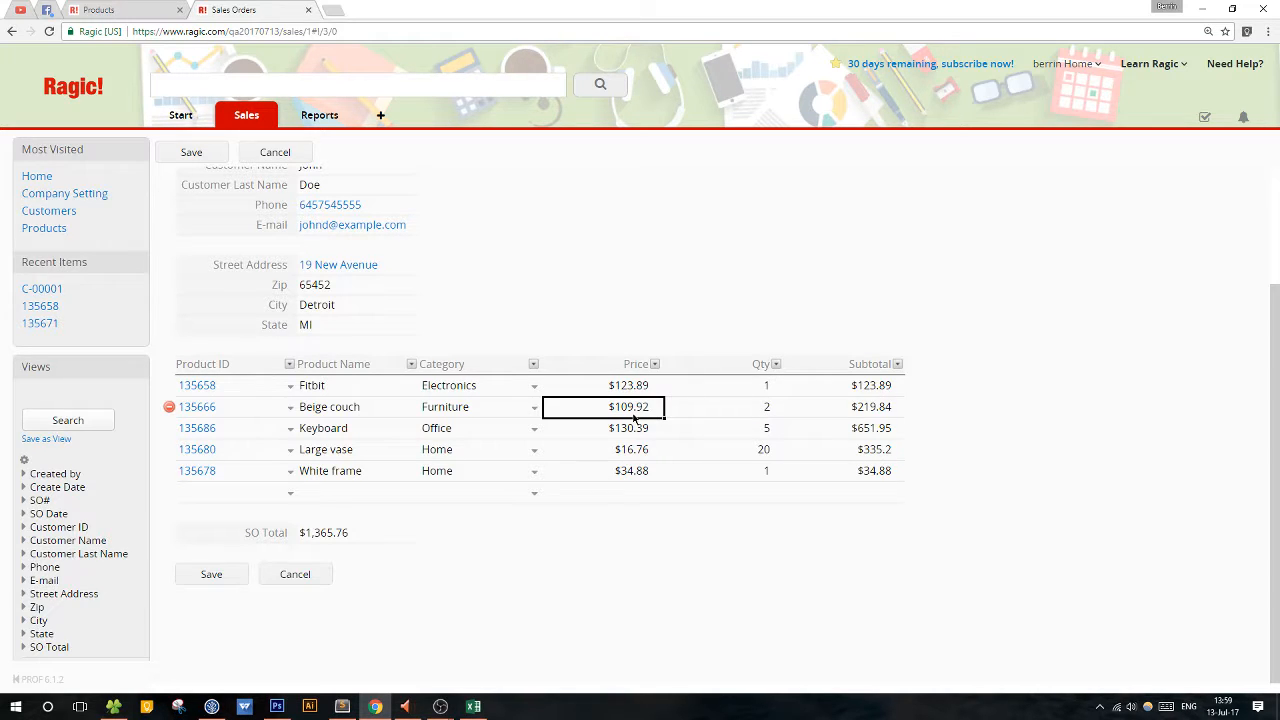
left_click(898, 412)
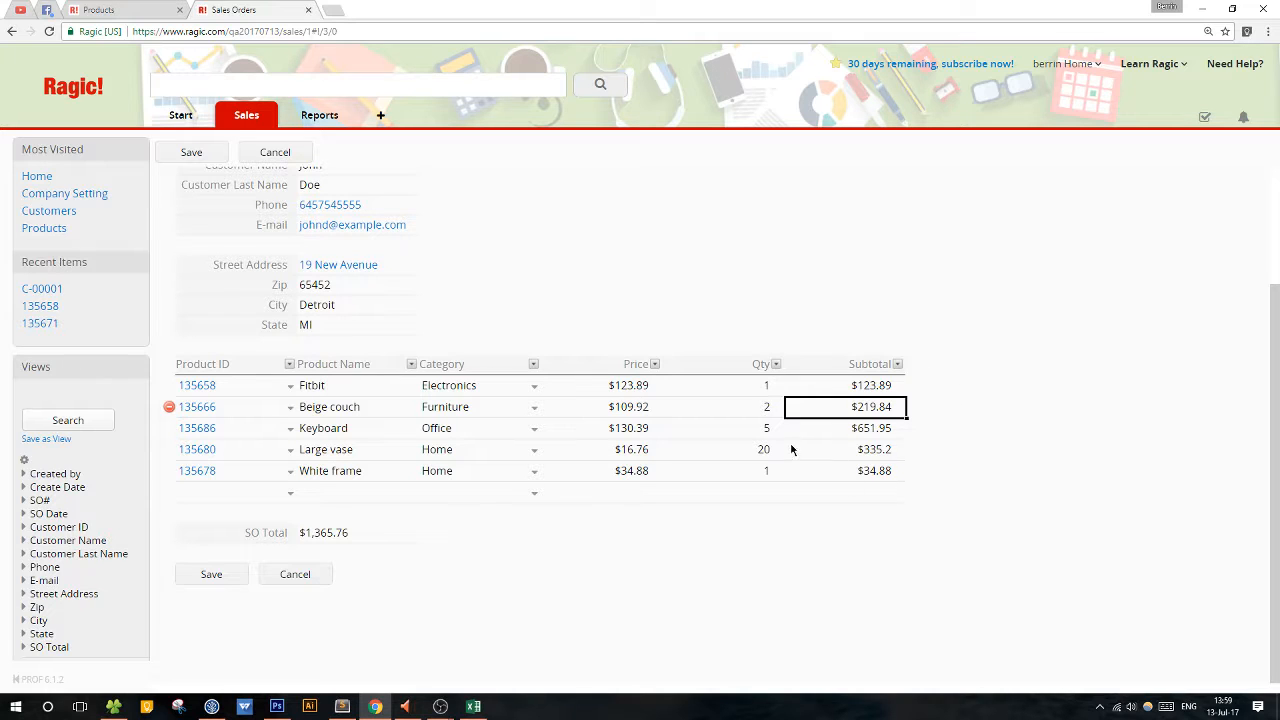
left_click(319, 538)
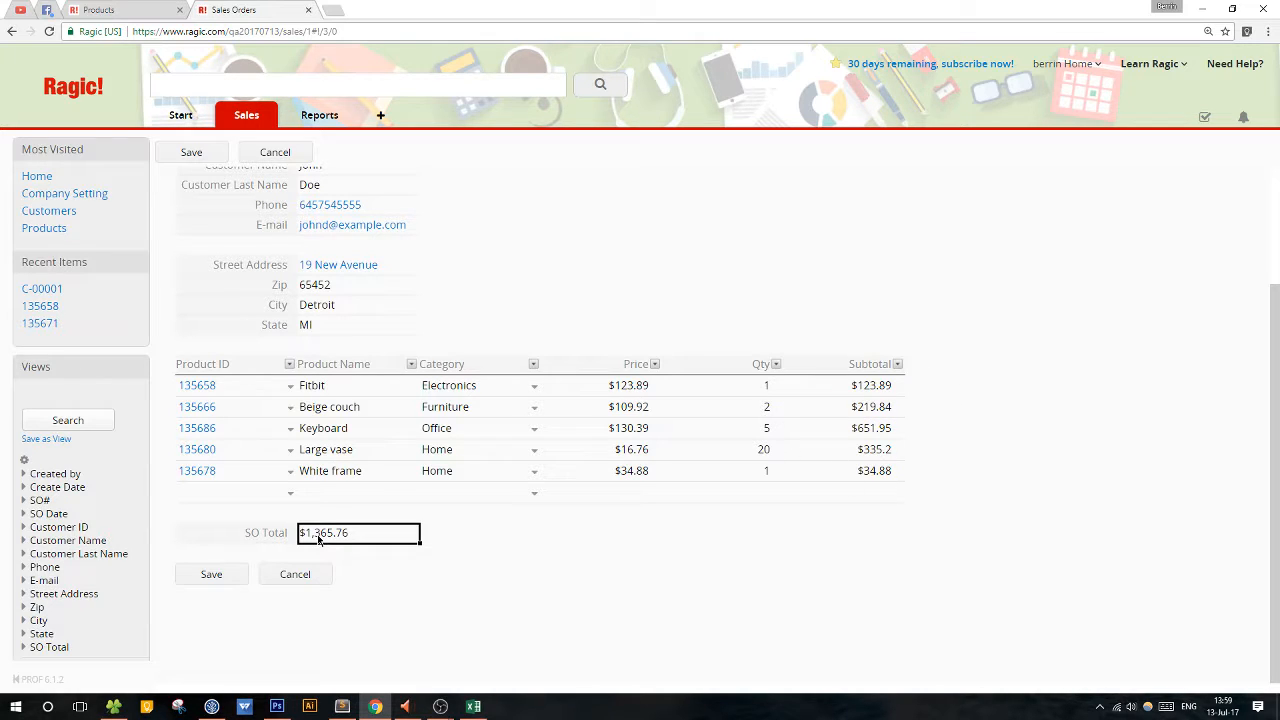
Save the sales order with its quantities and go back to the Sales Orders listing.
left_click(215, 578)
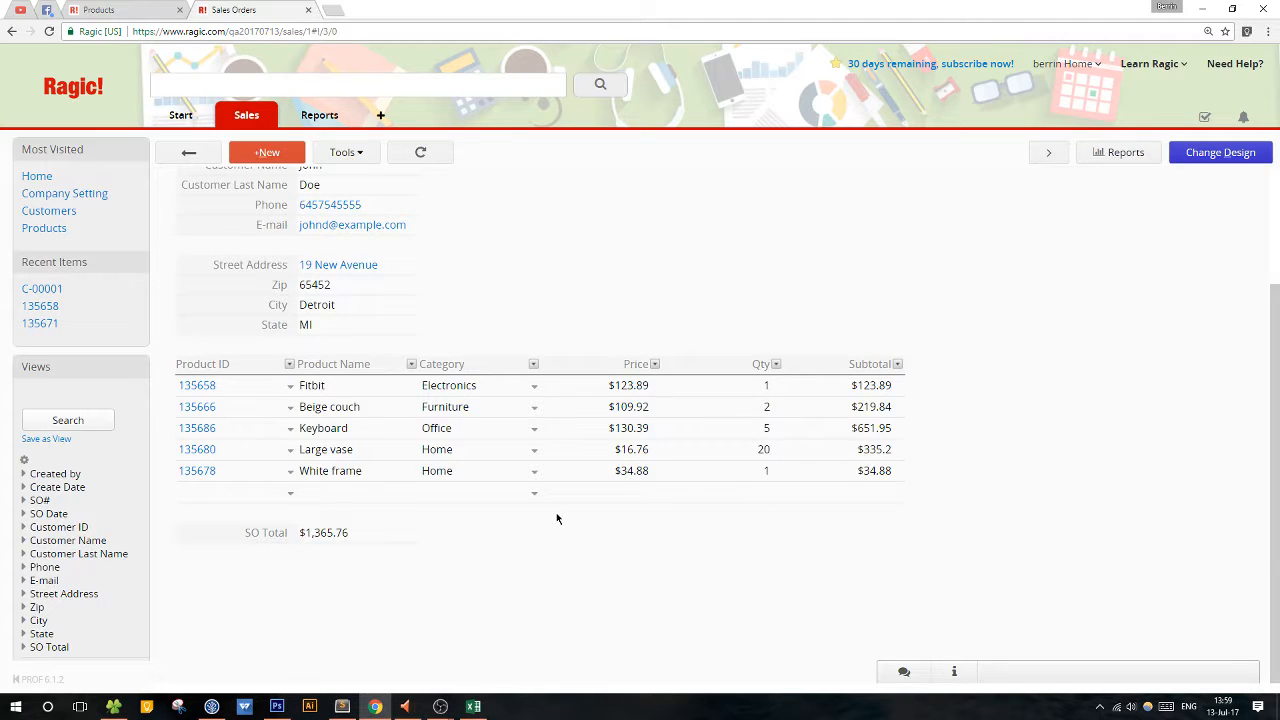
scroll(555, 513, "up", 2)
scroll(545, 508, "down", 1)
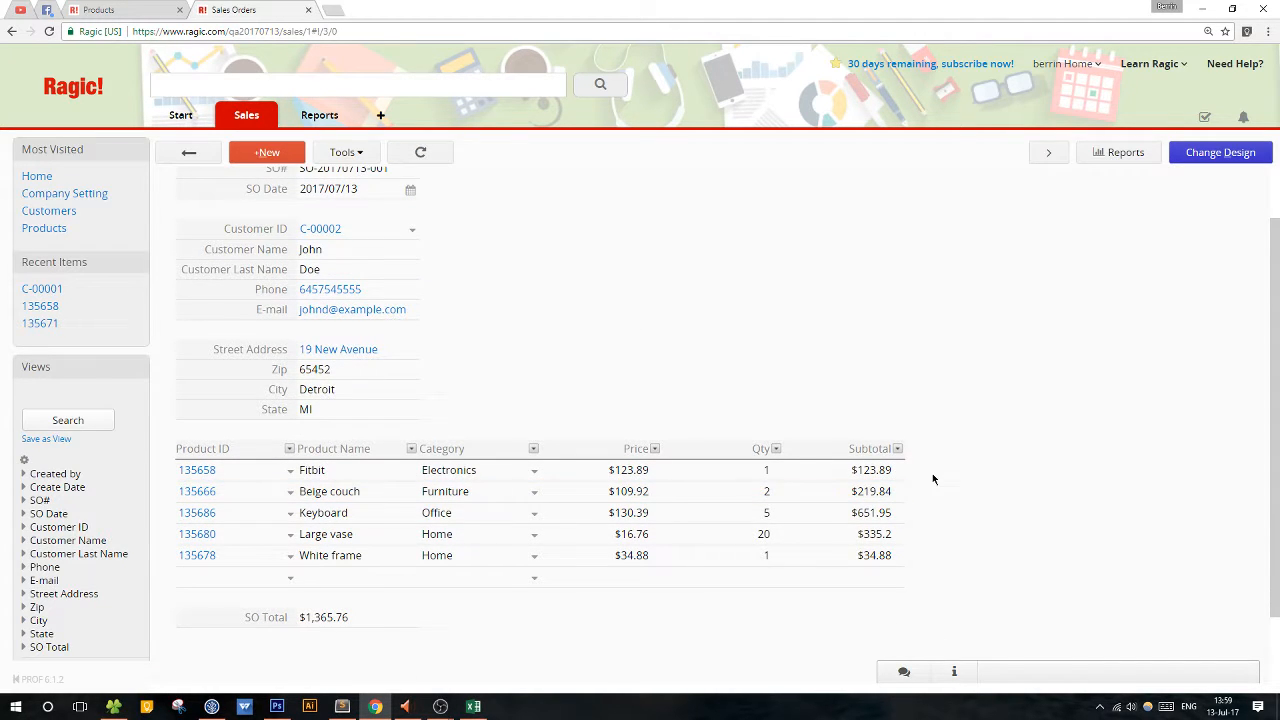
scroll(905, 470, "up", 1)
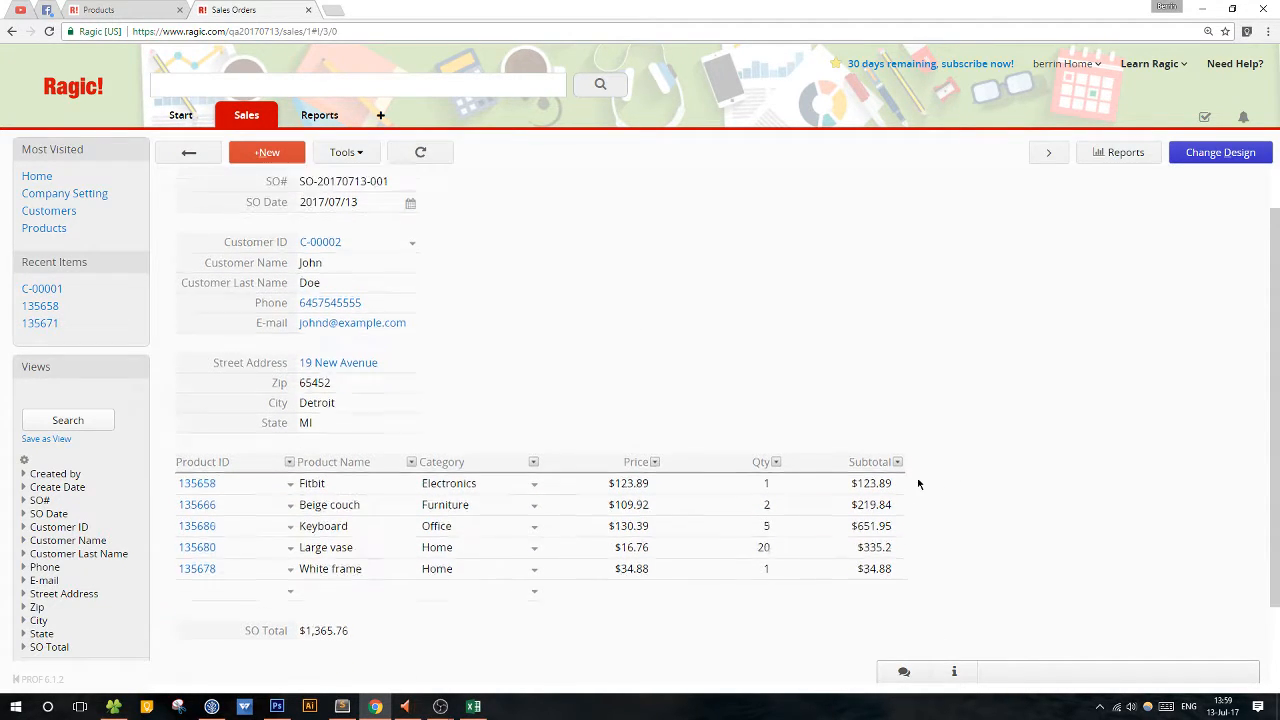
left_click(188, 153)
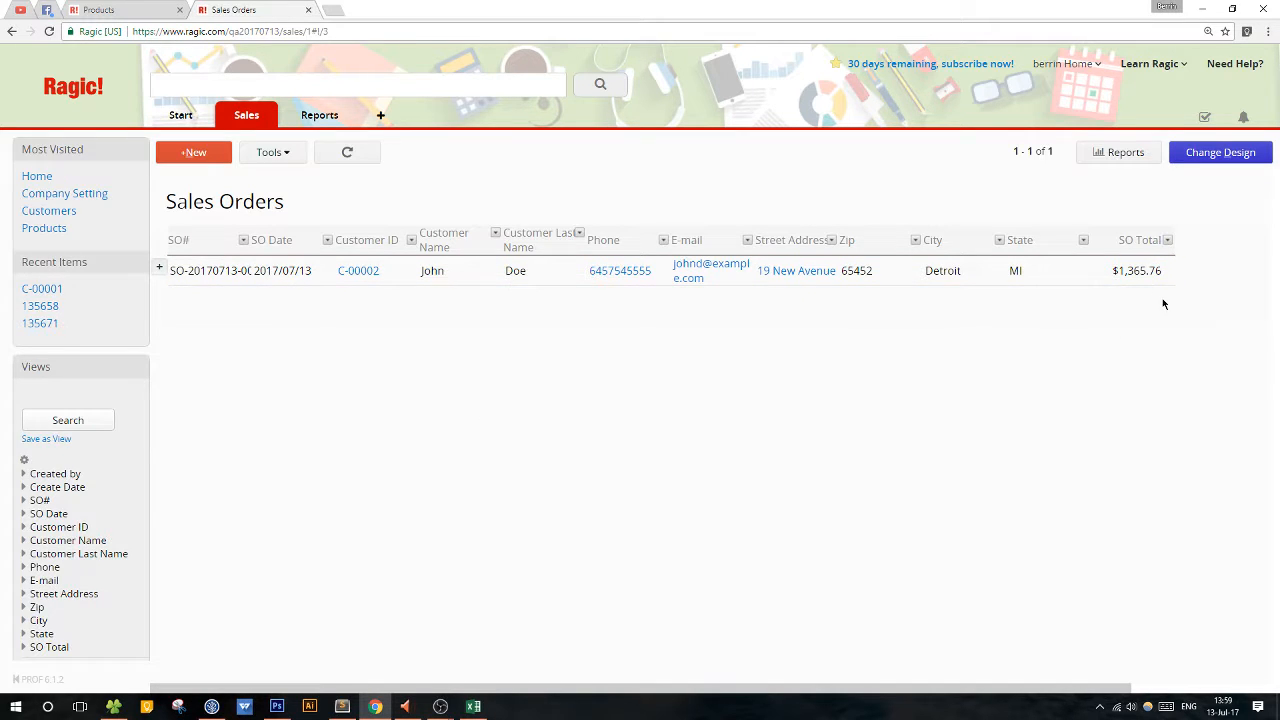
Remove Zip, Street Address, Phone and E-mail from the Sales Orders listing page fields in the sheet's design.
left_click(1210, 155)
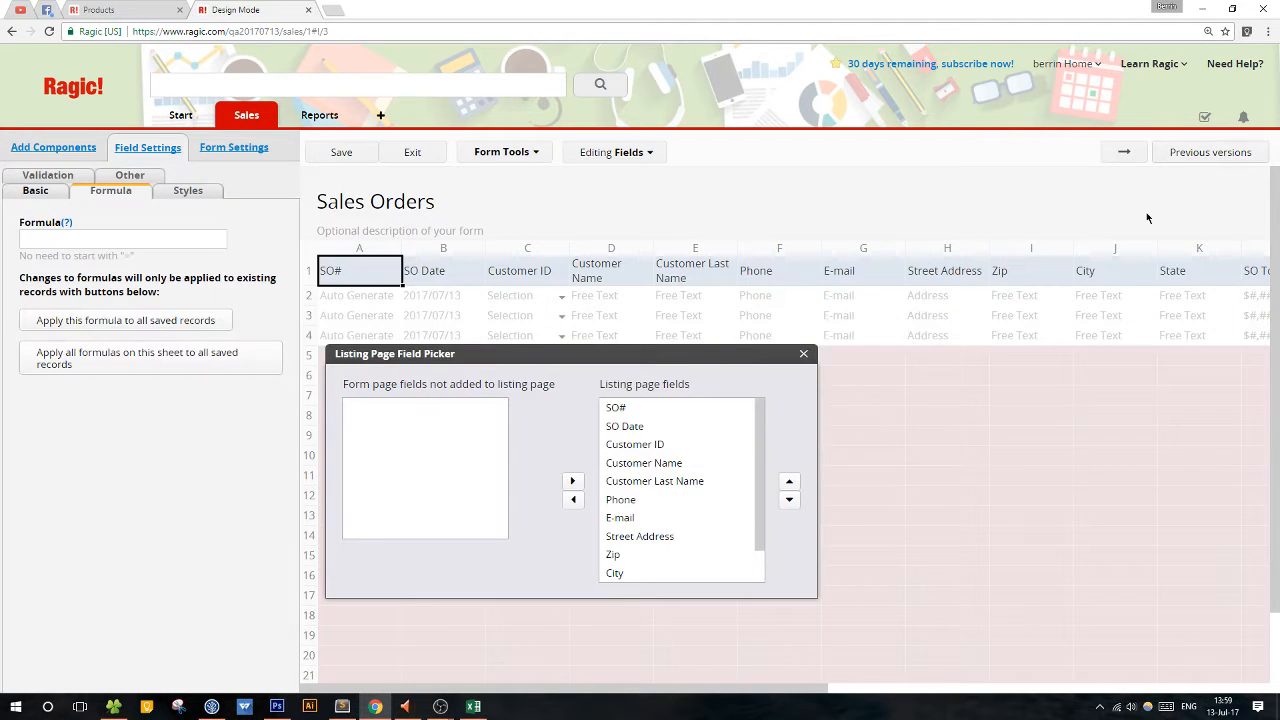
scroll(690, 490, "down", 1)
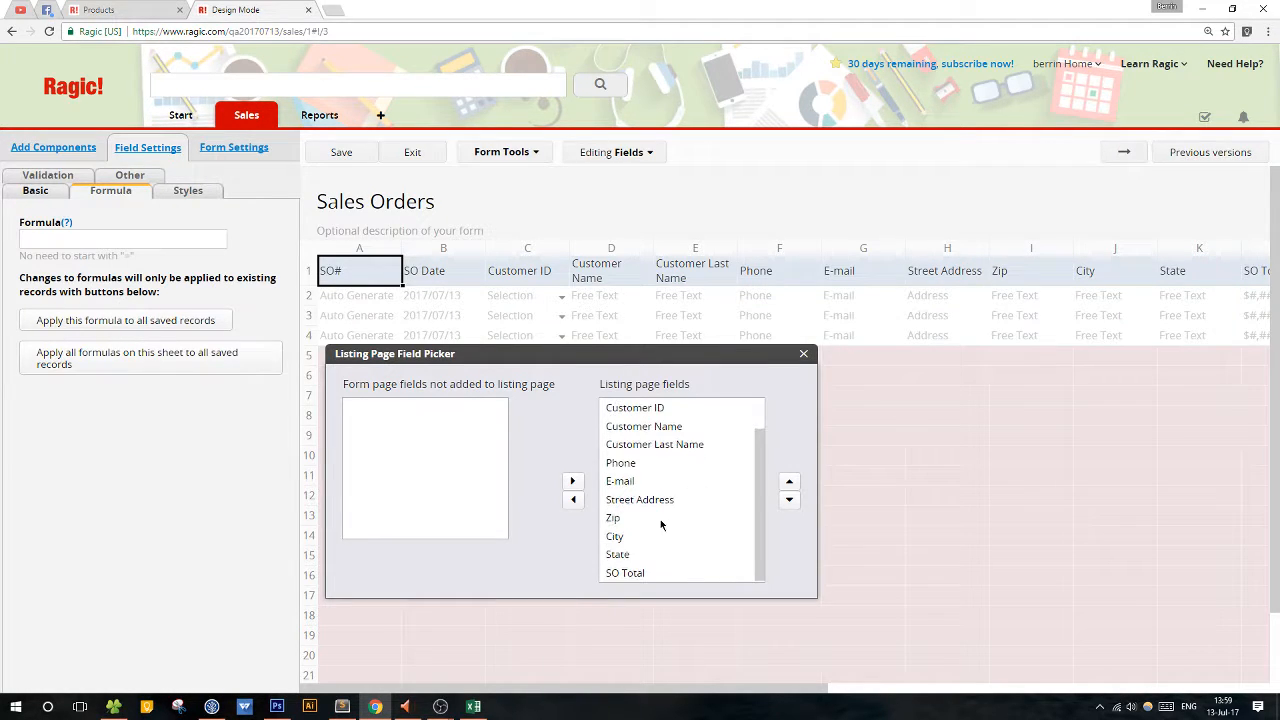
left_click(660, 518)
left_click(573, 499)
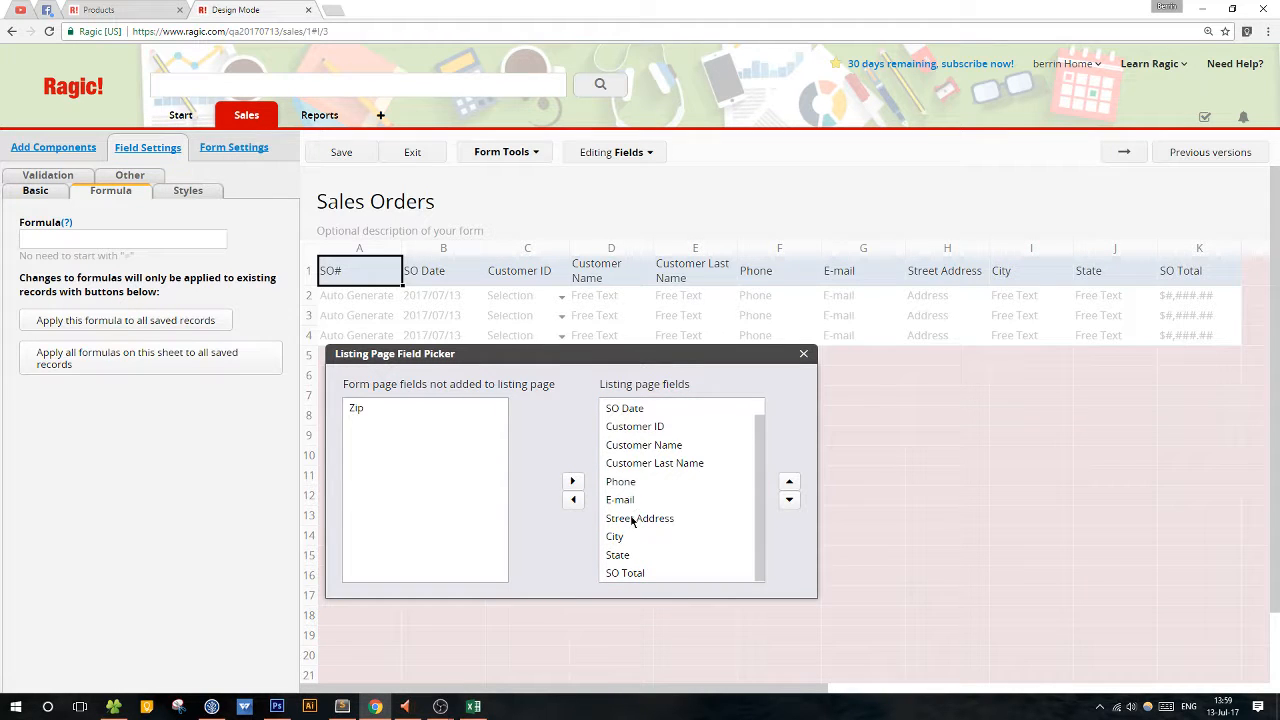
left_click(636, 517)
left_click(573, 499)
left_click(626, 518)
left_click(620, 499, "shift")
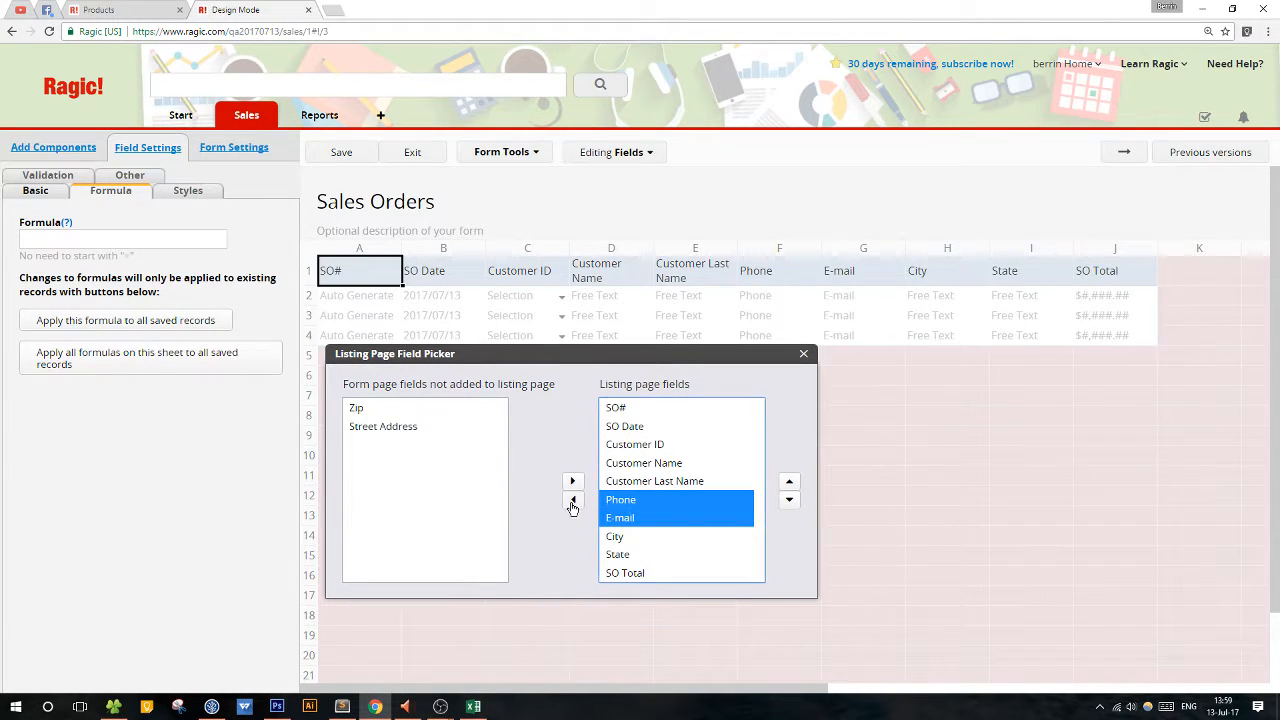
left_click(573, 501)
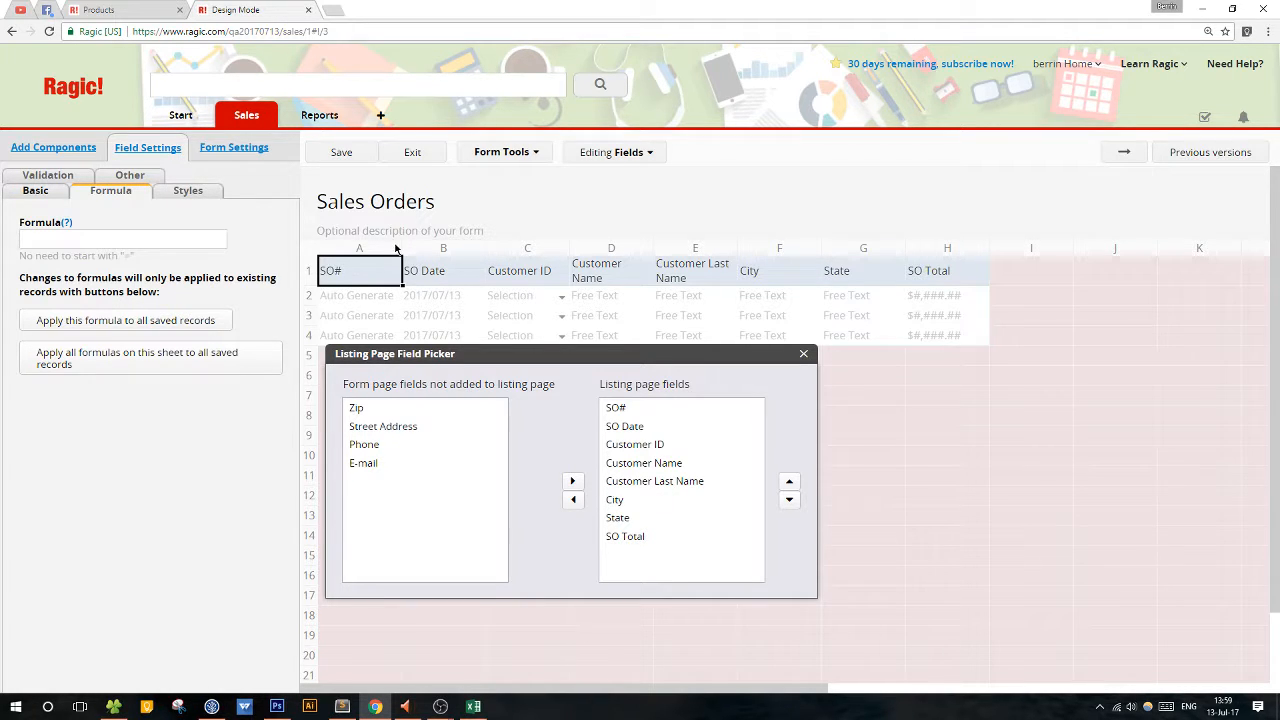
Widen the SO# and SO Date columns of the listing, then save and leave the design.
left_click_drag(401, 247, 444, 247)
left_click_drag(528, 249, 537, 249)
left_click_drag(700, 355, 605, 357)
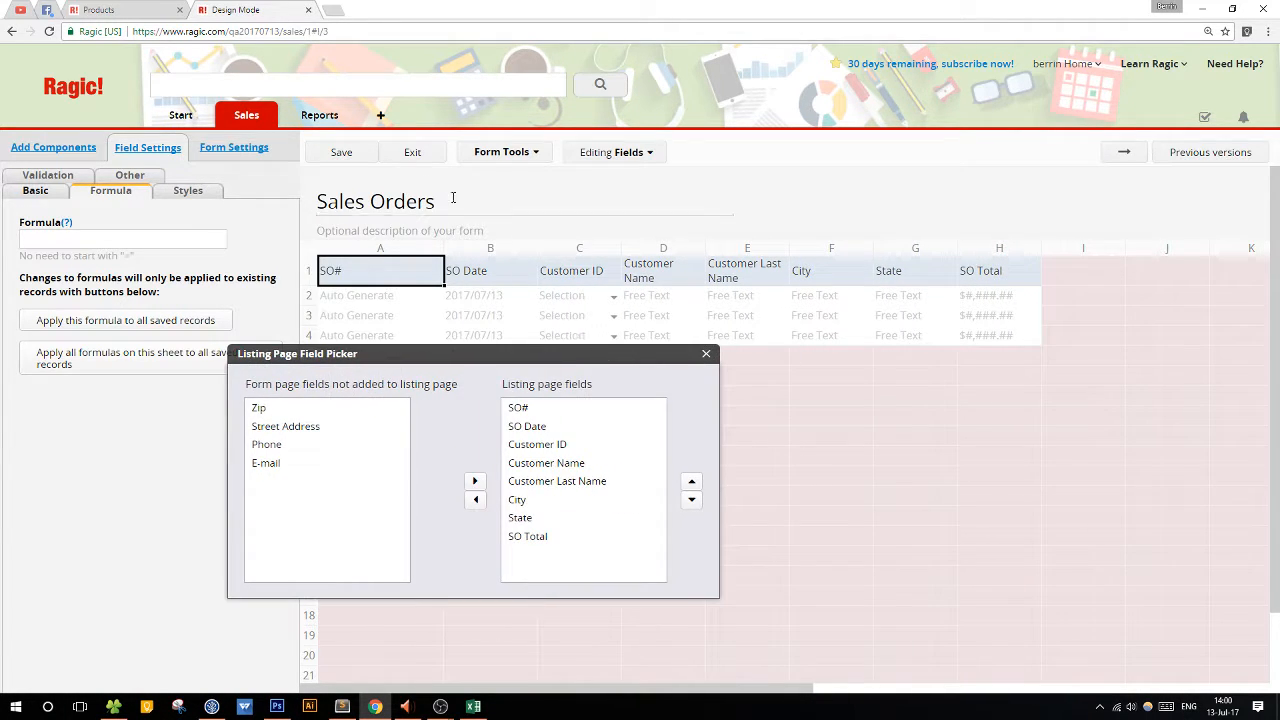
left_click(408, 158)
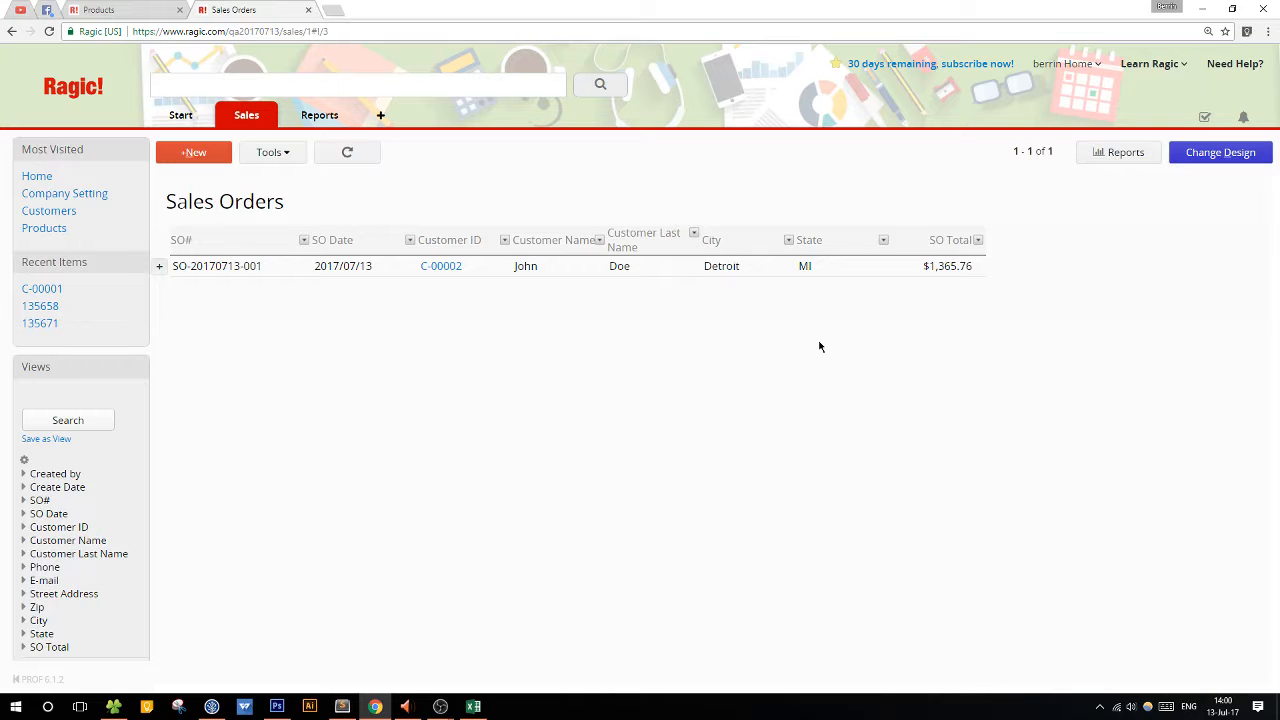
Open the sales order record and review its customer details, product rows and total.
left_click(614, 267)
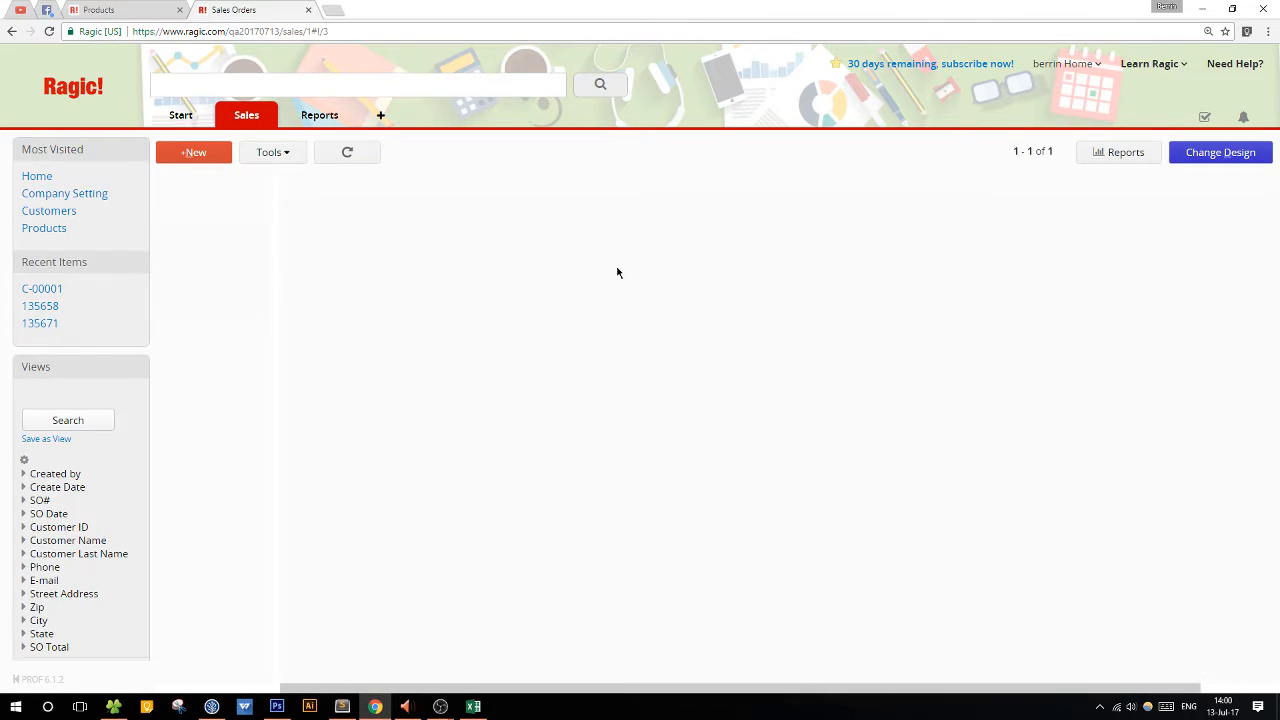
scroll(1106, 365, "down", 2)
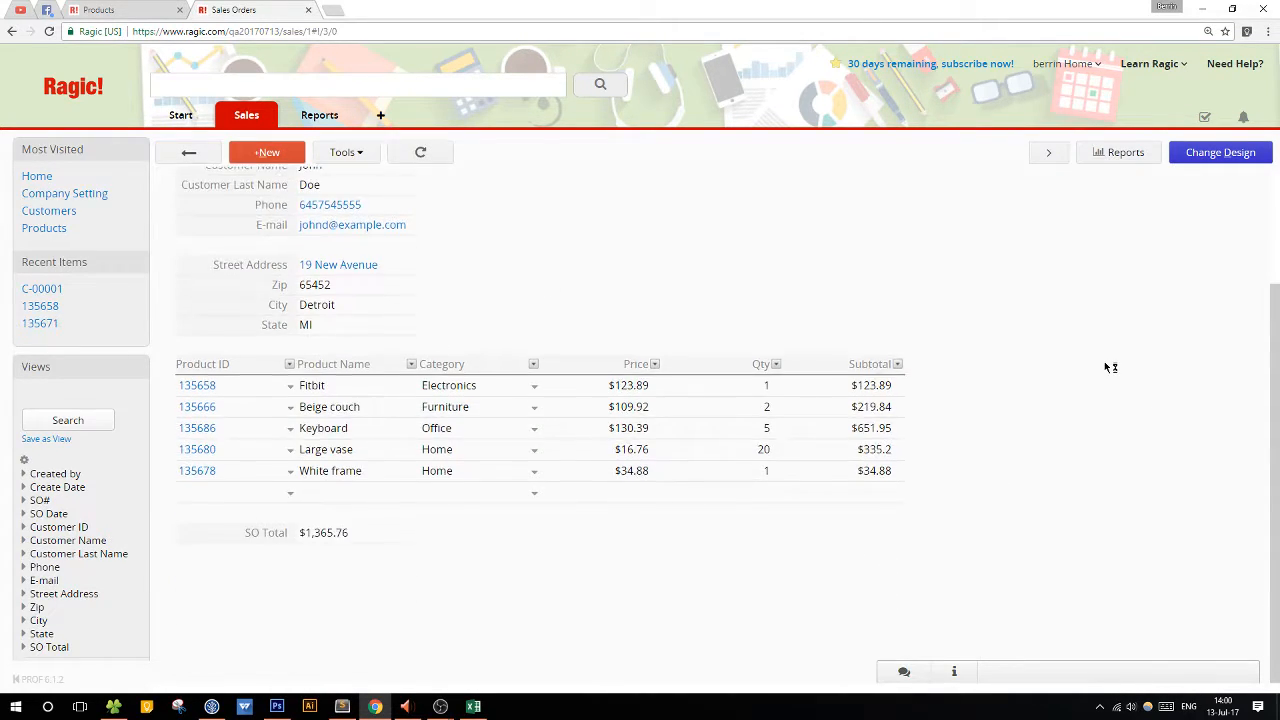
scroll(1106, 365, "up", 2)
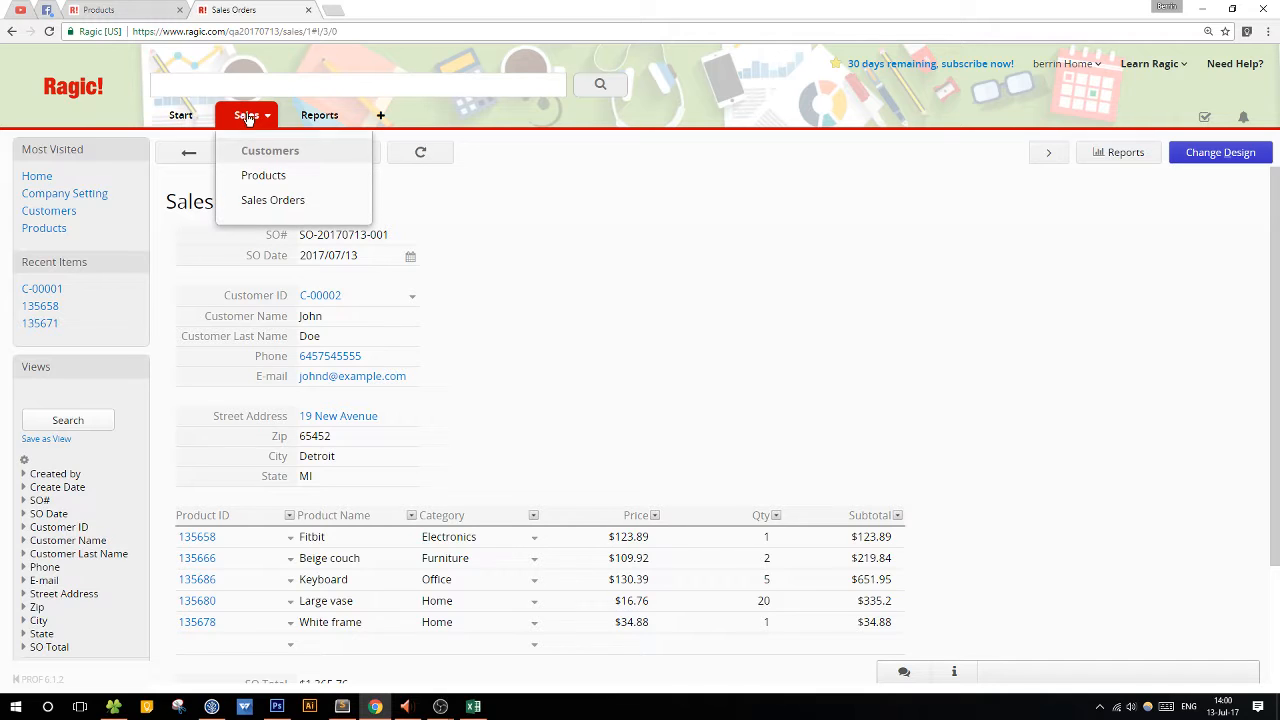
Open the Detroit customer's record in the Customers sheet and bring up Sales Orders in a separate browser tab.
left_click(248, 118)
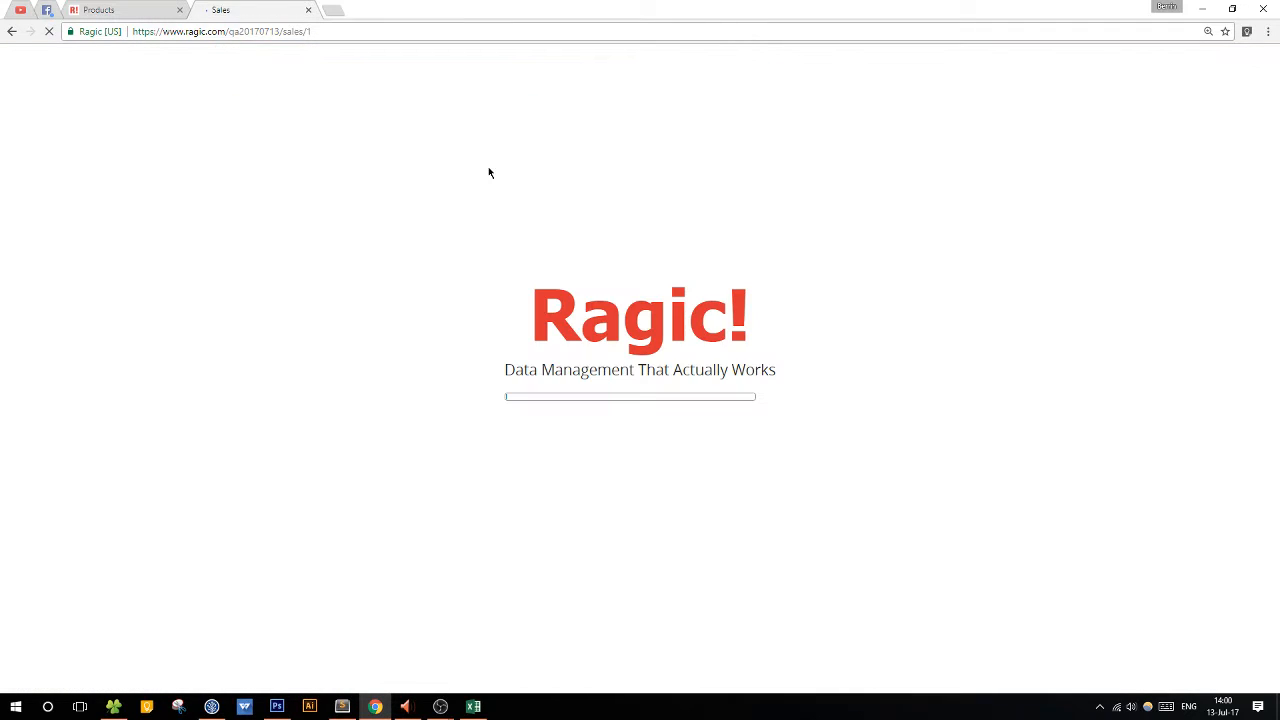
left_click(309, 290)
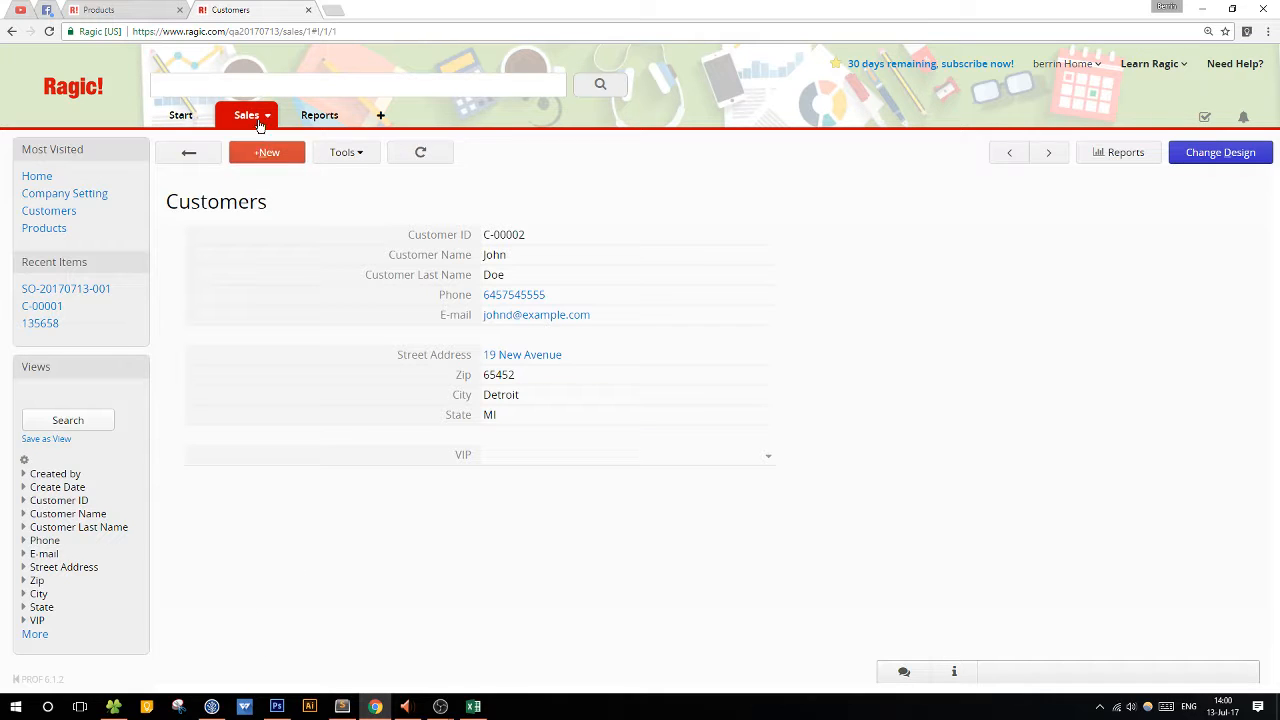
mouse_move(257, 123)
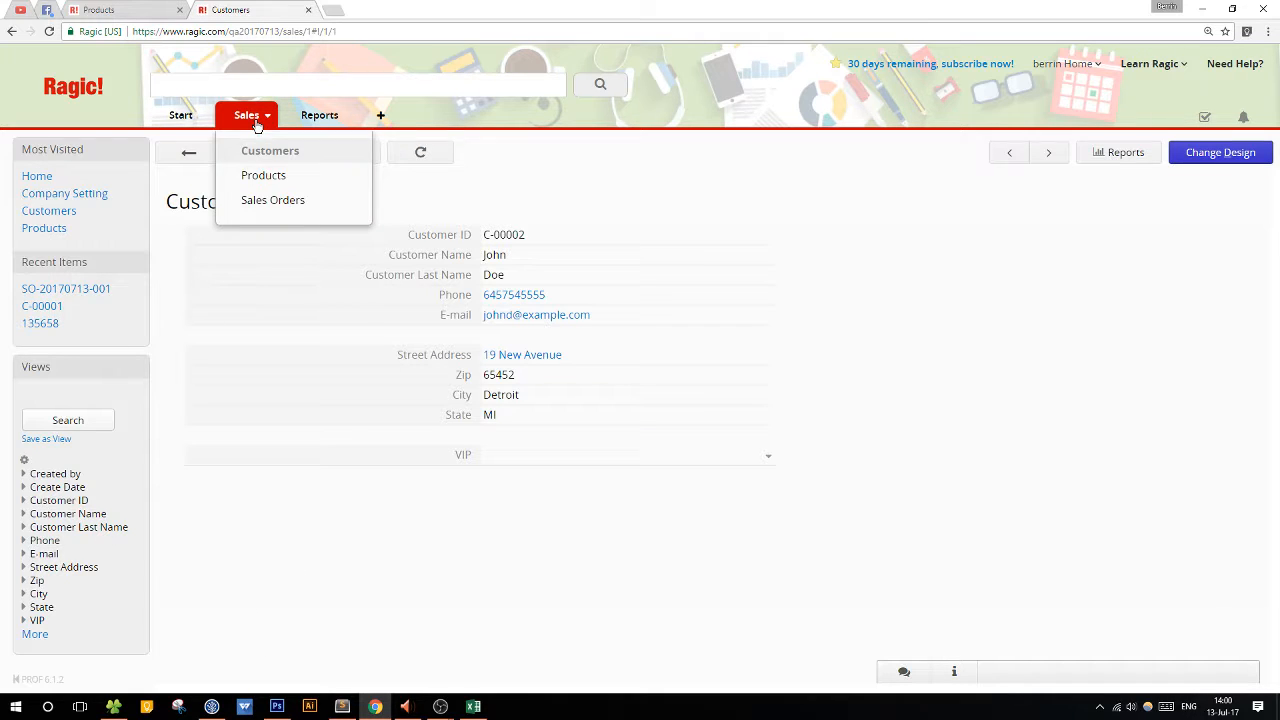
middle_click(256, 202)
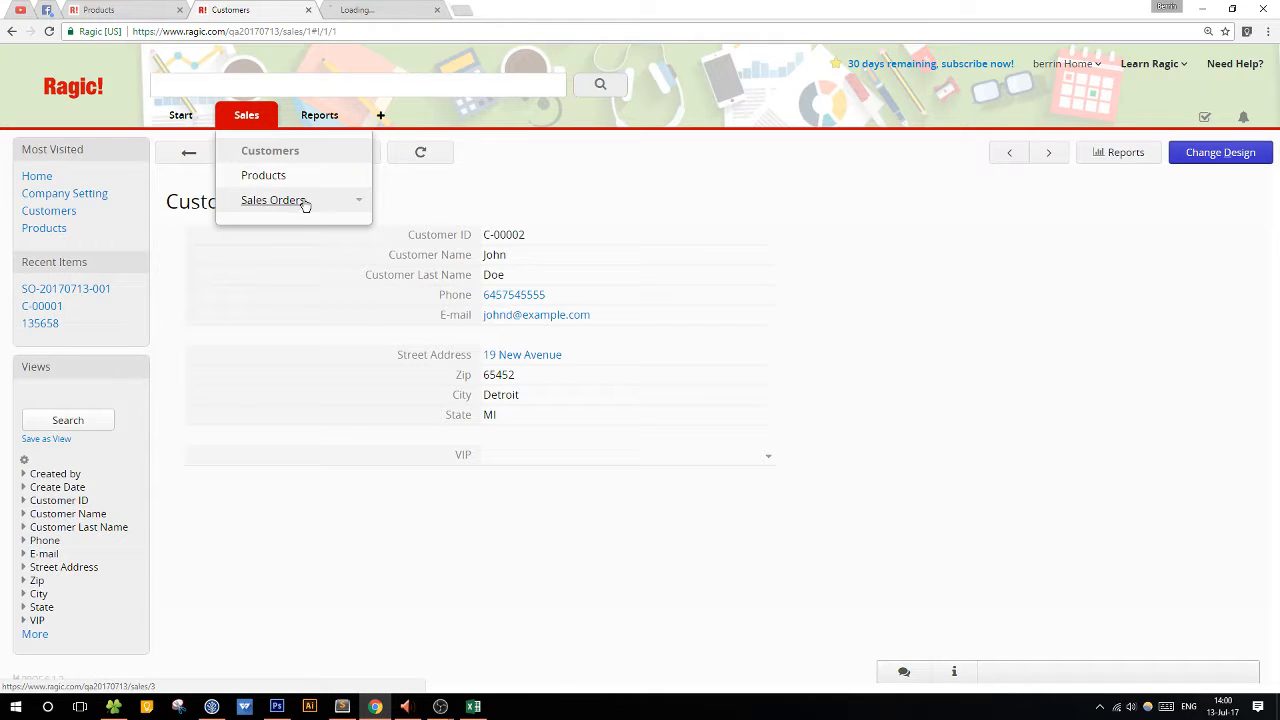
left_click(393, 10)
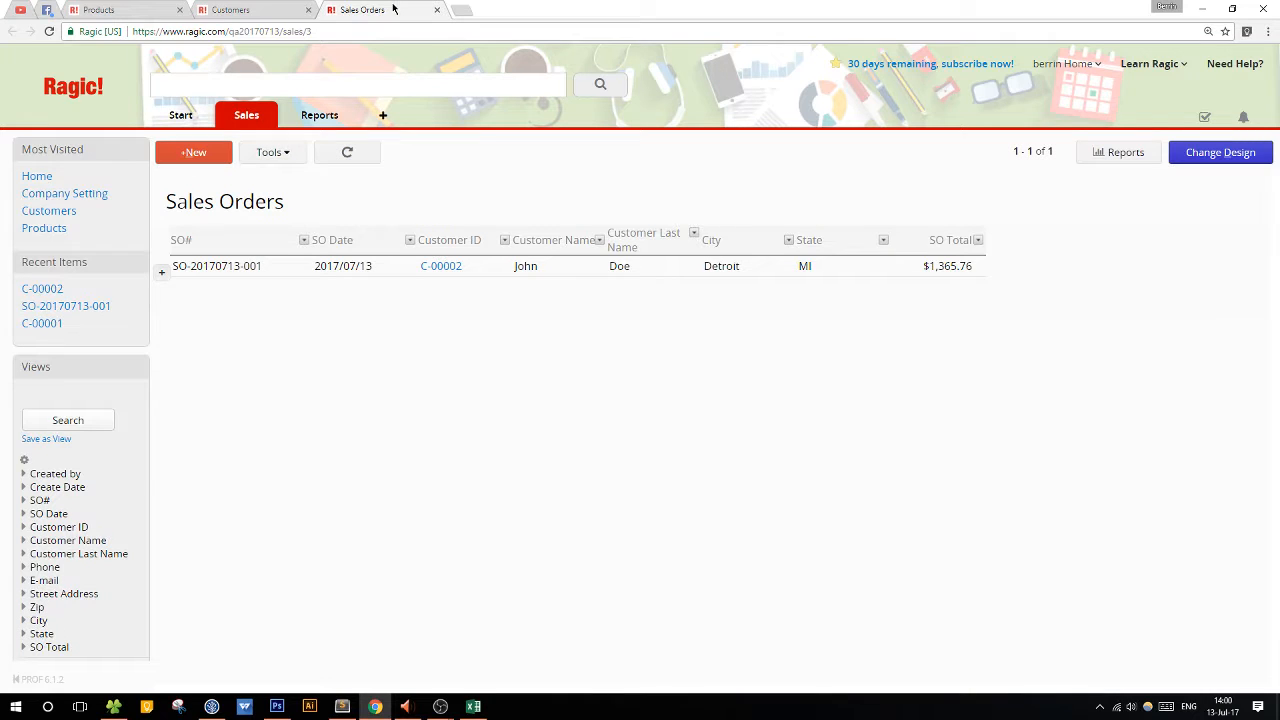
Open the sales order and preview the customer record linked through its Customer ID.
left_click(617, 266)
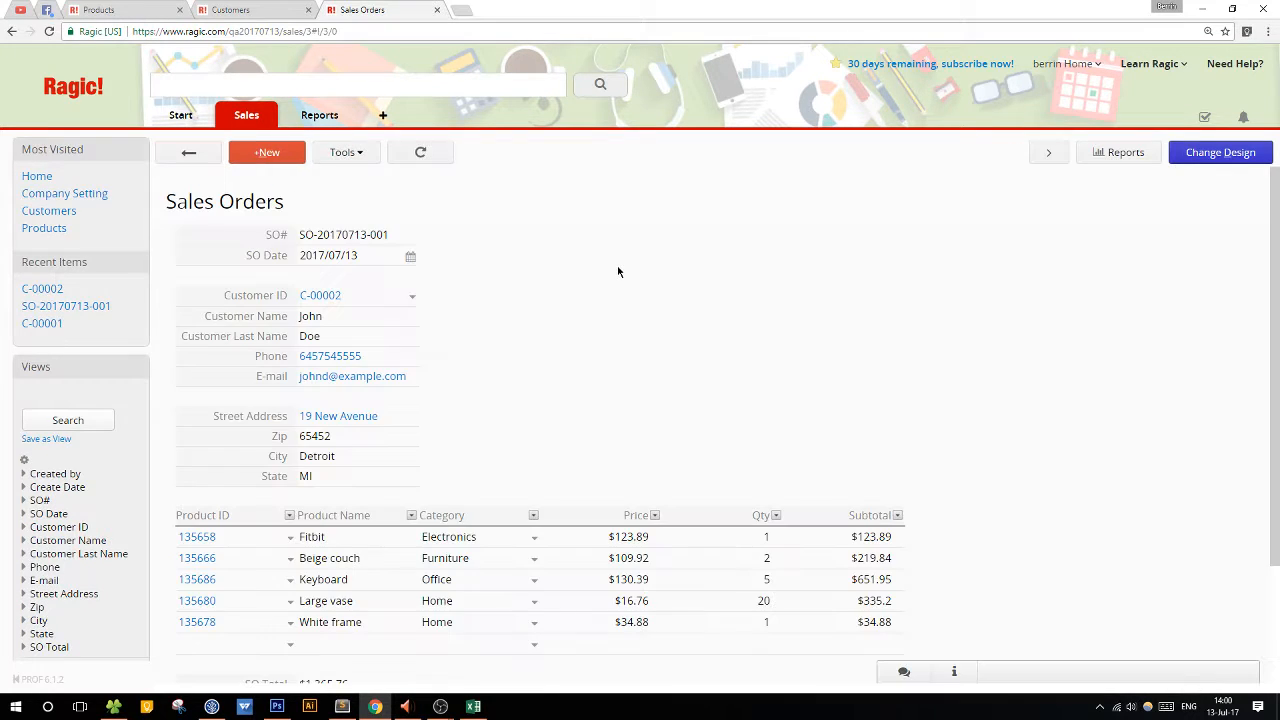
left_click(332, 297)
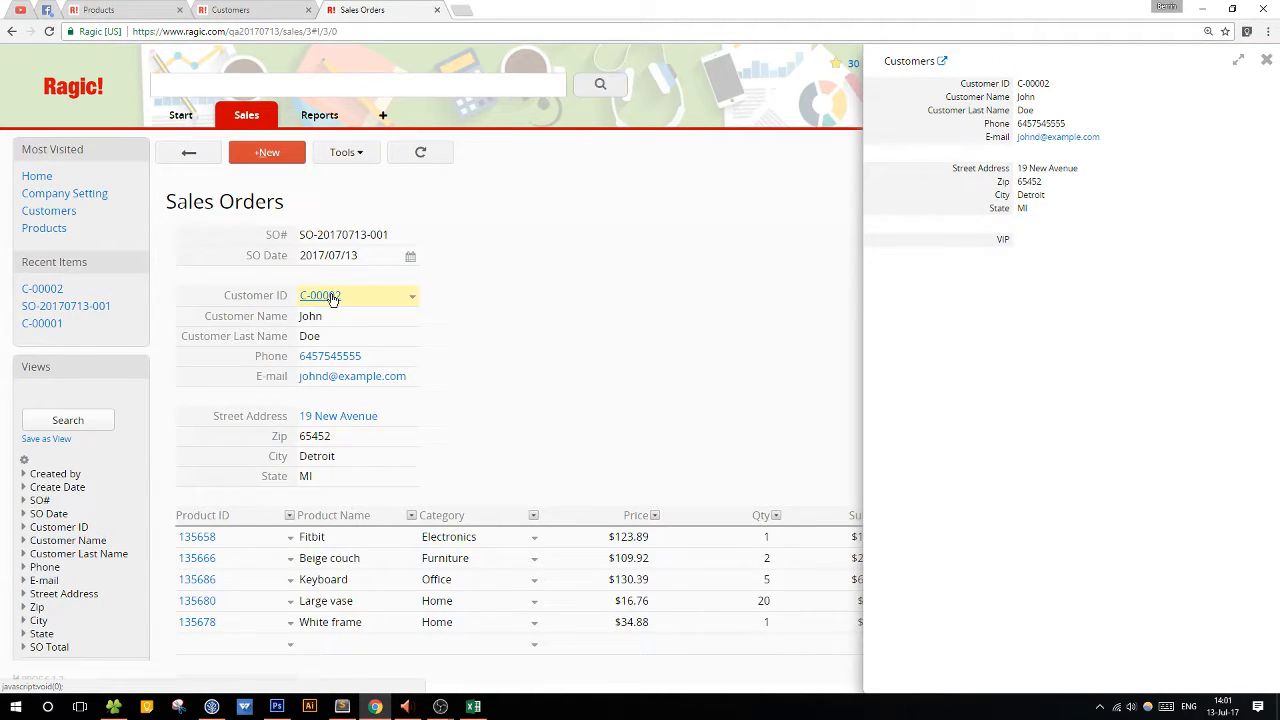
left_click(333, 299)
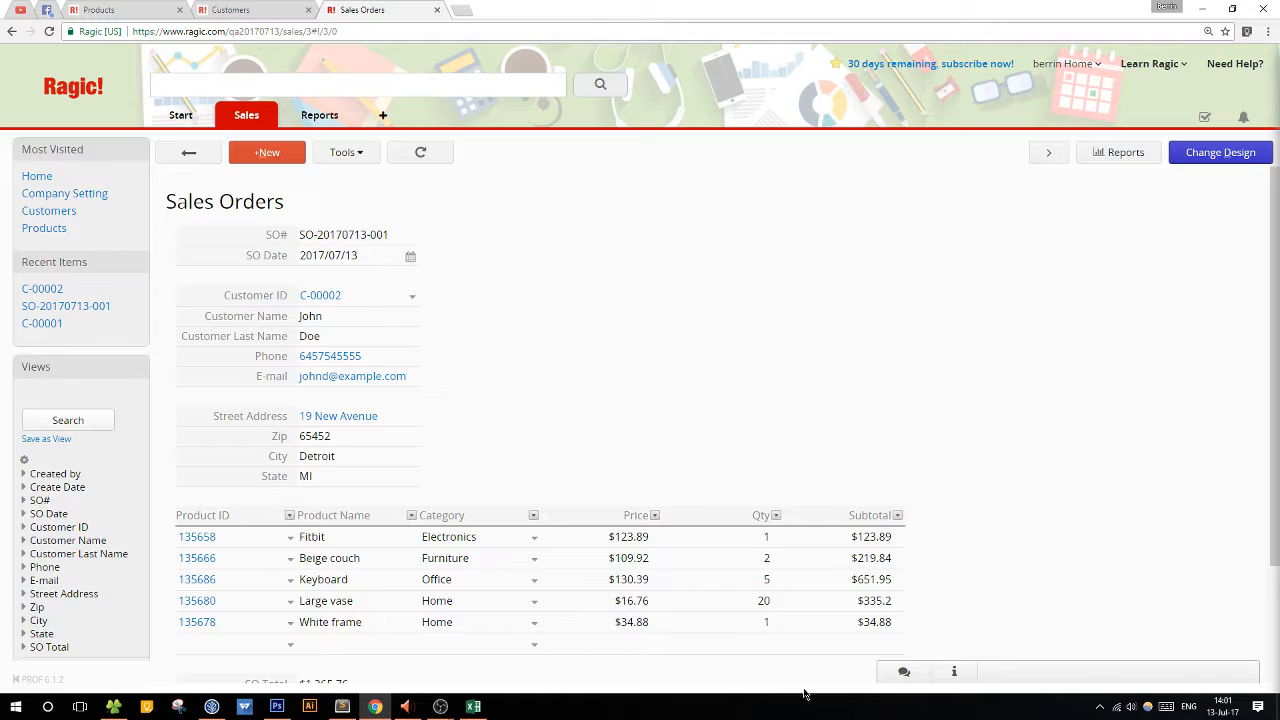
In the Customers design, place a reference subtable linked to Sales Orders by Customer ID at row 14, below VIP.
left_click(250, 12)
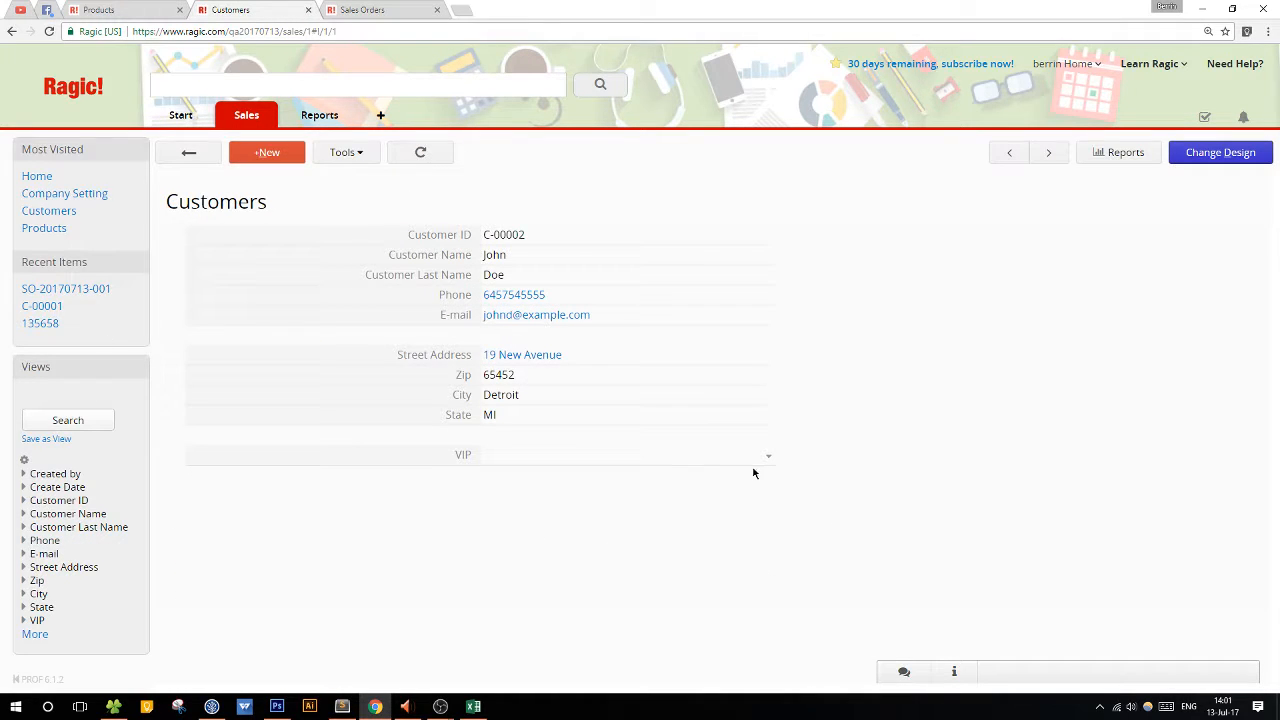
left_click(1231, 165)
scroll(946, 366, "down", 2)
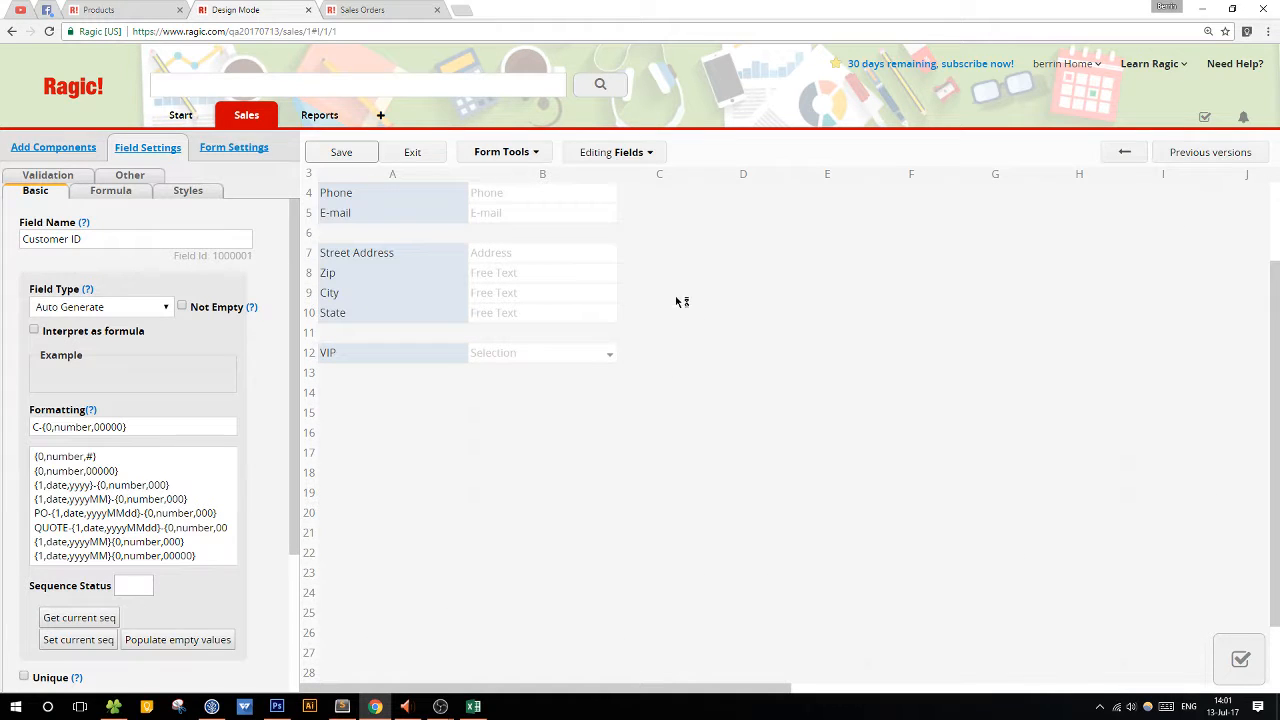
left_click(493, 154)
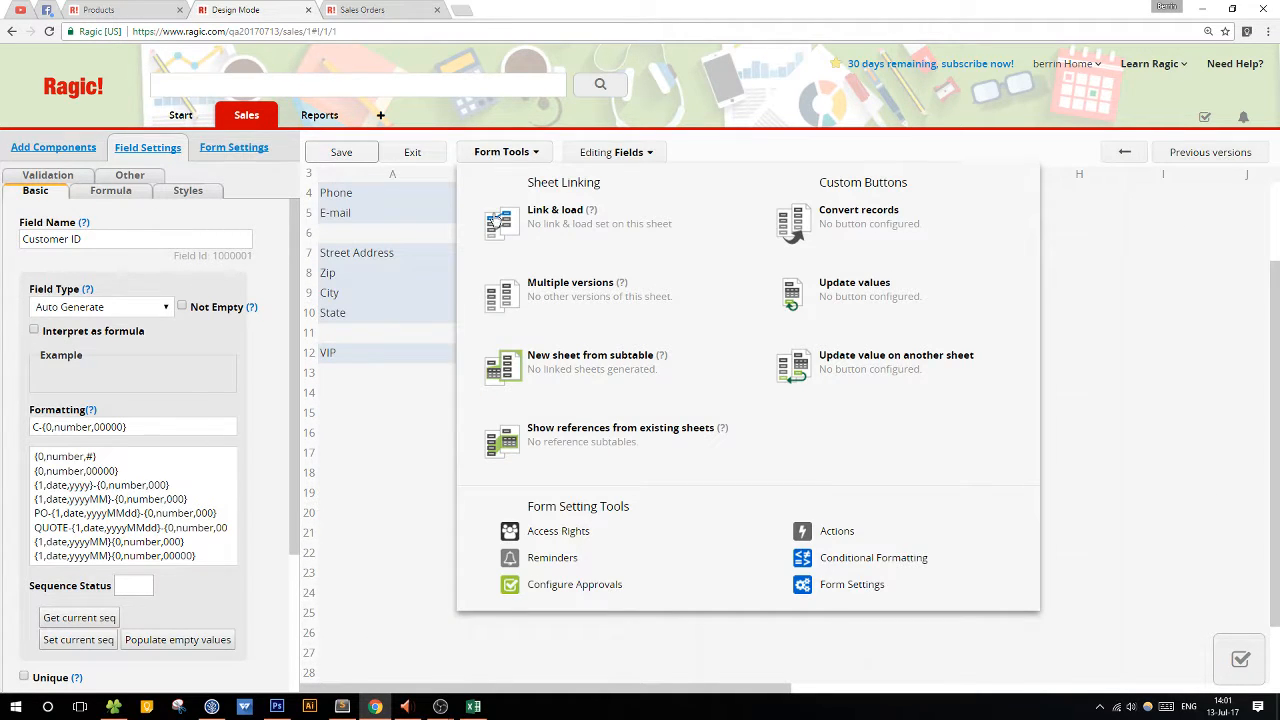
left_click(674, 451)
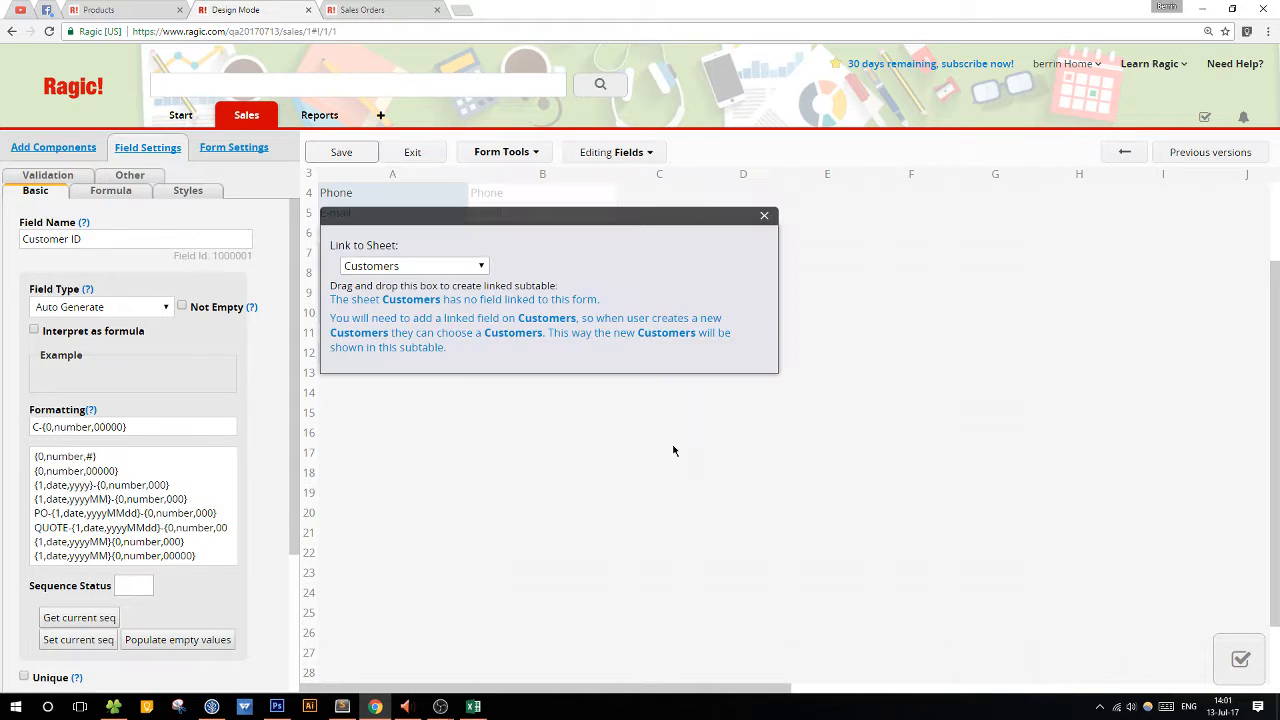
left_click(900, 265)
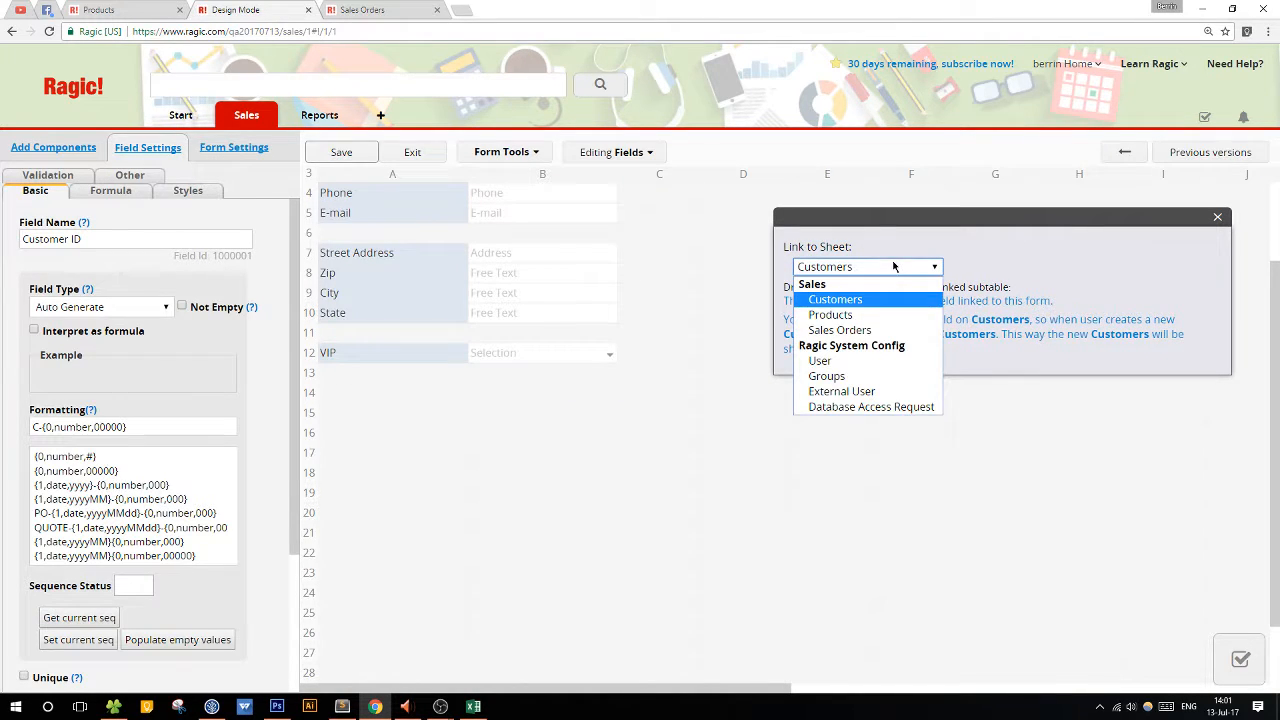
left_click(856, 329)
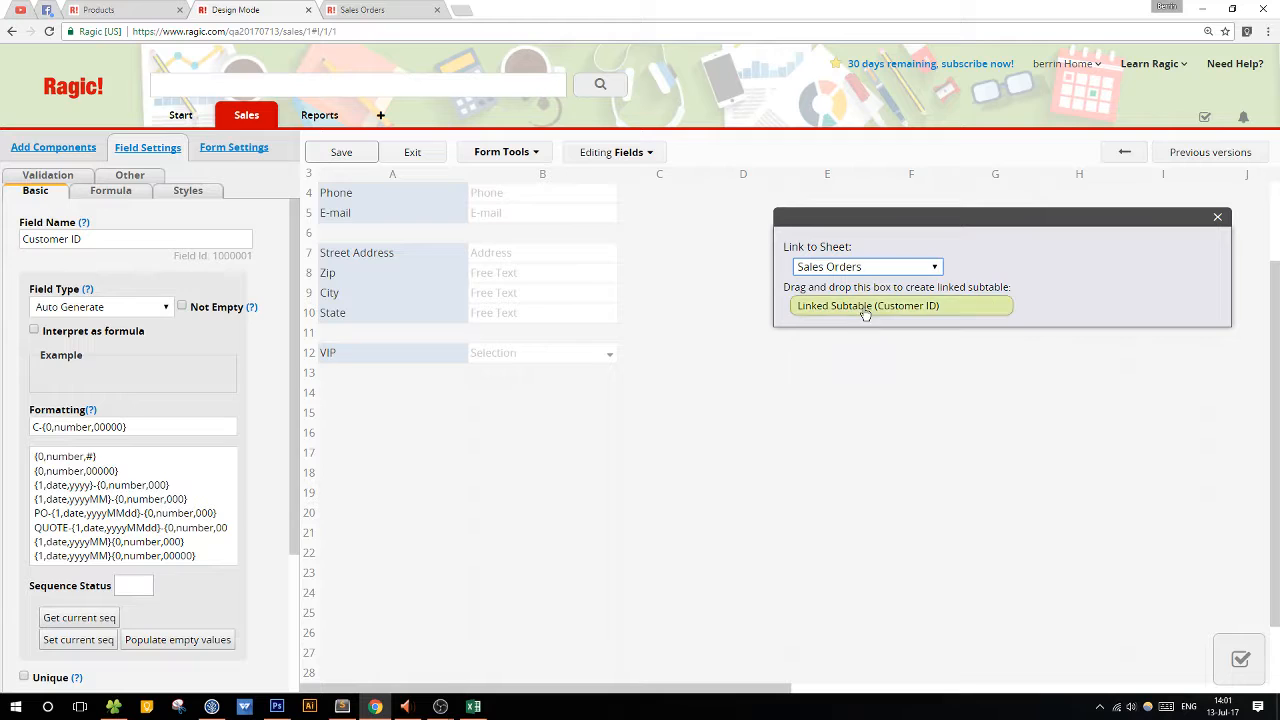
left_click_drag(866, 308, 390, 408)
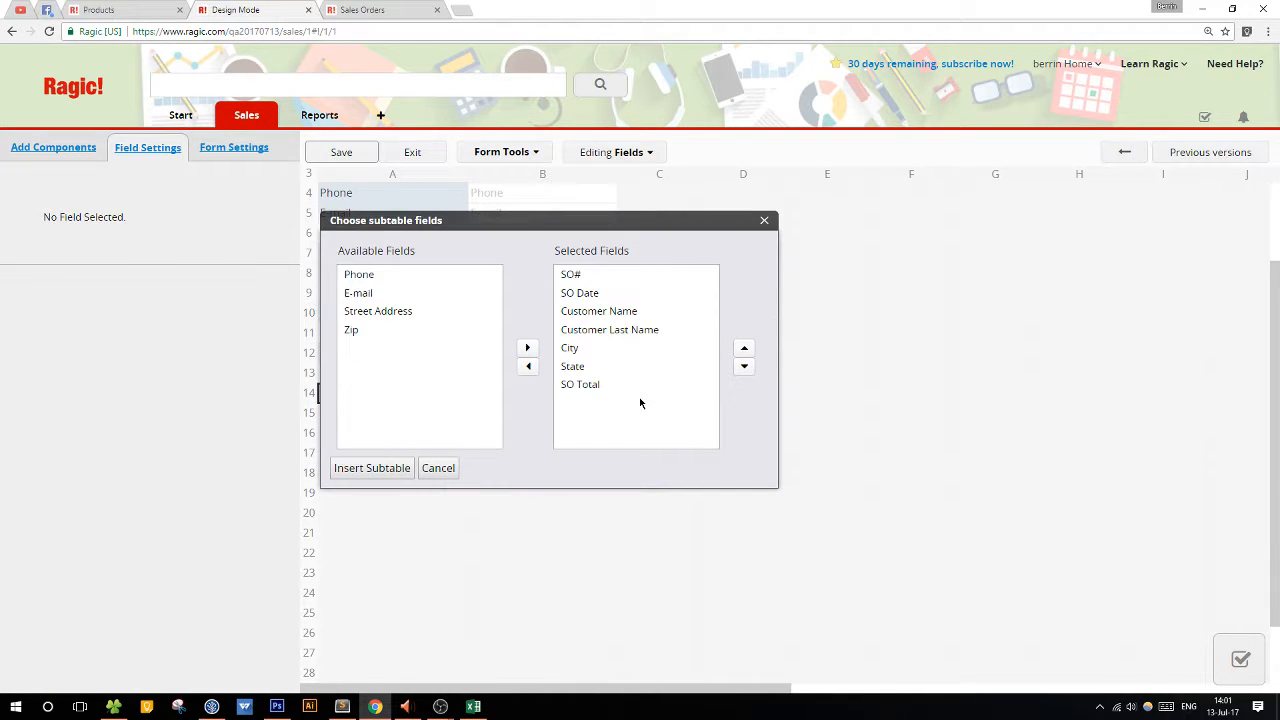
Exclude Customer Name, Customer Last Name, City and State from the subtable fields and insert the subtable.
left_click_drag(615, 227, 1006, 221)
left_click(980, 303)
left_click(976, 327, "shift")
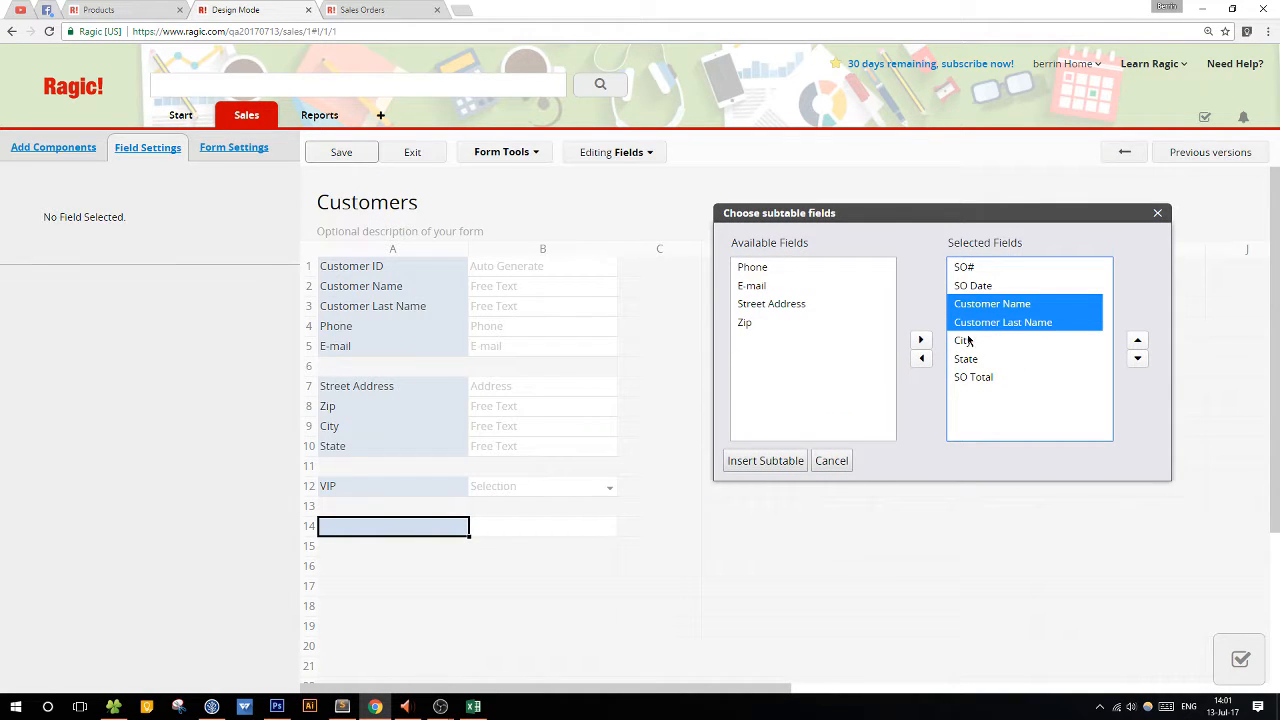
left_click(970, 341, "shift")
left_click(979, 357, "shift")
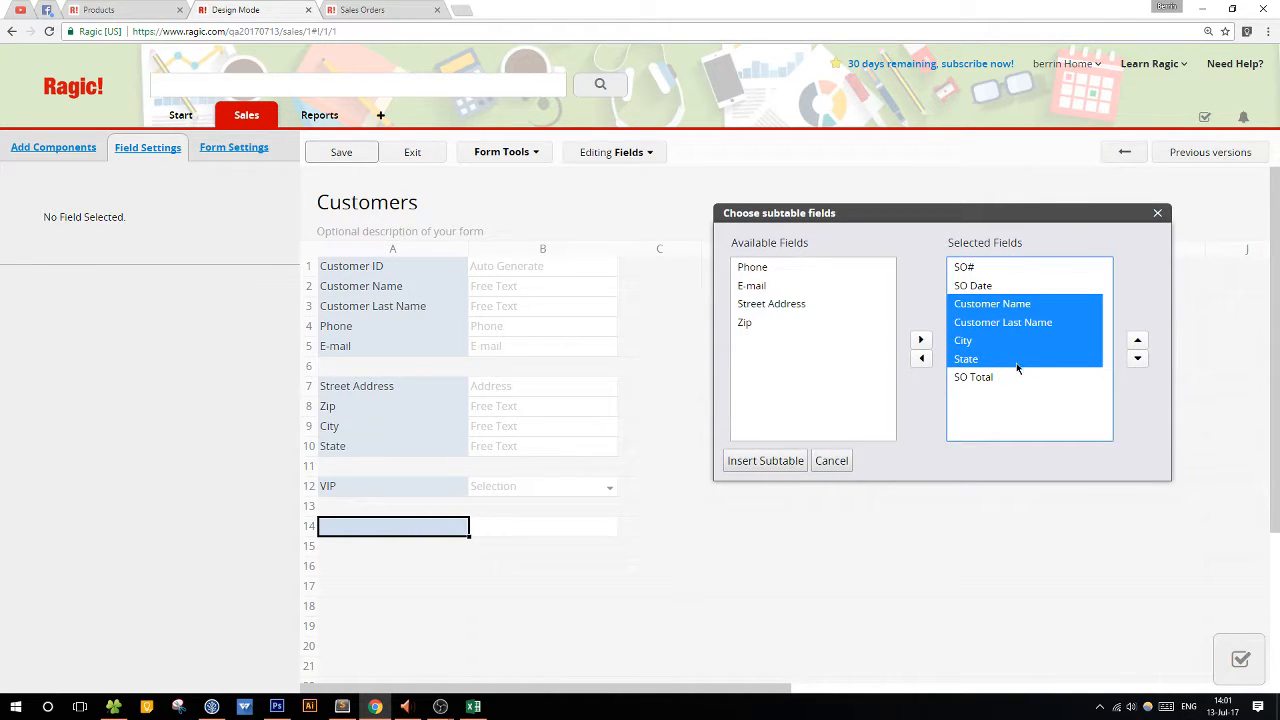
left_click(921, 358)
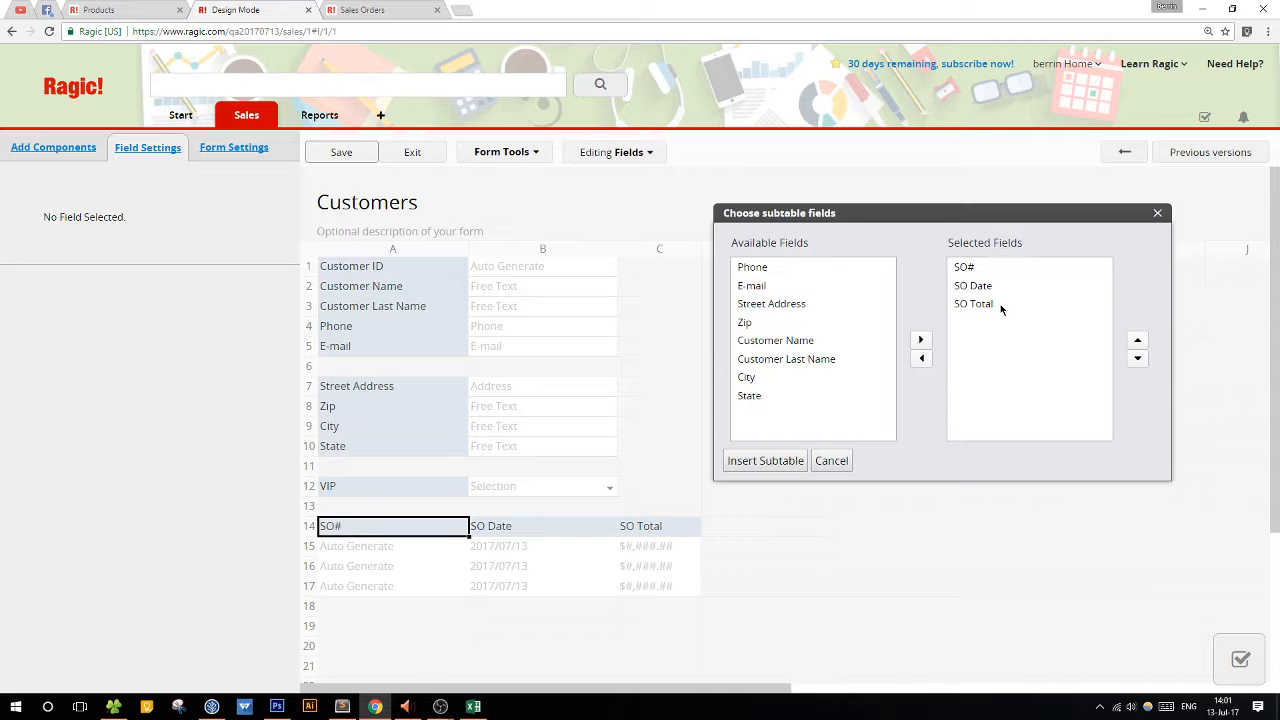
left_click(762, 466)
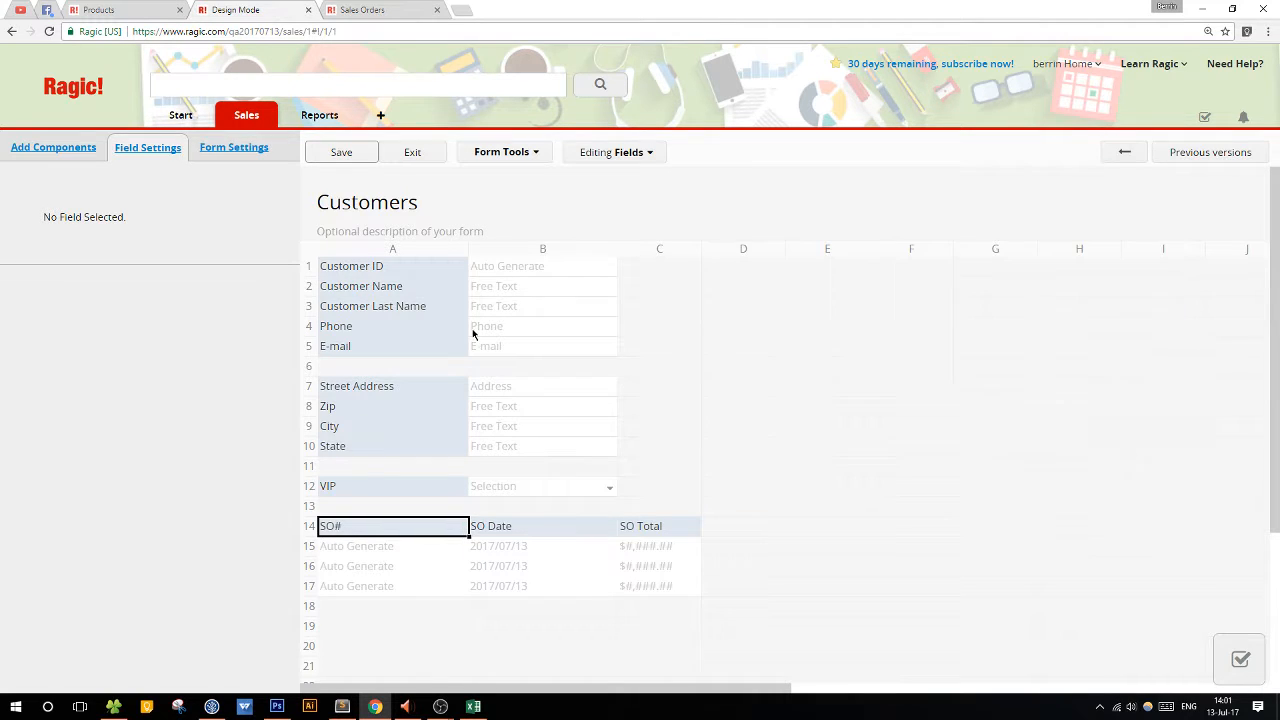
Save the Customers design and preview the linked sales order from the customer record's new subtable.
left_click(330, 150)
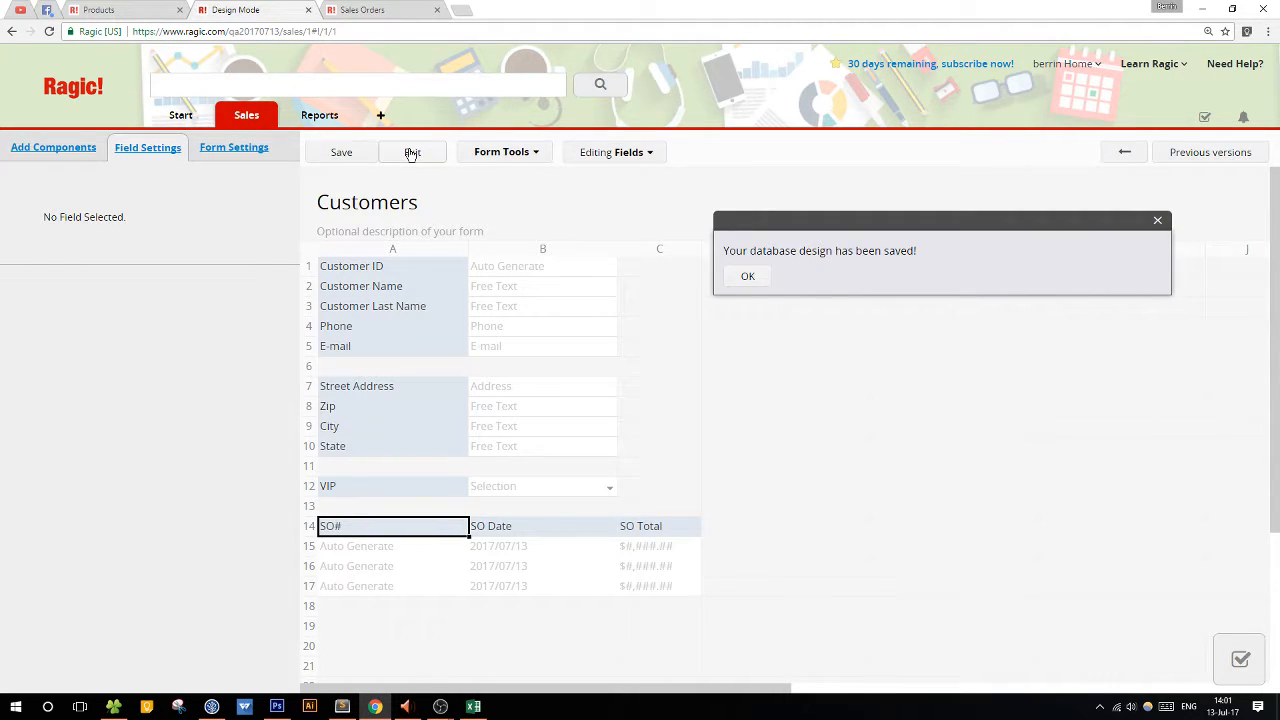
left_click(411, 153)
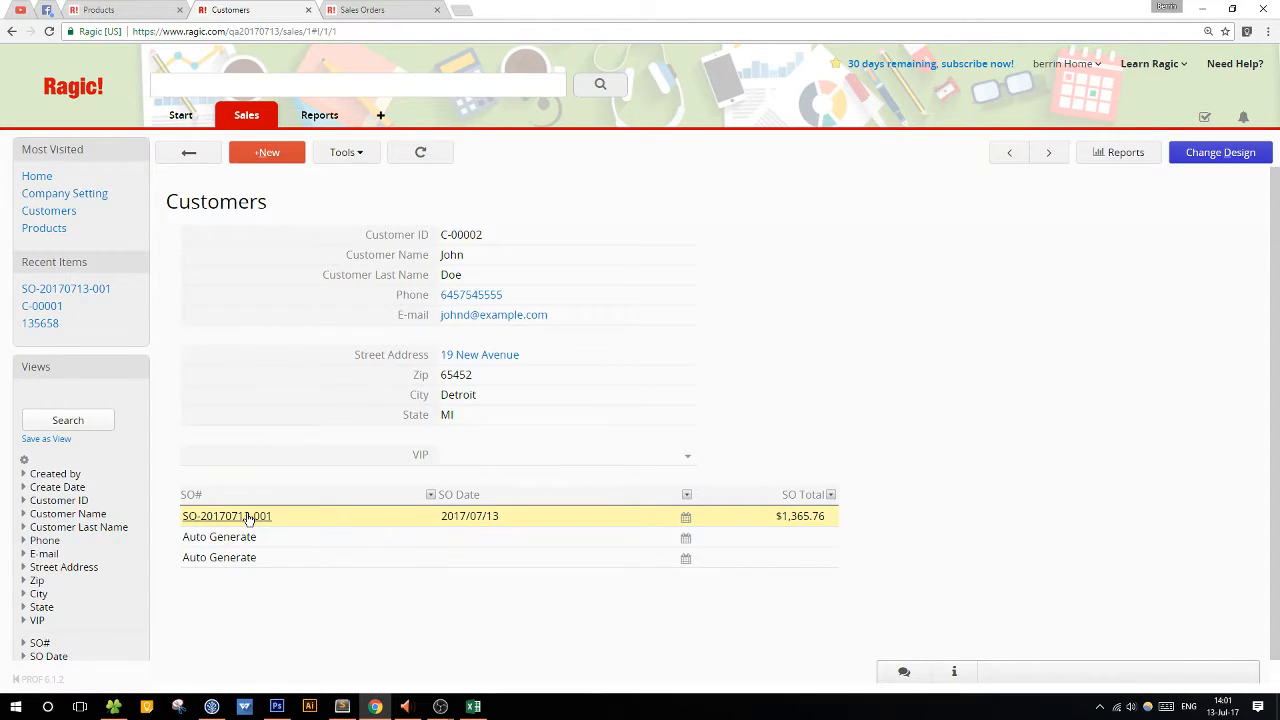
left_click(249, 518)
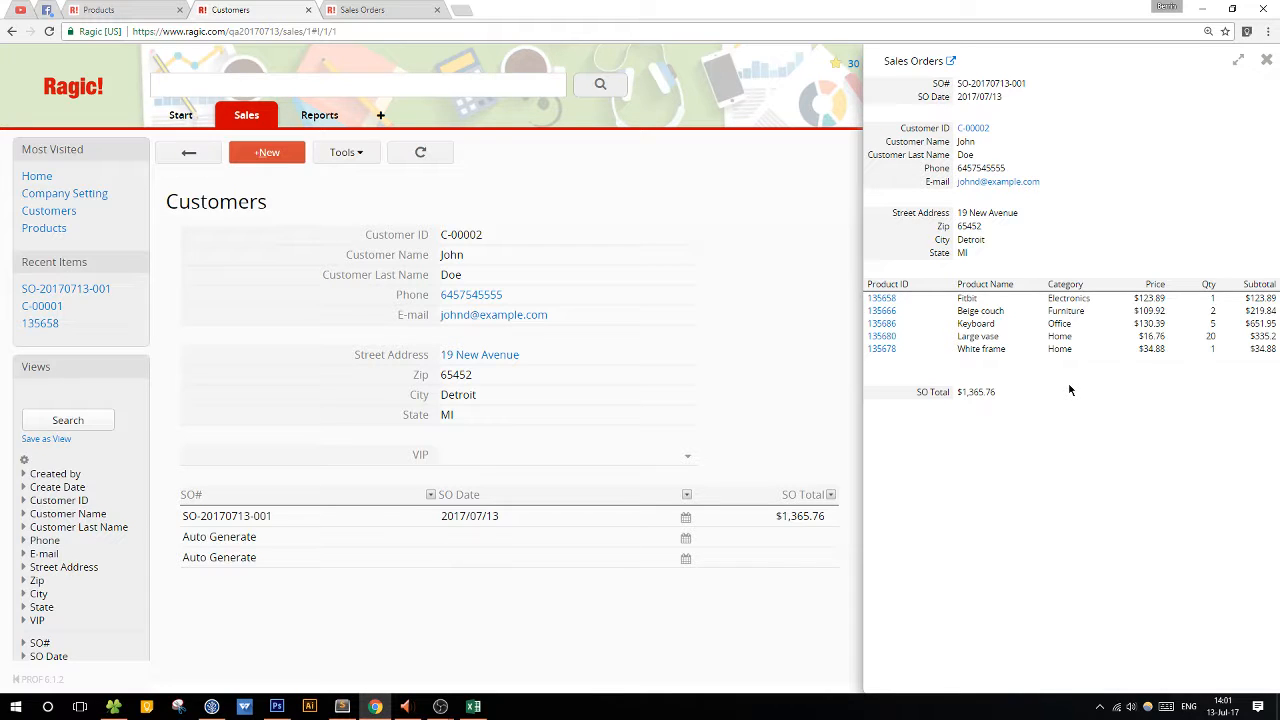
left_click(1267, 61)
In the Customers design, link the reference subtable's SO# field to the Sales Orders sheet, then save and exit the design.
left_click(1215, 152)
left_click(520, 159)
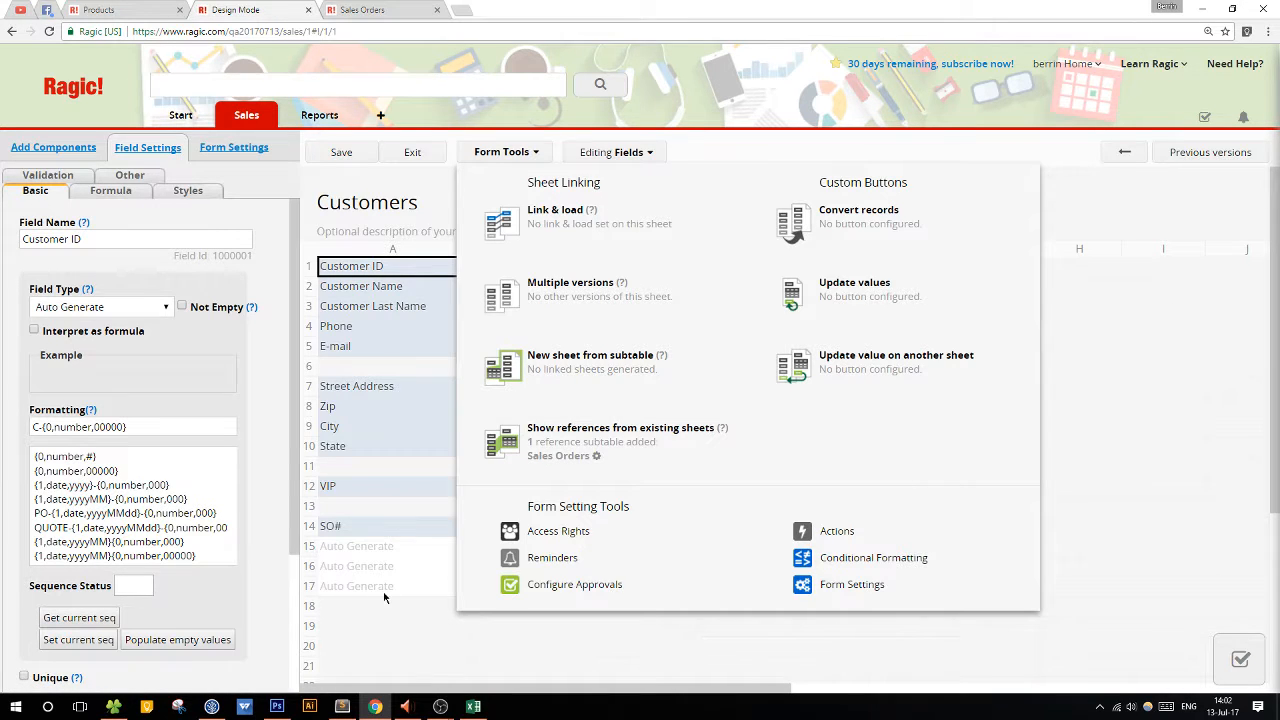
left_click(598, 459)
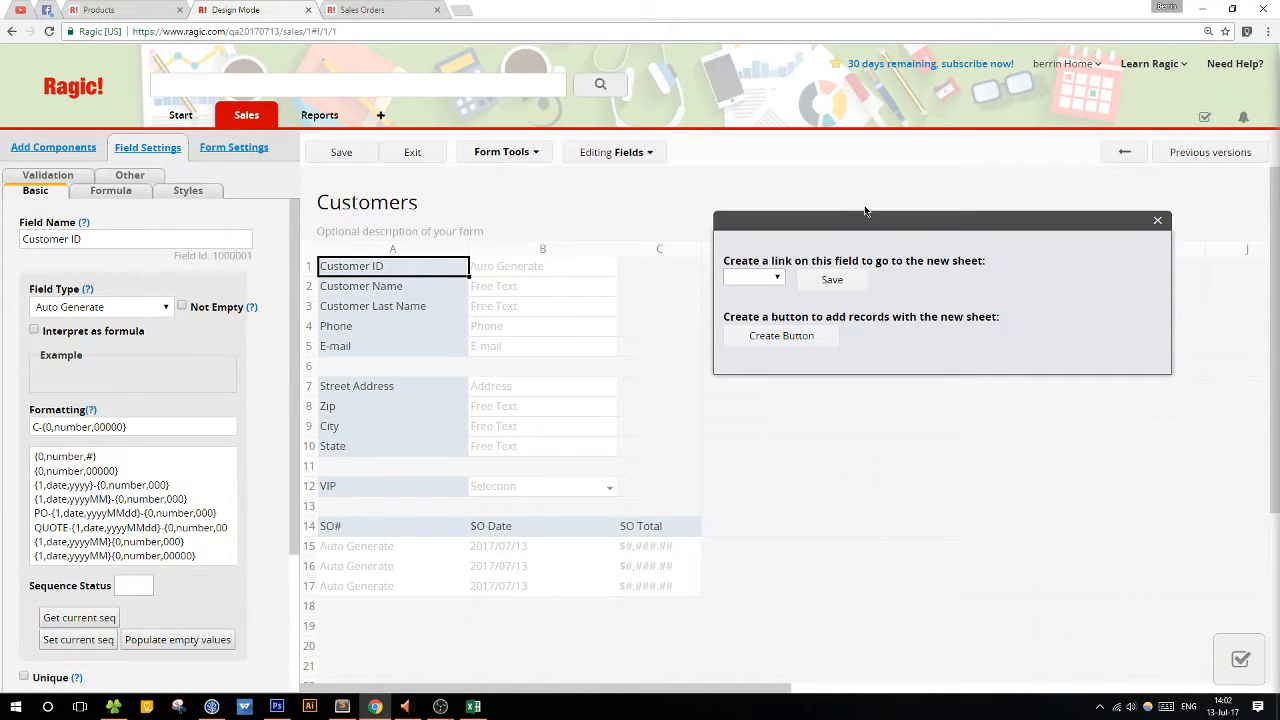
left_click_drag(827, 226, 737, 210)
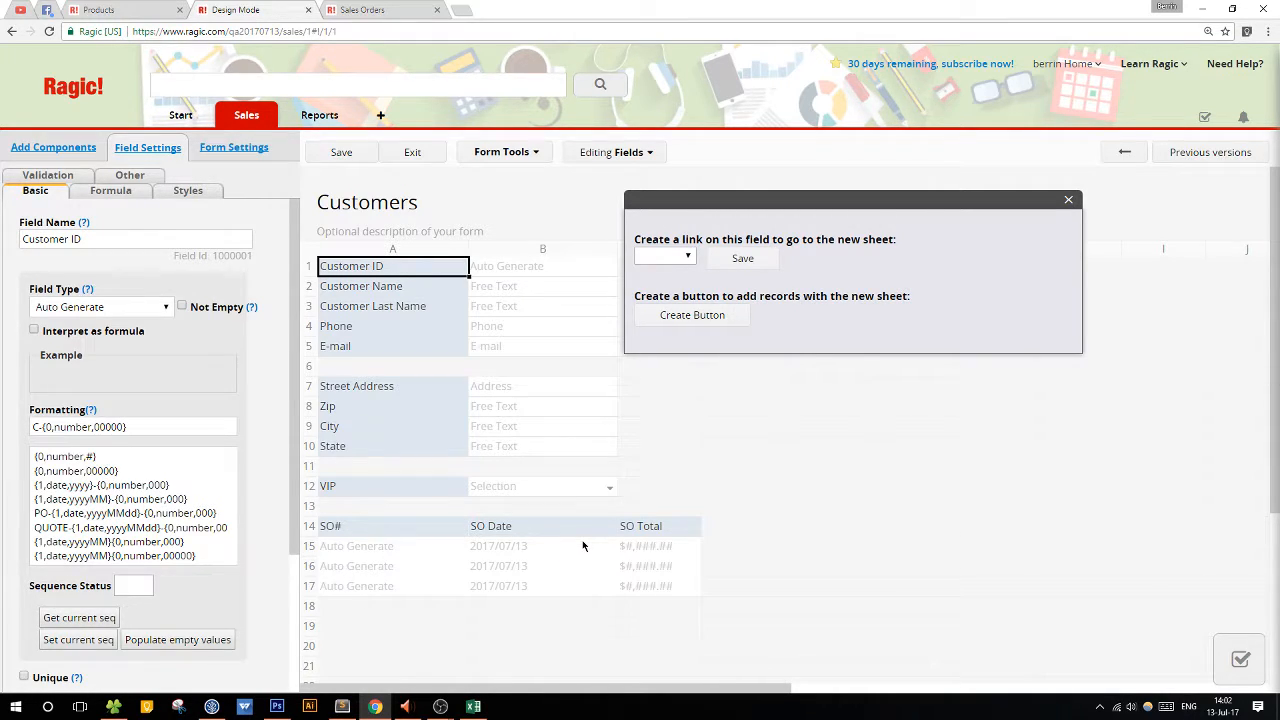
left_click(660, 256)
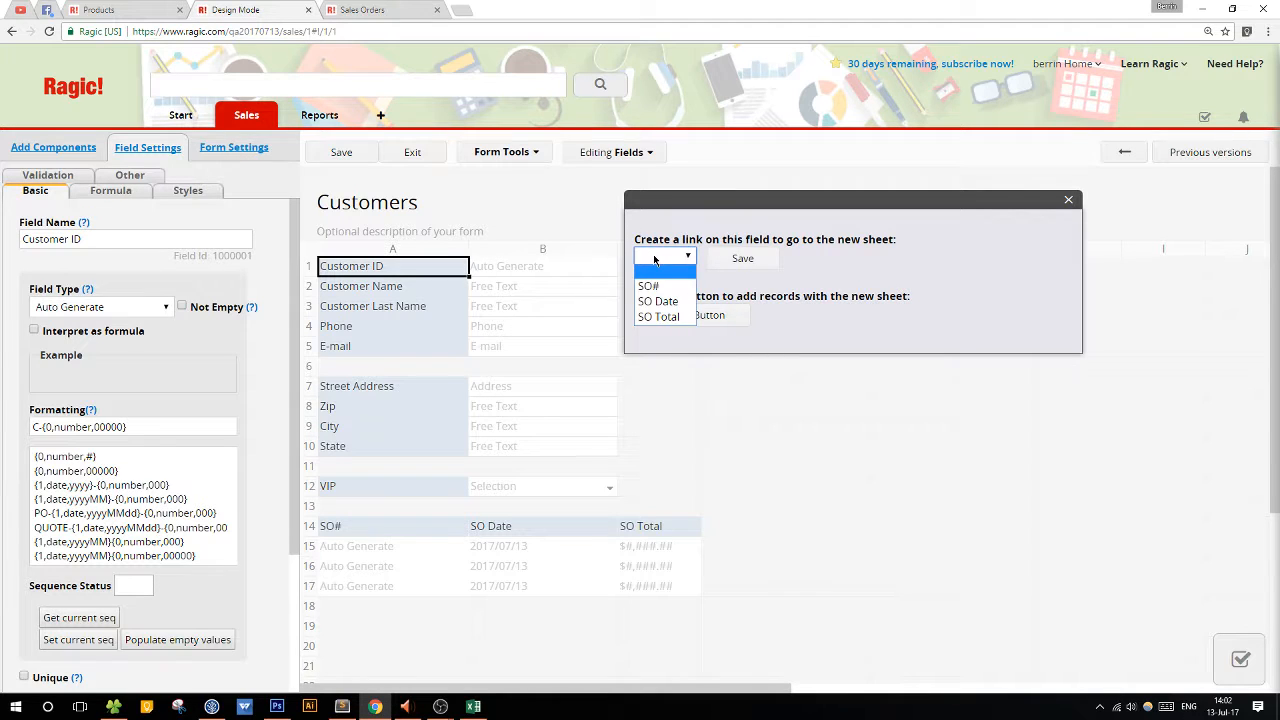
left_click(661, 287)
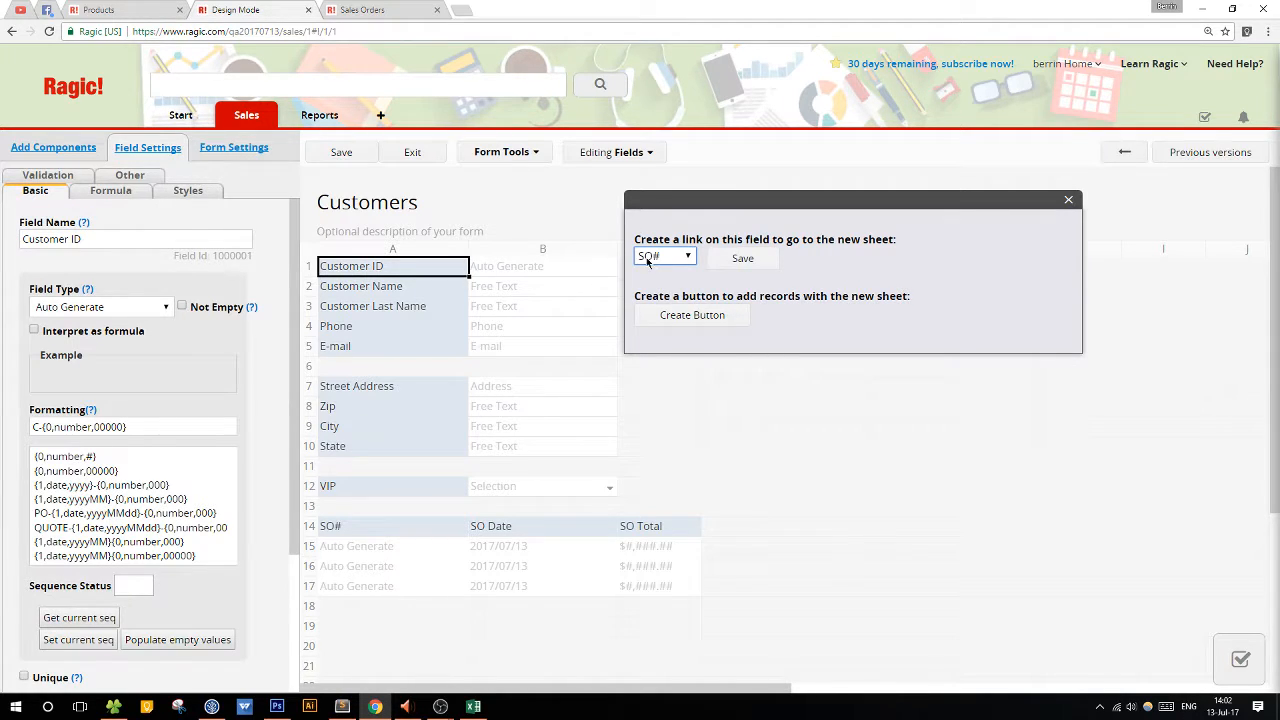
left_click(741, 259)
left_click(345, 154)
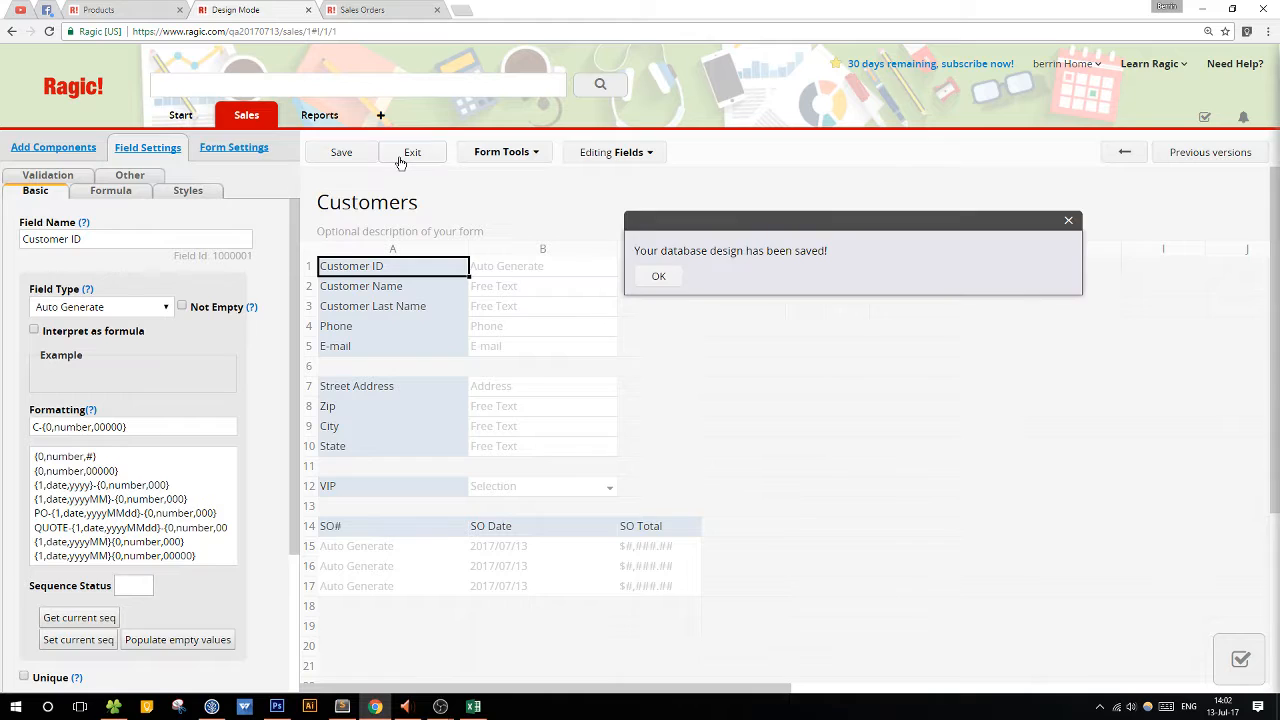
left_click(405, 156)
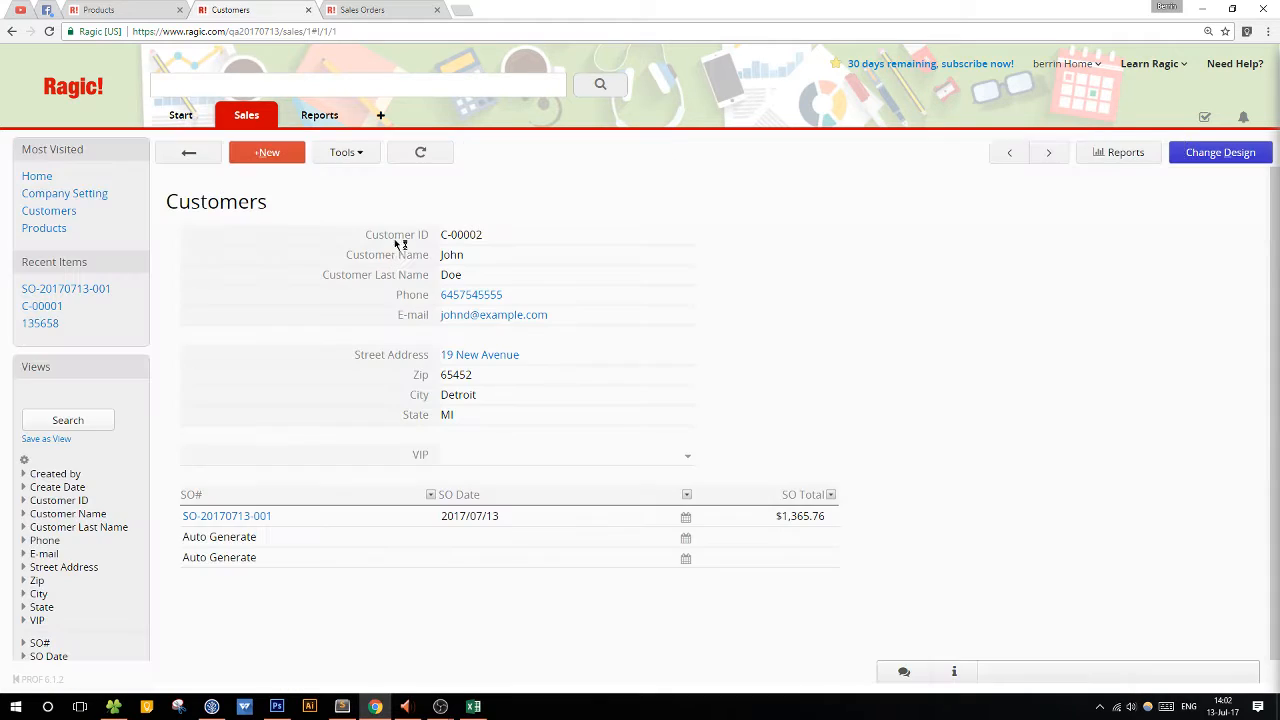
Open the full sales order from the customer's subtable, close both Sales Orders browser tabs and return to the Customers list.
left_click(226, 517)
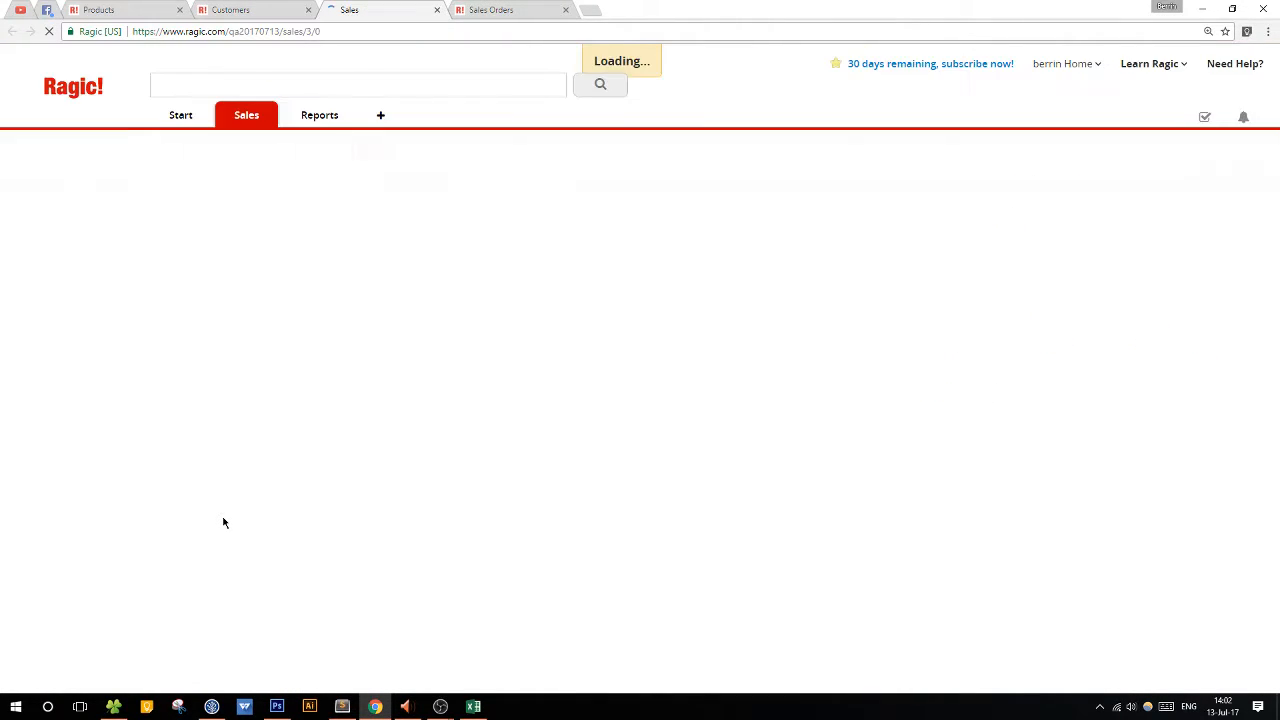
left_click(566, 10)
left_click(437, 10)
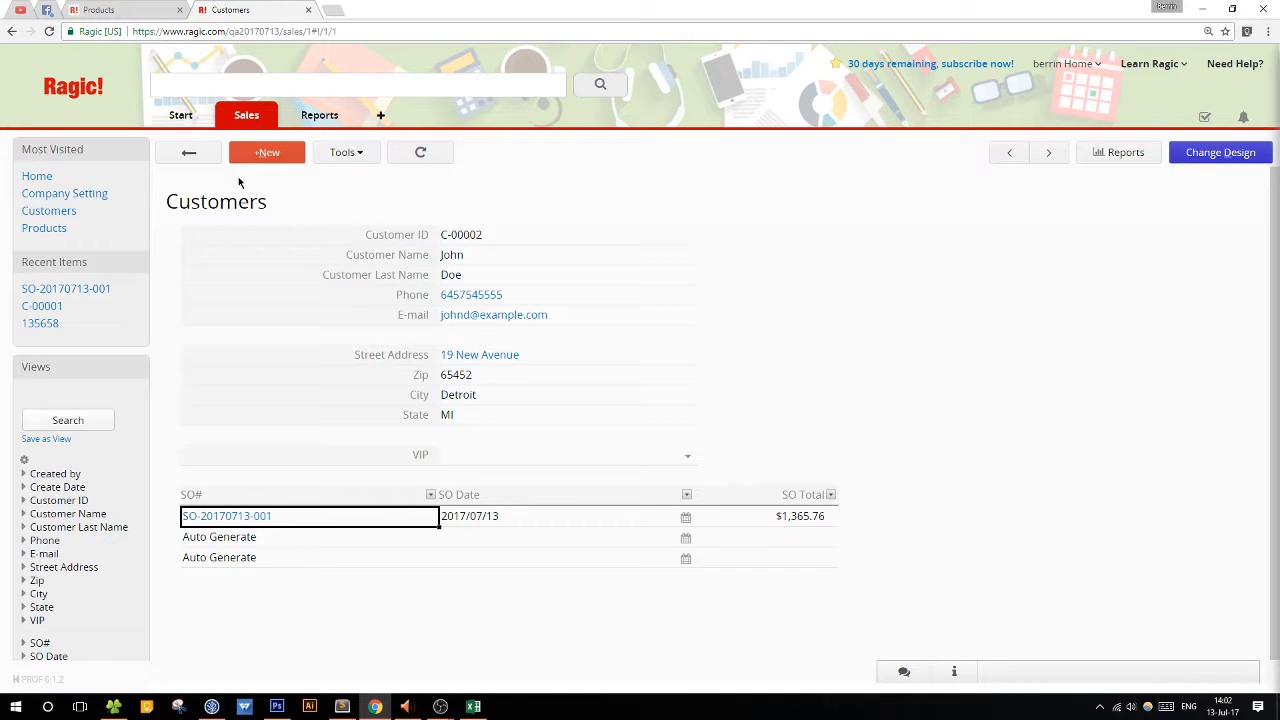
left_click(188, 152)
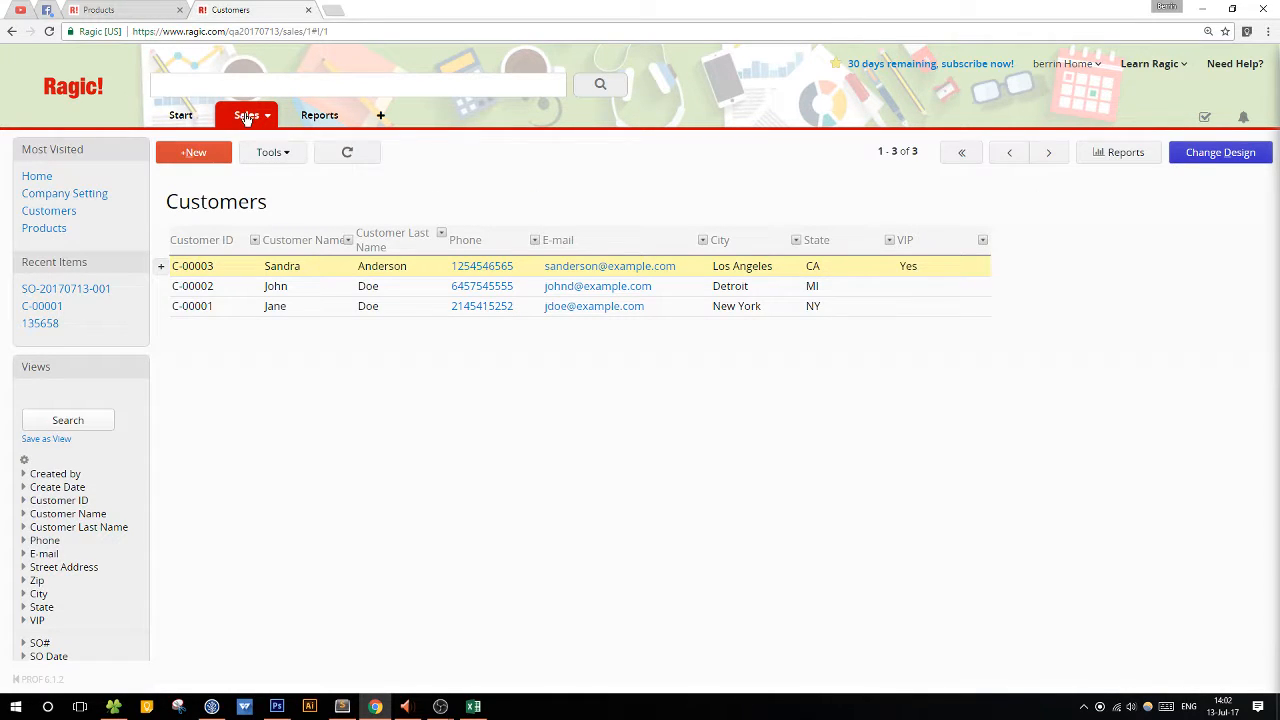
Switch to the Products sheet and view the White recliner record.
mouse_move(247, 118)
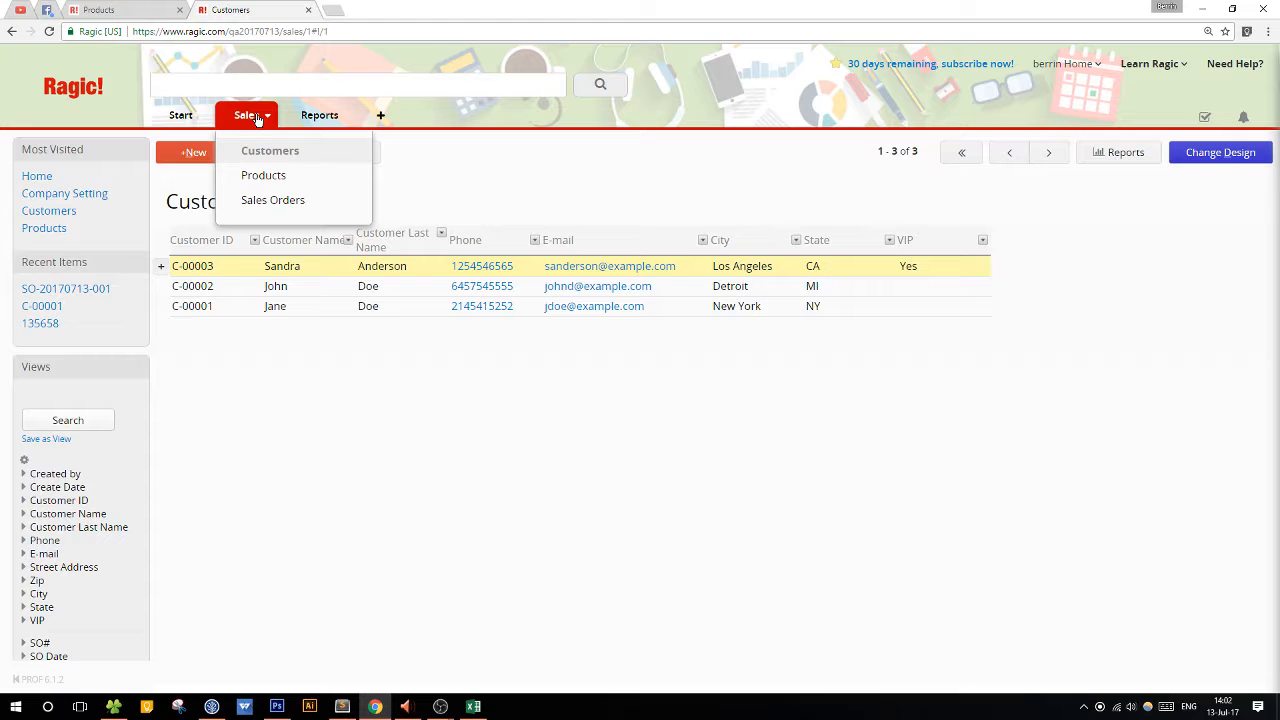
left_click(248, 176)
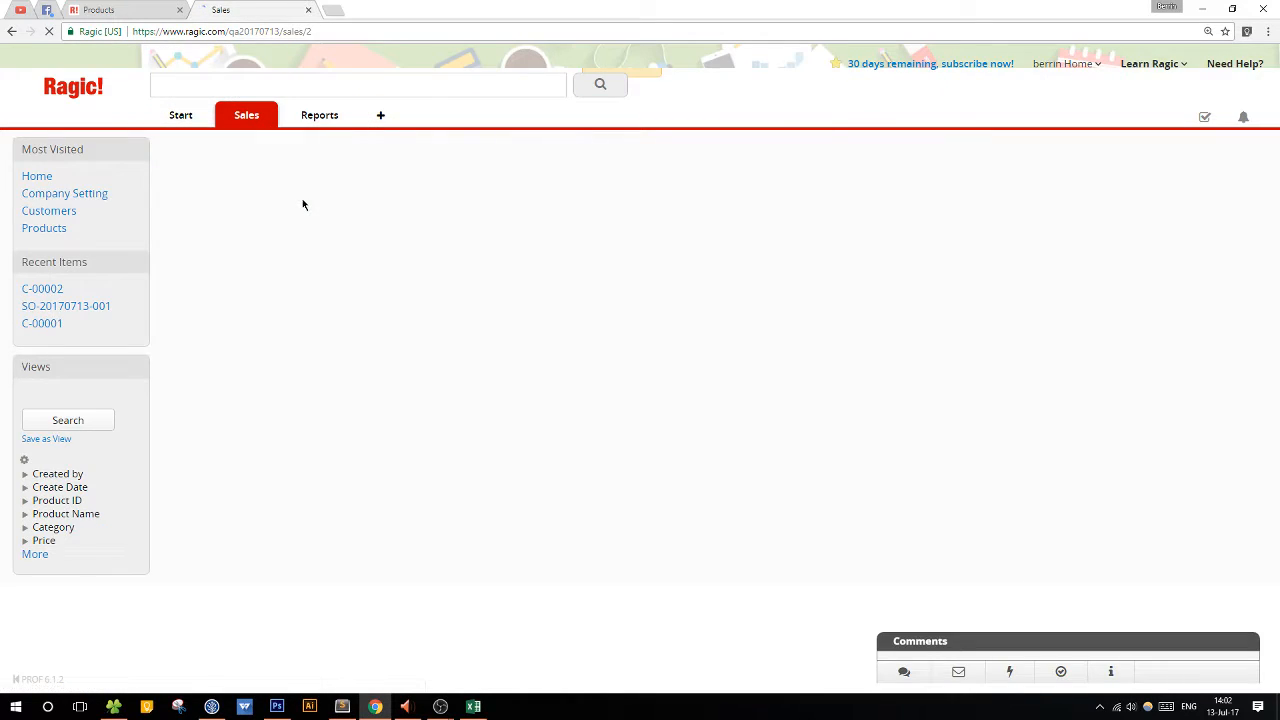
left_click(277, 253)
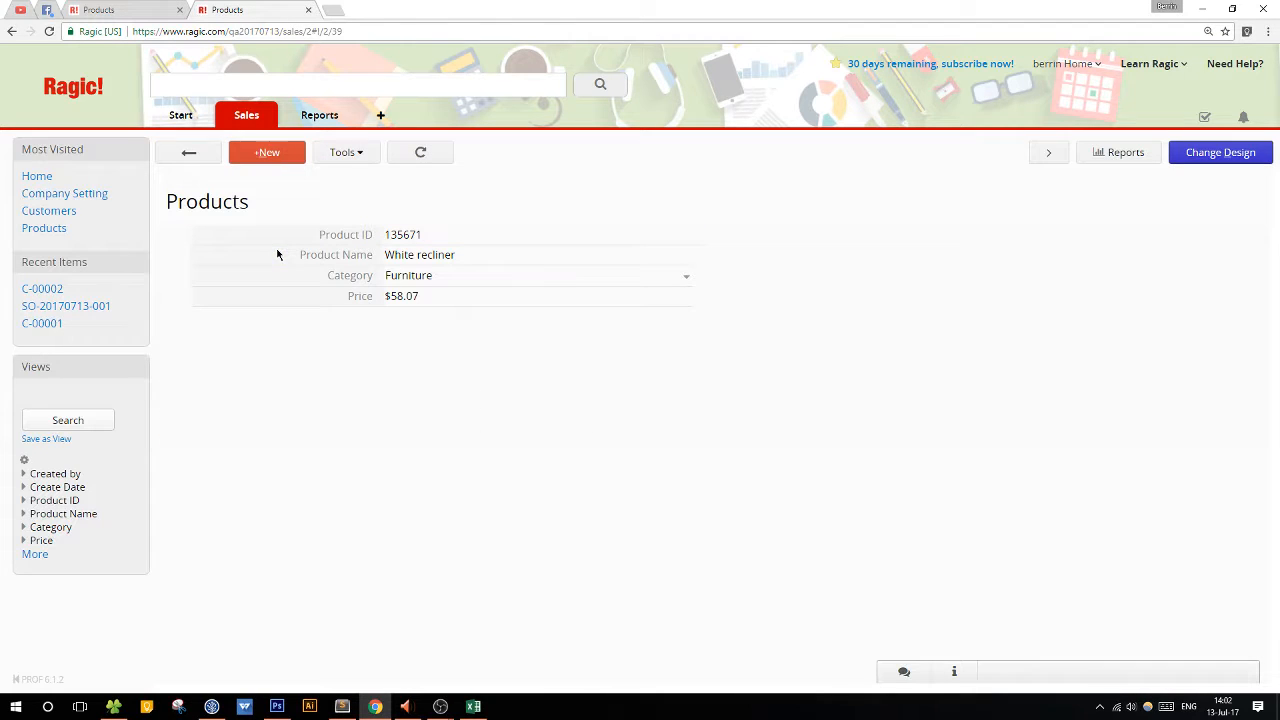
Switch to the Sales Orders sheet, review the listed order's customer details and product lines, and return to the list.
mouse_move(248, 117)
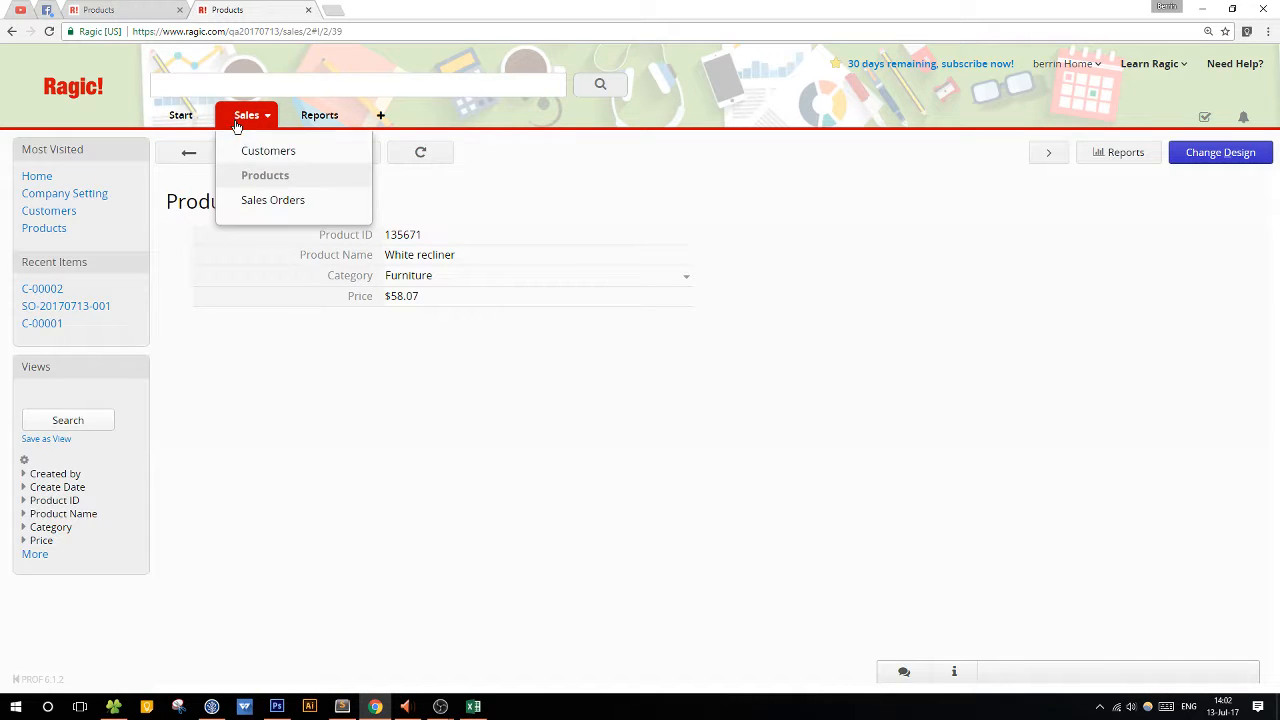
left_click(258, 203)
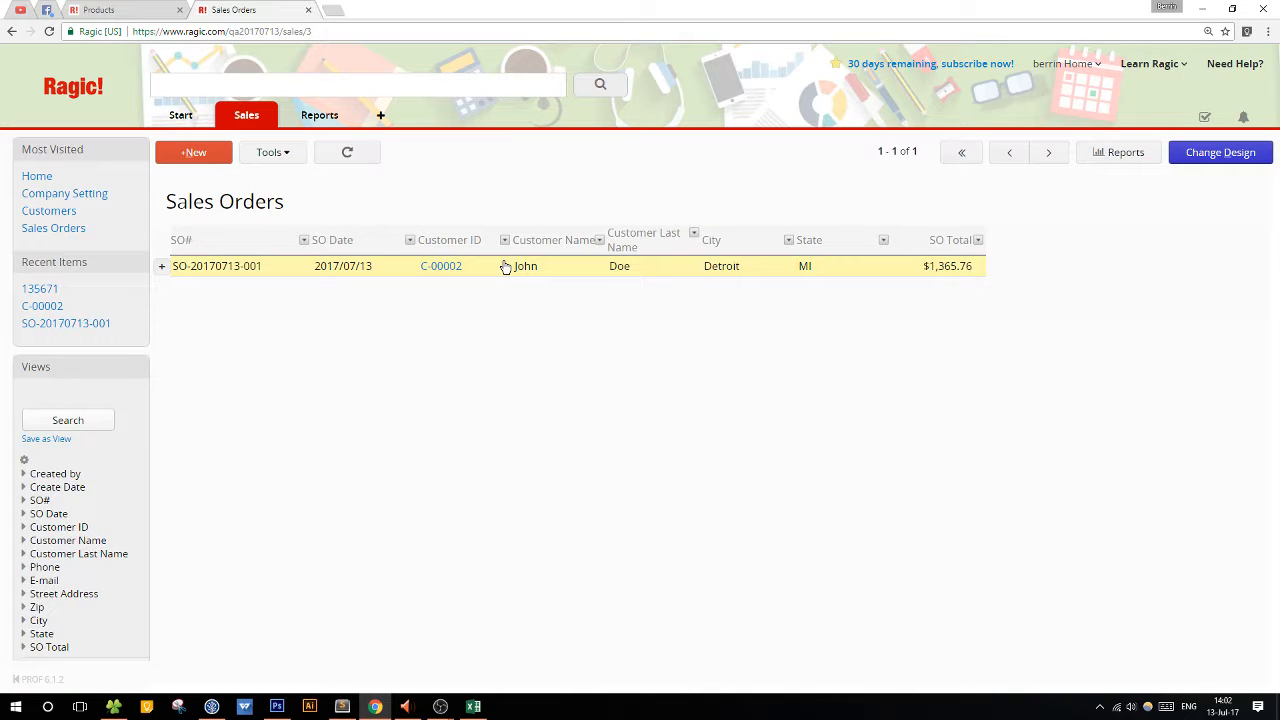
left_click(964, 266)
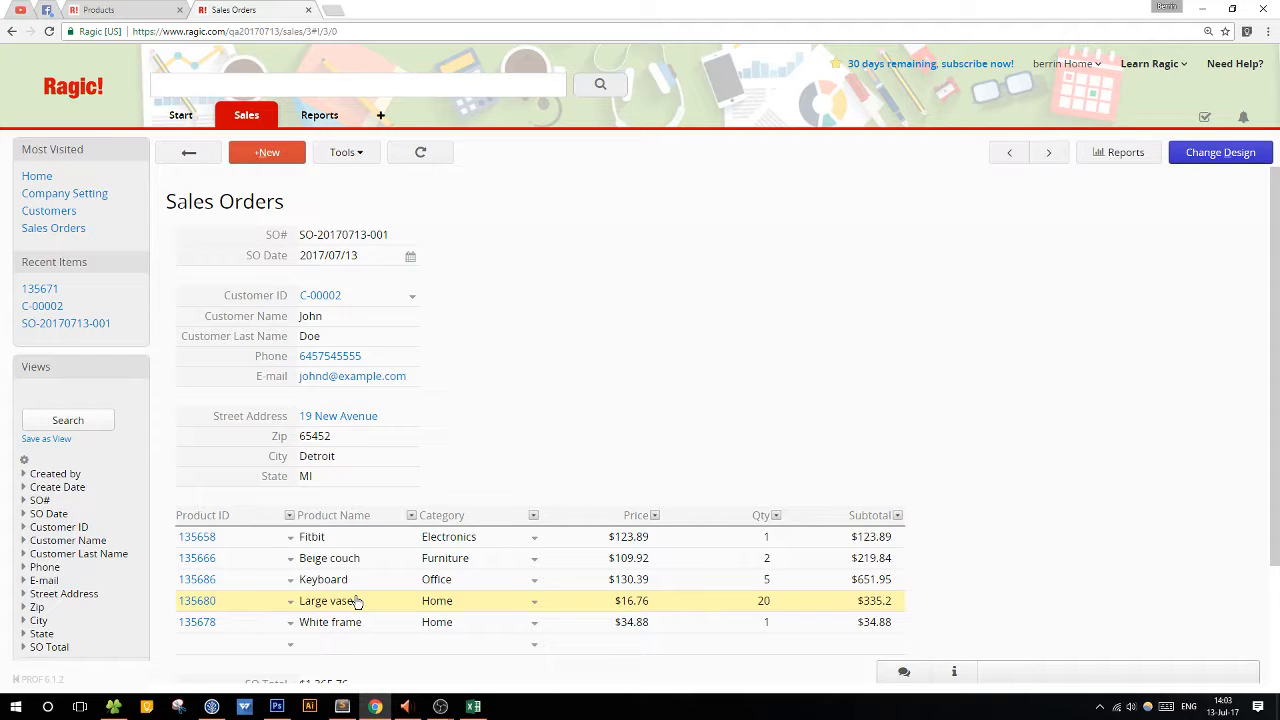
left_click(189, 155)
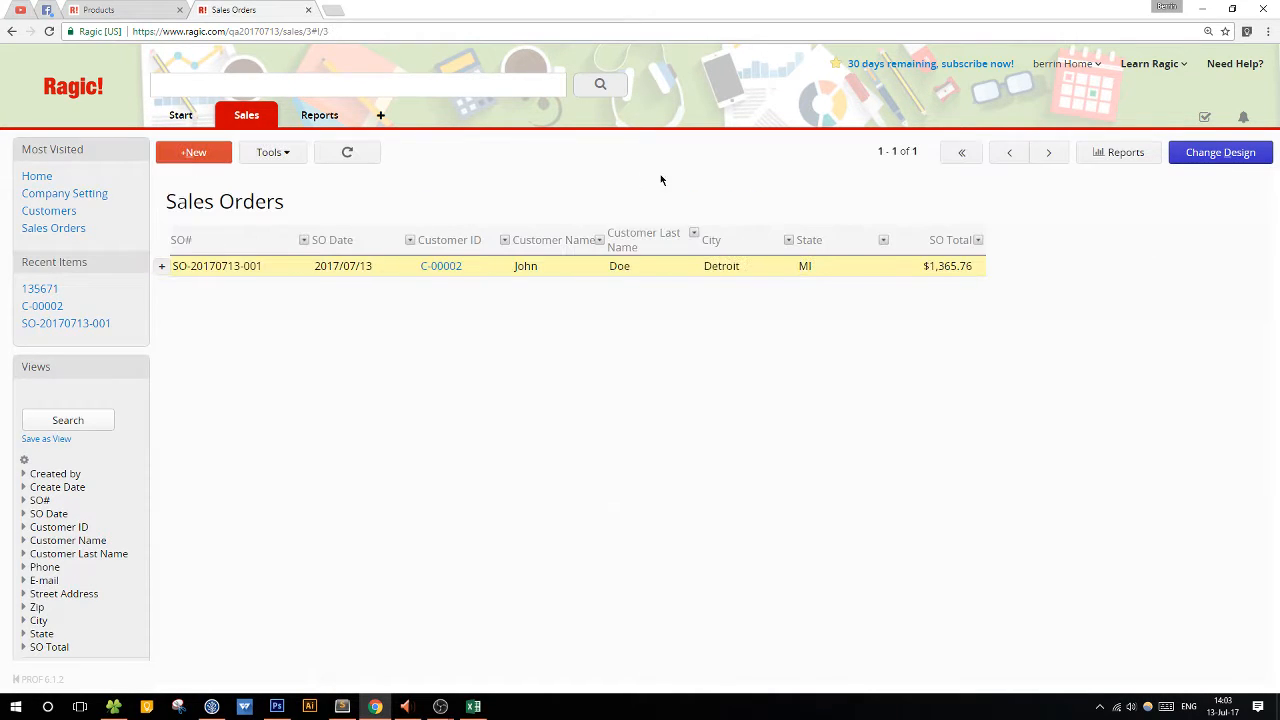
left_click(943, 270)
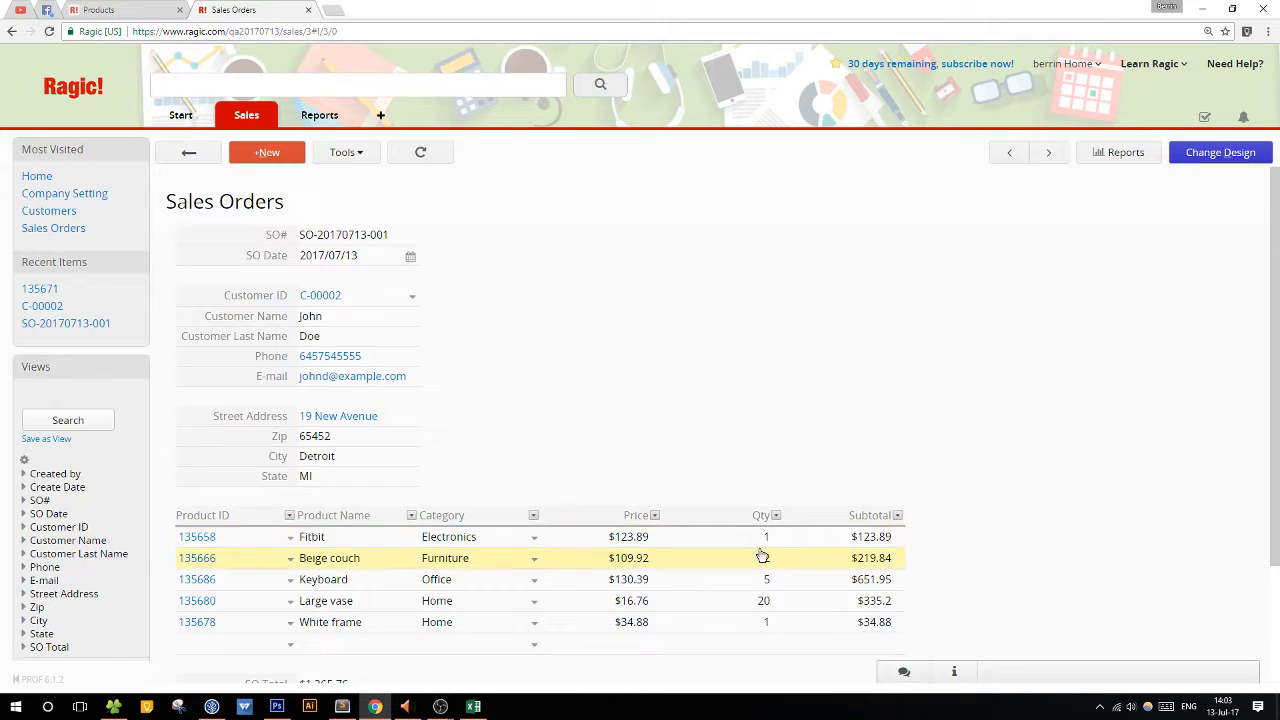
left_click(190, 153)
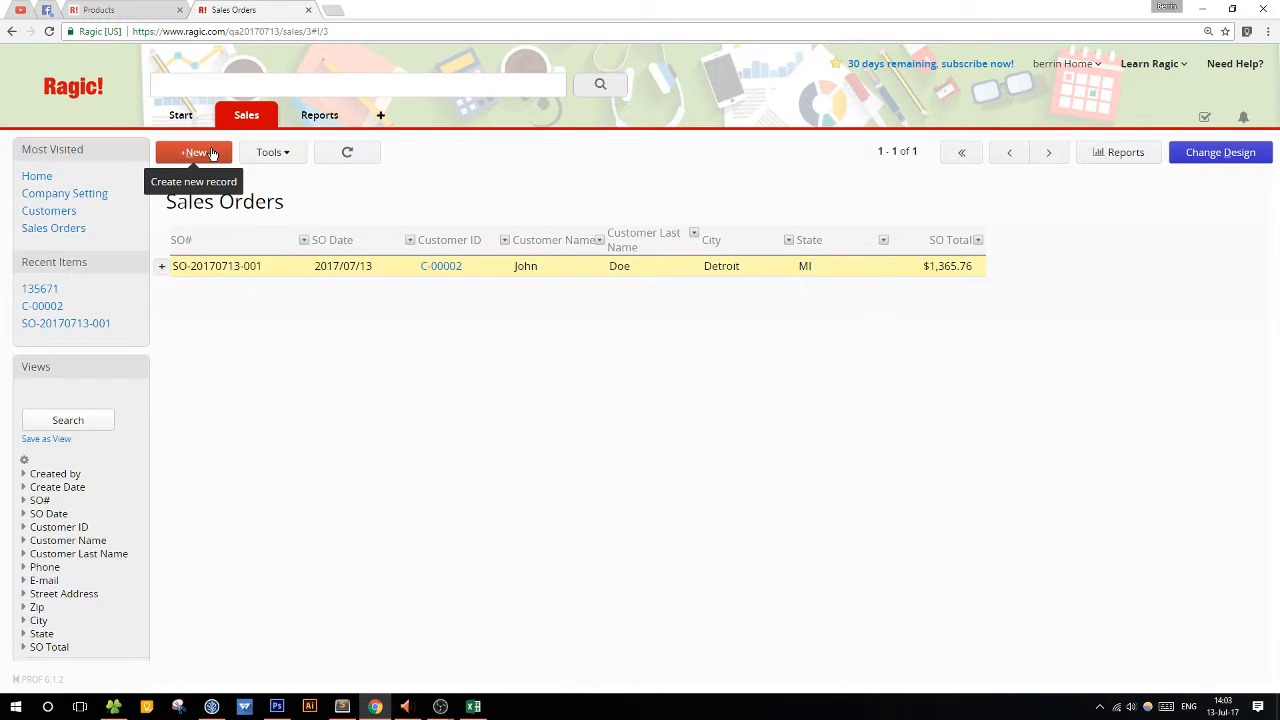
Create a new sales order and load the Los Angeles customer through the Customer ID field.
left_click(212, 153)
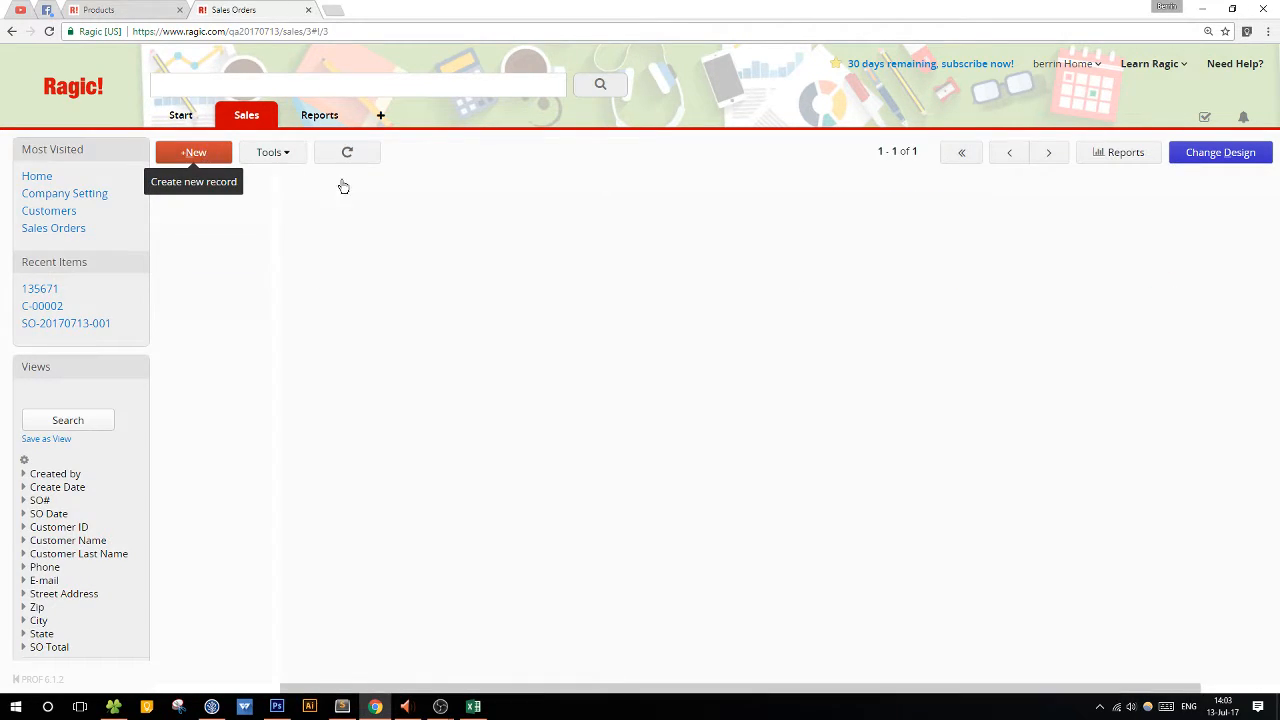
left_click(341, 294)
left_click(341, 294)
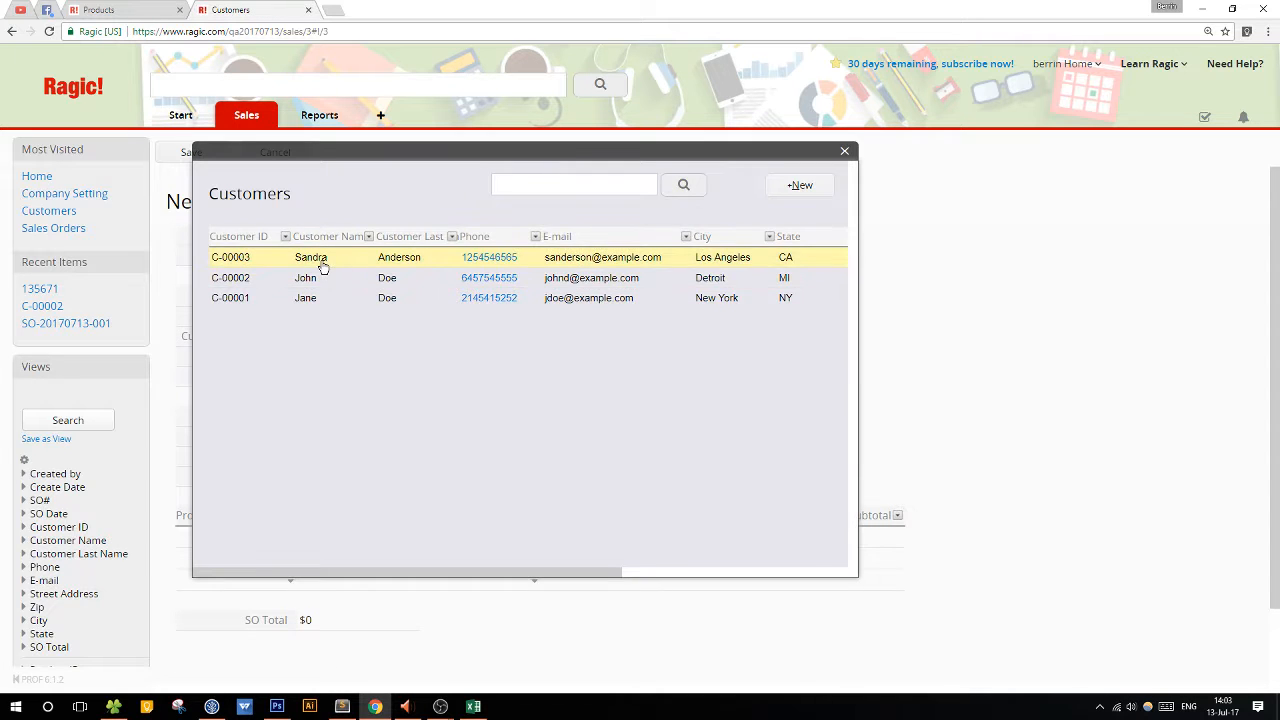
left_click(317, 262)
Add Beige chair, Hamburger, Fitbit and Discman as product lines in the new sales order's subtable.
left_click(257, 523)
left_click(257, 523)
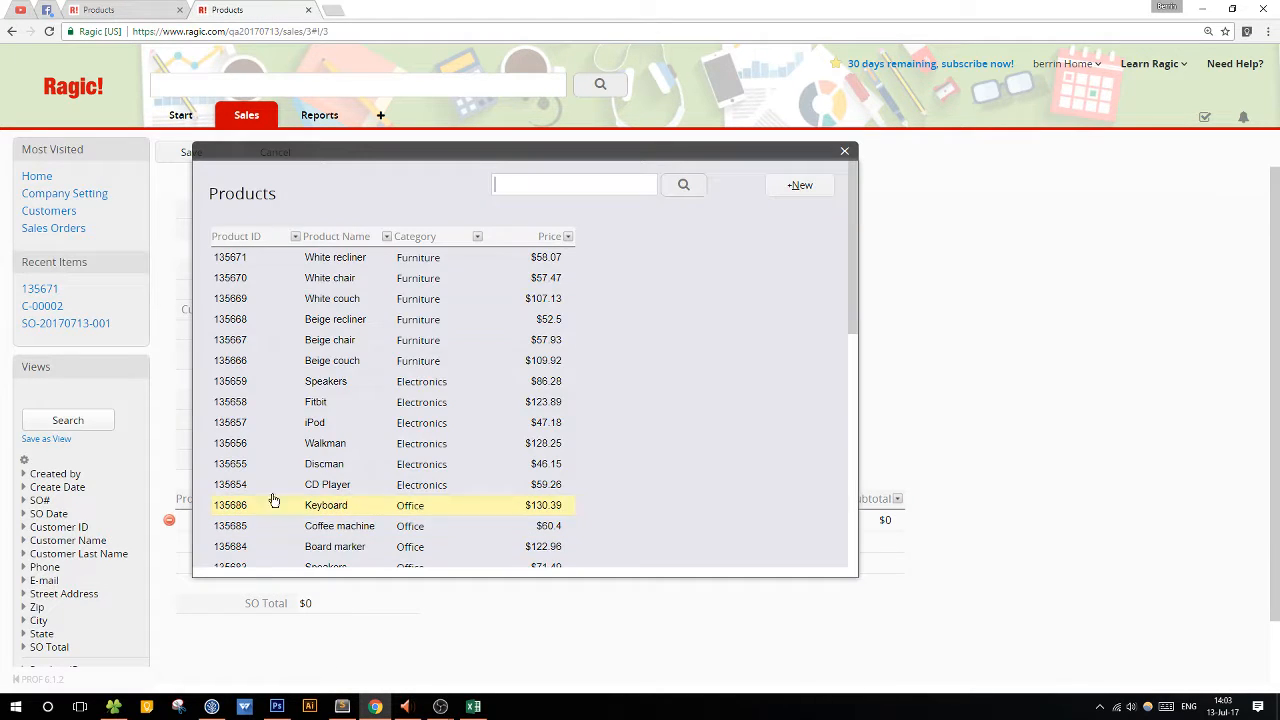
left_click(360, 337)
left_click(240, 541)
left_click(240, 541)
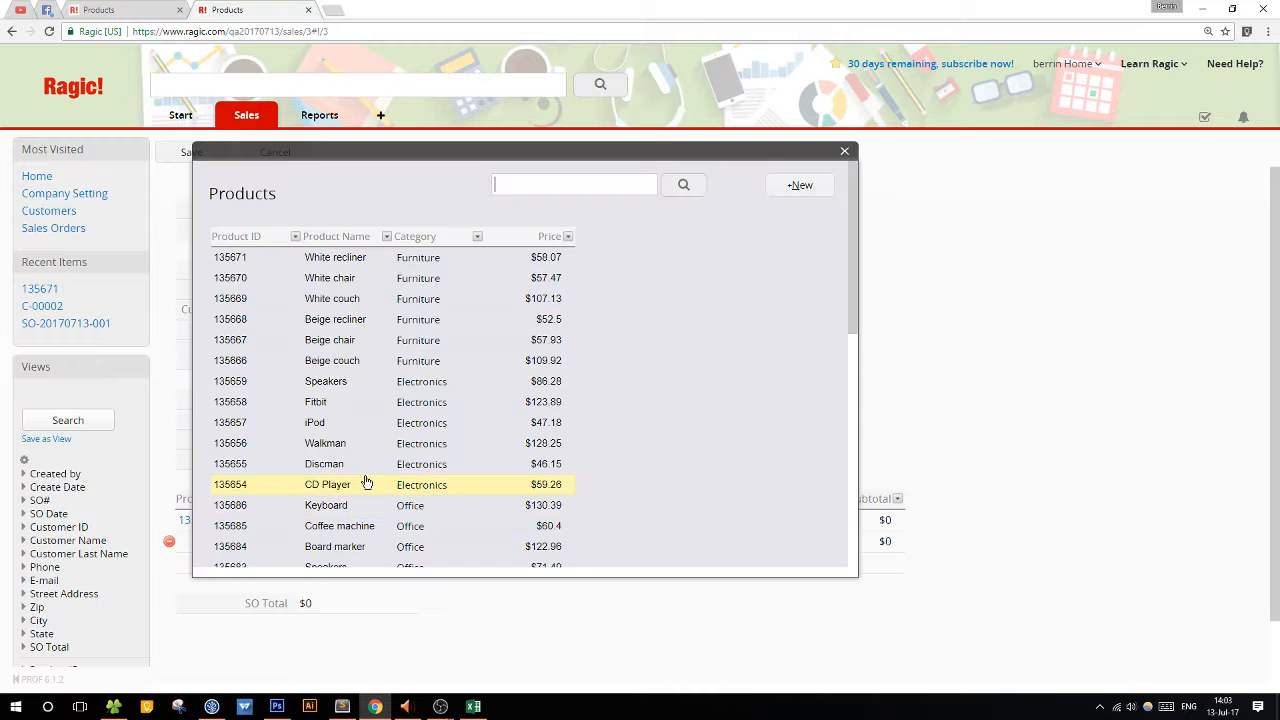
scroll(350, 481, "down", 5)
left_click(337, 480)
left_click(258, 567)
left_click(258, 567)
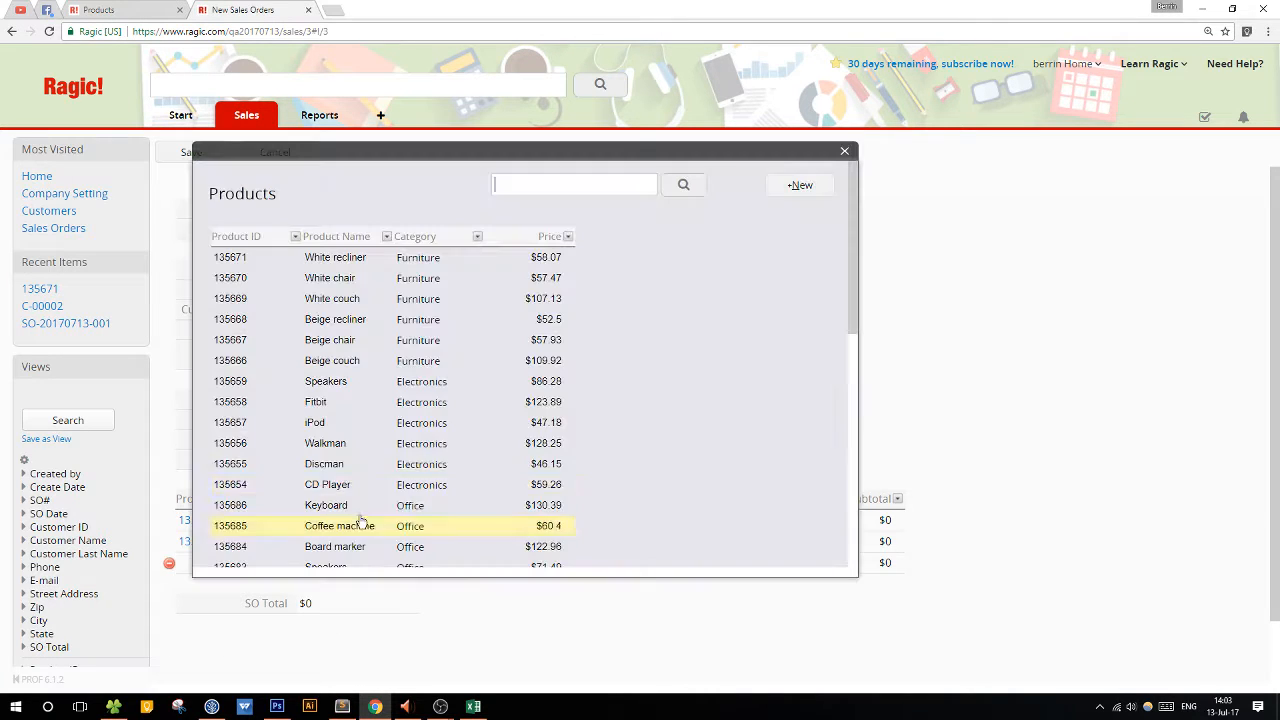
left_click(345, 410)
left_click(275, 587)
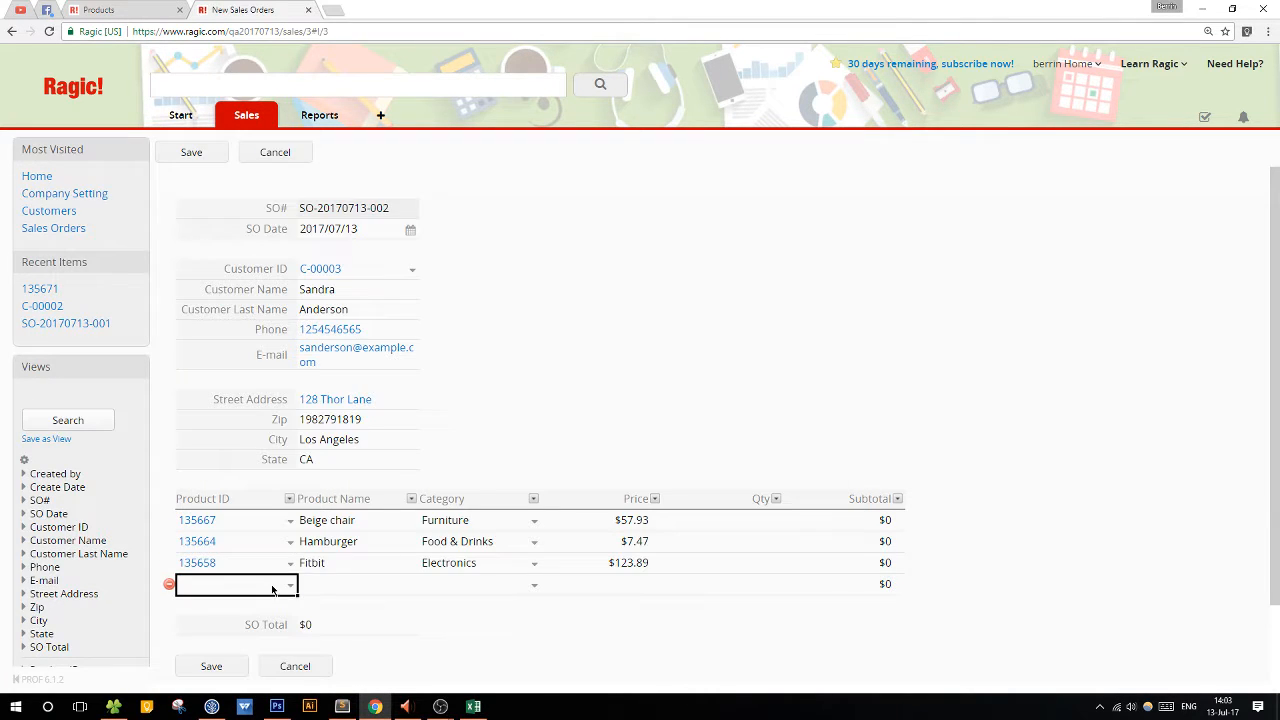
left_click(275, 587)
left_click(374, 466)
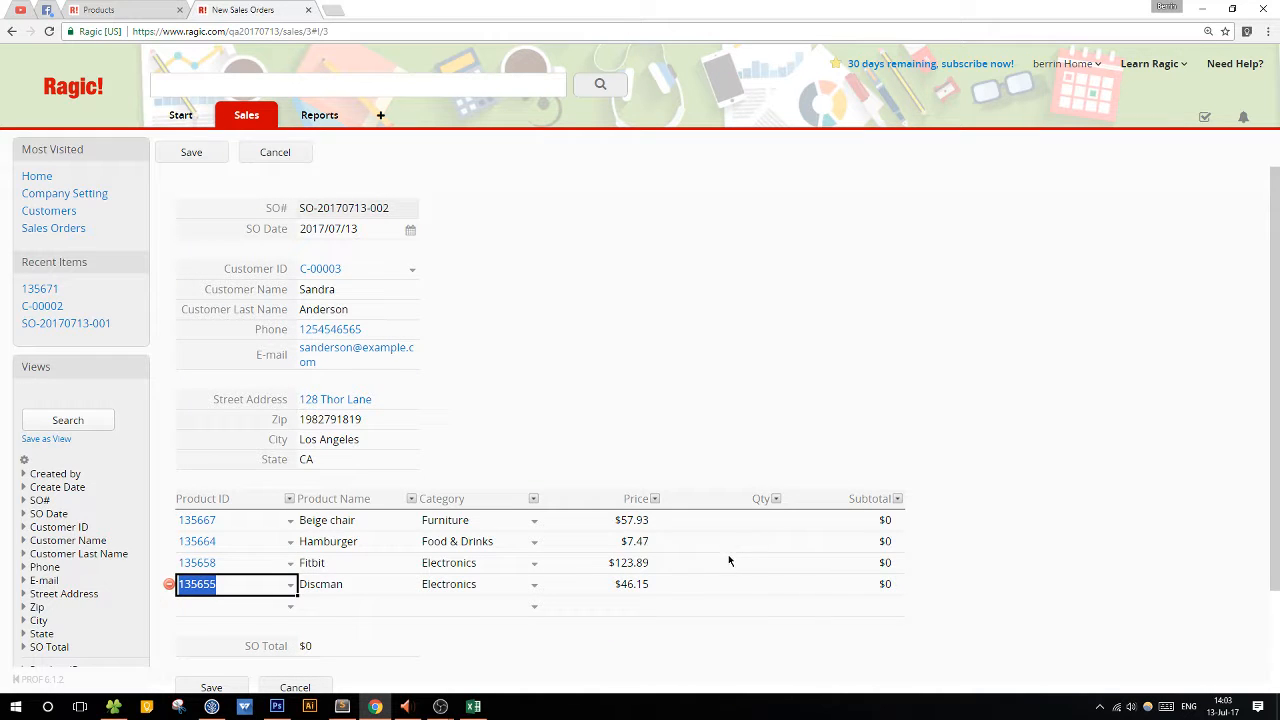
Set the quantities to 1 for Beige chair, 2 for Hamburger, 5 for Fitbit and 2 for Discman, and save the order.
left_click(730, 562)
left_click(721, 521)
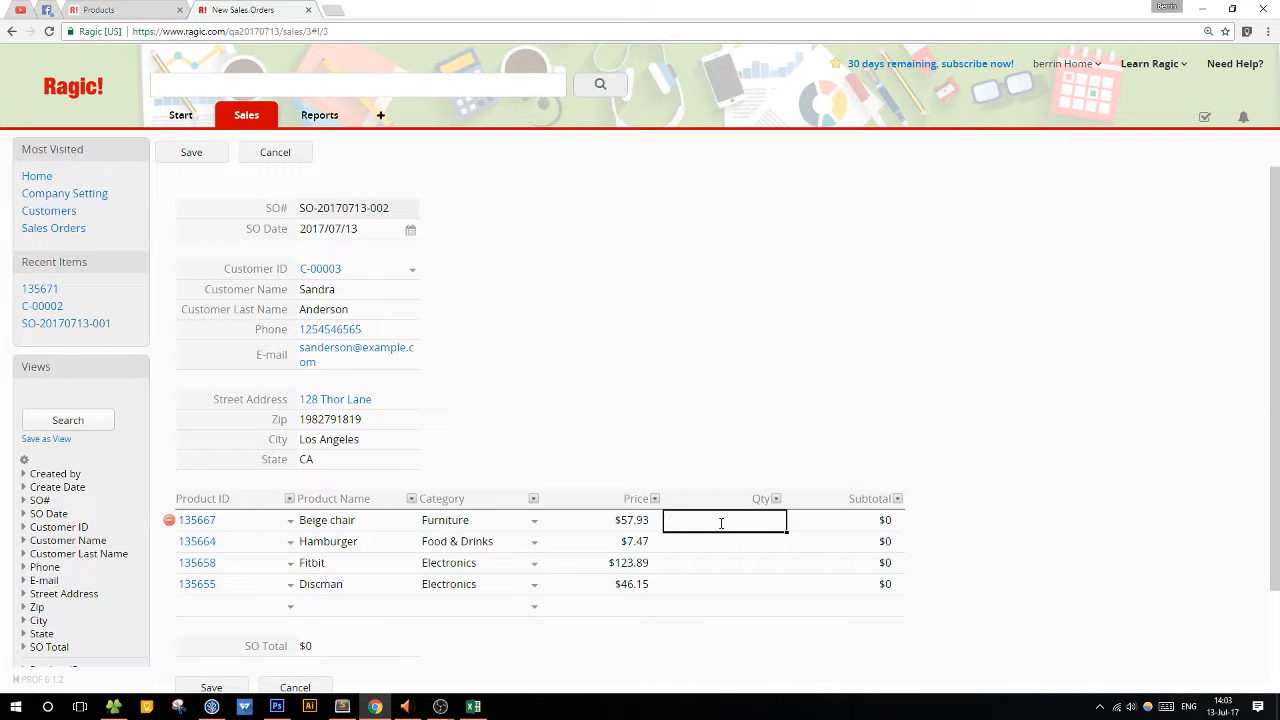
type("1")
key("Tab")
key("Tab")
key("Tab")
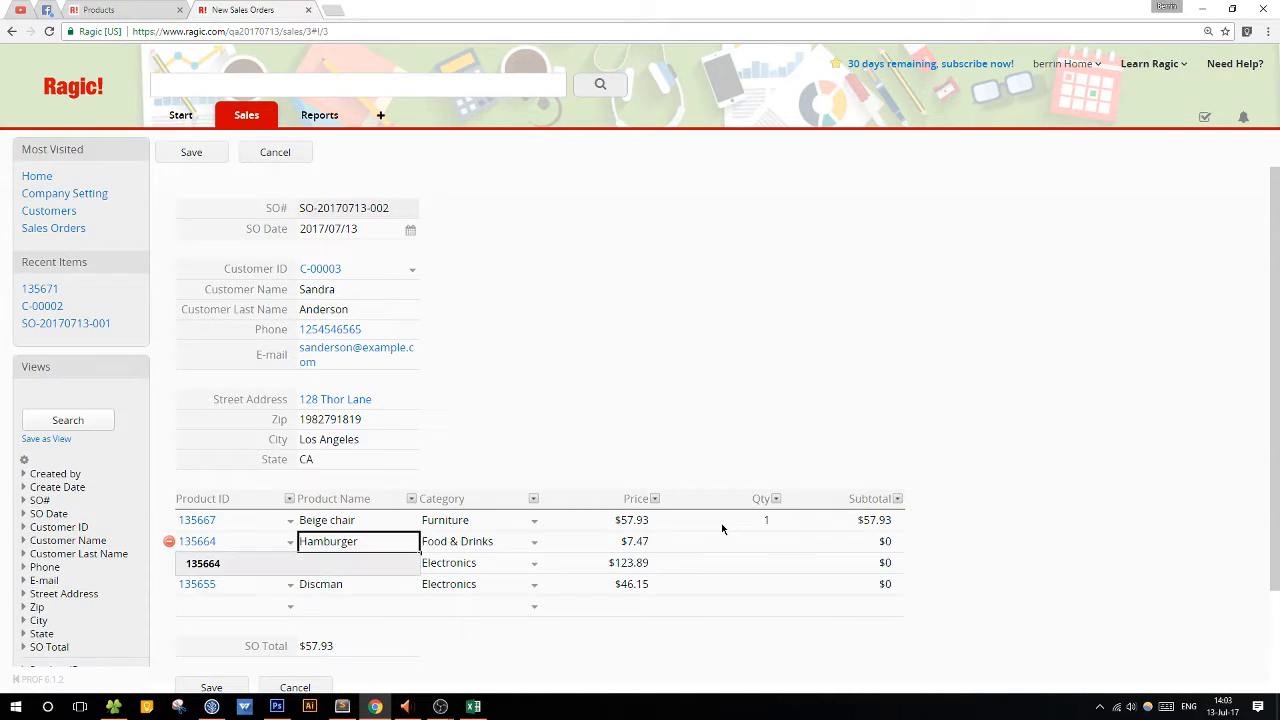
key("Tab")
key("Tab")
type("2")
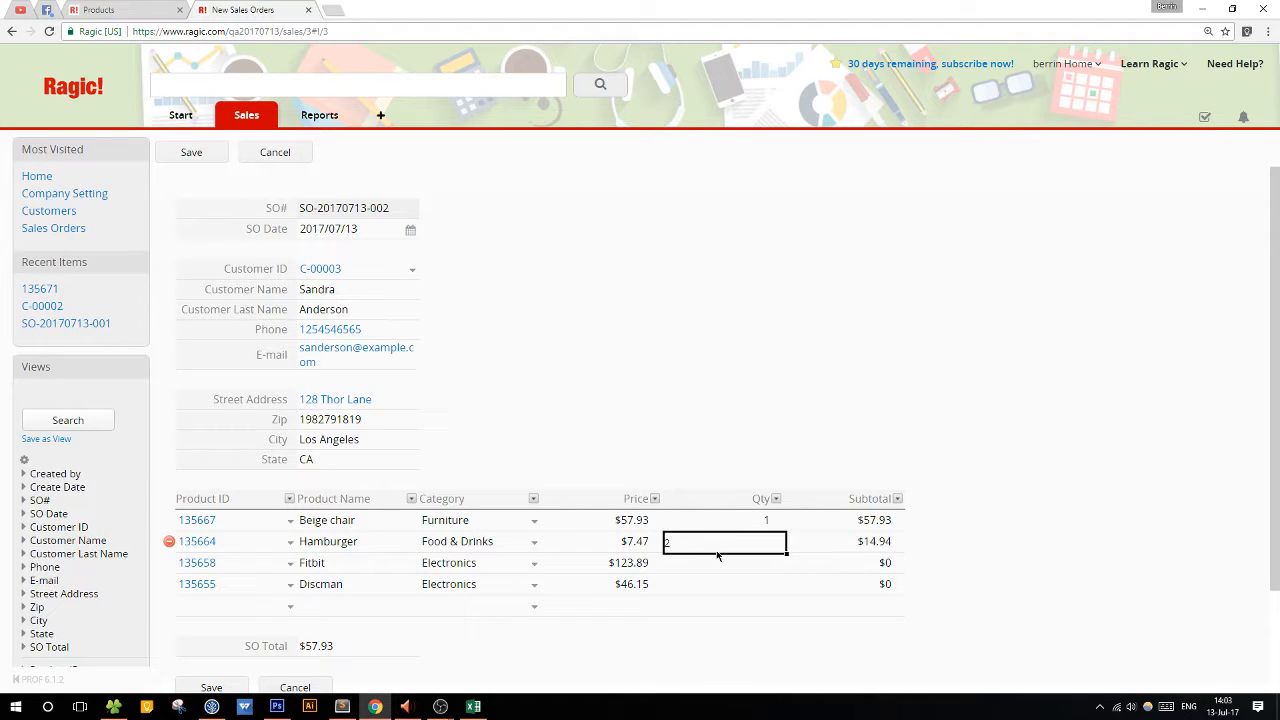
left_click(717, 558)
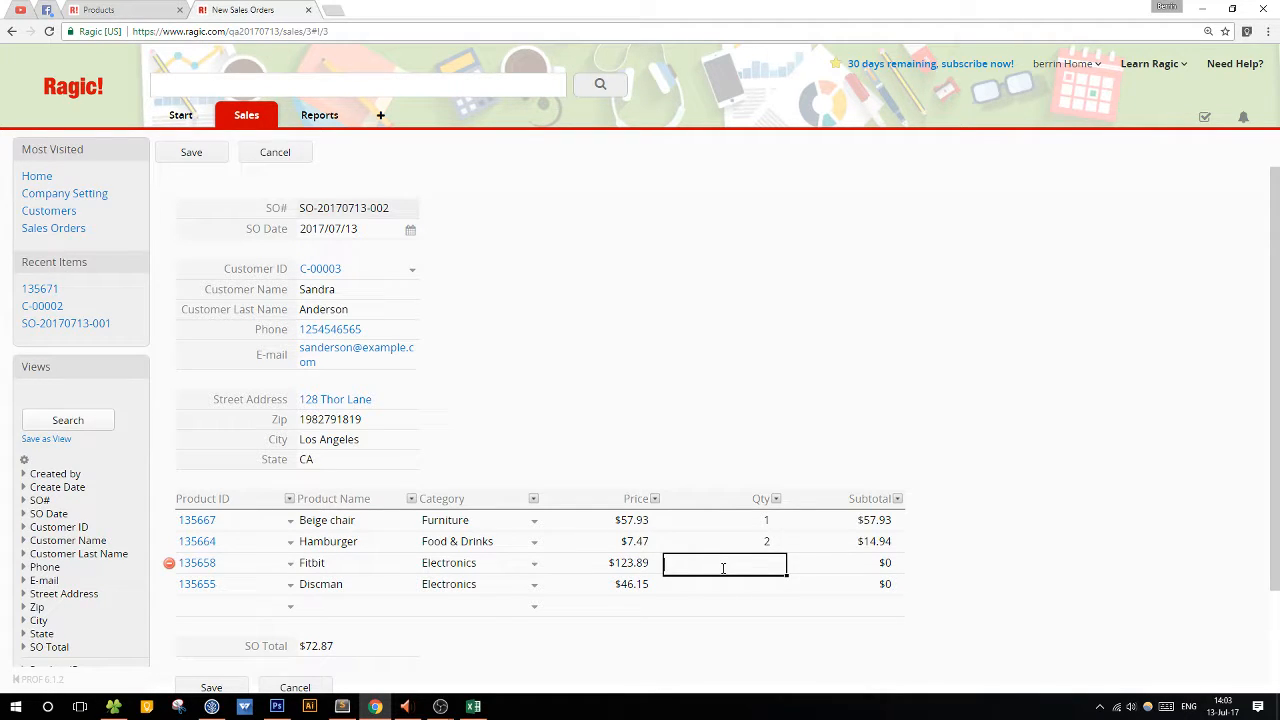
type("5")
key("Return")
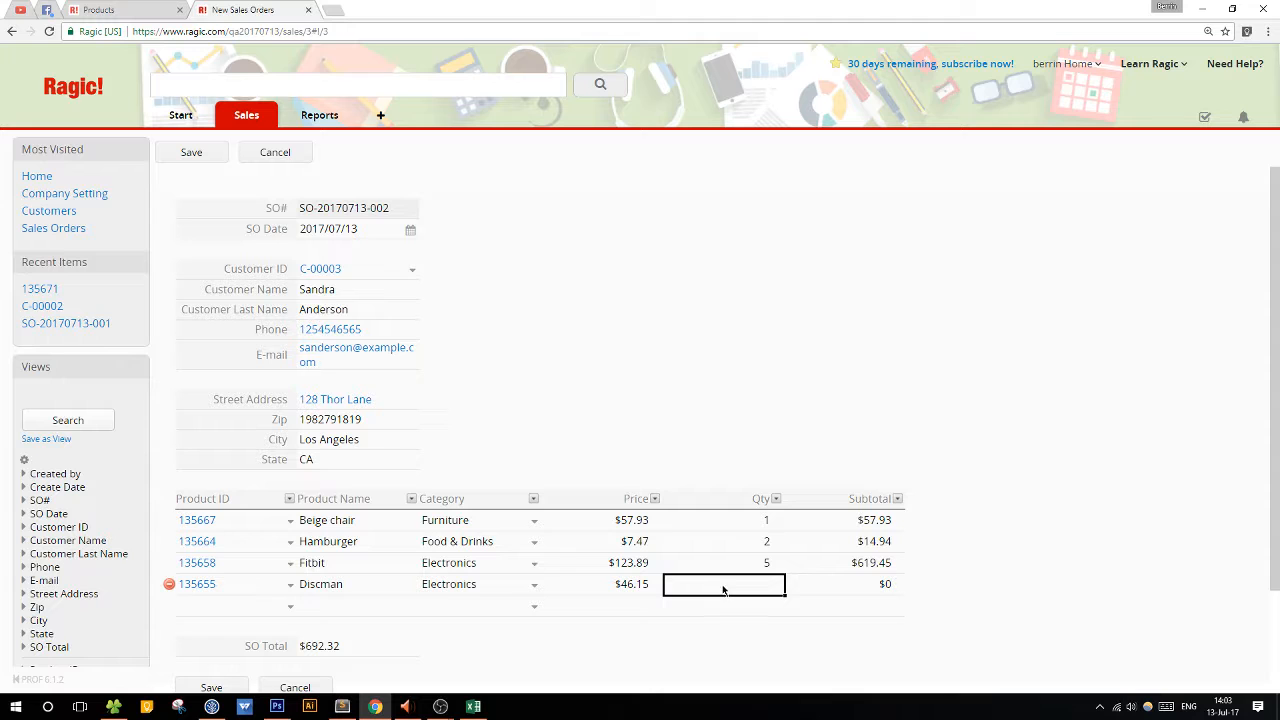
type("2")
scroll(625, 537, "down", 2)
left_click(211, 574)
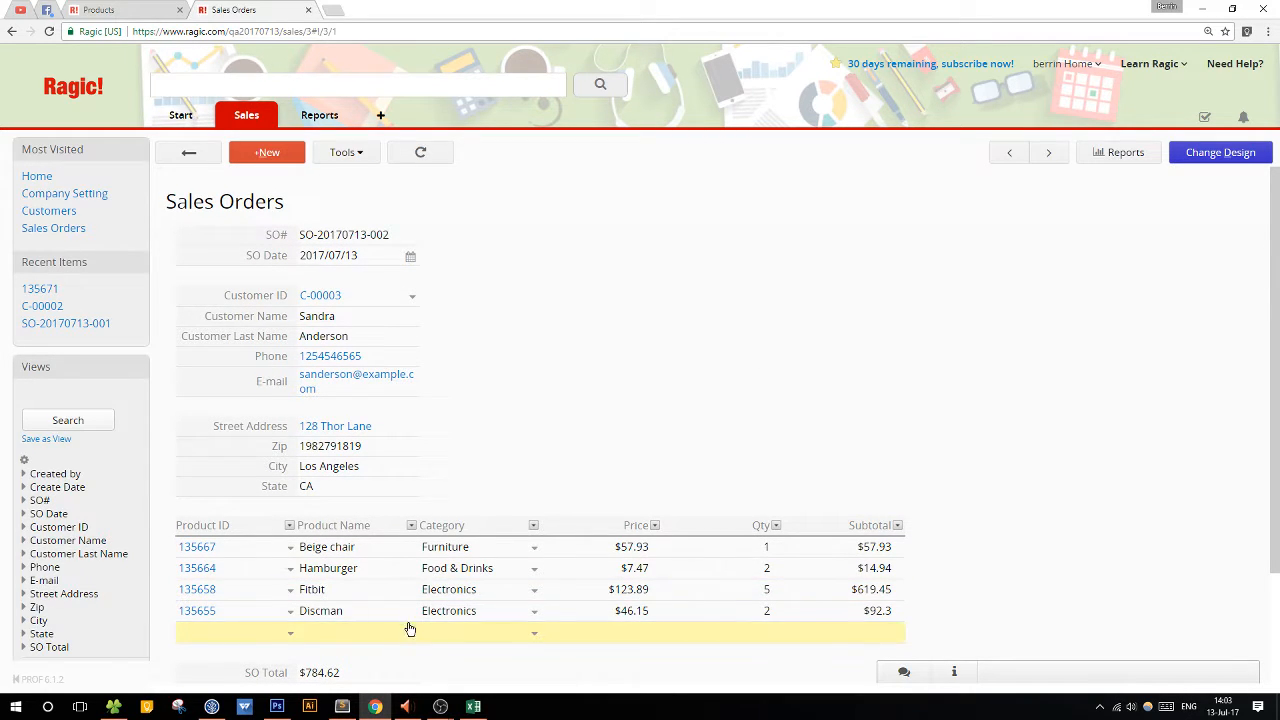
Review the Sales Orders list and the Detroit customer's order, ending back on the list.
left_click(188, 153)
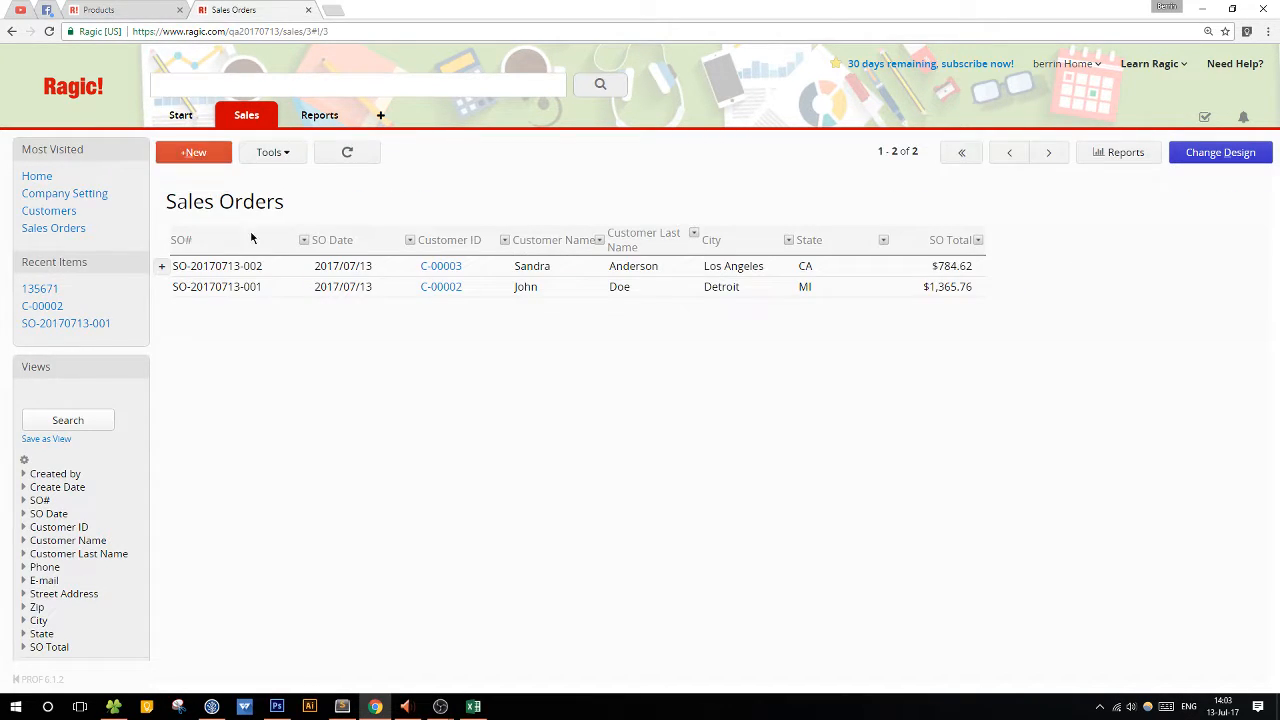
left_click(280, 287)
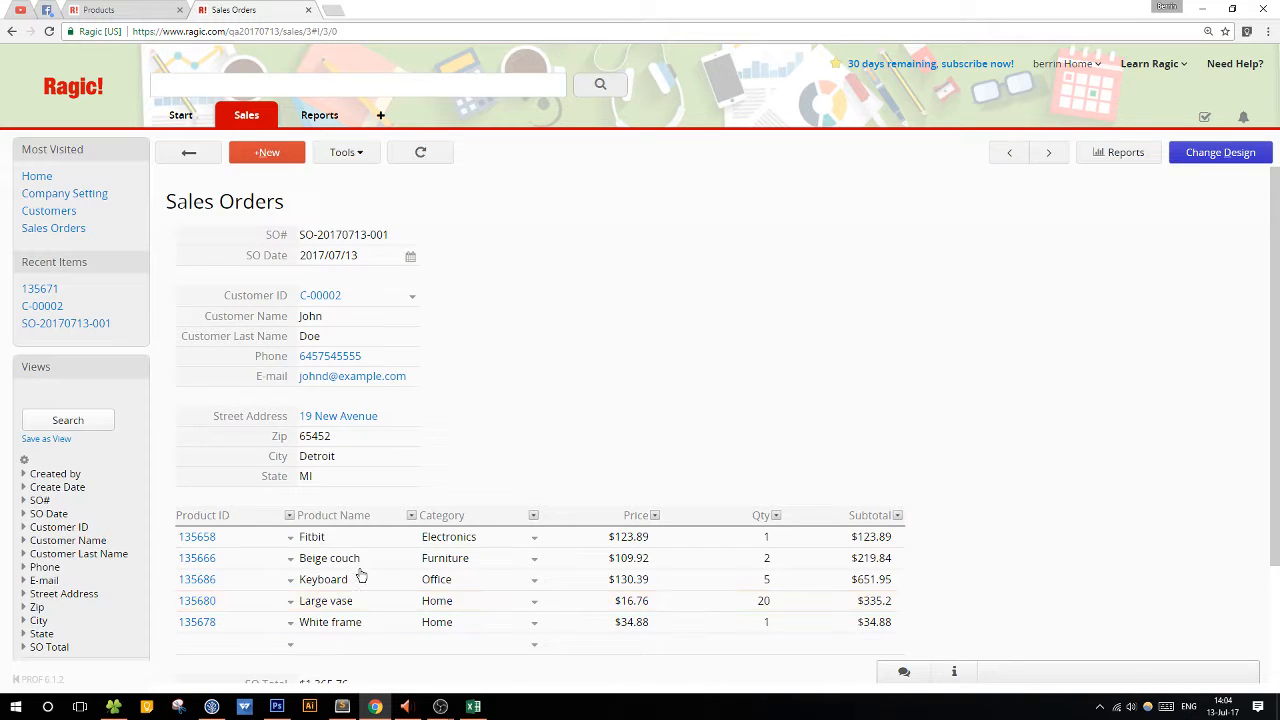
left_click(188, 156)
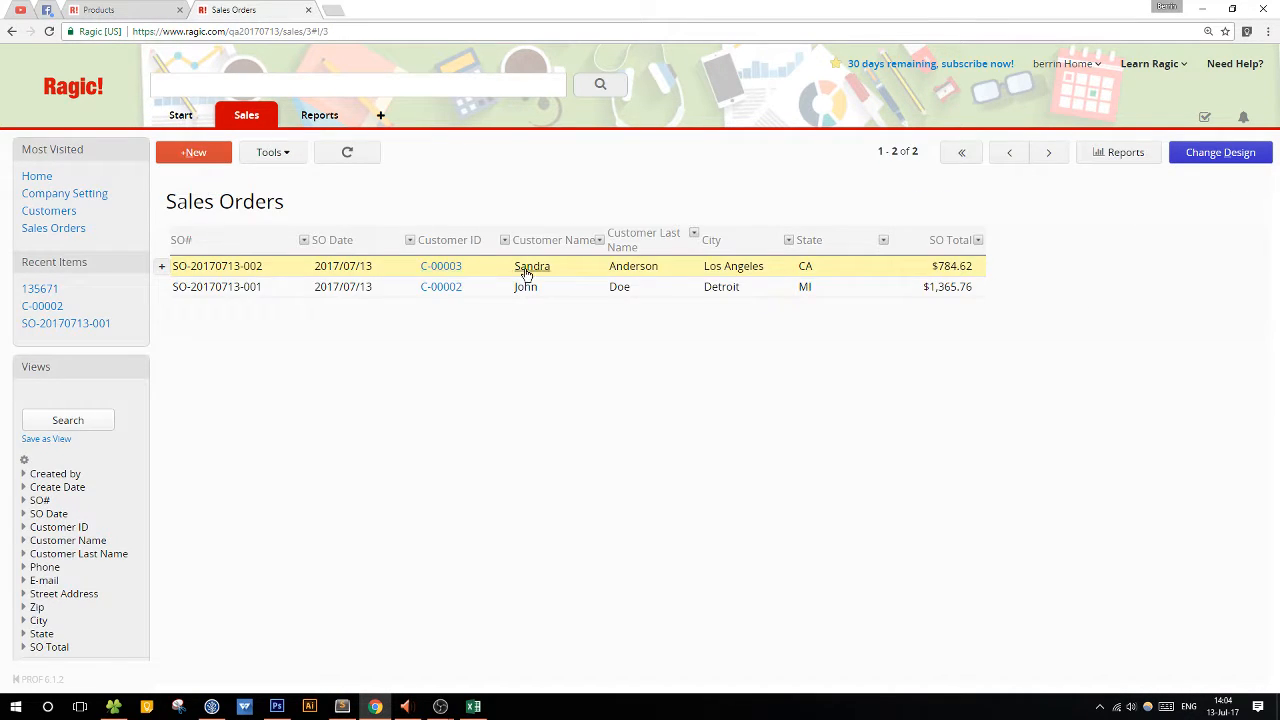
Create a new sheet from the Sales Orders product subtable, linking back to the orders through SO#.
left_click(526, 274)
left_click(1250, 155)
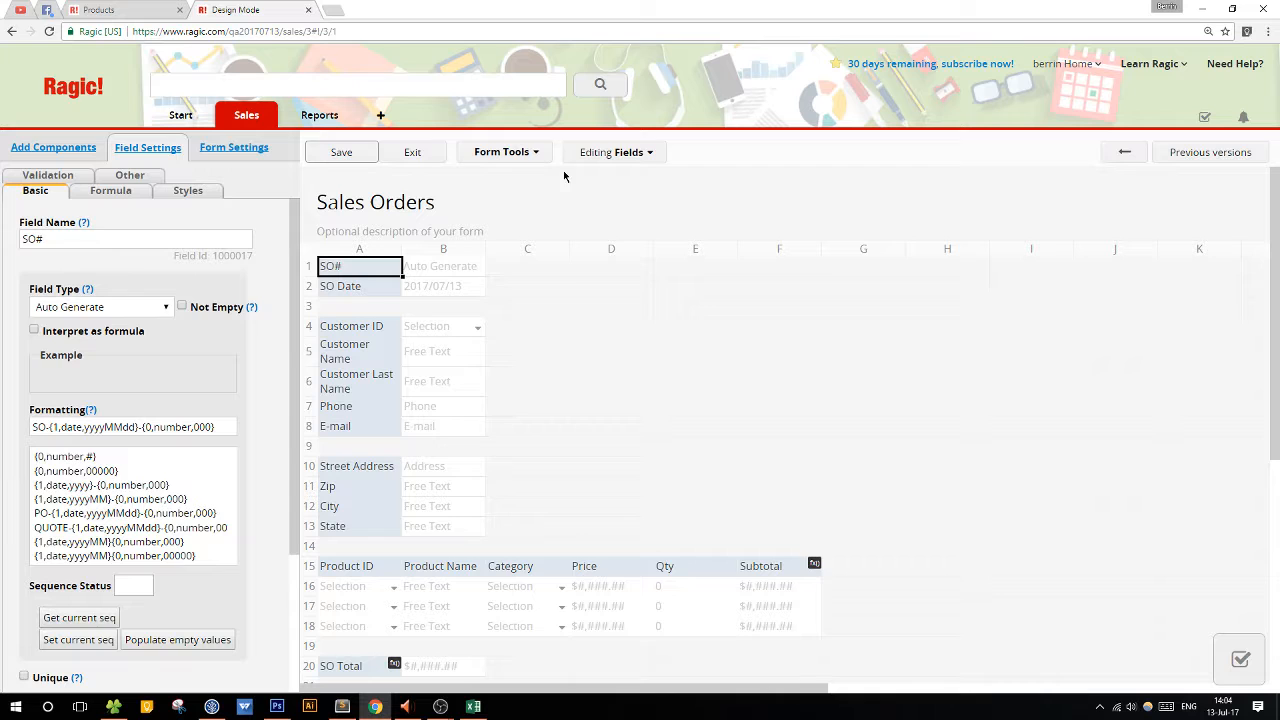
left_click(506, 152)
left_click(594, 395)
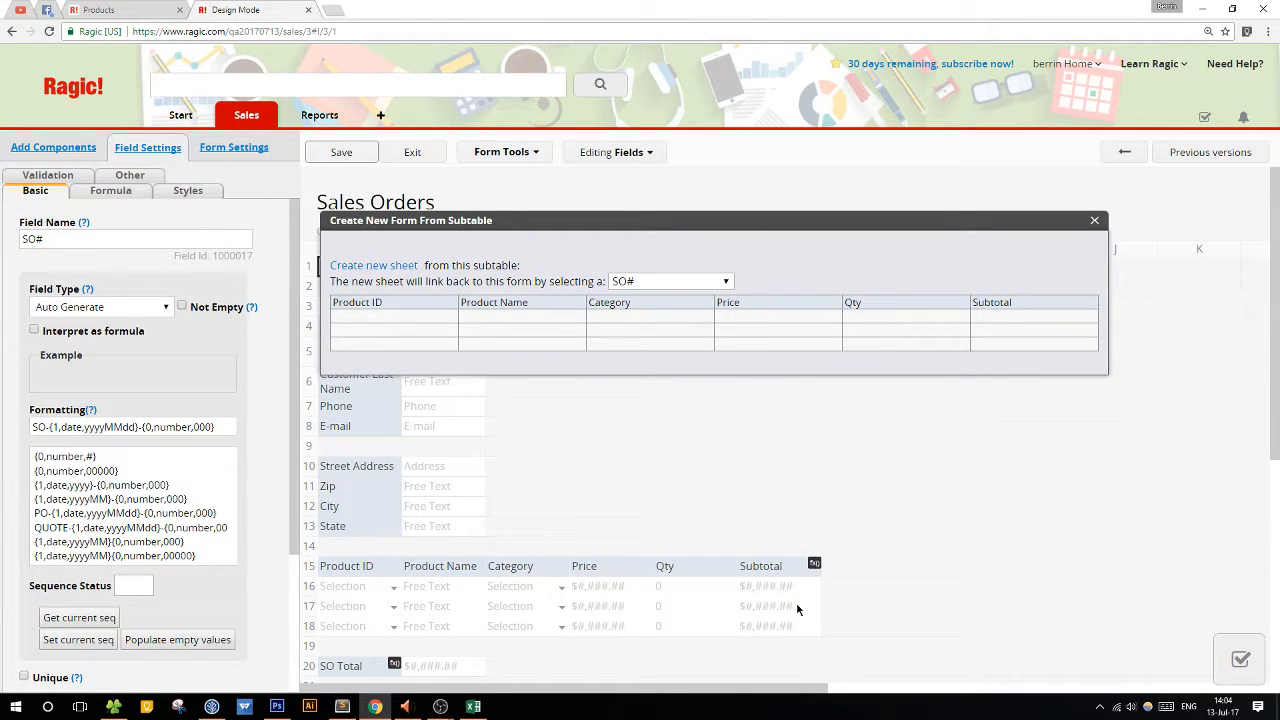
left_click_drag(712, 222, 1052, 222)
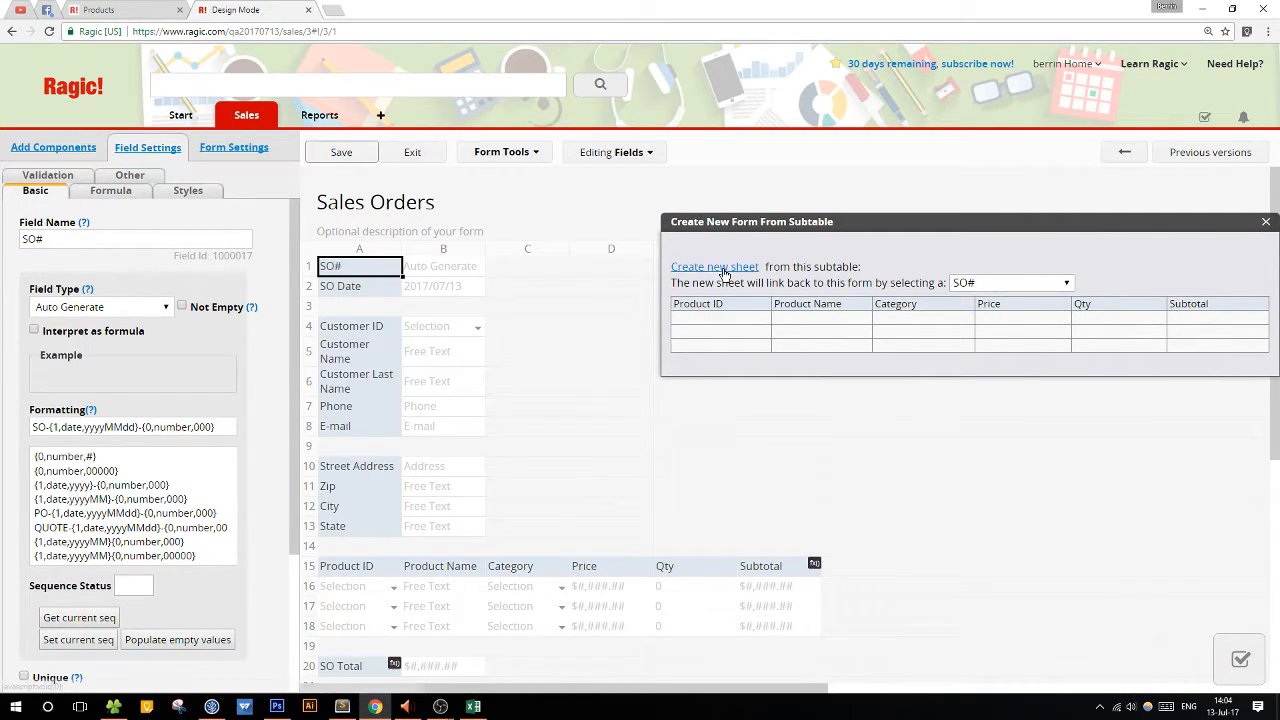
left_click_drag(724, 222, 457, 239)
left_click(445, 284)
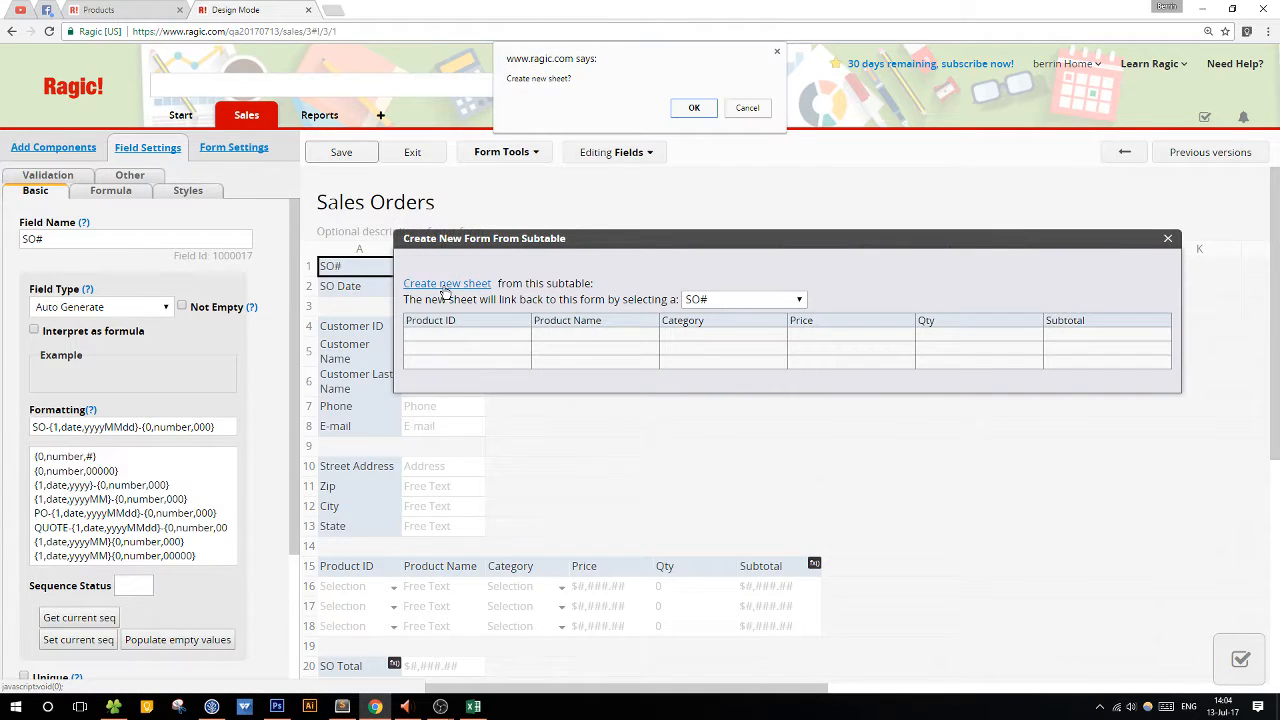
left_click(692, 110)
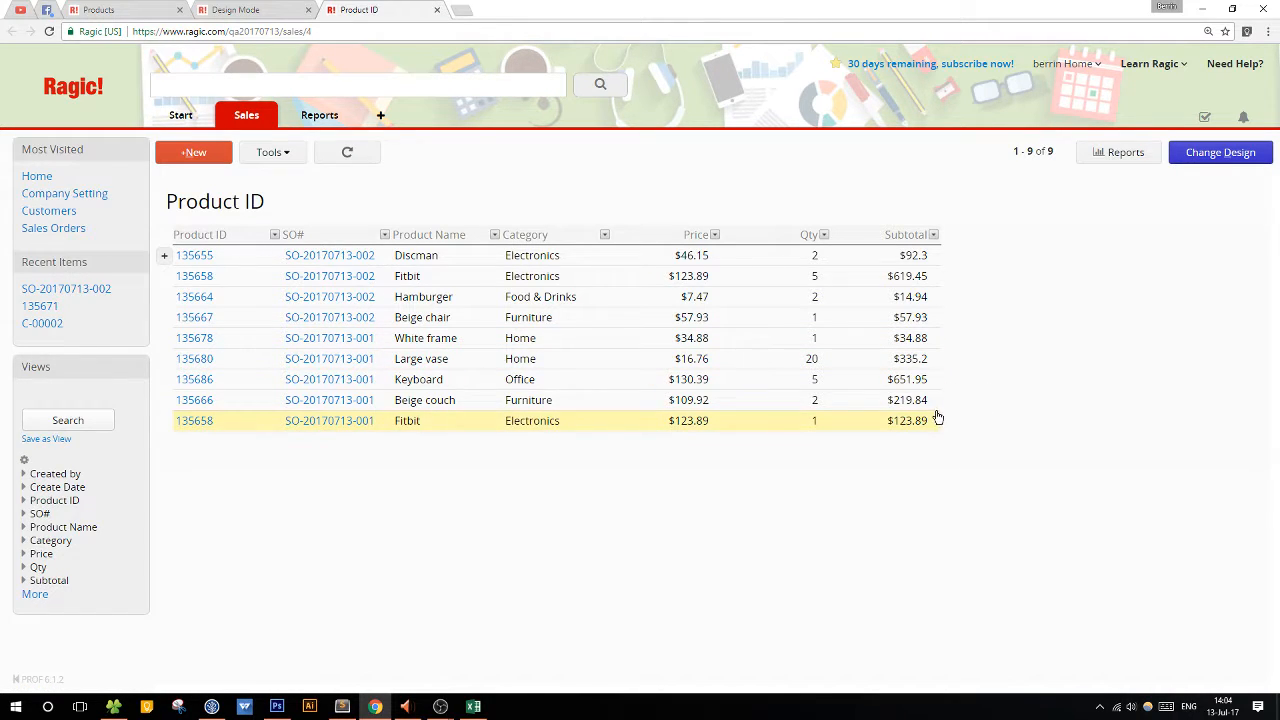
Add Customer ID, SO Total and SO Date from the parent Sales Orders sheet as linked fields in rows 8 to 10 of the new sheet's form.
scroll(522, 377, "right", 5)
left_click(521, 377)
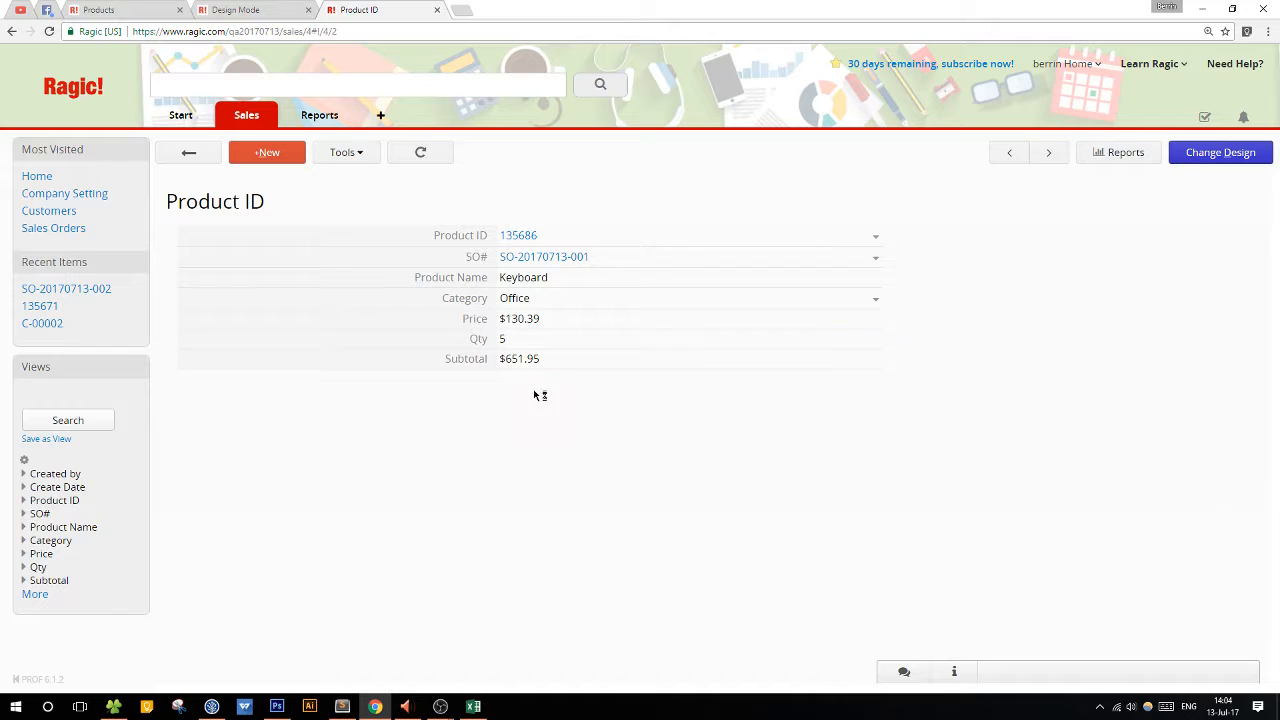
left_click(1232, 163)
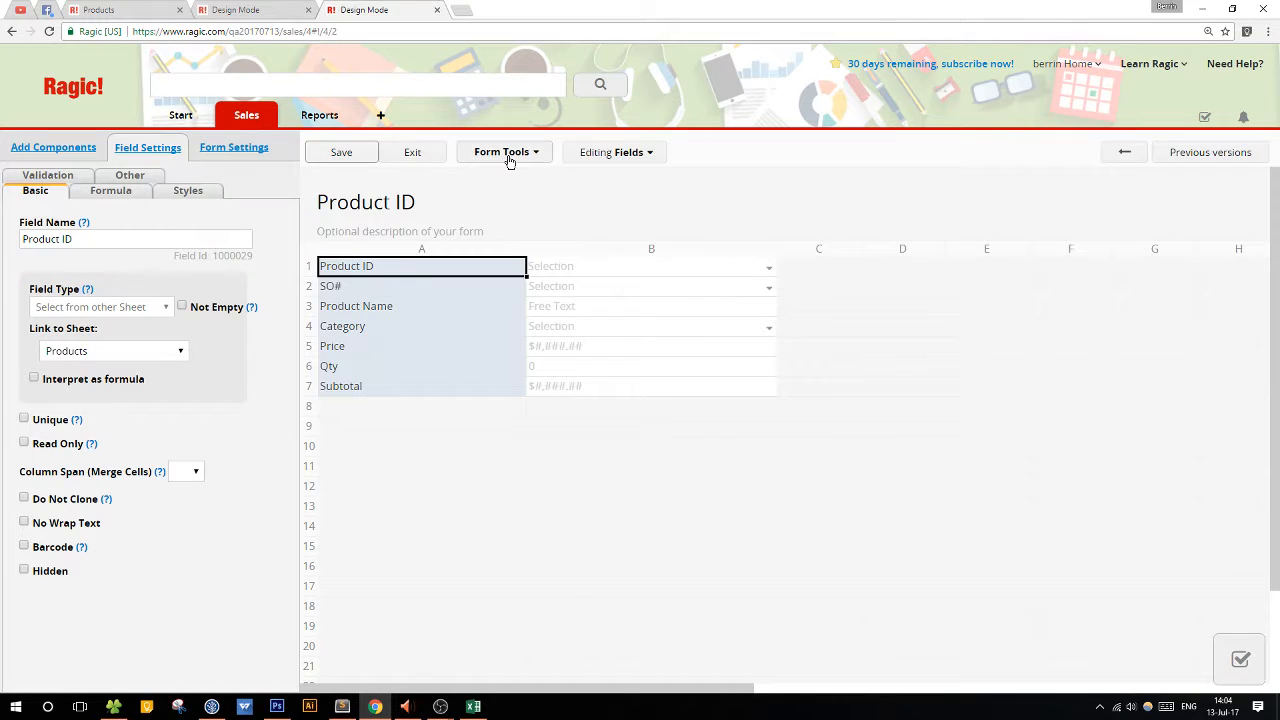
left_click(508, 155)
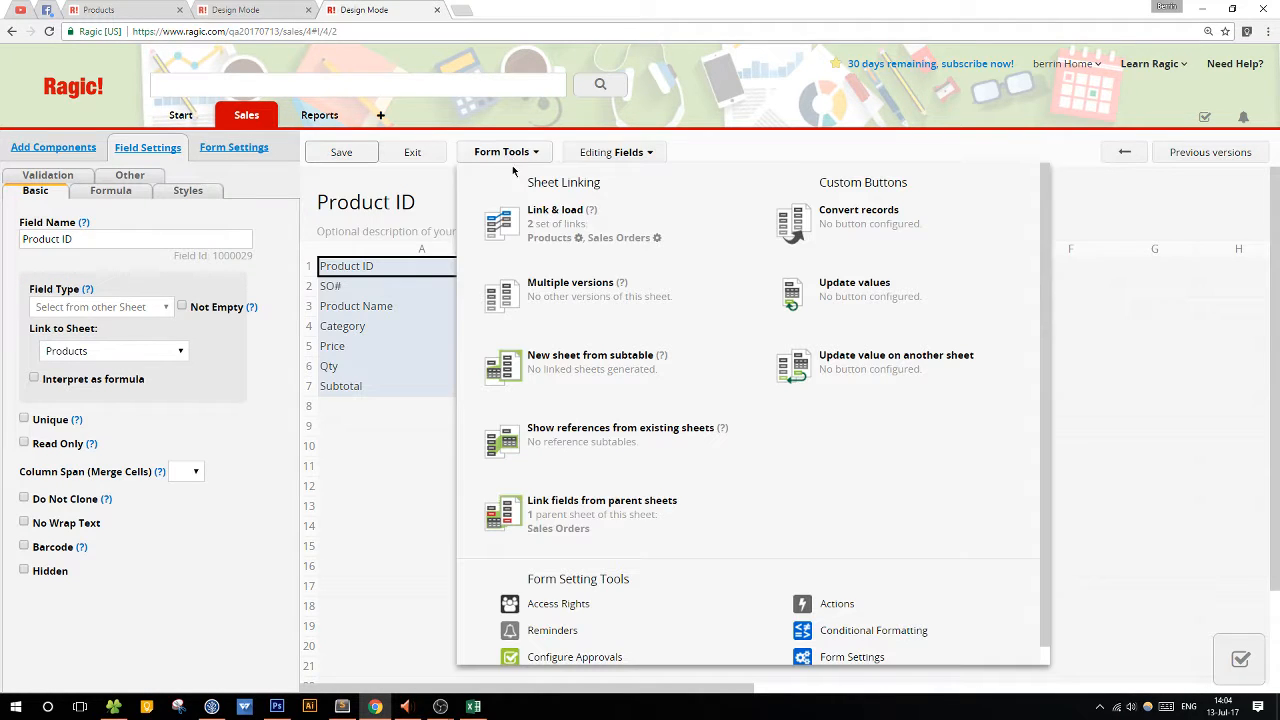
left_click(555, 530)
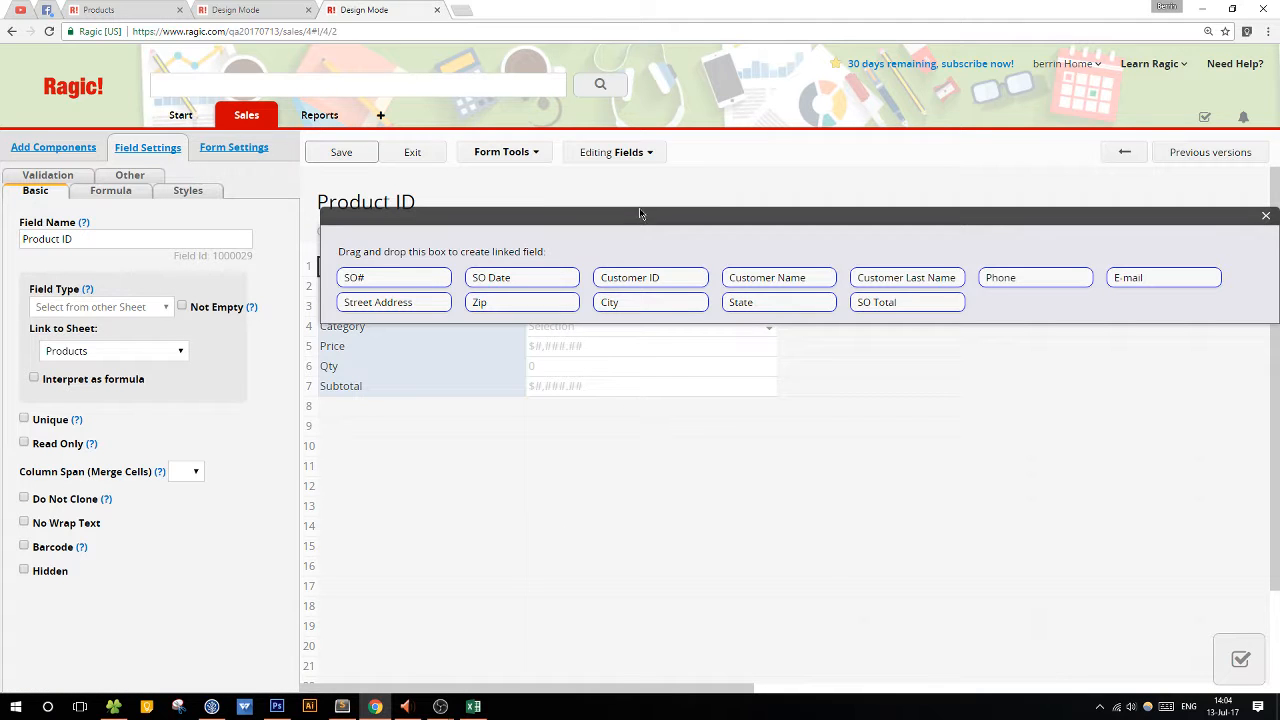
left_click_drag(641, 214, 428, 56)
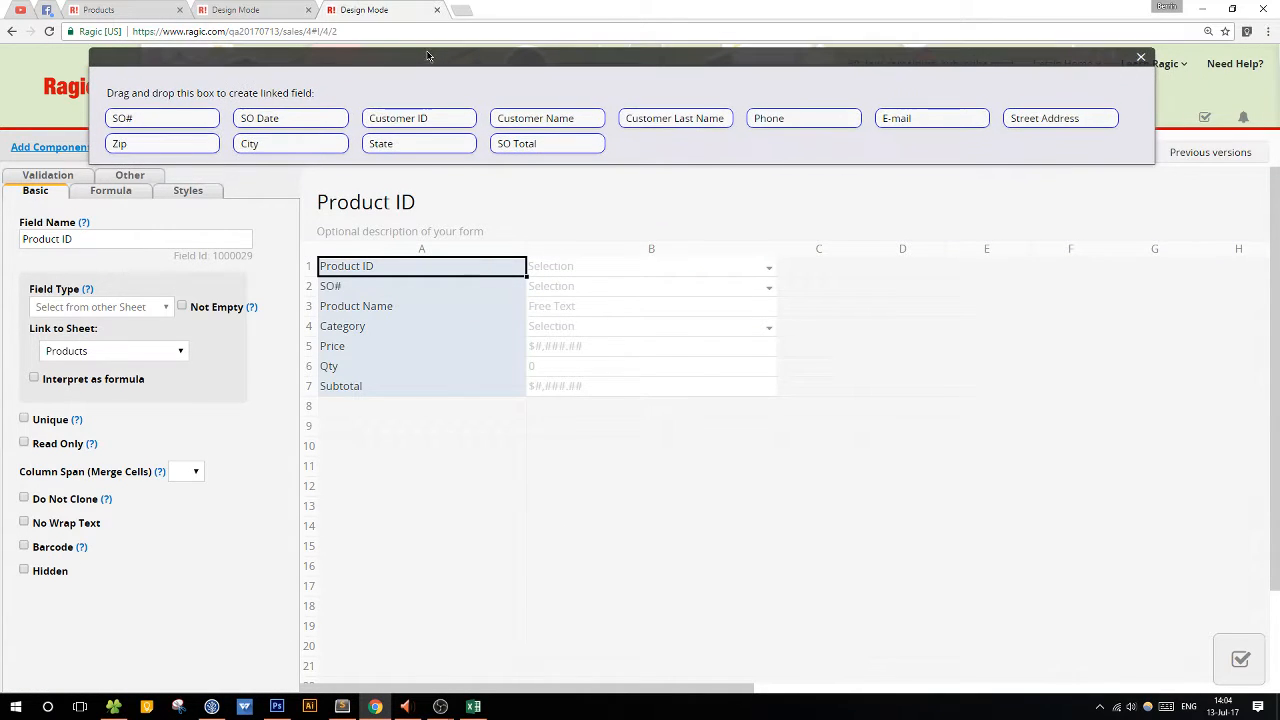
left_click_drag(418, 119, 380, 408)
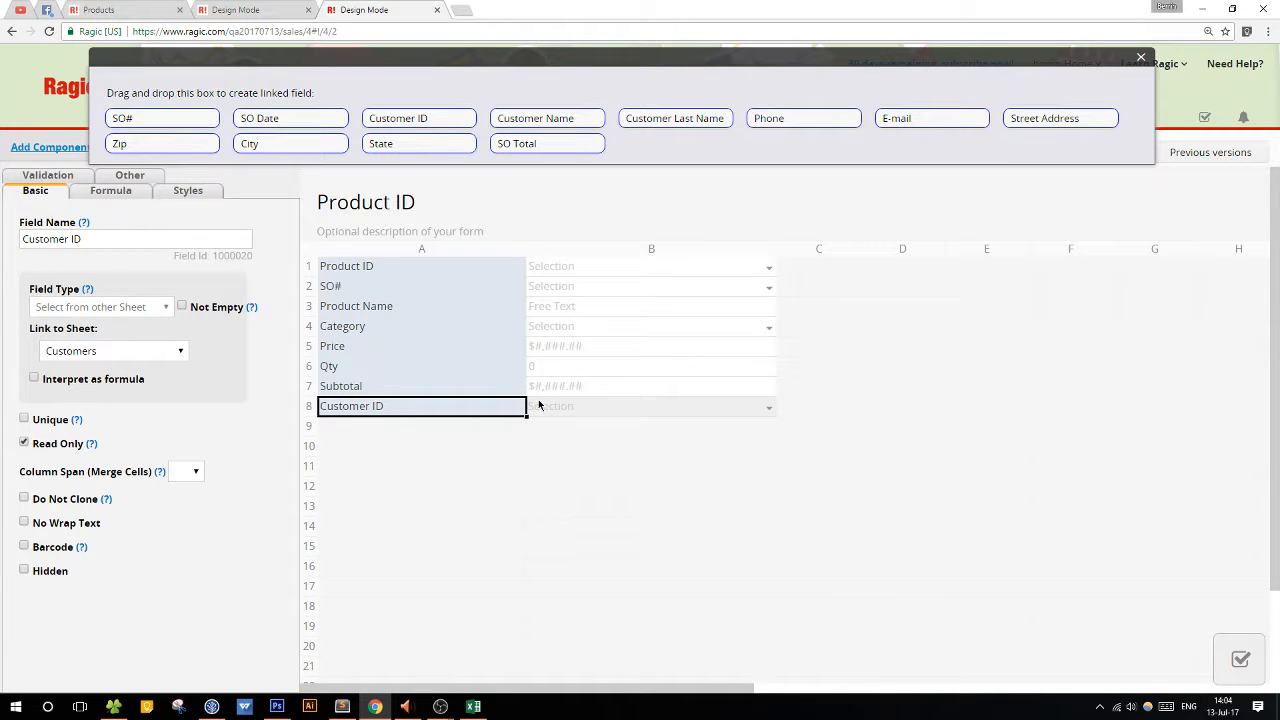
left_click_drag(522, 144, 378, 432)
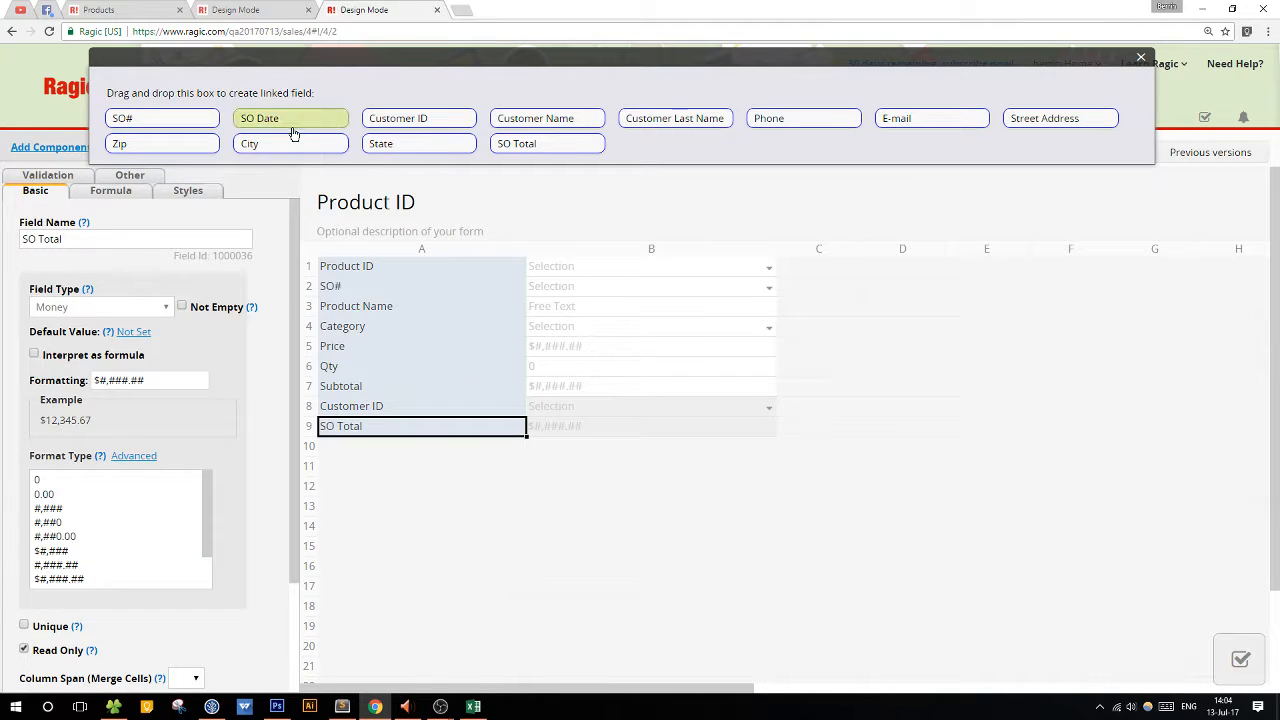
left_click_drag(291, 121, 408, 450)
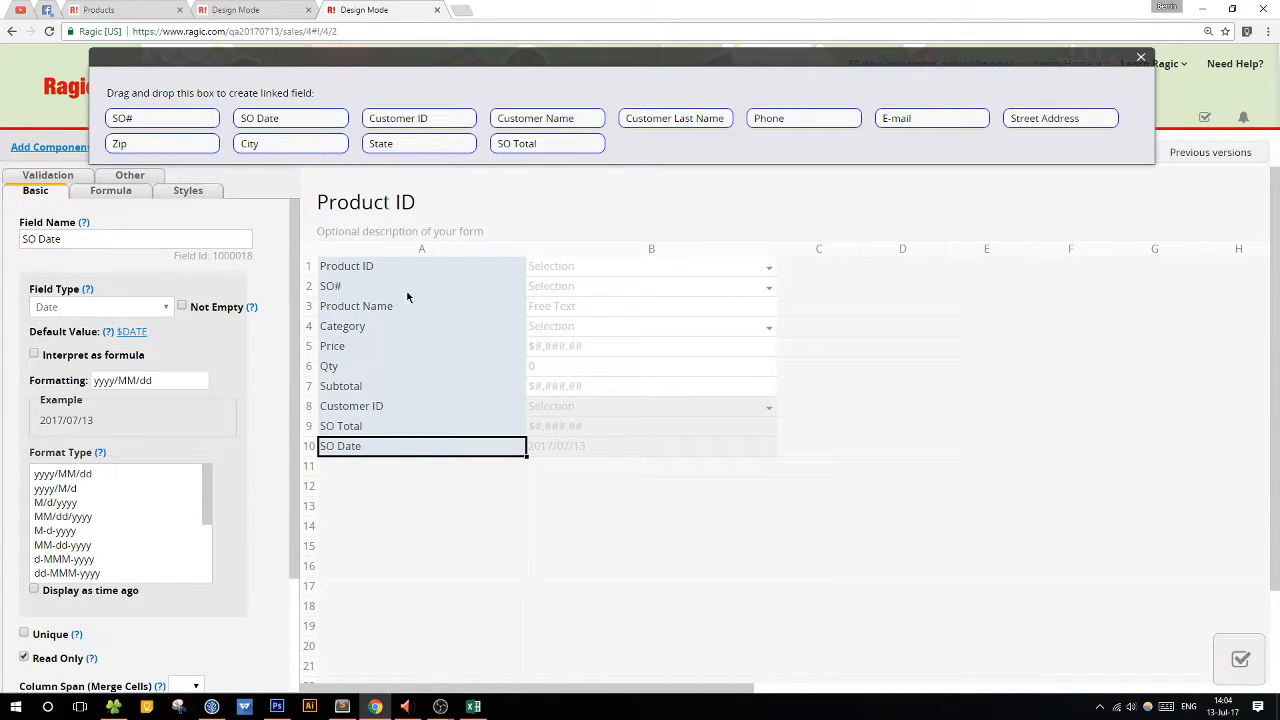
left_click_drag(903, 57, 816, 157)
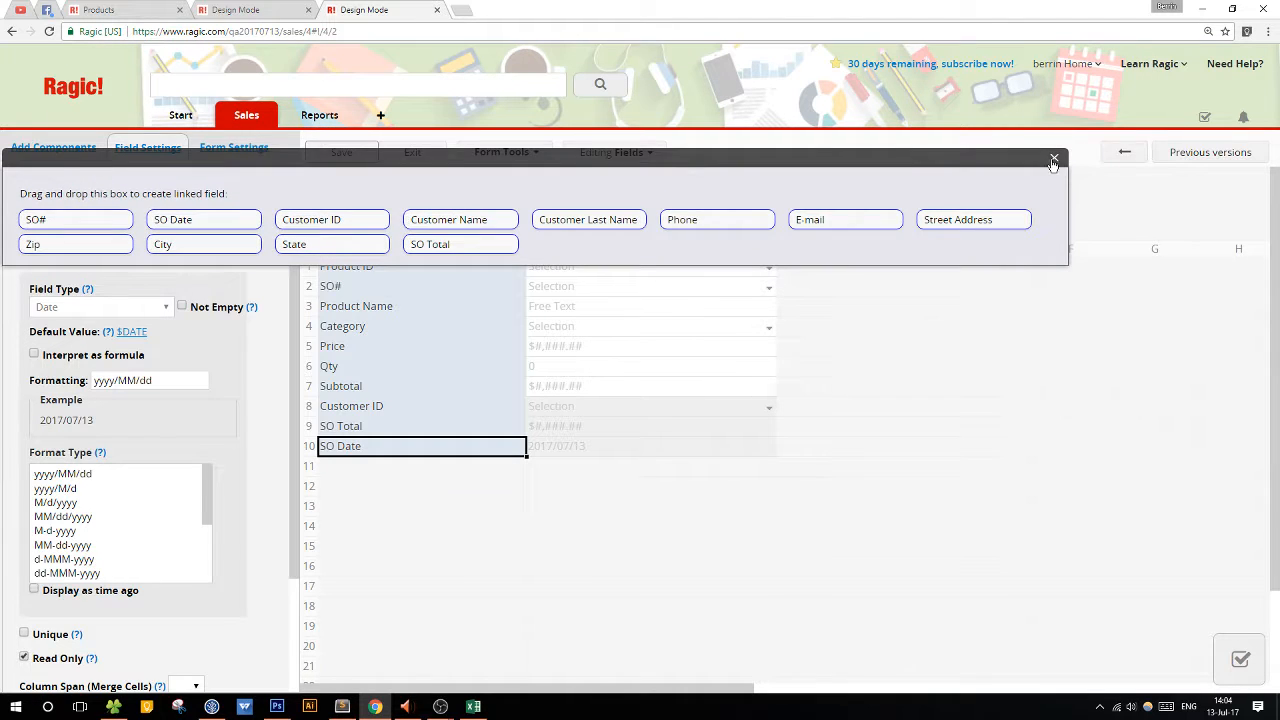
left_click(1053, 158)
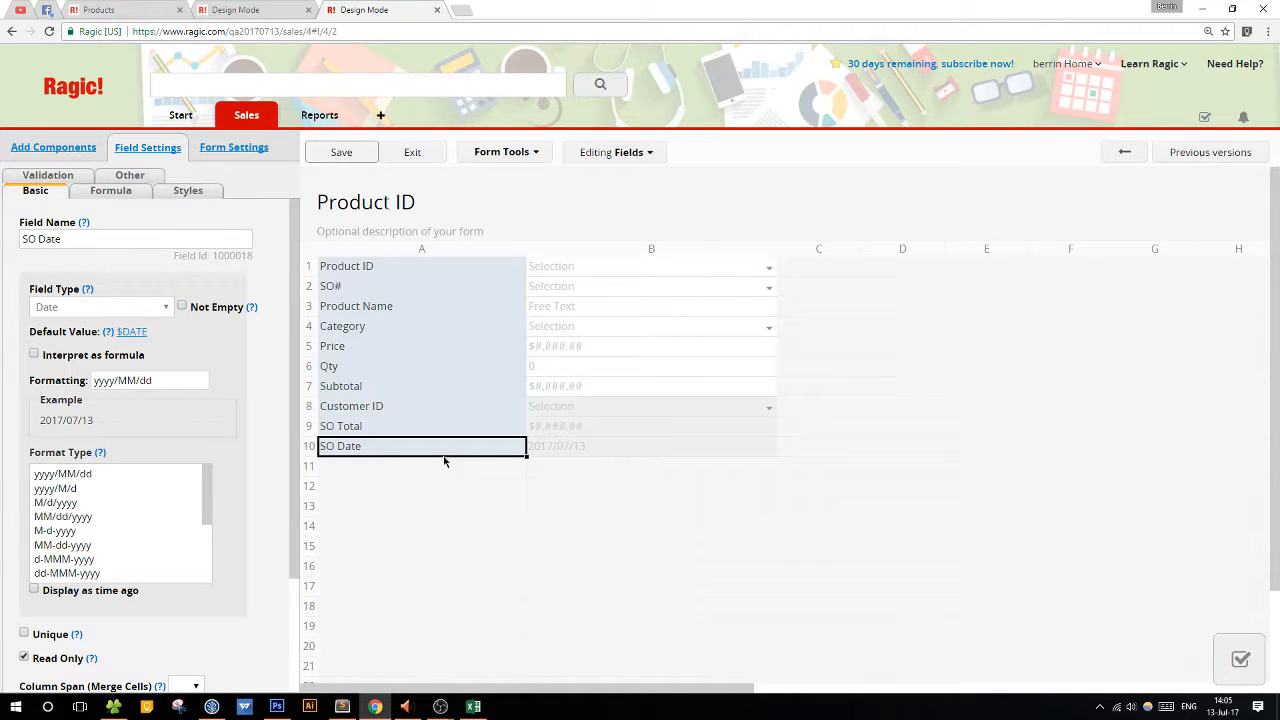
Rename the new sheet as Sold Products, save its design and exit design mode.
double_click(403, 203)
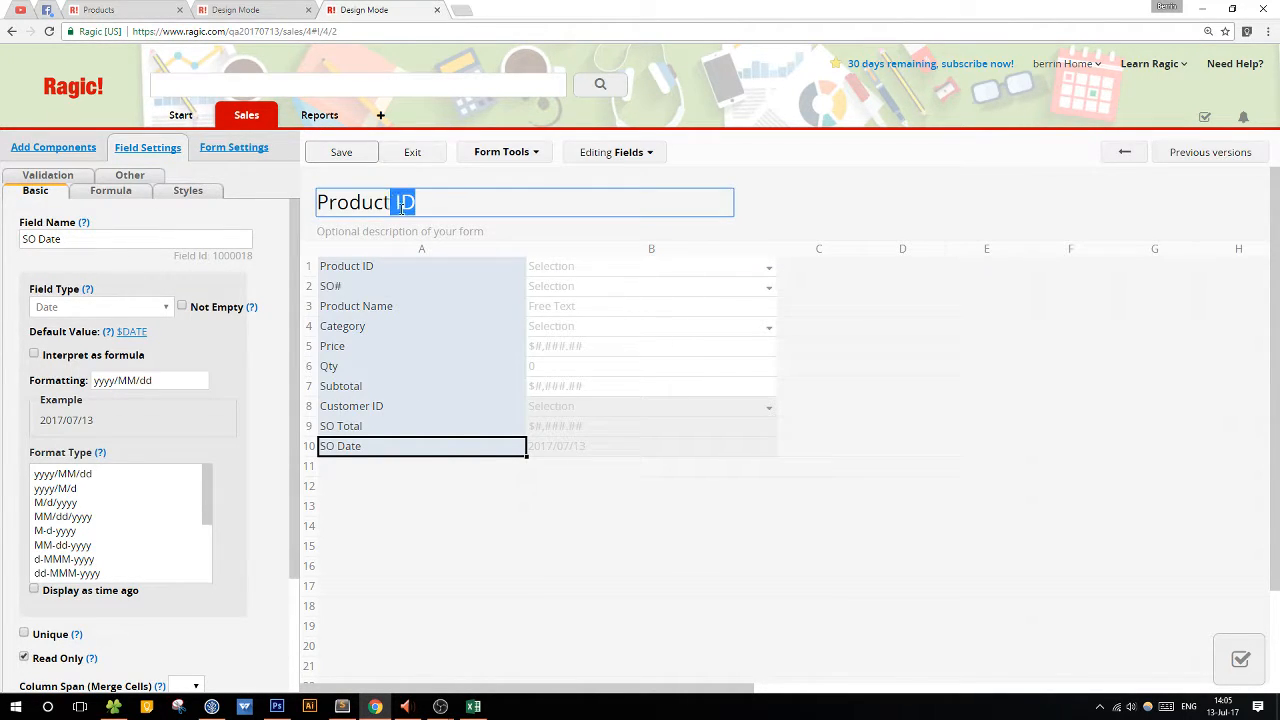
left_click_drag(461, 207, 304, 215)
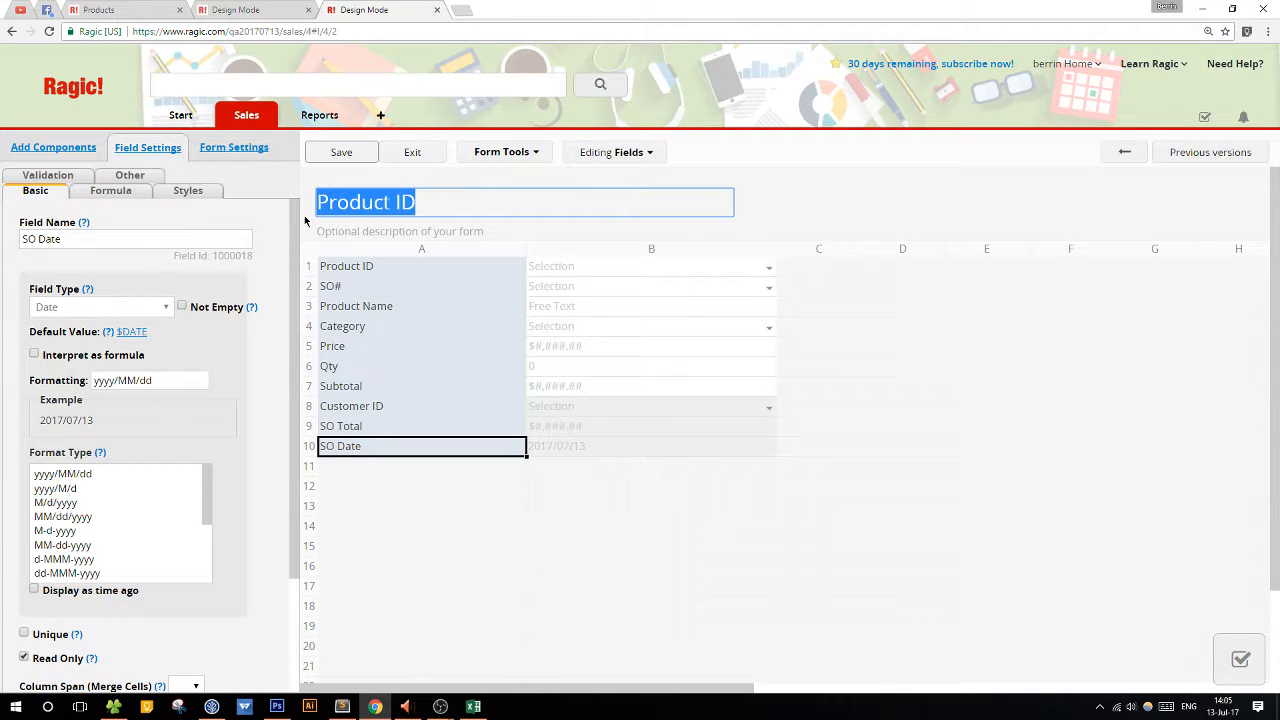
type("Sold Pro")
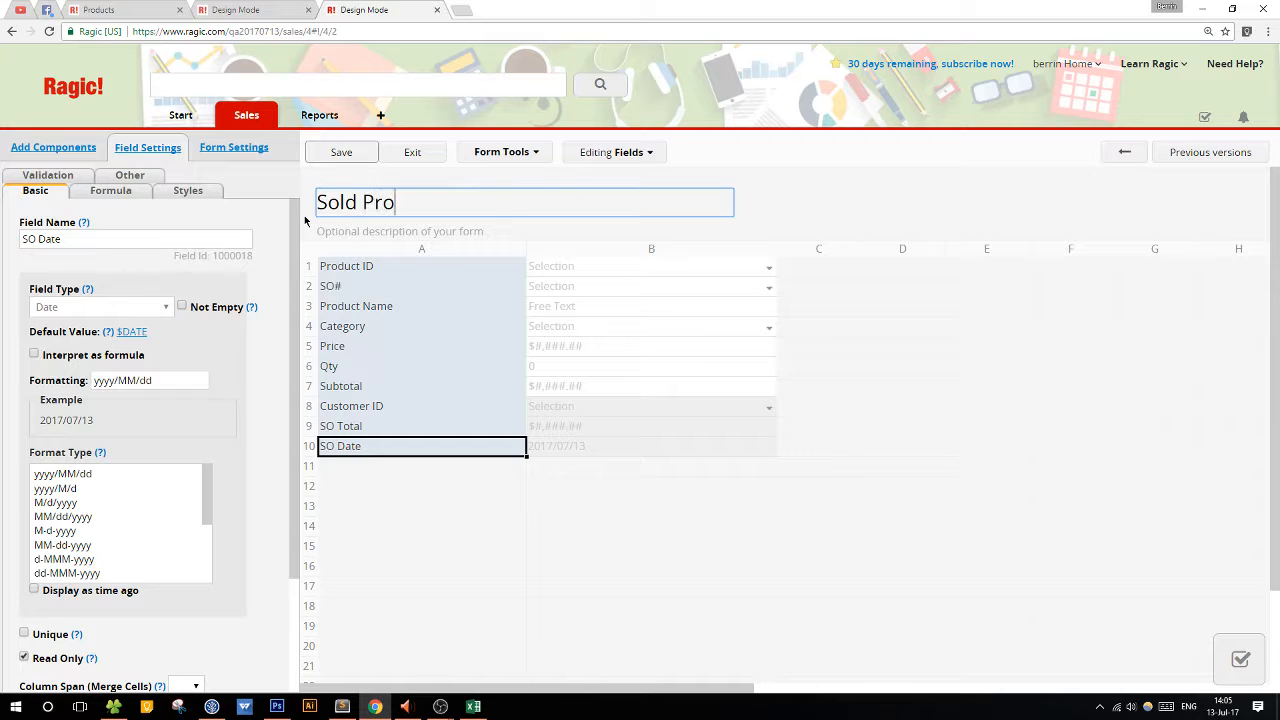
type("ducts")
left_click(341, 152)
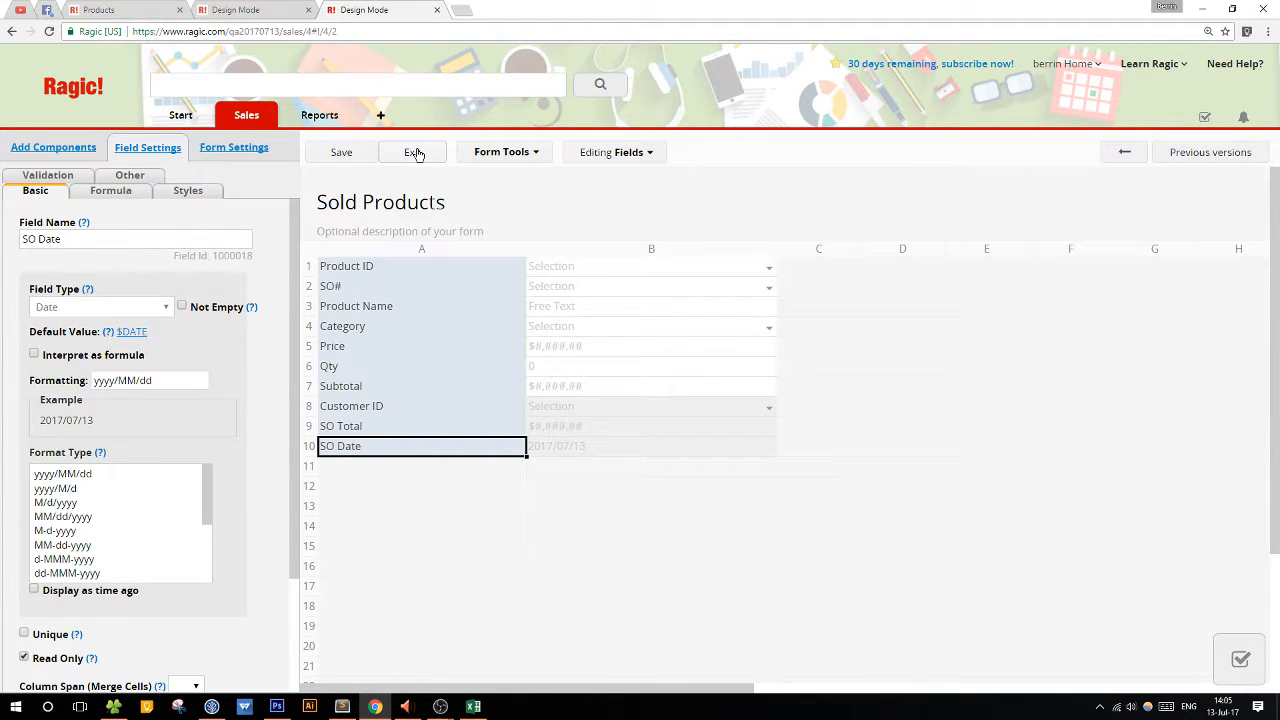
left_click(414, 152)
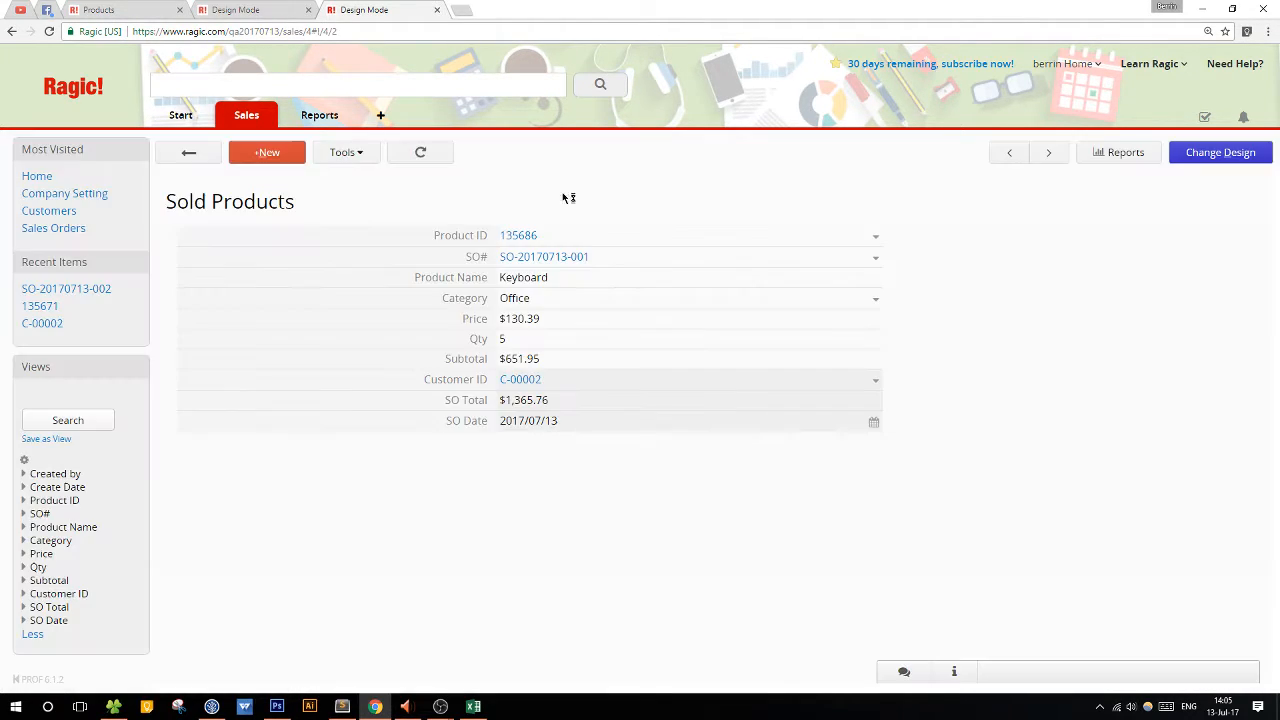
Save the design of the Sold Products listing page and return to the list.
left_click(200, 157)
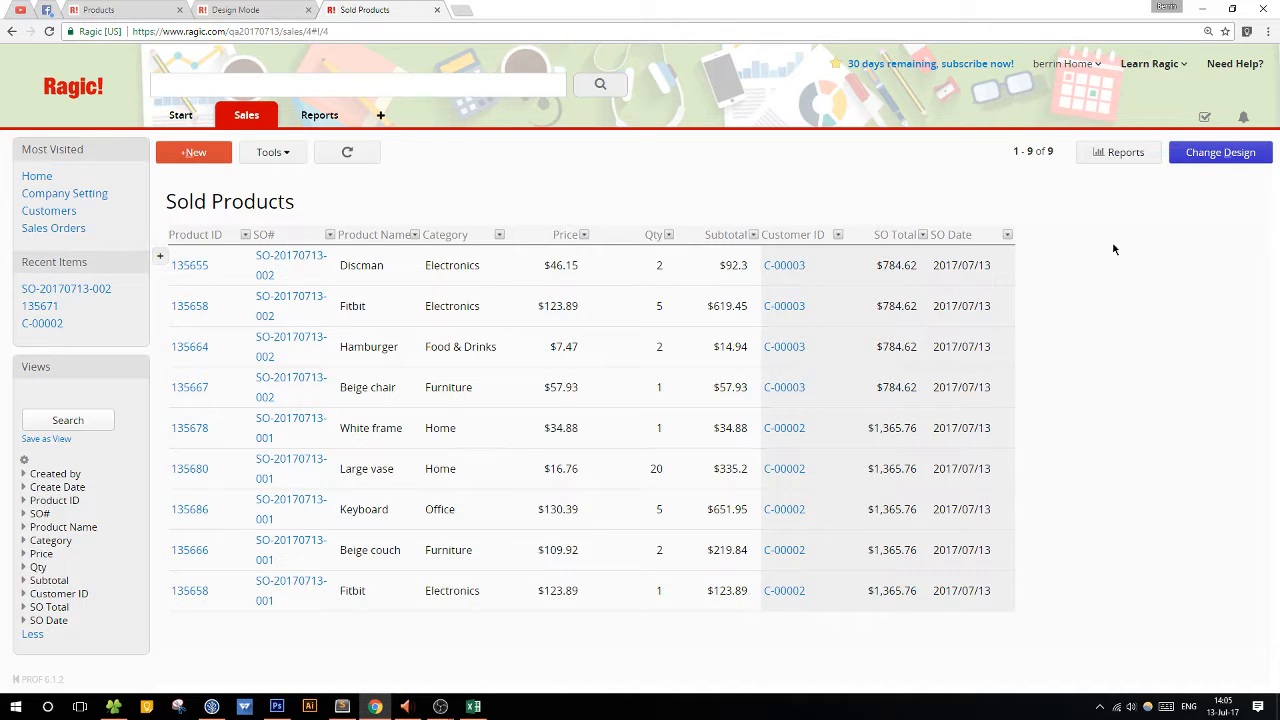
left_click(1206, 158)
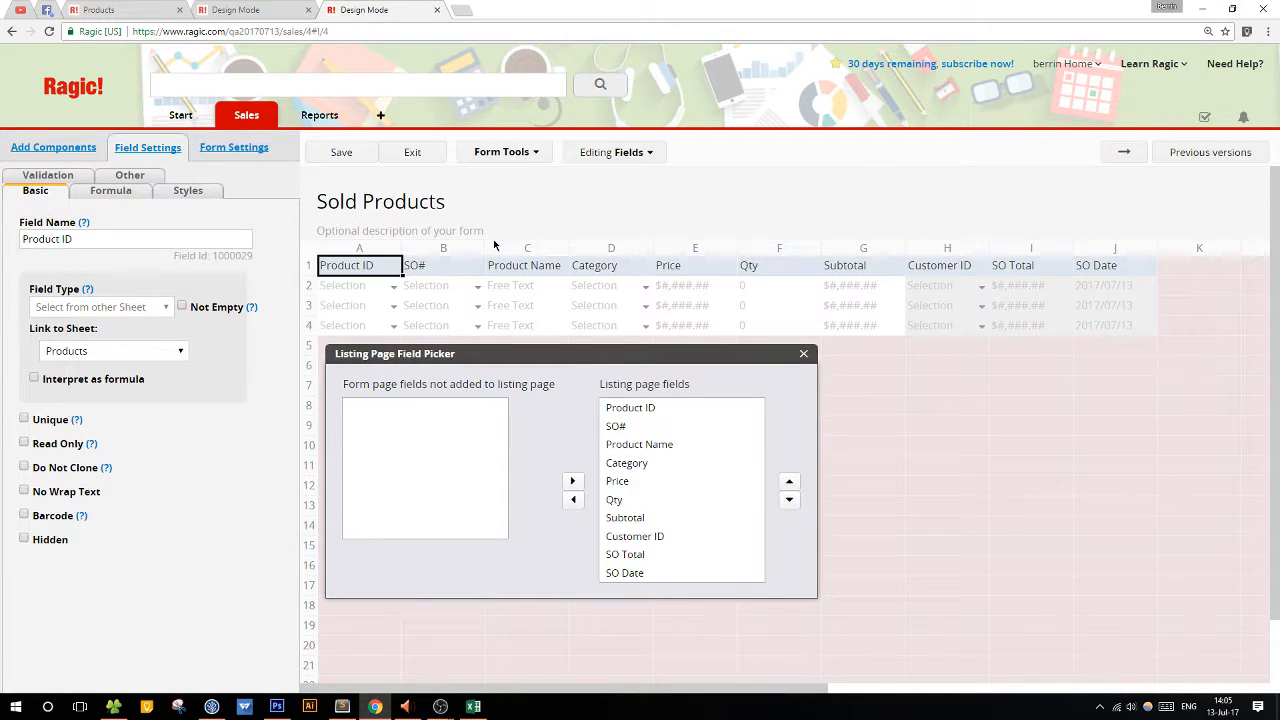
left_click(357, 156)
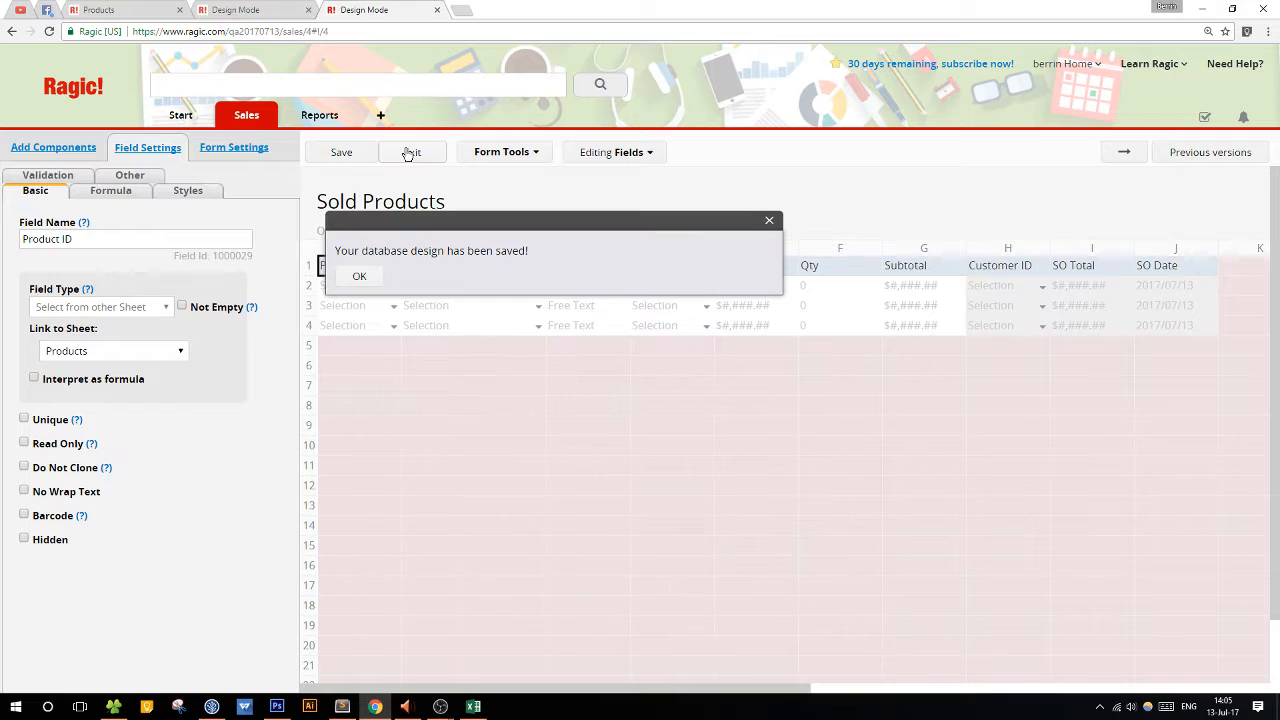
left_click(410, 152)
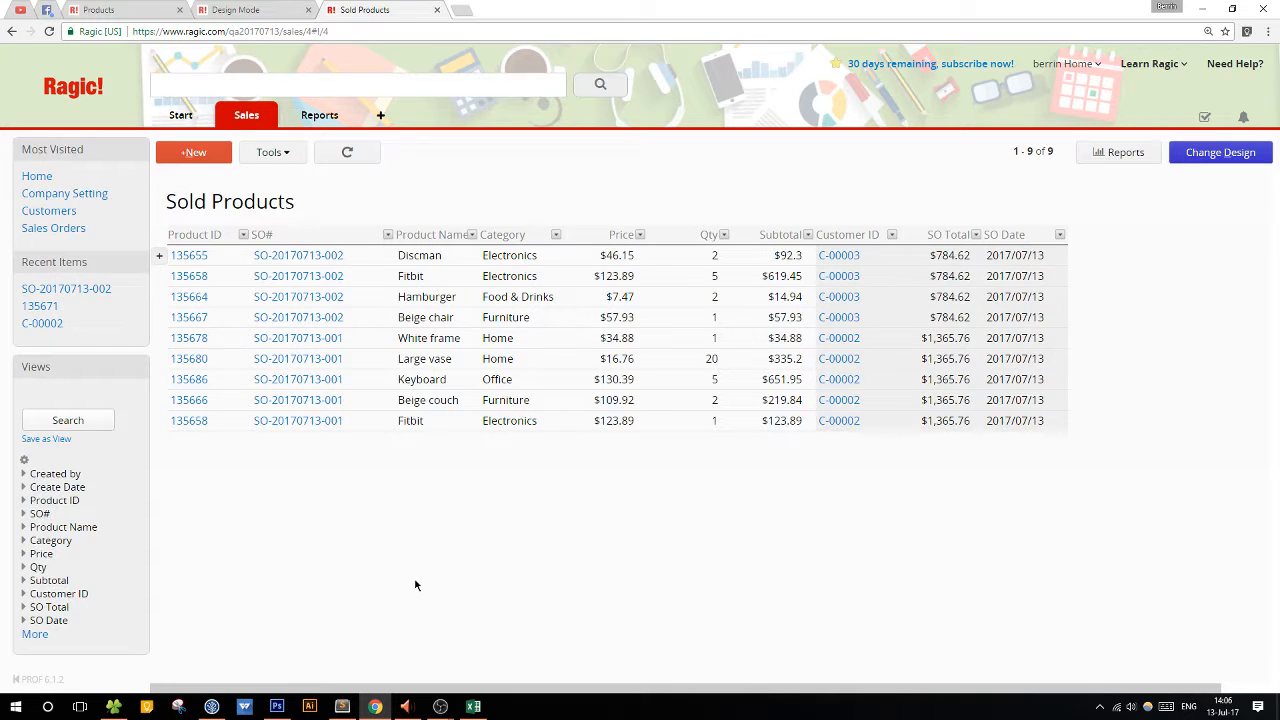
Preview the linked product and sales order of the Discman entry, and close the preview.
left_click(200, 256)
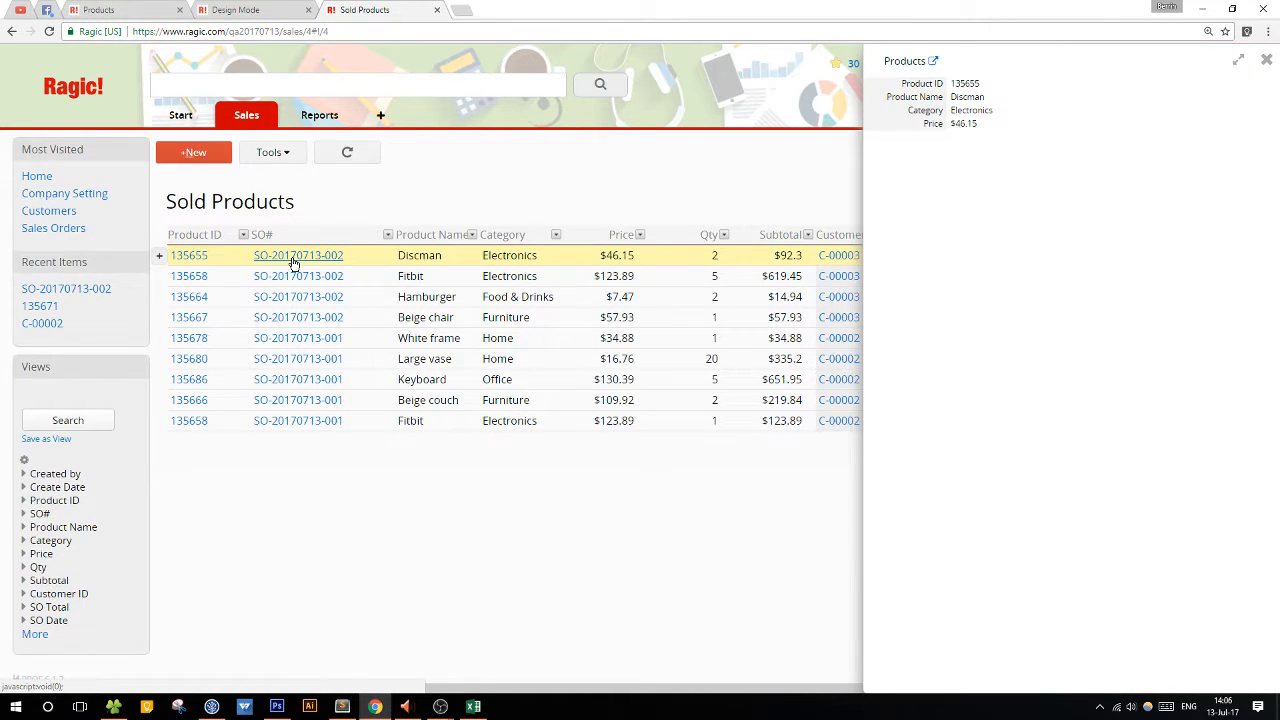
left_click(294, 258)
left_click(430, 262)
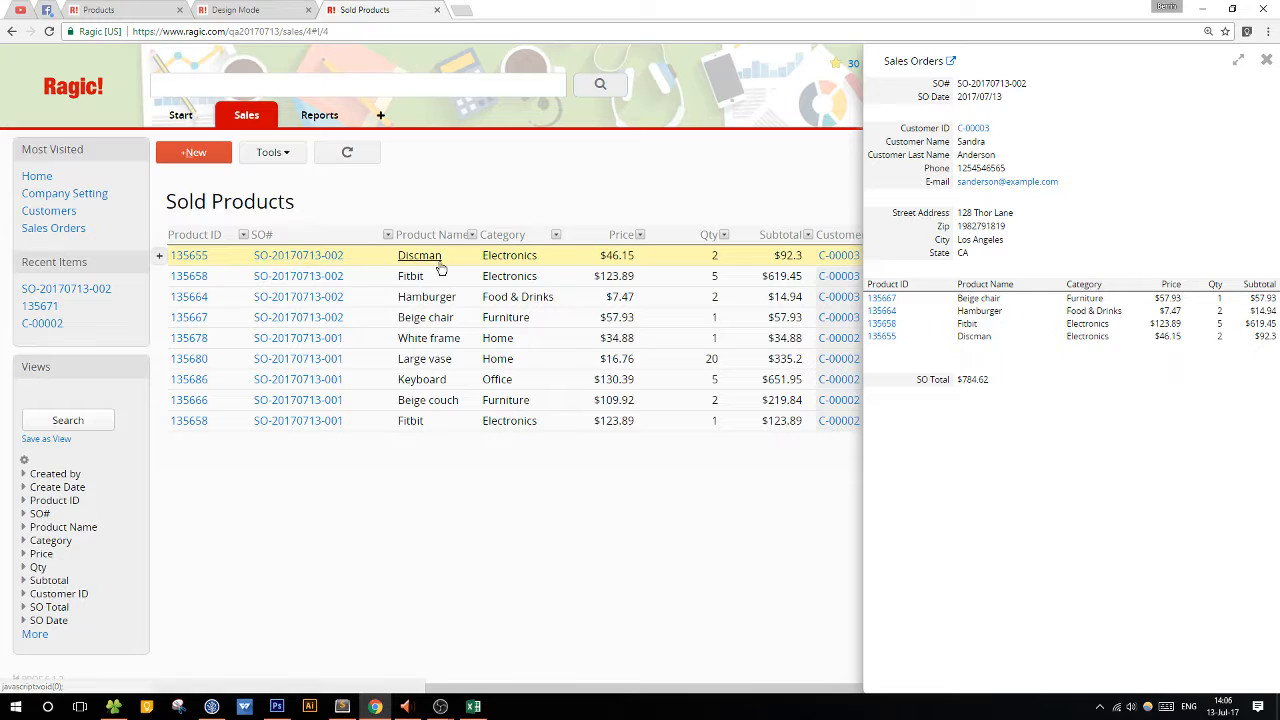
left_click(268, 117)
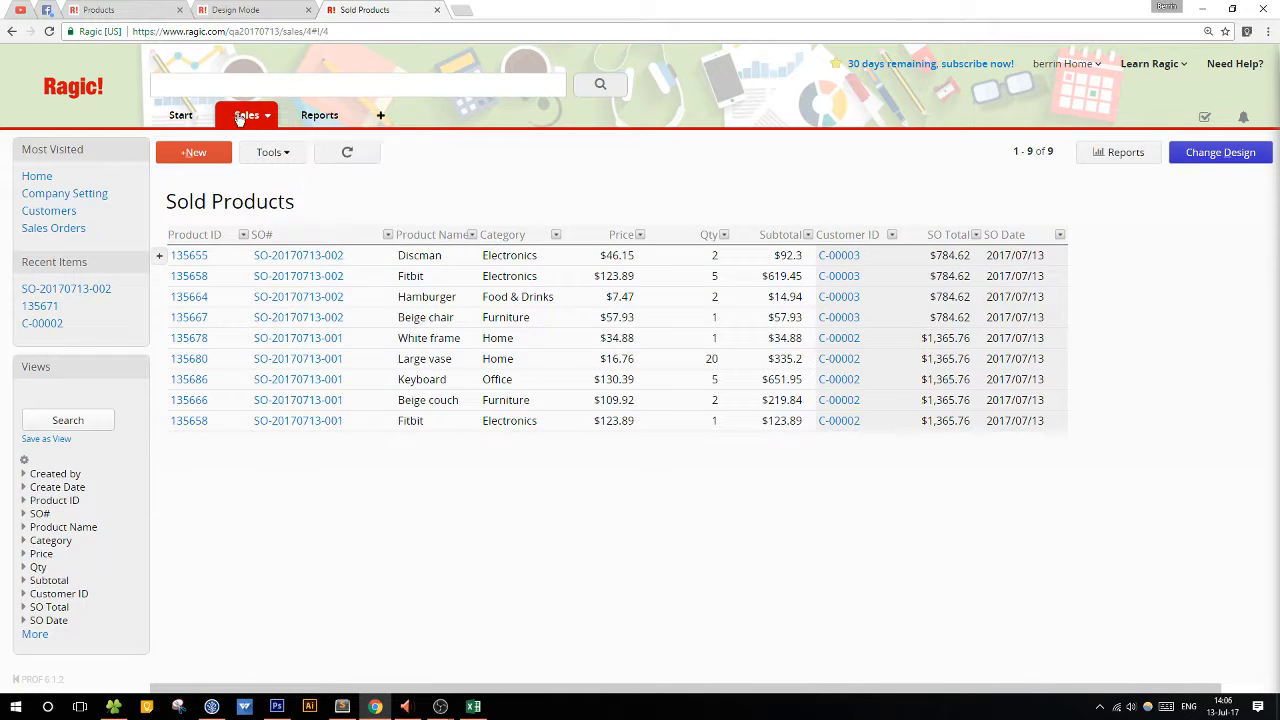
In the Products form design, place a linked subtable from Sold Products, linked by Product ID, starting at cell A6.
mouse_move(240, 115)
left_click(251, 175)
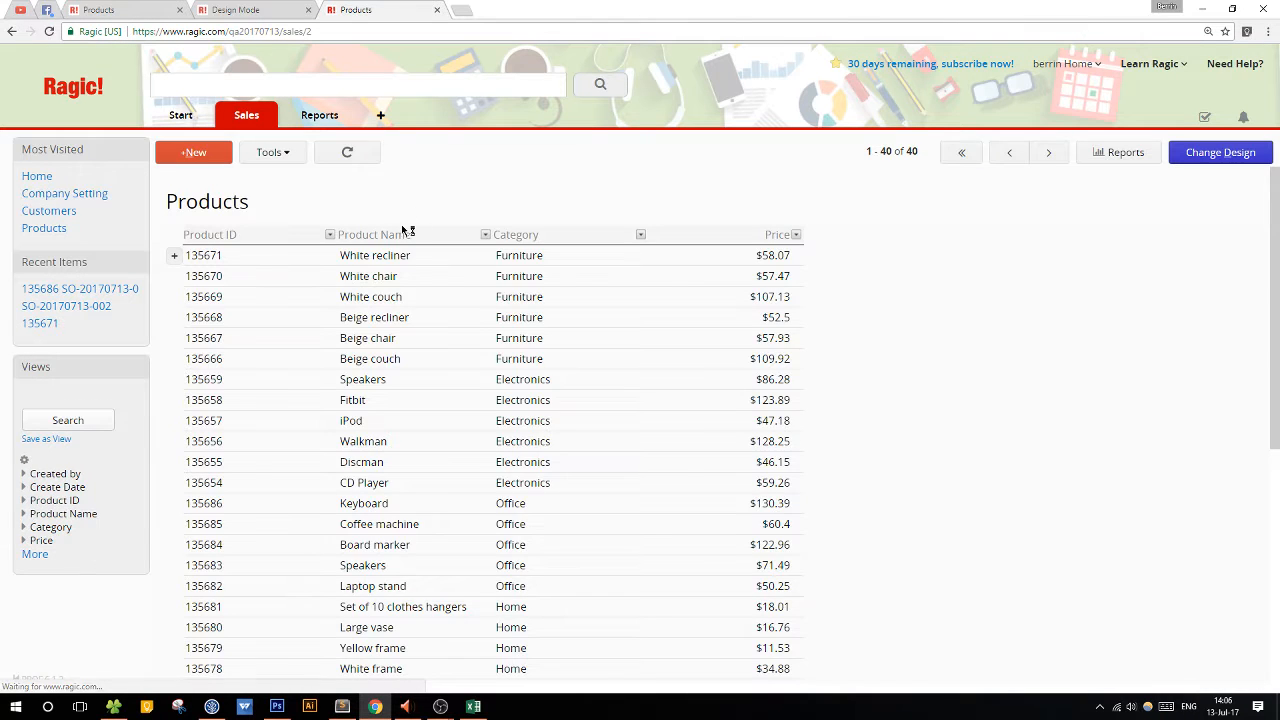
left_click(470, 255)
left_click(1226, 155)
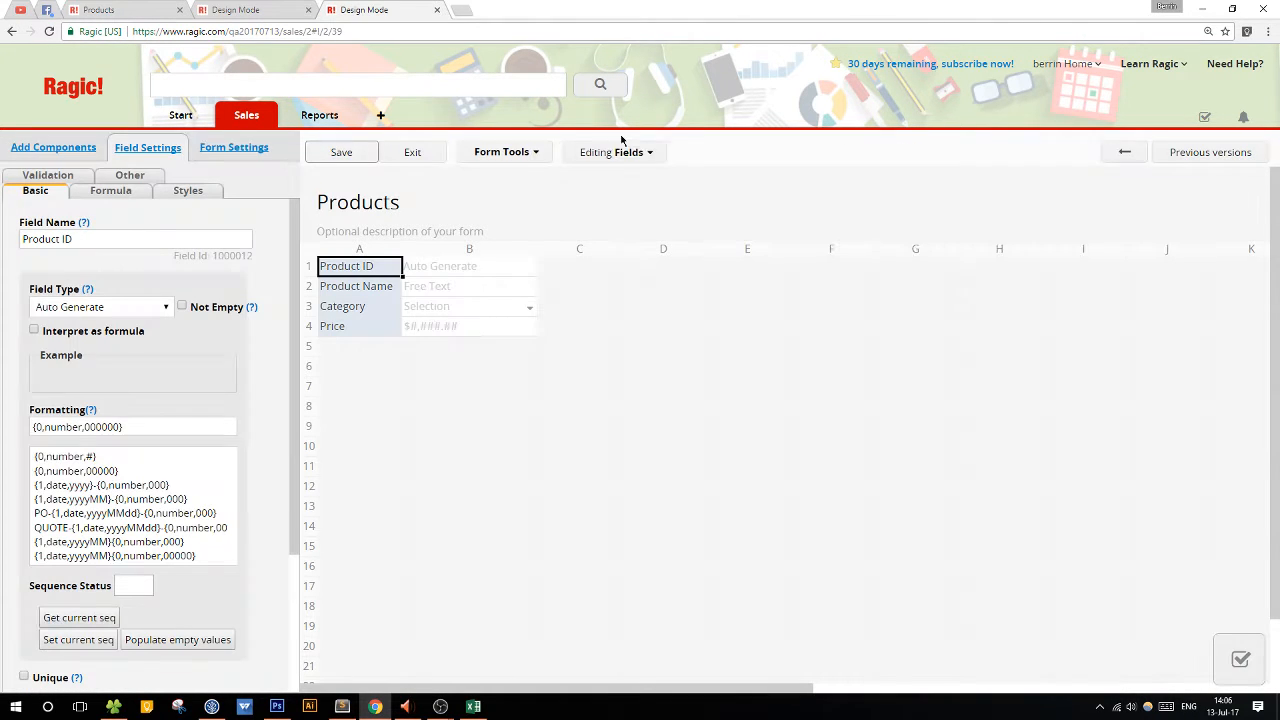
left_click(506, 153)
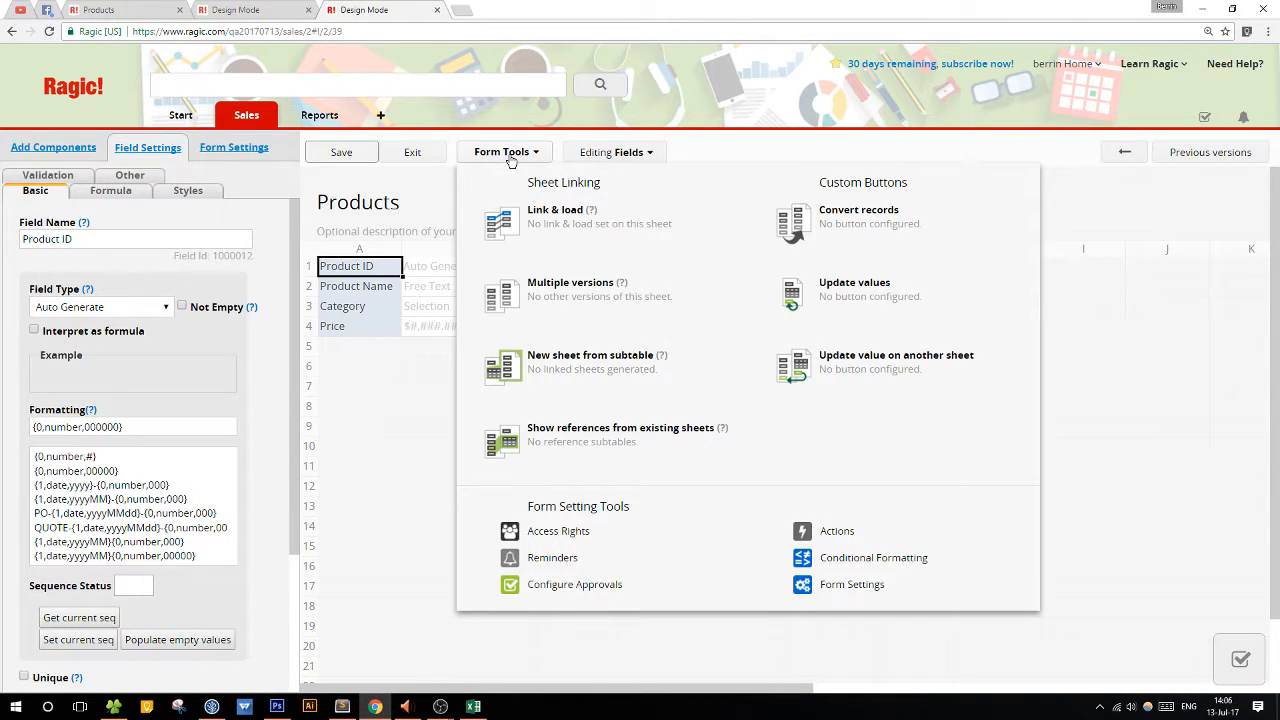
left_click(591, 400)
left_click_drag(694, 220, 1091, 201)
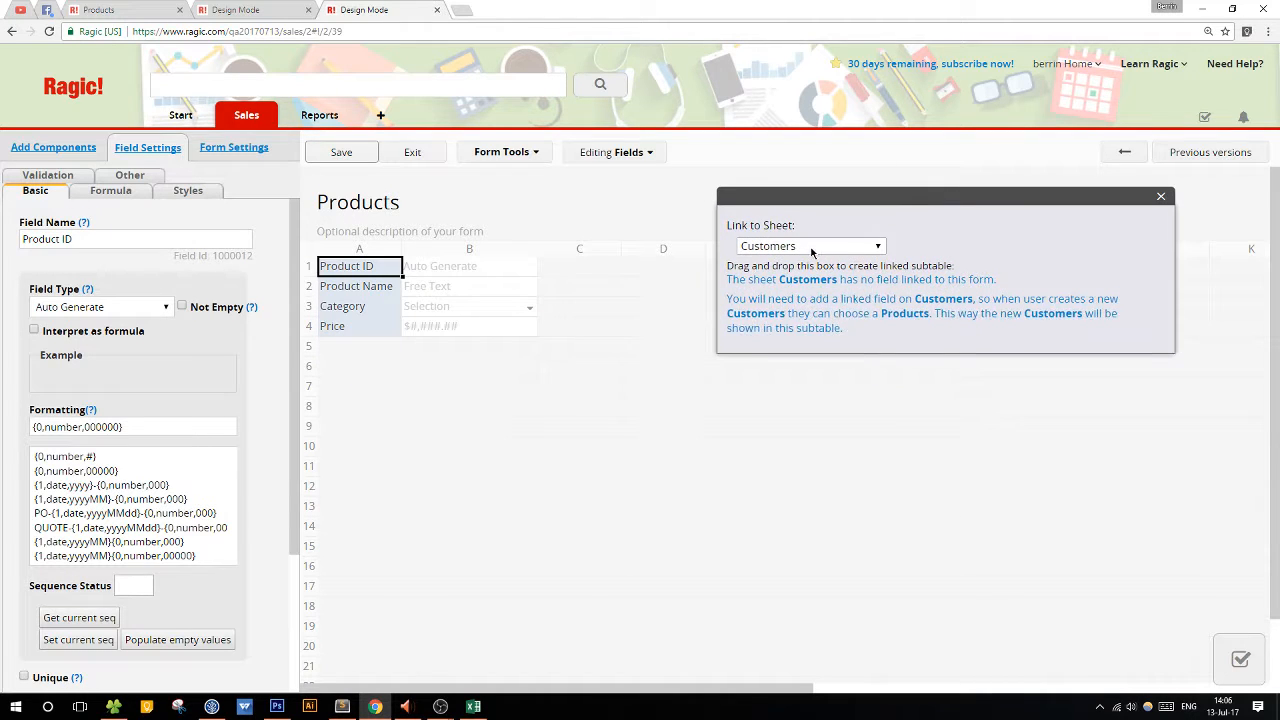
left_click(815, 247)
left_click(800, 325)
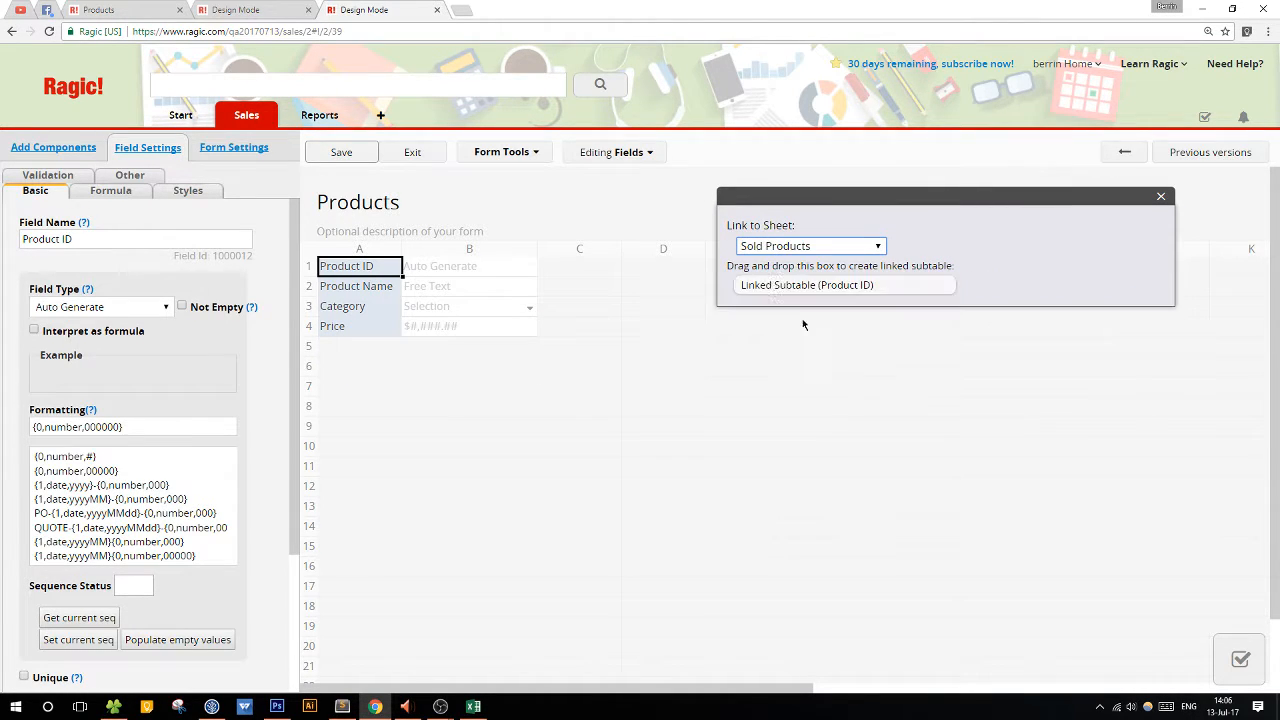
left_click_drag(770, 285, 375, 373)
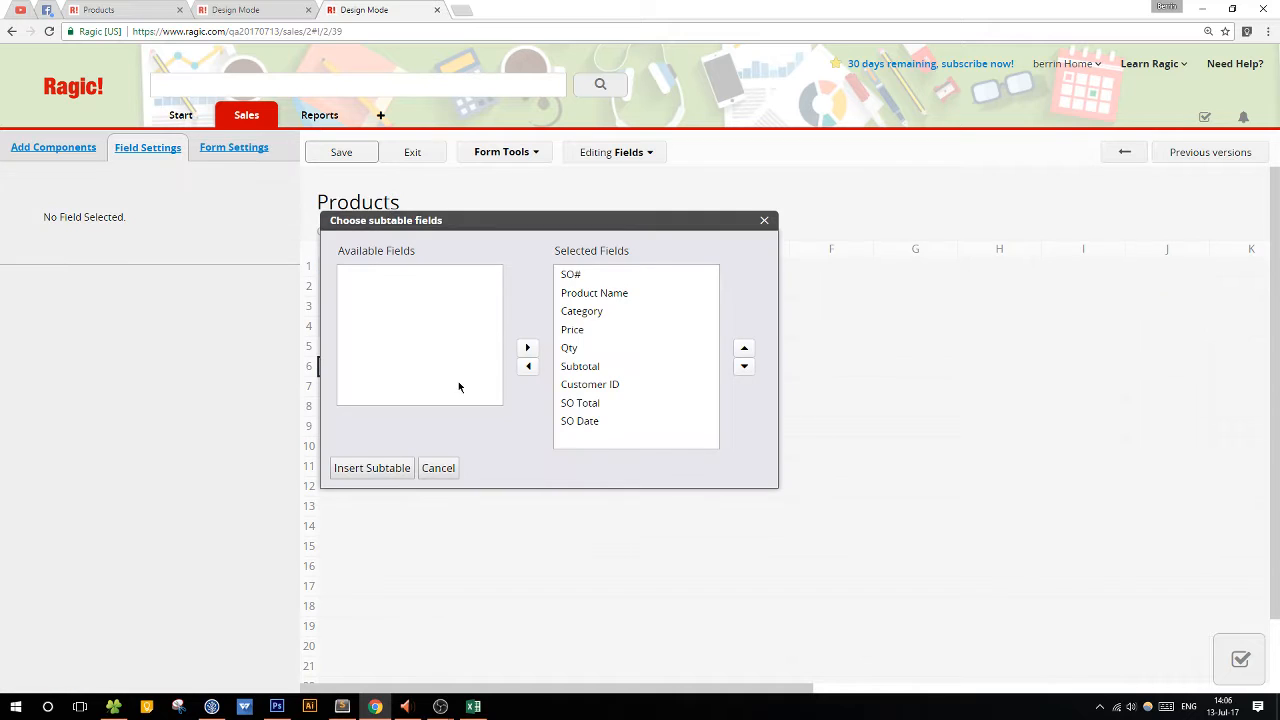
Insert the linked subtable with only the fields SO#, SO Total, SO Date, Customer ID and Qty.
left_click_drag(618, 236, 990, 243)
left_click(965, 294)
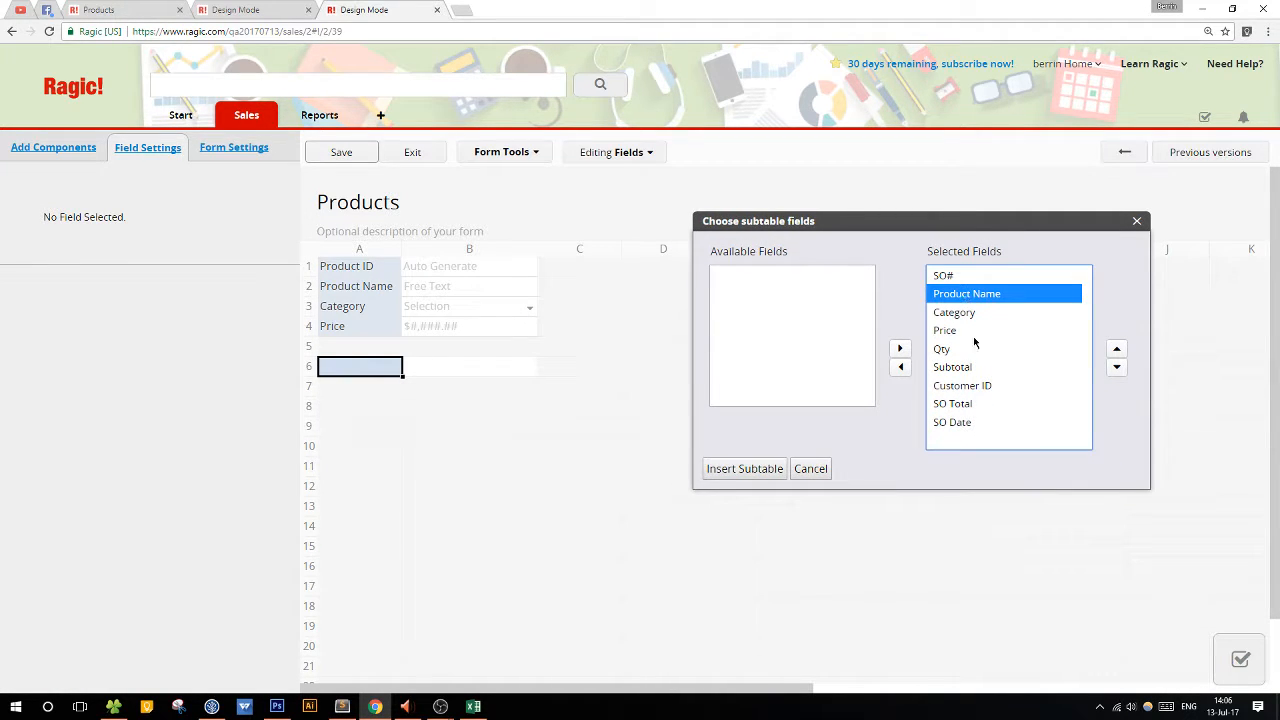
left_click(967, 390, "shift")
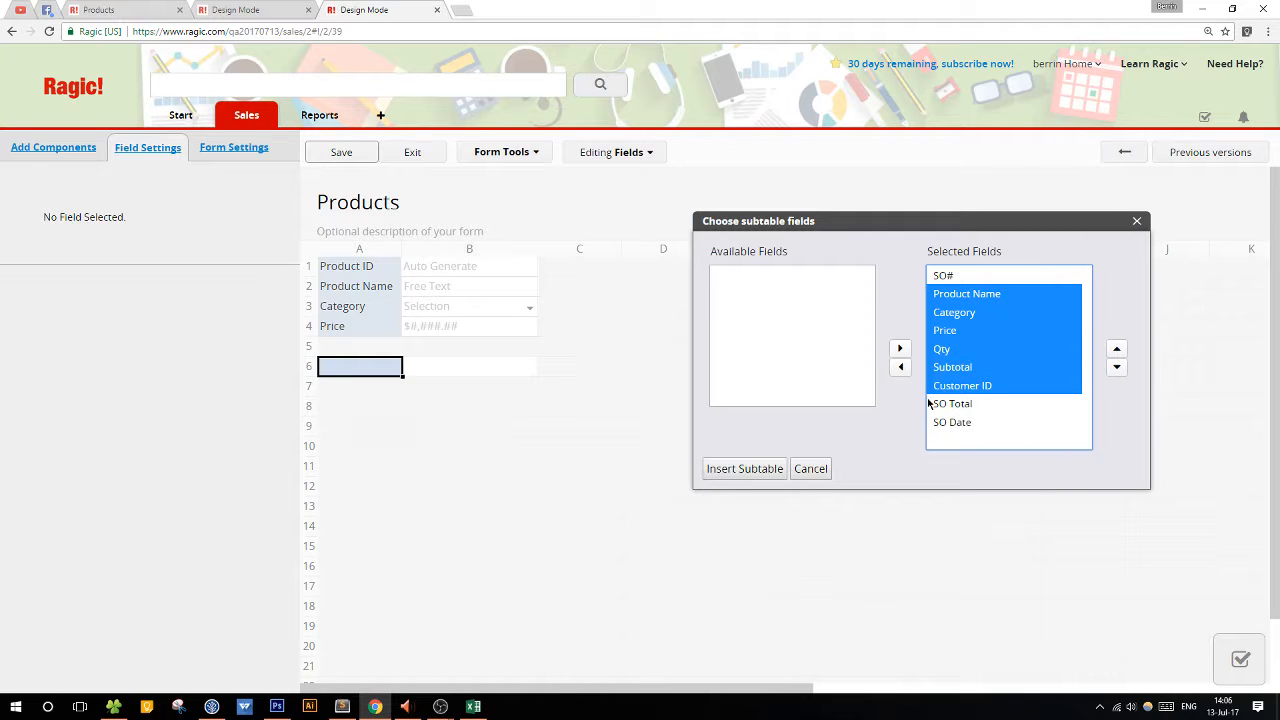
left_click(900, 367)
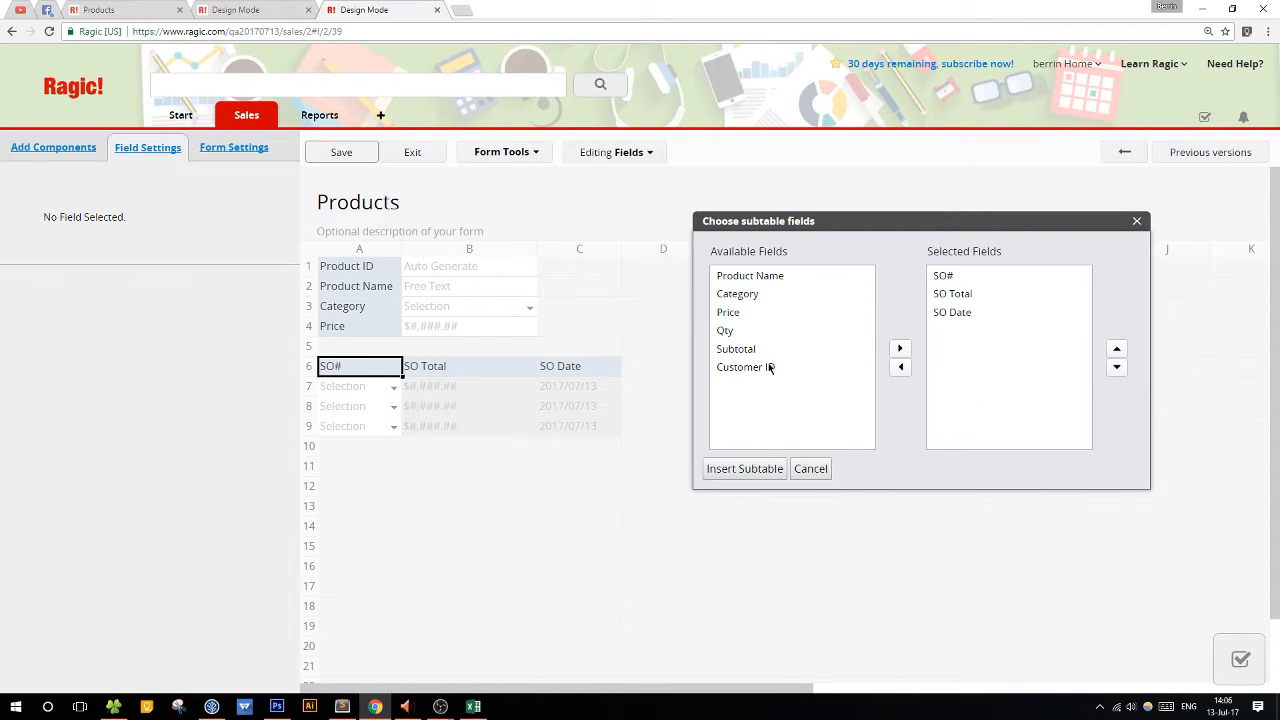
double_click(770, 367)
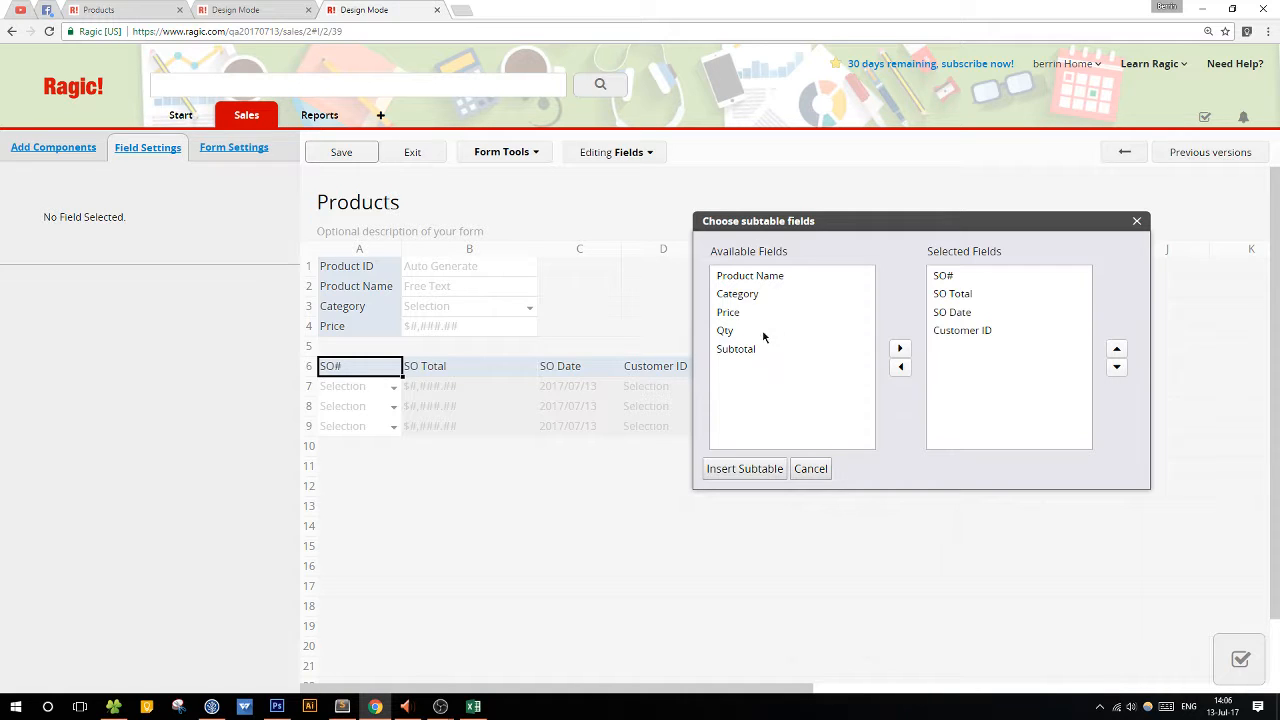
left_click(765, 331)
left_click(898, 348)
left_click(744, 468)
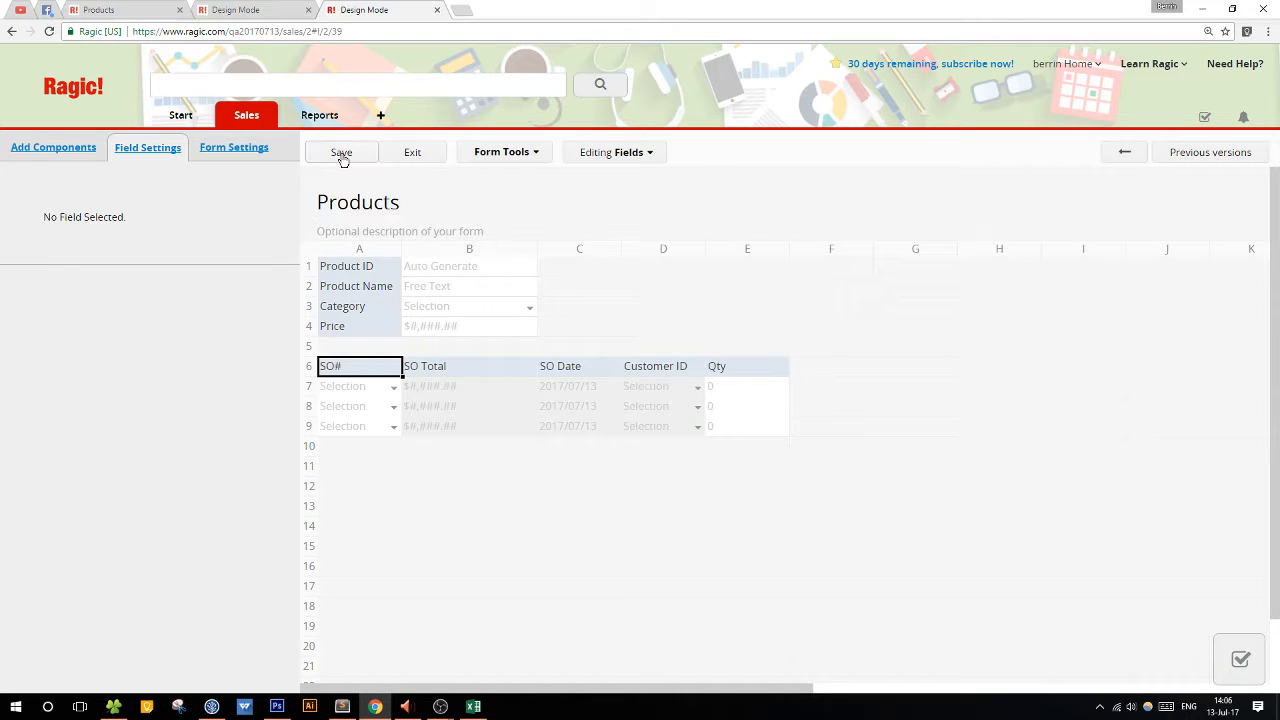
Save the Products form design and return to the product list.
left_click(340, 153)
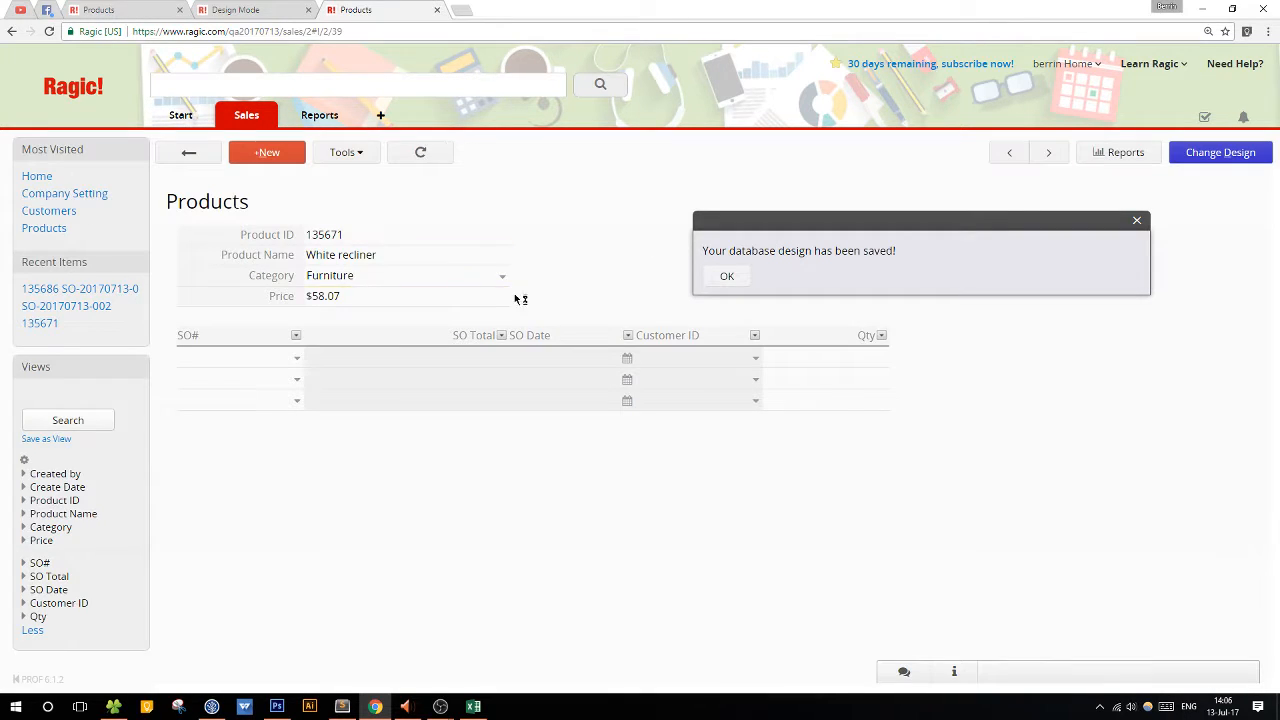
left_click(740, 276)
left_click(204, 156)
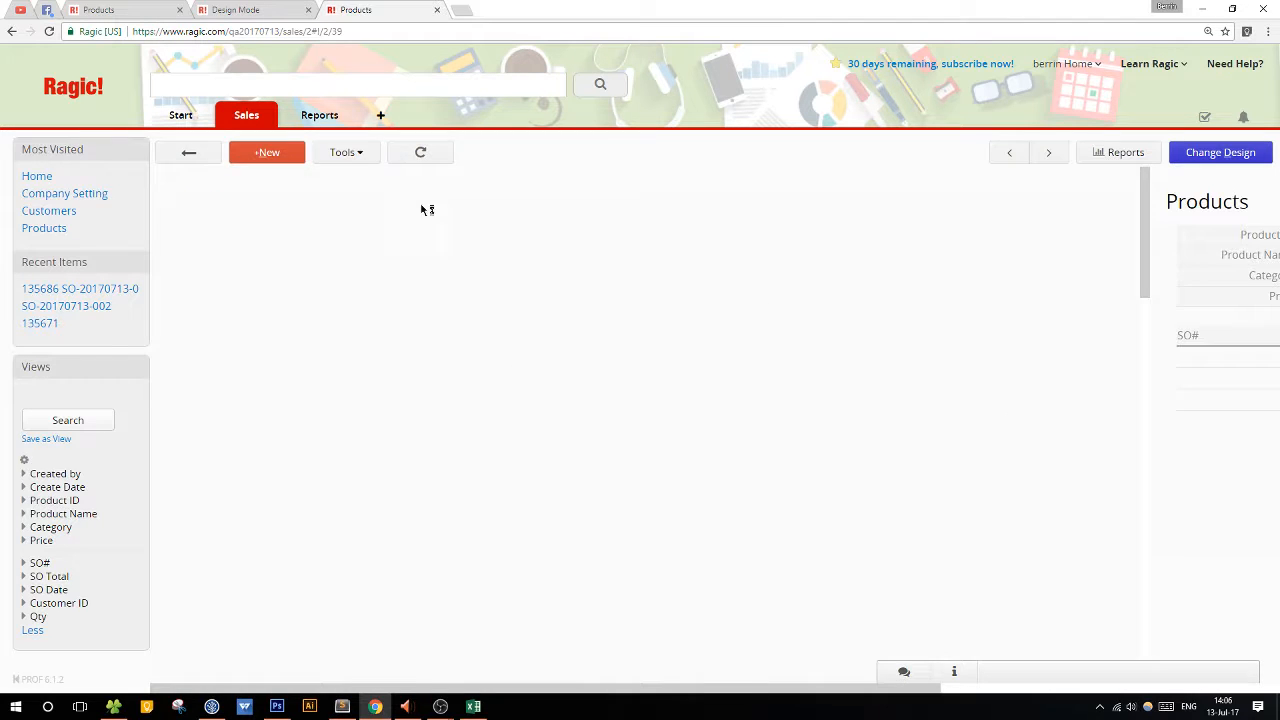
Exit the Sales Orders design mode without creating another sheet, and return to the Products list.
left_click(254, 9)
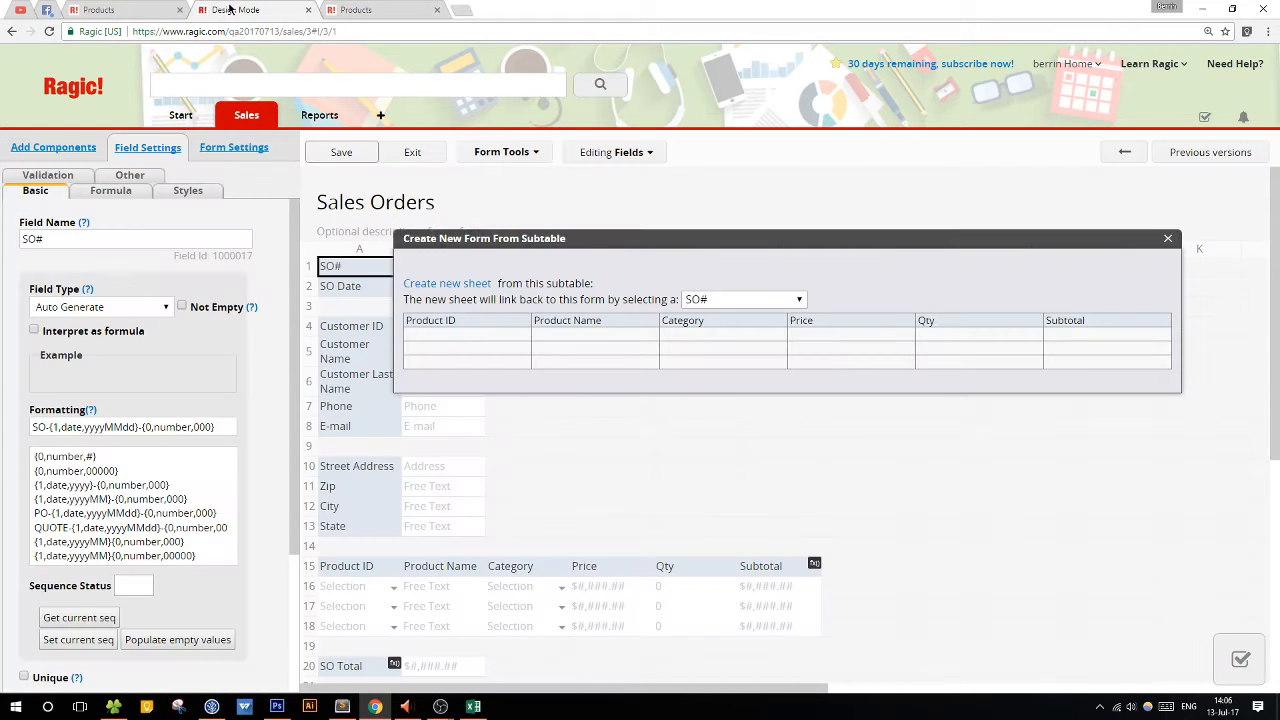
left_click(411, 152)
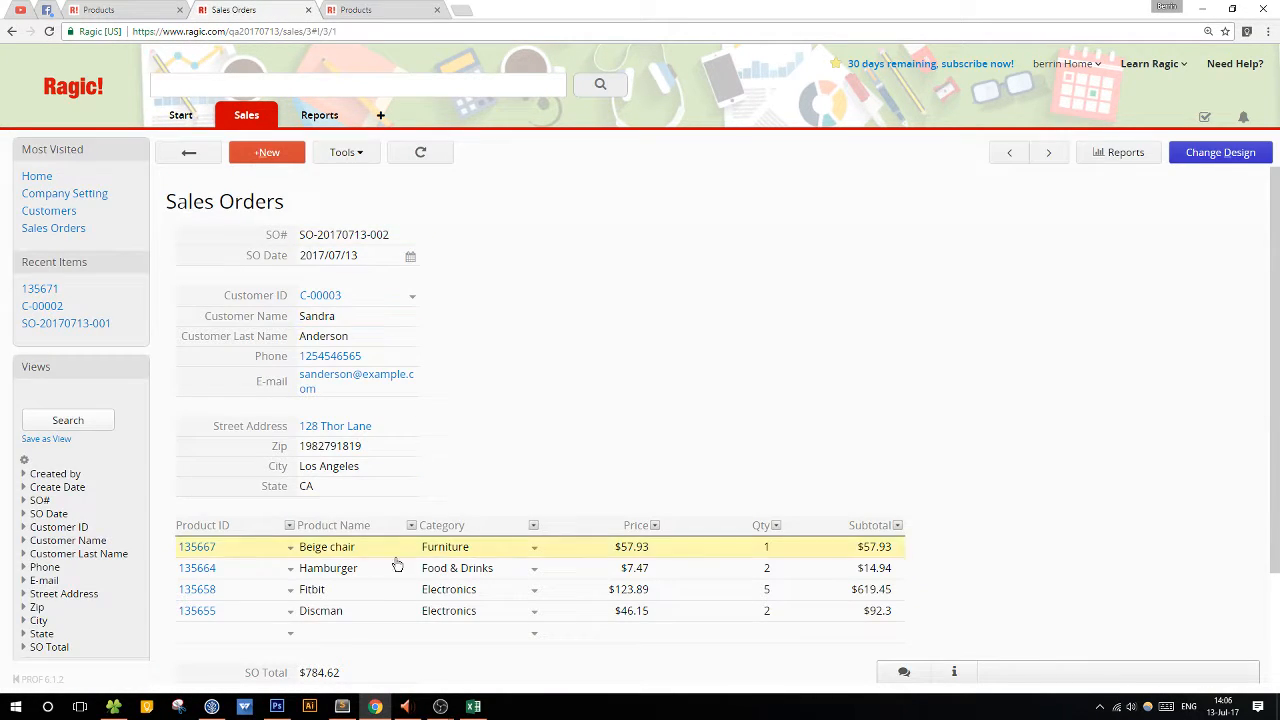
left_click(345, 10)
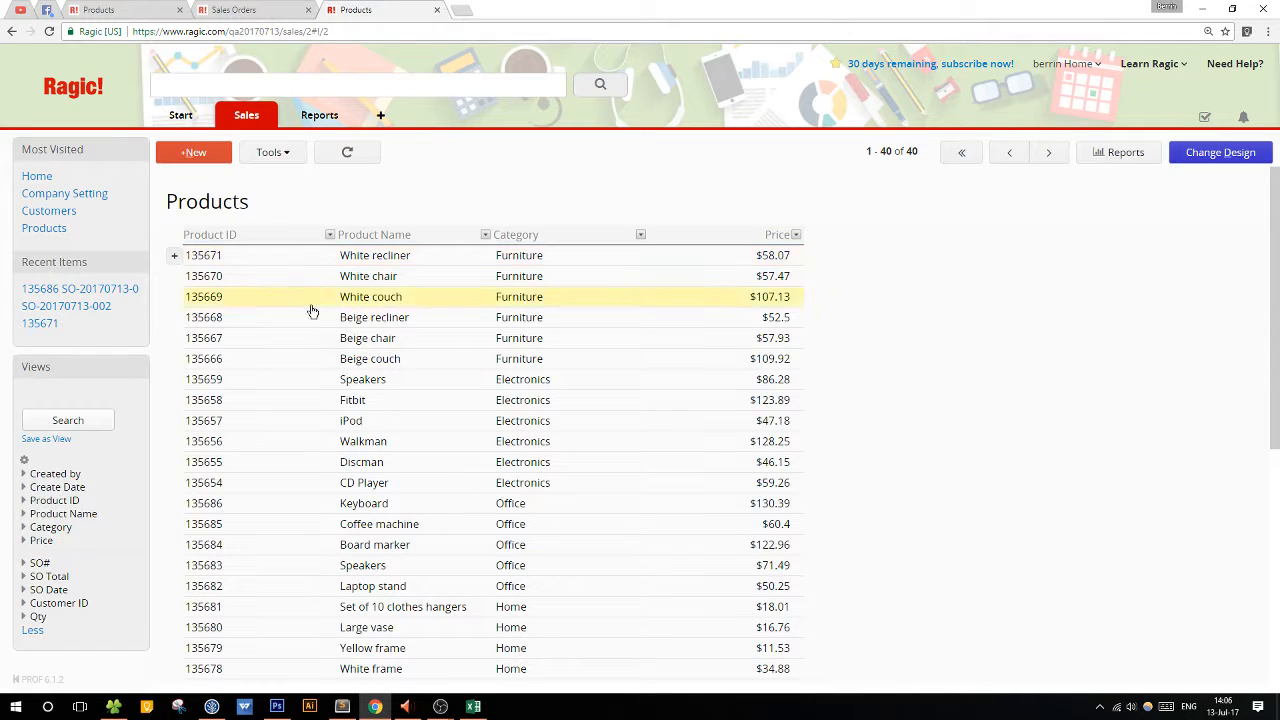
left_click(314, 400)
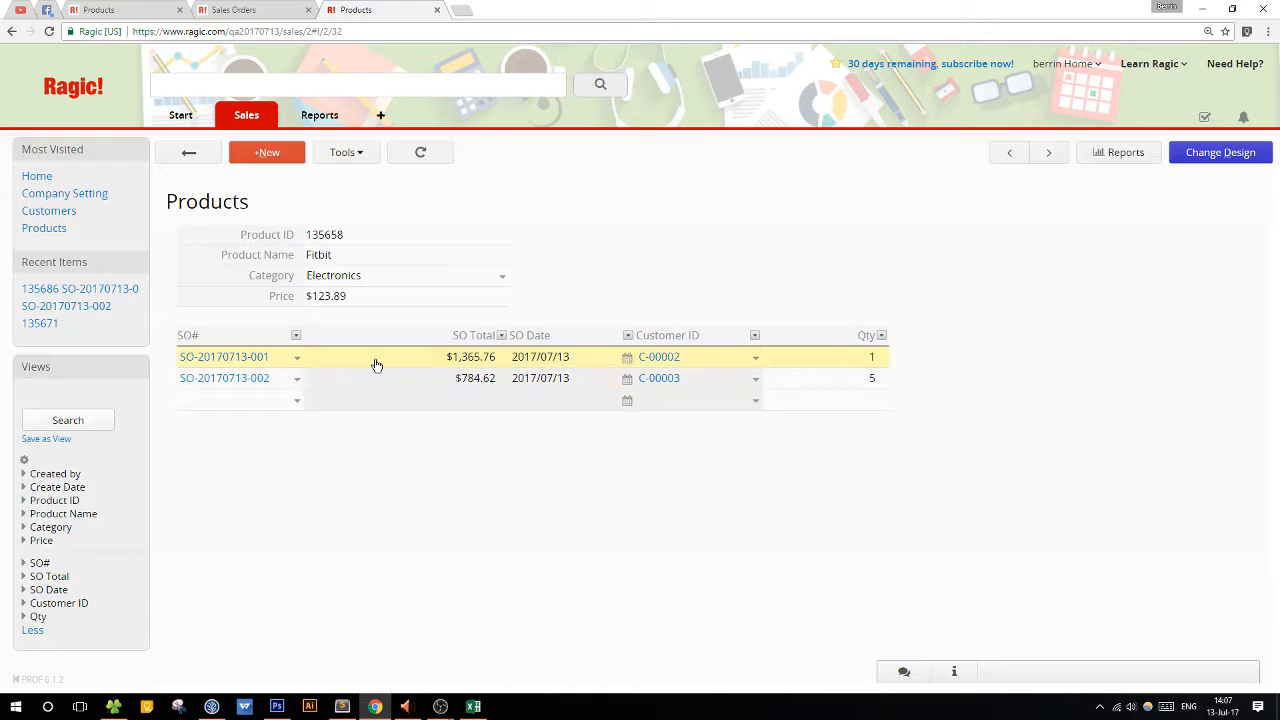
left_click(240, 363)
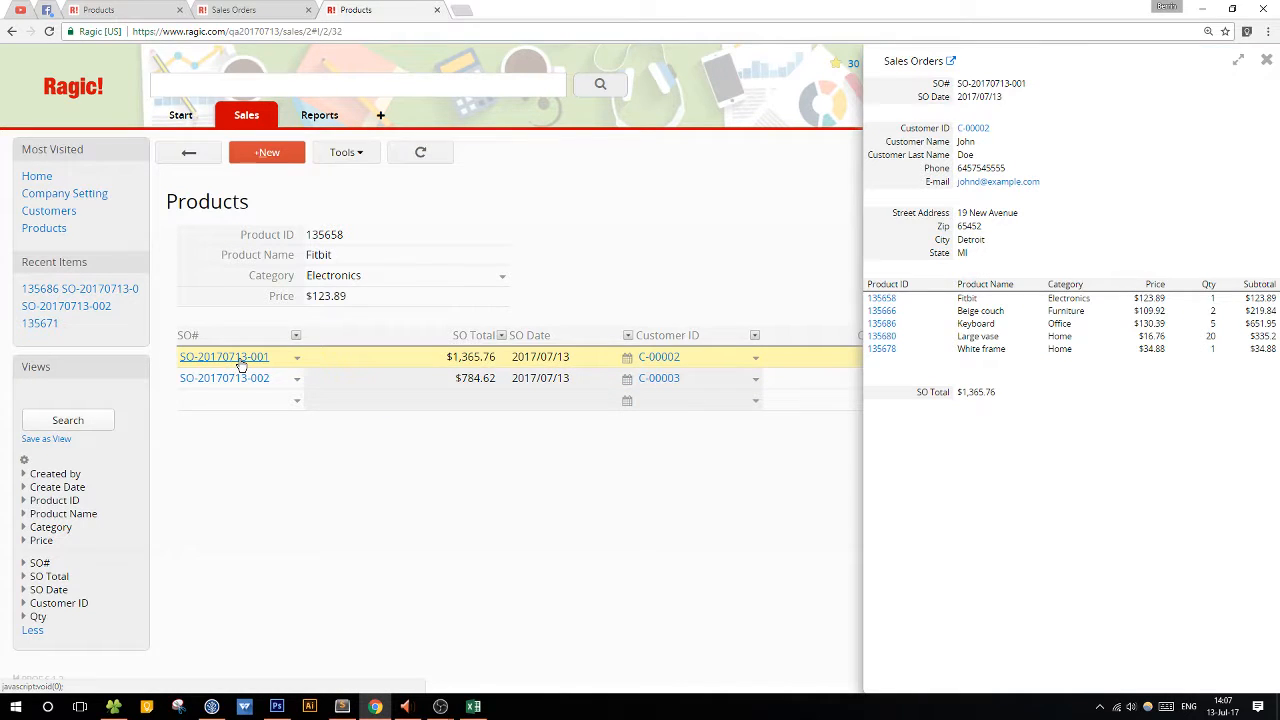
left_click(1270, 63)
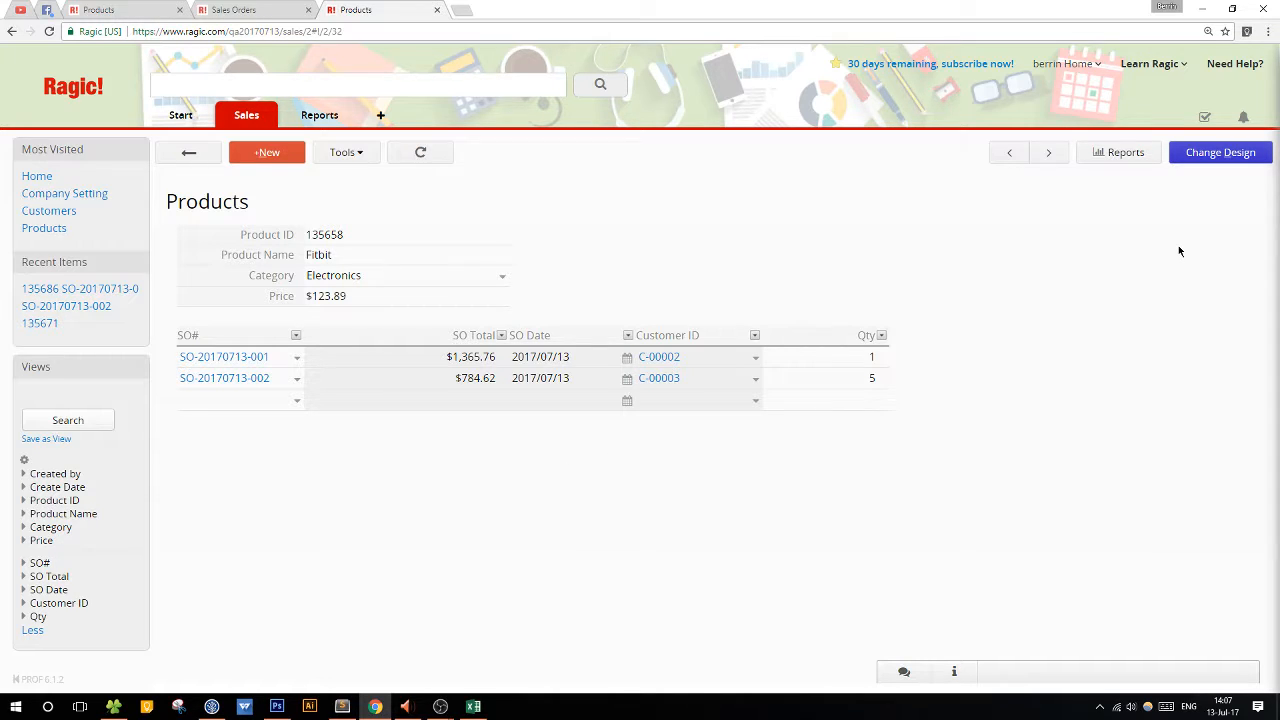
Open the Products form design and add a field named Inventory in cell D1.
left_click(1250, 160)
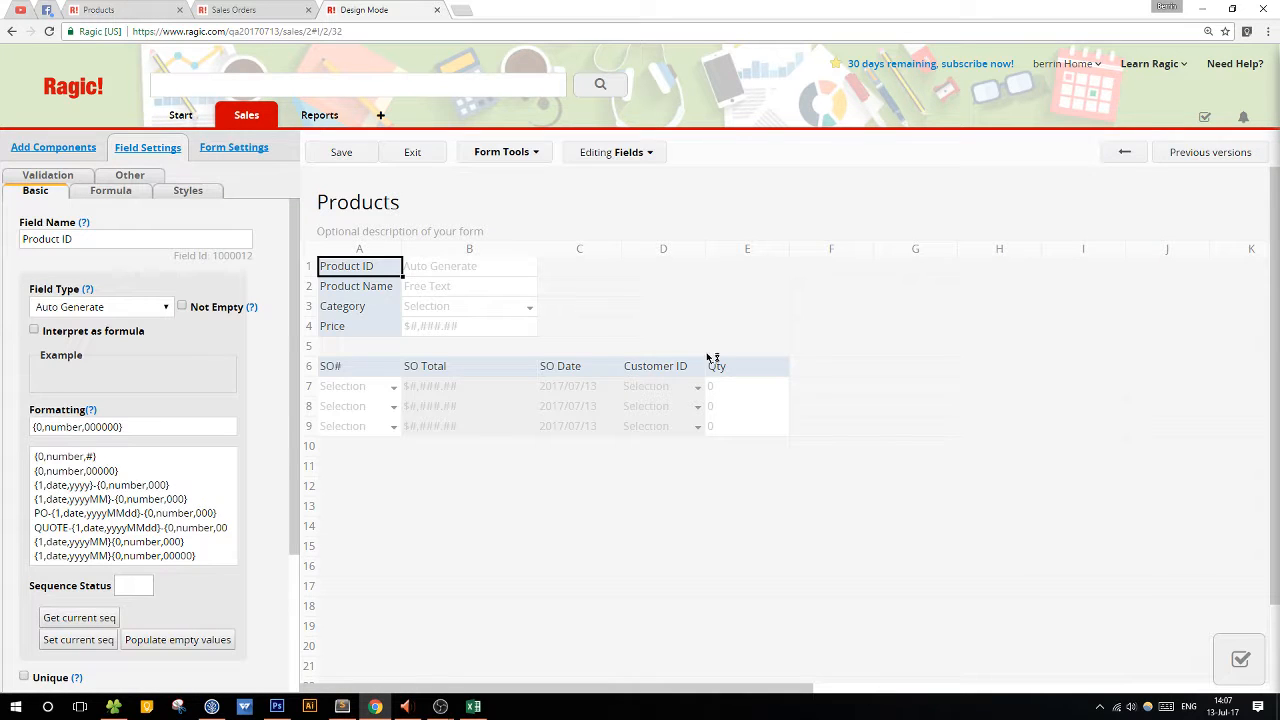
left_click(660, 270)
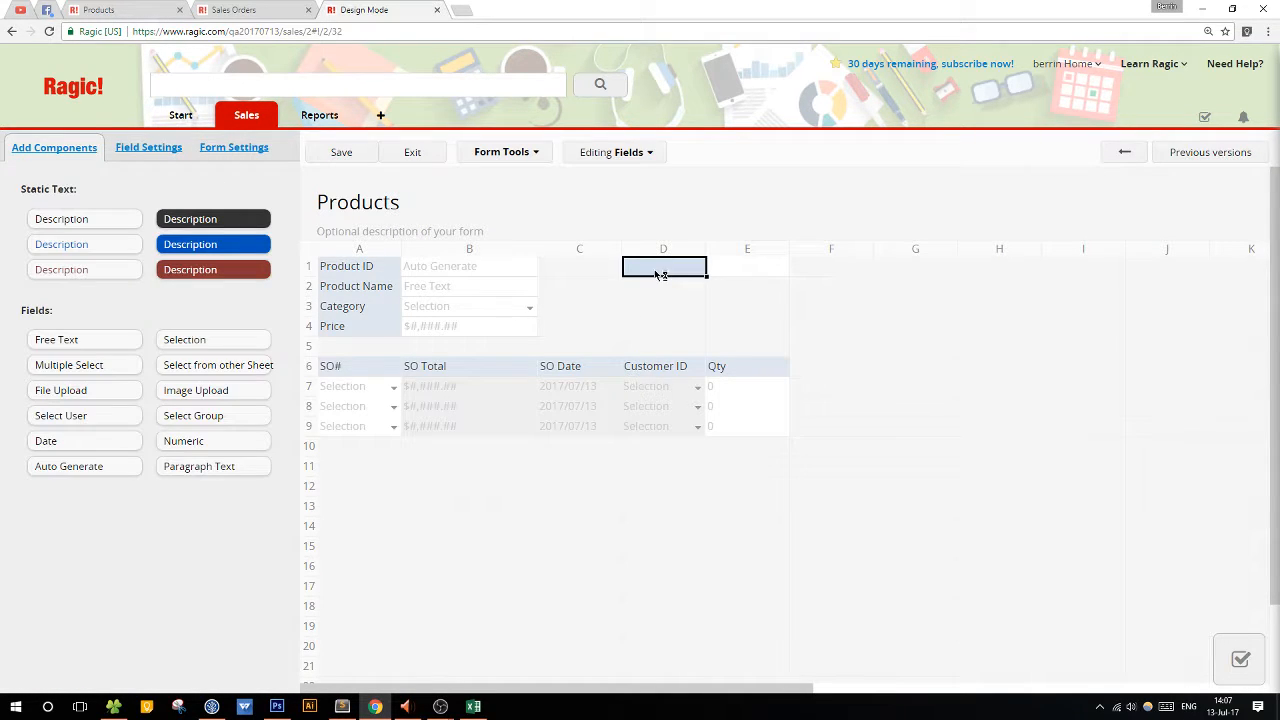
left_click(604, 271)
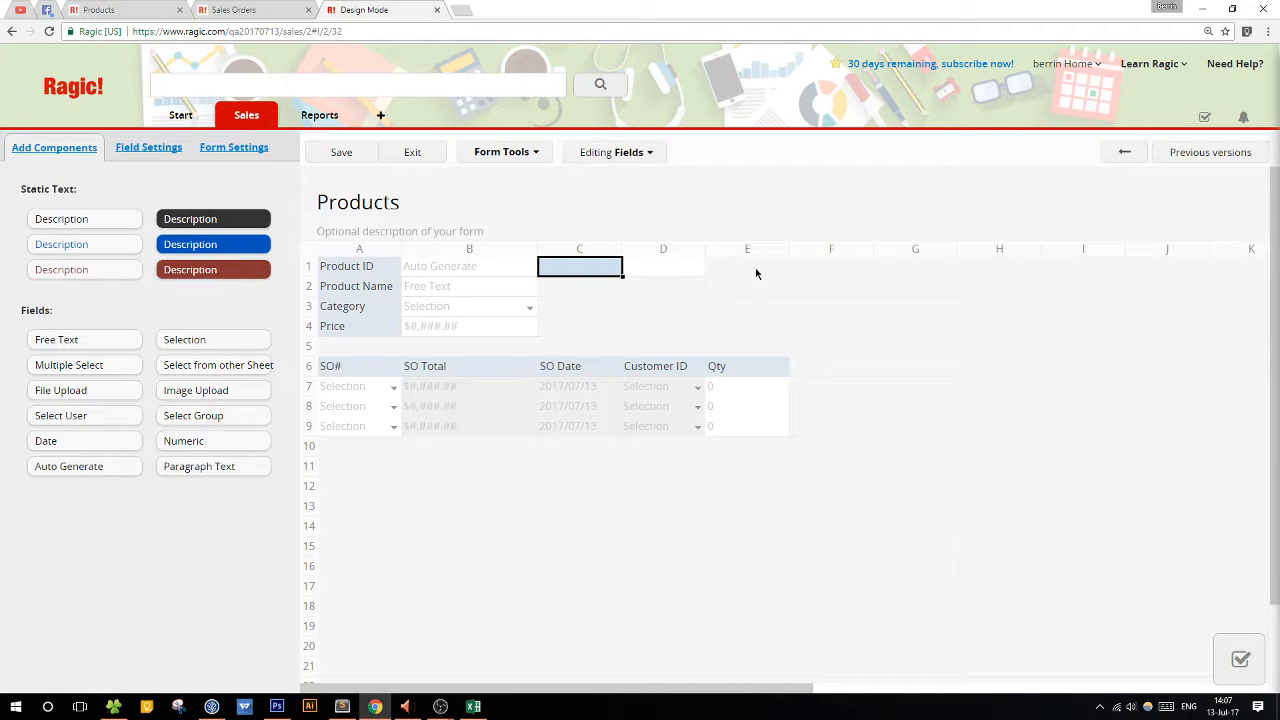
left_click(681, 275)
type("In Stock")
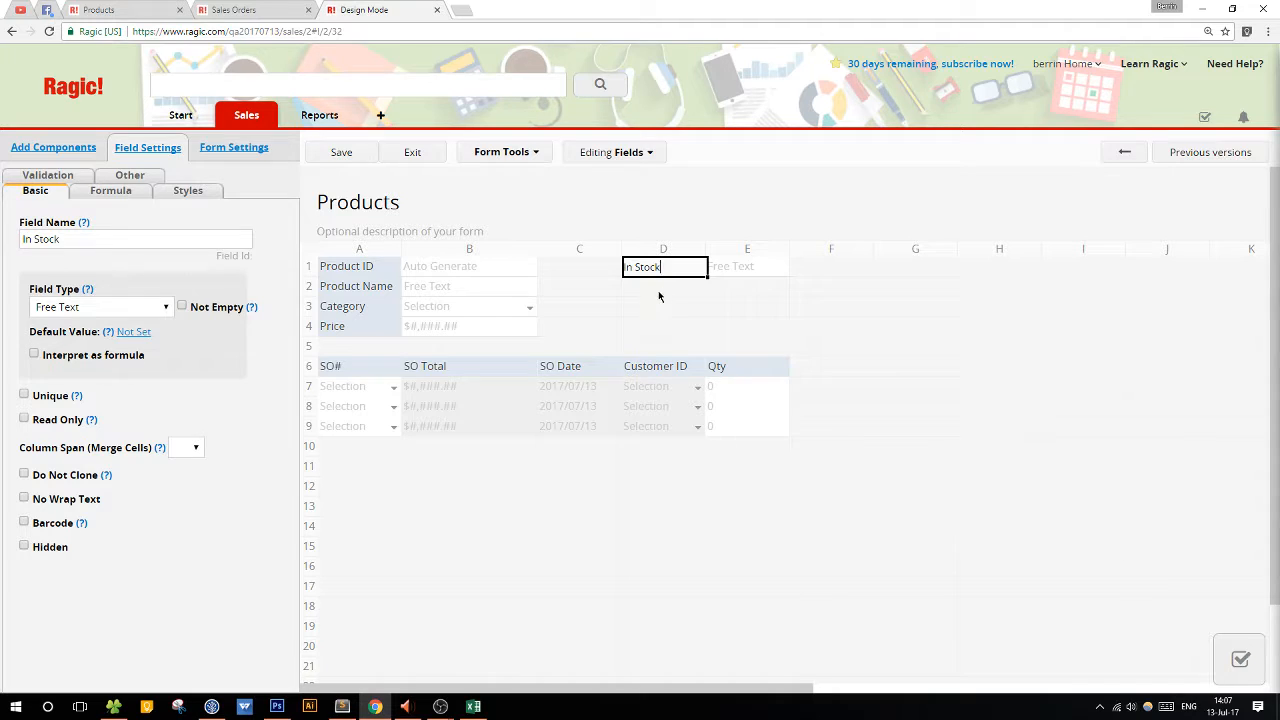
left_click(680, 277)
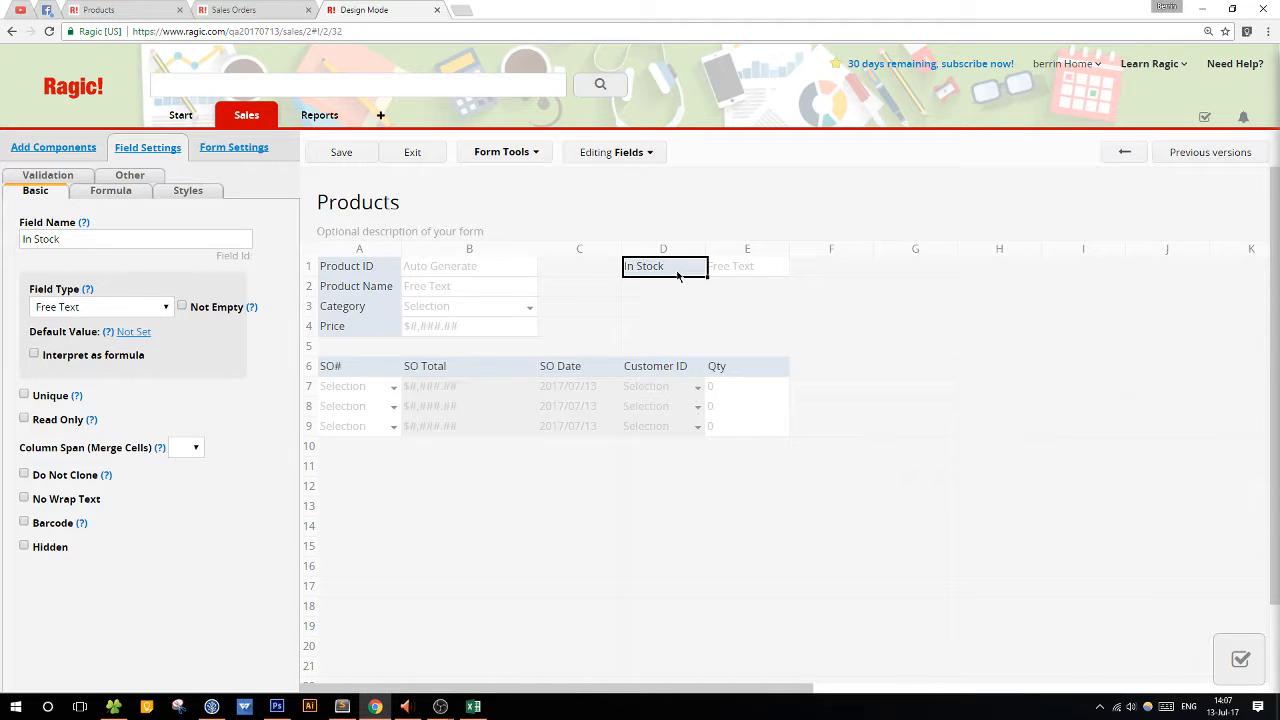
left_click_drag(634, 267, 740, 265)
key("BackSpace")
type("ventory")
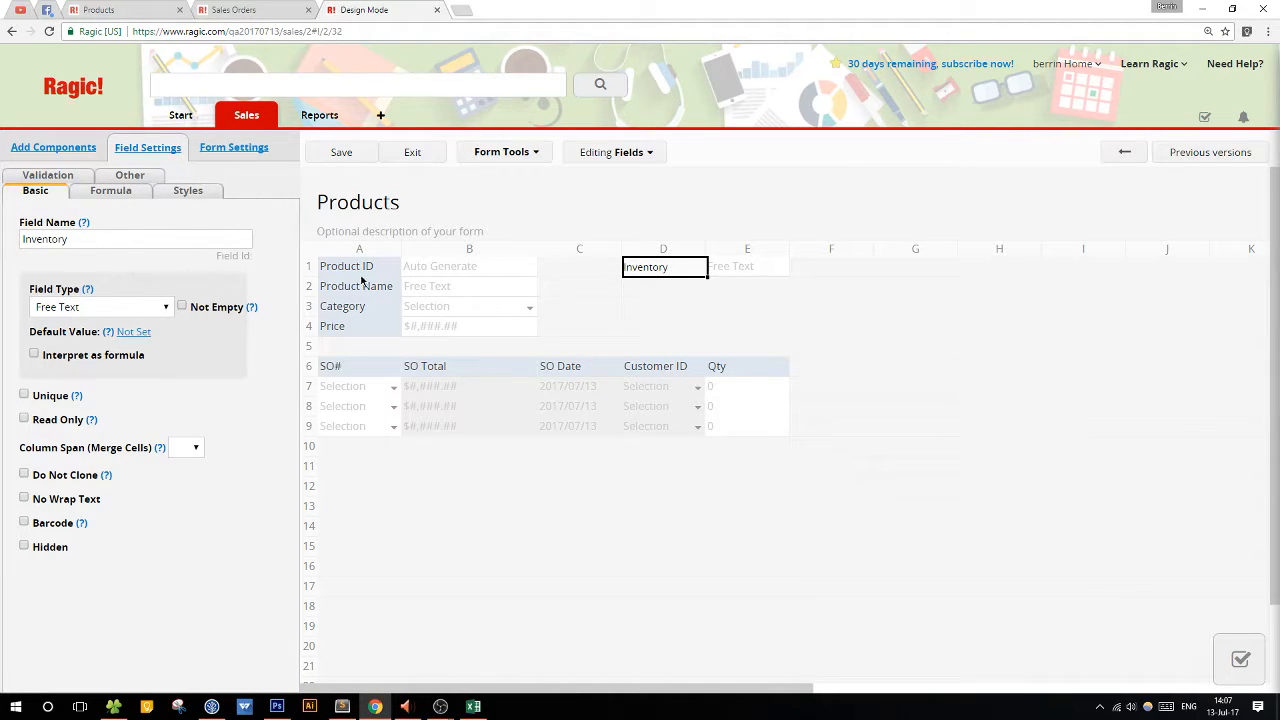
Make the Inventory field Numeric with the 0 format.
left_click(108, 314)
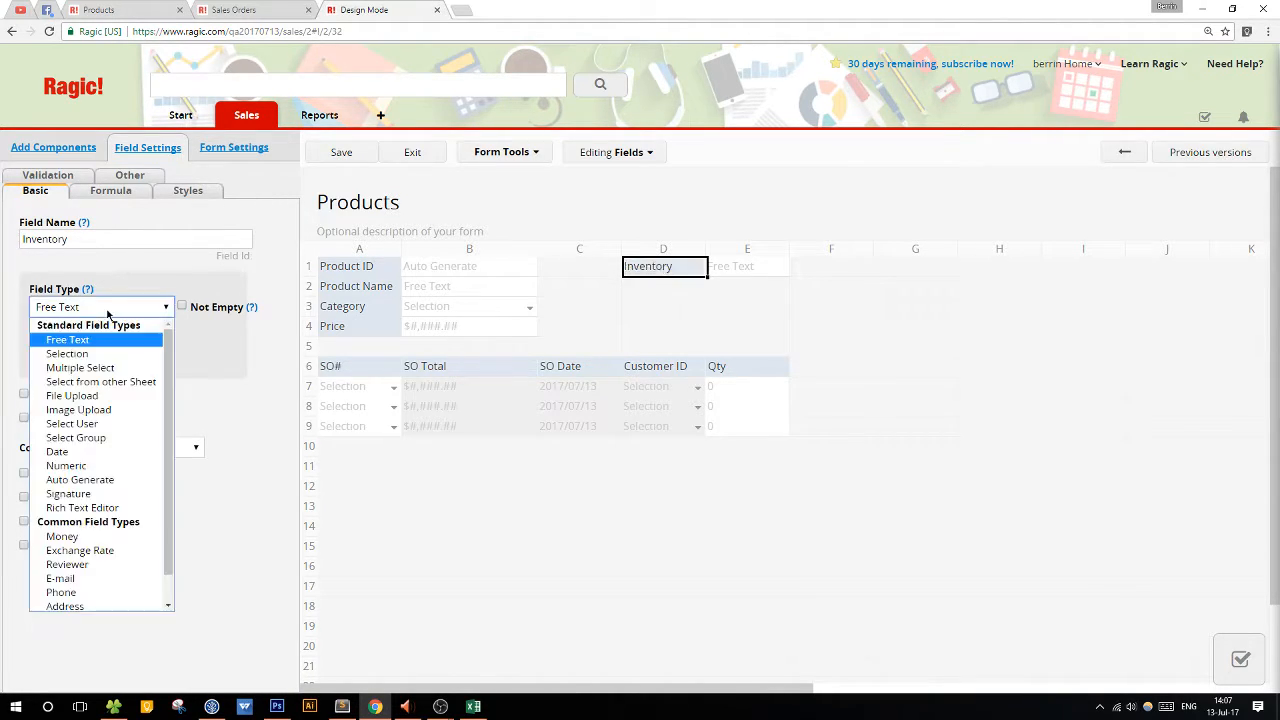
left_click(97, 466)
left_click(103, 479)
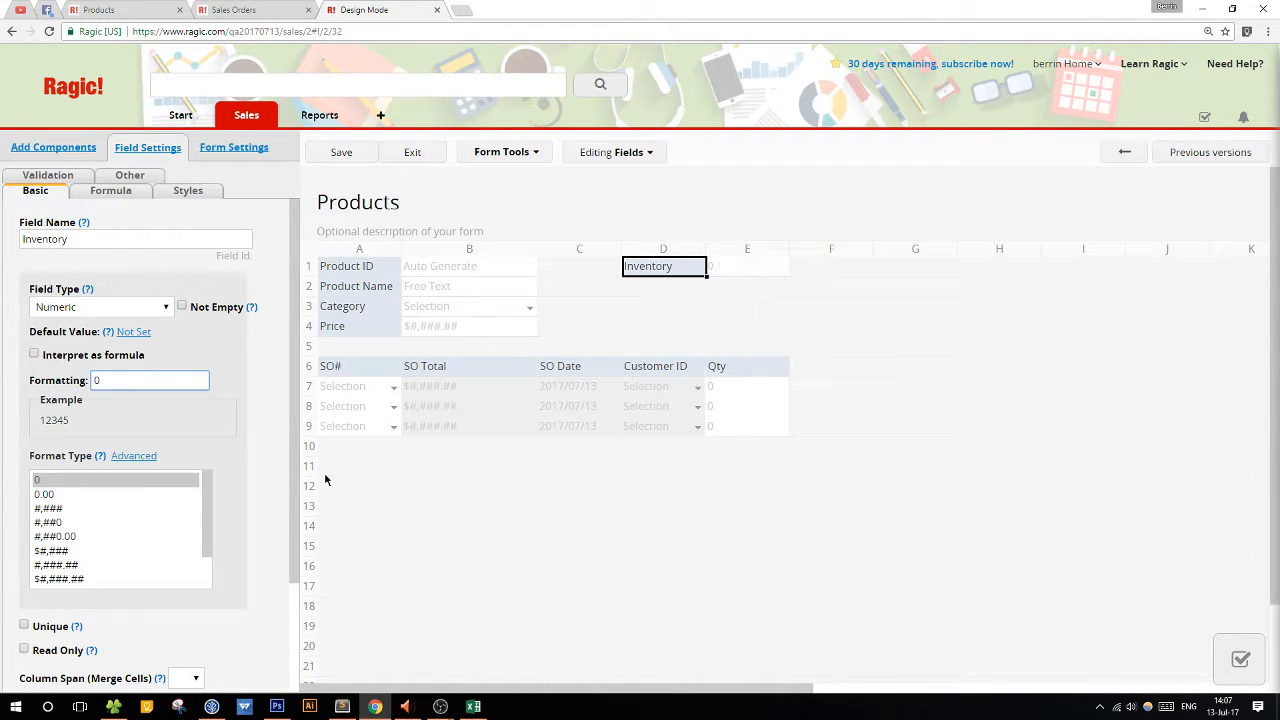
Add a Selection field named In Stock? in cell D2 with the choices Yes and No.
left_click(647, 289)
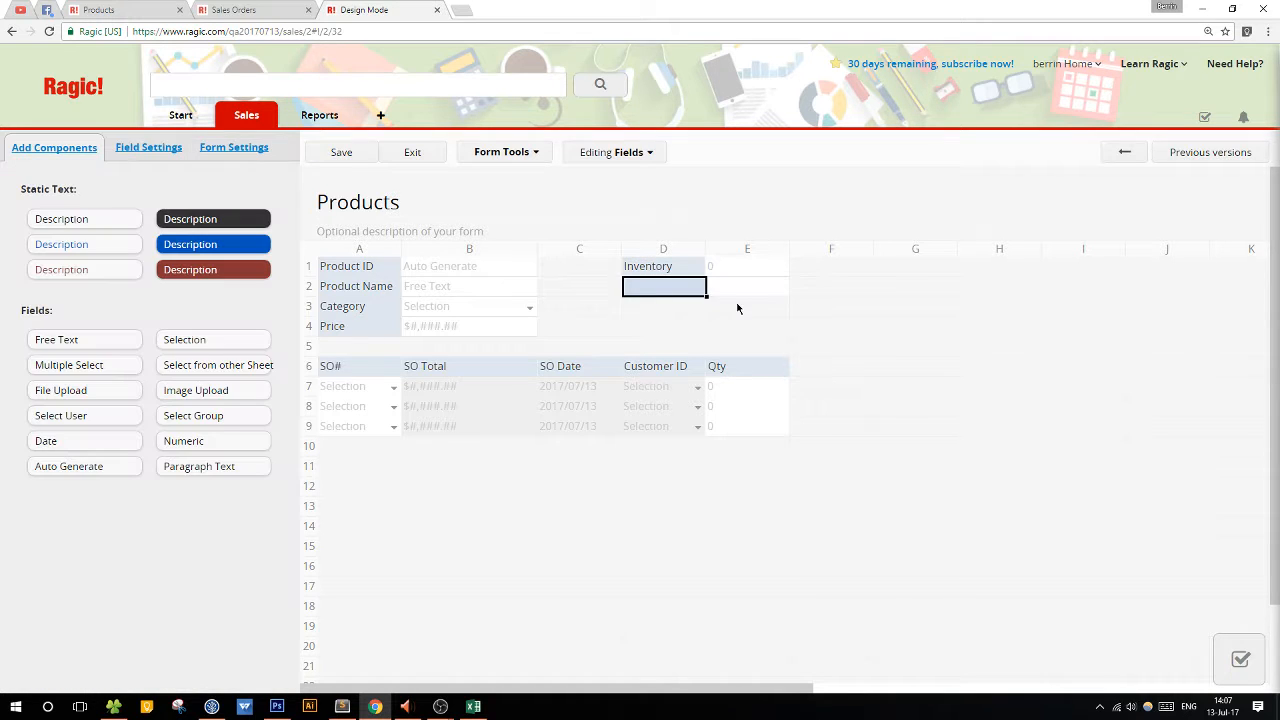
type("In Stock?")
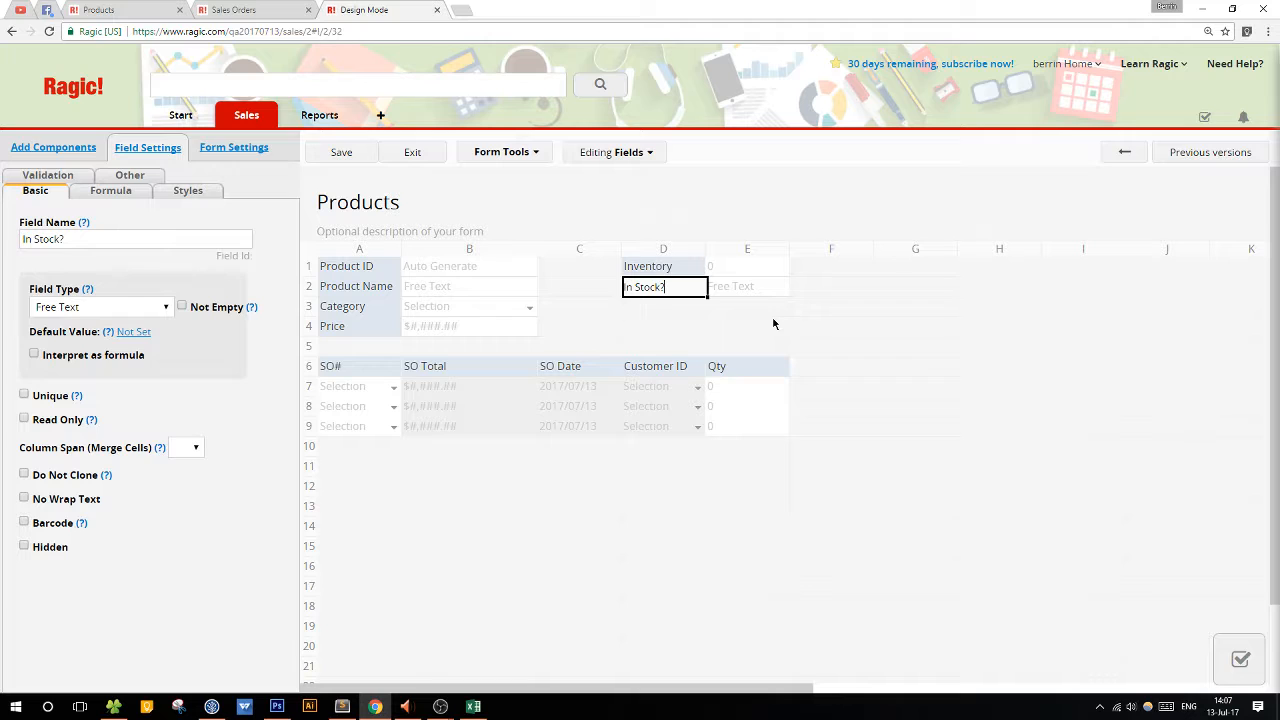
left_click(66, 310)
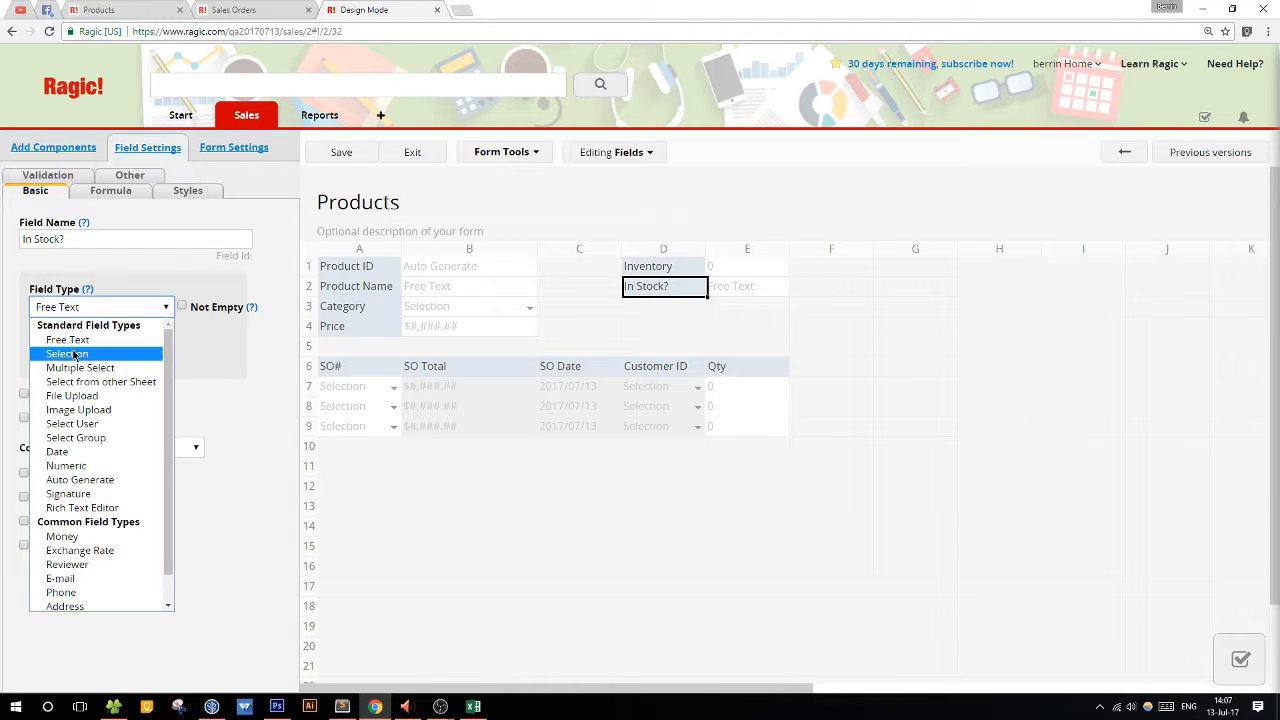
left_click(70, 352)
left_click(64, 392)
type("Yes")
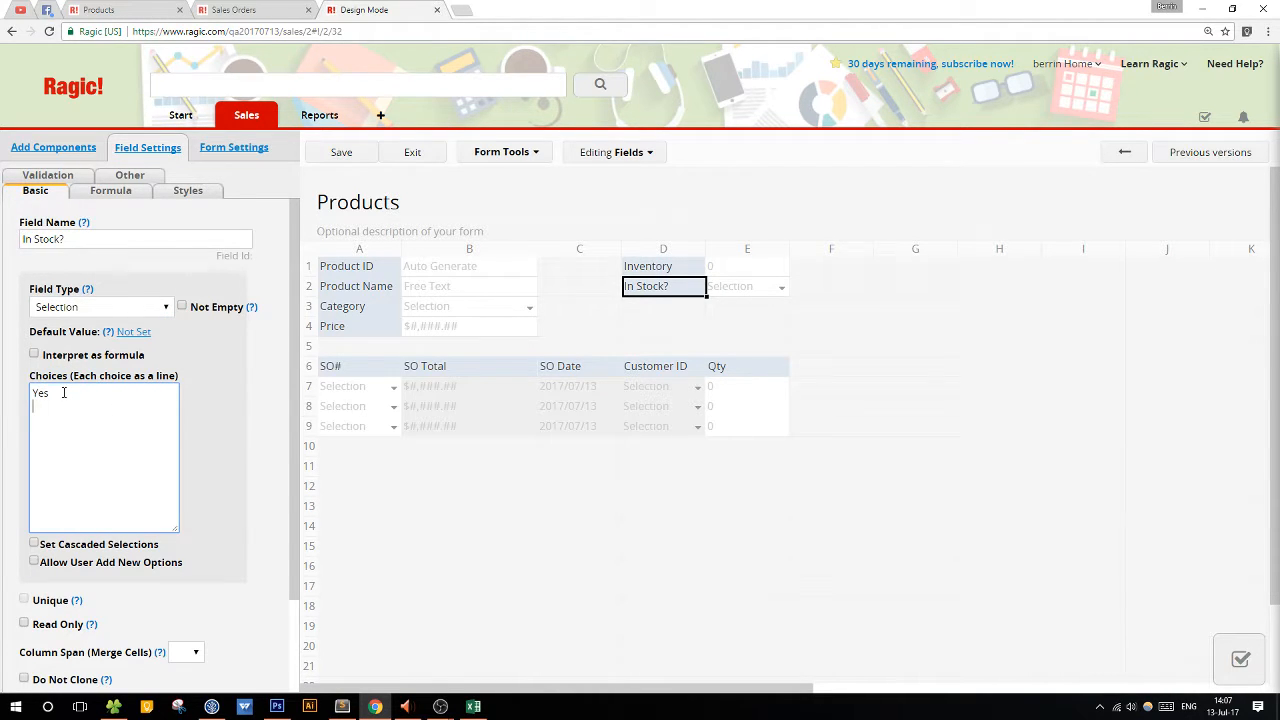
key("Return")
type("No")
Give the In Stock? field the formula IF(D1>0,"In Stock","Out of Stock").
left_click(125, 191)
left_click(96, 236)
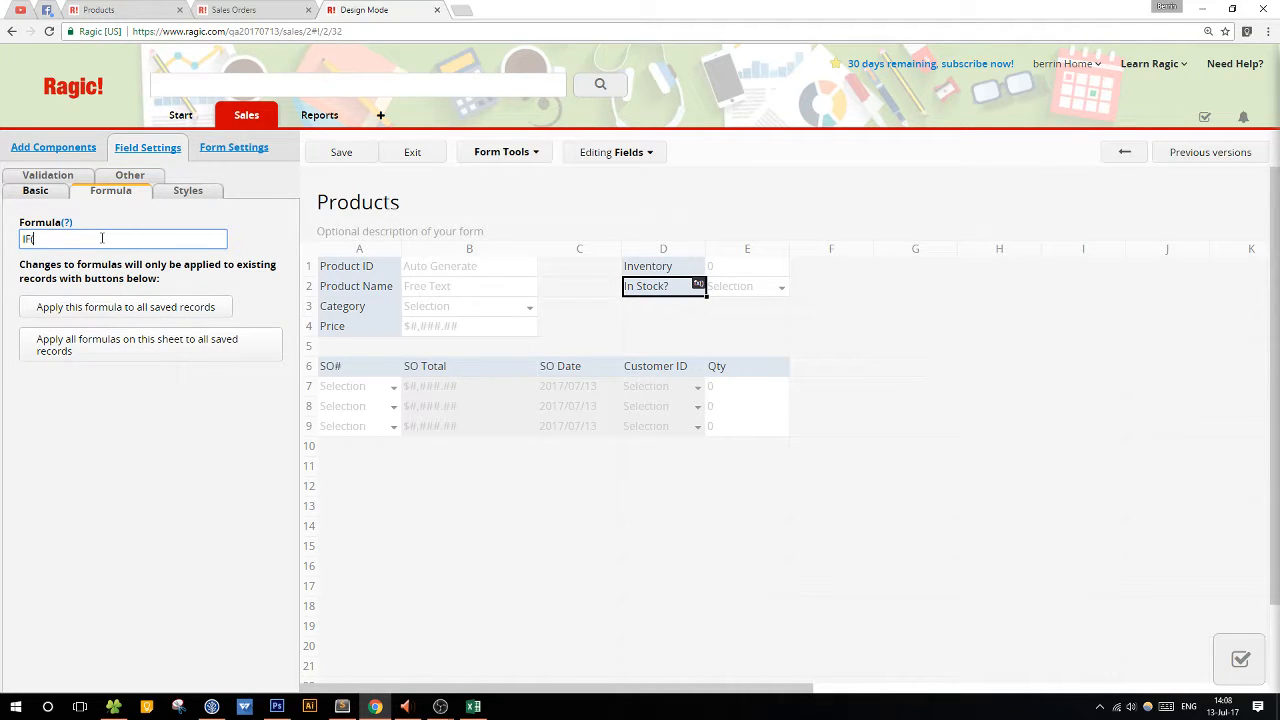
type("(D1>0,\"")
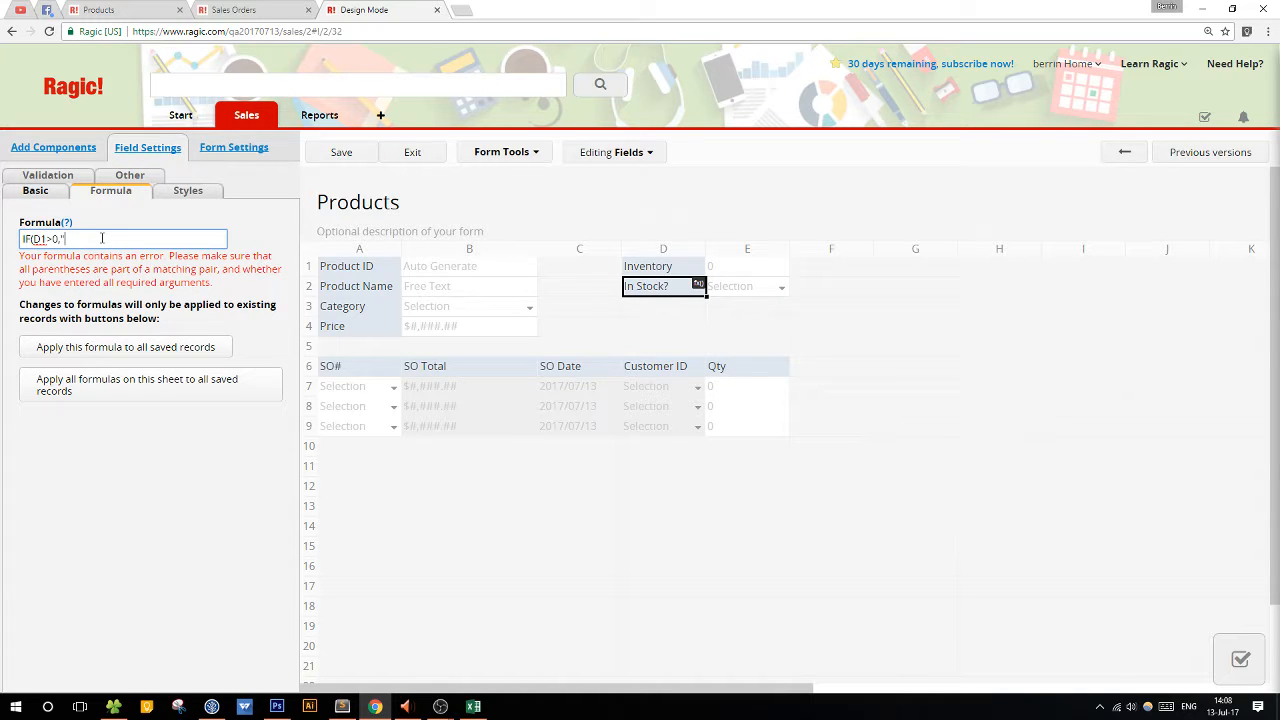
type("In Stock\",\"Out of Stock\")")
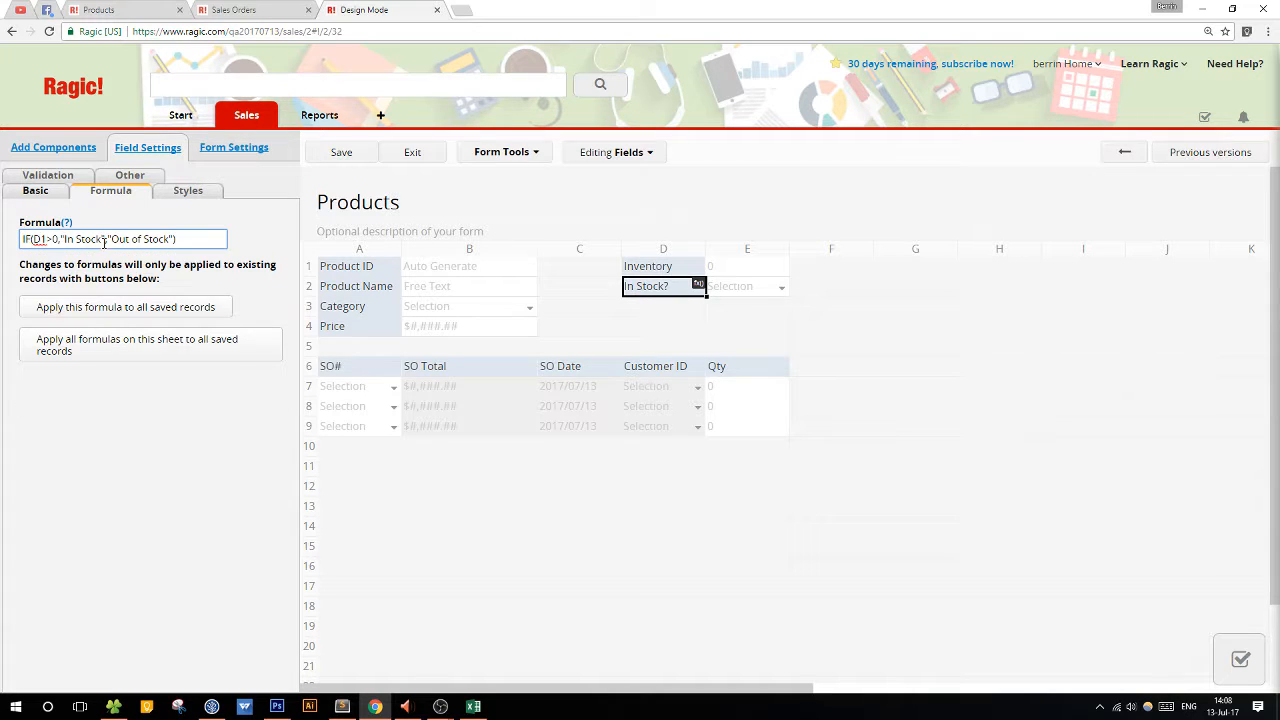
Replace the In Stock? field's choices with In Stock and Out of Stock to match its formula results.
left_click_drag(60, 238, 182, 237)
left_click(35, 190)
left_click_drag(52, 393, 0, 392)
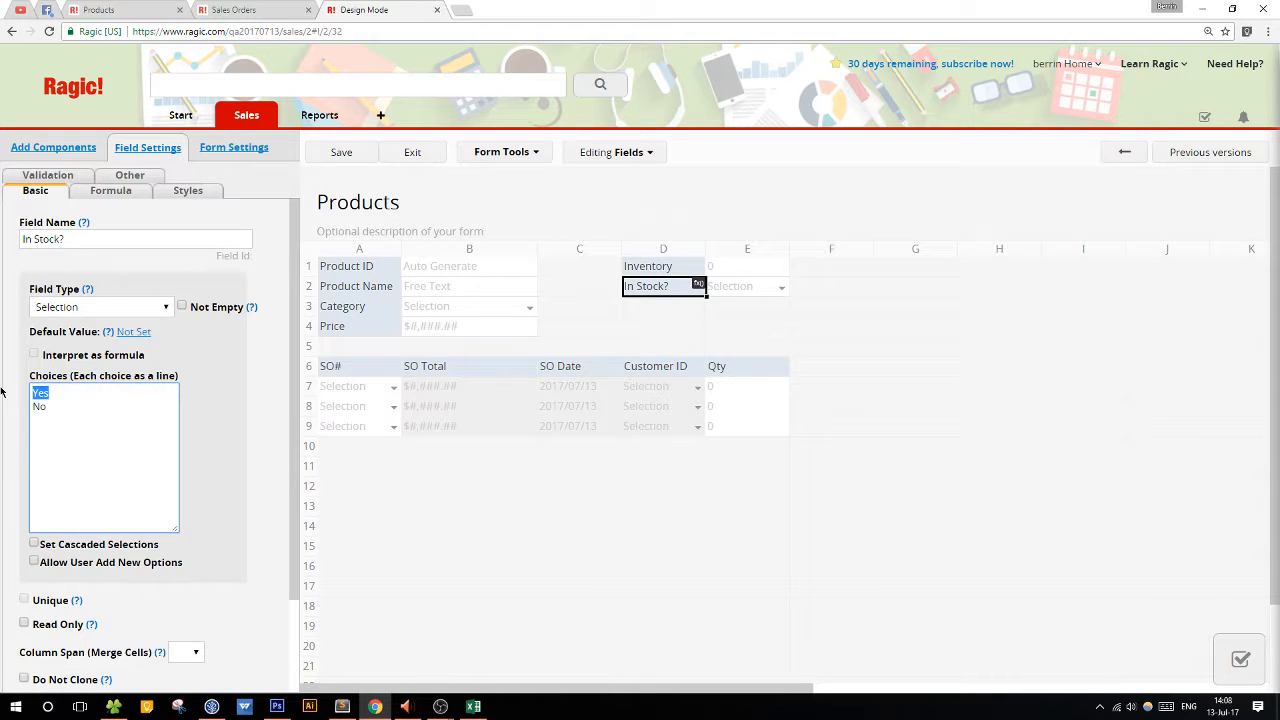
key("BackSpace")
type("In Stock")
key("BackSpace")
key("BackSpace")
type("Out of Stock")
Review the In Stock? formula, then save the Products design and exit design mode.
left_click(100, 194)
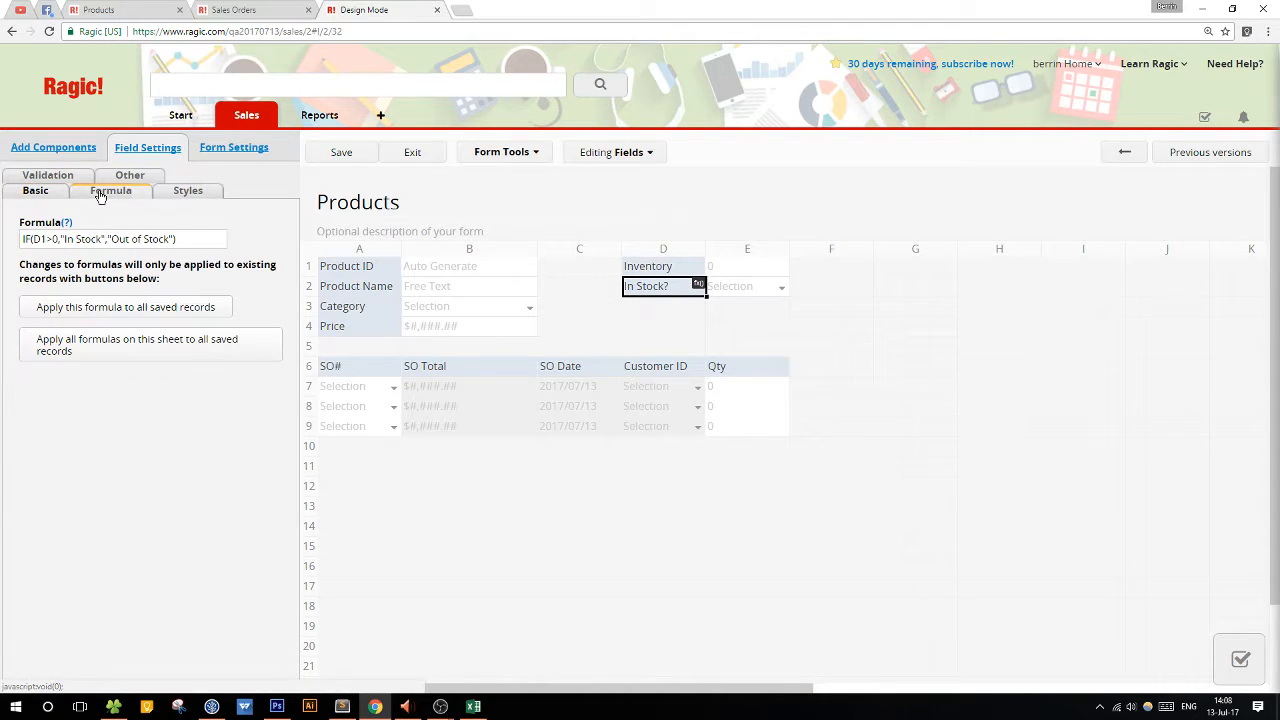
left_click(330, 160)
left_click(410, 156)
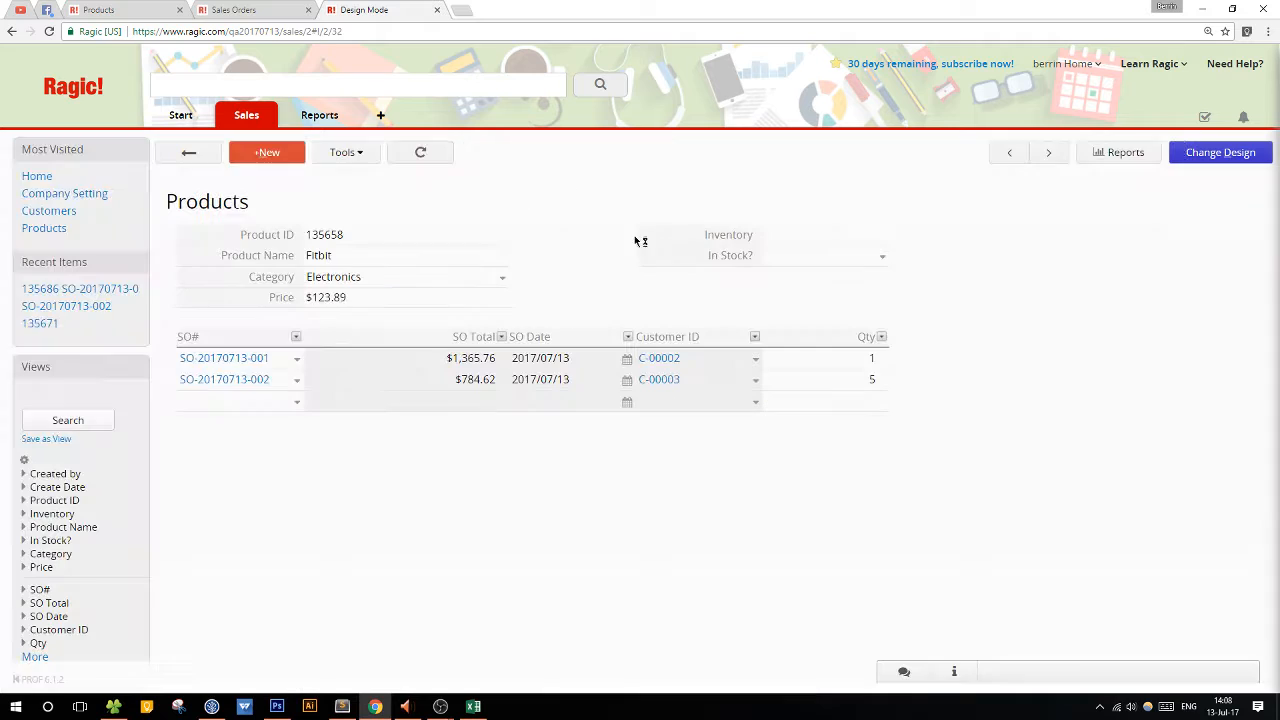
Set the Fitbit product's Inventory to 50, save the entry and return to the product list.
left_click(795, 237)
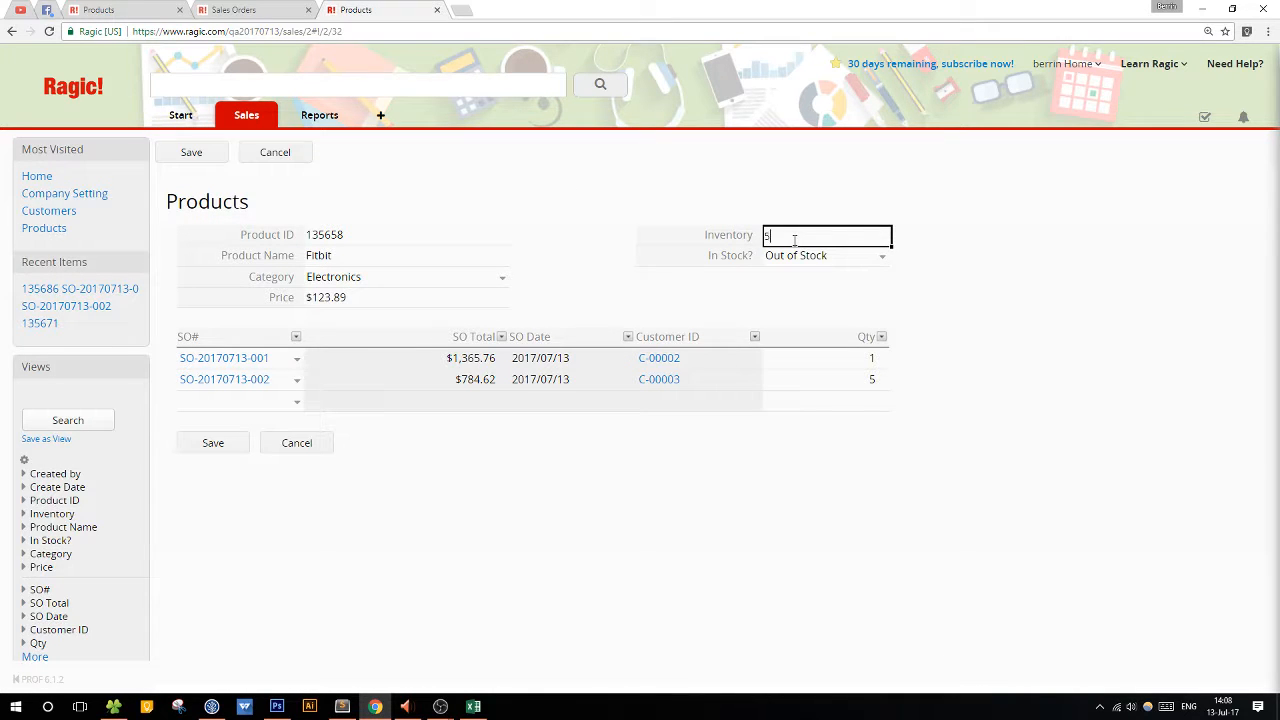
left_click(226, 446)
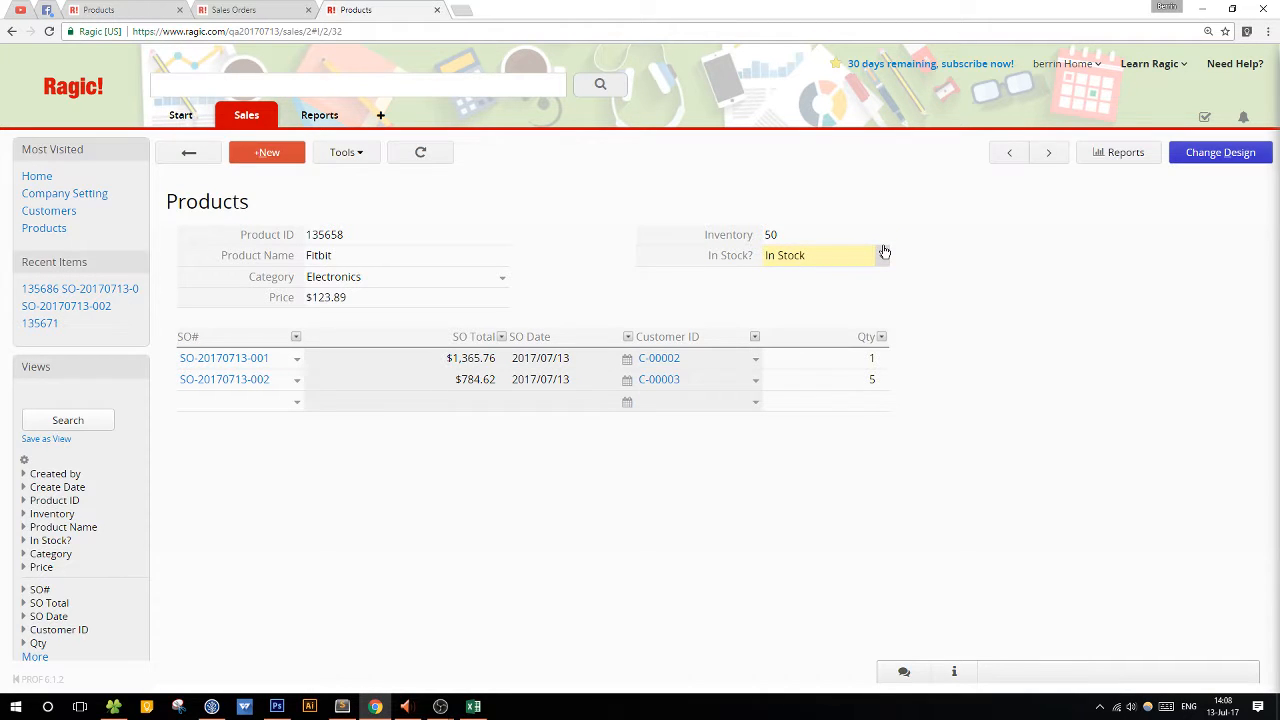
left_click(192, 152)
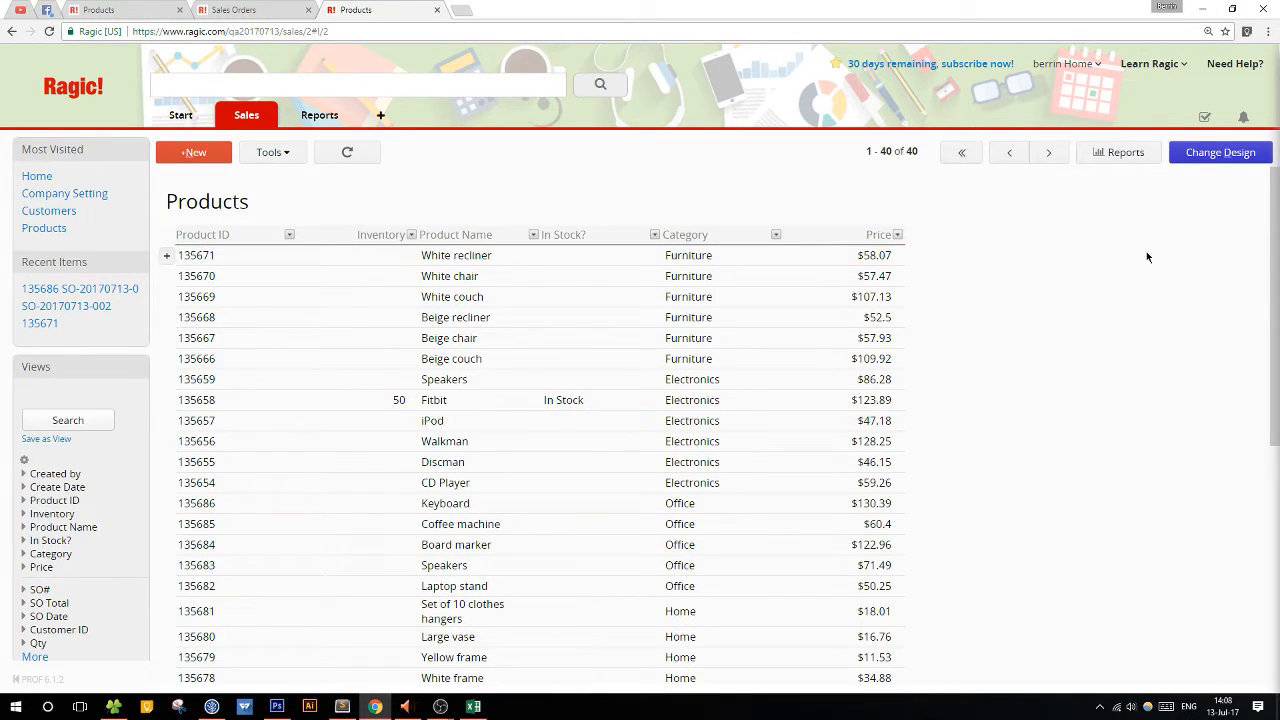
Start editing multiple entries in the Products list and set the White recliner's Inventory to 25.
scroll(1146, 251, "down", 5)
scroll(1117, 268, "up", 5)
left_click(267, 156)
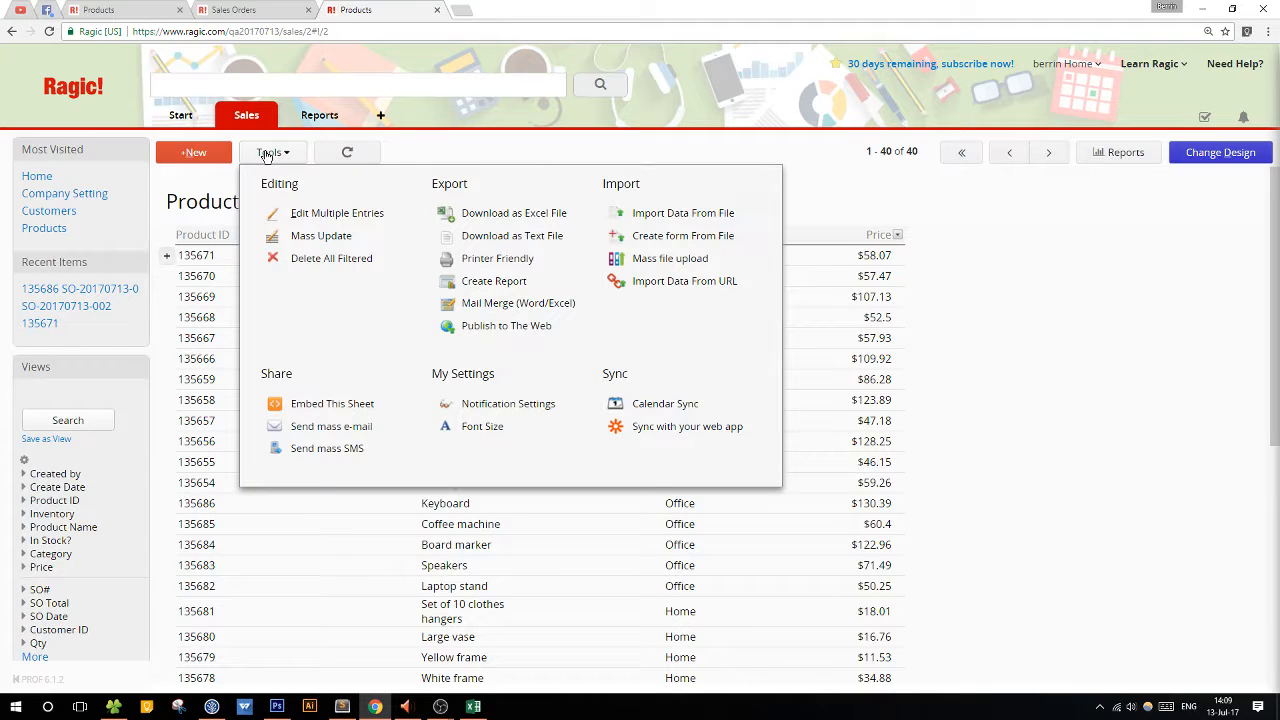
left_click(328, 216)
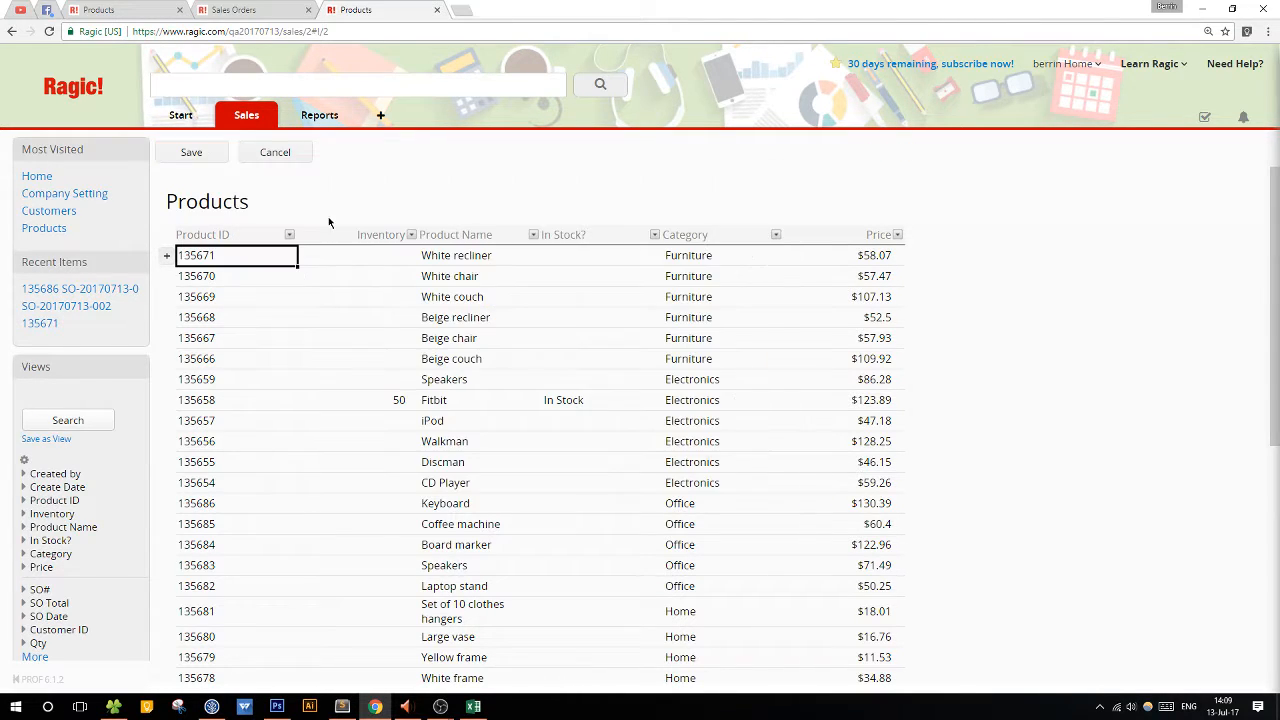
left_click(368, 254)
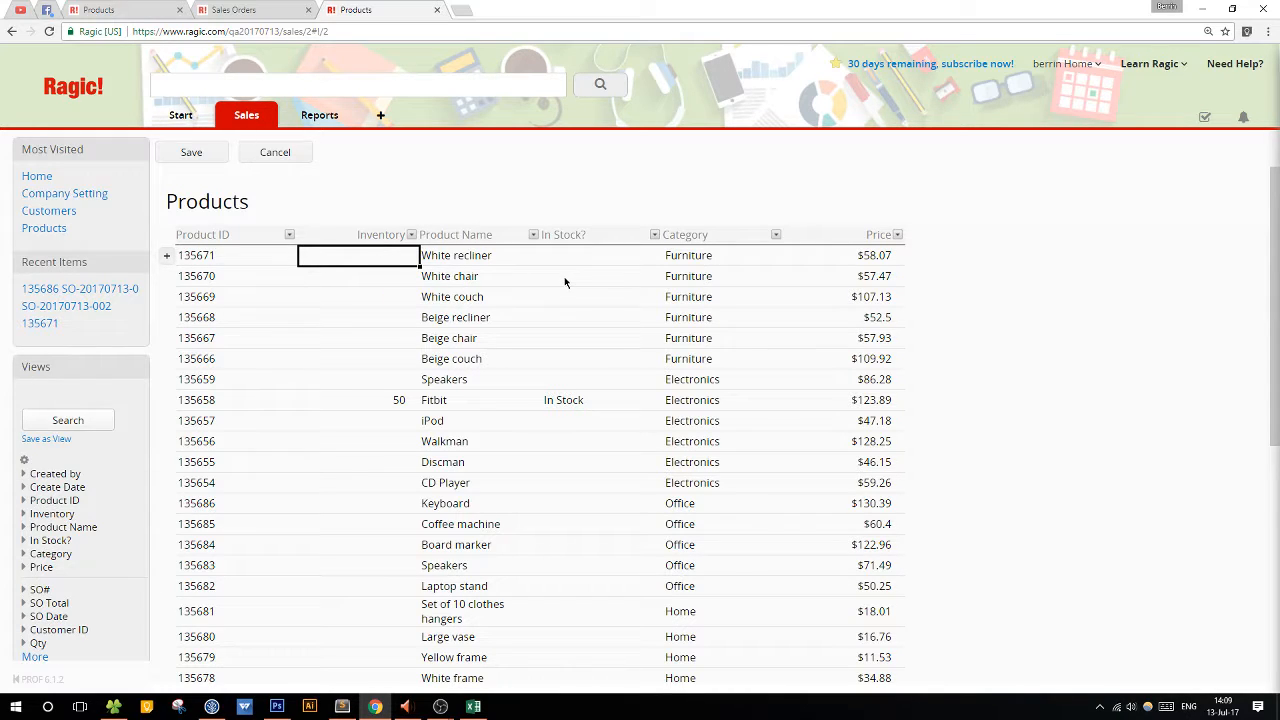
type("25")
key("Tab")
key("Tab")
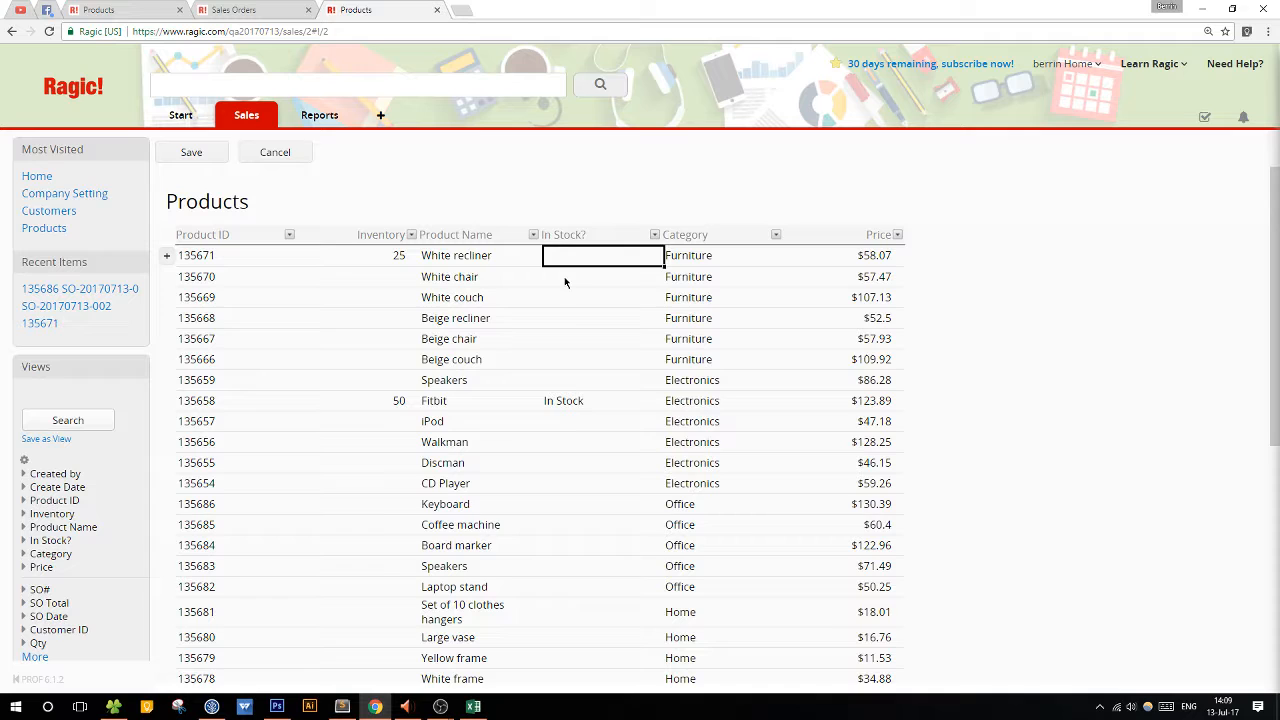
Set Inventory to 25 for the White chair and 65 for the White couch.
left_click(310, 285)
type("25")
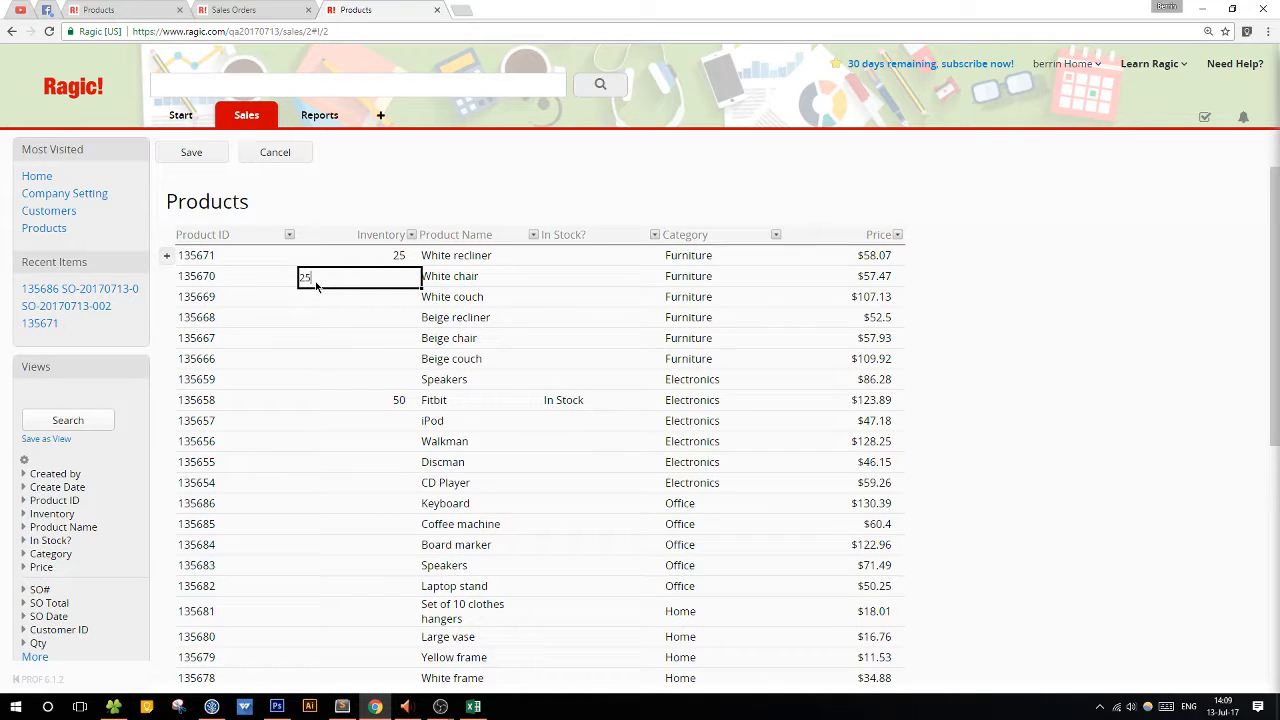
key("Return")
type("65")
key("Return")
Set Inventory to 10 for the Beige recliner, 5 for the Beige chair and 25 for the Beige couch.
key("Tab")
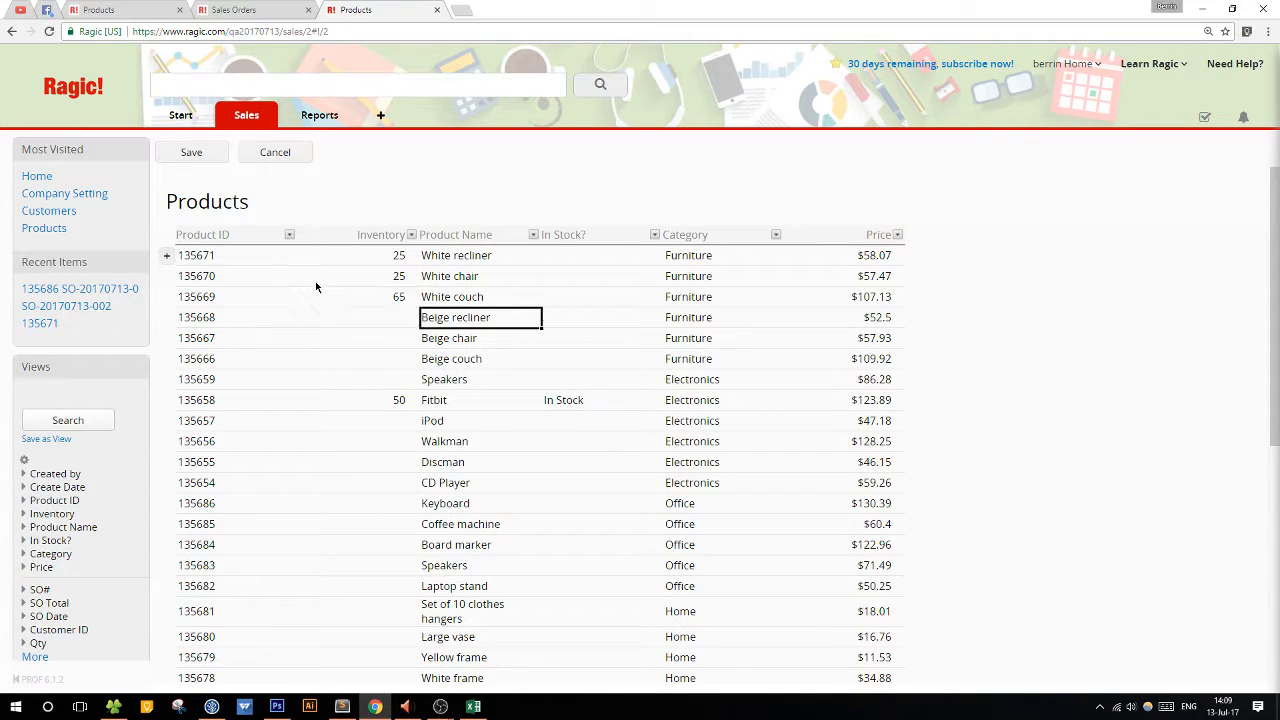
key("Left")
type("10")
key("Return")
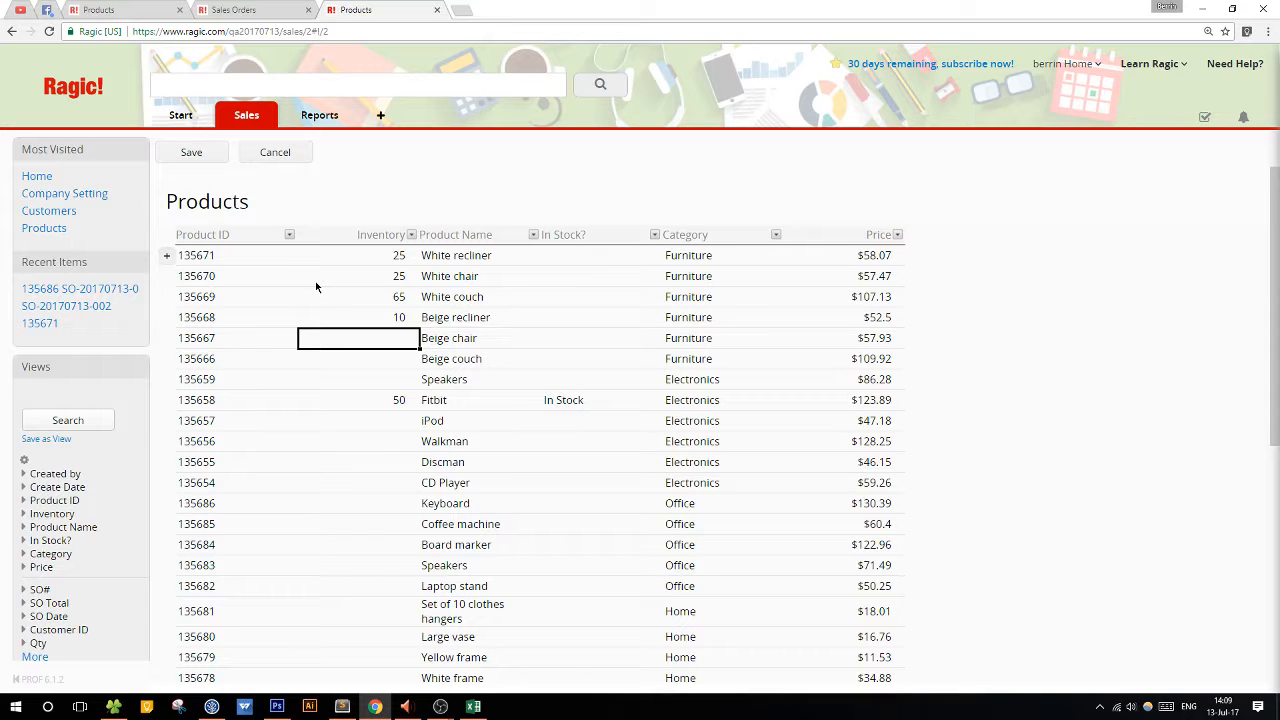
type("5")
key("Return")
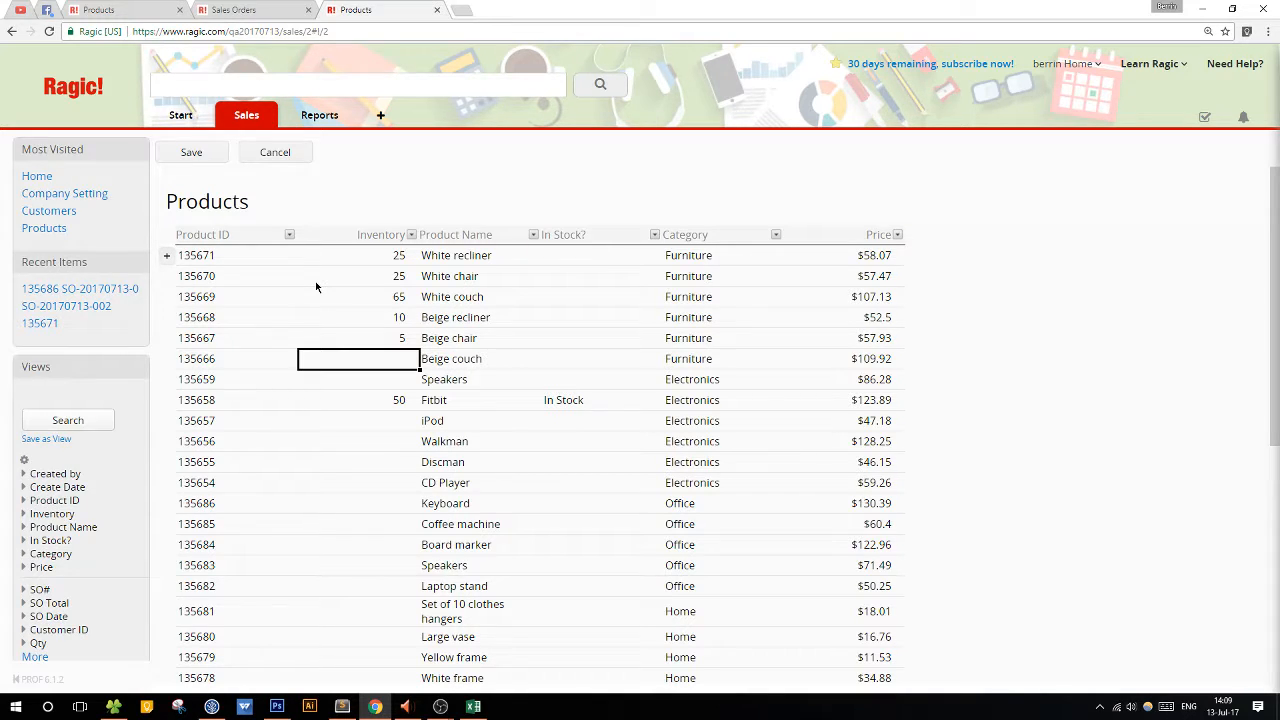
type("25")
key("Tab")
key("Return")
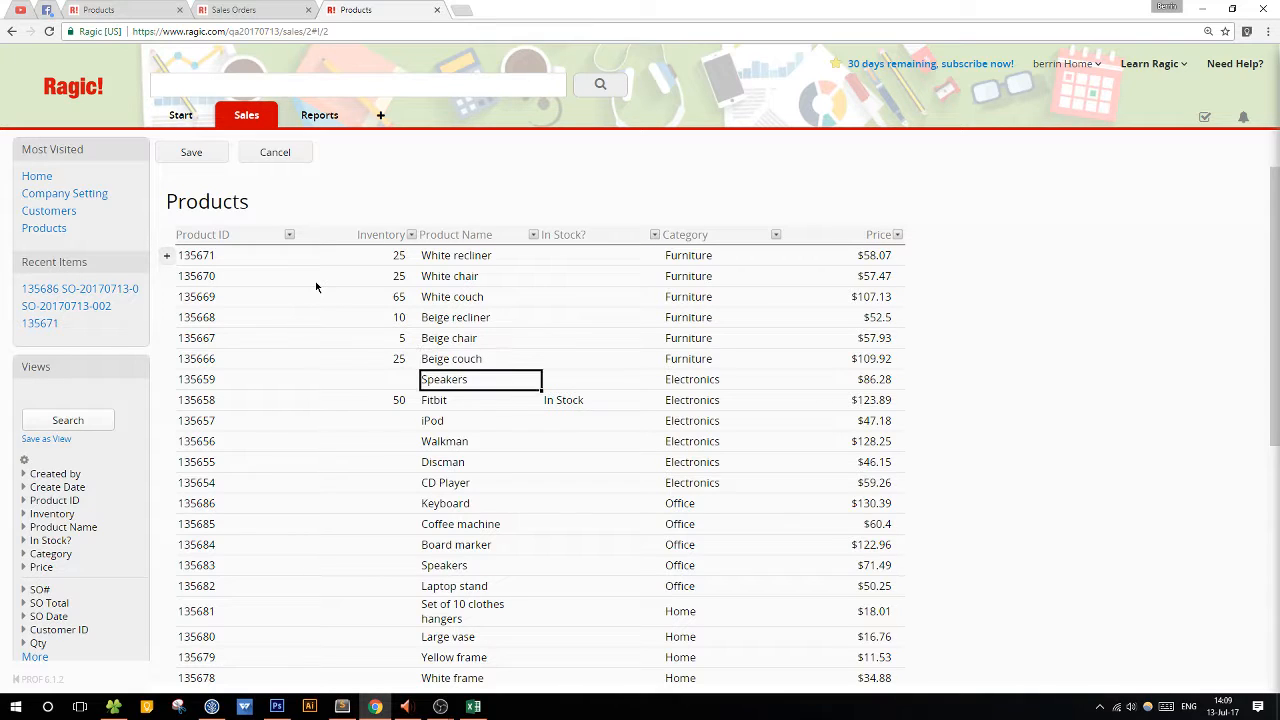
Set Inventory to 0 for the Electronics Speakers and 8 for the iPod, leaving the Fitbit as is.
key("Left")
type("0")
key("Return")
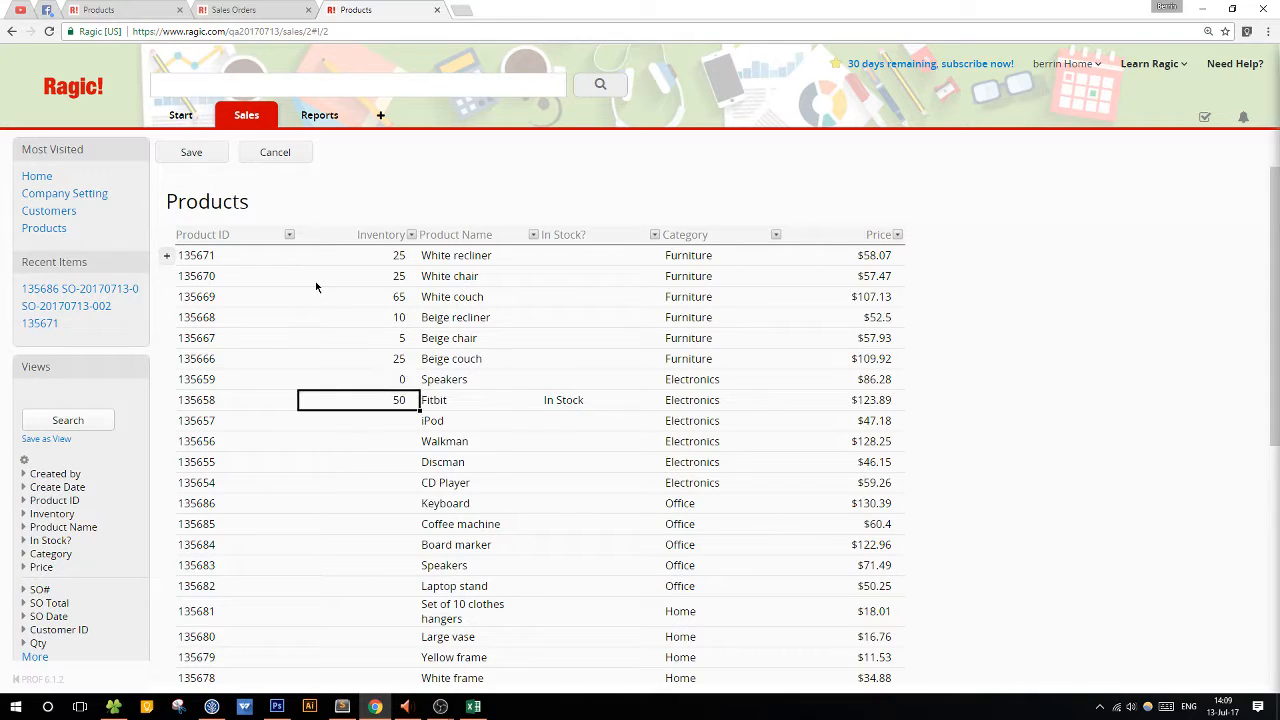
key("Return")
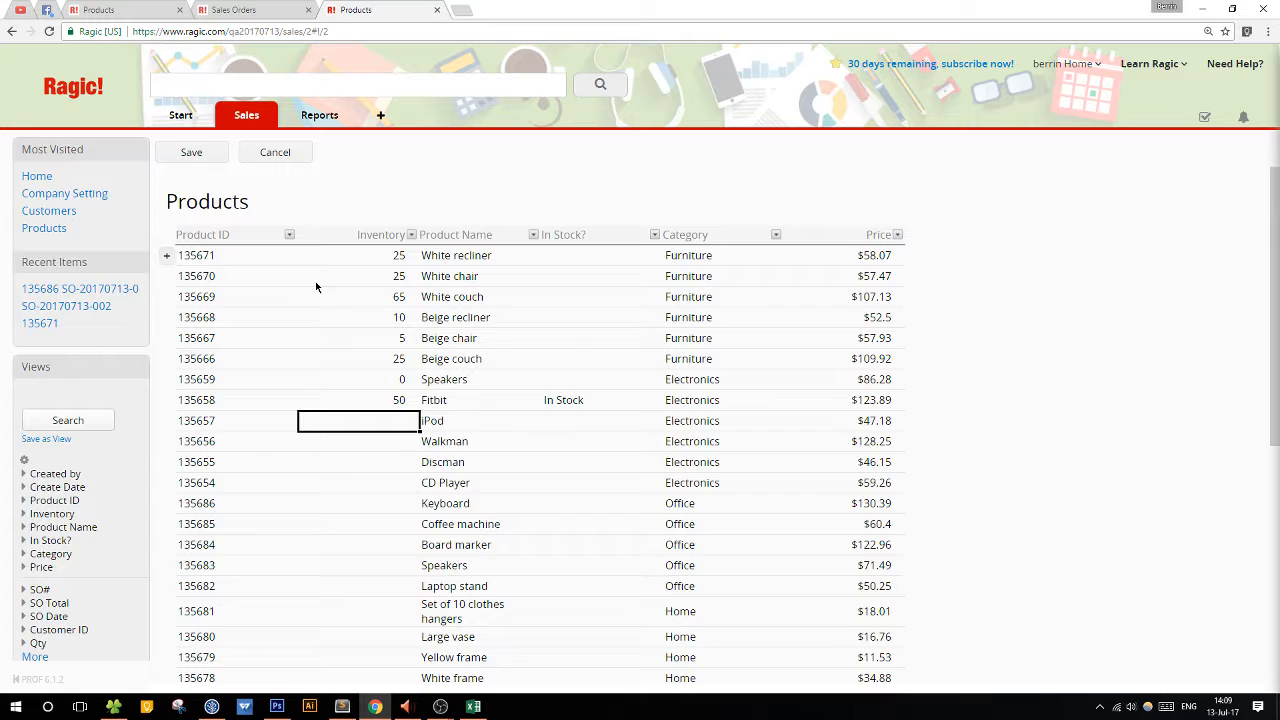
type("8")
key("Return")
Set Inventory to 10 for the Walkman, 0 for the Discman and 12 for the CD Player.
scroll(375, 445, "down", 2)
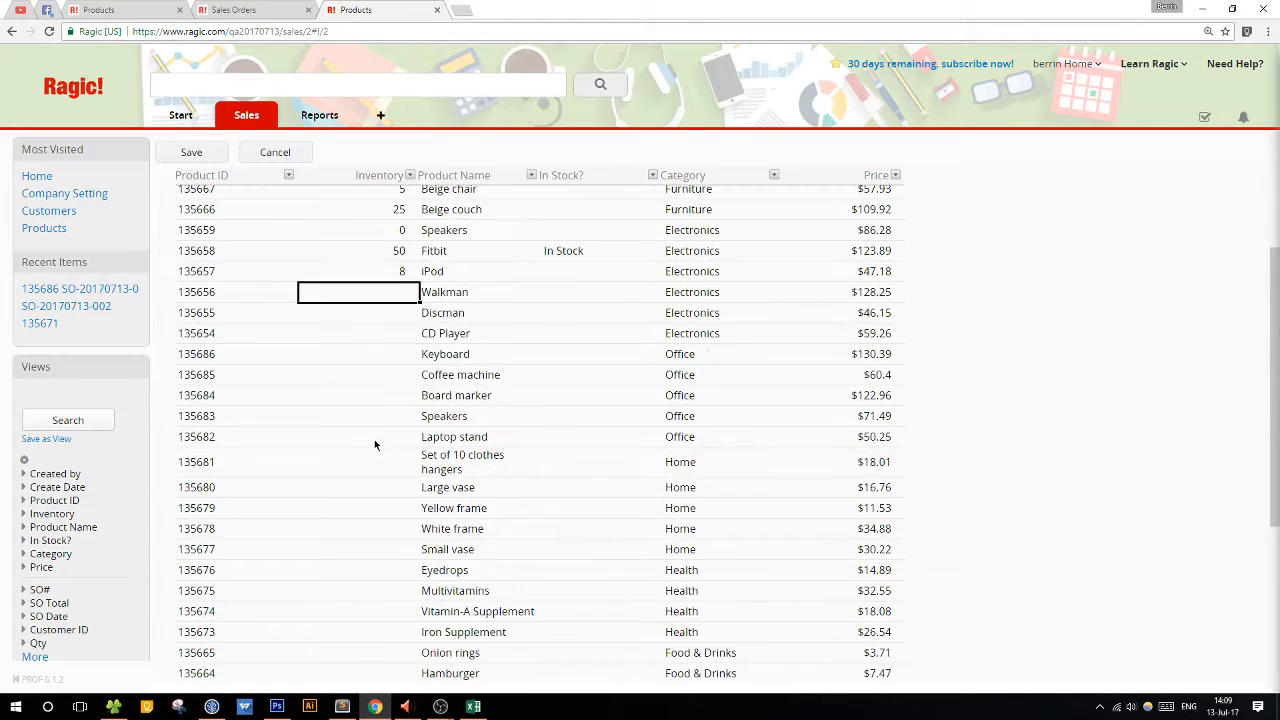
type("10")
key("Return")
type("0")
key("Return")
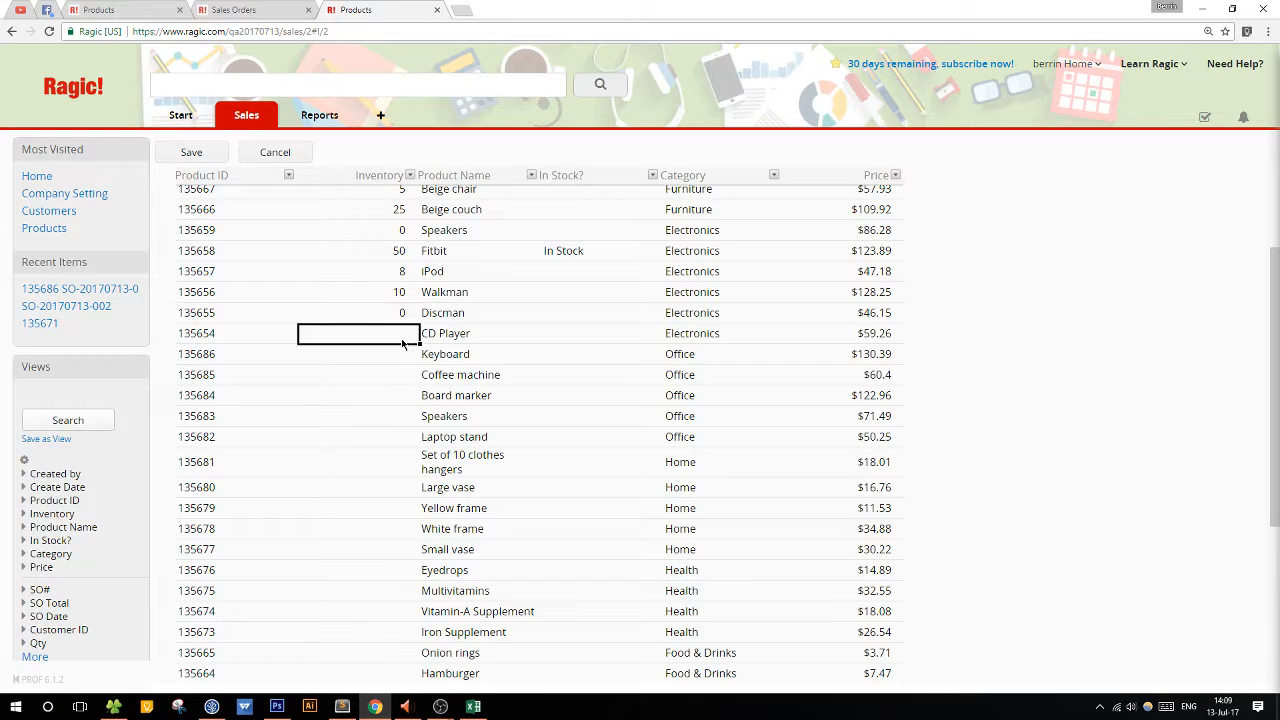
type("12")
key("Return")
Set Inventory to 14 for the Keyboard, 15 for the Coffee machine, 25 for the Board marker and 30 for the Office Speakers.
type("14")
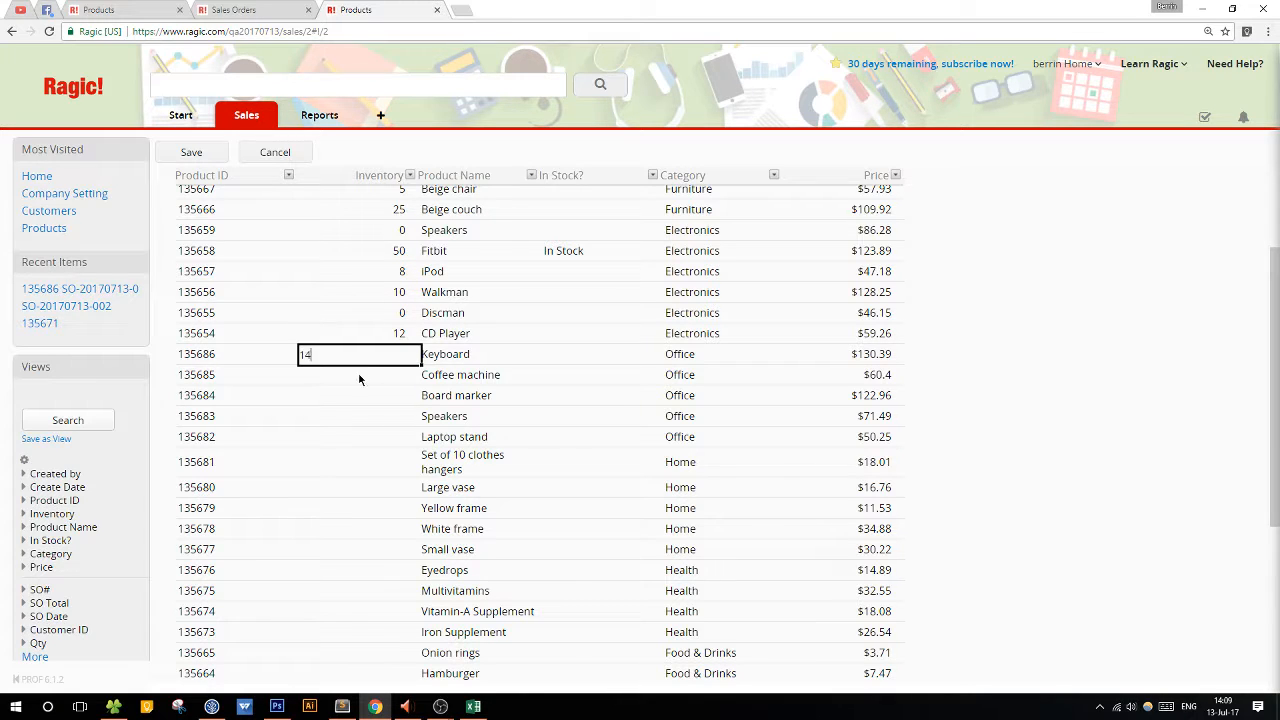
key("Return")
type("15")
key("Return")
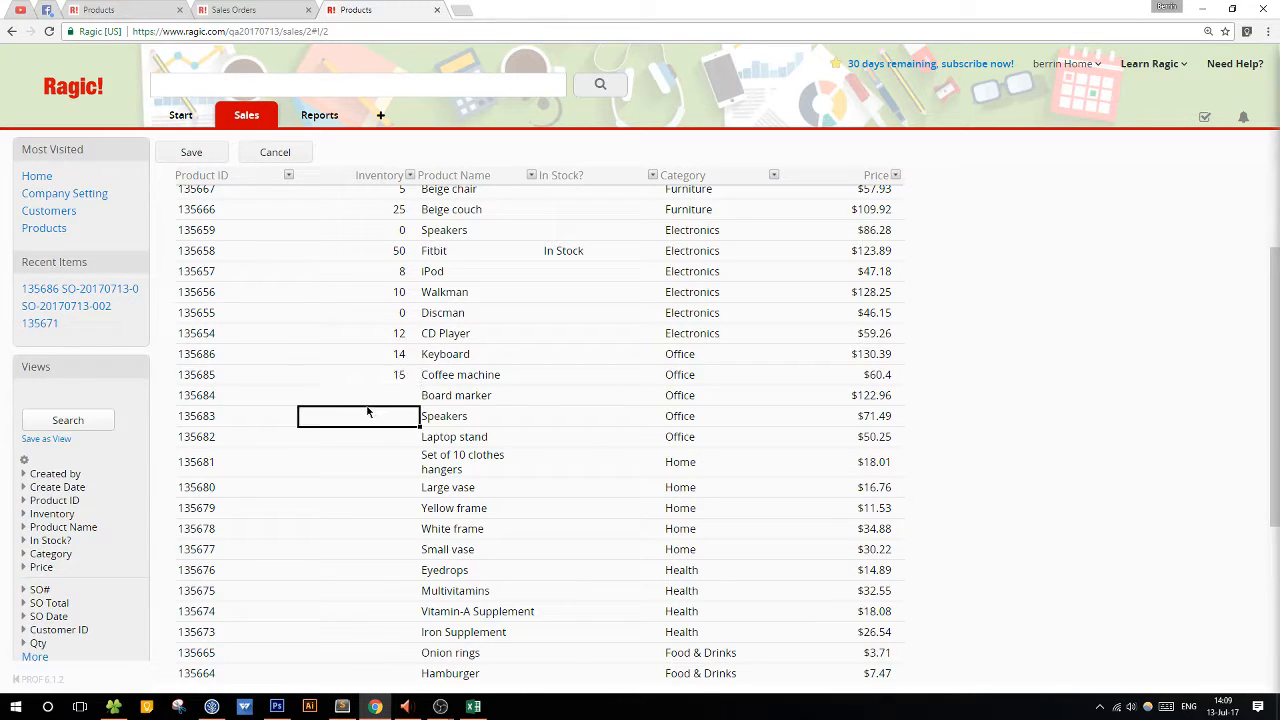
type("25")
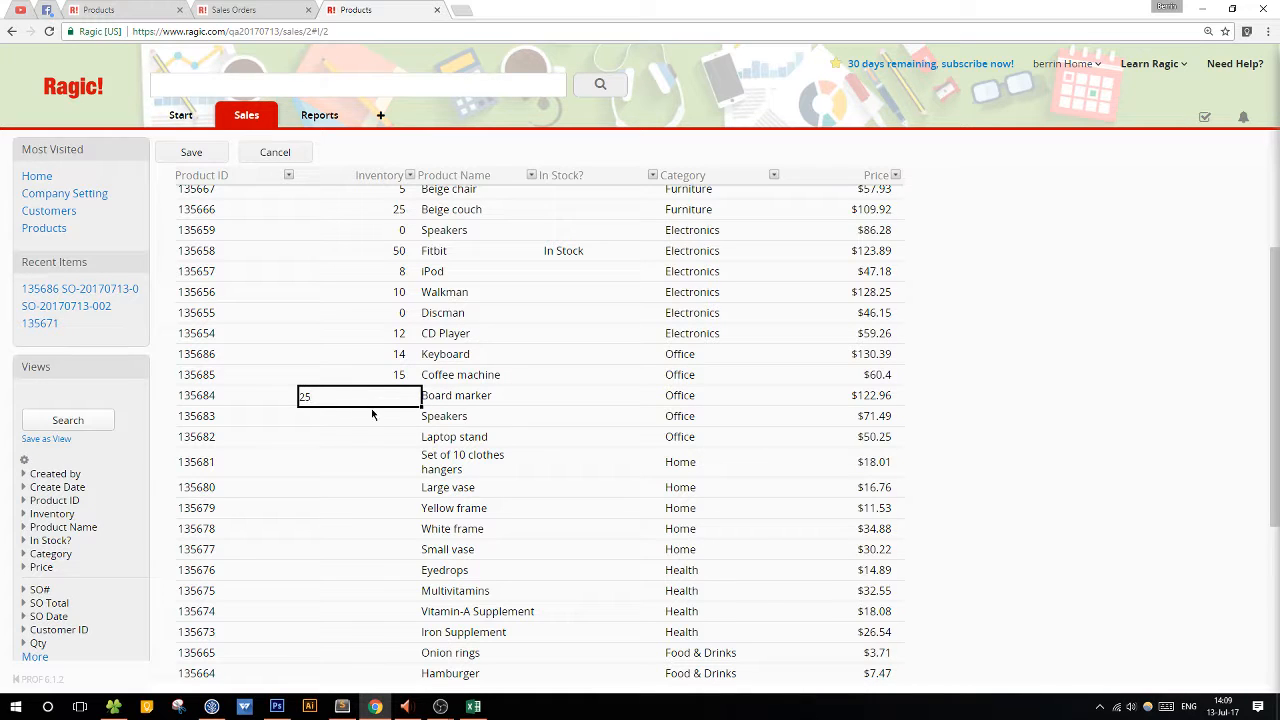
key("Return")
type("30")
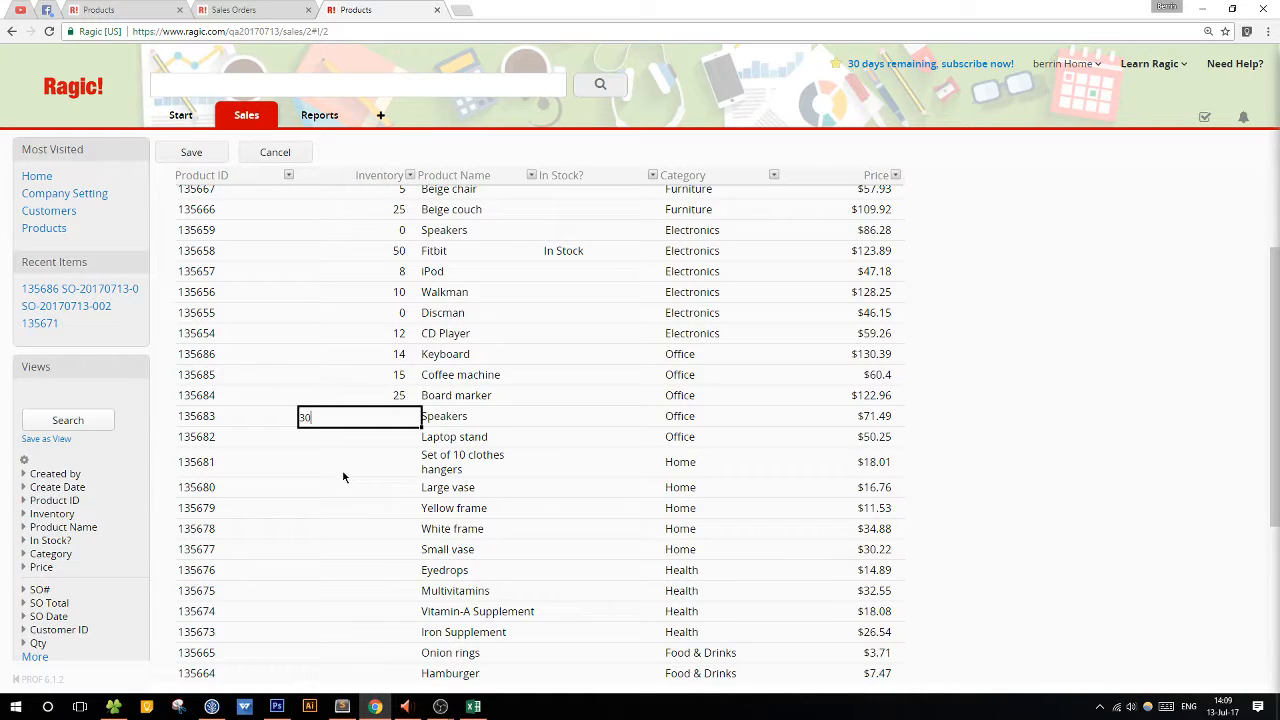
key("Return")
Set Inventory to 65 for the Laptop stand and 45 for the Set of 10 clothes hangers.
scroll(363, 470, "down", 2)
scroll(363, 470, "up", 3)
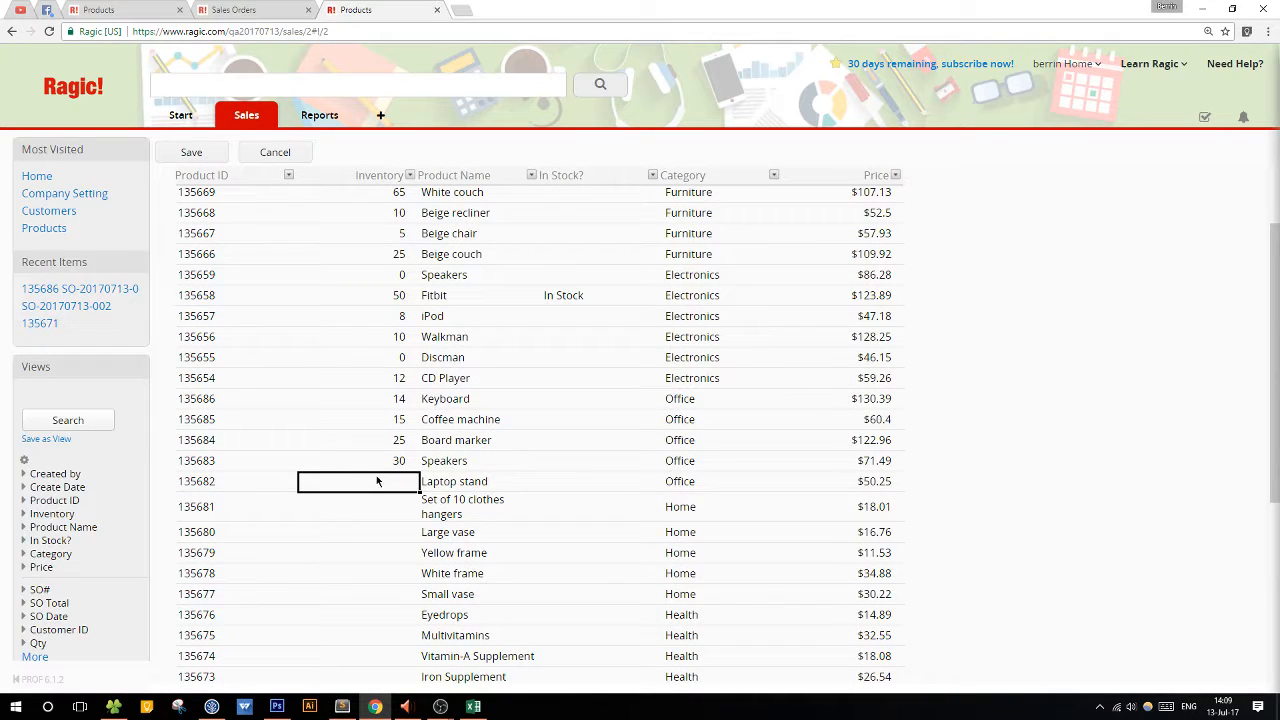
type("65")
left_click(355, 508)
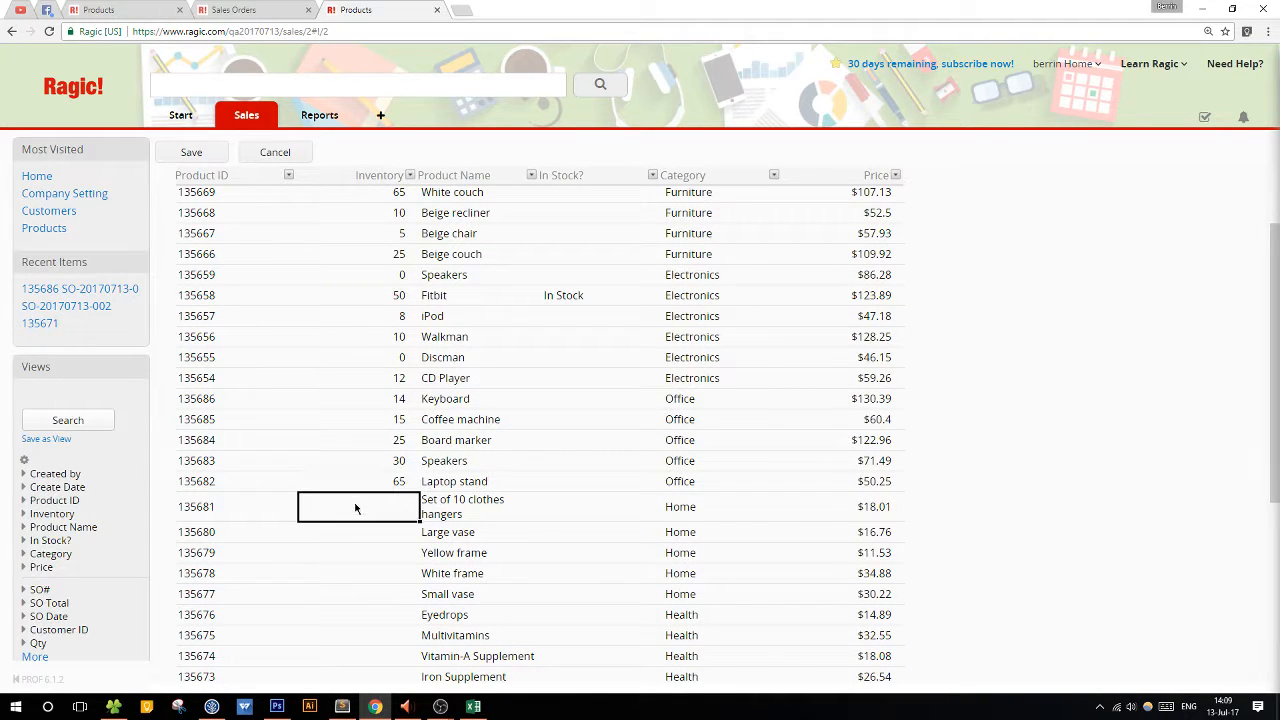
type("45")
scroll(360, 507, "down", 1)
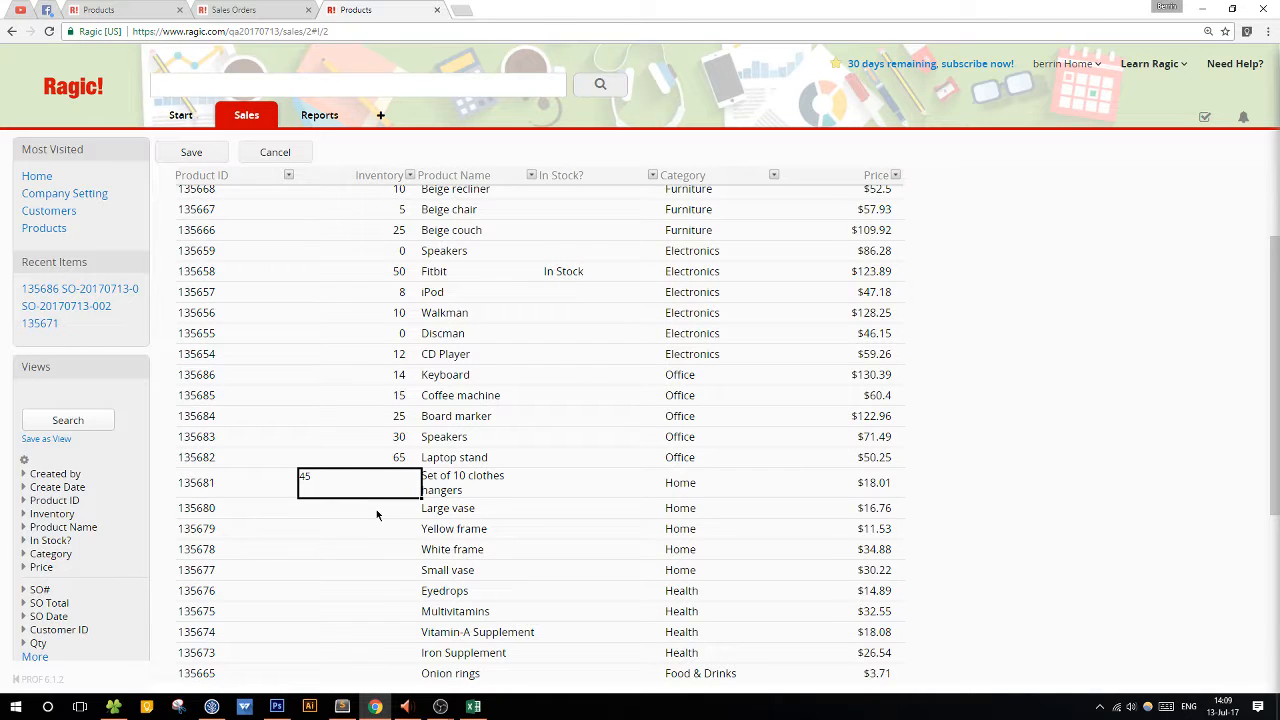
Set Inventory to 100 for each of the Large vase, Yellow frame and White frame.
left_click(377, 514)
scroll(371, 508, "down", 3)
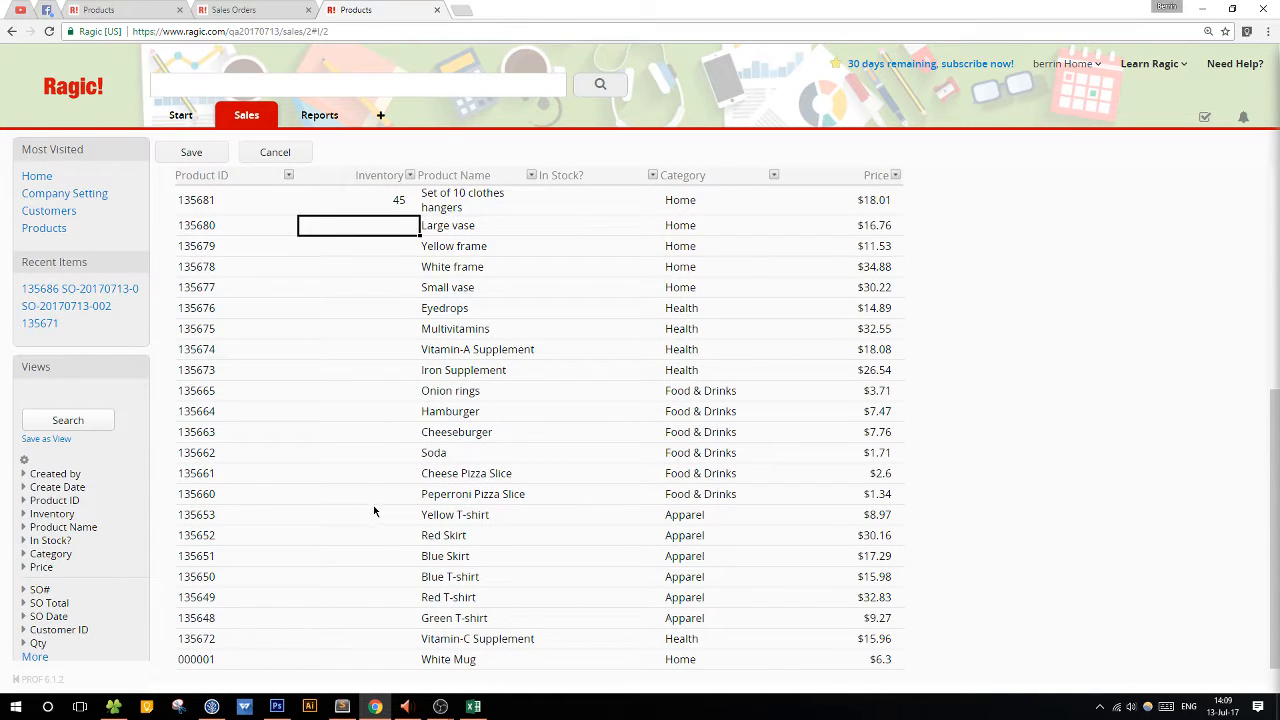
type("100")
left_click(350, 252)
type("100")
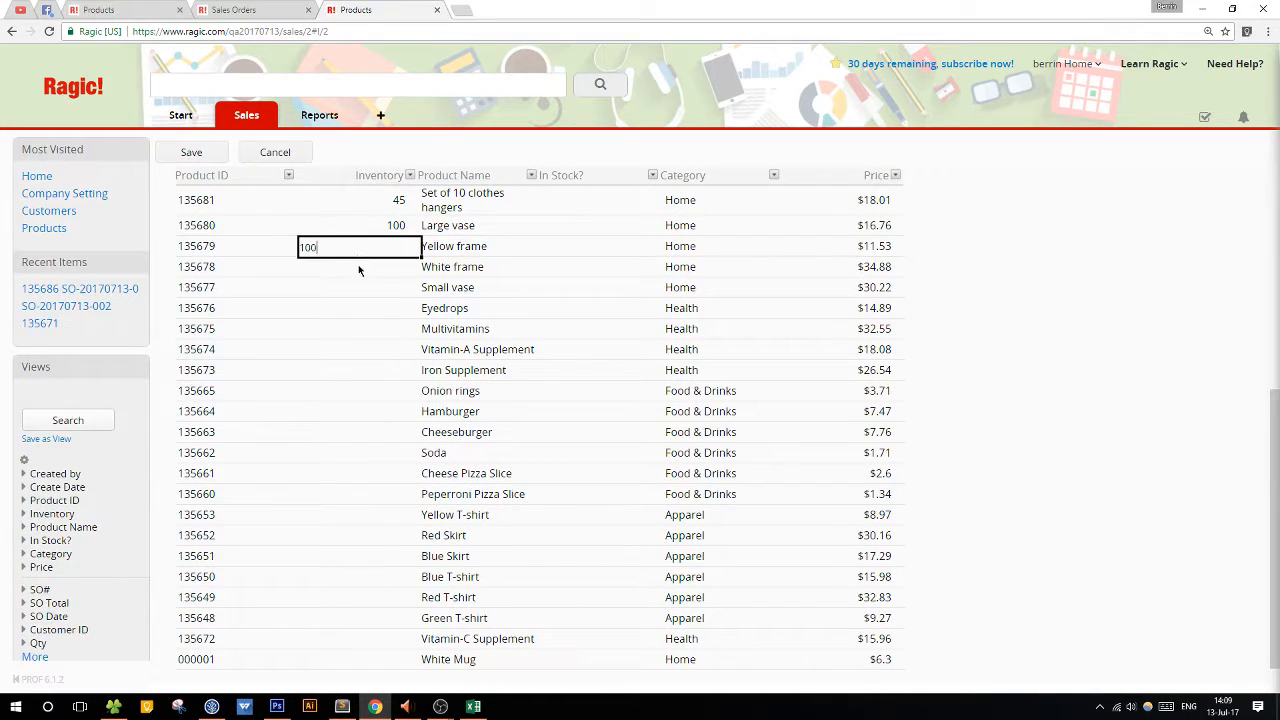
left_click(359, 267)
type("100")
Set Inventory to 50 for the Small vase and 125 for the Eyedrops.
left_click(339, 288)
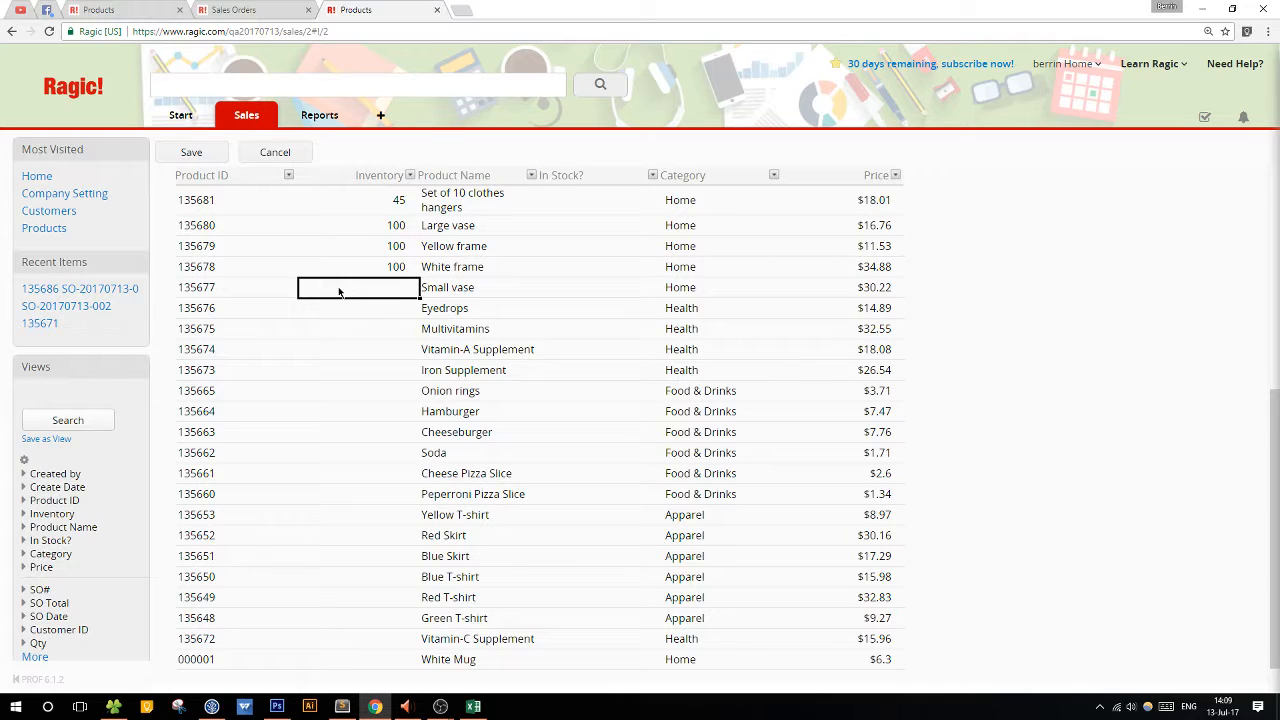
type("50")
left_click(350, 313)
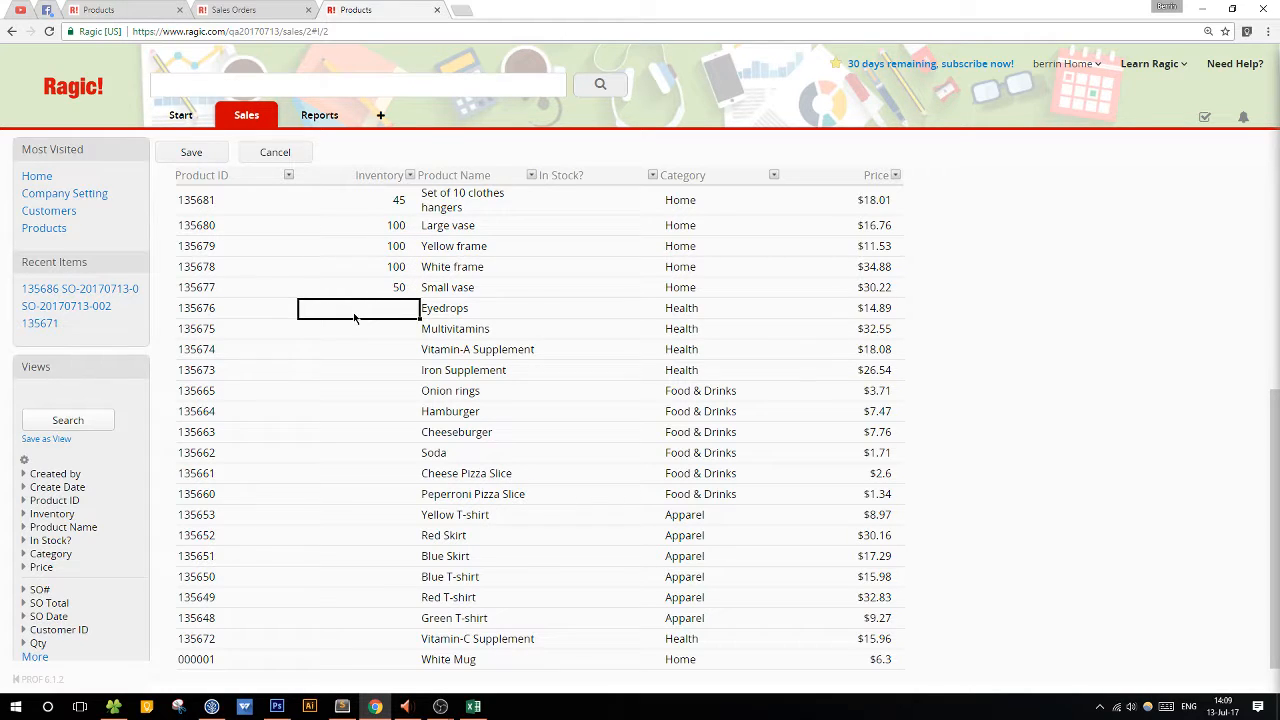
type("125")
Set Inventory to 346 for Multivitamins, 456 for Vitamin-A Supplement and 444 for Iron Supplement.
left_click(361, 329)
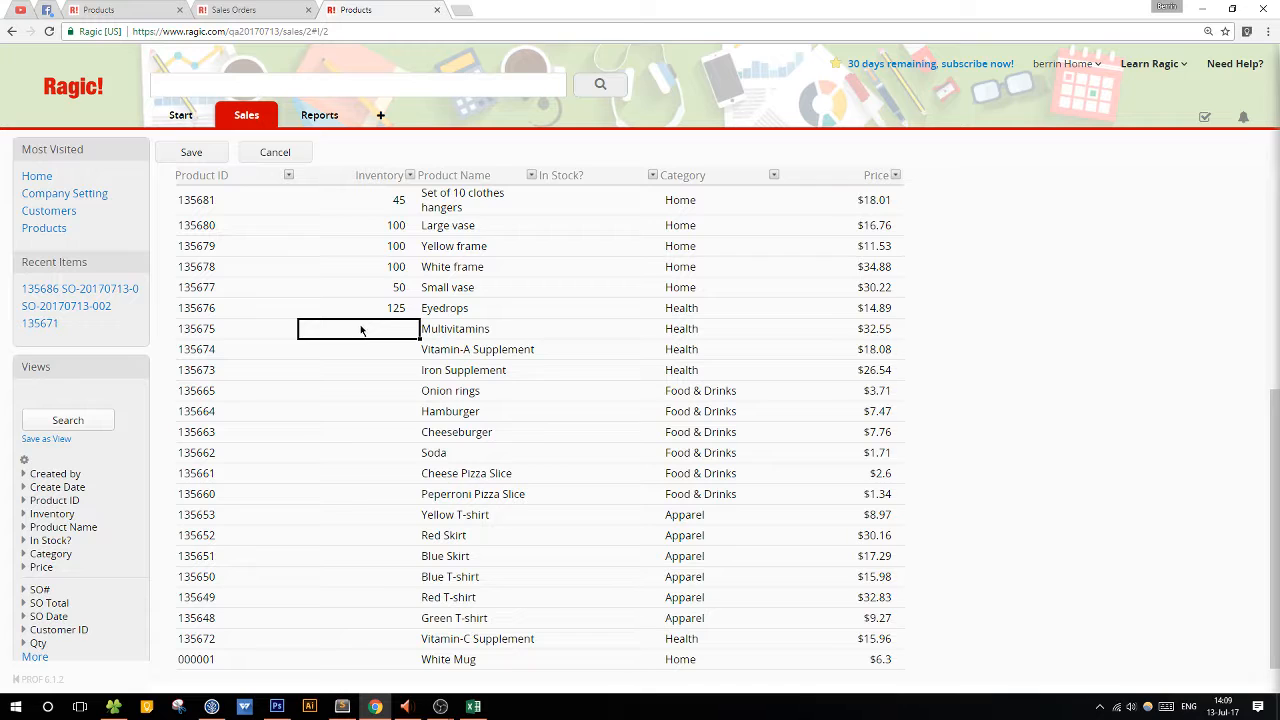
type("346")
left_click(371, 355)
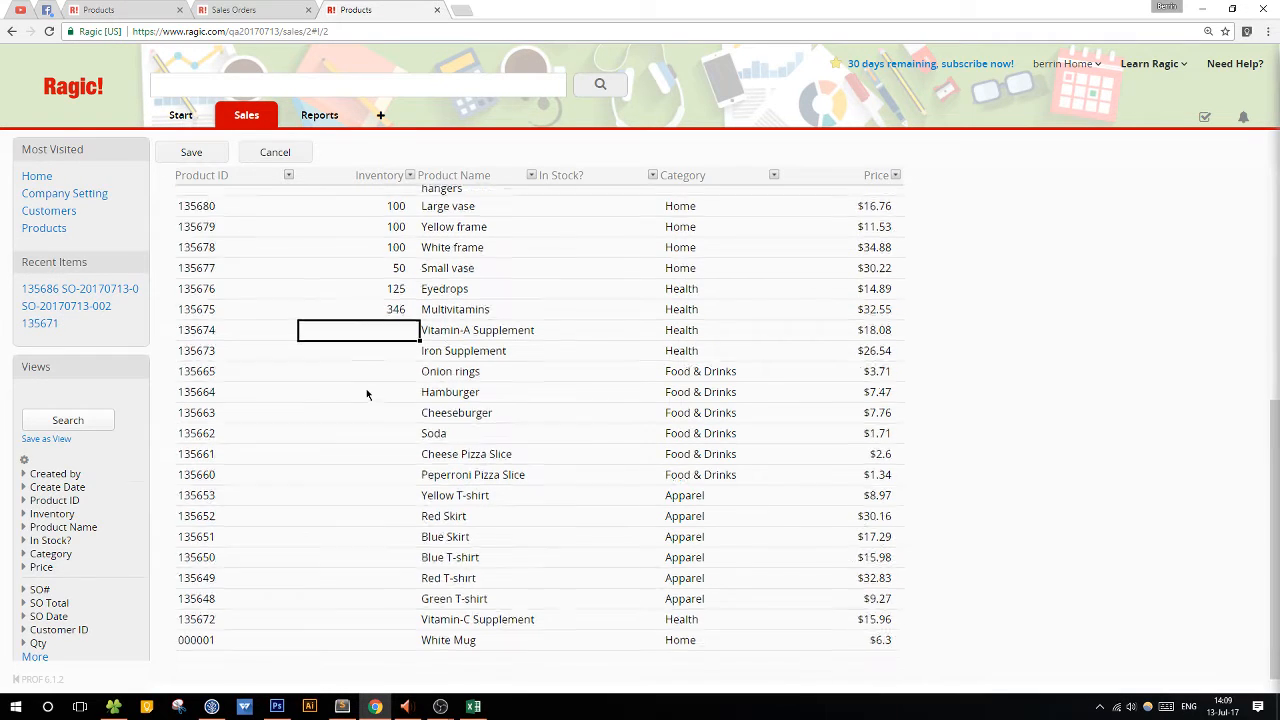
type("456")
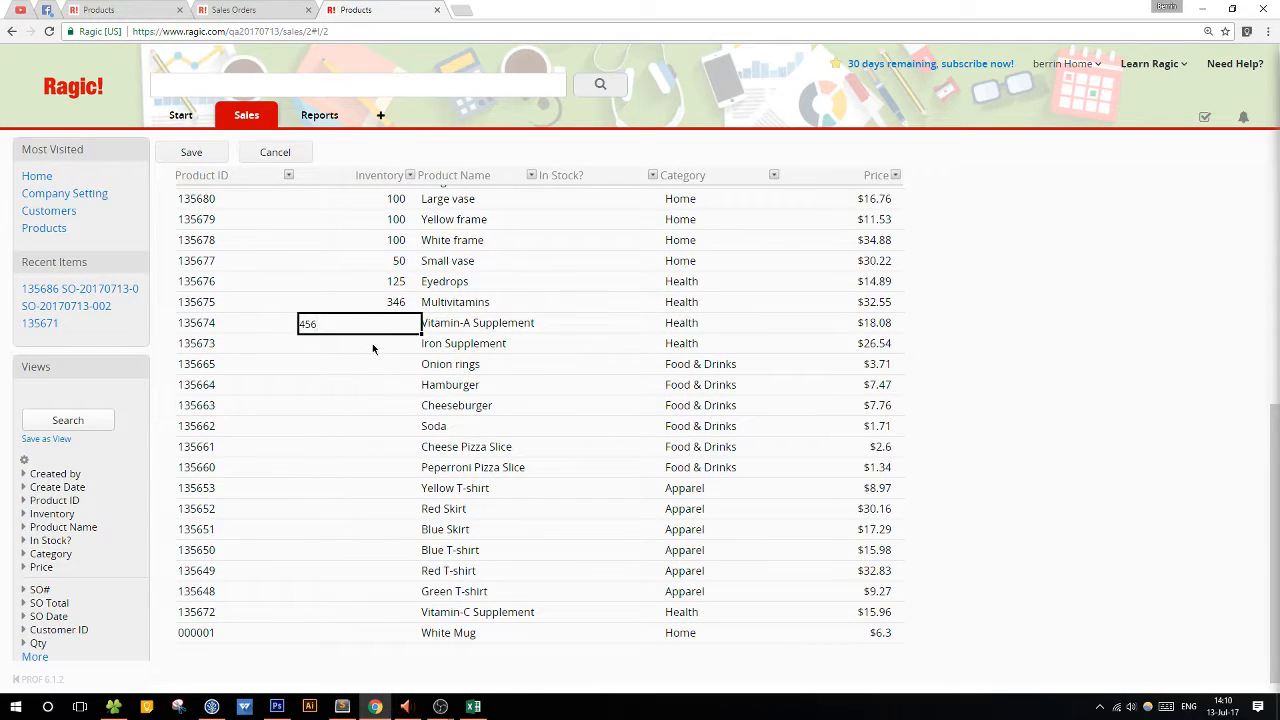
left_click(372, 346)
type("444")
Set Inventory to 444 for both the Onion rings and the Hamburger.
left_click(366, 366)
type("444")
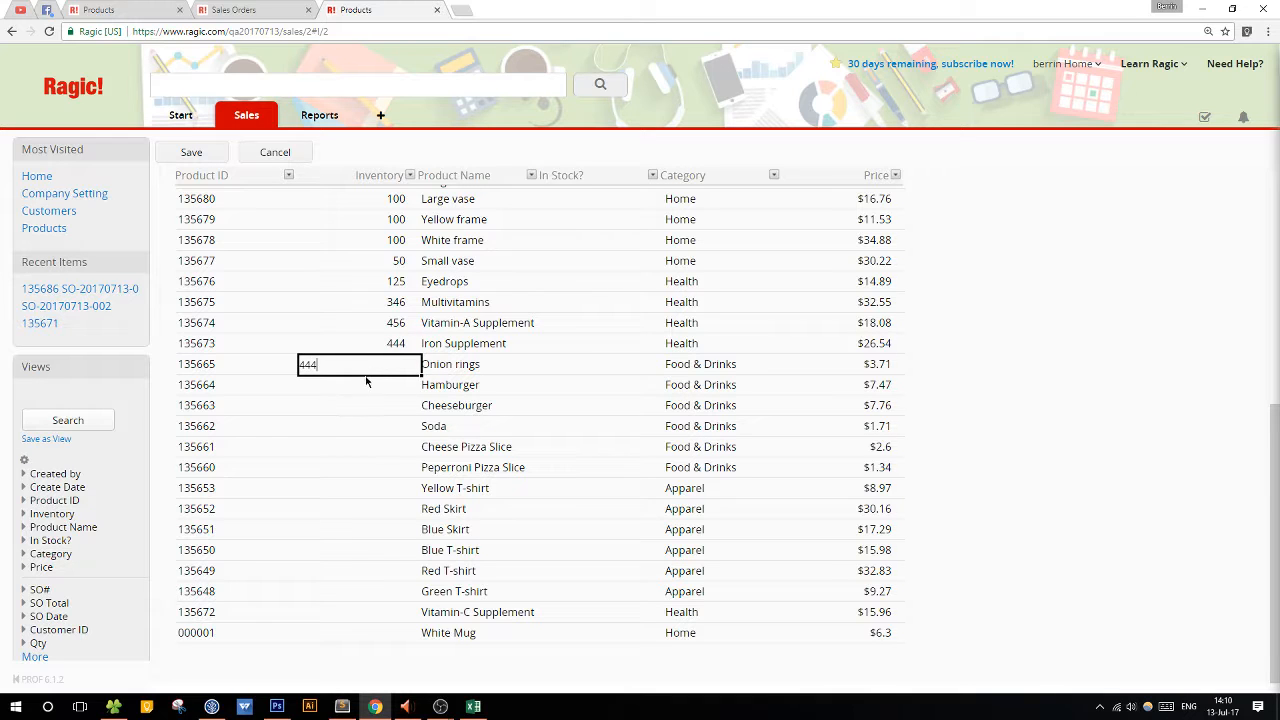
left_click(365, 384)
type("444")
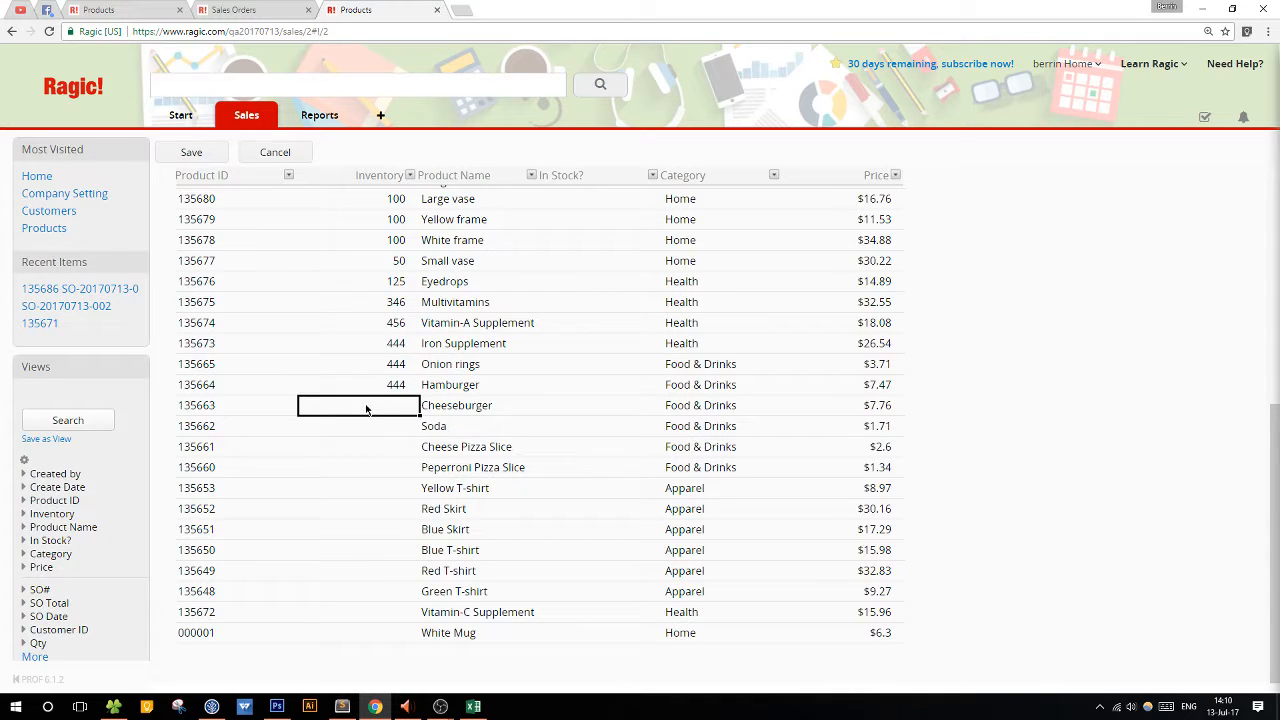
Set Inventory to 104 for the Cheeseburger, 105 for Soda, 642 for Cheese Pizza Slice and 125 for Peperroni Pizza Slice.
type("104")
key("Return")
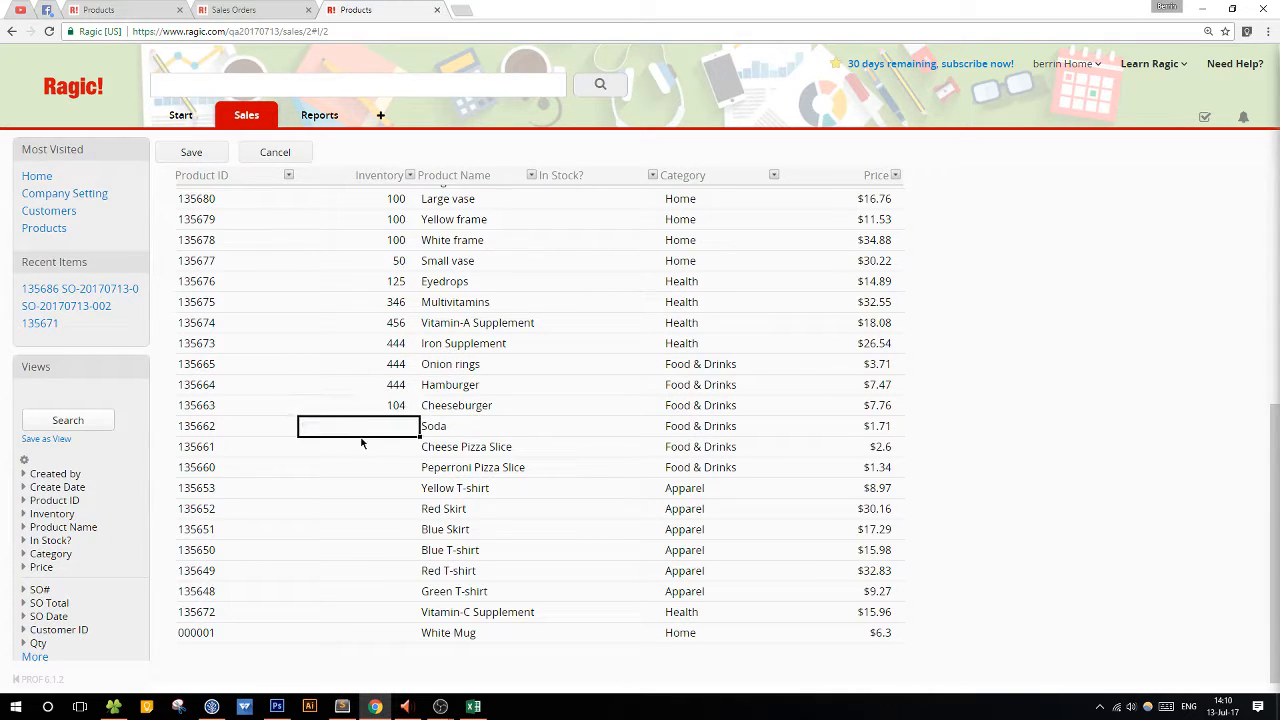
type("105")
key("Return")
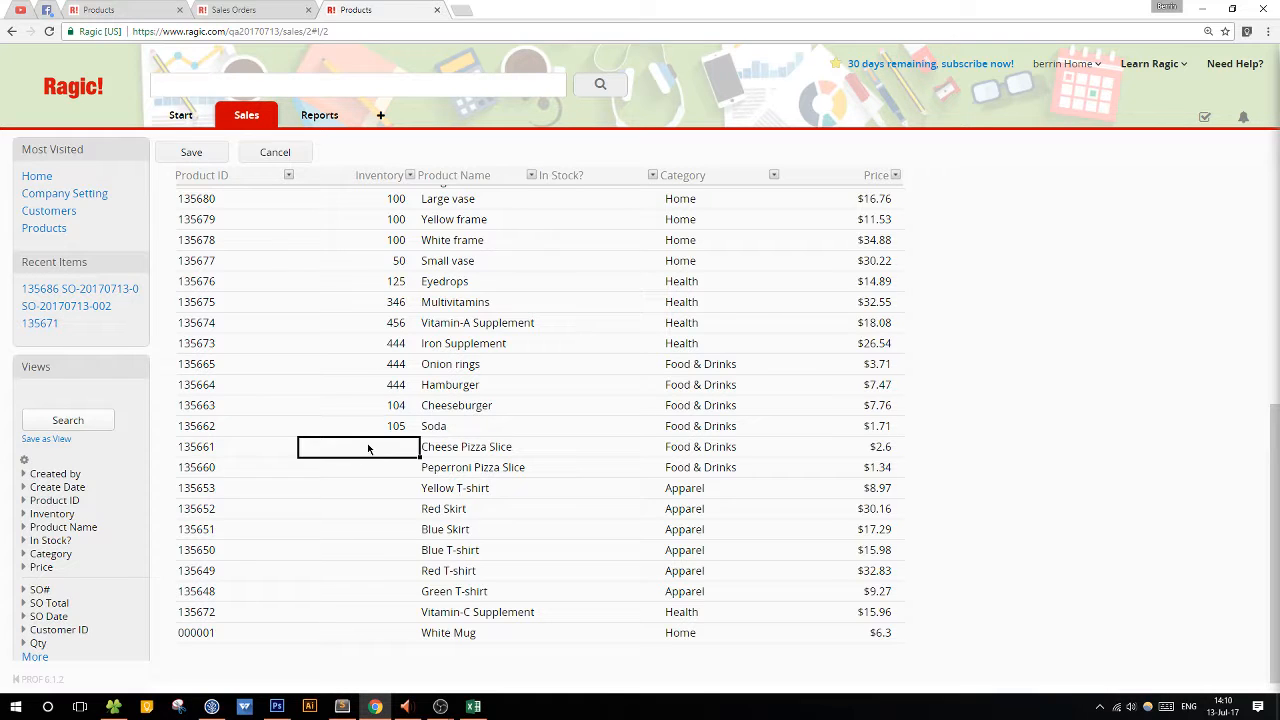
type("642")
key("Return")
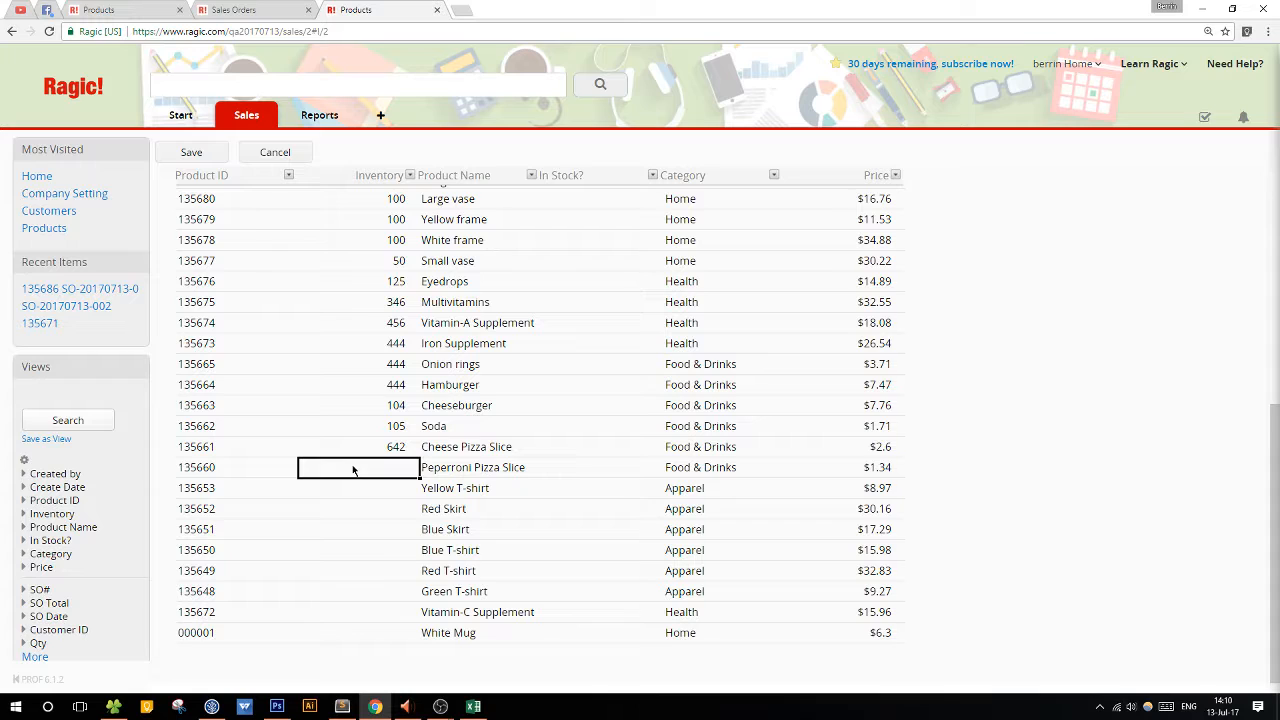
type("125")
key("Return")
Set Inventory to 500 for the Yellow T-shirt, 200 for the Red Skirt and 350 for the Blue Skirt.
type("500")
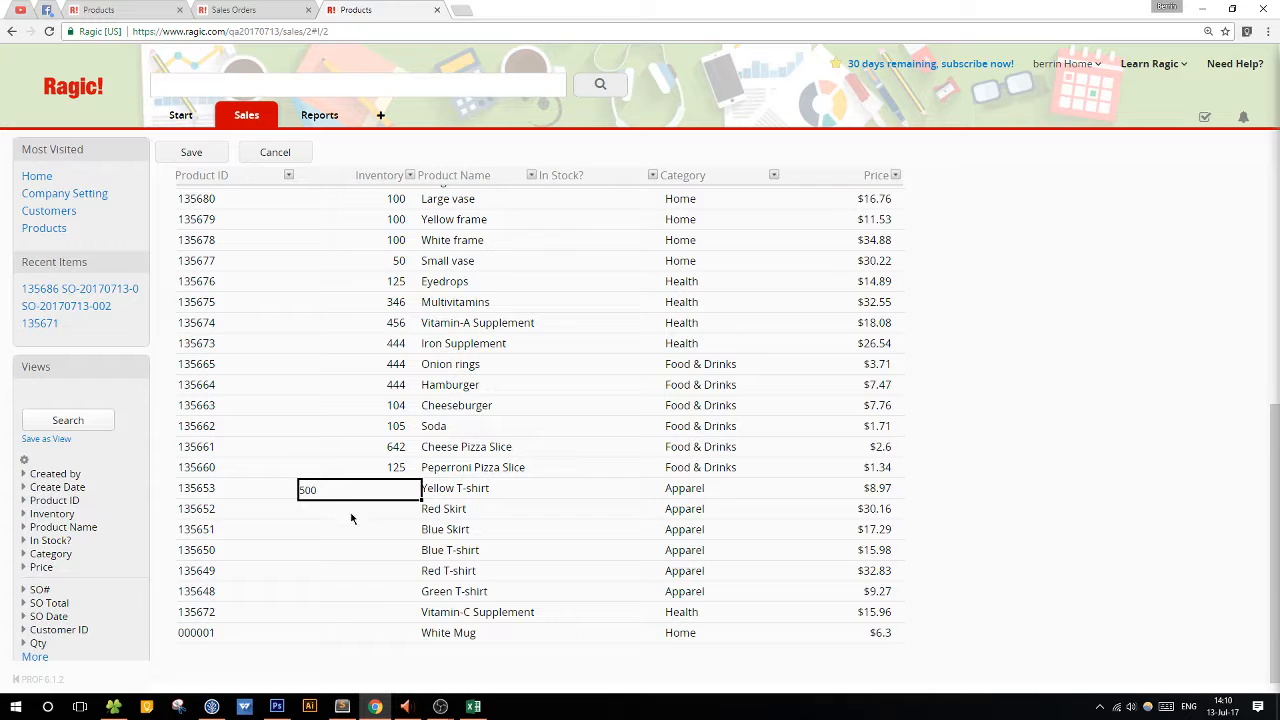
key("Return")
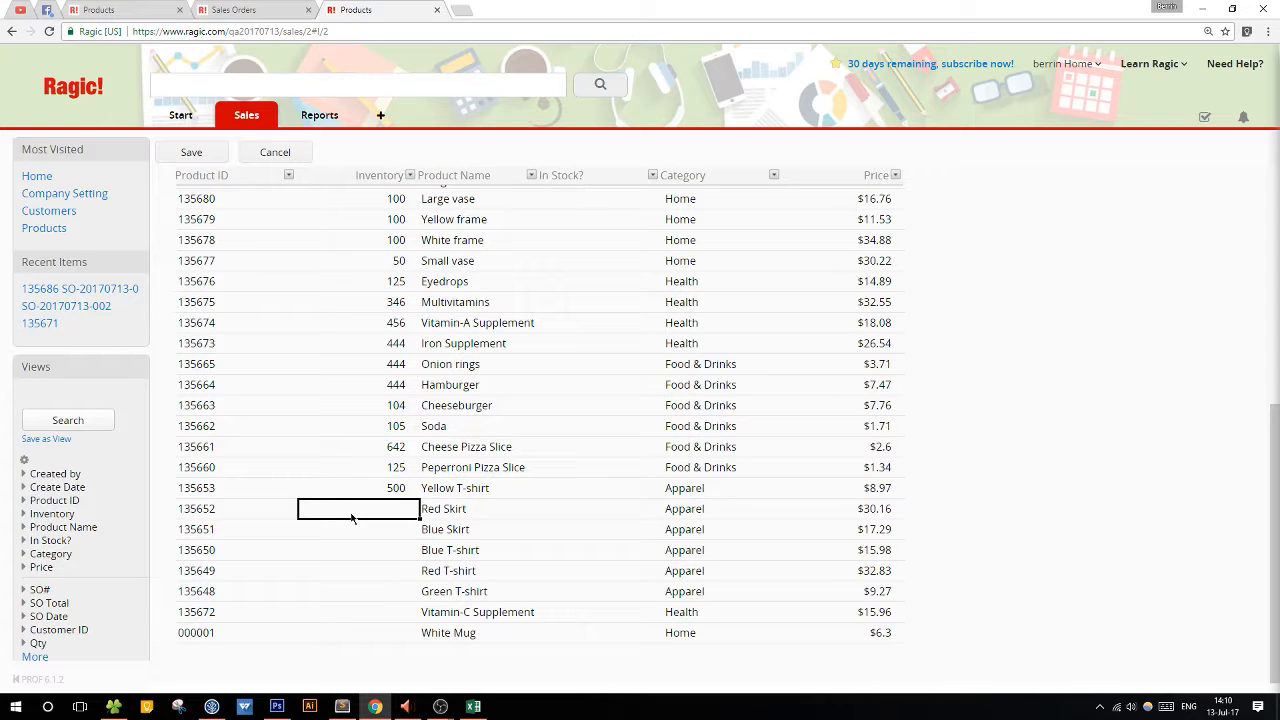
type("200")
key("Return")
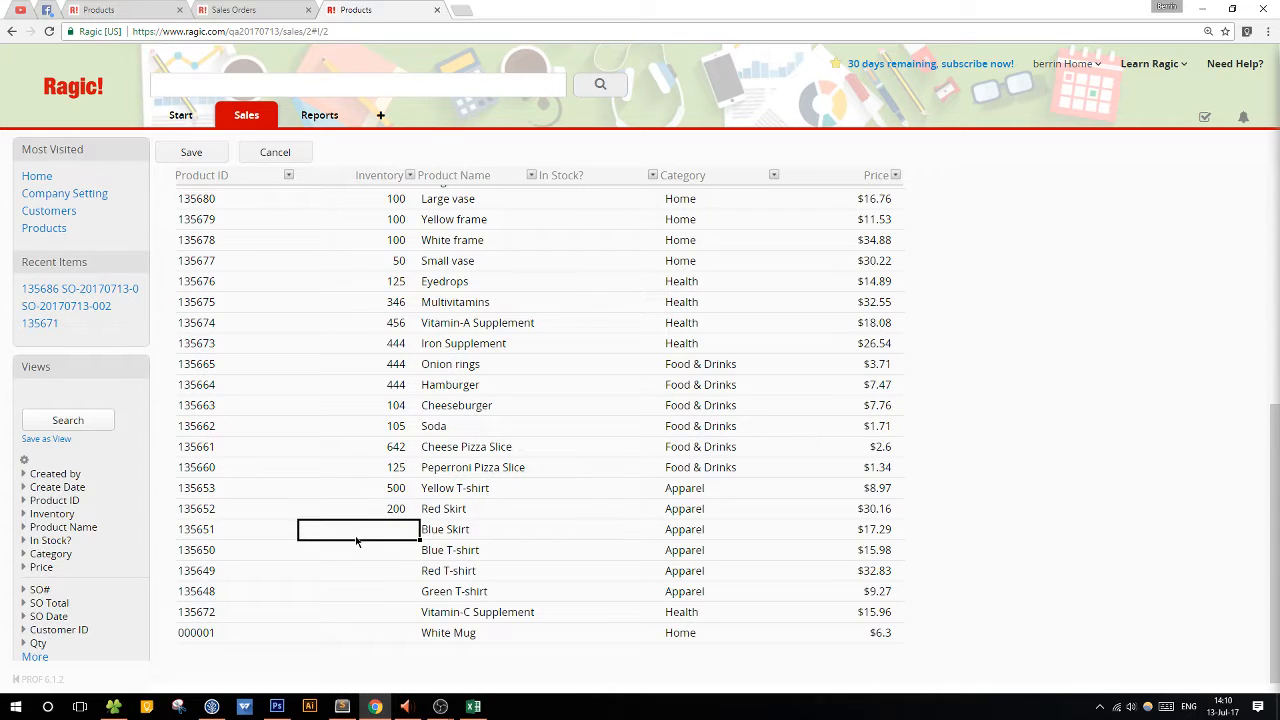
type("350")
key("Return")
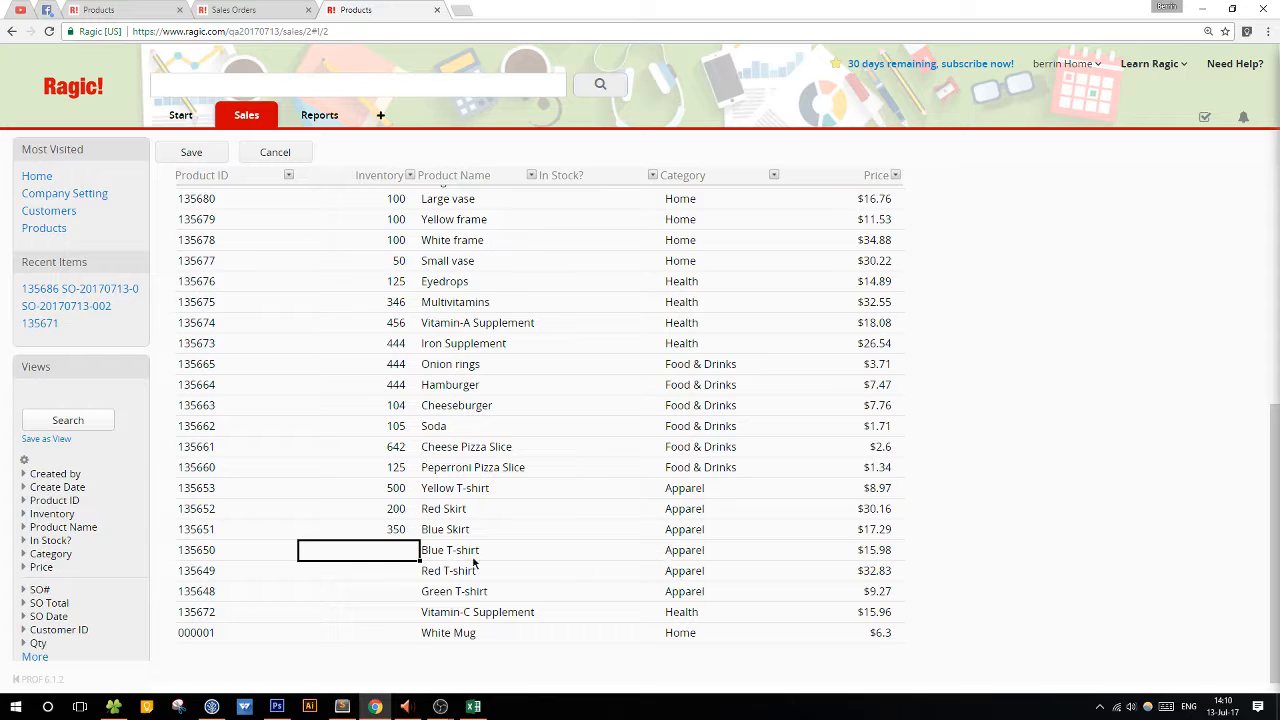
Set Inventory to 500 for the Blue T-shirt, 40 for the Red T-shirt and 23 for the Green T-shirt.
type("500")
key("Return")
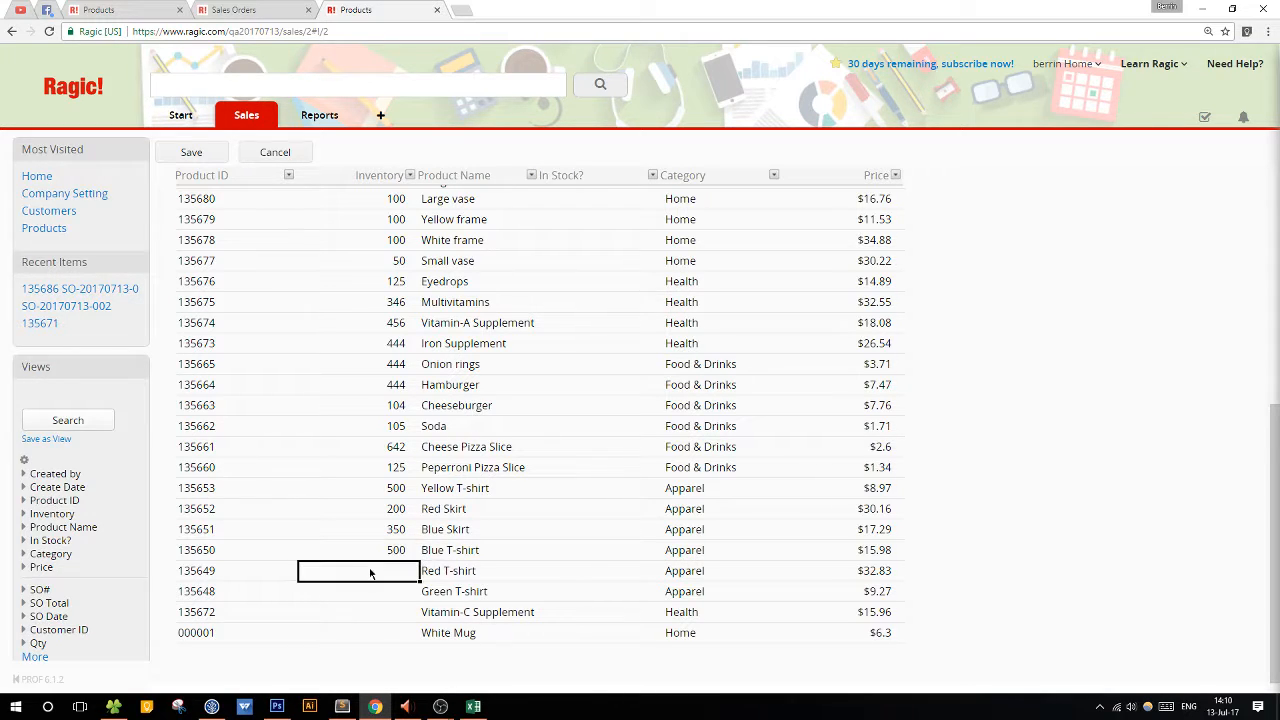
type("40")
key("Return")
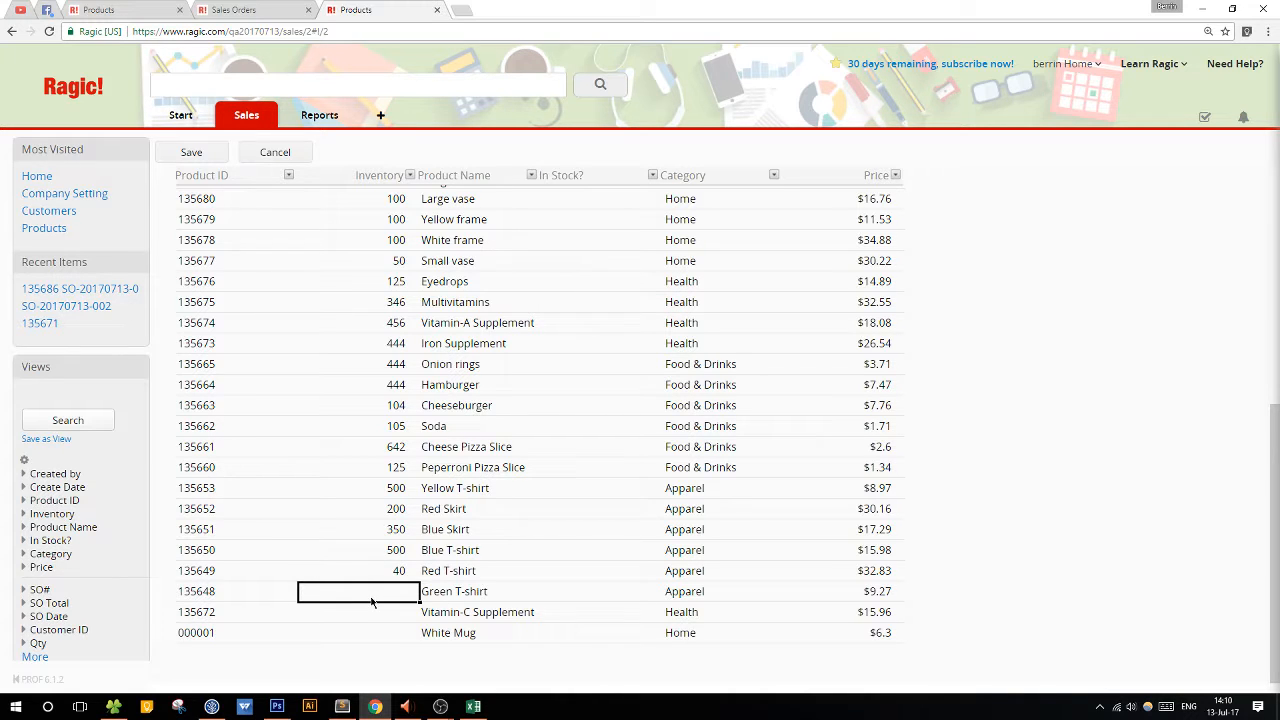
type("23")
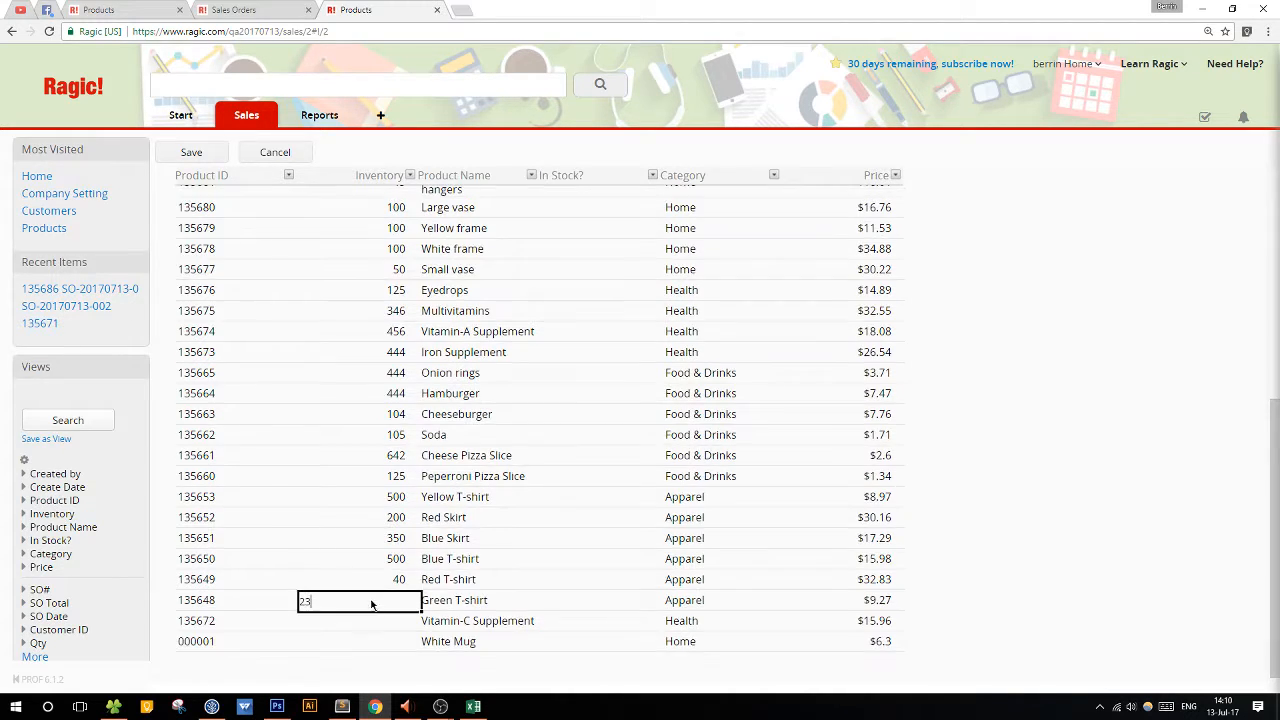
Set Inventory to 200 for Vitamin-C Supplement and 150 for White Mug, and save the Products list.
left_click(375, 628)
type("200")
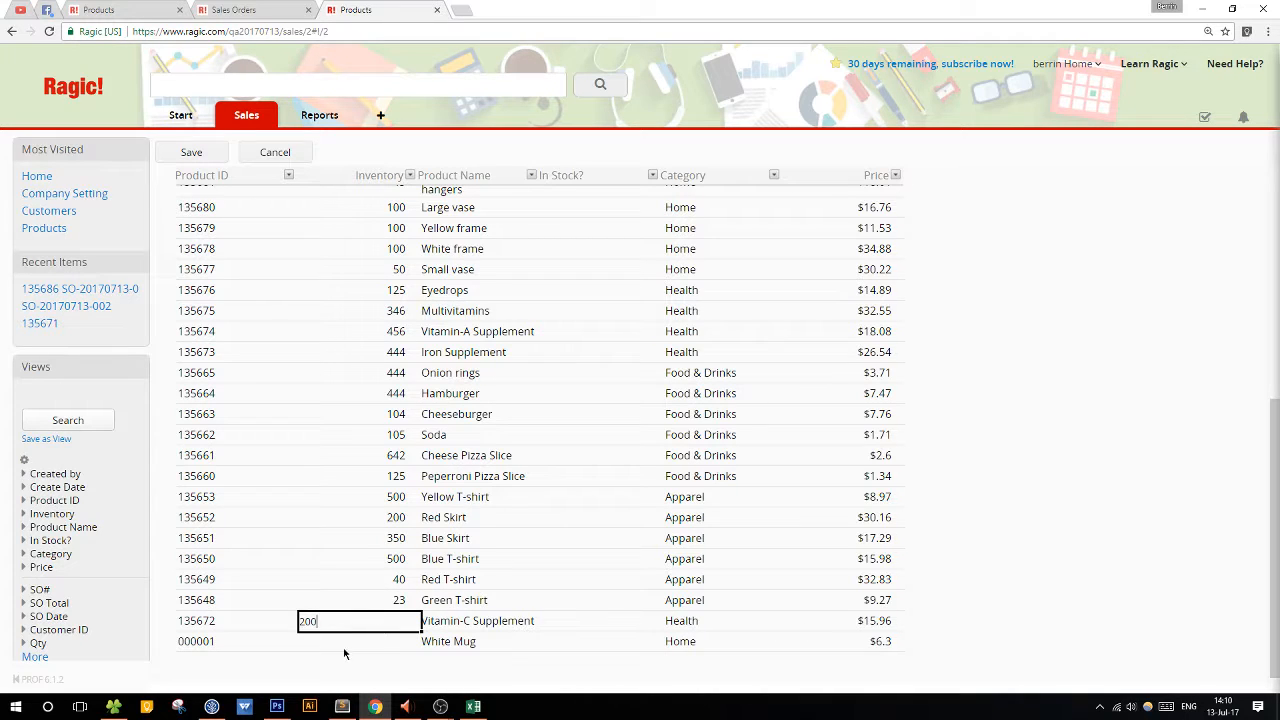
left_click(358, 648)
type("15")
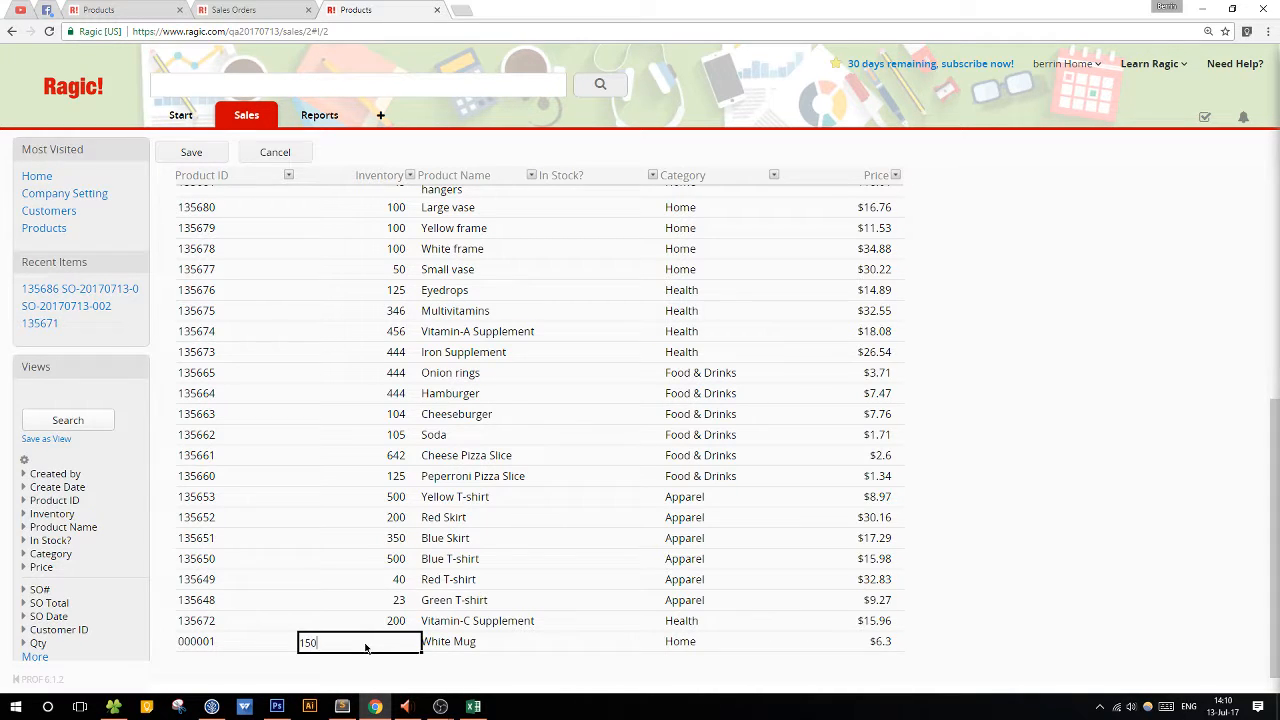
type("0")
left_click(343, 622)
left_click(193, 155)
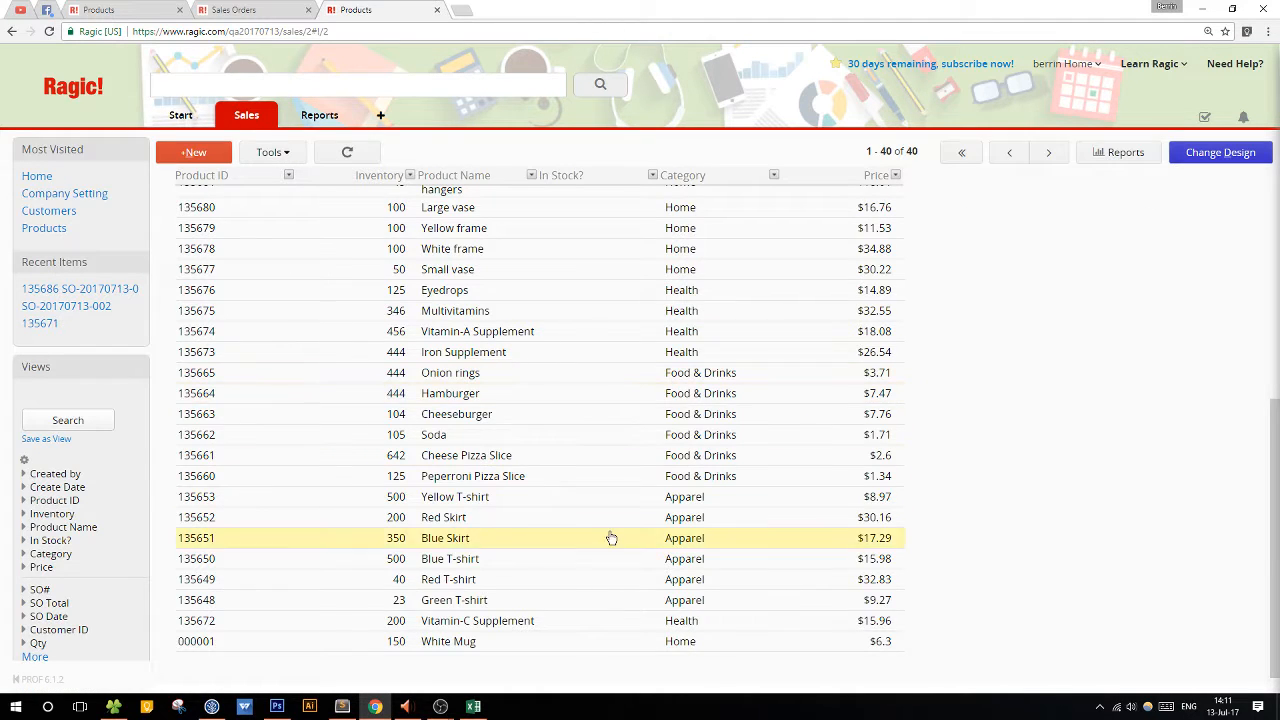
From the Beige couch record's form design, apply the In Stock? field's formula to all saved records.
scroll(611, 538, "up", 10)
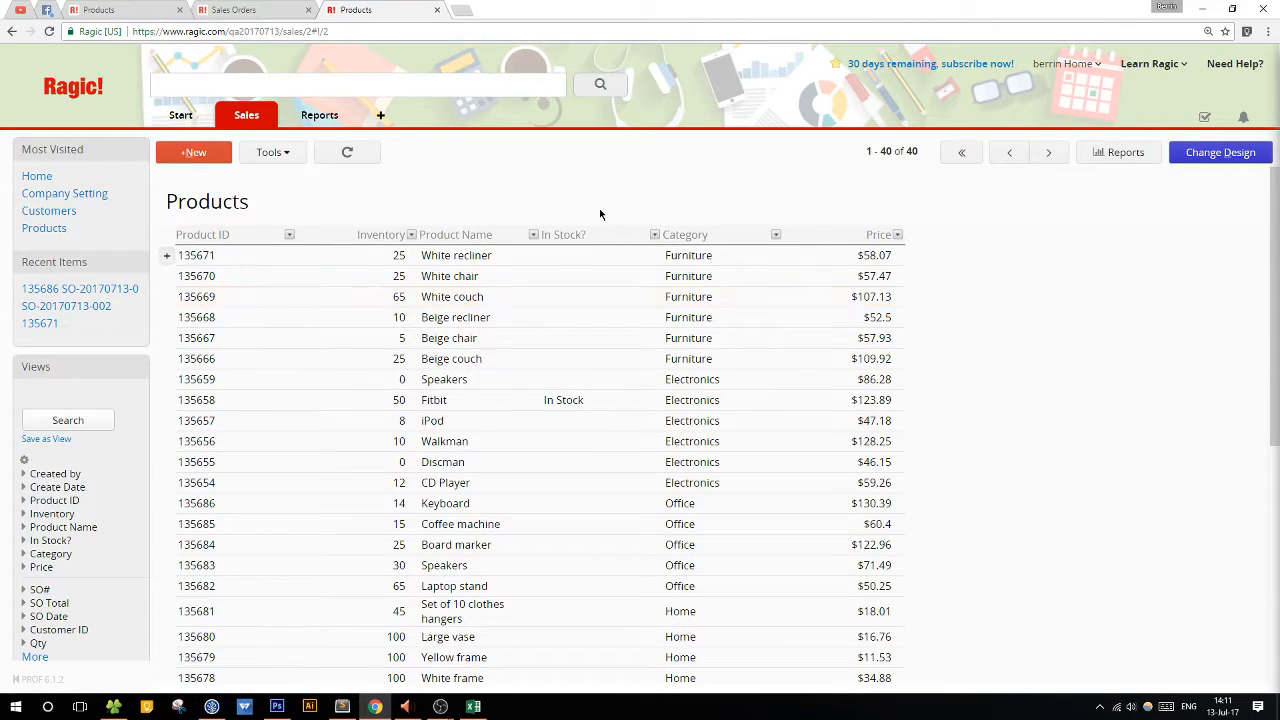
scroll(594, 557, "down", 5)
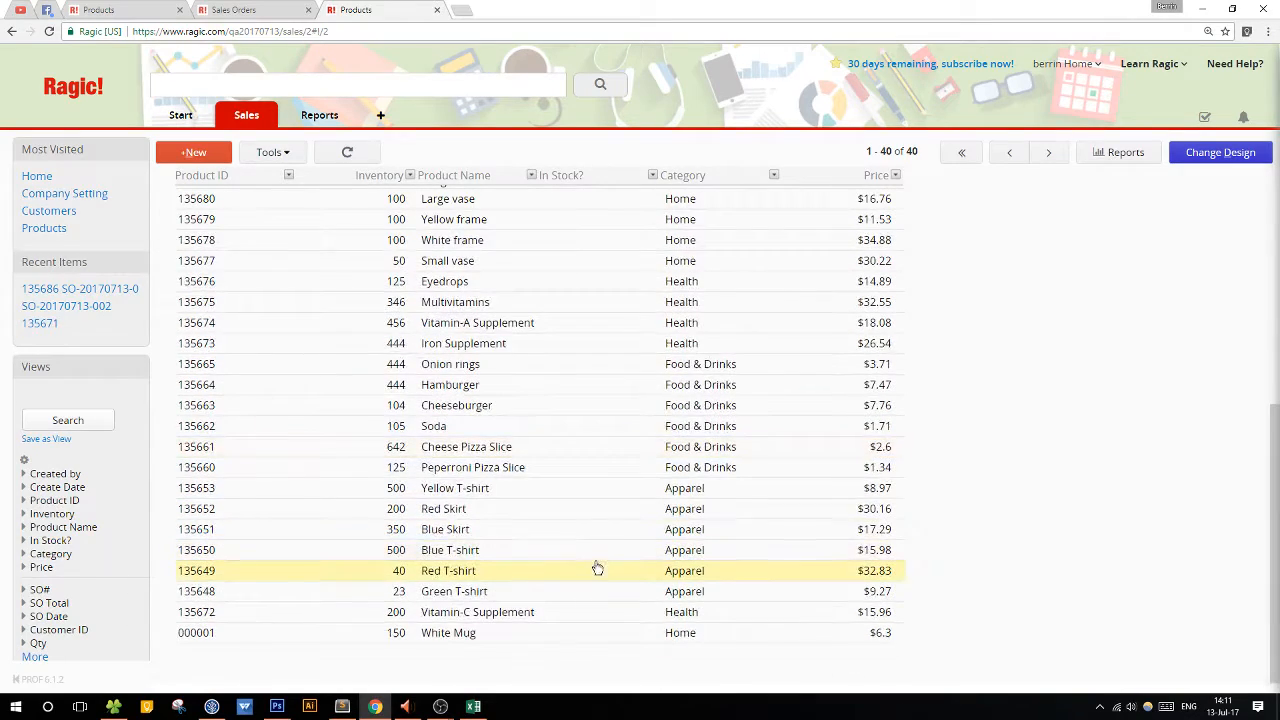
scroll(597, 570, "up", 5)
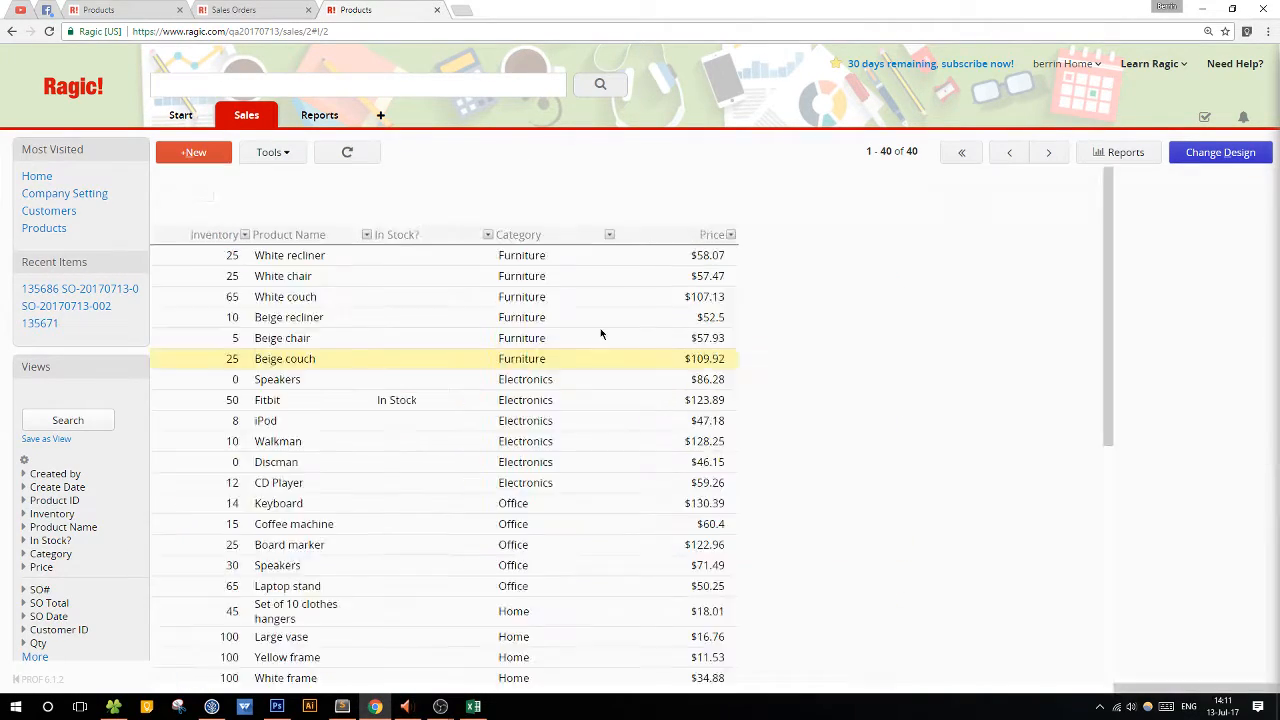
left_click(1228, 162)
left_click(657, 288)
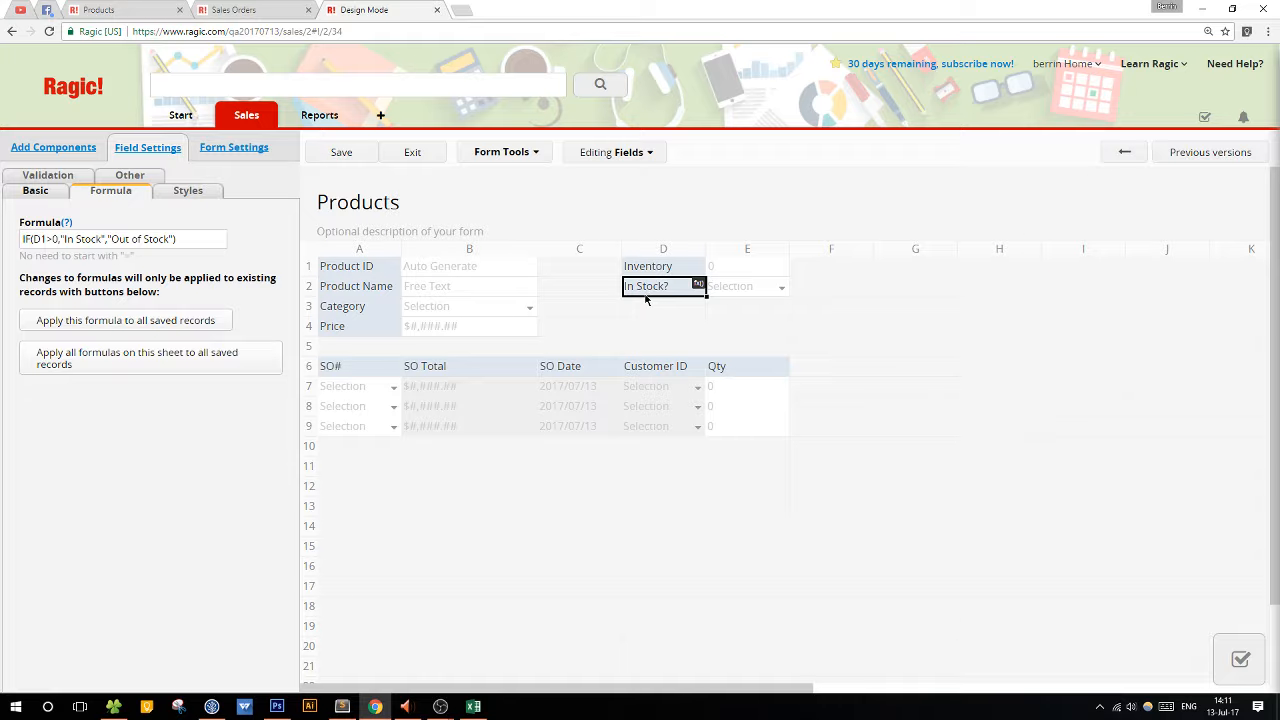
left_click(215, 327)
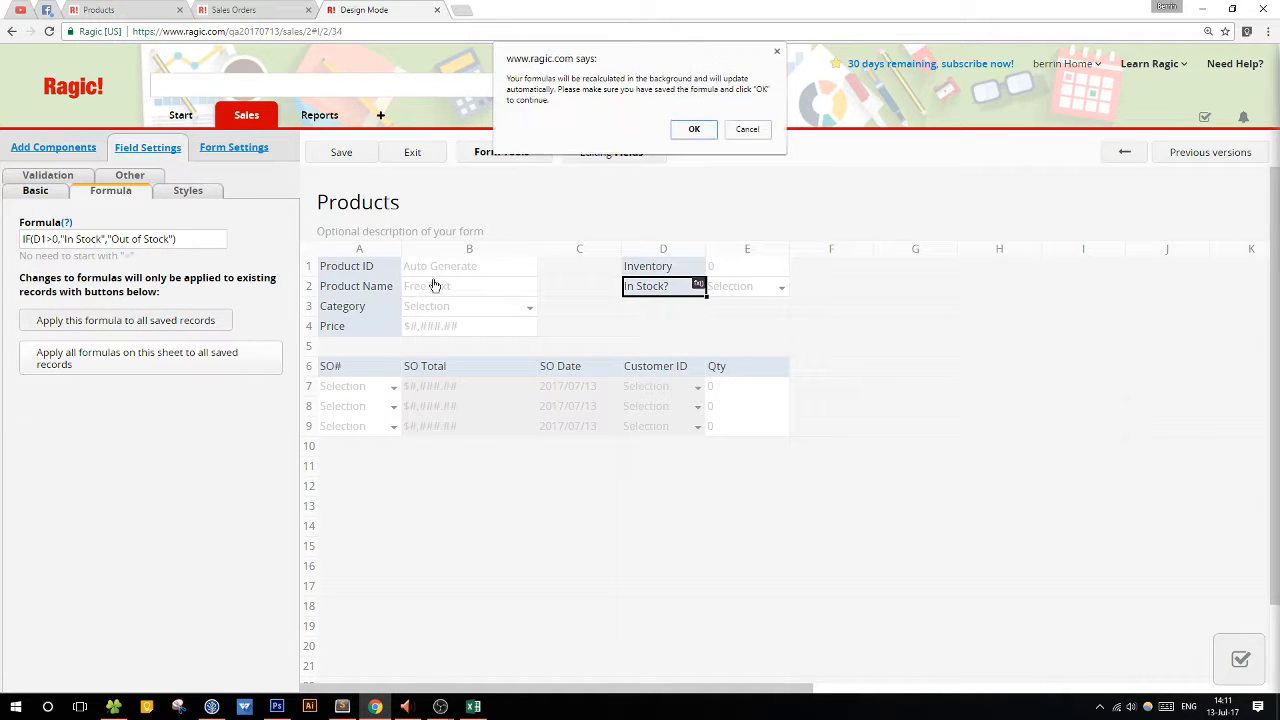
left_click(694, 131)
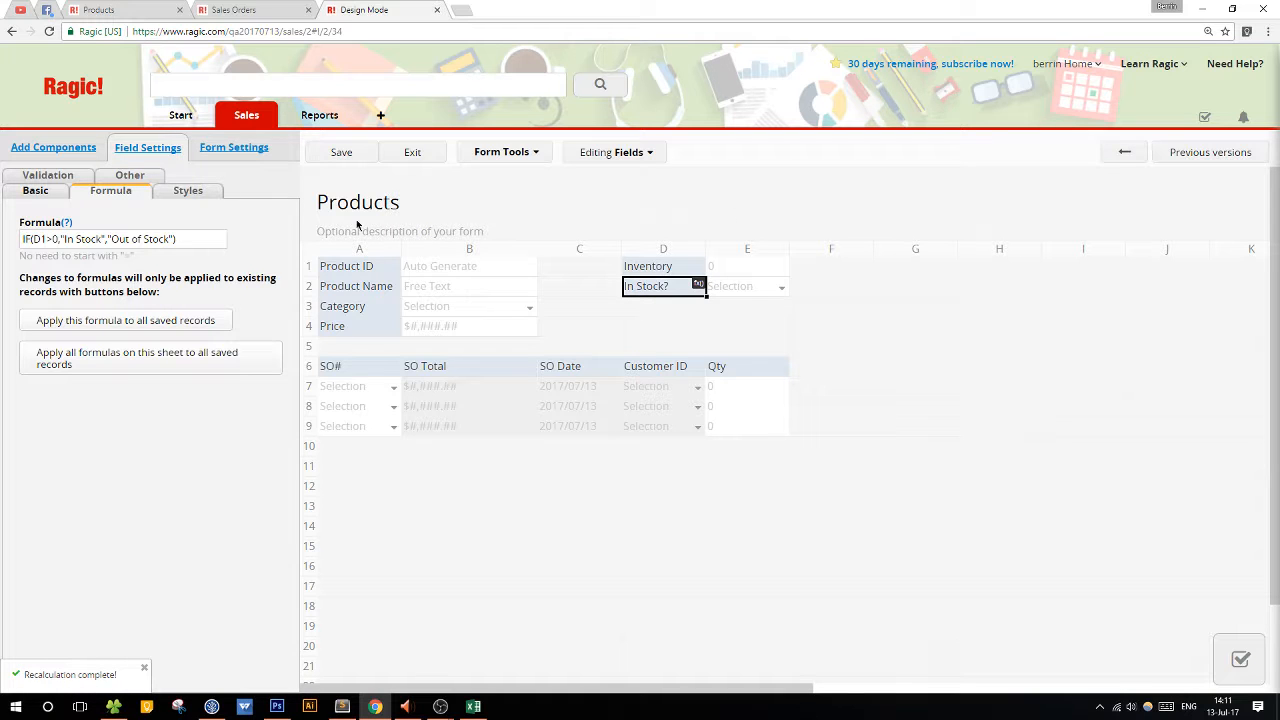
left_click(412, 152)
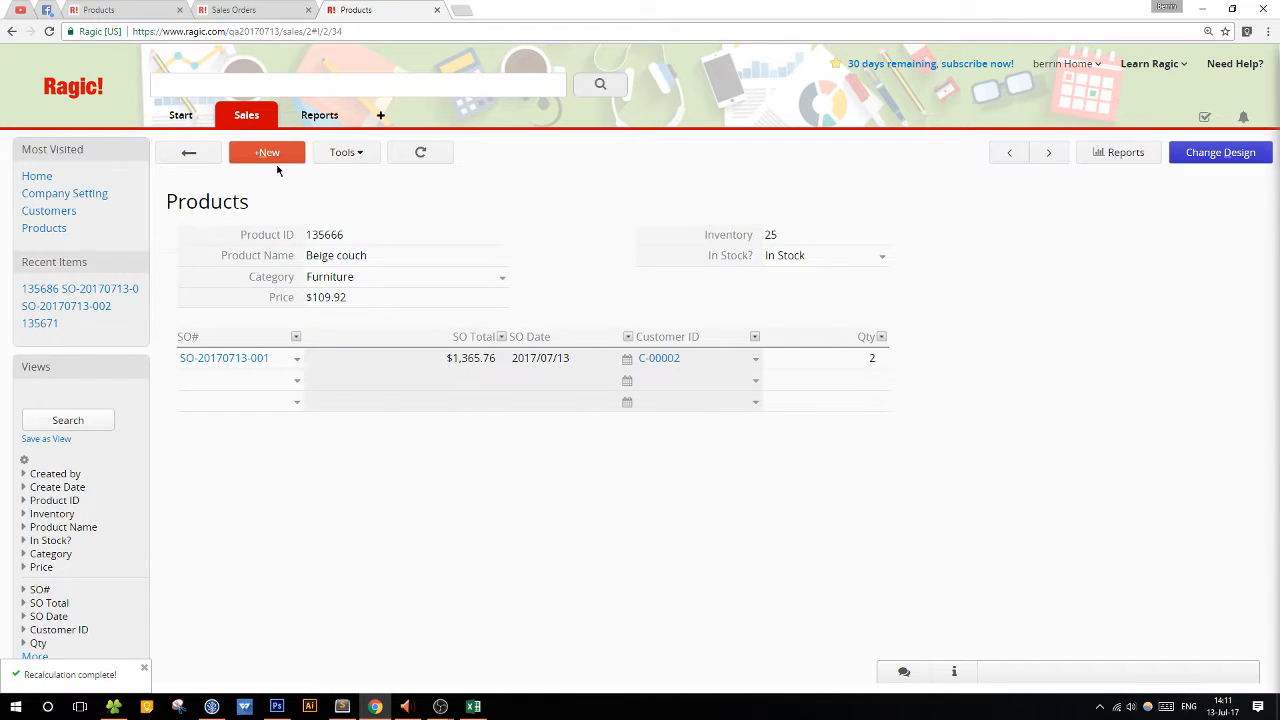
Return to the Products list, refresh it and compare the In Stock? values with the inventory.
left_click(188, 158)
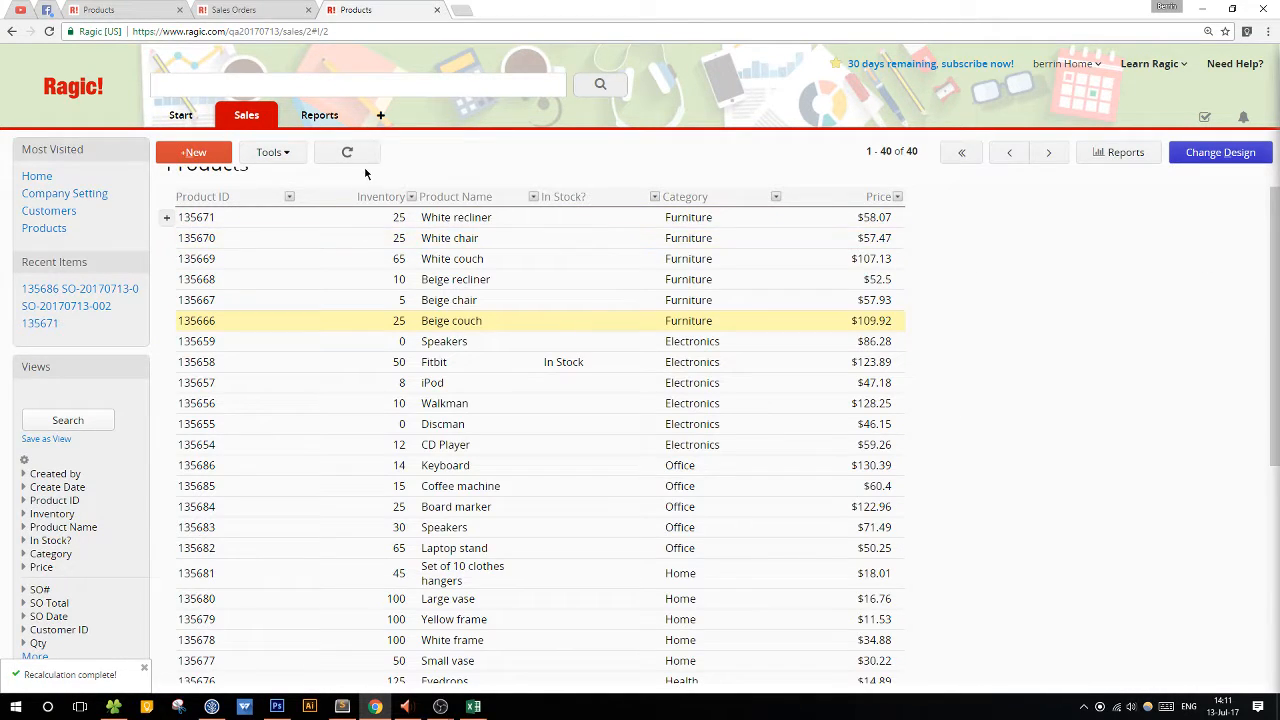
left_click(358, 157)
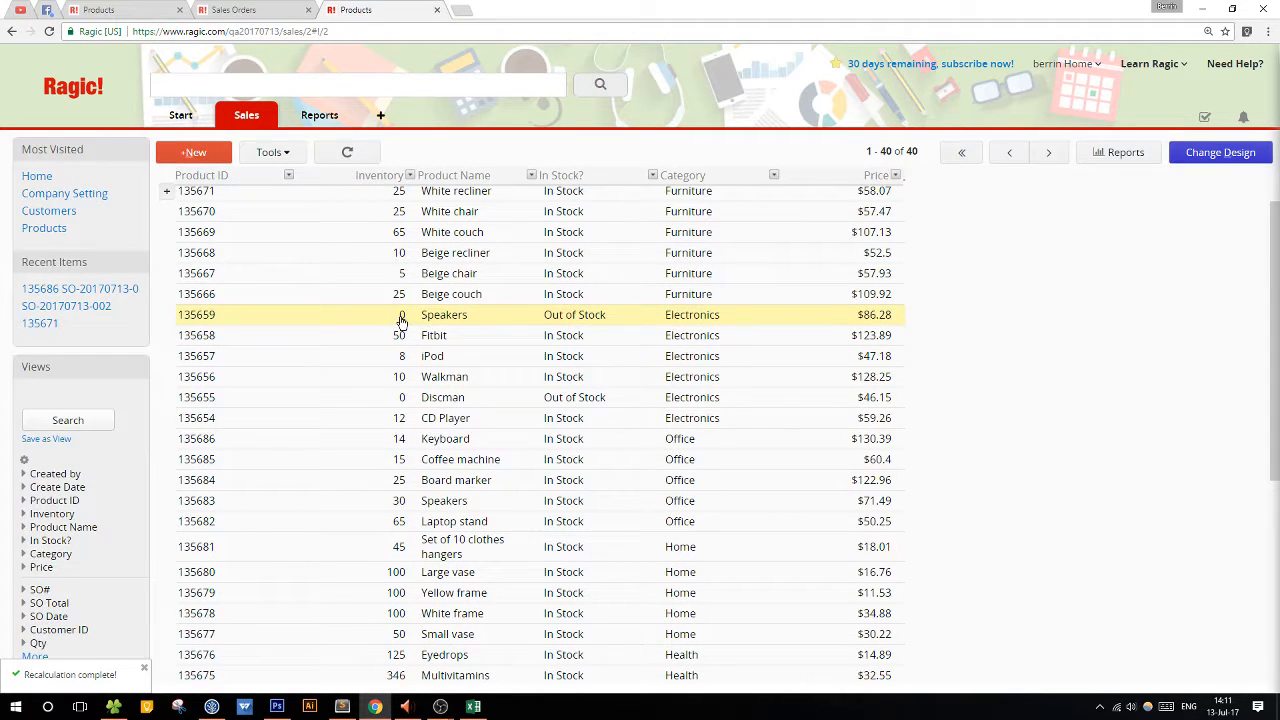
scroll(560, 572, "down", 1)
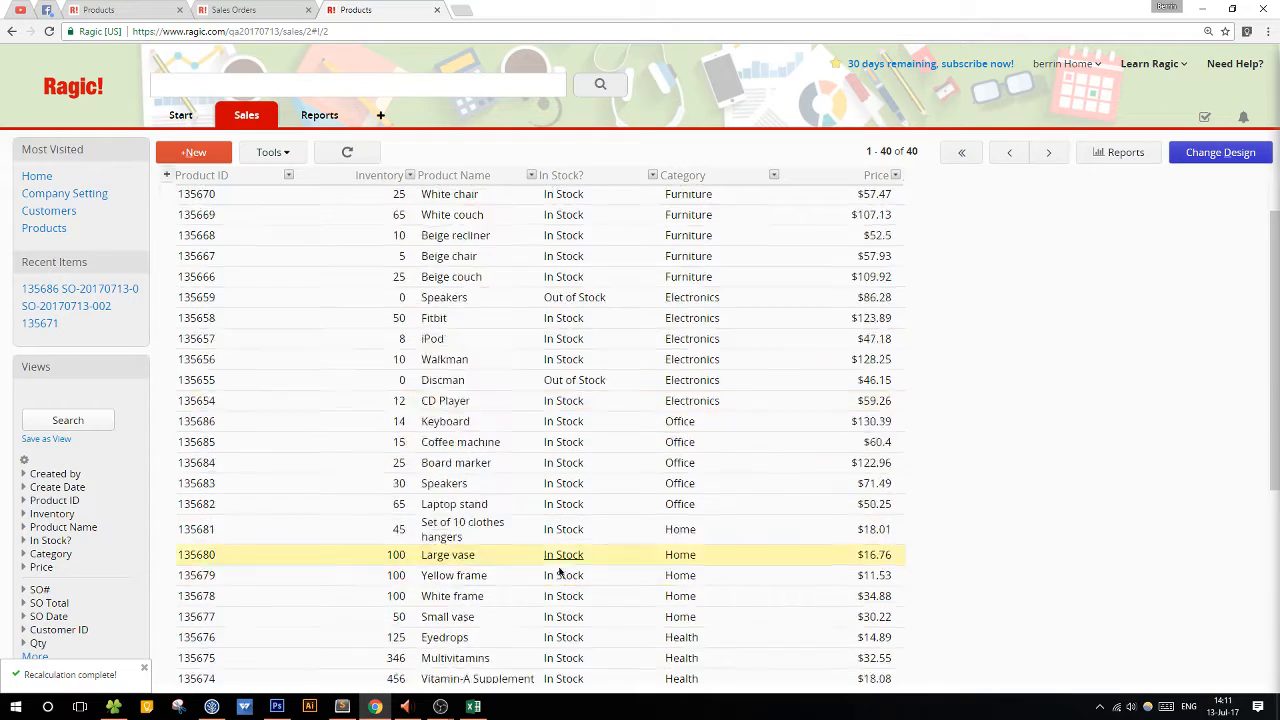
scroll(560, 572, "down", 3)
scroll(561, 570, "up", 4)
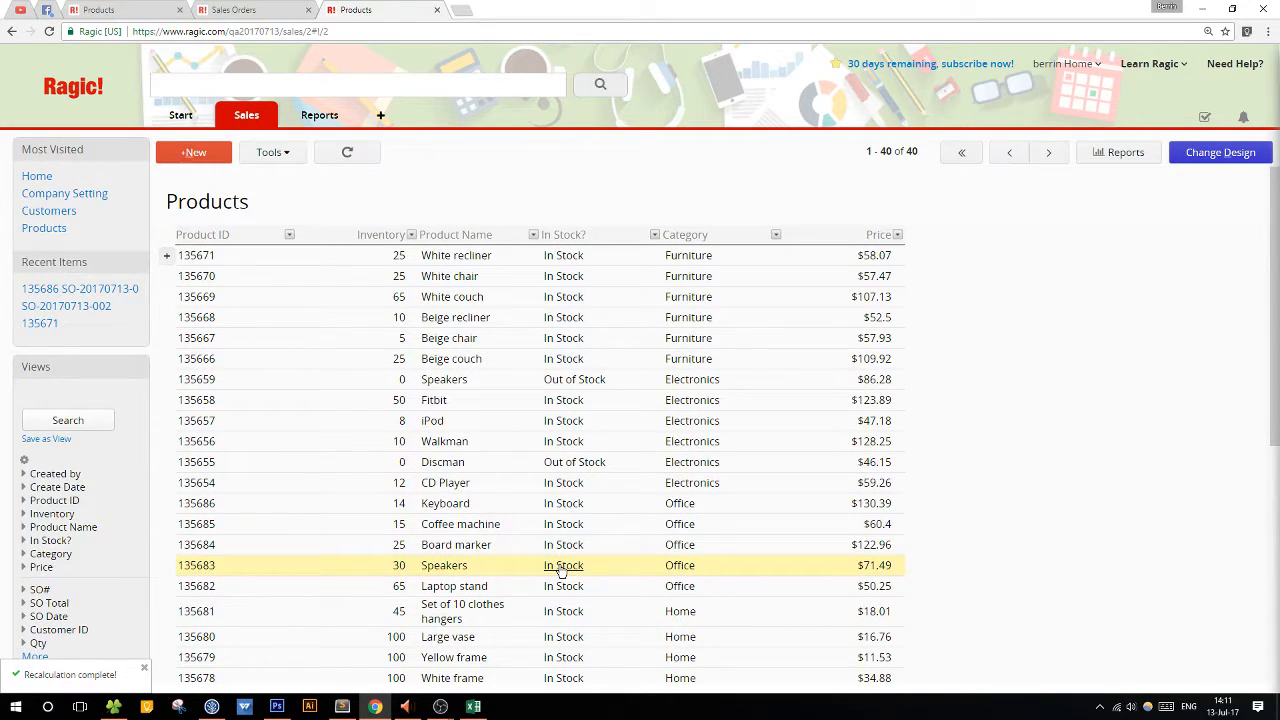
Set the Board marker's Inventory to 0, save the record and return to the Products list.
left_click(565, 543)
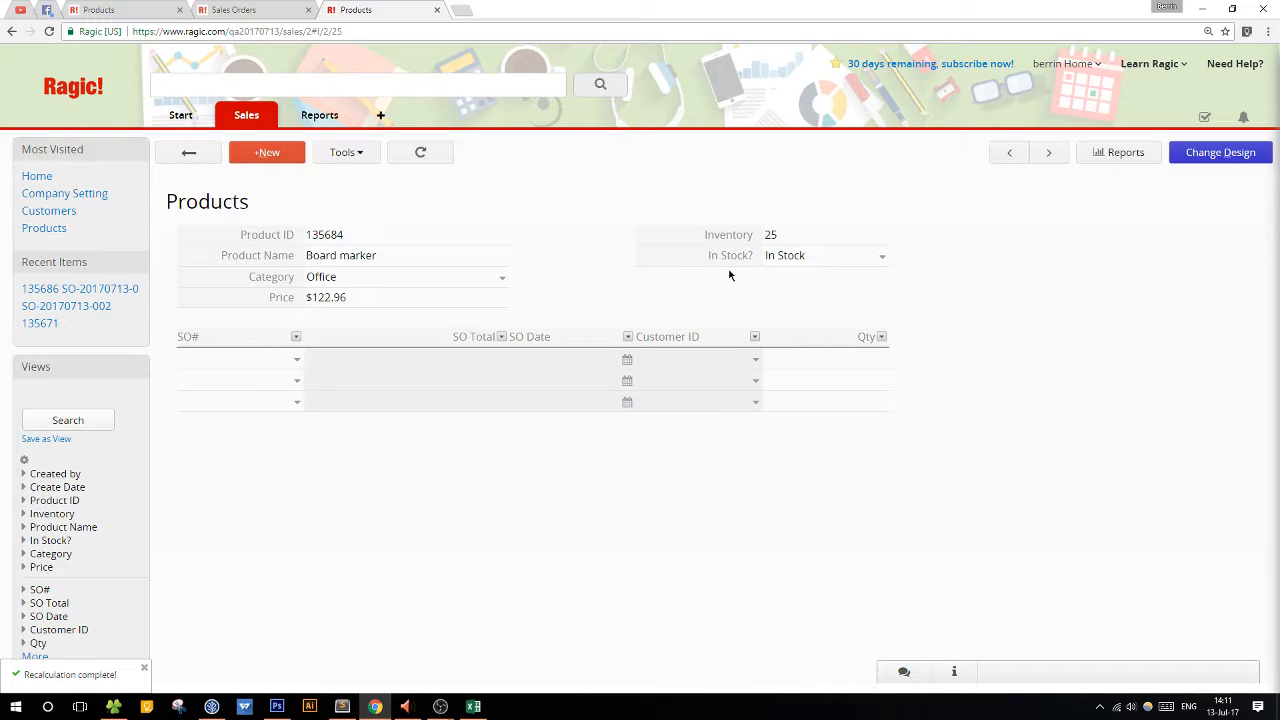
left_click(822, 237)
left_click_drag(817, 237, 711, 240)
type("0")
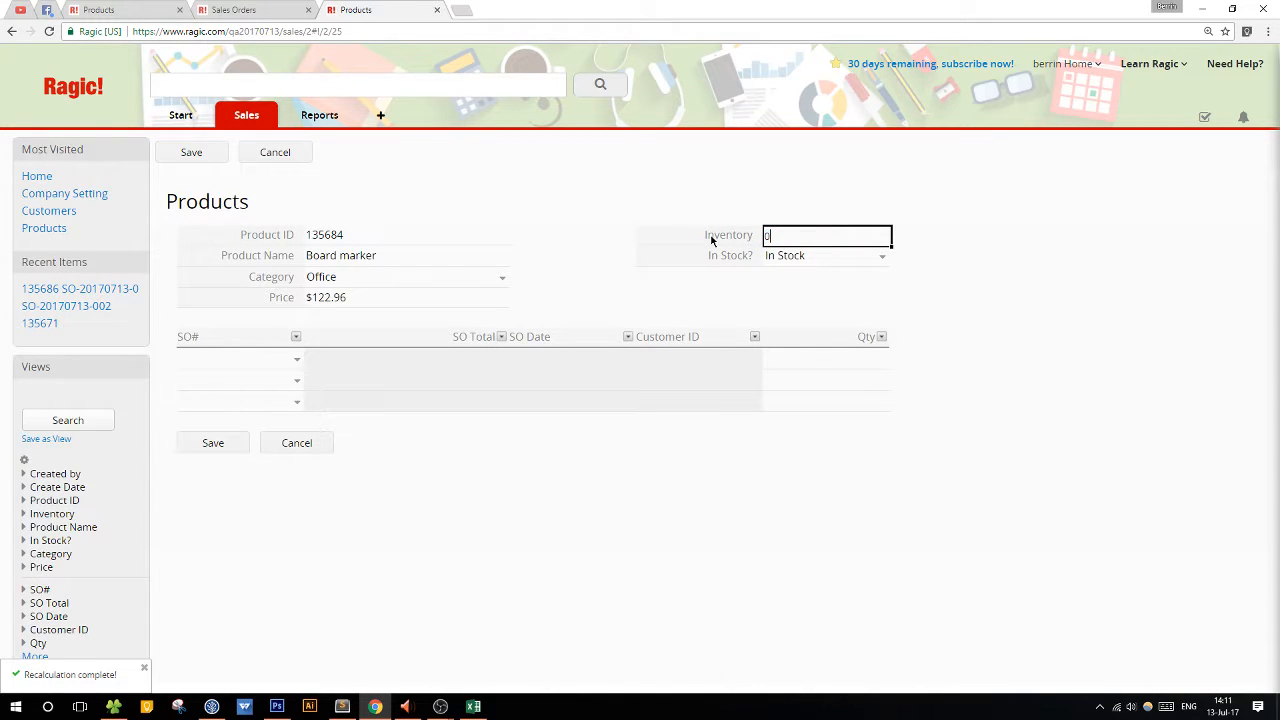
left_click(212, 443)
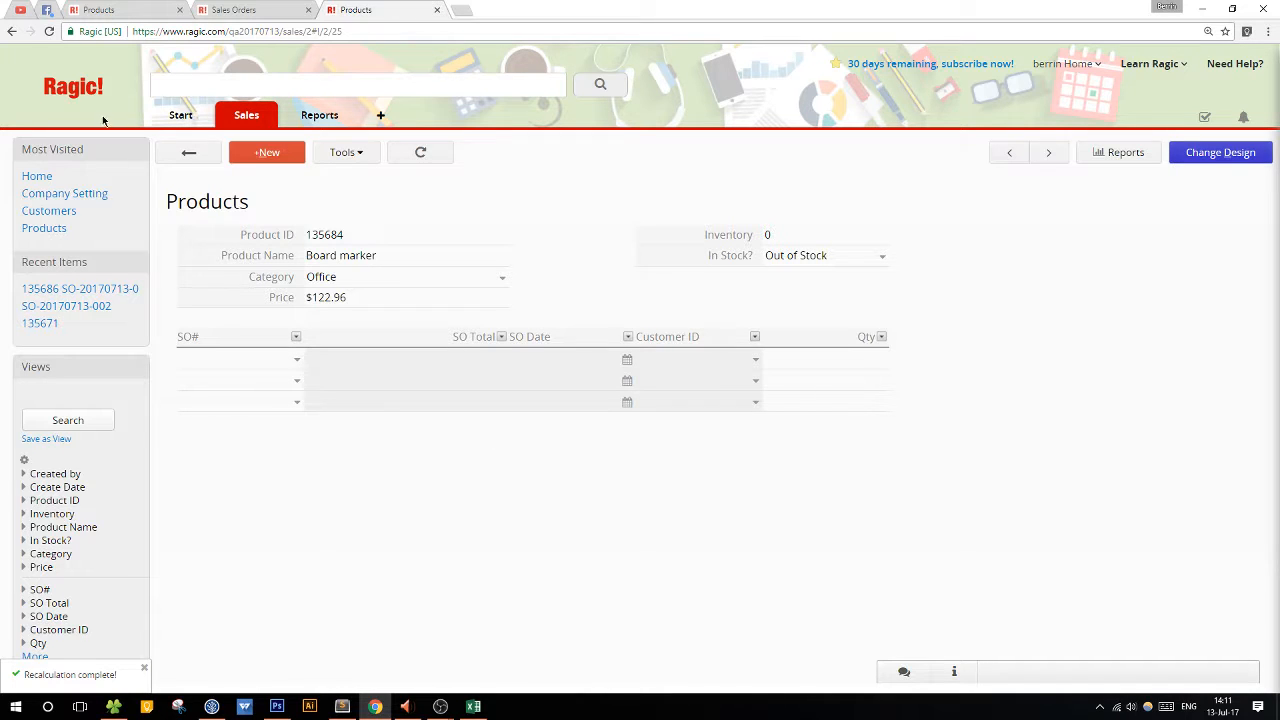
left_click(188, 154)
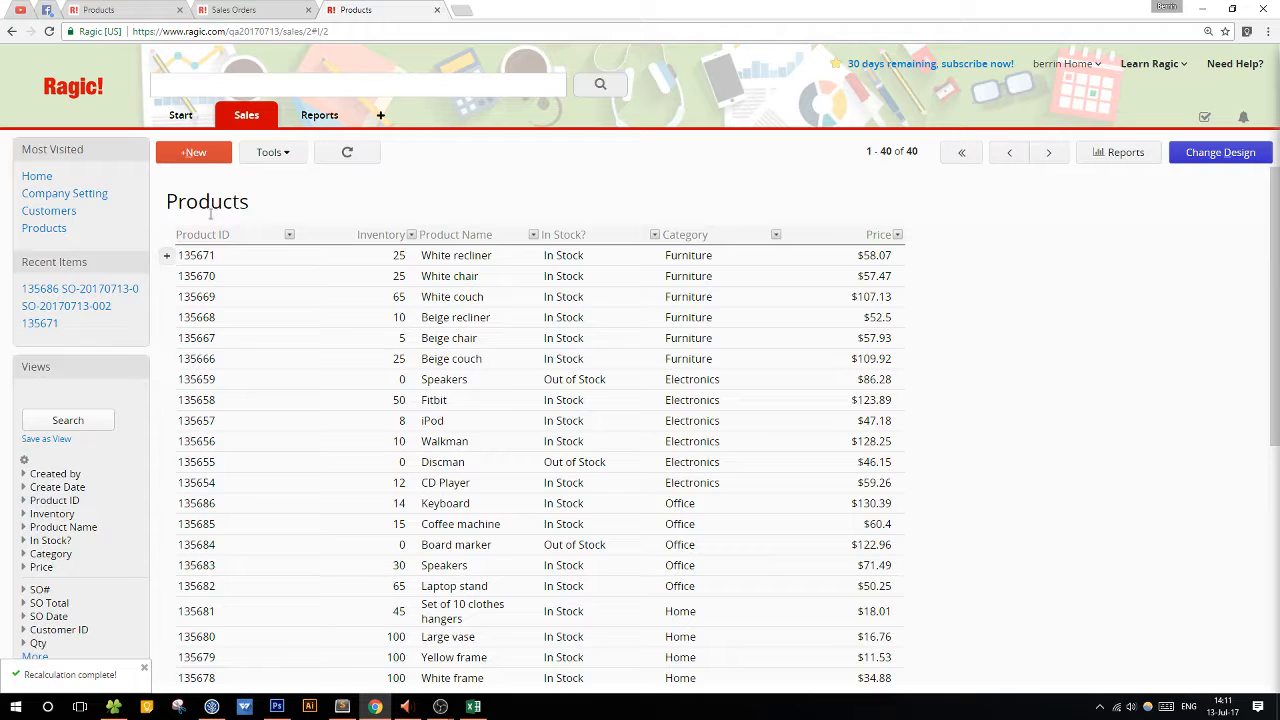
scroll(214, 323, "down", 2)
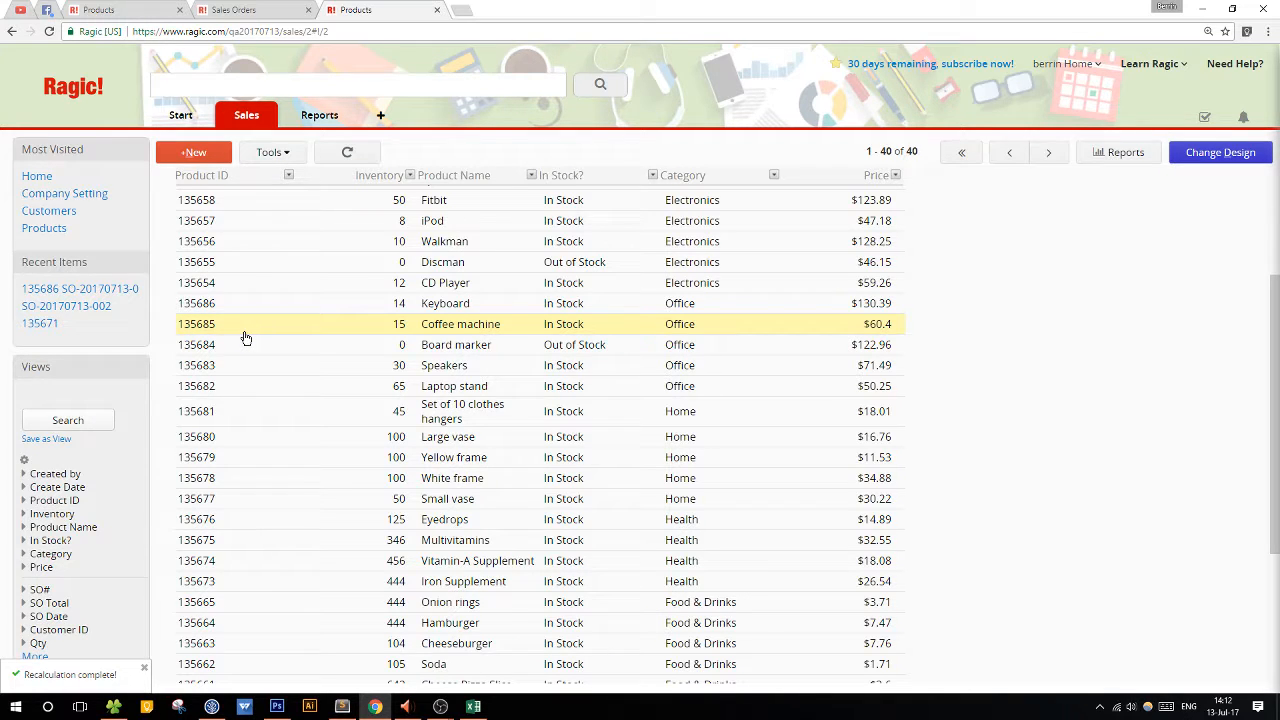
scroll(657, 391, "up", 5)
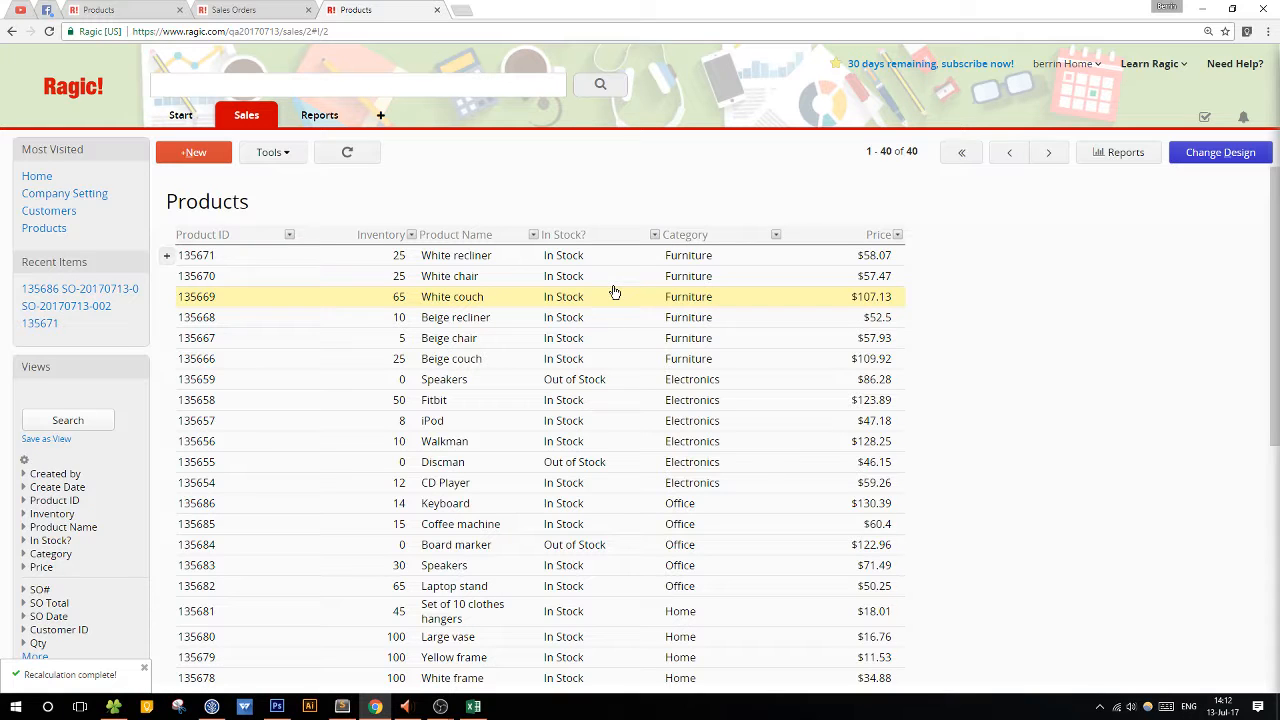
In the Sales Orders sheet's design, open the link and load settings of the Products link.
mouse_move(250, 115)
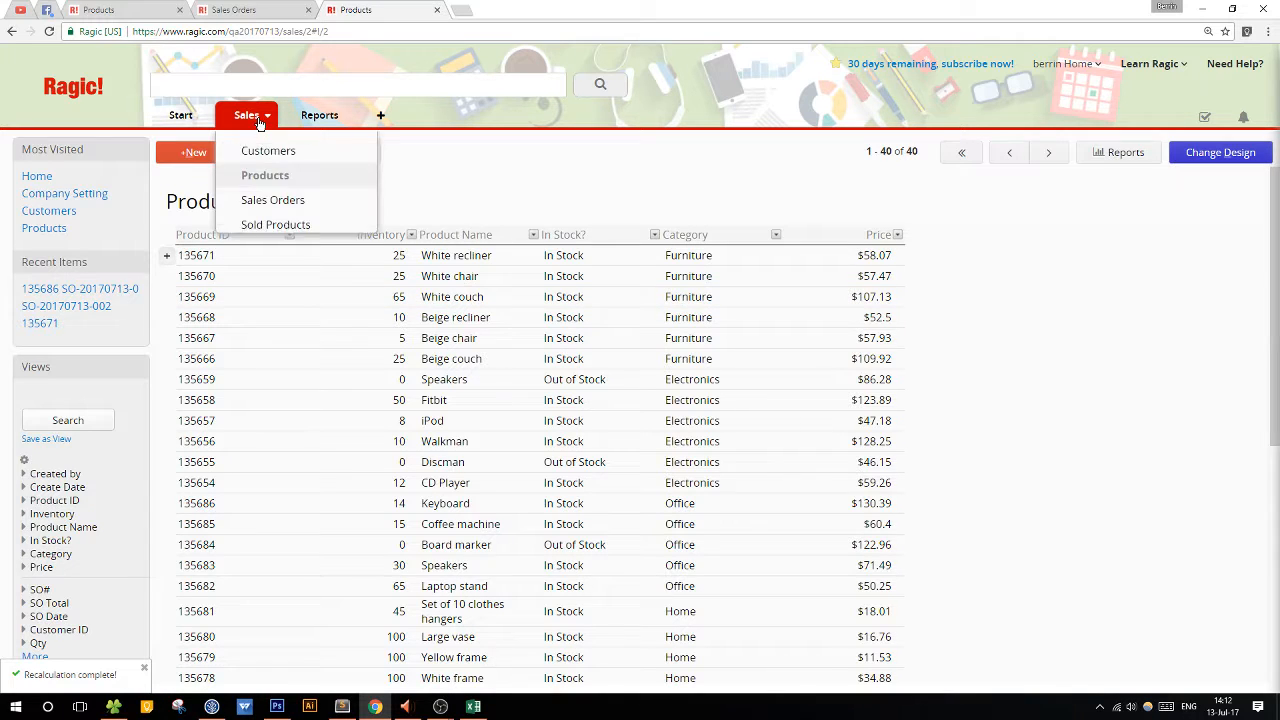
left_click(278, 208)
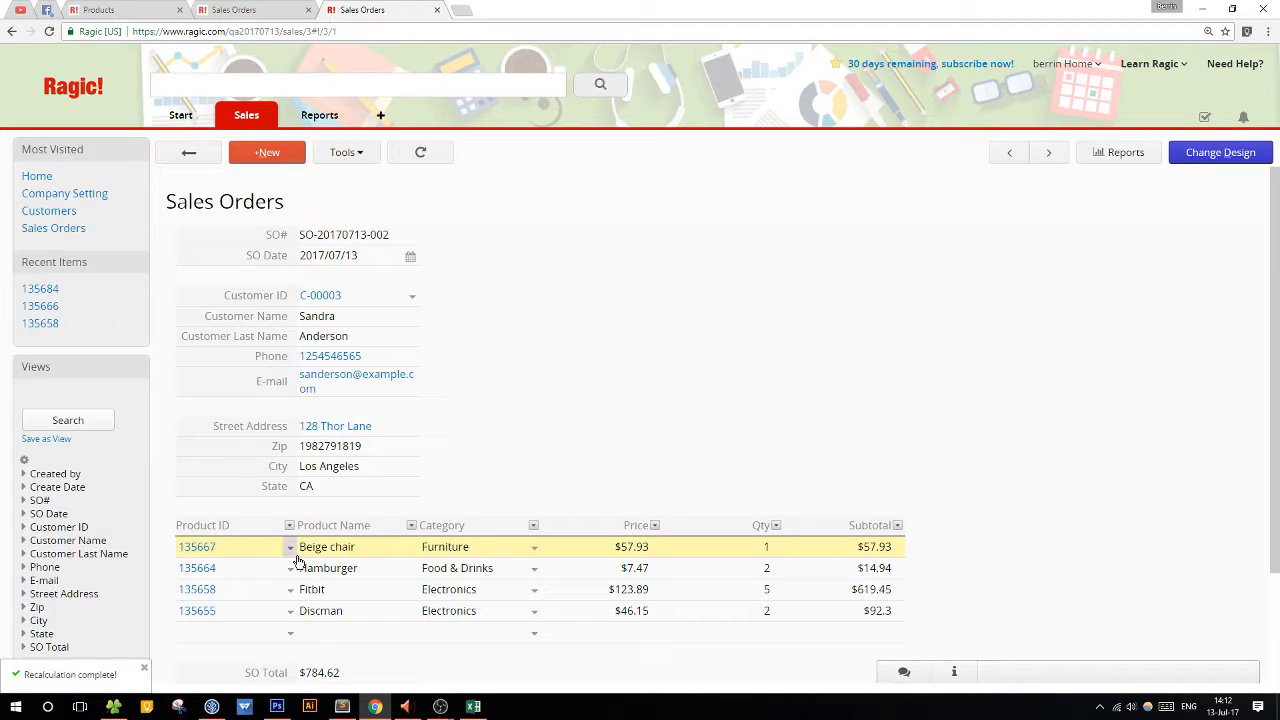
left_click(1185, 160)
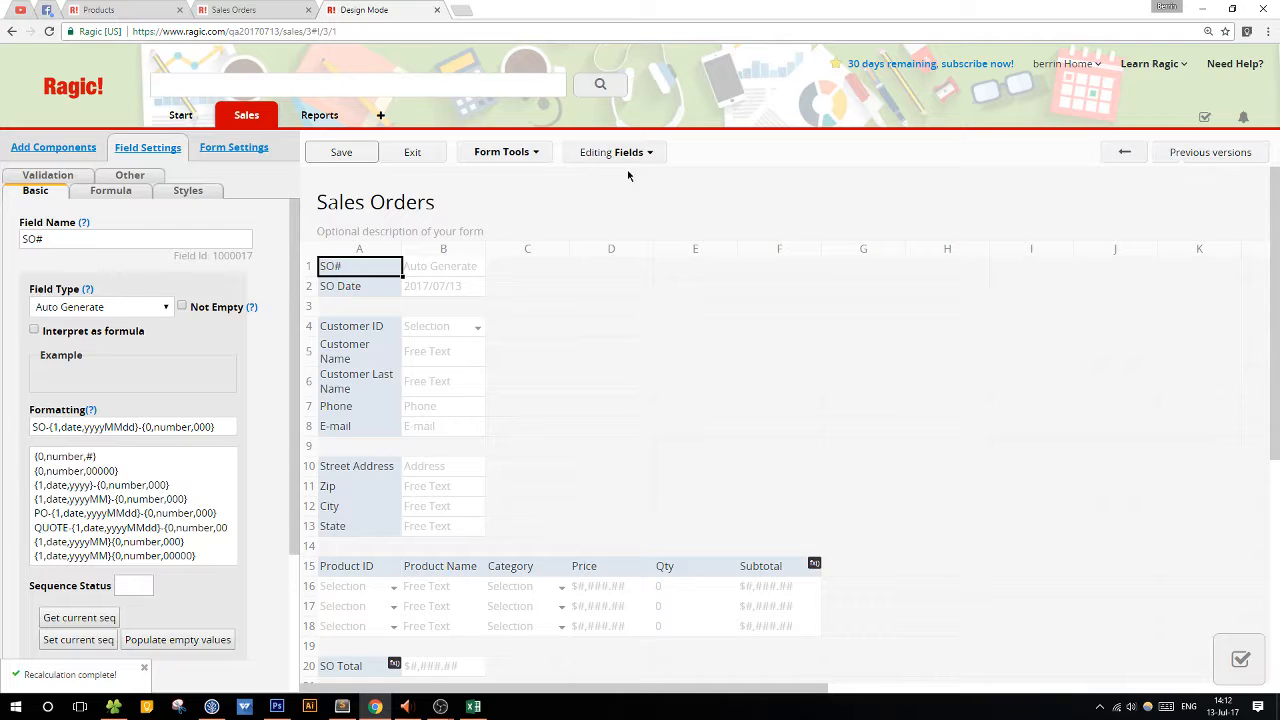
left_click(493, 151)
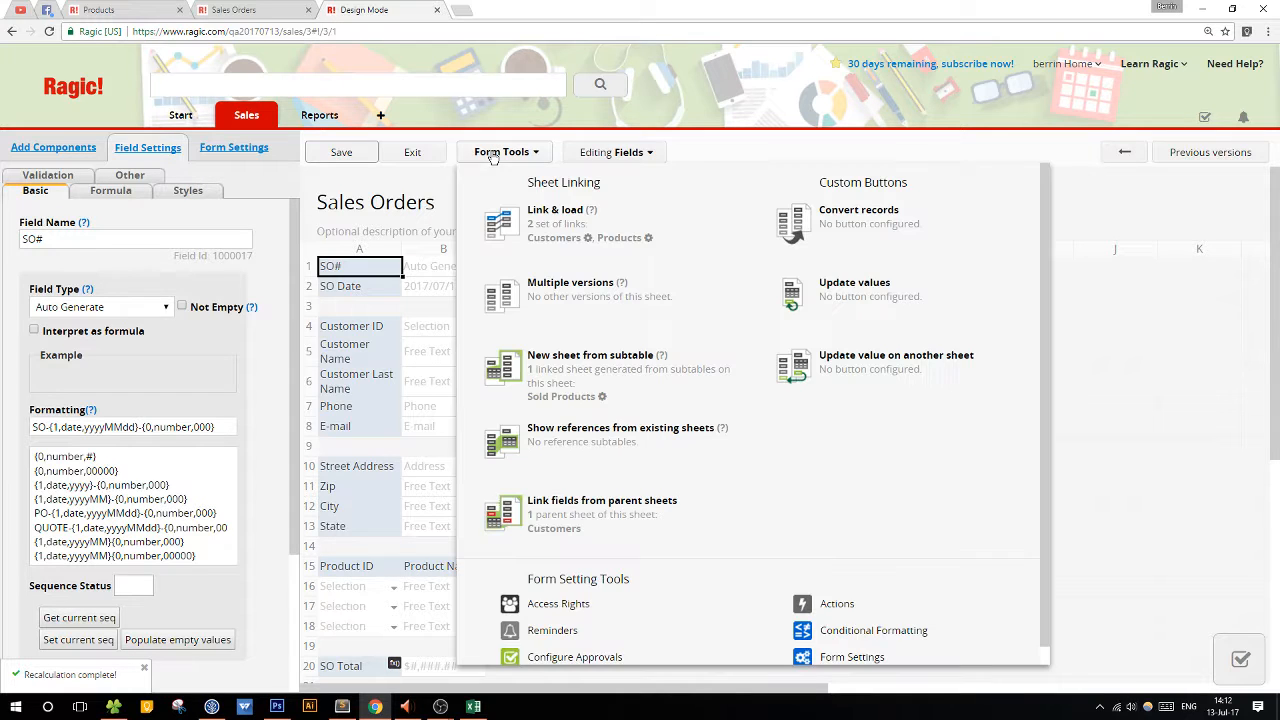
left_click(649, 240)
left_click_drag(622, 218, 822, 249)
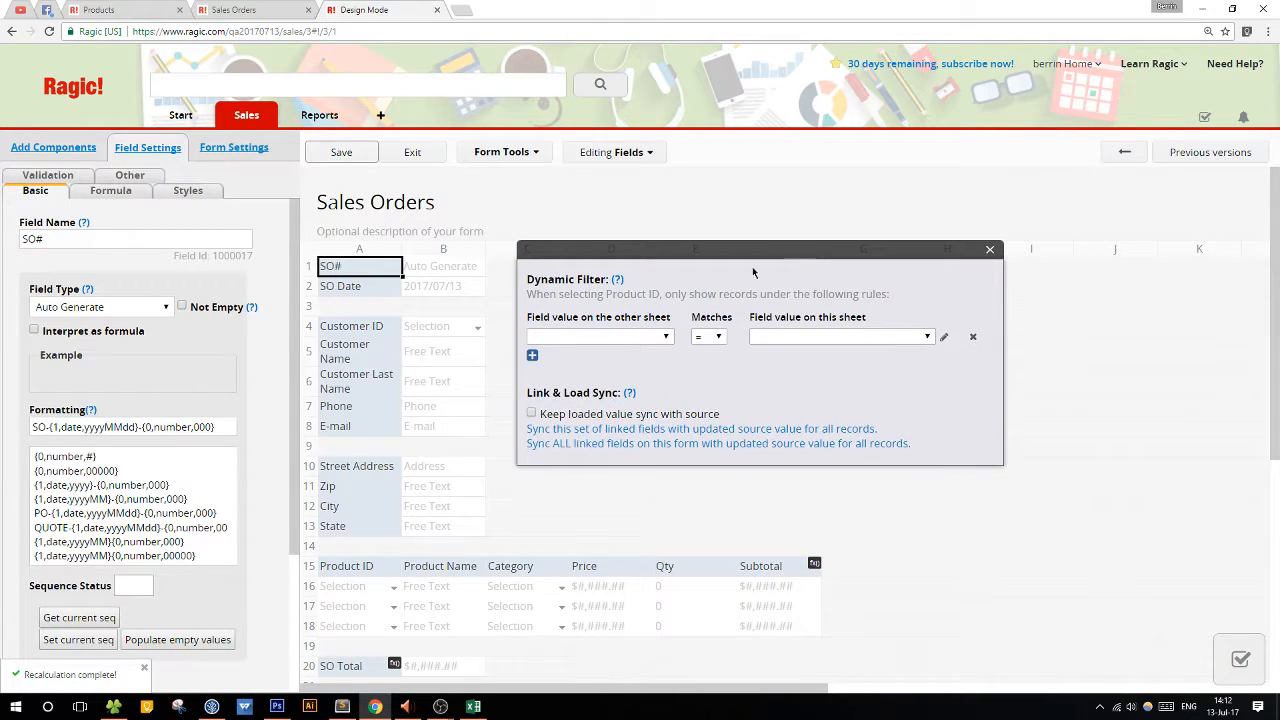
Add a dynamic filter so that In Stock? on the Products sheet equals the fixed value In Stock, and save the design.
left_click(657, 337)
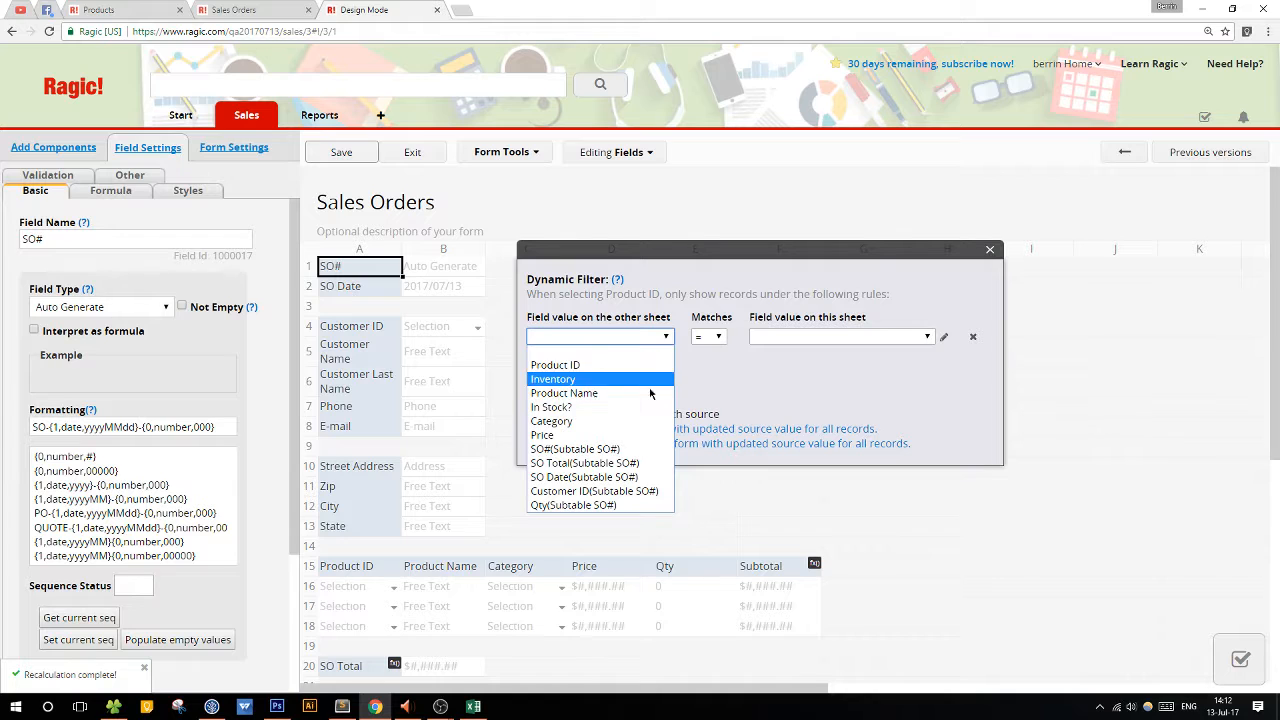
left_click(605, 410)
left_click(806, 338)
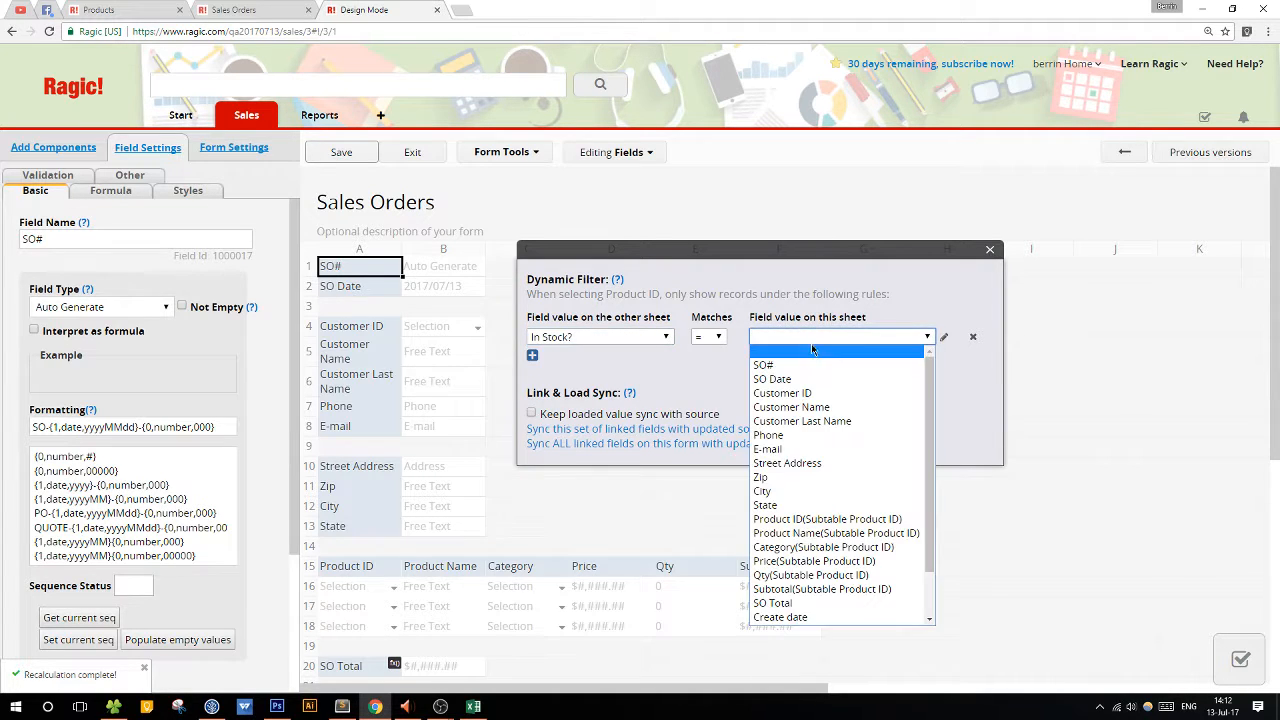
left_click(944, 338)
left_click(791, 336)
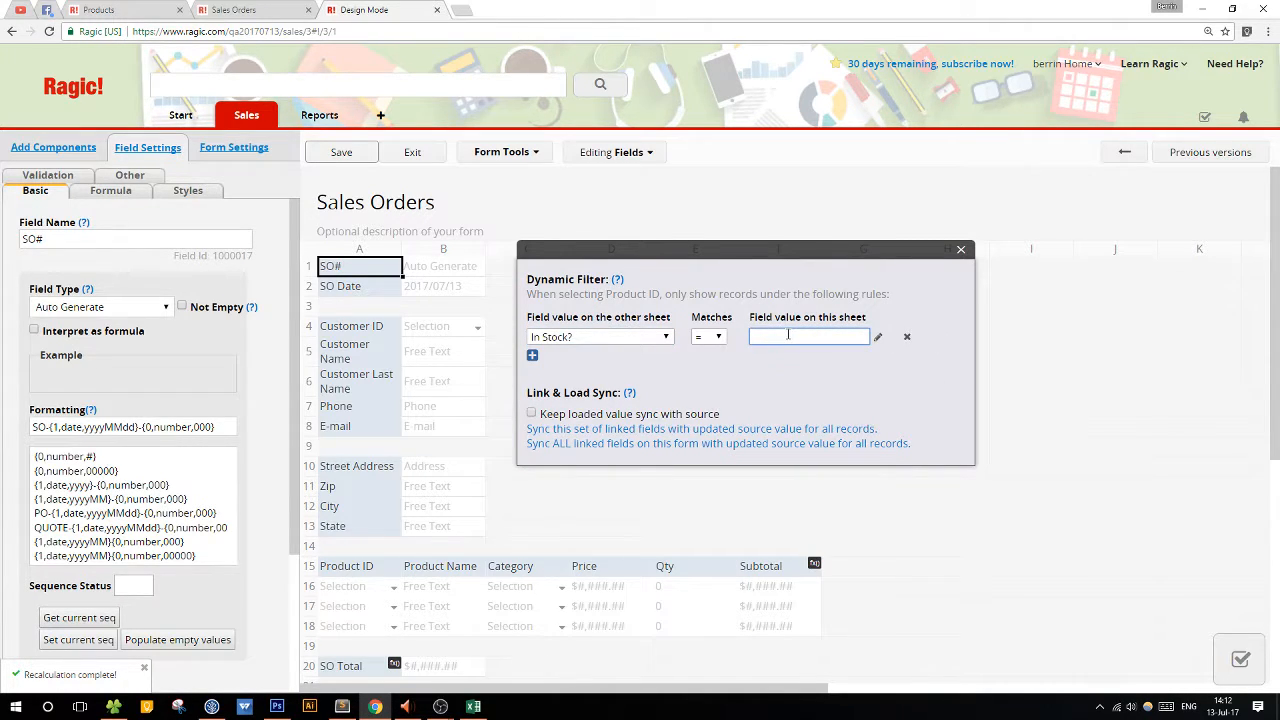
type("\"In Stock")
key("BackSpace")
left_click_drag(809, 336, 731, 337)
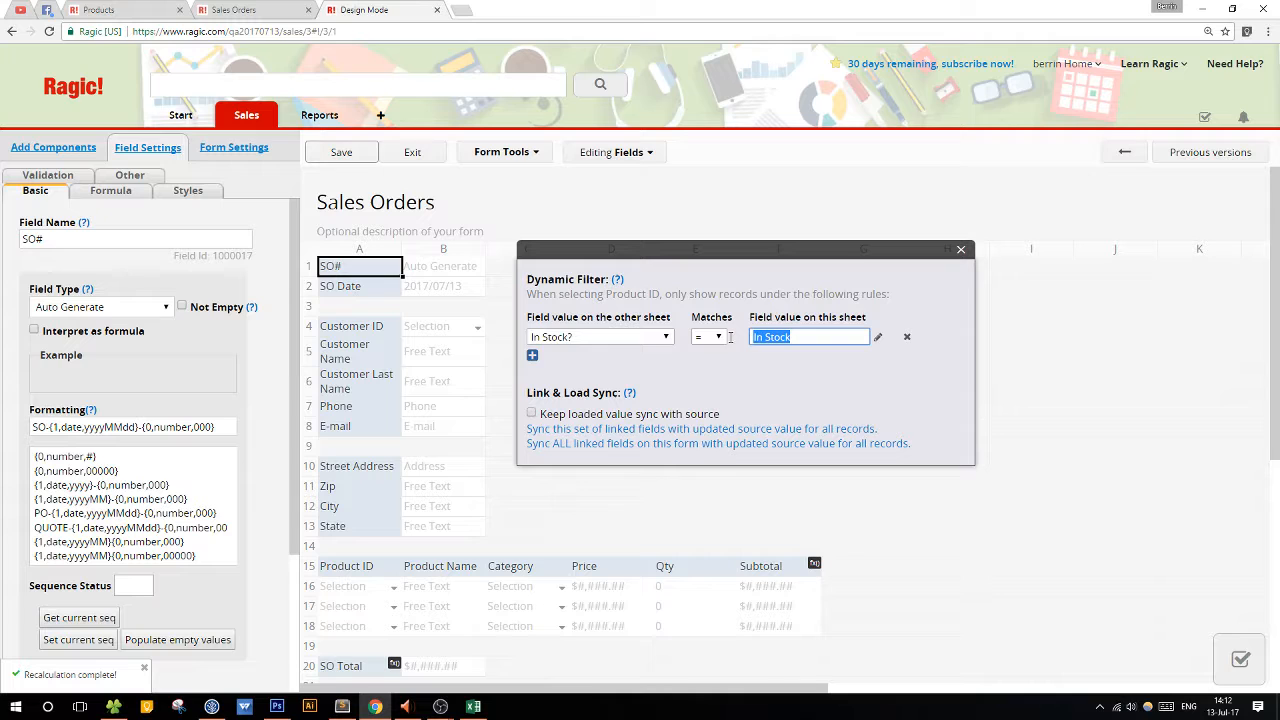
left_click(789, 339)
left_click(341, 152)
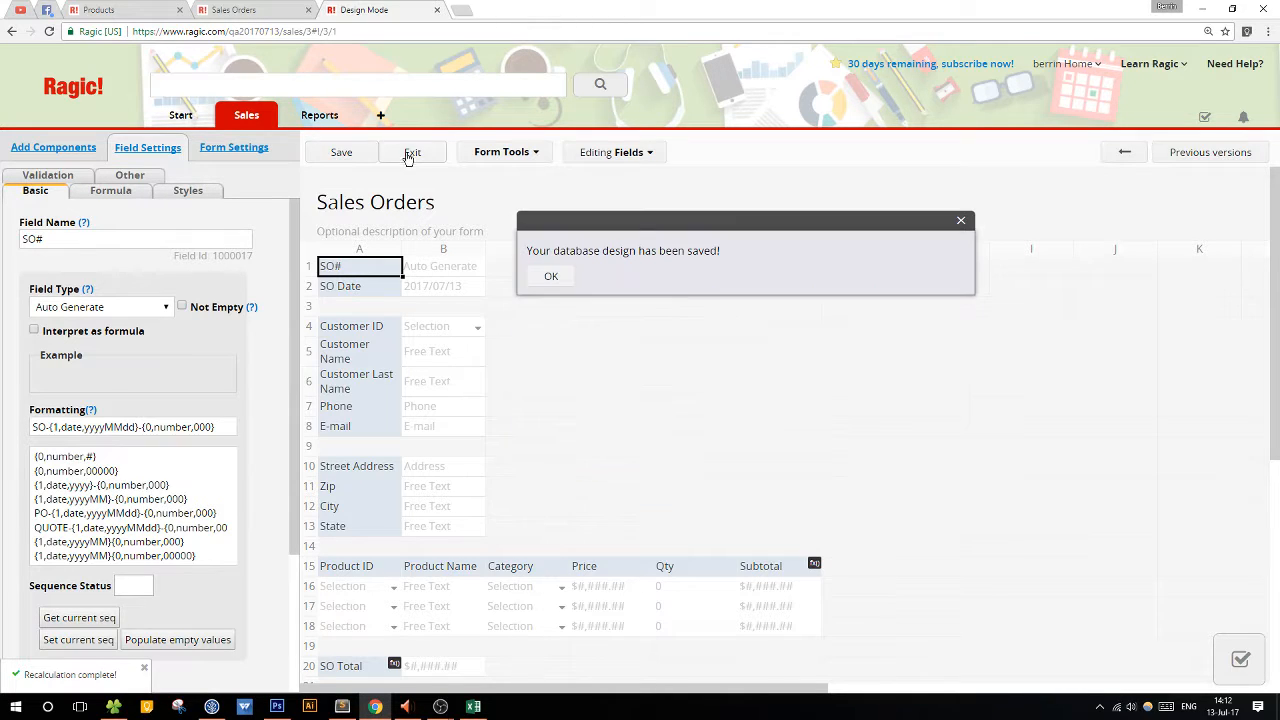
Leave the design mode and examine the products offered for the empty row of the open sales order.
left_click(410, 155)
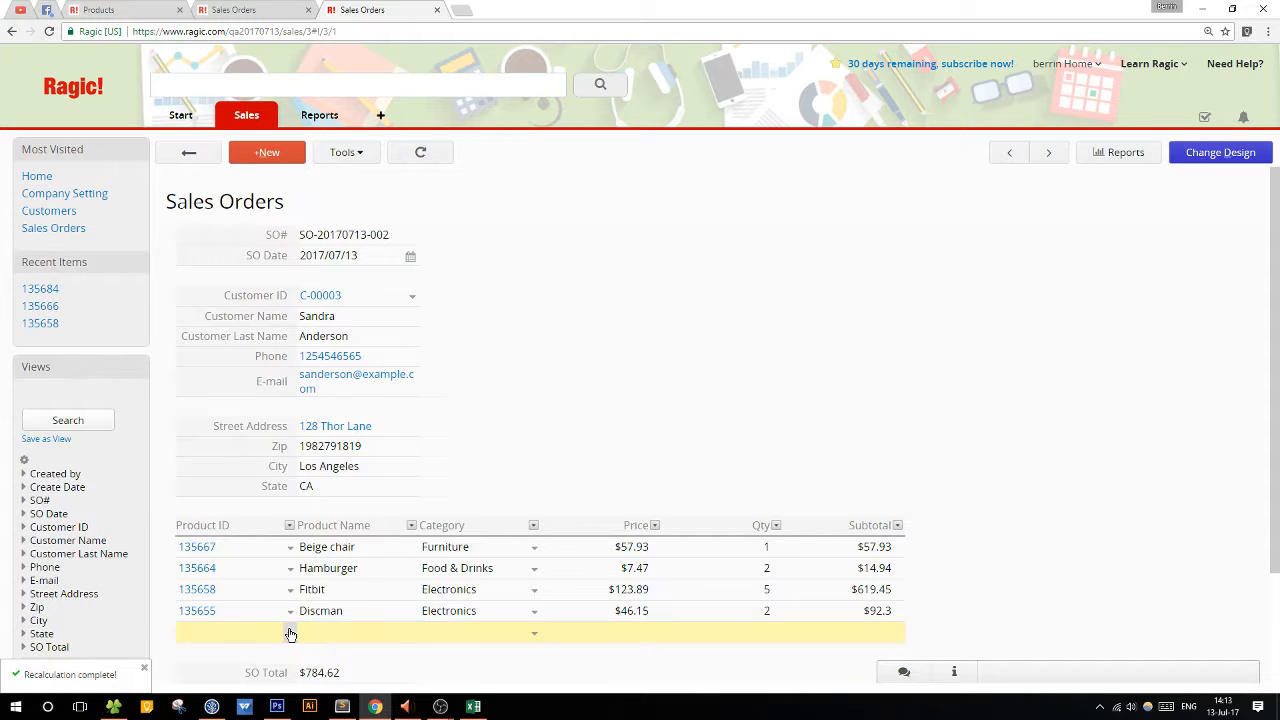
scroll(300, 600, "down", 2)
left_click(290, 500)
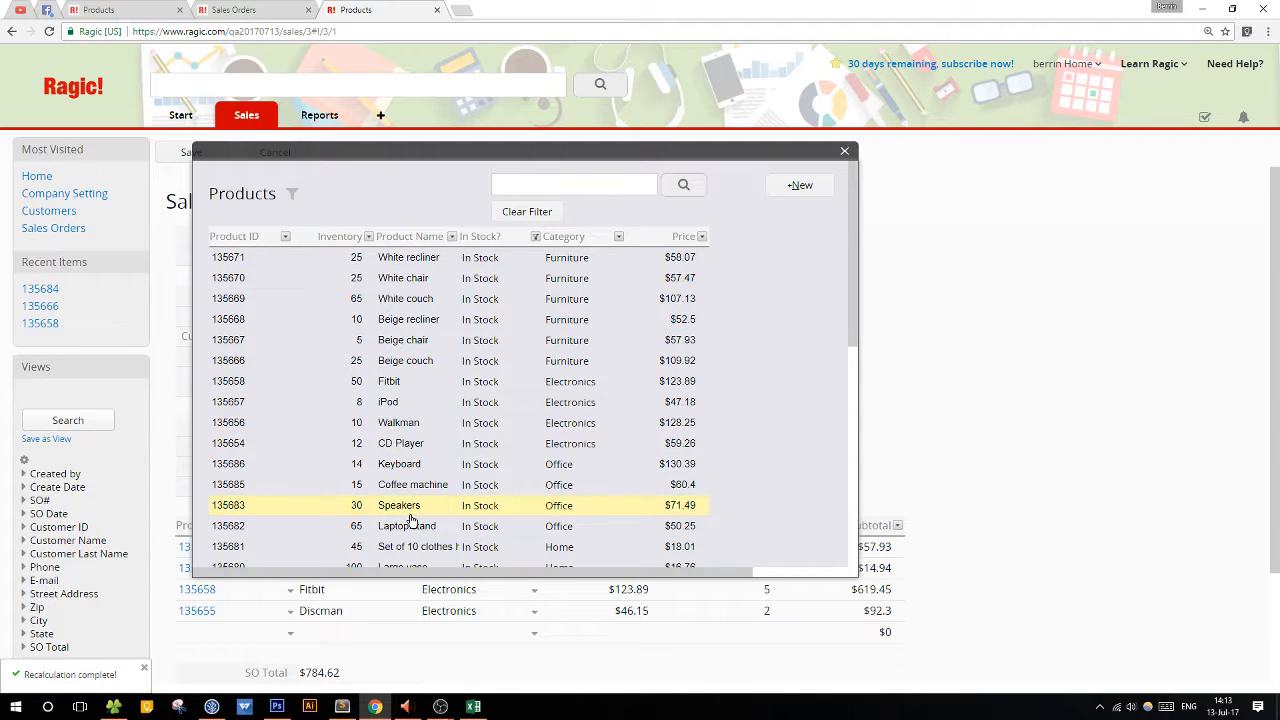
scroll(415, 513, "down", 6)
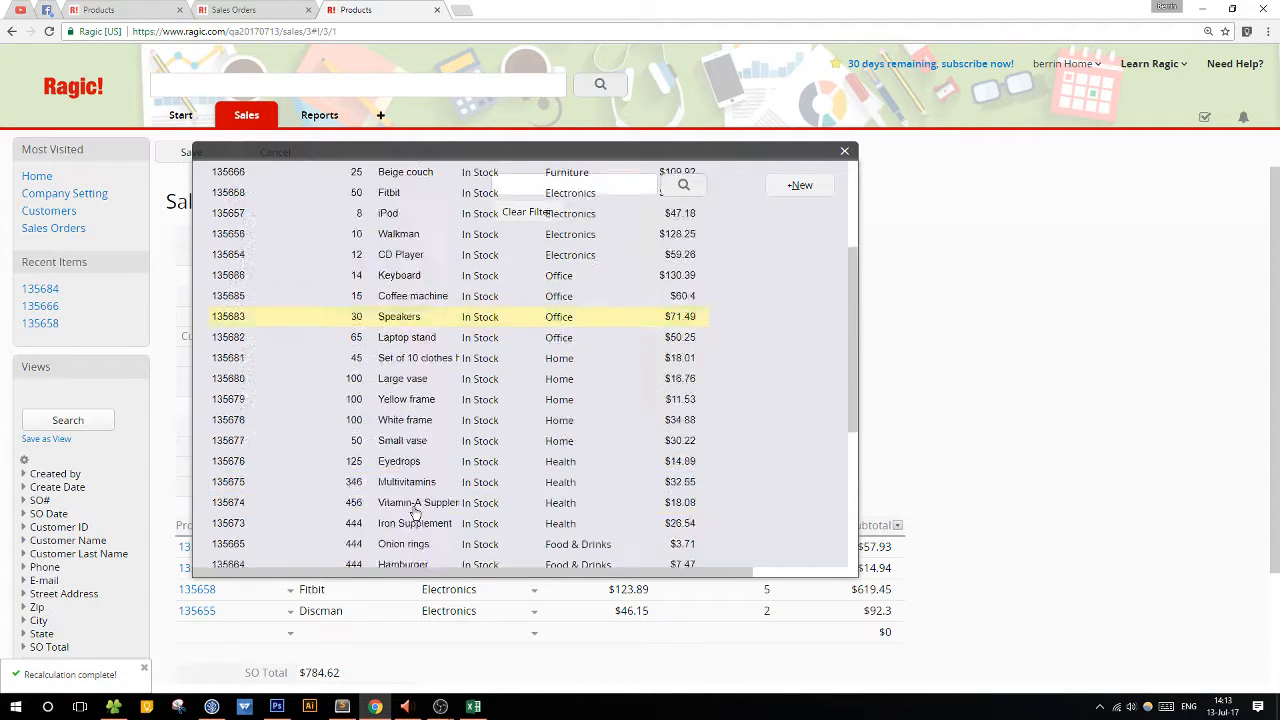
scroll(415, 513, "up", 5)
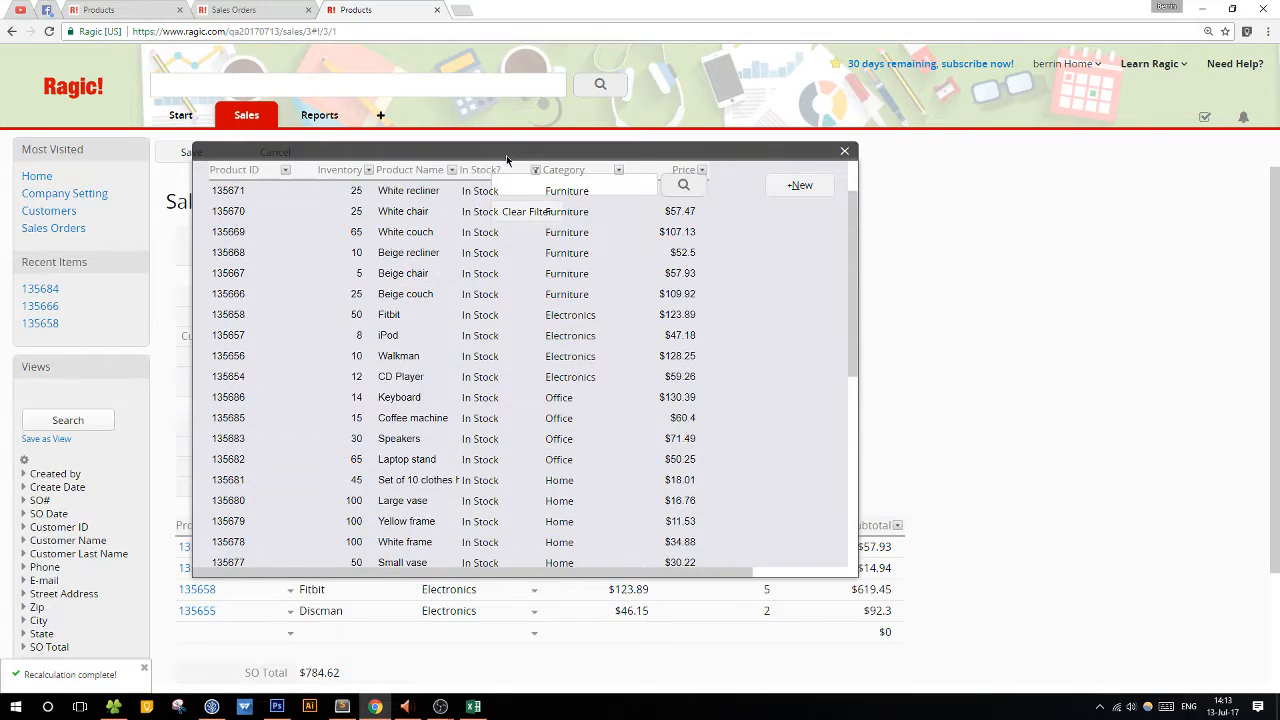
Refresh the Products list and compare its In Stock? values with the products offered in the sales order.
left_click_drag(506, 154, 965, 154)
left_click(237, 6)
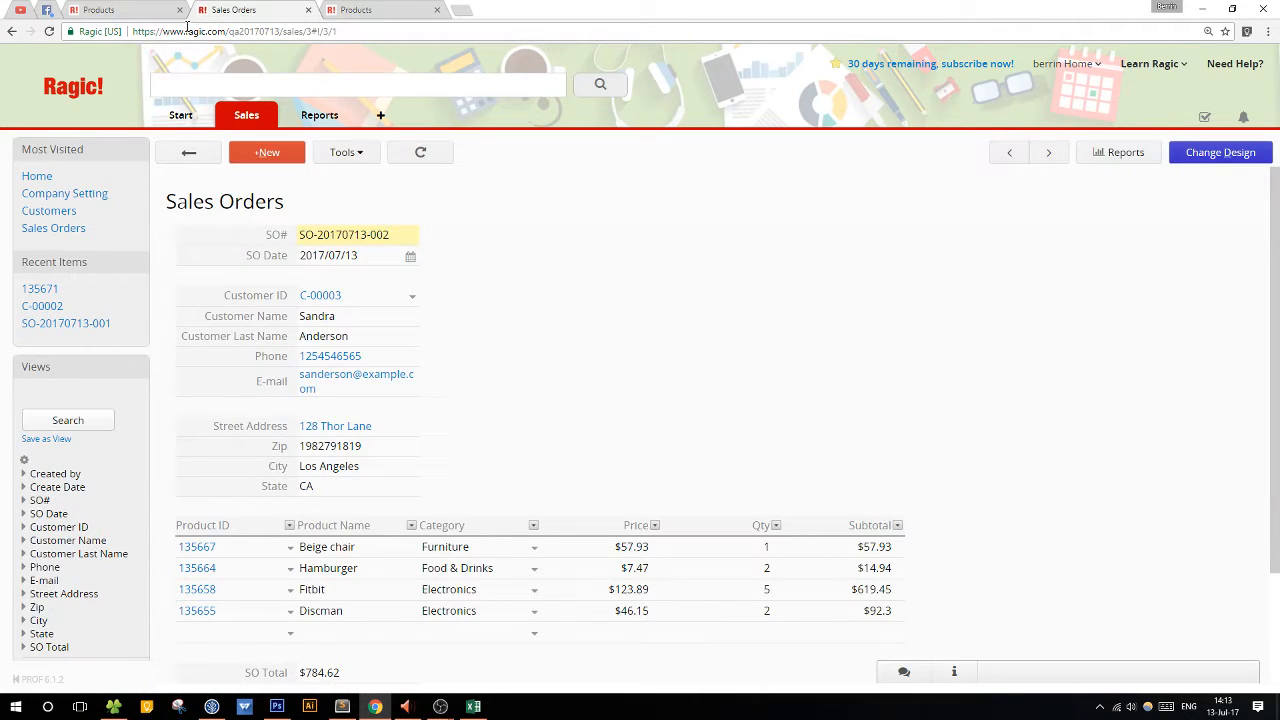
left_click(140, 10)
left_click(345, 155)
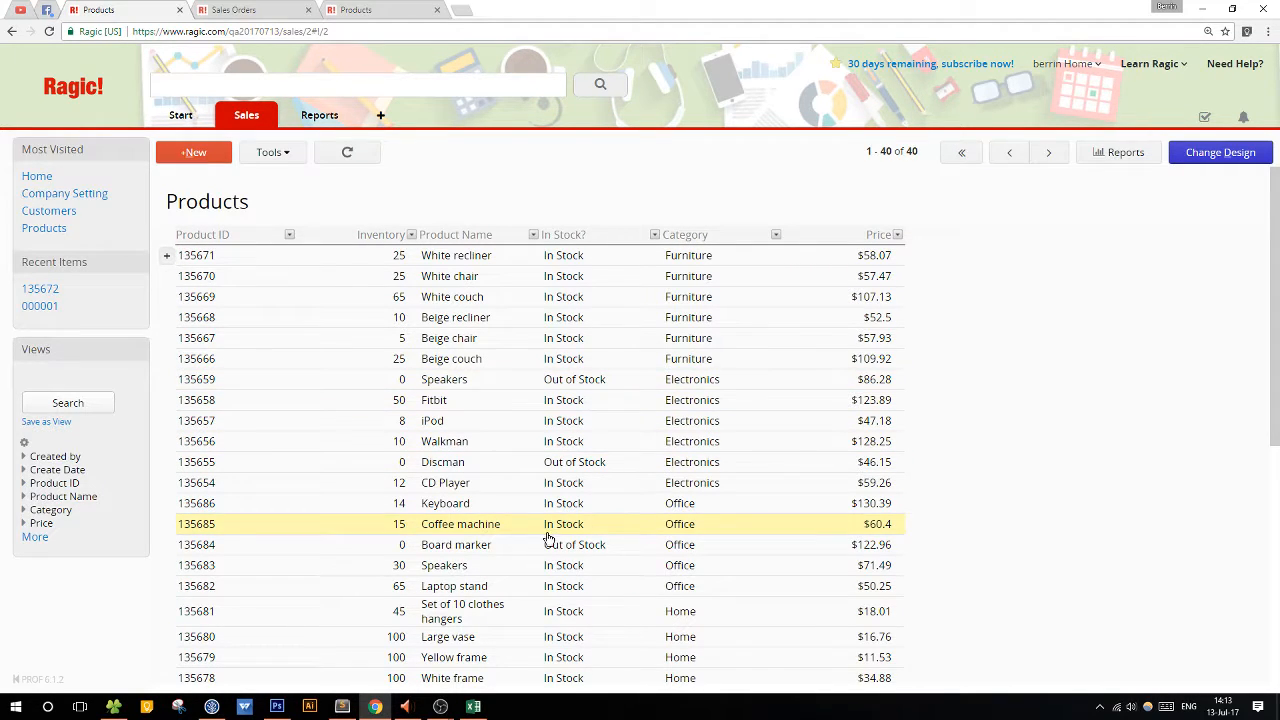
Return to the sales order, close the product selection and discard the pending edit.
left_click(331, 11)
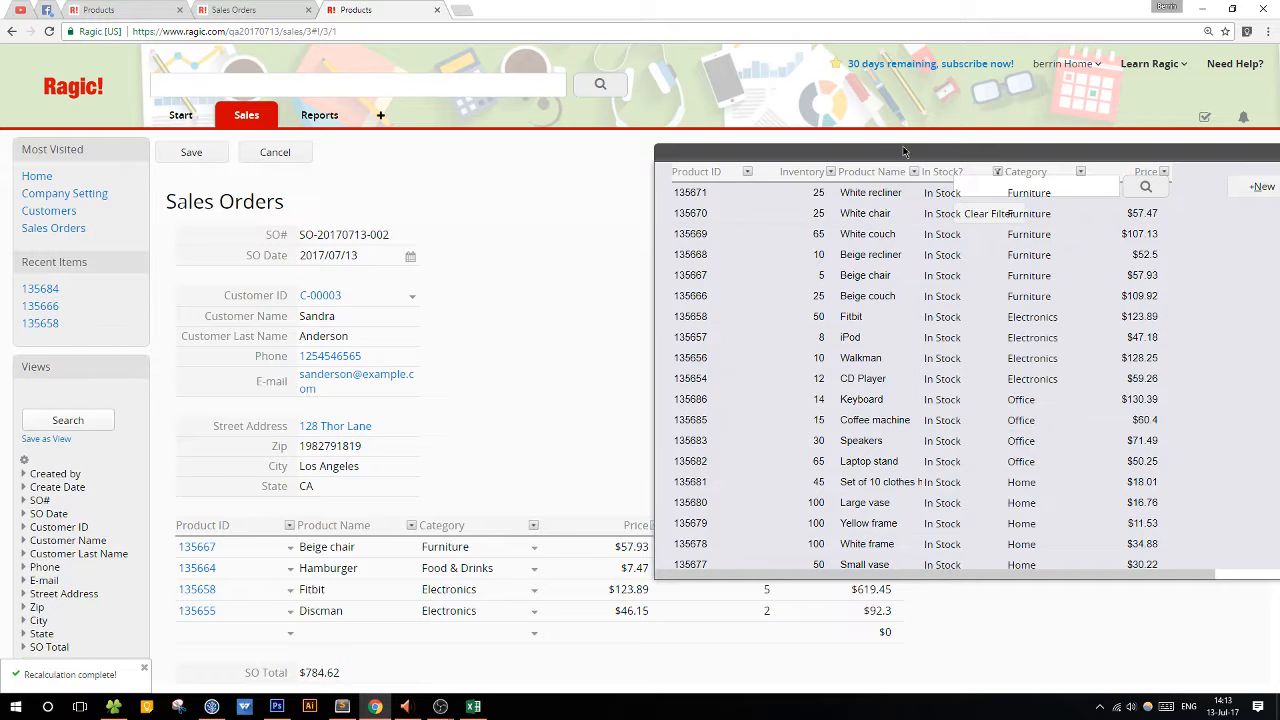
left_click_drag(900, 152, 425, 152)
left_click(832, 157)
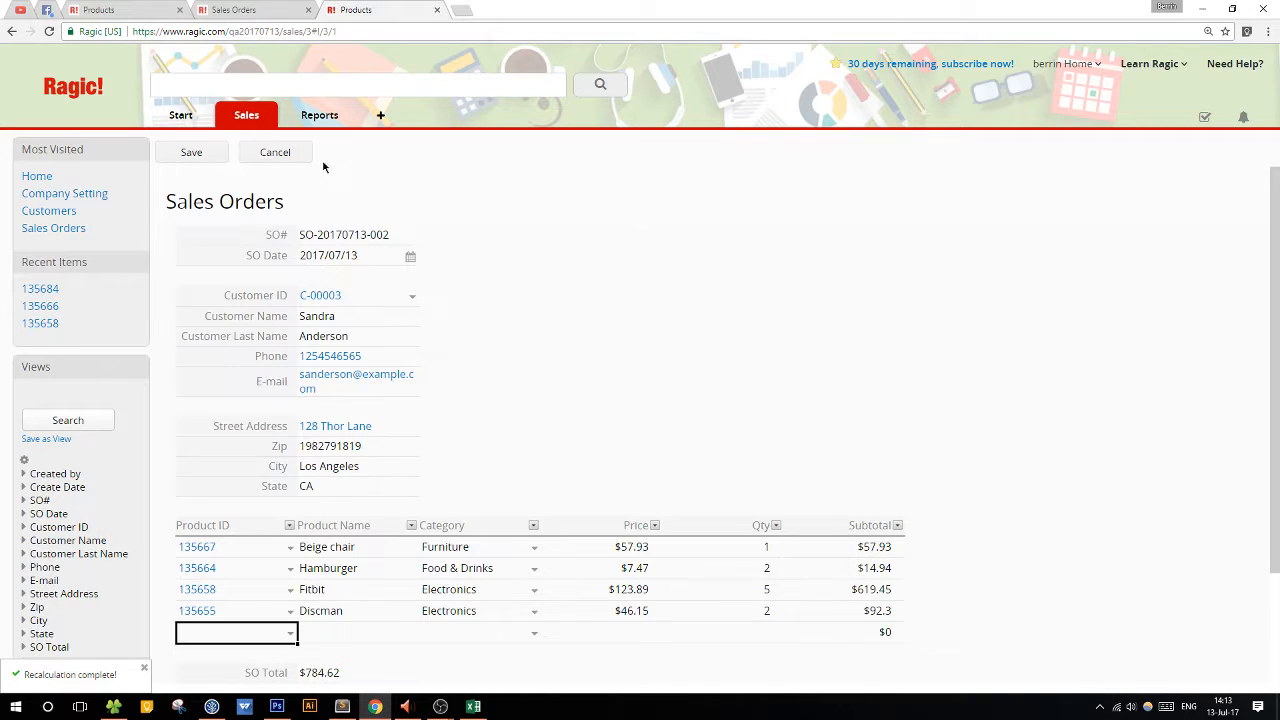
left_click(277, 152)
left_click(694, 112)
Start a new sales order and look through the products offered for its first Product ID row.
left_click(268, 147)
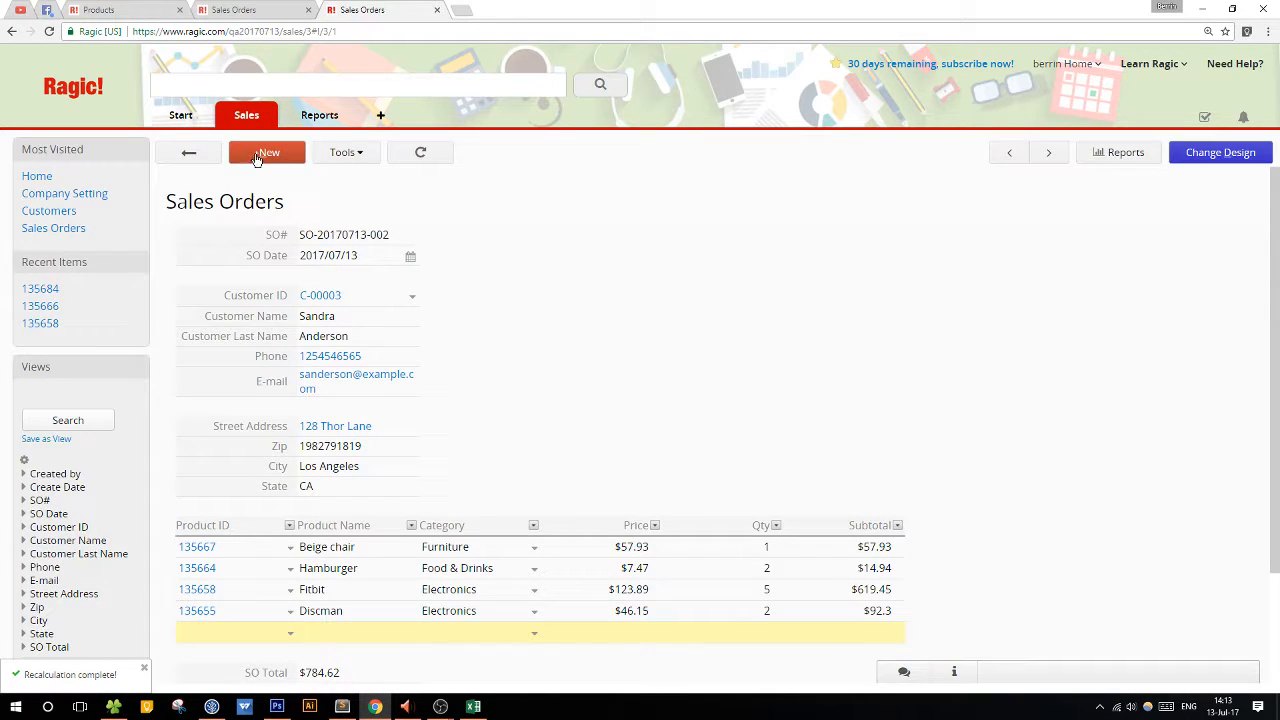
left_click(290, 542)
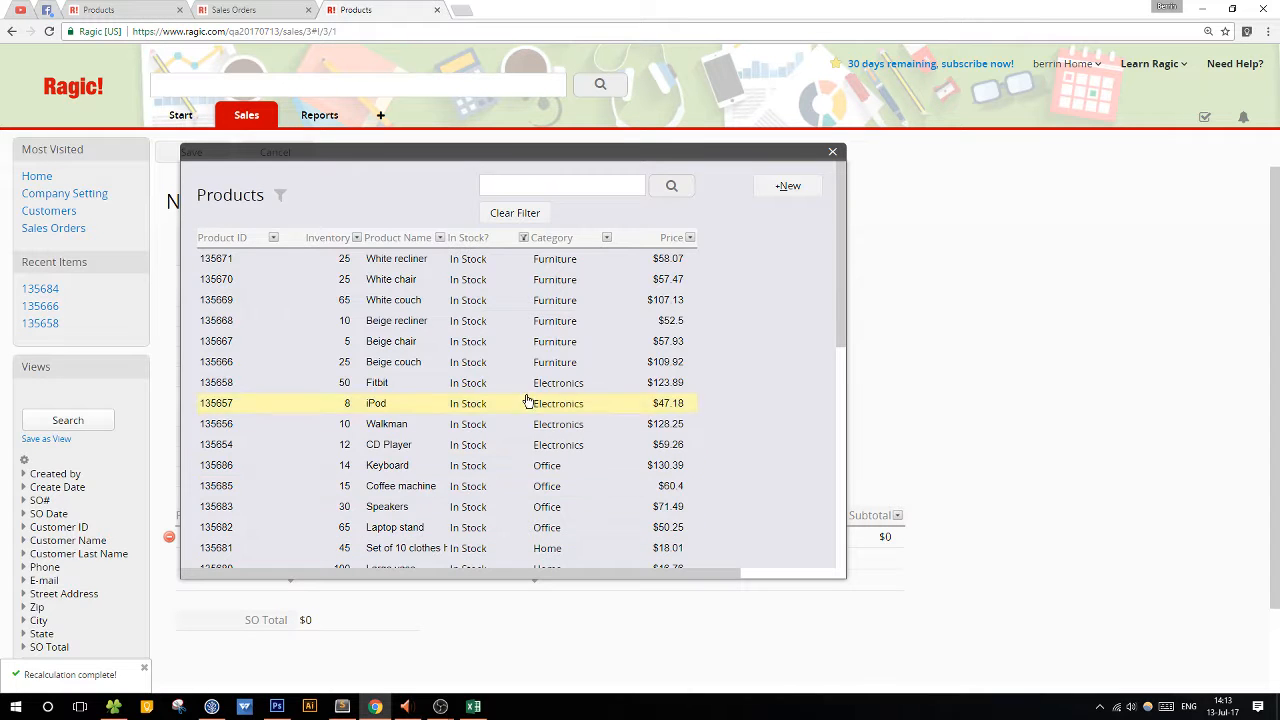
scroll(493, 352, "down", 2)
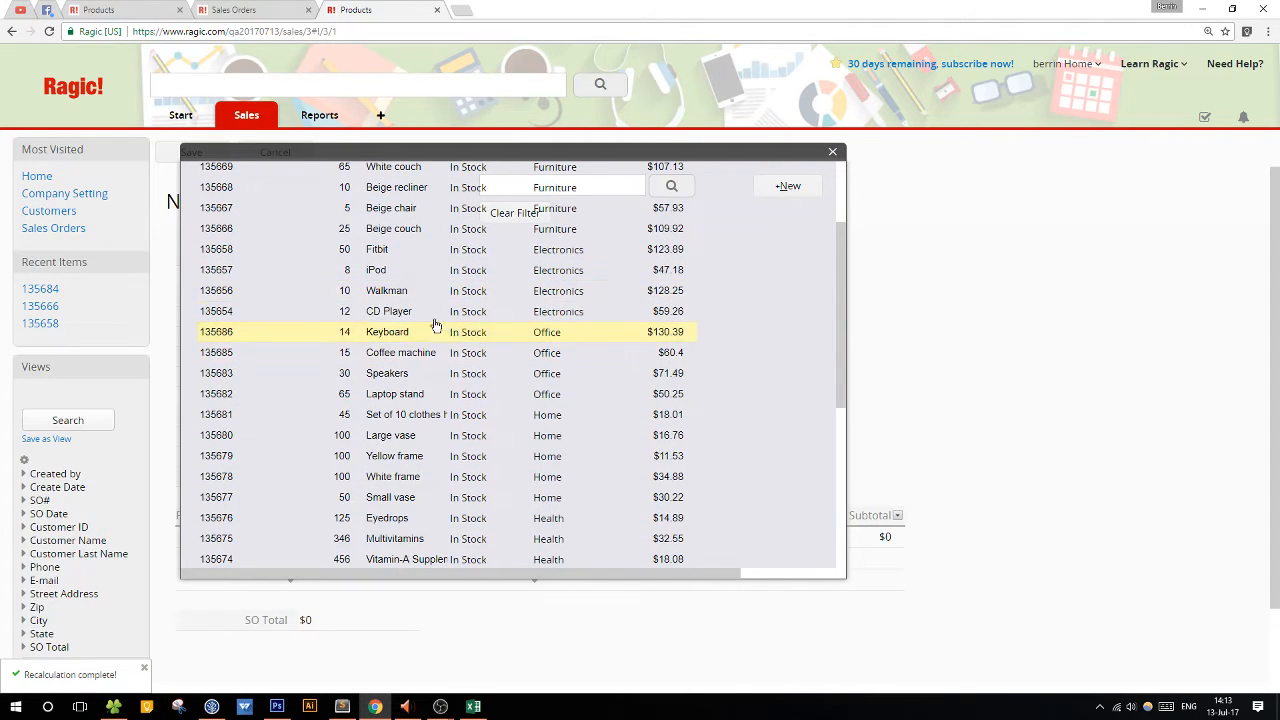
scroll(412, 468, "down", 2)
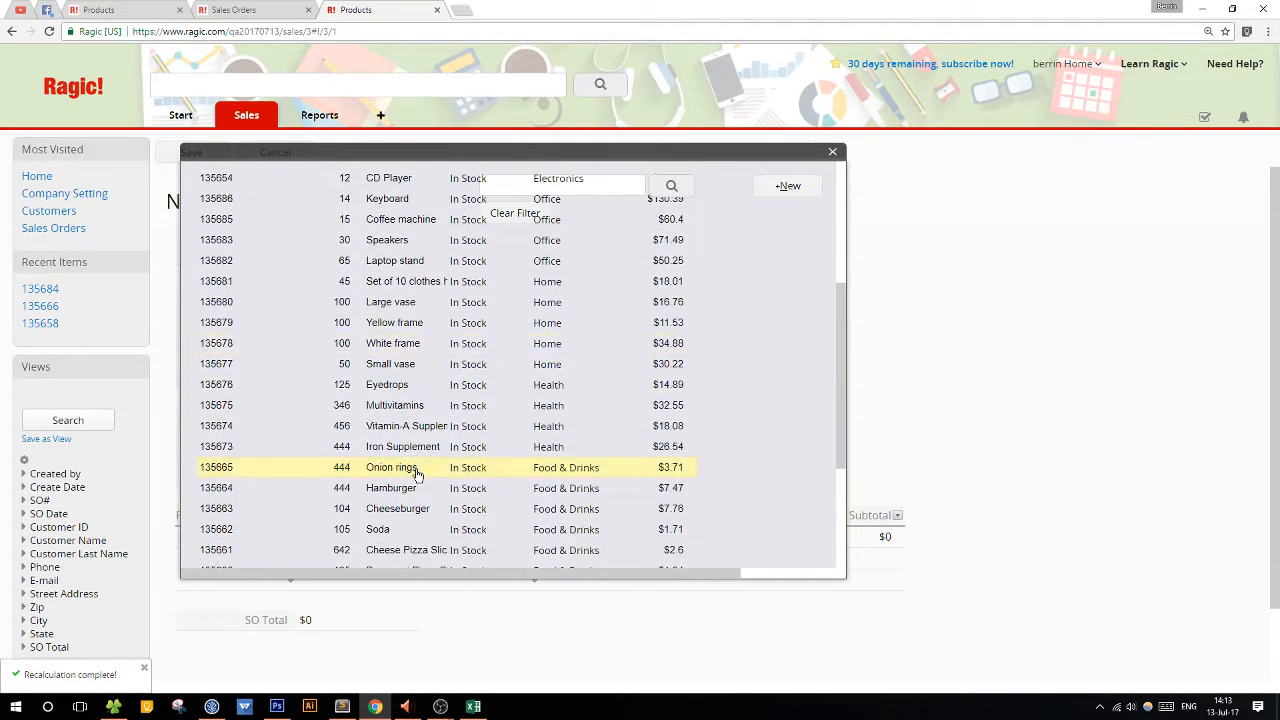
scroll(417, 472, "up", 3)
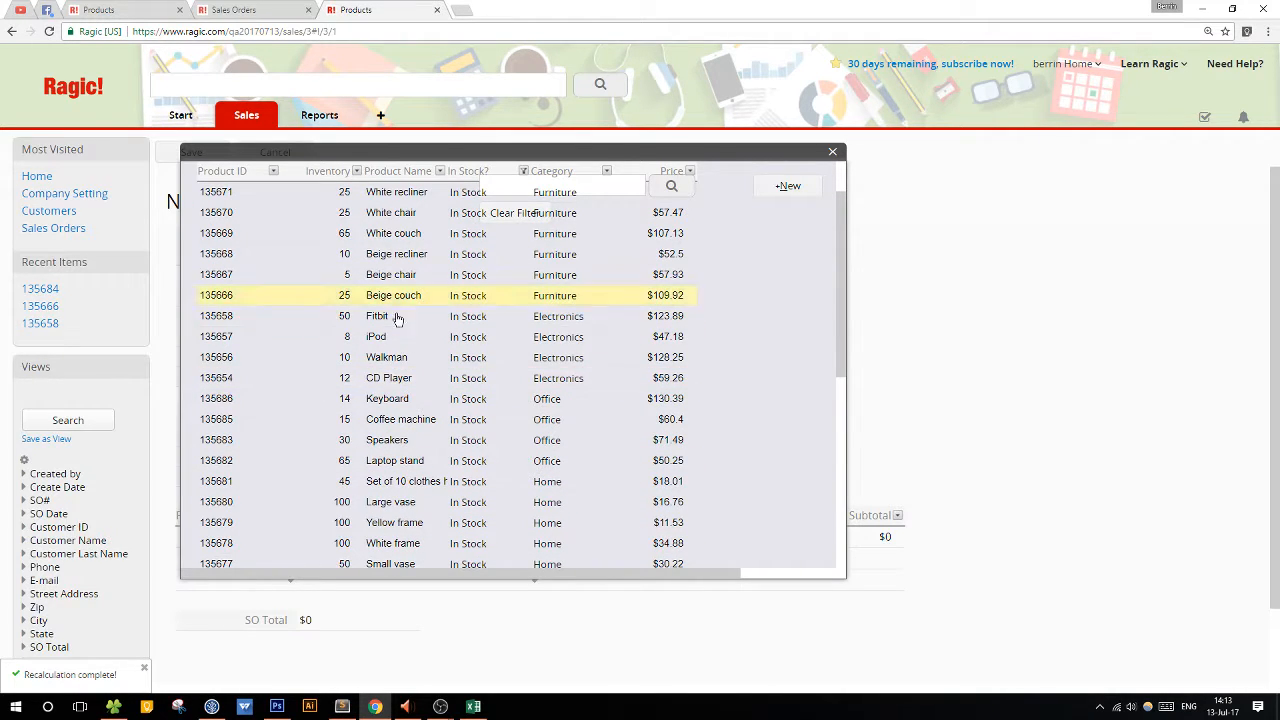
Check the Board marker's stock status in the Products list against the new sales order's product selection.
left_click(218, 9)
left_click(138, 8)
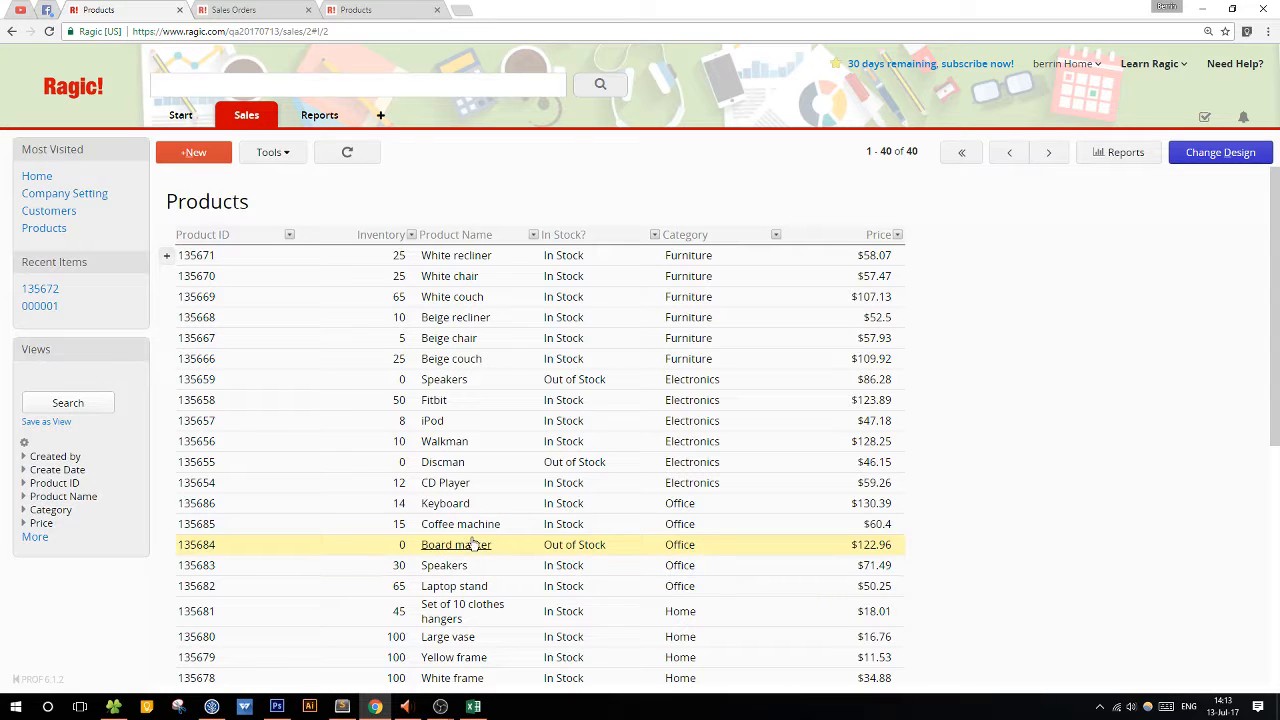
left_click(400, 7)
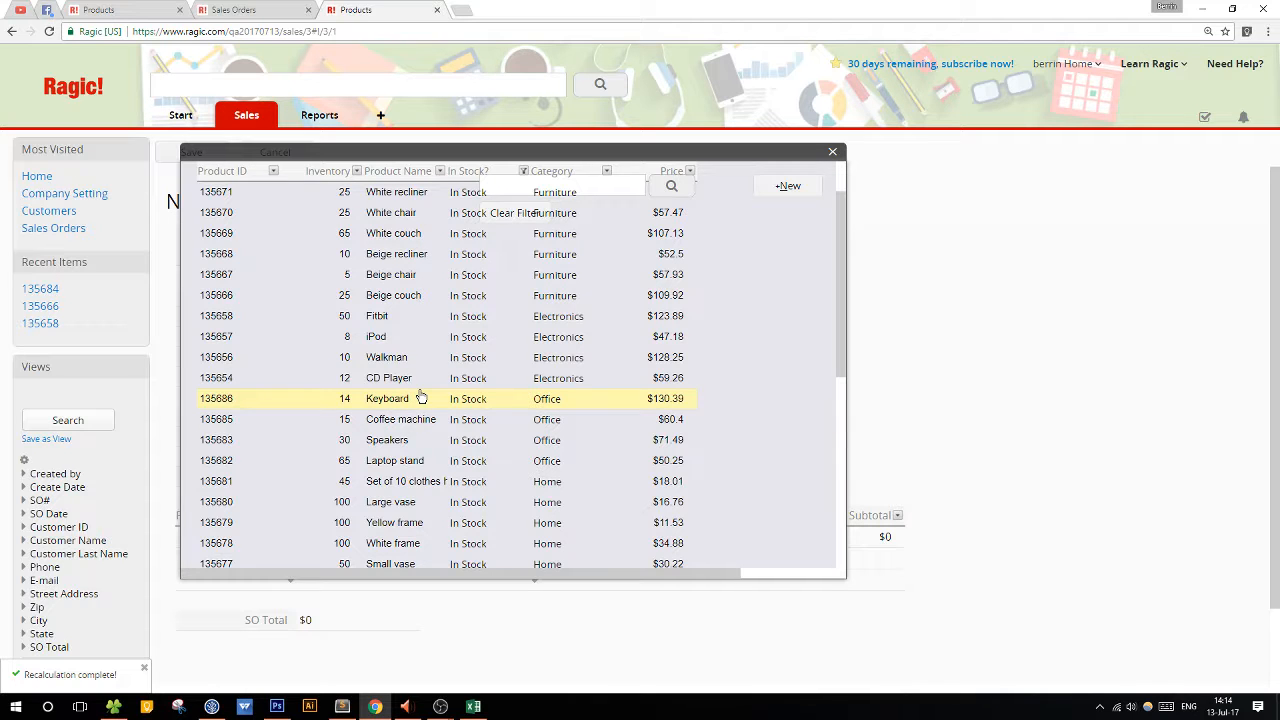
scroll(421, 398, "up", 2)
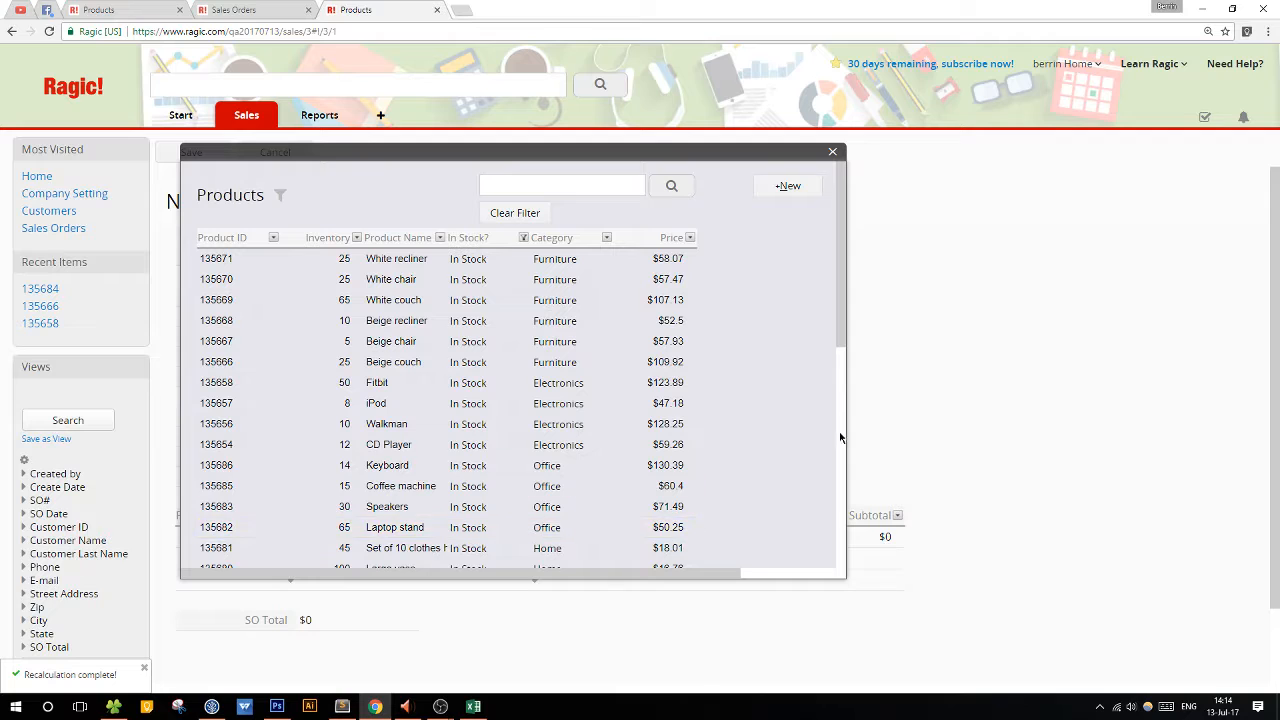
Close the product selection and discard the new sales order.
left_click(832, 151)
left_click(268, 154)
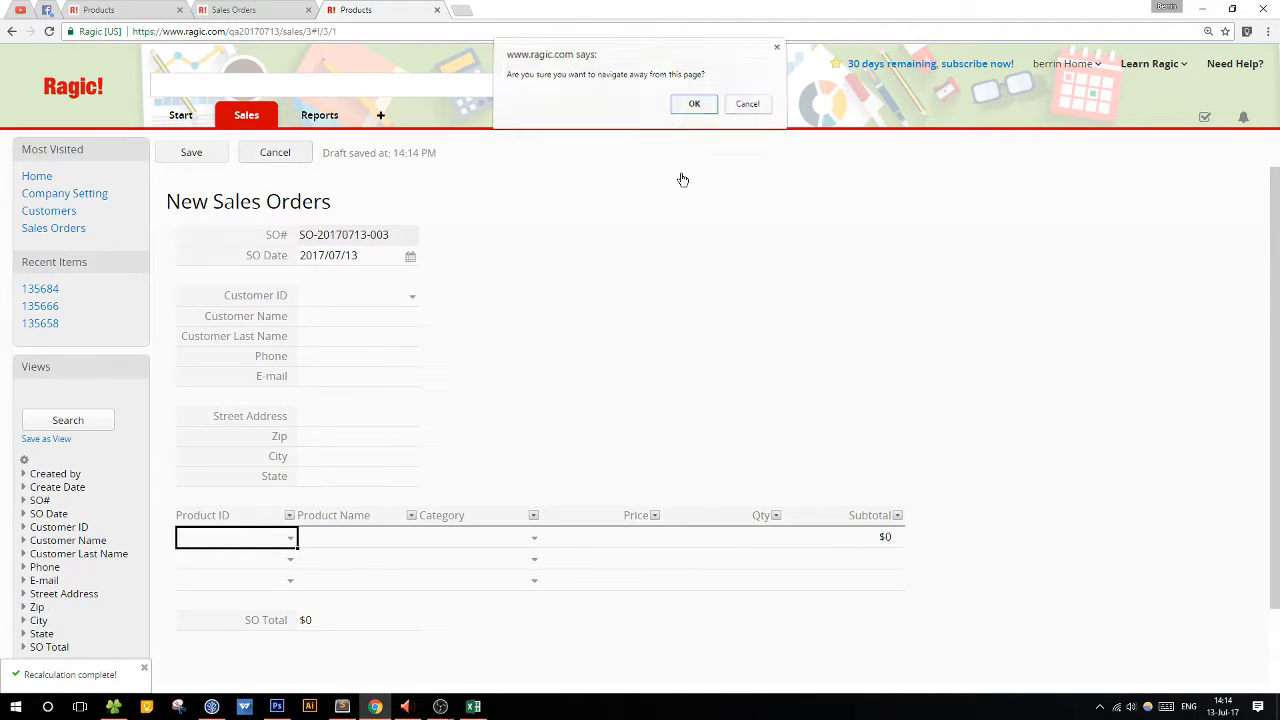
left_click(691, 106)
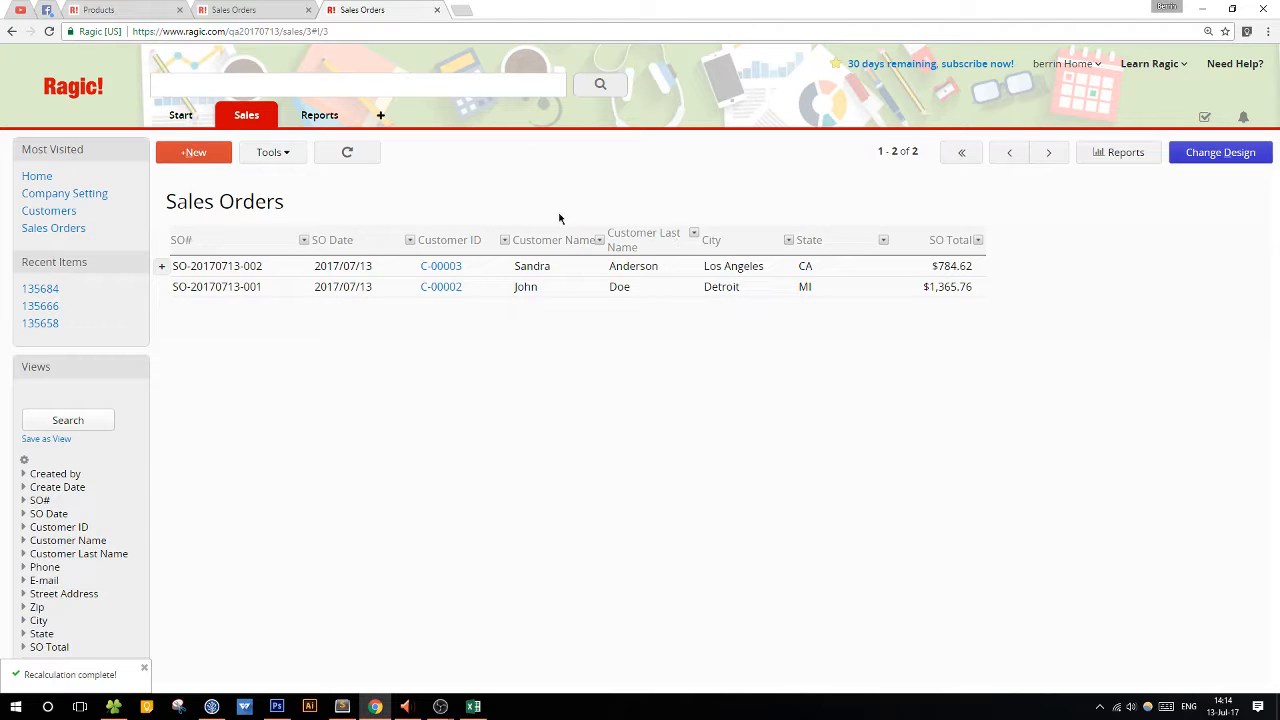
Open the Products sheet from the Sales group.
mouse_move(239, 117)
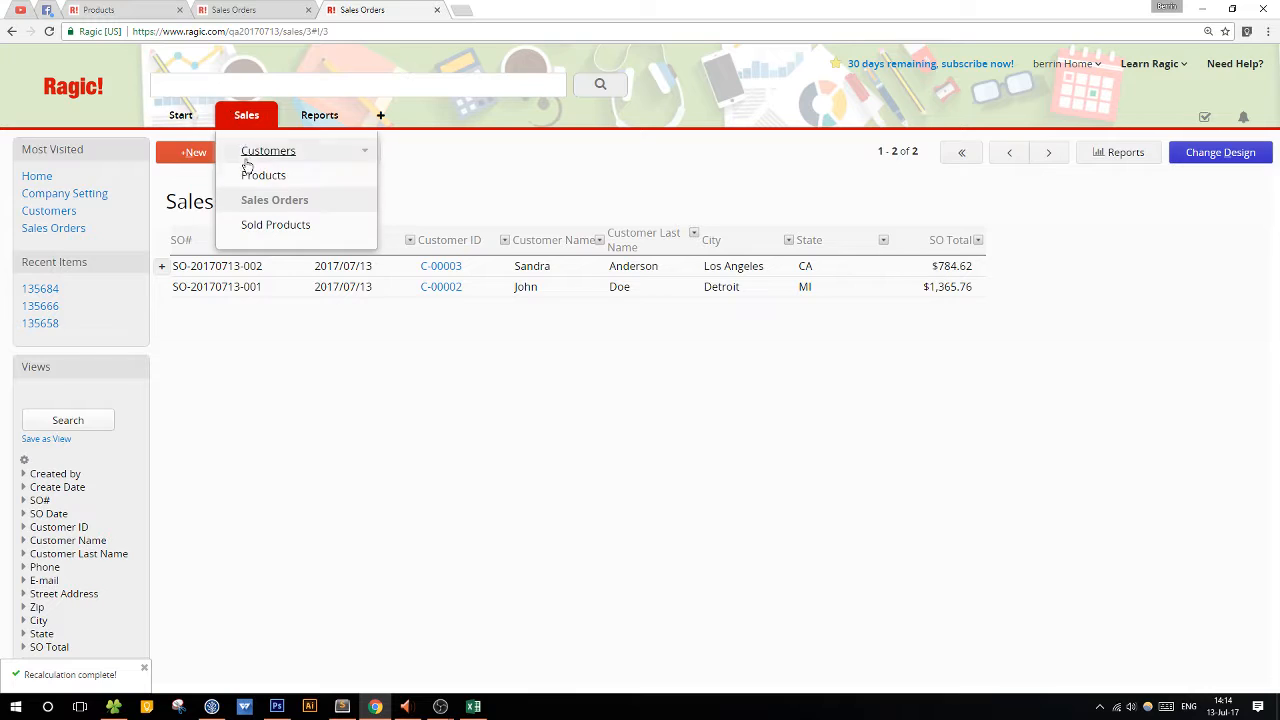
left_click(297, 205)
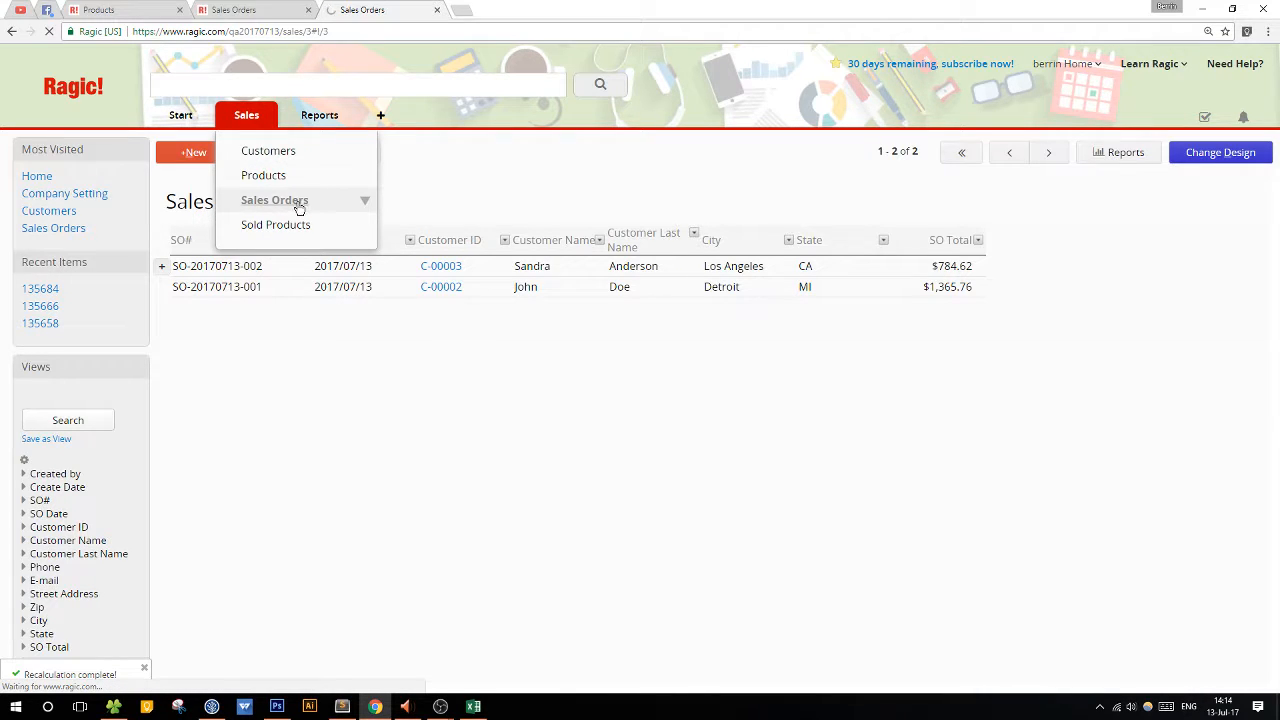
left_click(265, 175)
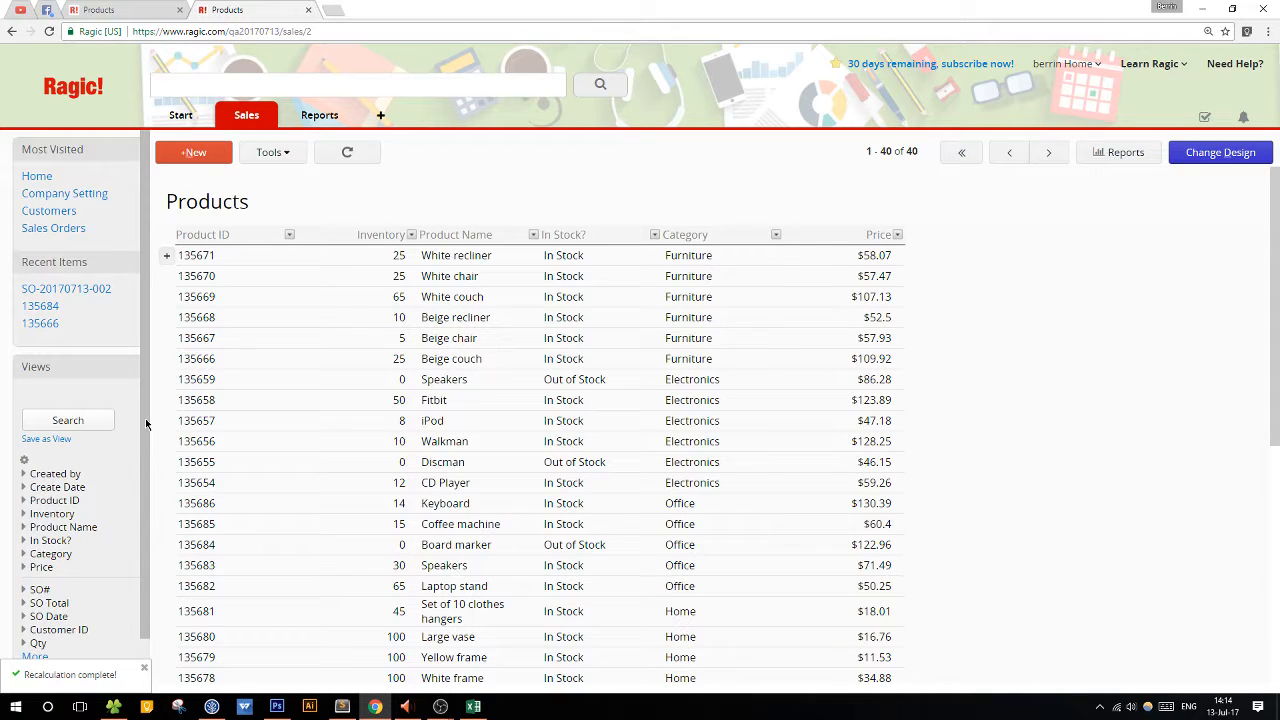
left_click_drag(146, 424, 152, 384)
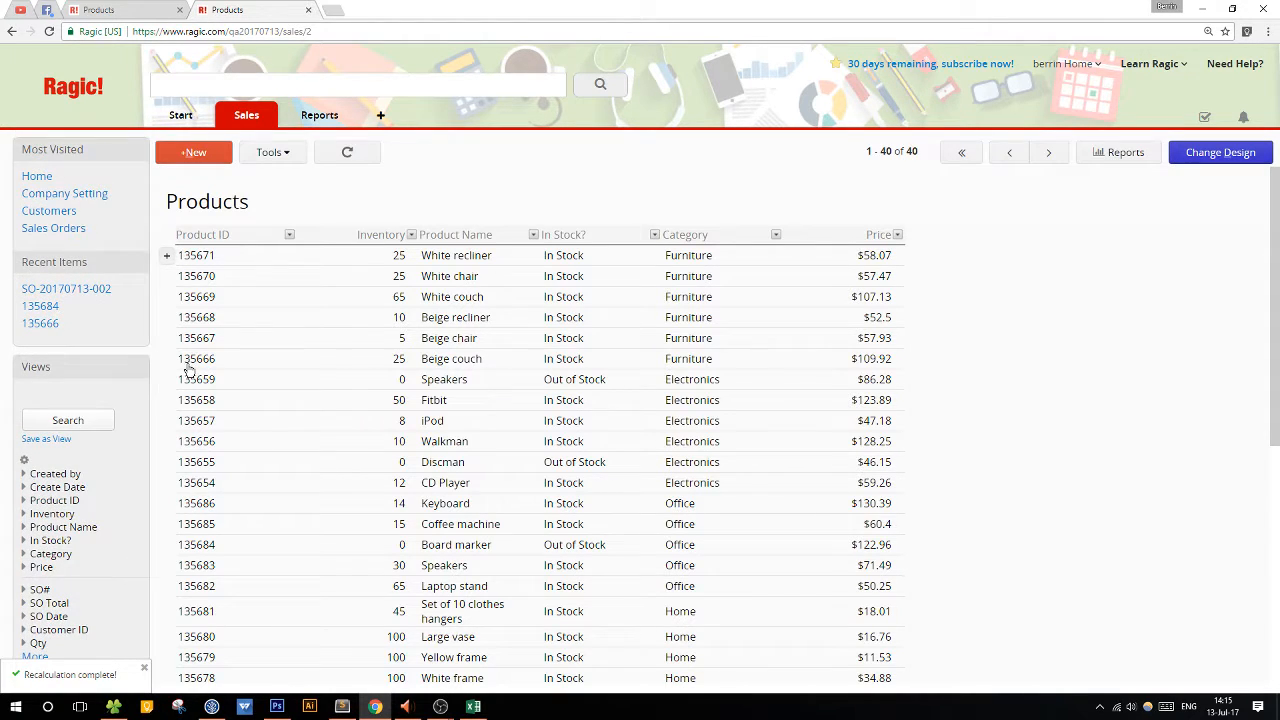
Filter the Products list by the In Stock value of In Stock?, review the records and clear the filter.
left_click(655, 235)
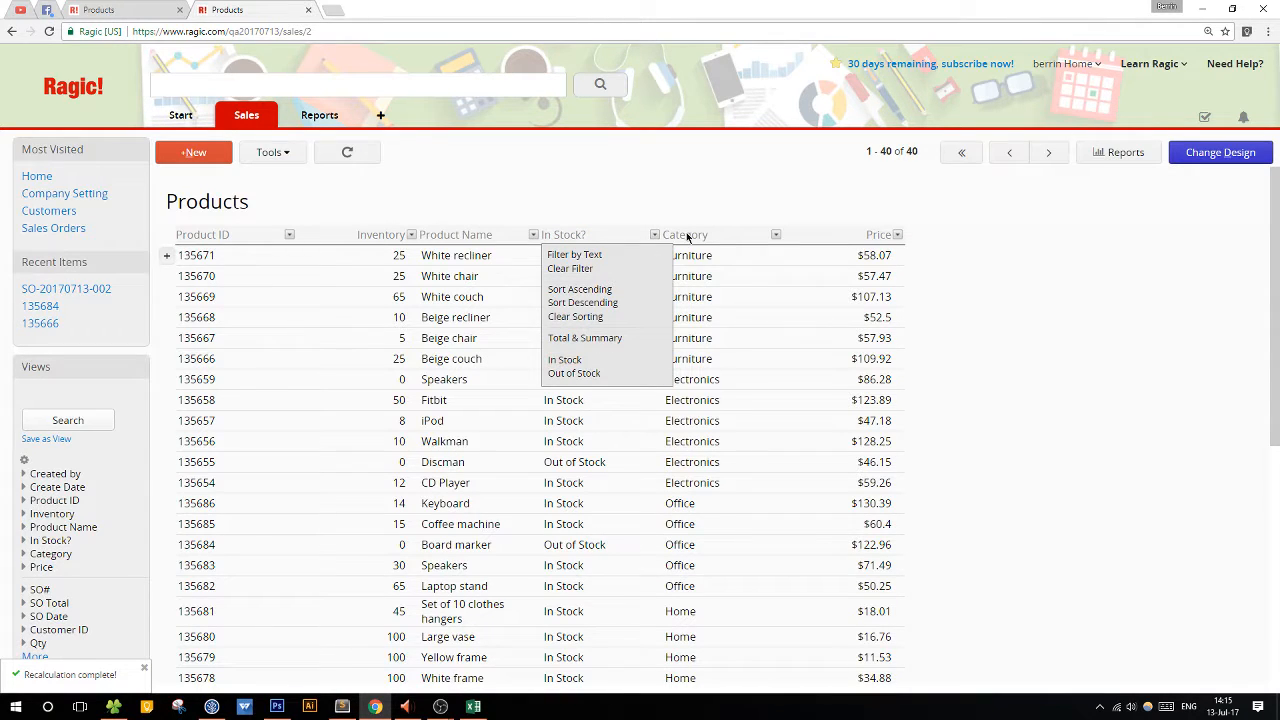
left_click(655, 235)
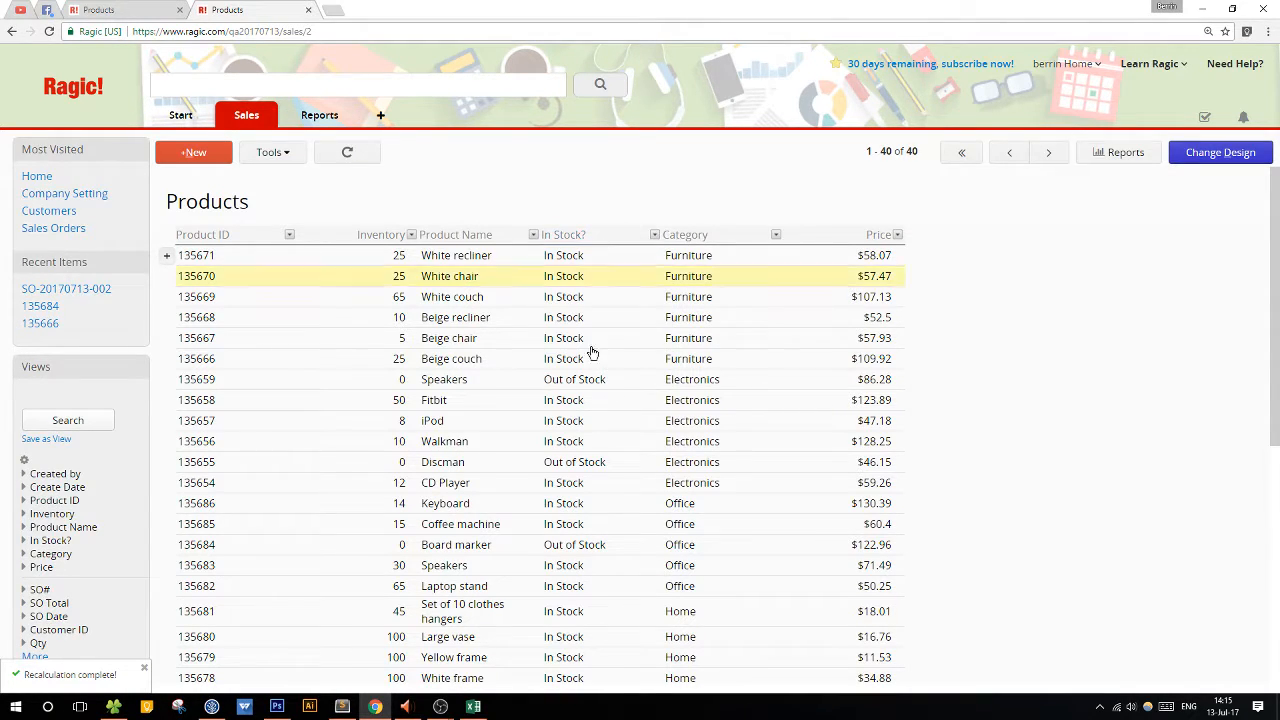
left_click(653, 235)
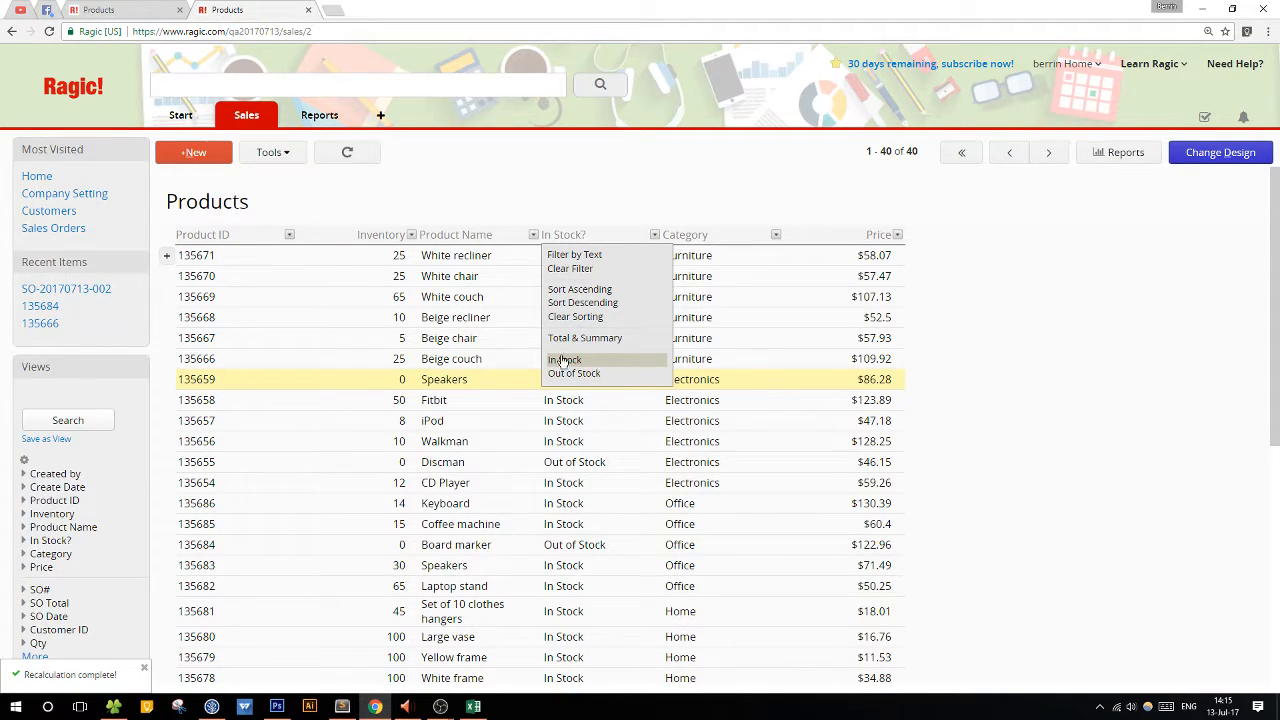
left_click(562, 362)
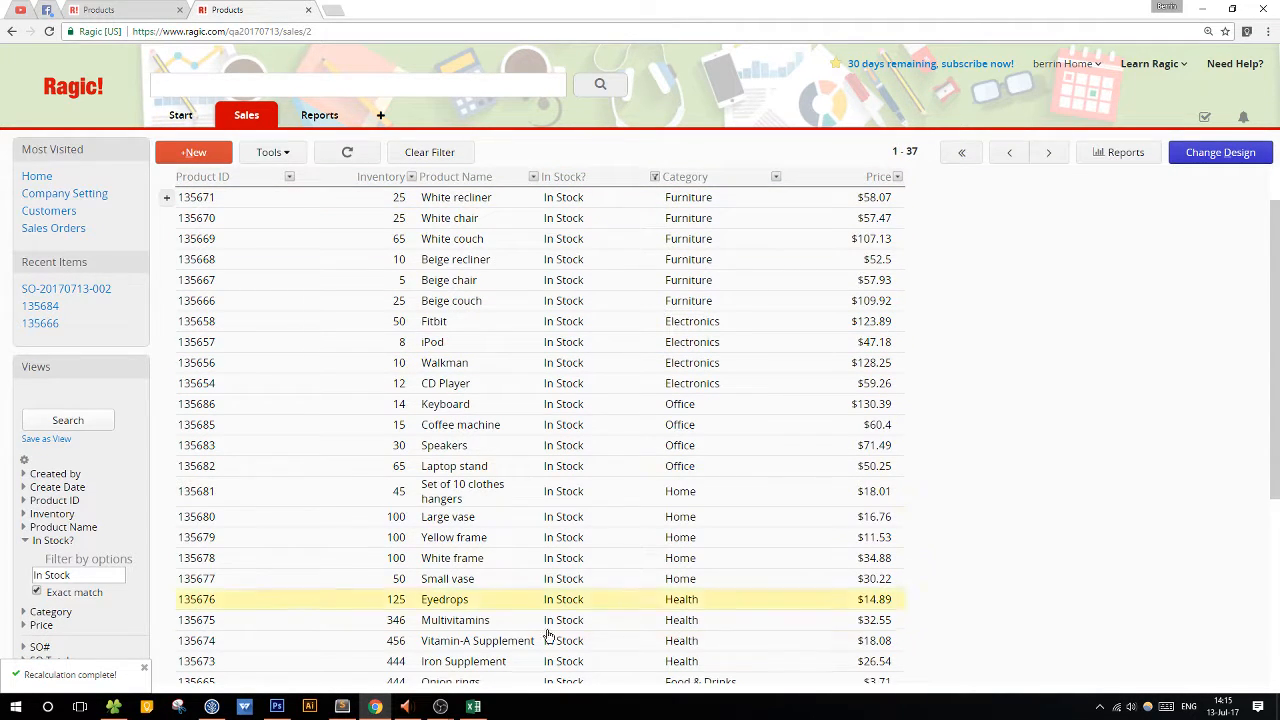
scroll(617, 334, "down", 1)
scroll(620, 335, "up", 2)
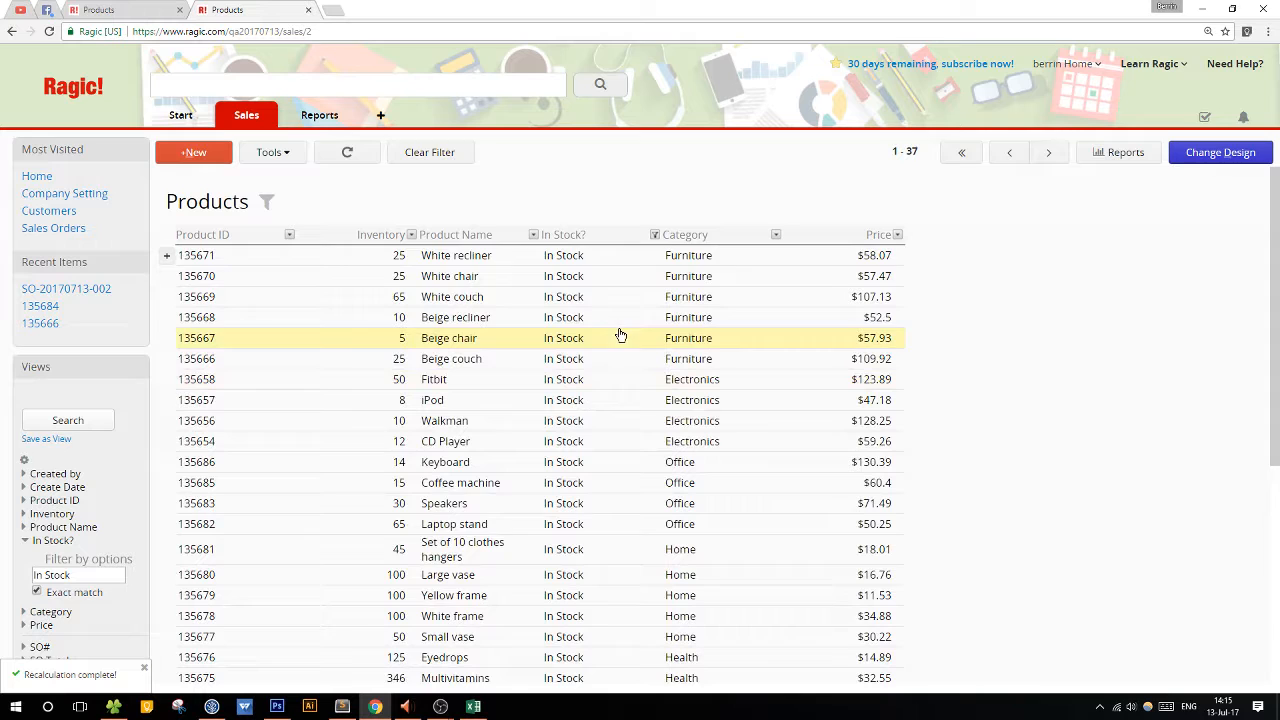
left_click(425, 158)
Filter the In Stock? column by the text In Stock without exact match, and clear the filter.
left_click(655, 235)
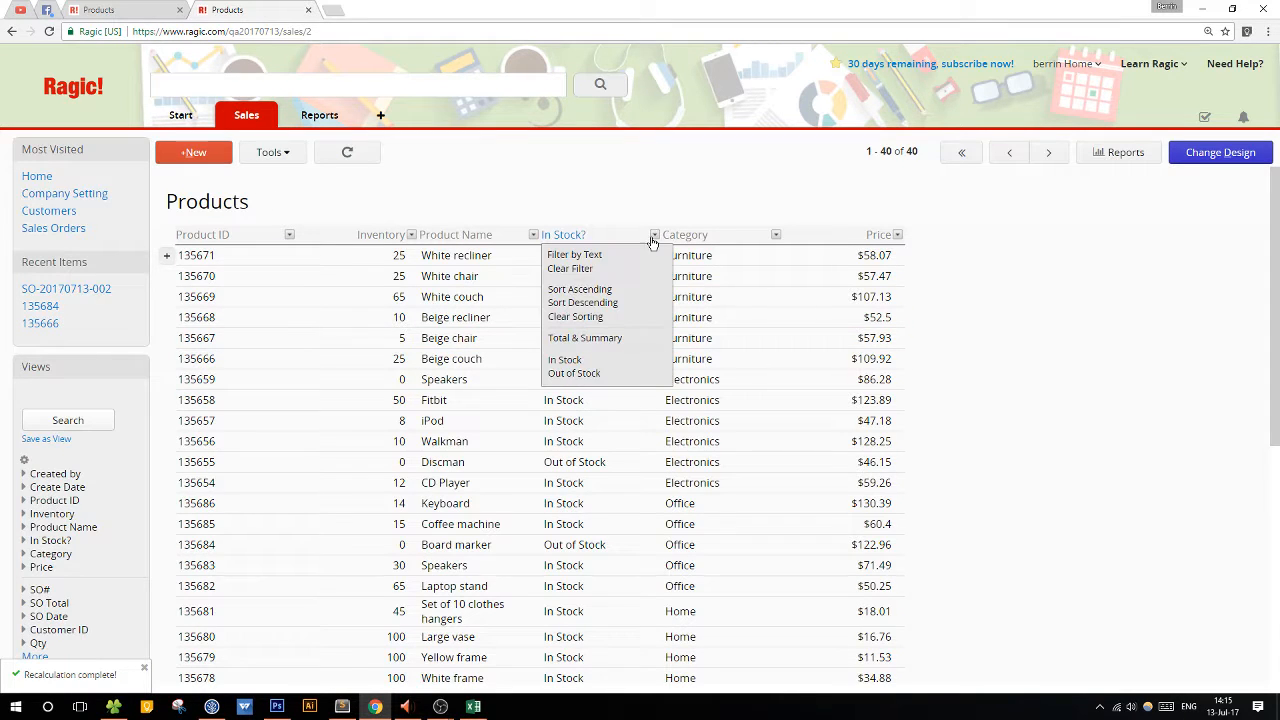
left_click(604, 254)
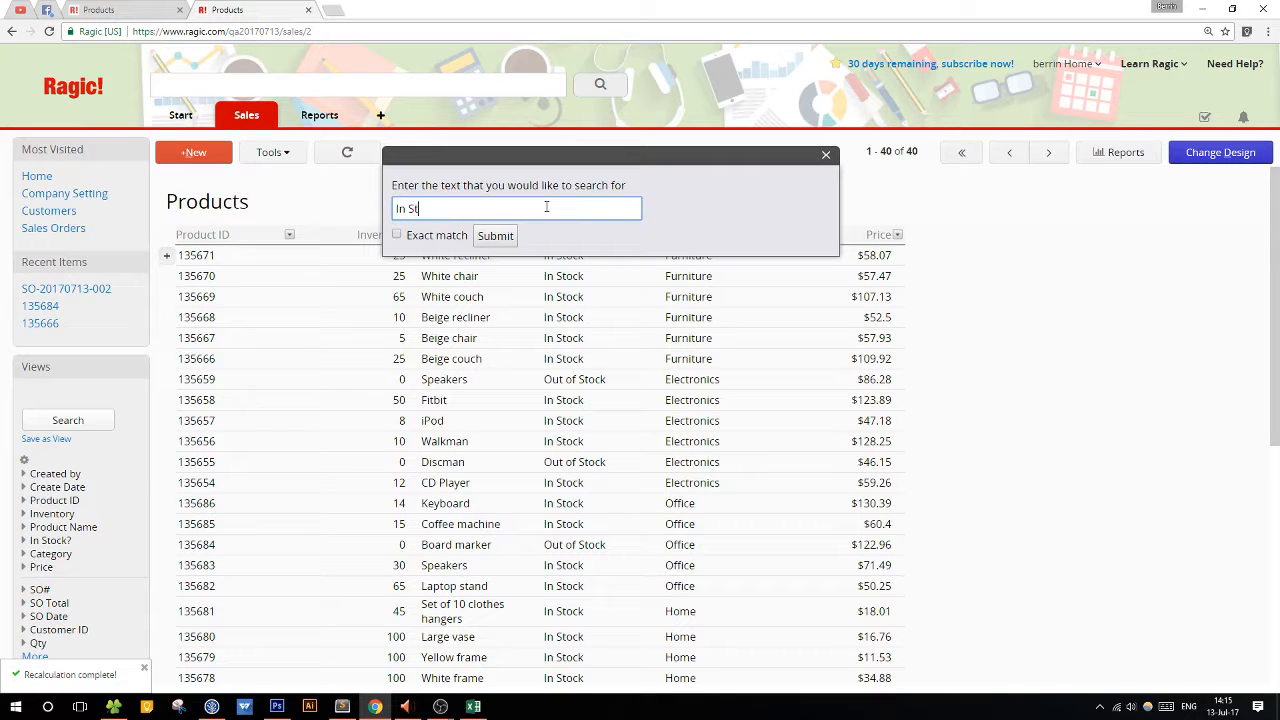
left_click(495, 236)
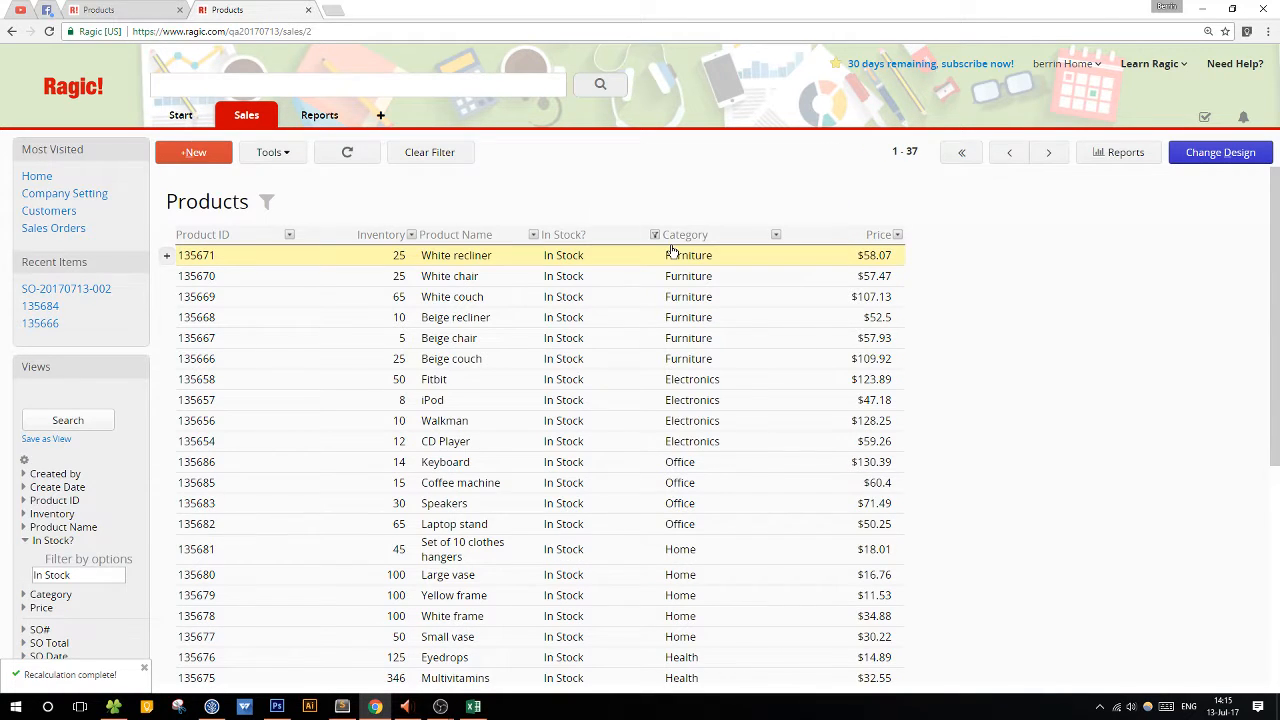
left_click(456, 158)
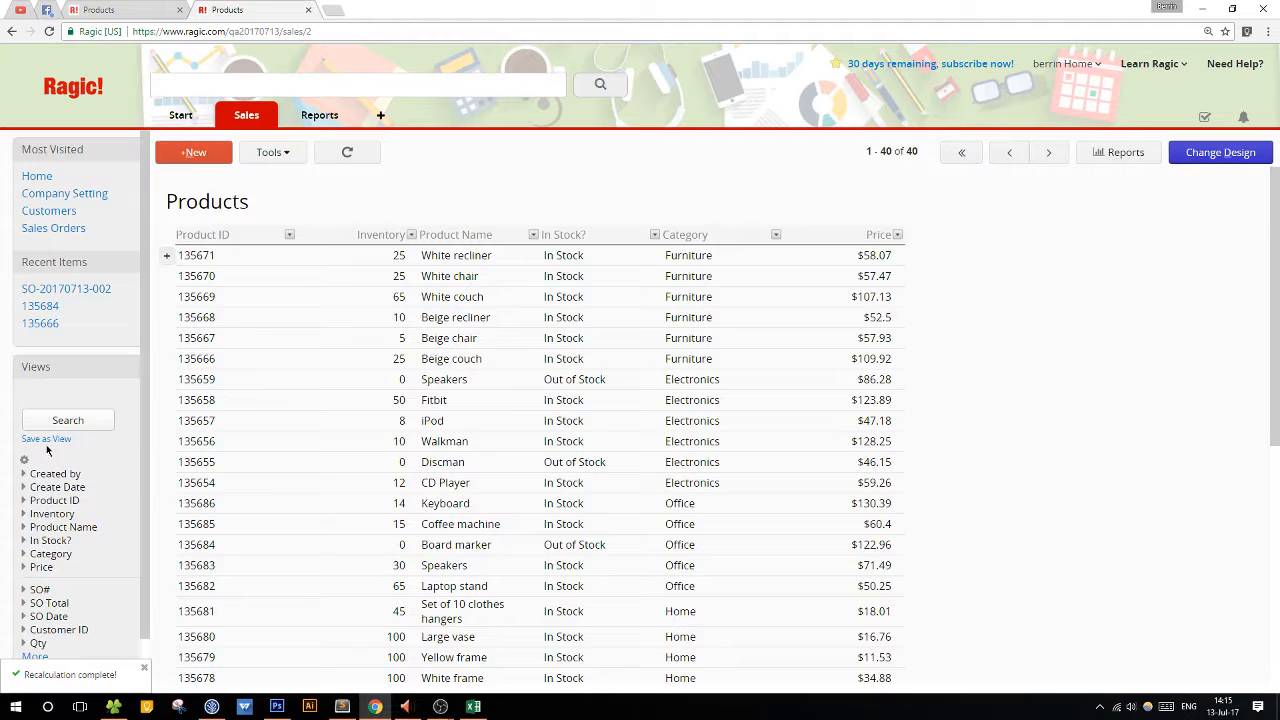
Search the Products list for In Stock items in the Office and Electronics categories using the Views search fields.
scroll(47, 440, "down", 1)
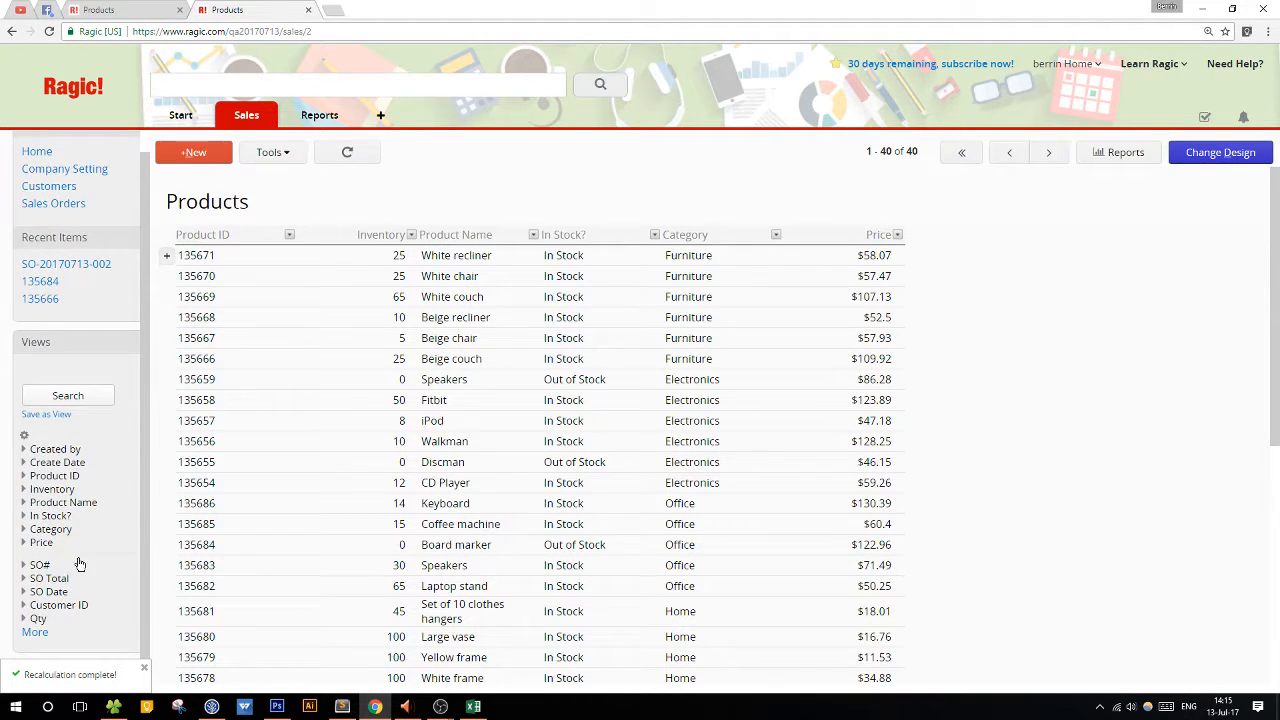
left_click(35, 632)
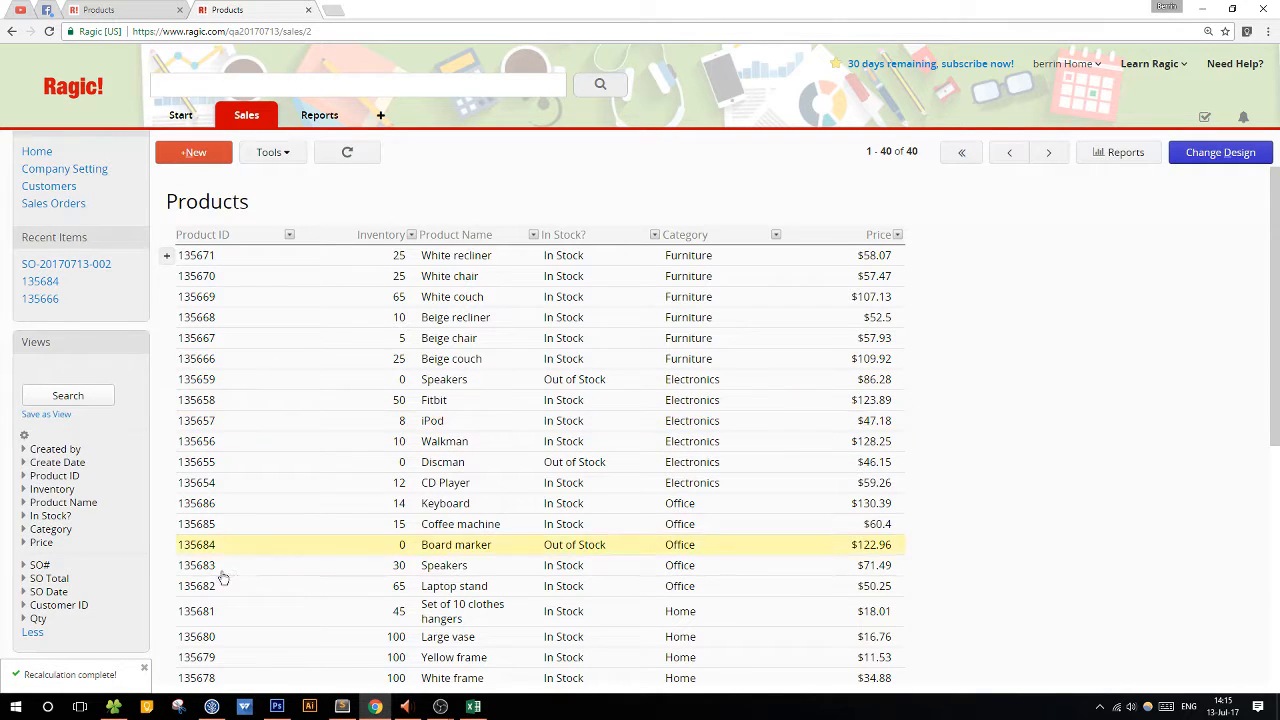
left_click(49, 516)
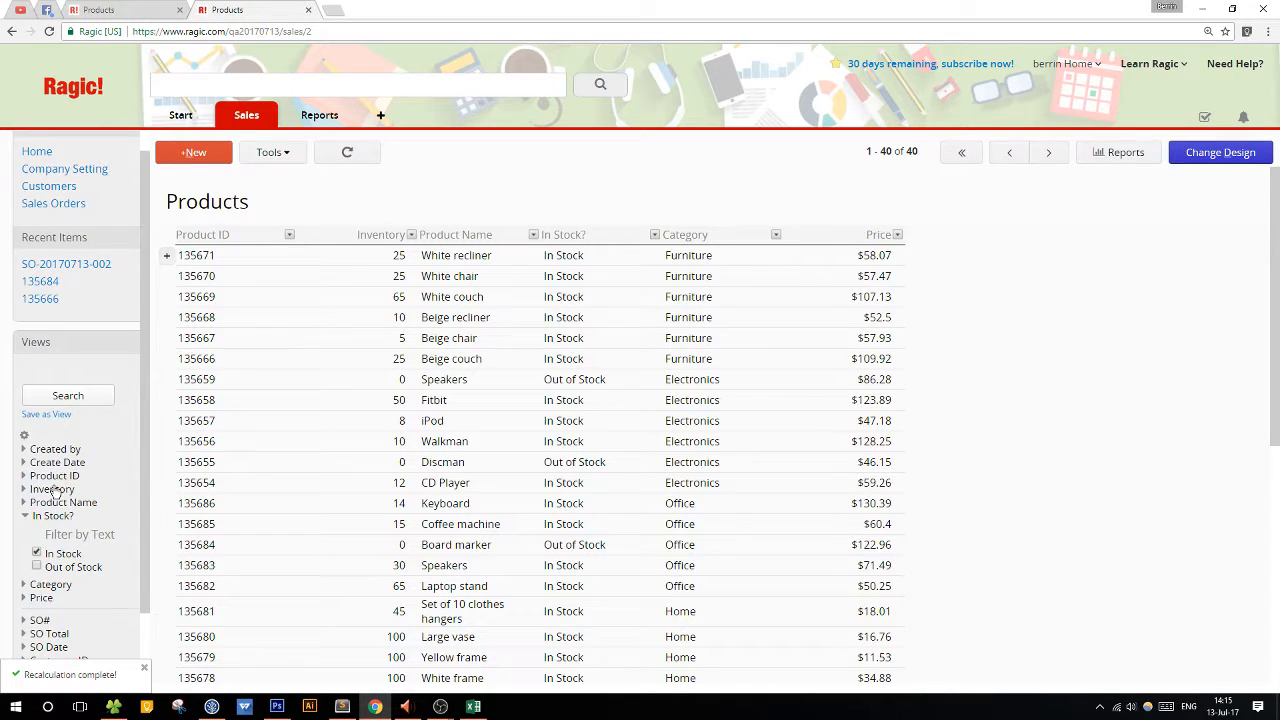
left_click(52, 585)
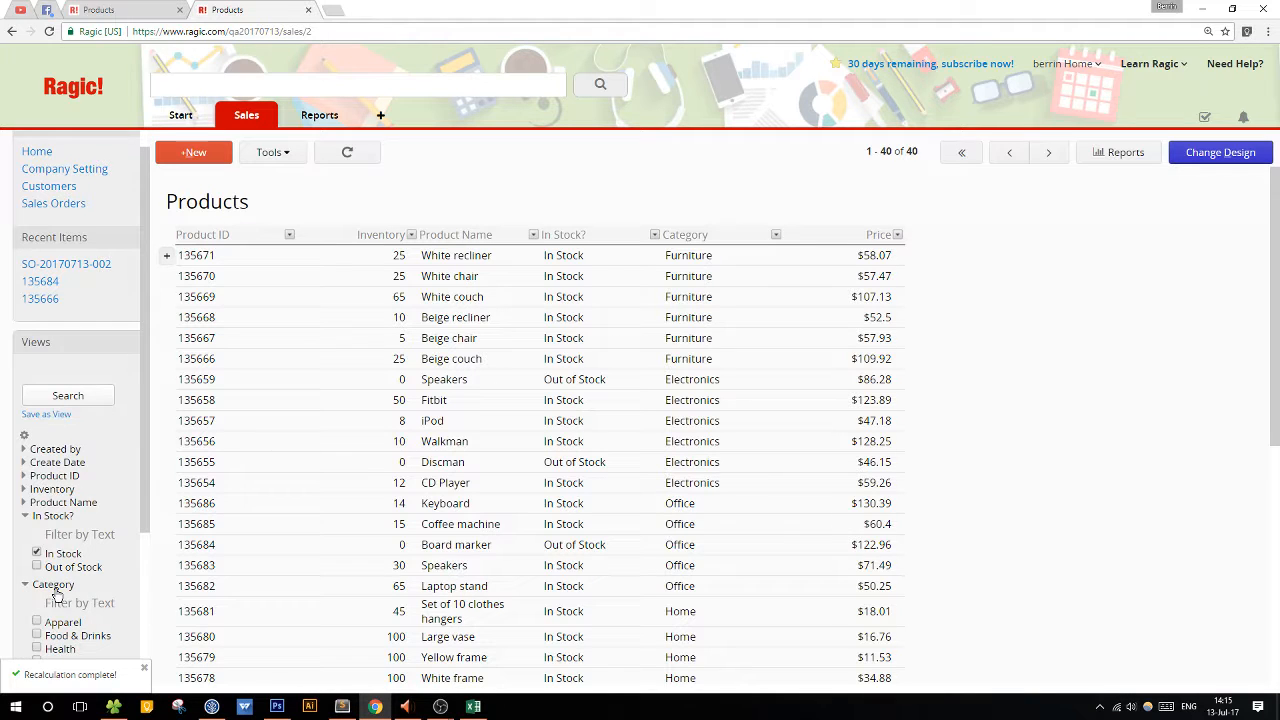
scroll(57, 596, "down", 1)
scroll(57, 596, "down", 1)
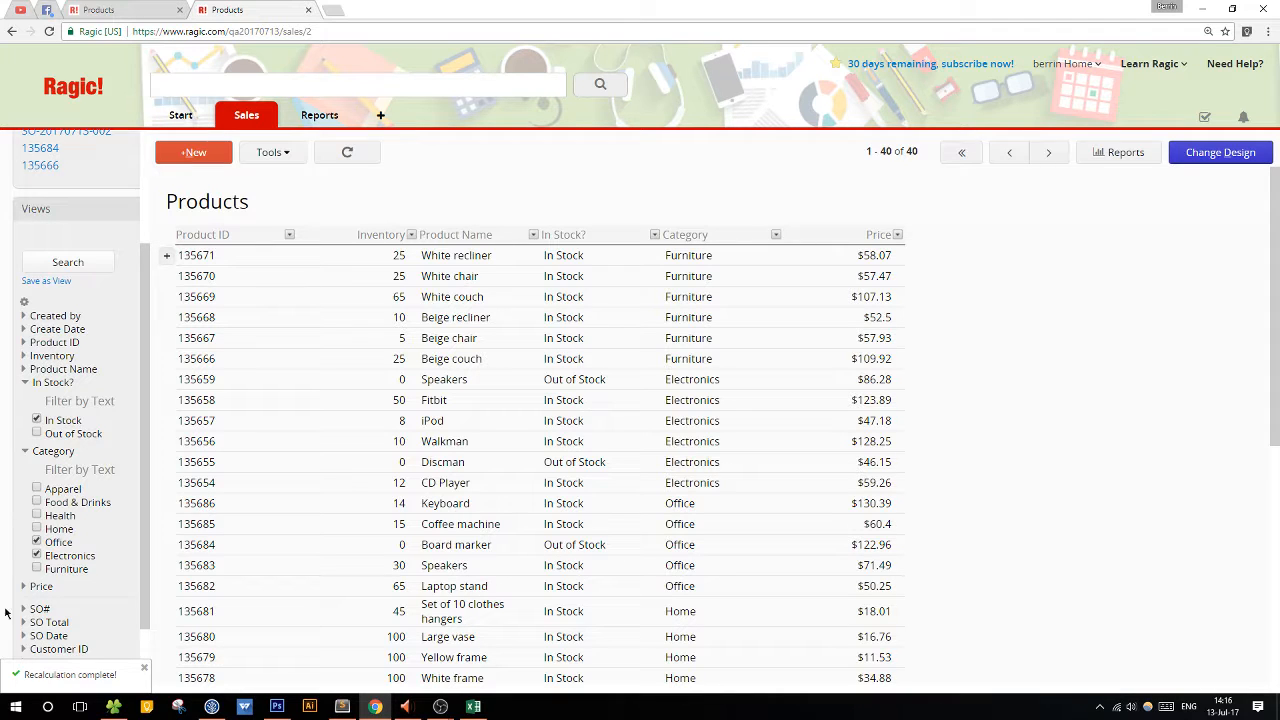
left_click(62, 263)
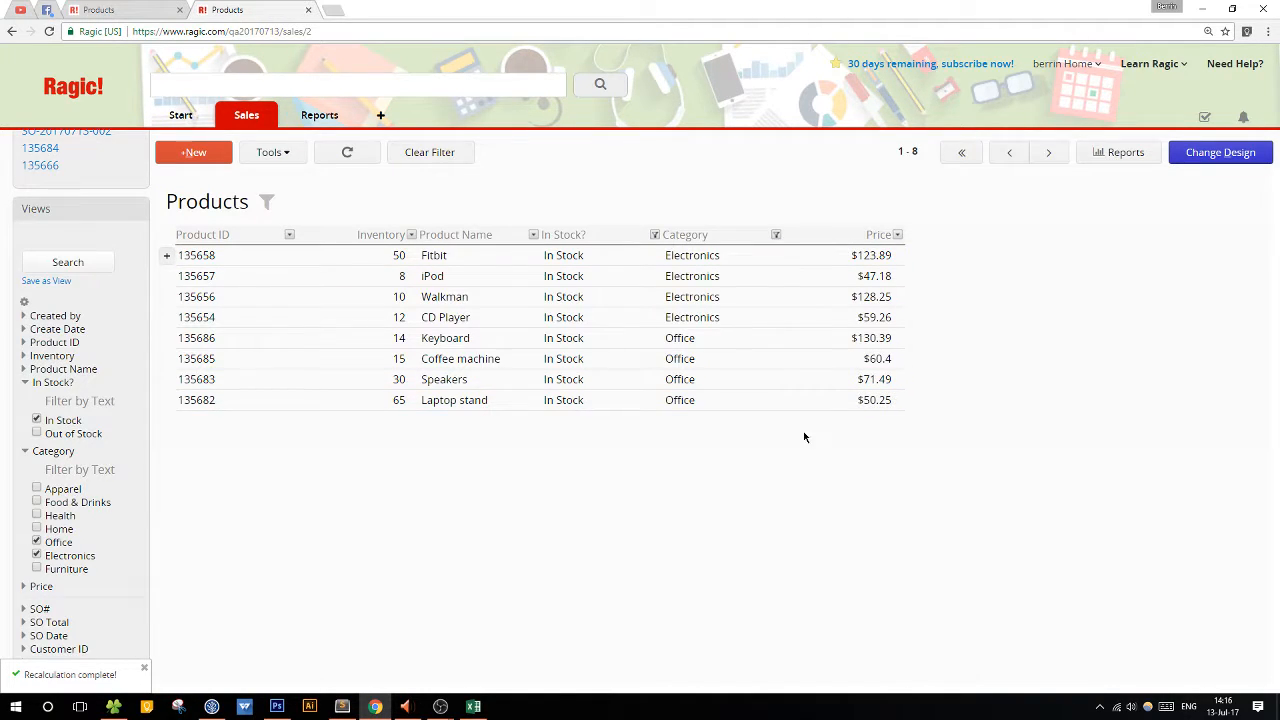
Narrow the product search to prices up to 60.
left_click(45, 587)
scroll(60, 560, "down", 2)
left_click(44, 537)
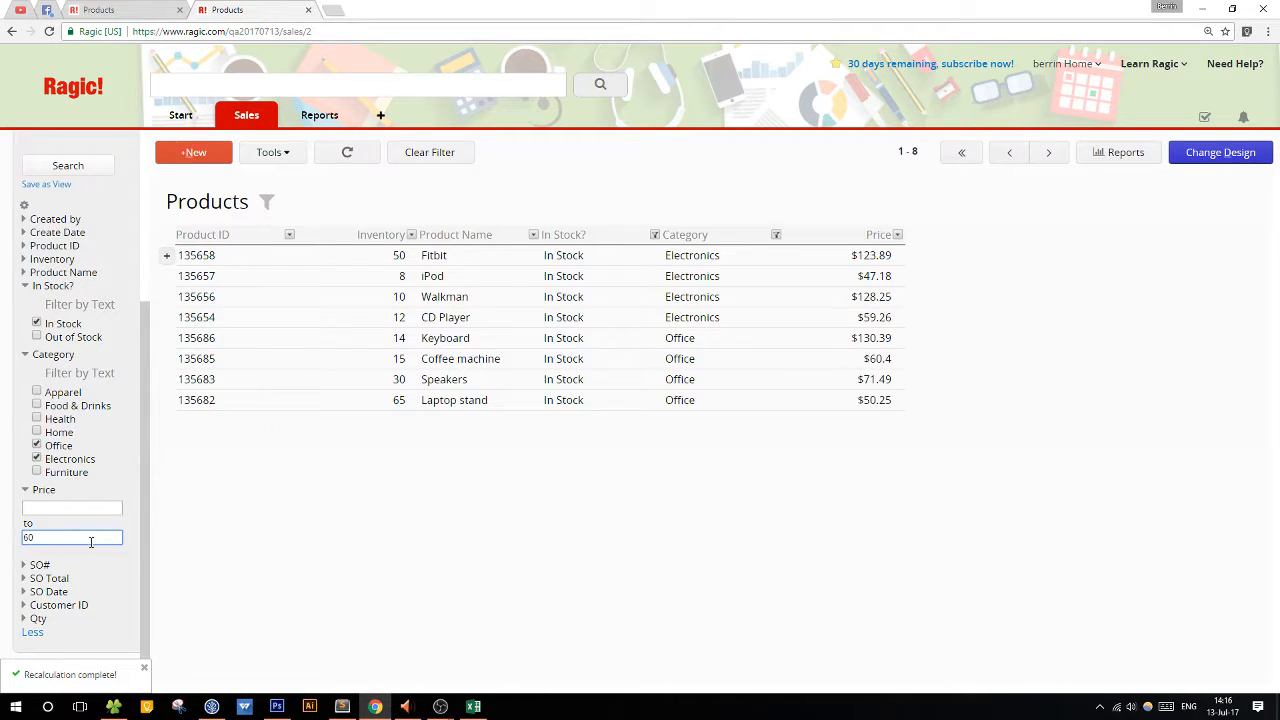
left_click(88, 167)
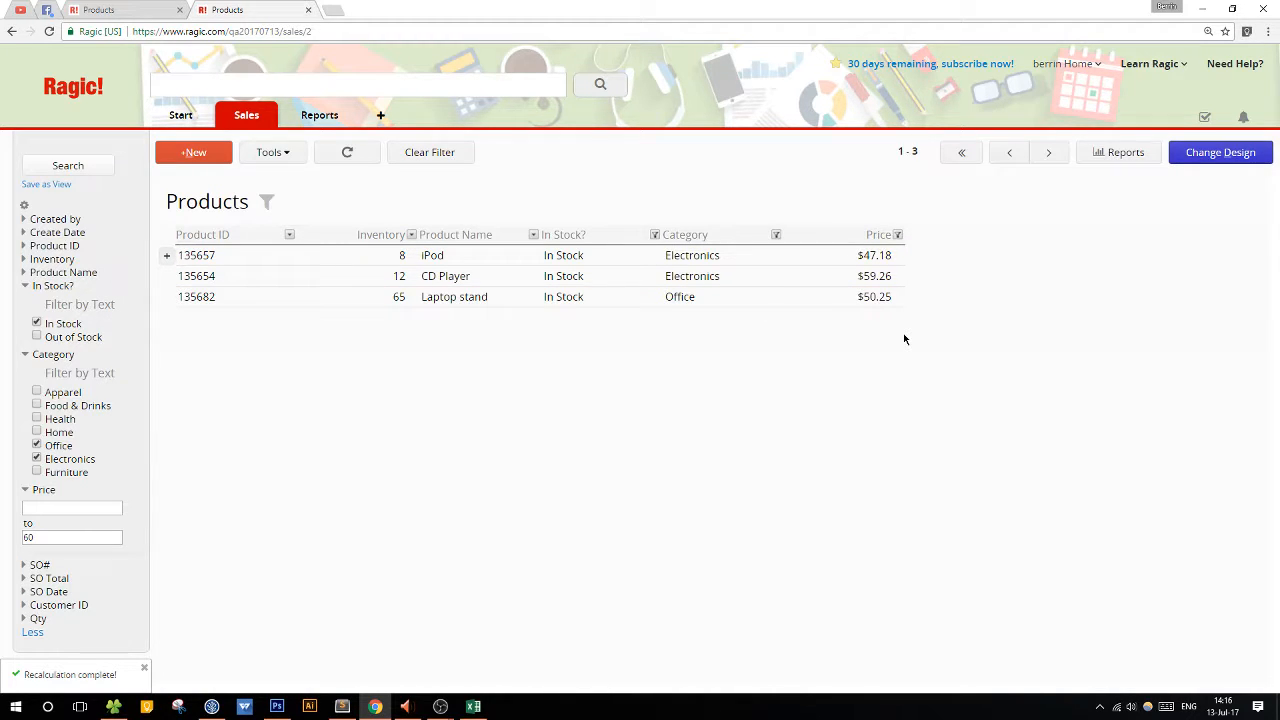
Look at the Inventory range and Create Date range search options, and clear the filter.
scroll(76, 350, "up", 3)
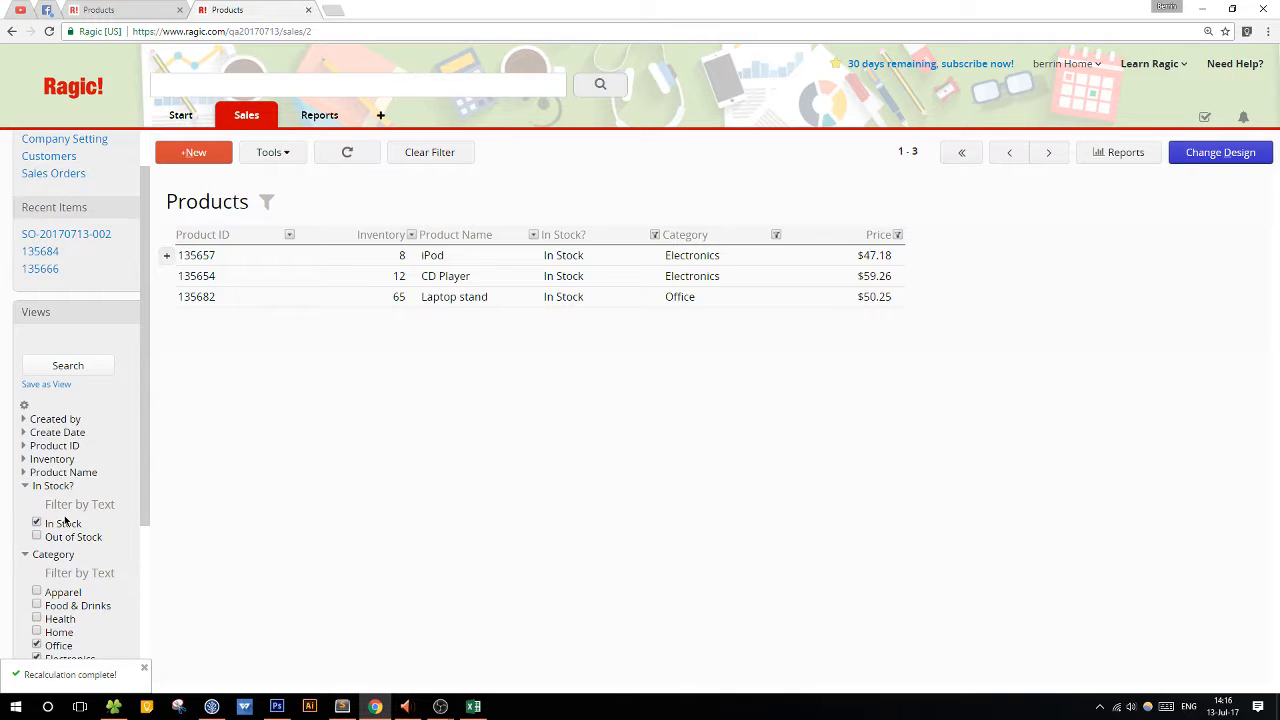
left_click(64, 460)
left_click(64, 460)
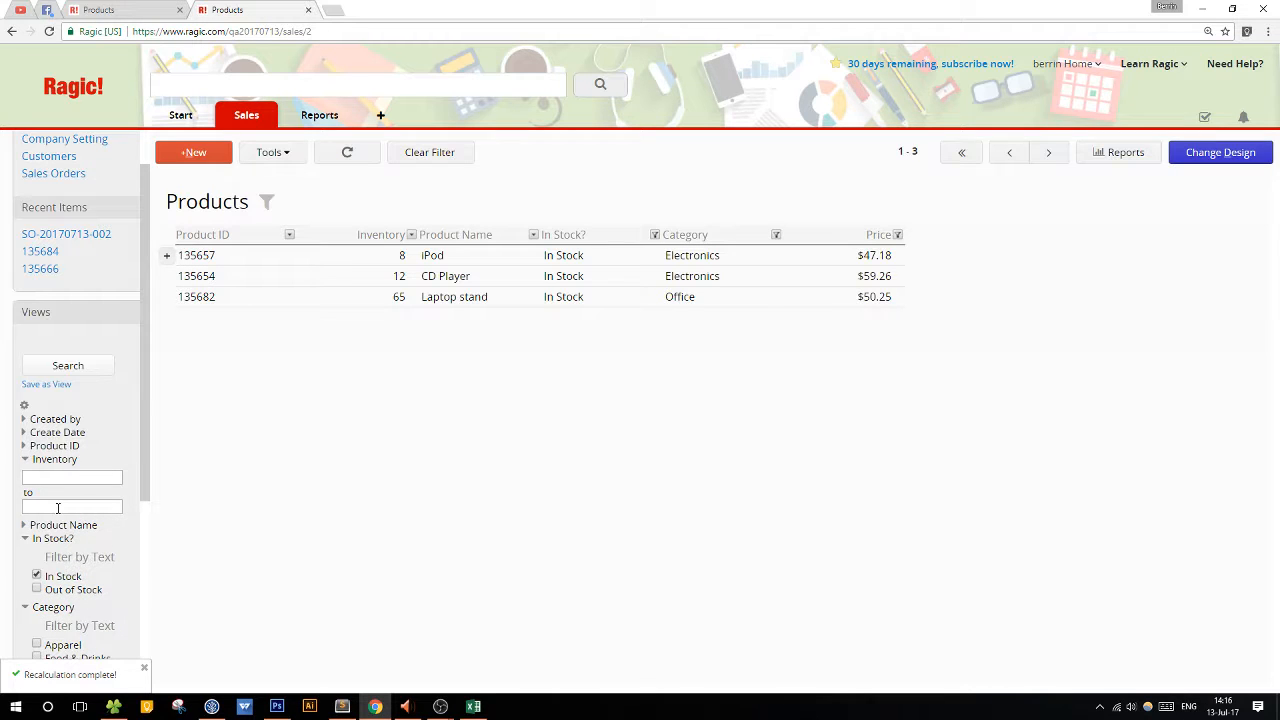
left_click(70, 432)
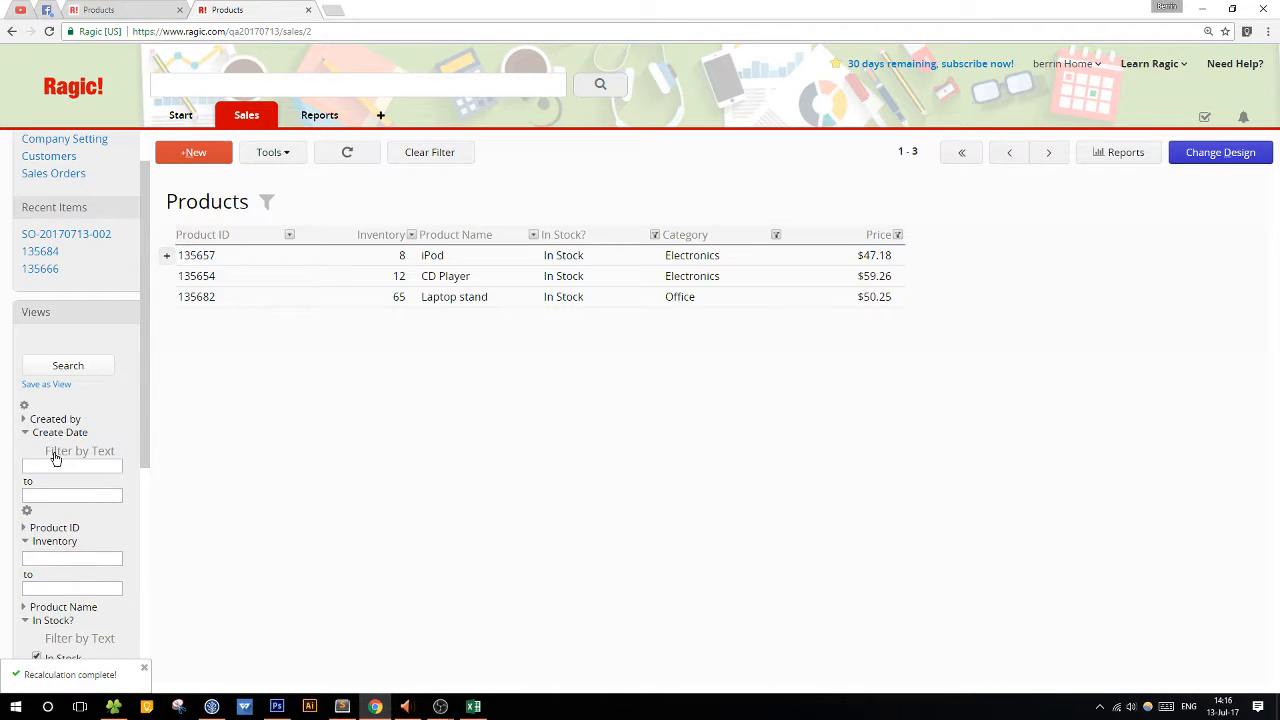
left_click(82, 465)
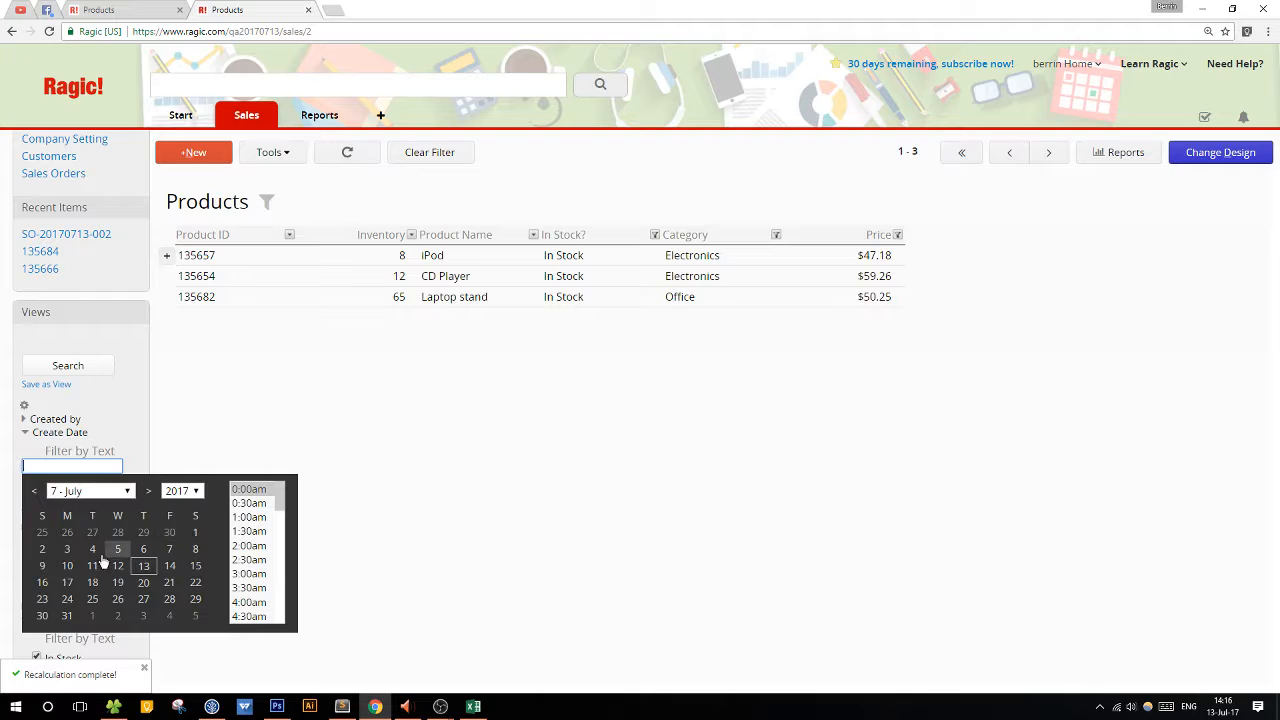
left_click(278, 448)
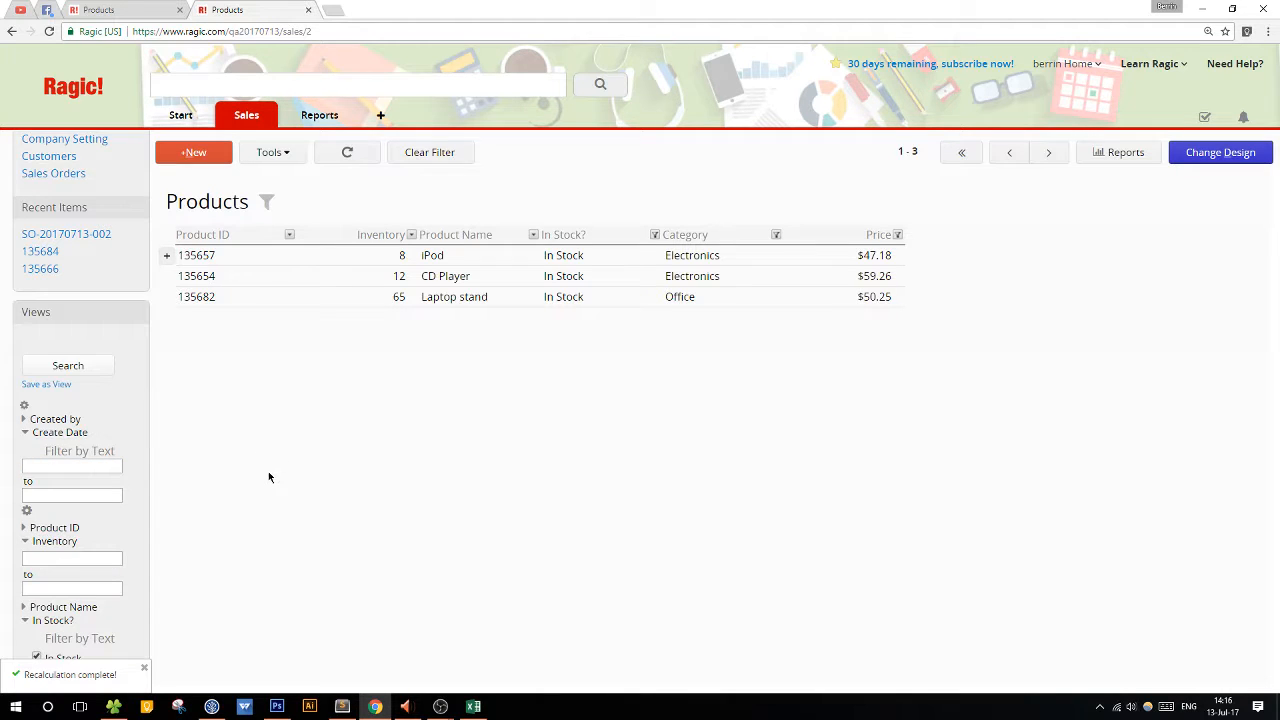
left_click(425, 151)
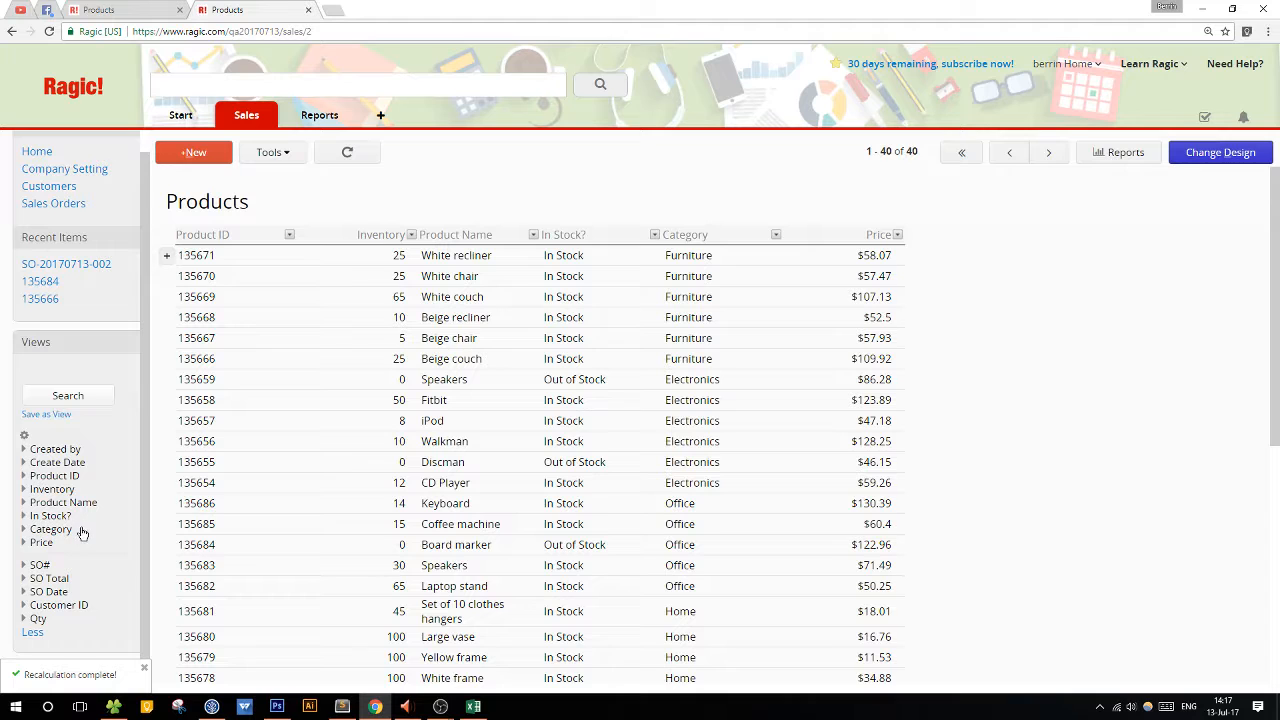
Search the Products list for the In Stock value of In Stock? and review the matching records.
left_click(50, 515)
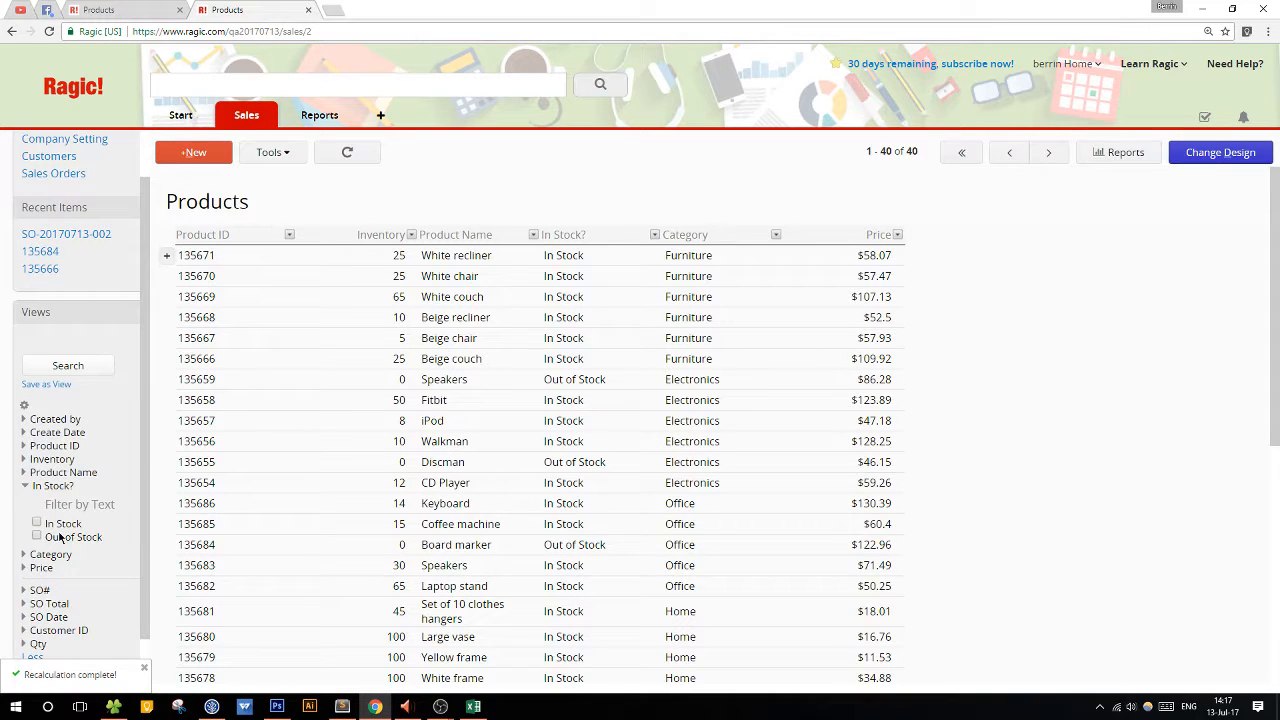
left_click(89, 368)
scroll(420, 404, "down", 1)
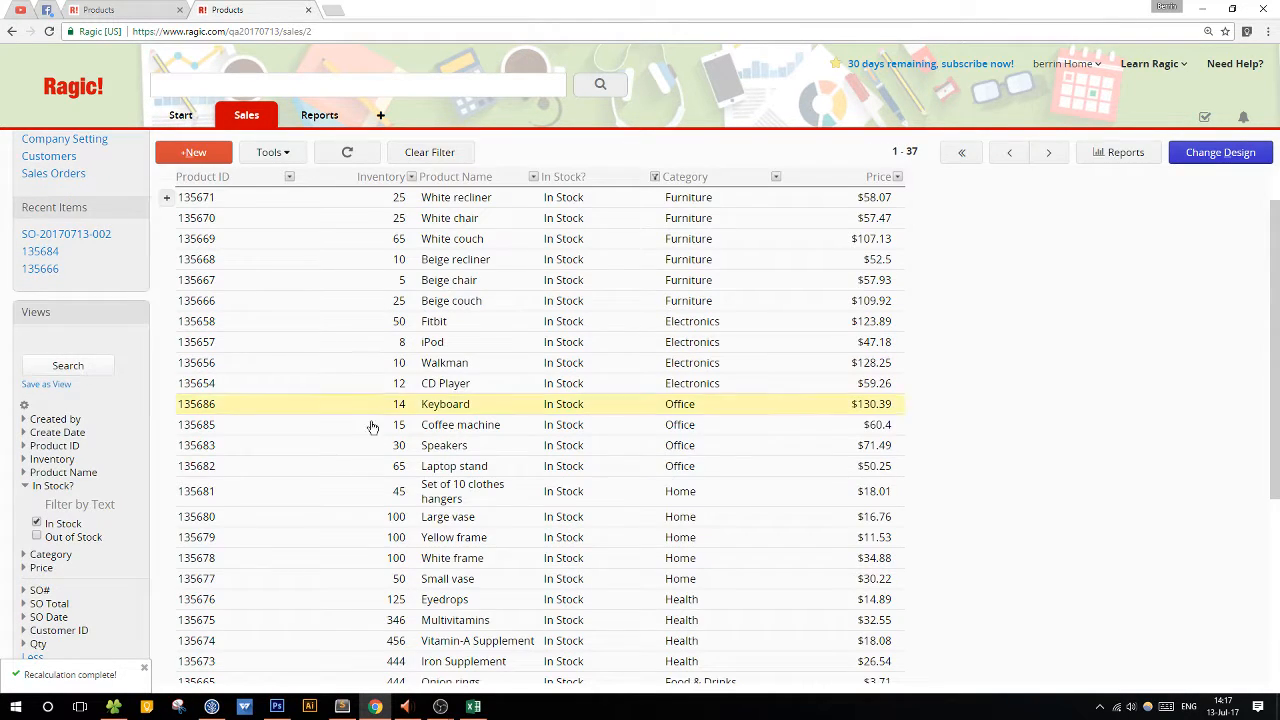
scroll(600, 608, "down", 3)
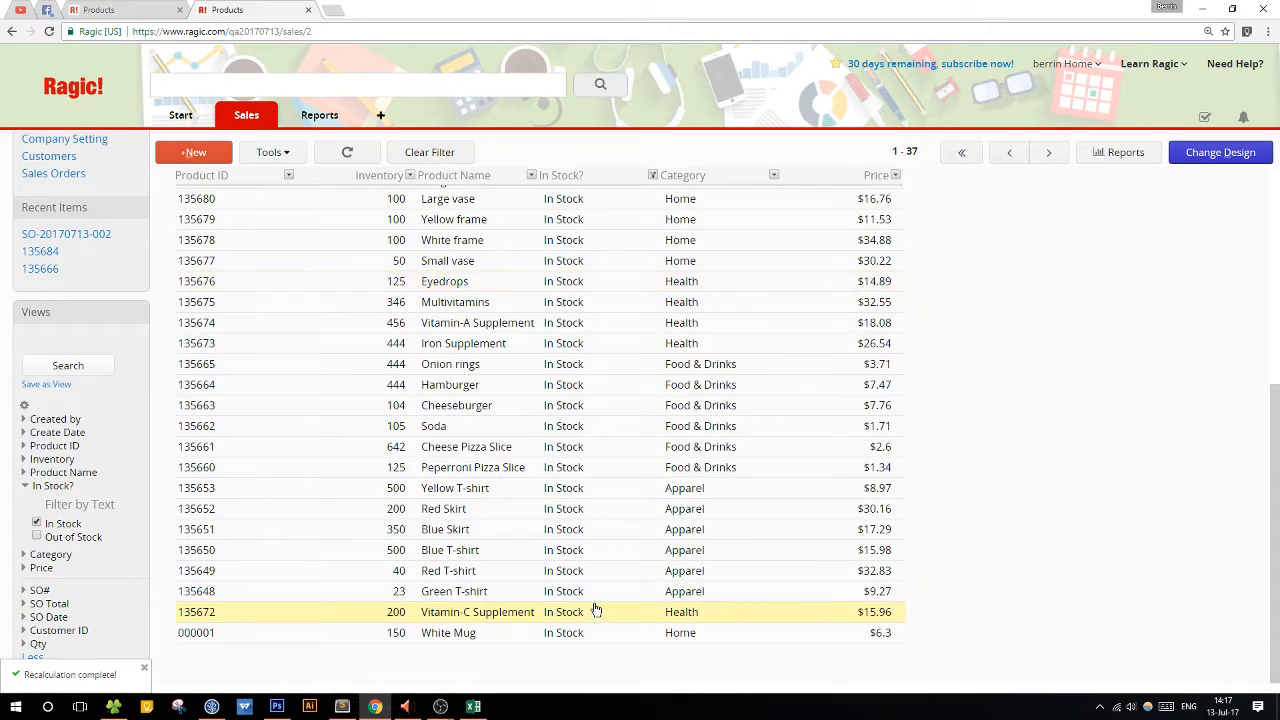
scroll(594, 608, "up", 4)
Save the filtered list as a Shared View named Items in Stock.
left_click(40, 384)
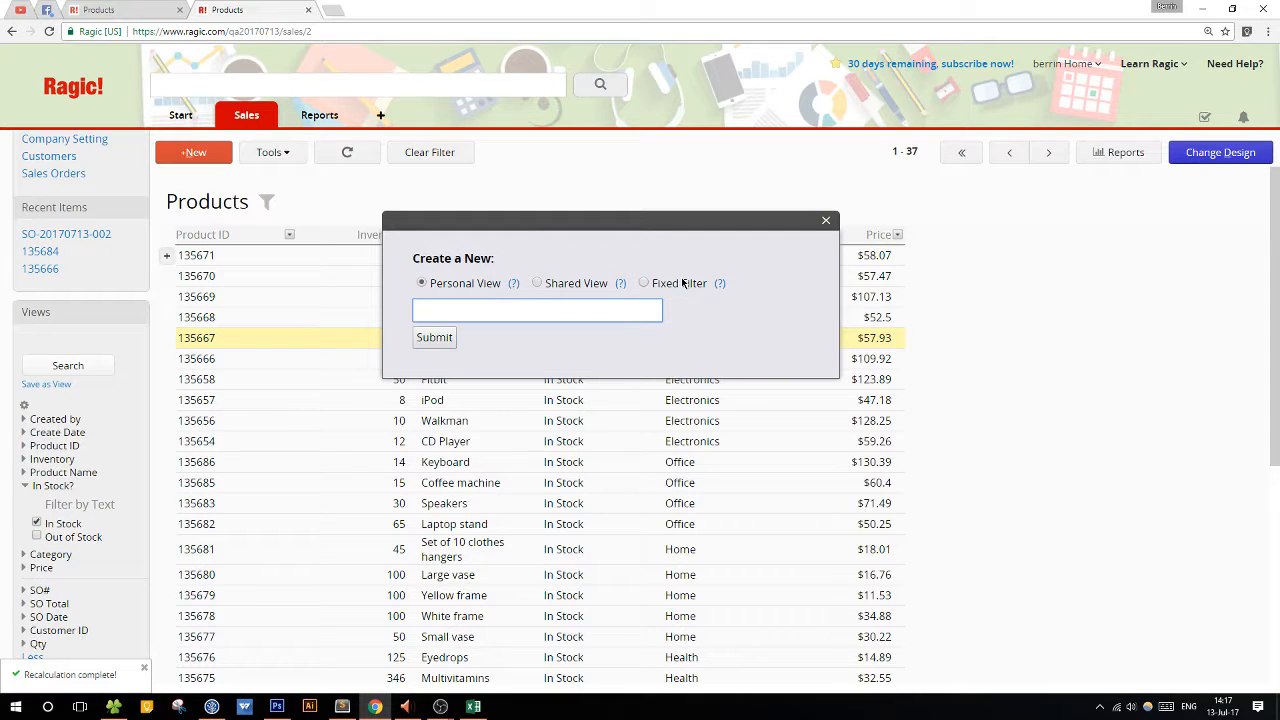
left_click_drag(632, 226, 504, 320)
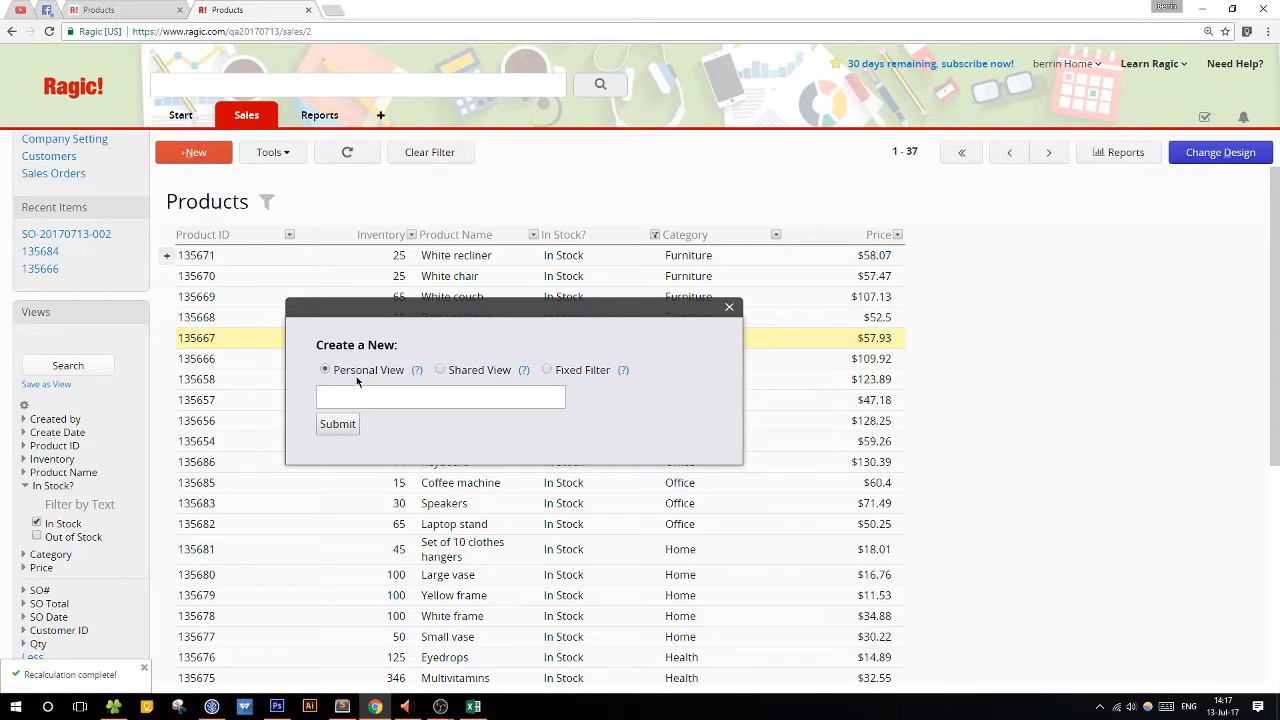
left_click(485, 369)
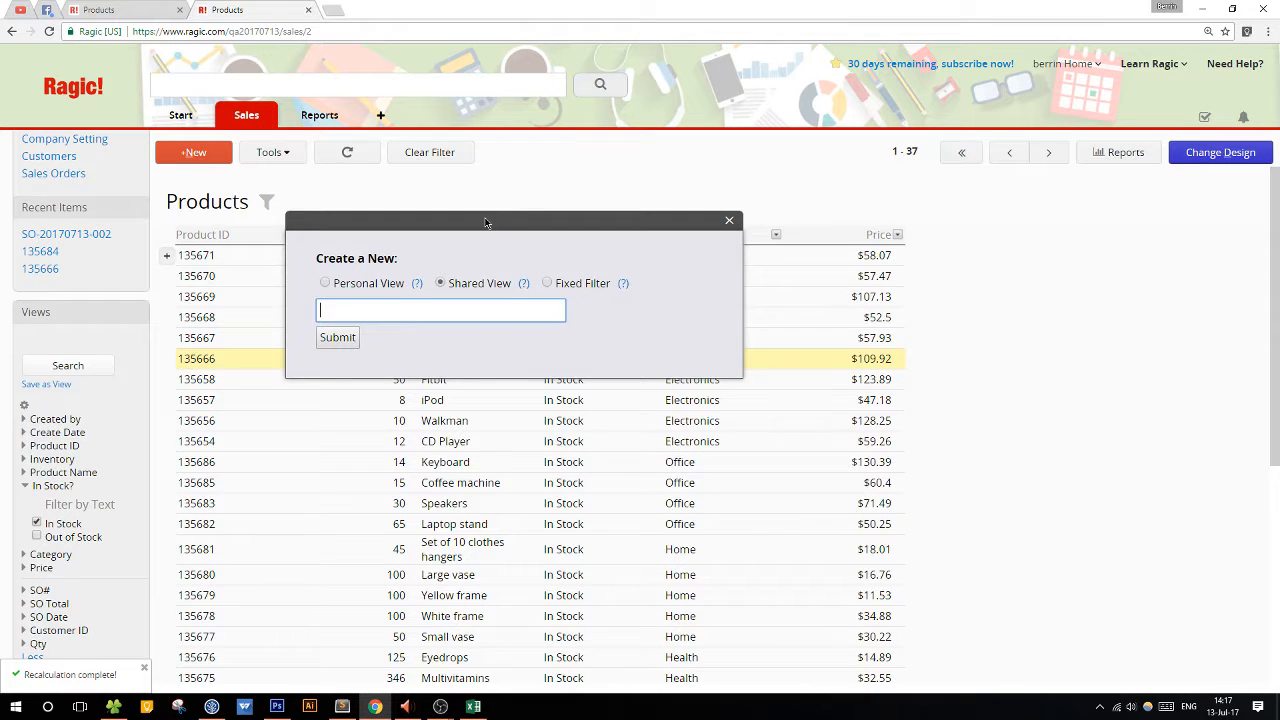
left_click_drag(485, 222, 447, 249)
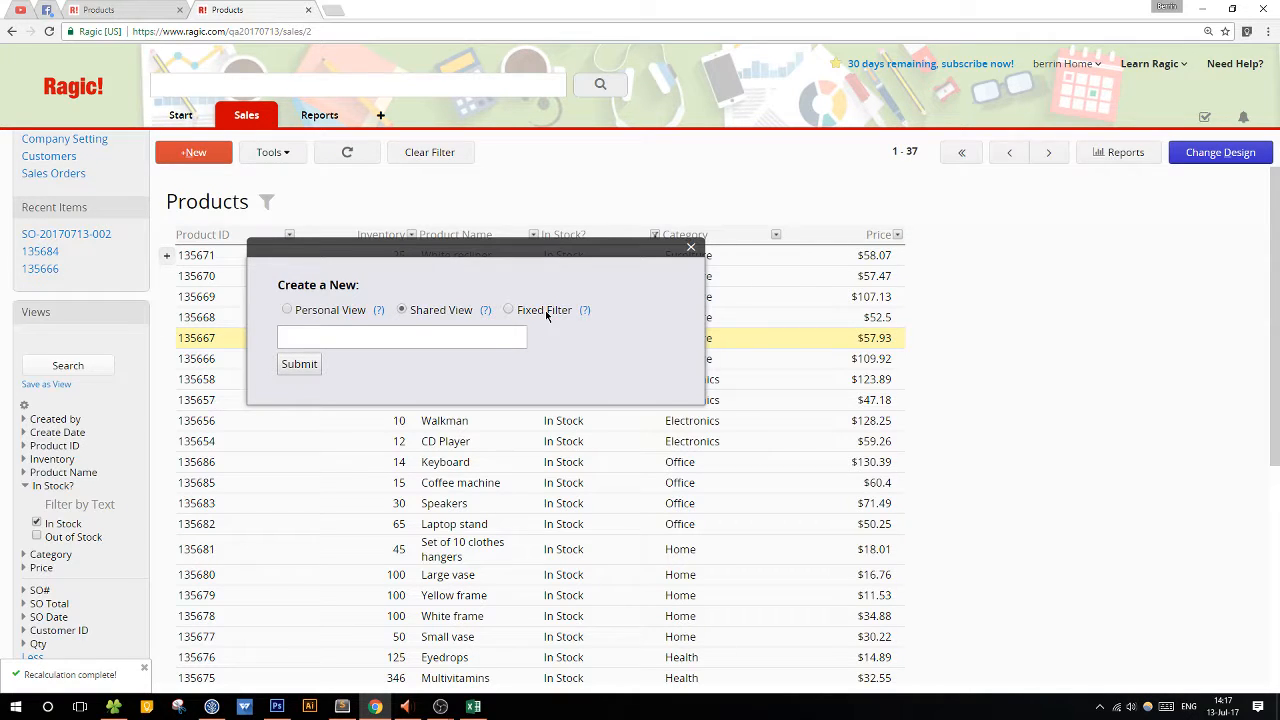
left_click_drag(560, 252, 713, 341)
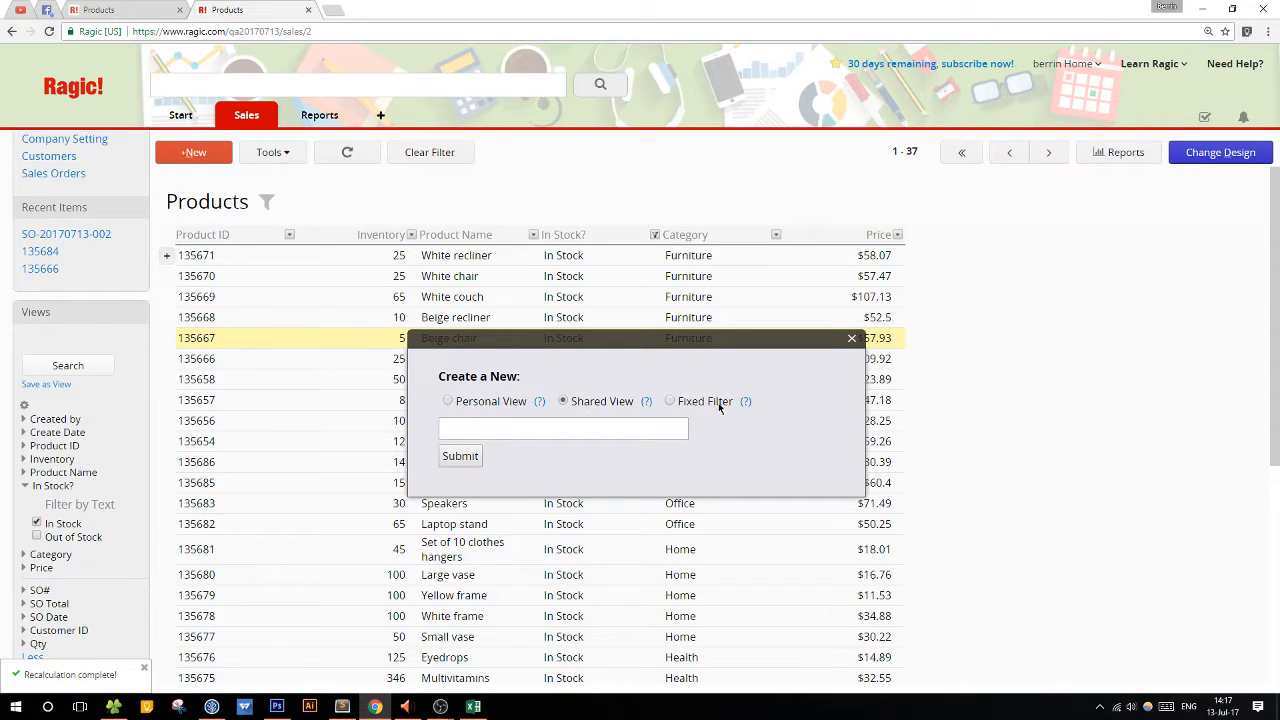
left_click(540, 434)
type("Ite")
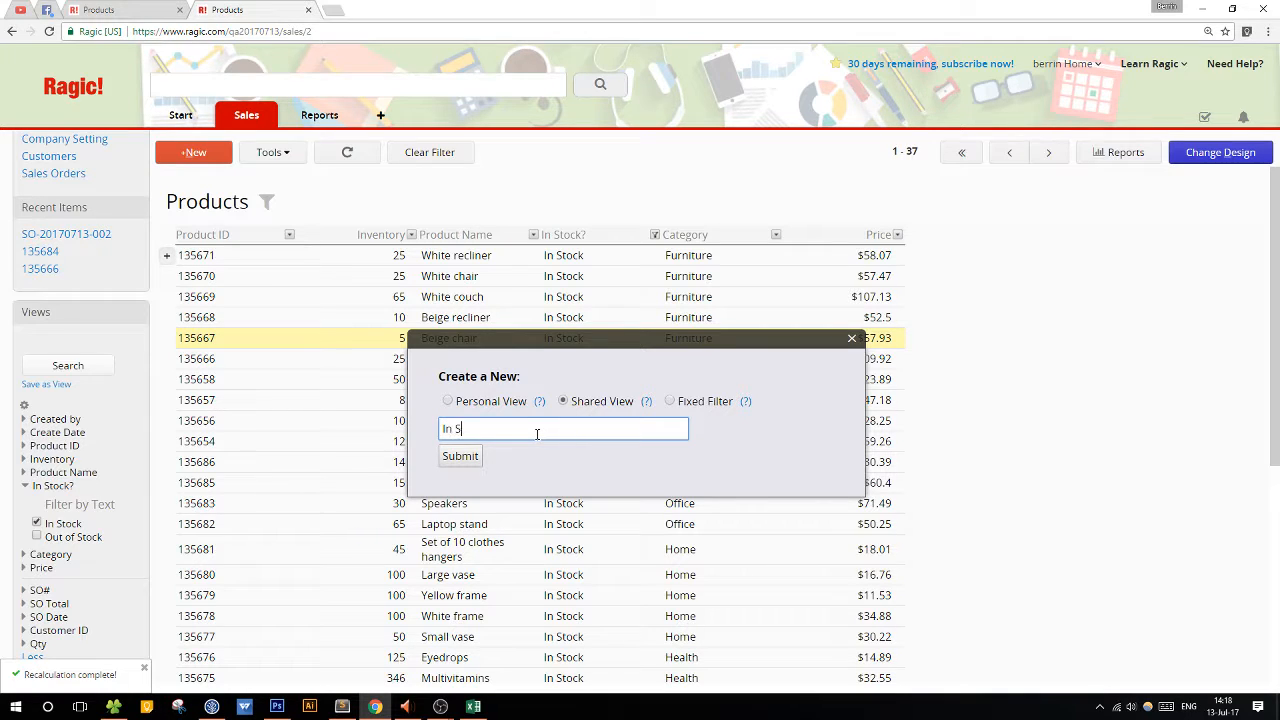
type("ms in Stock")
left_click(459, 458)
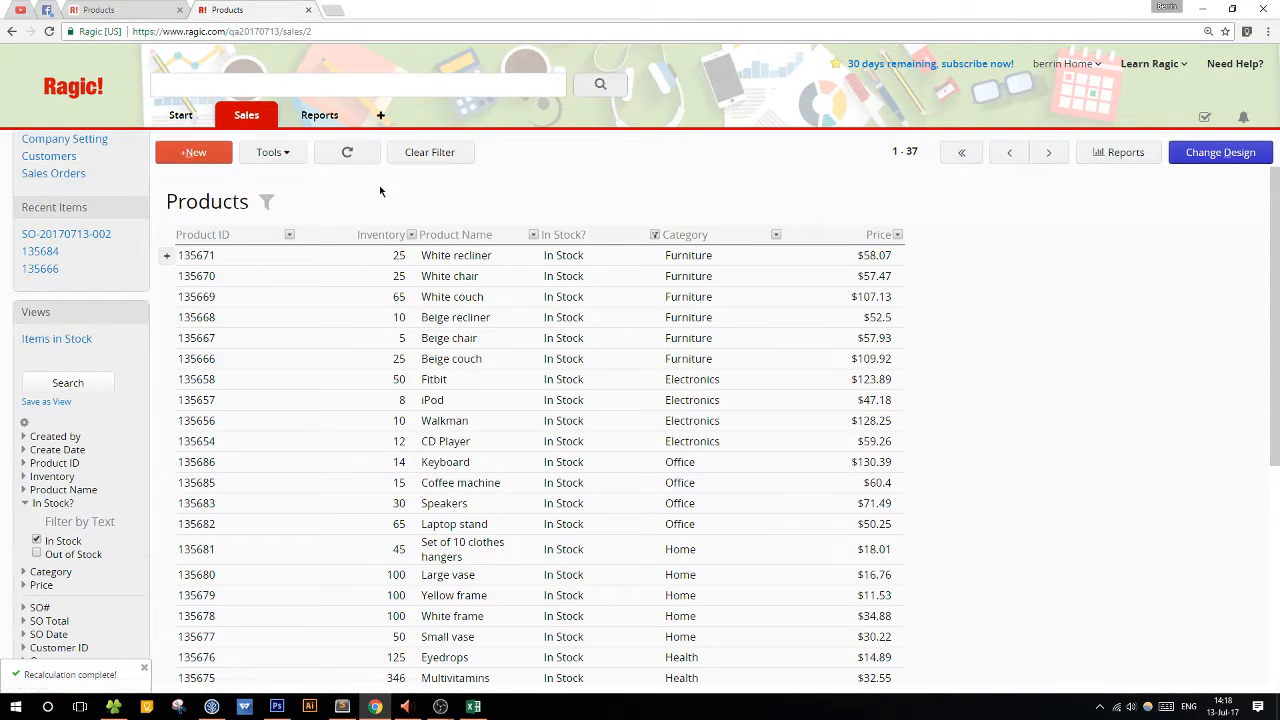
Clear the filter, apply the saved Items in Stock view to check it, and clear the filter again.
left_click(443, 158)
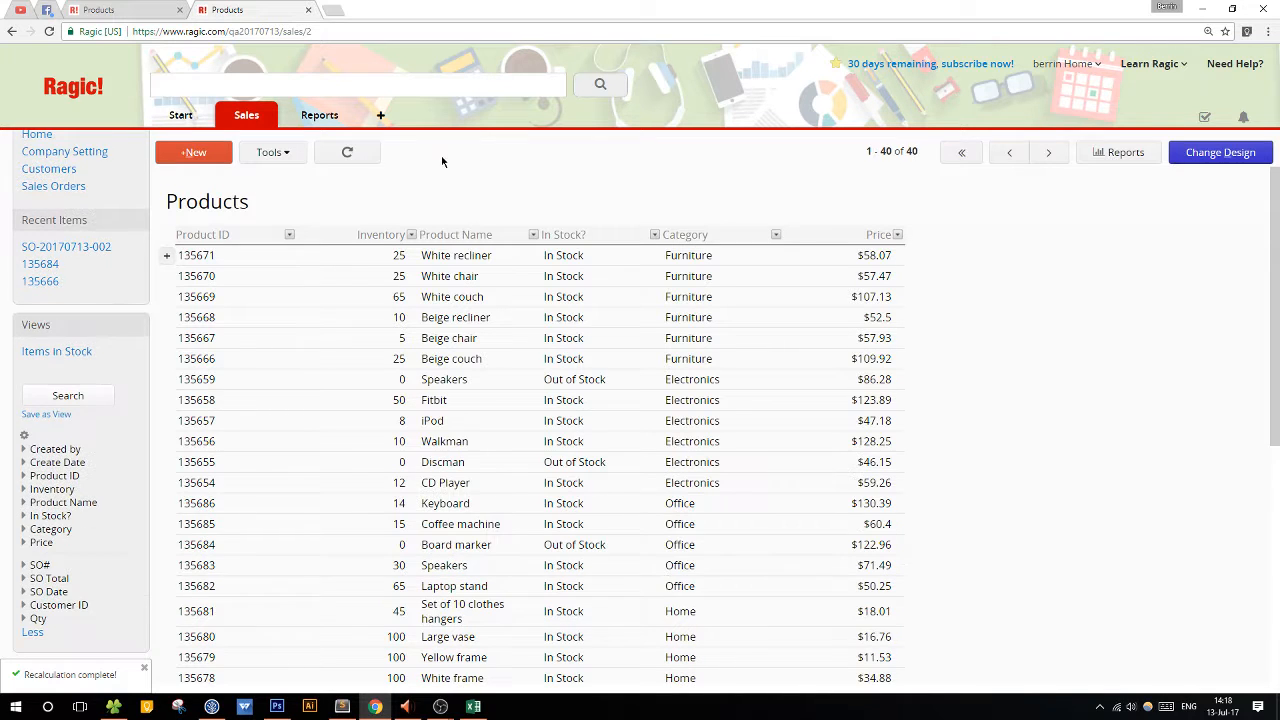
left_click(61, 352)
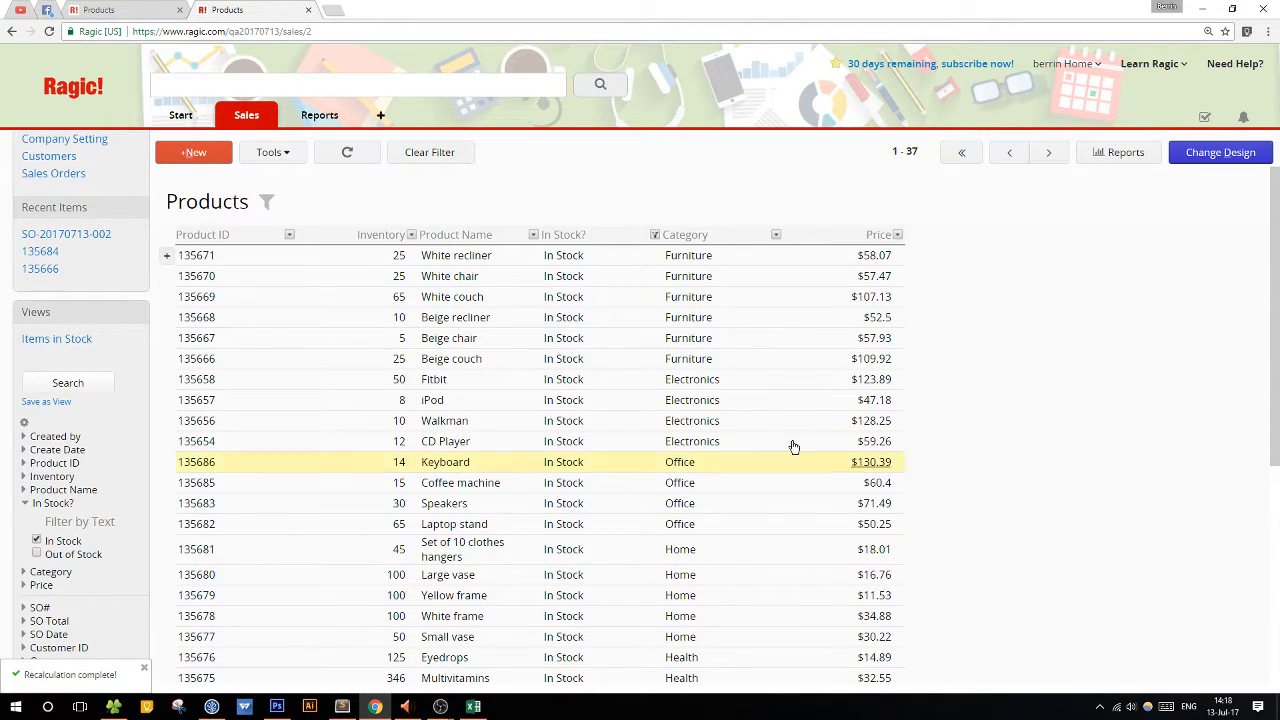
left_click(418, 153)
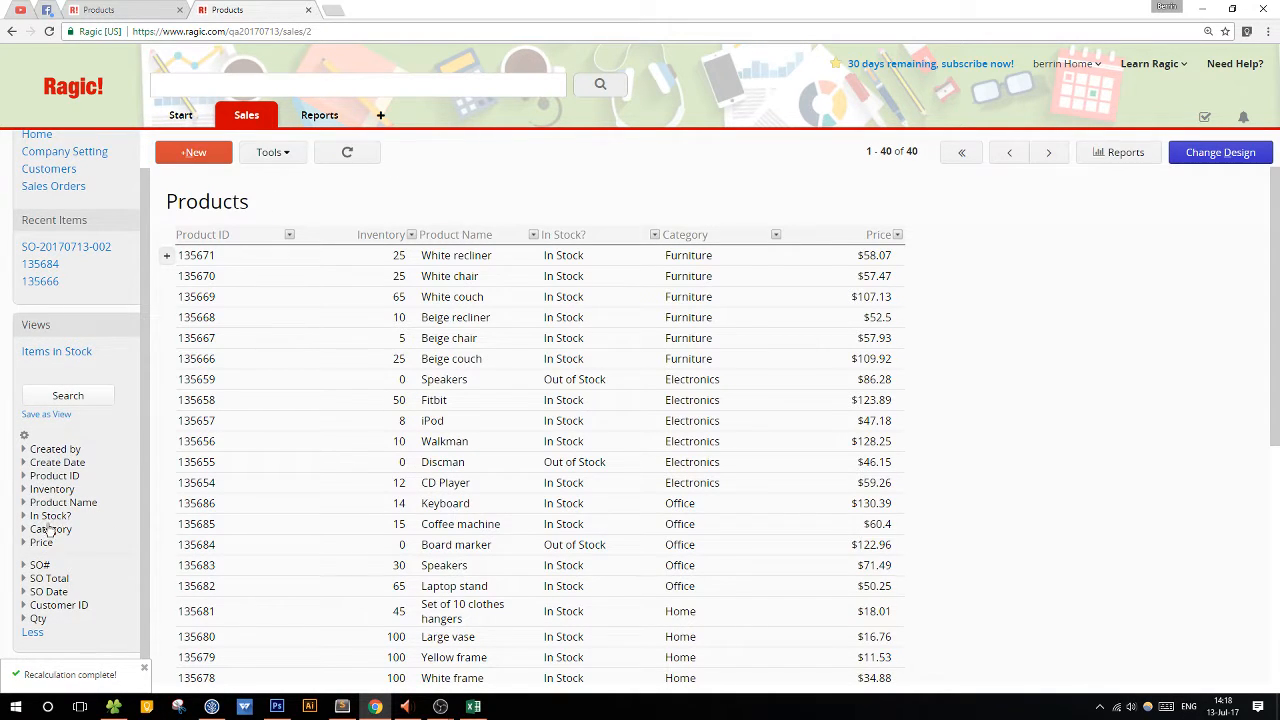
Select the Out of Stock value of In Stock? and save it as a Shared View named Items Out of Stock.
left_click(50, 517)
left_click(49, 556)
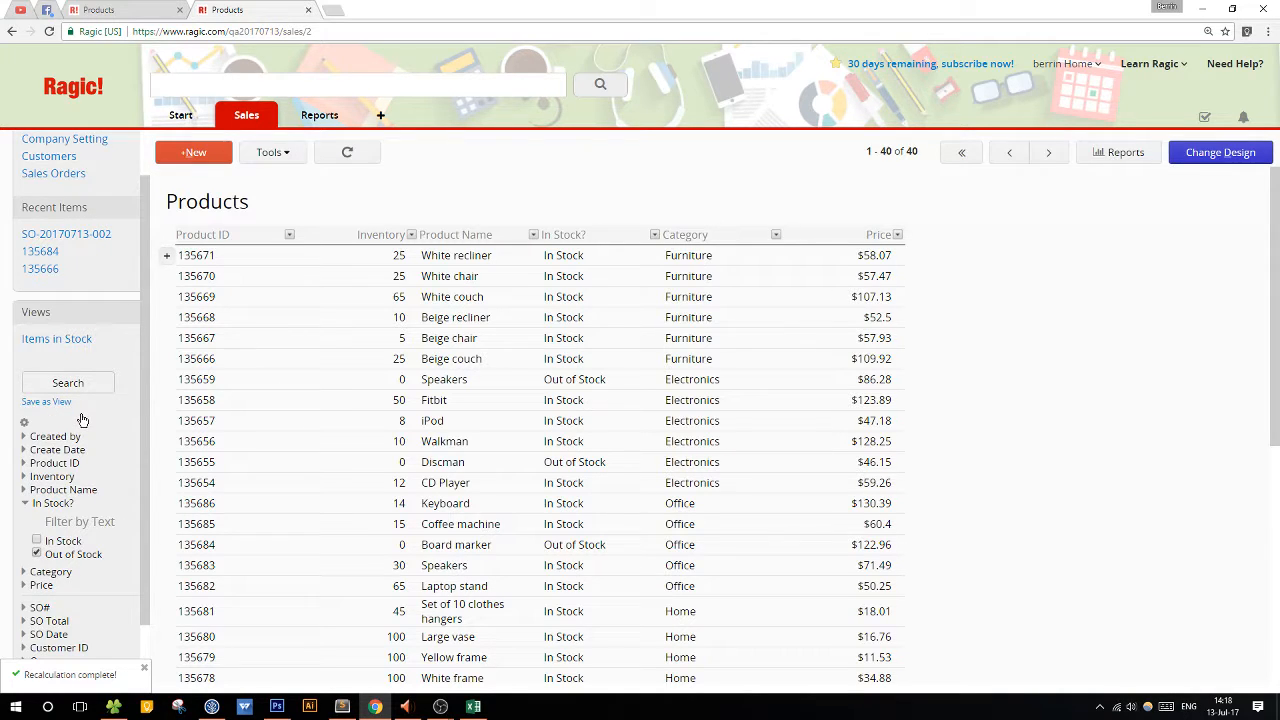
left_click(52, 402)
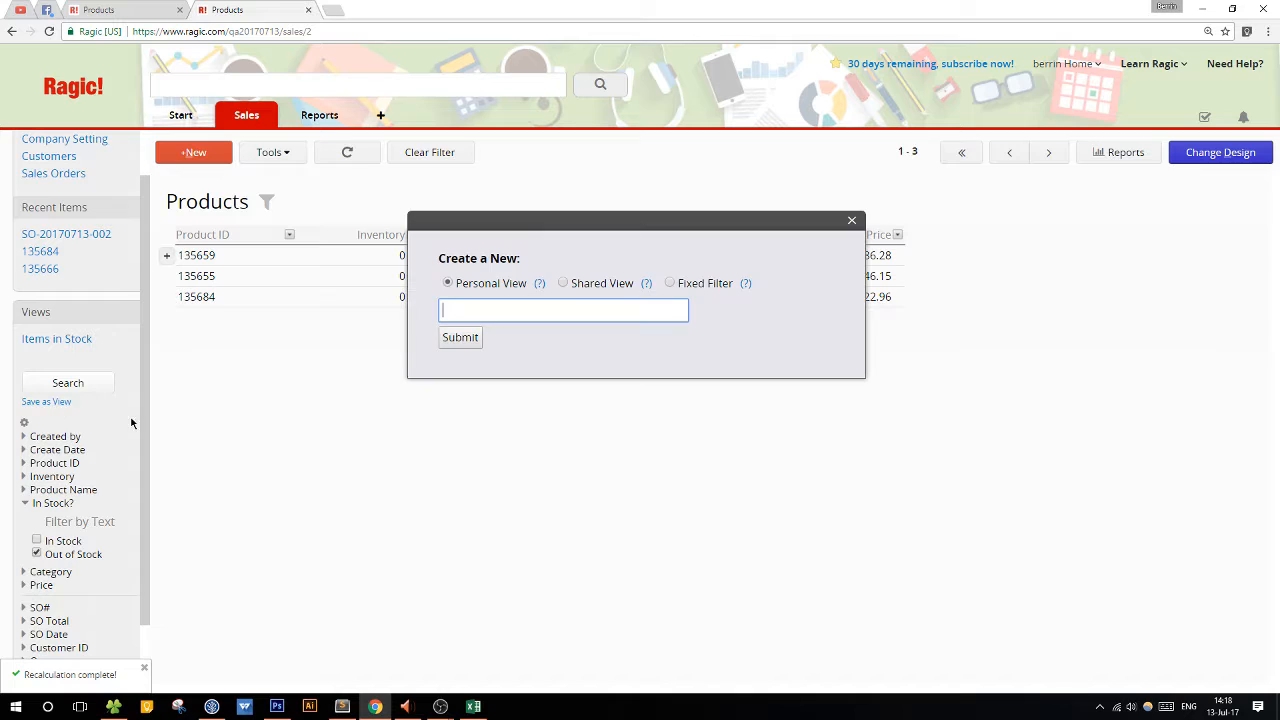
type("Items ")
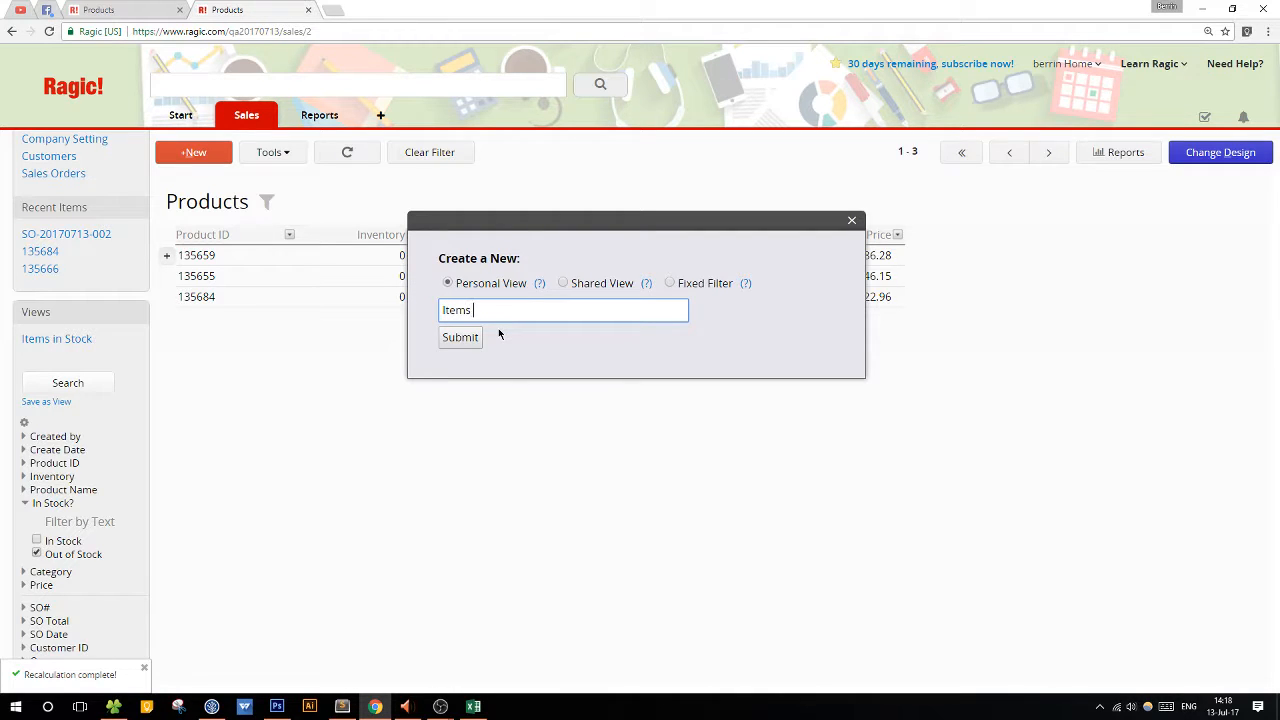
type("Out of S")
left_click(586, 286)
type("Items Out of Stock")
left_click(470, 340)
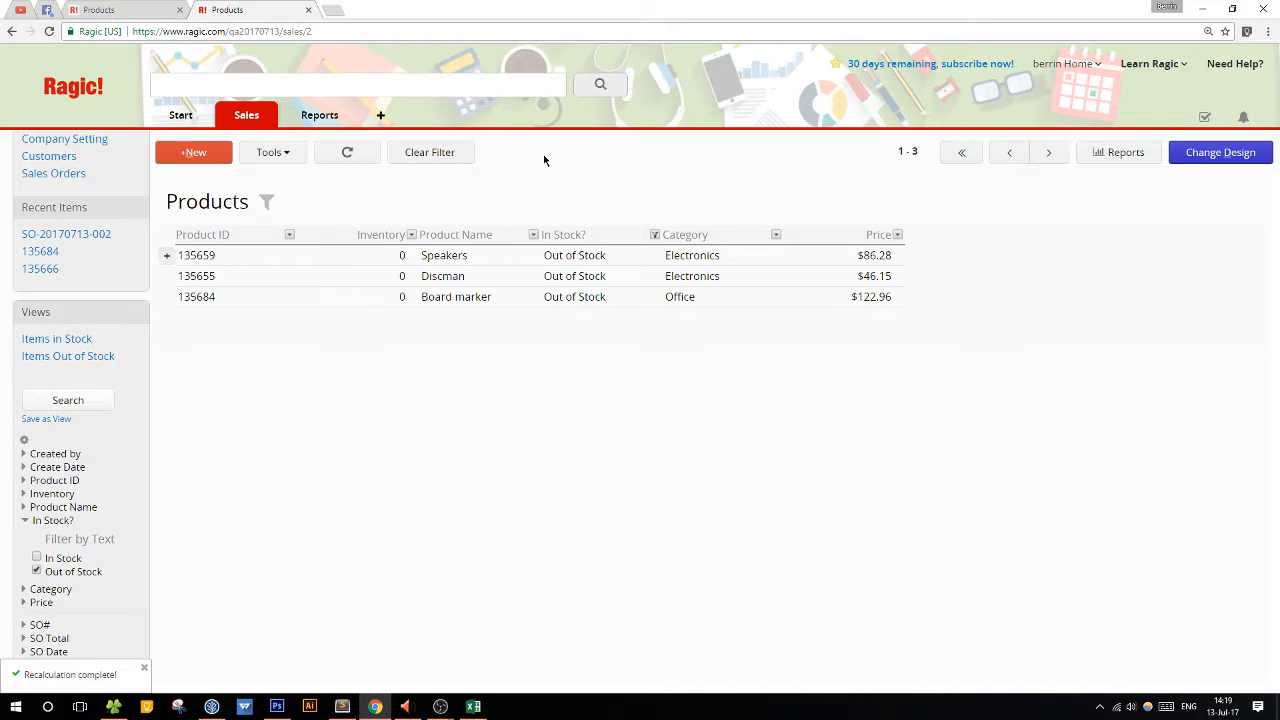
Clear the filter and switch between the Items Out of Stock and Items in Stock views, ending on Items in Stock.
left_click(440, 155)
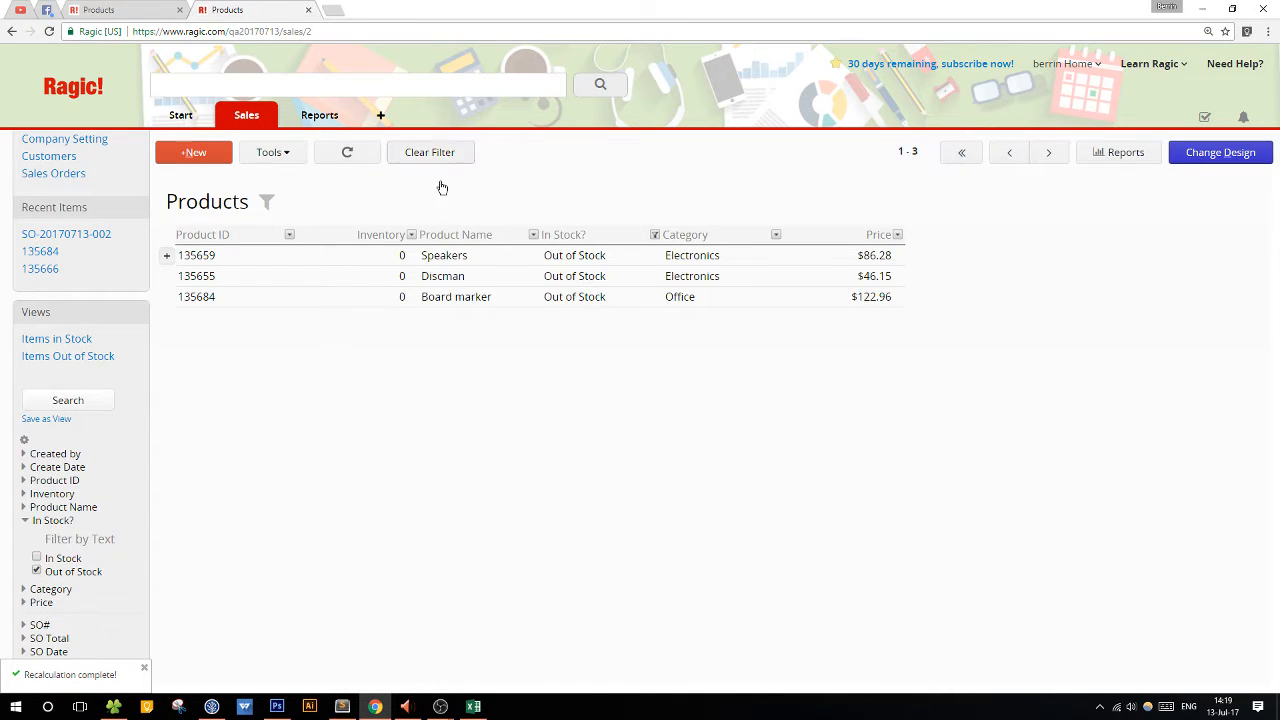
left_click(68, 357)
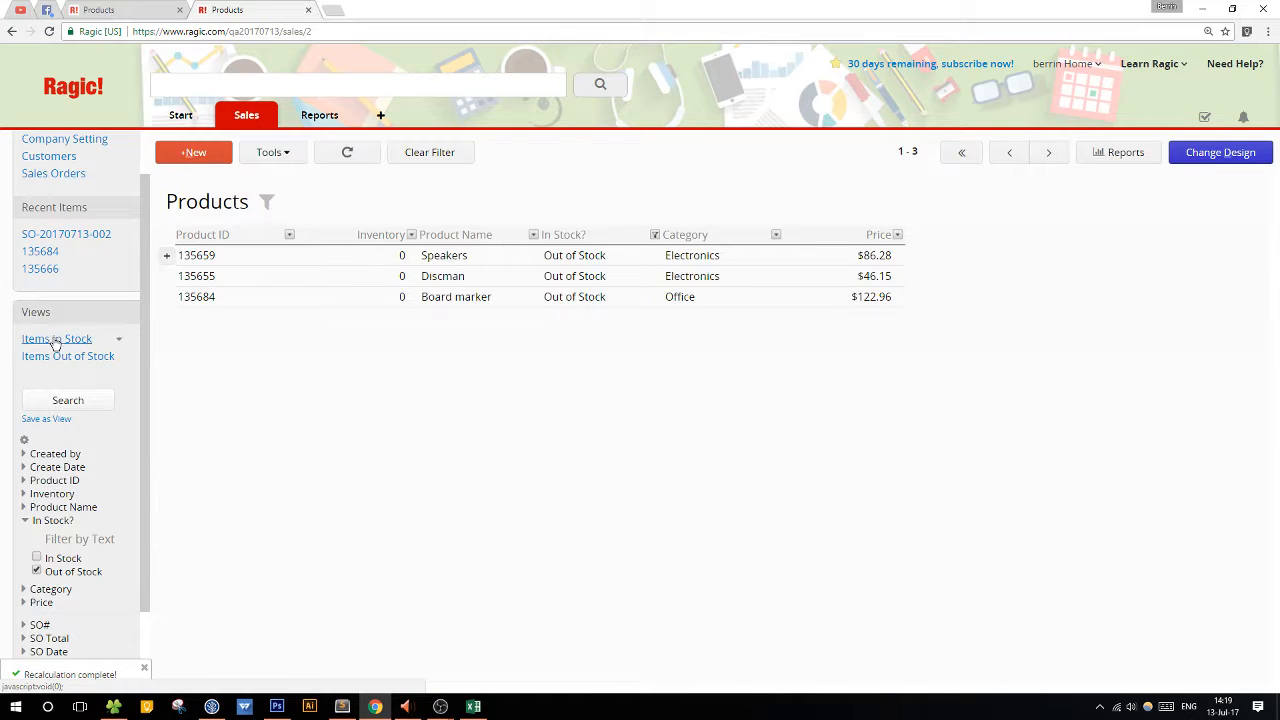
left_click(55, 341)
left_click(49, 357)
left_click(50, 338)
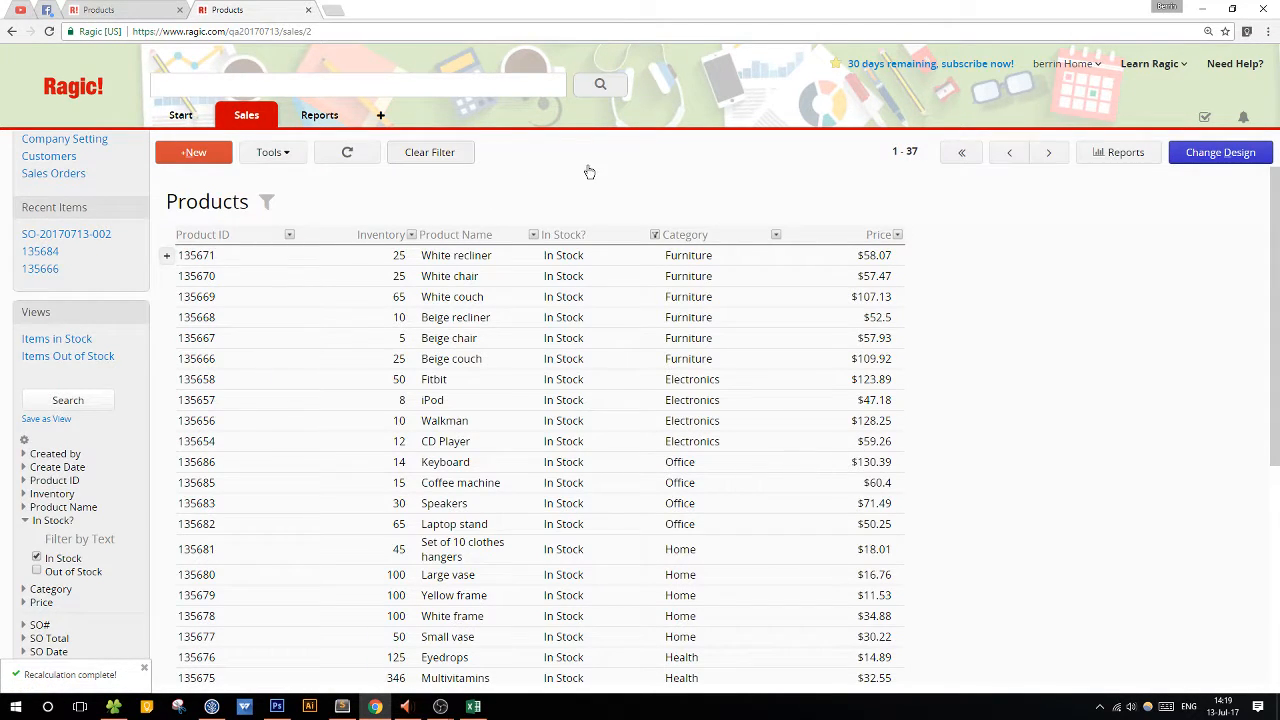
Clear the In Stock filter and look up "Coffee" in the full text search.
left_click(466, 155)
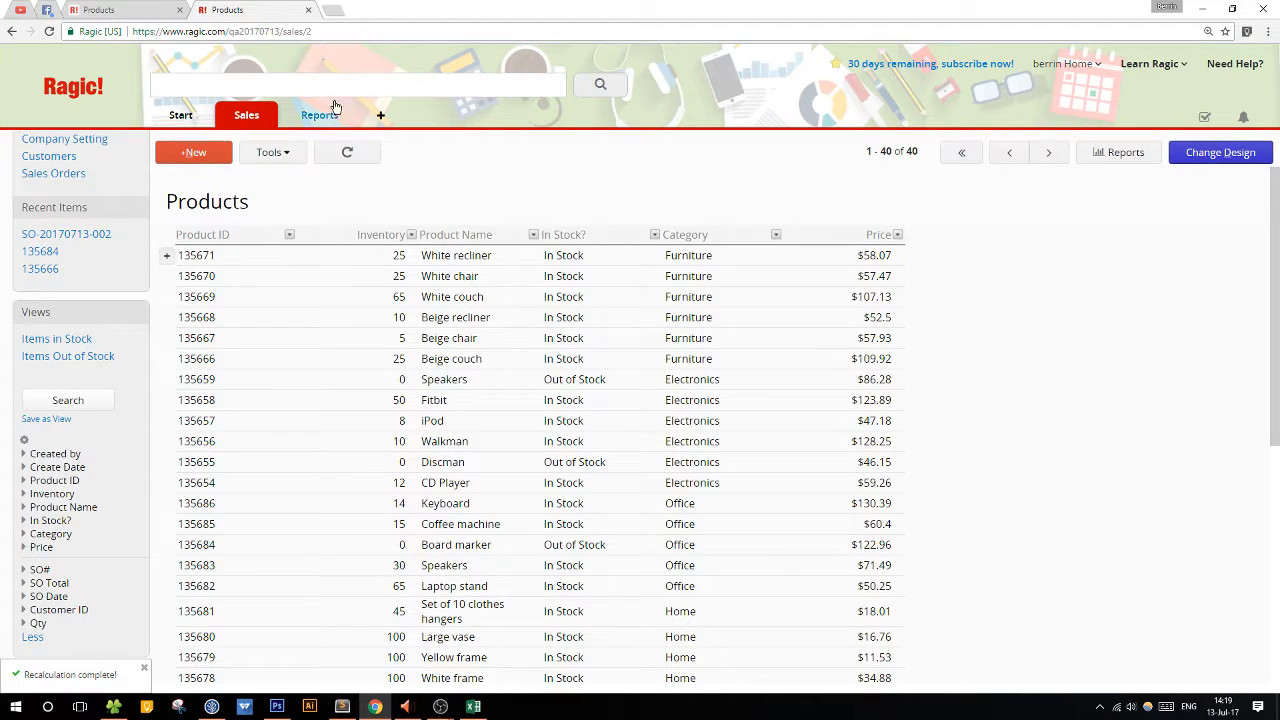
left_click(244, 80)
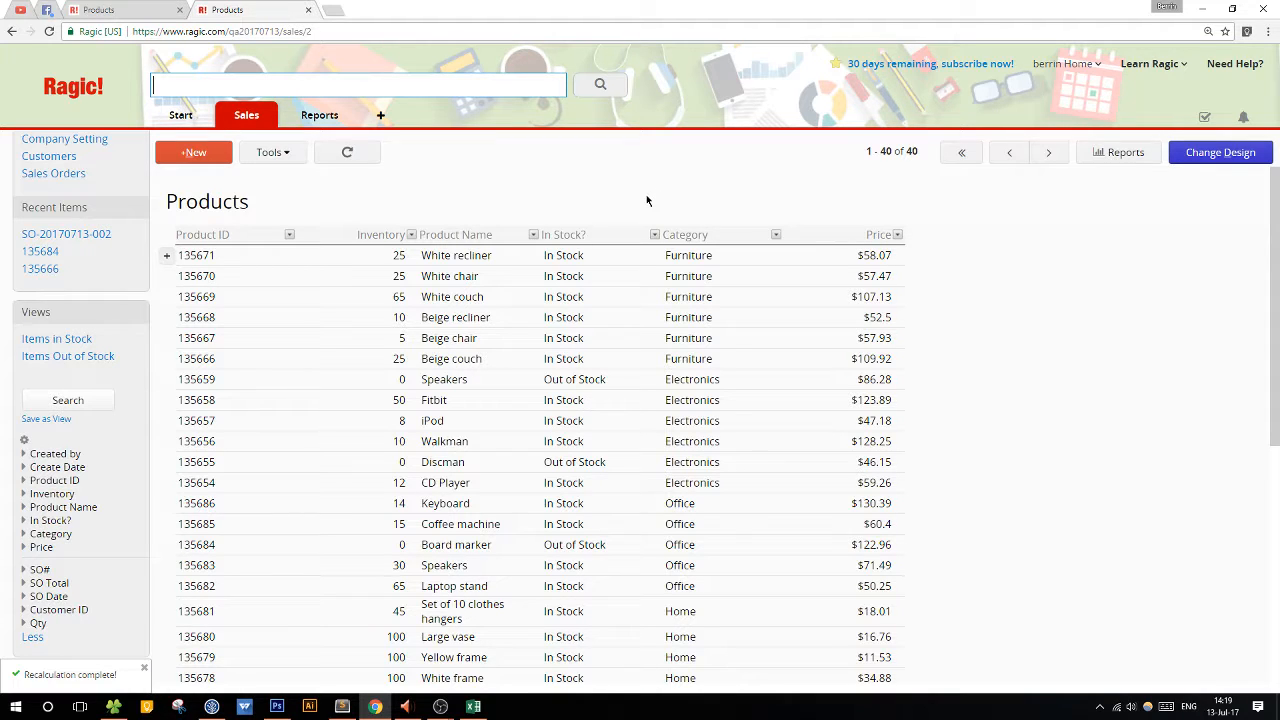
type("Coffee")
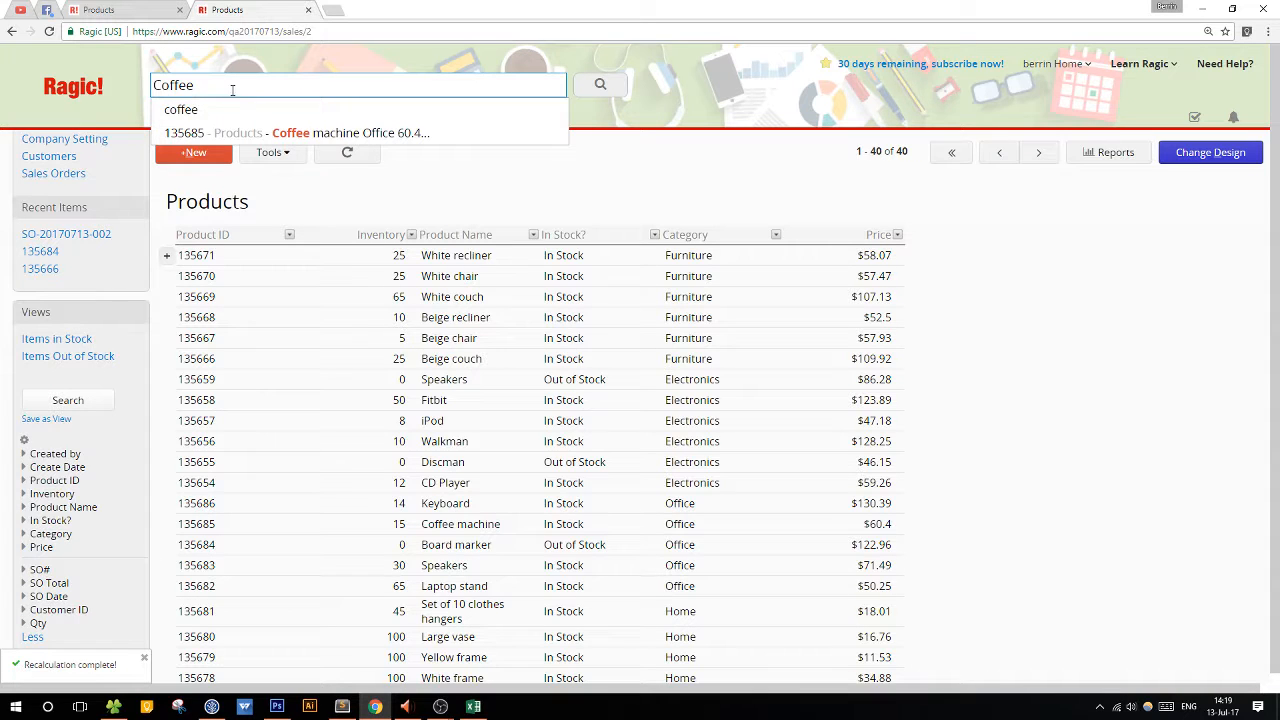
Replace the full text search term with "Beige" to list the matching product entries.
left_click_drag(231, 86, 149, 86)
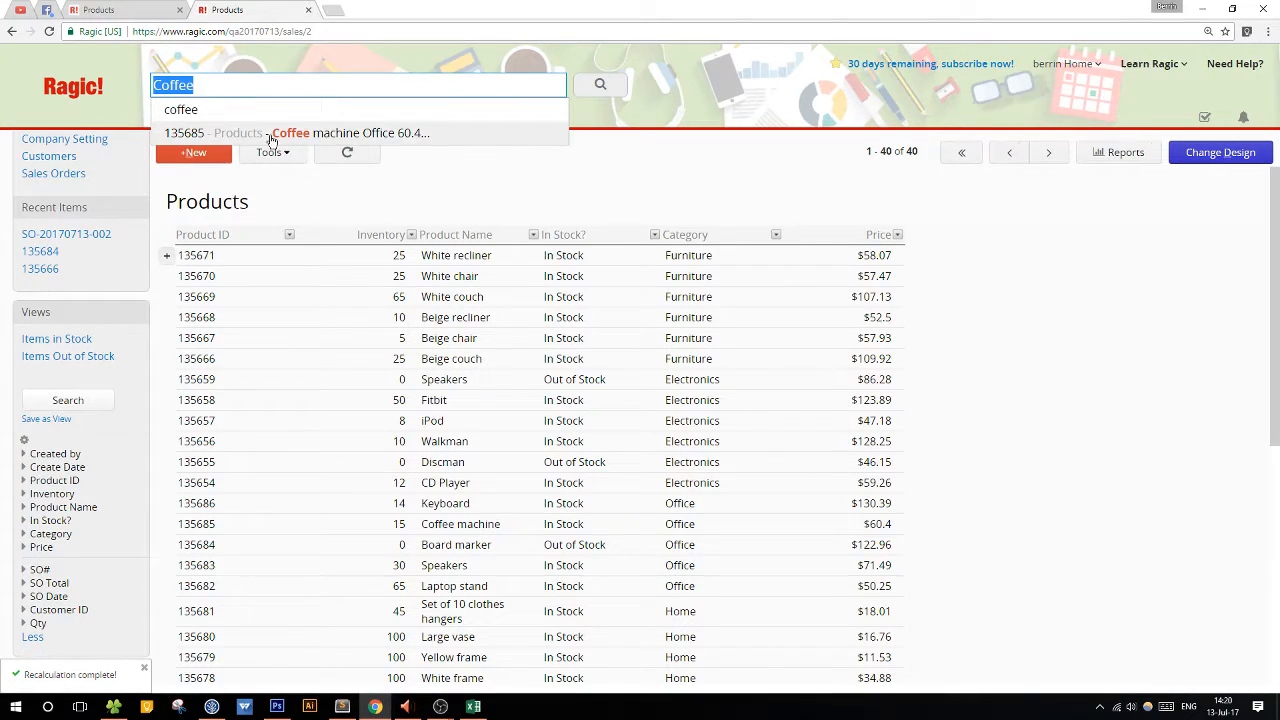
key("BackSpace")
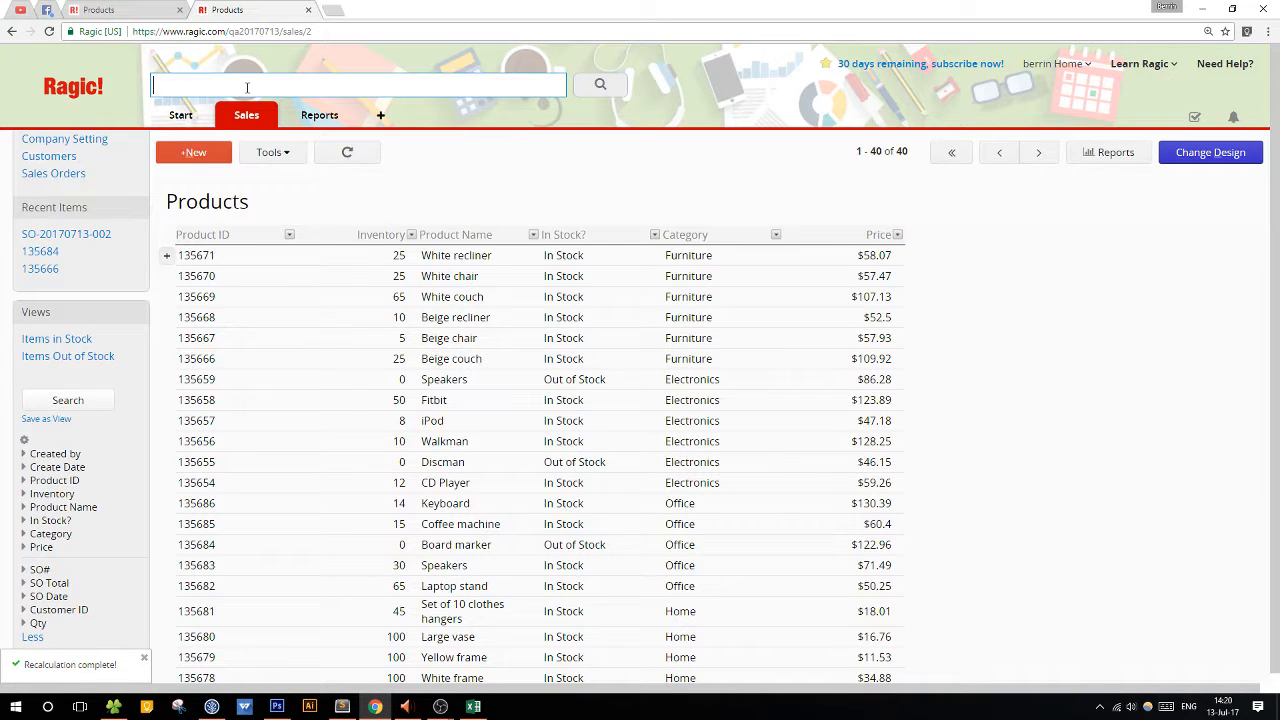
type("Beigh")
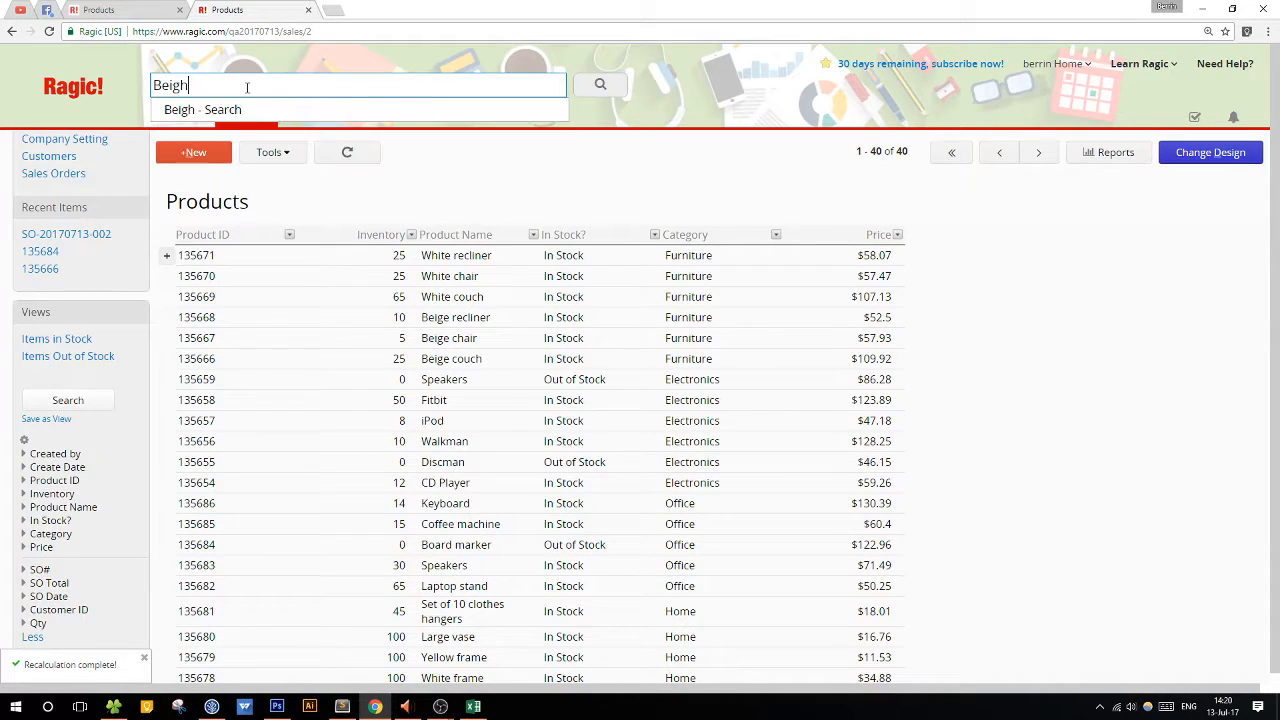
key("BackSpace")
type("e")
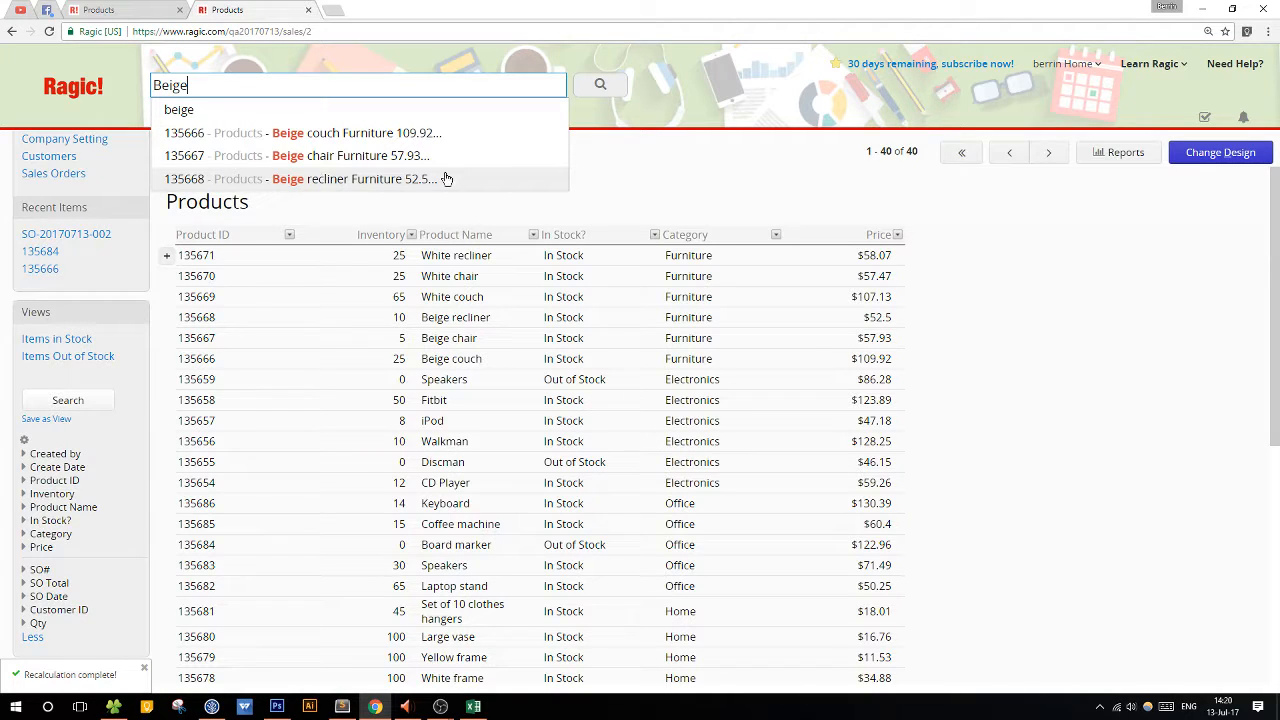
Open the DB Maintenance page in Account Setup to show the option to rebuild the search engine index.
mouse_move(180, 117)
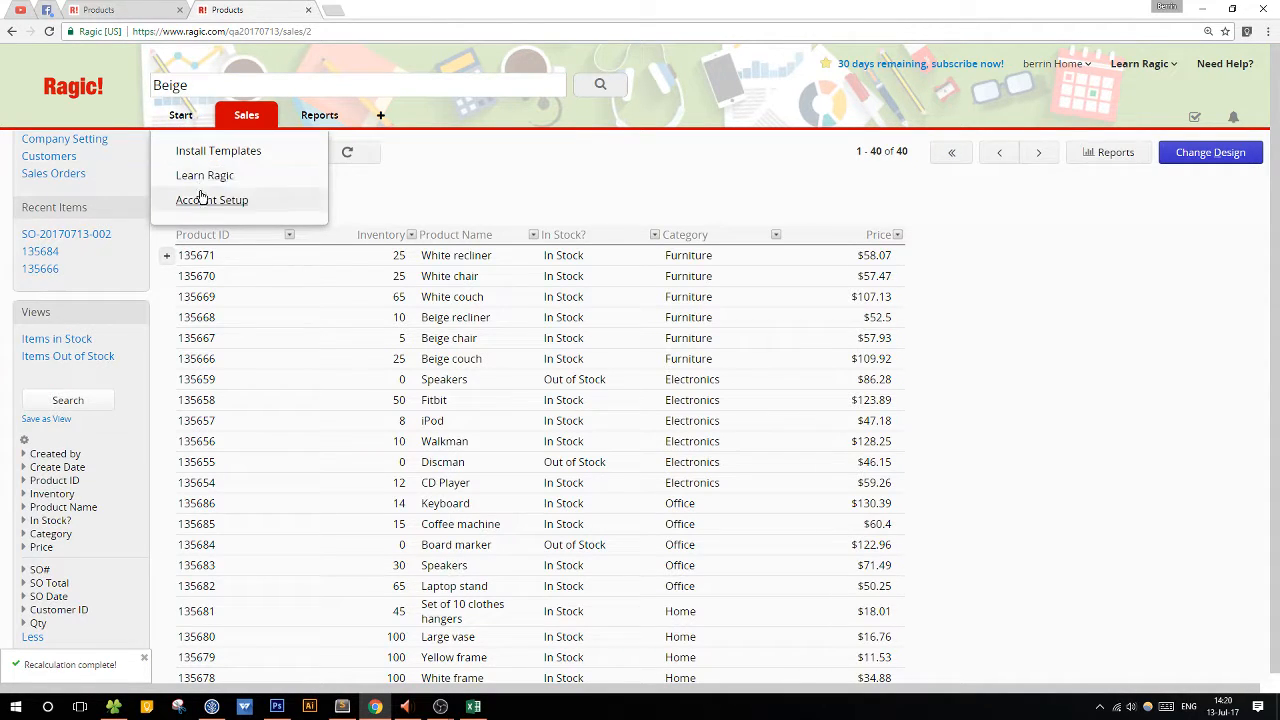
left_click(306, 206)
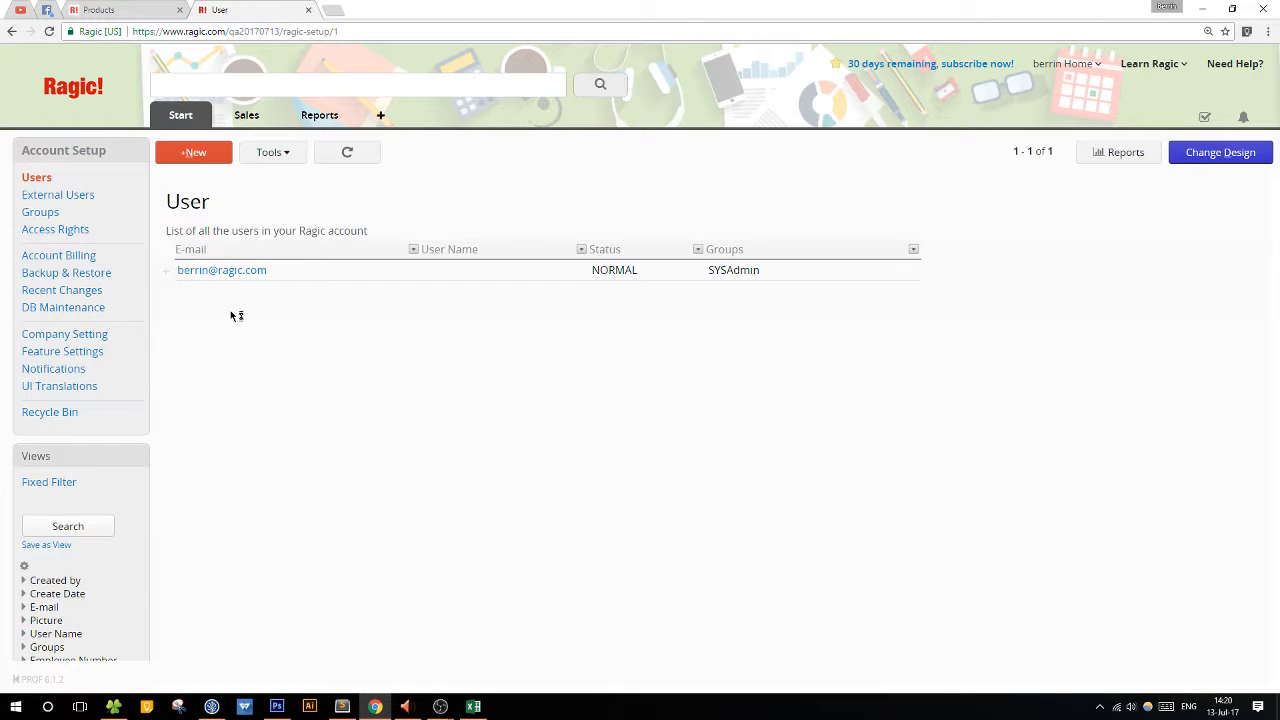
left_click(90, 307)
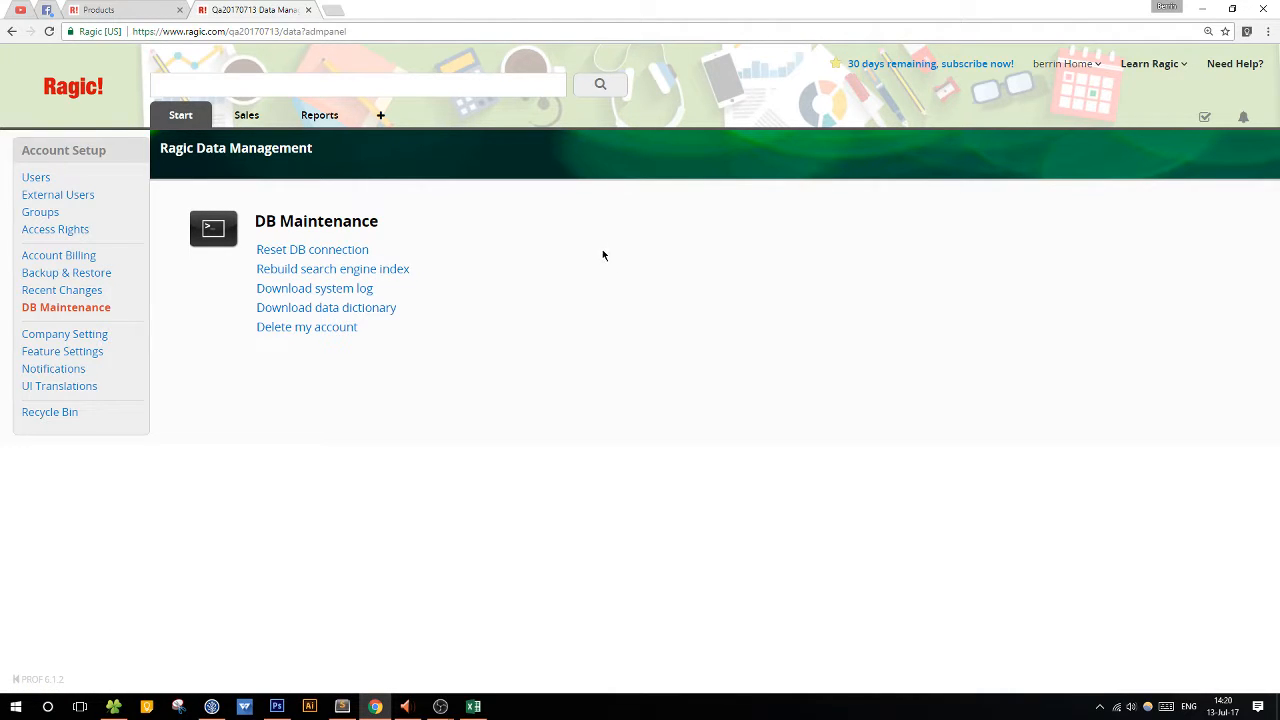
Open a customer record on the Customers sheet and switch its form to design mode.
mouse_move(250, 121)
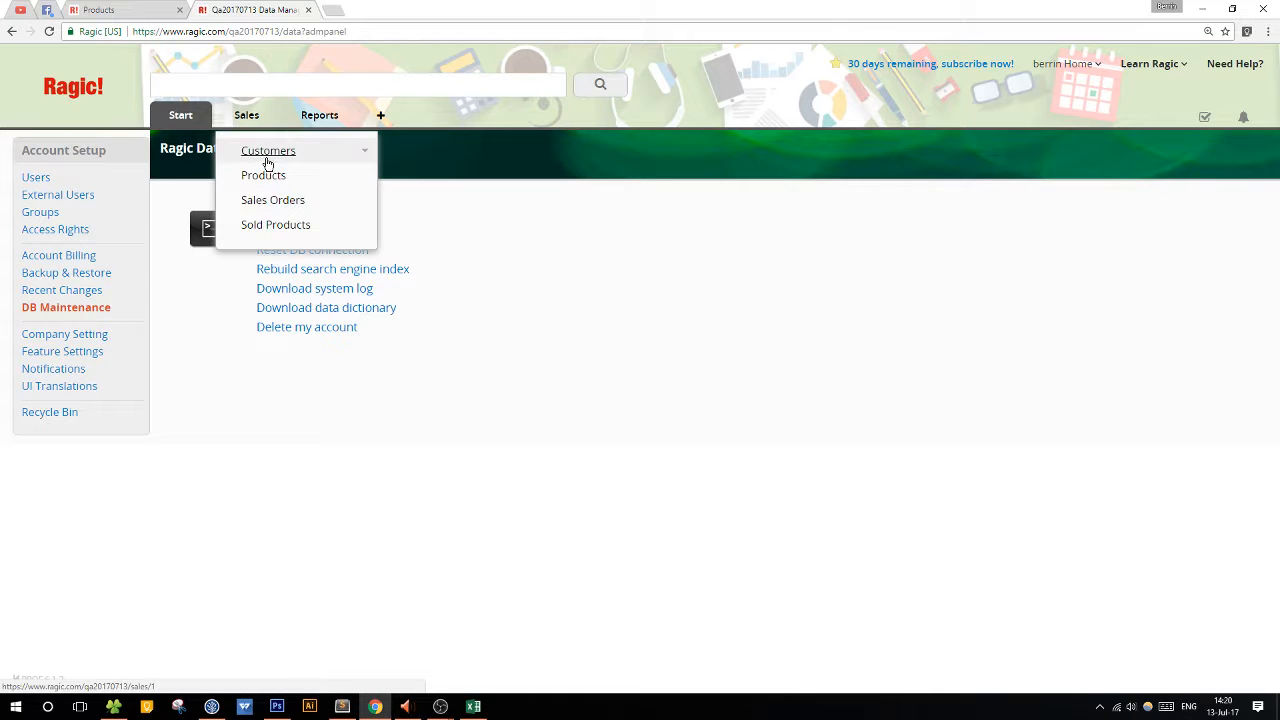
left_click(266, 157)
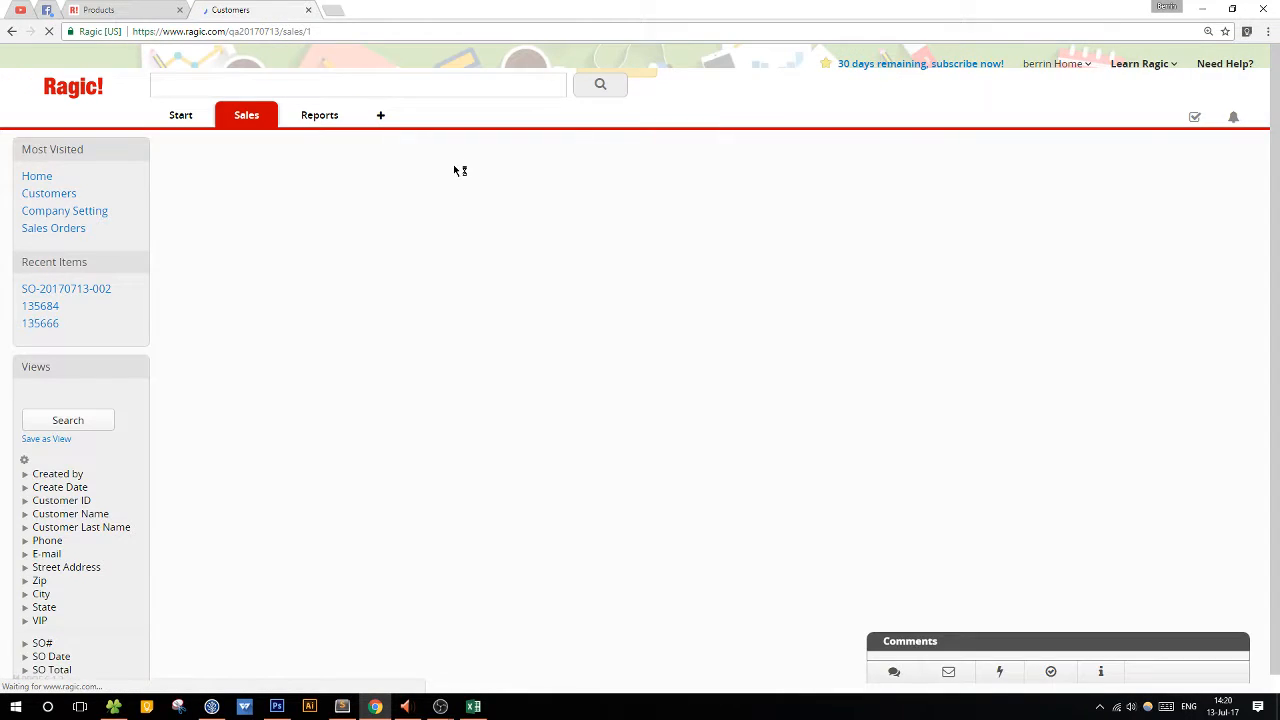
left_click(376, 267)
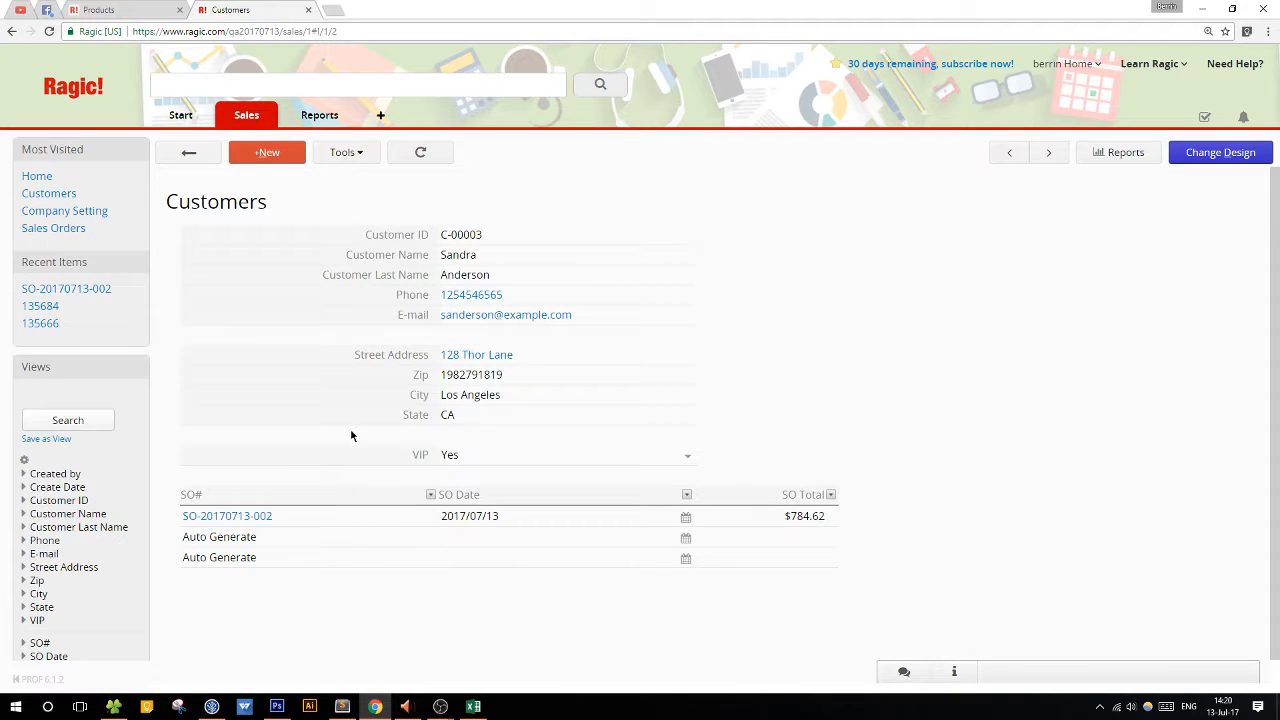
left_click(1194, 156)
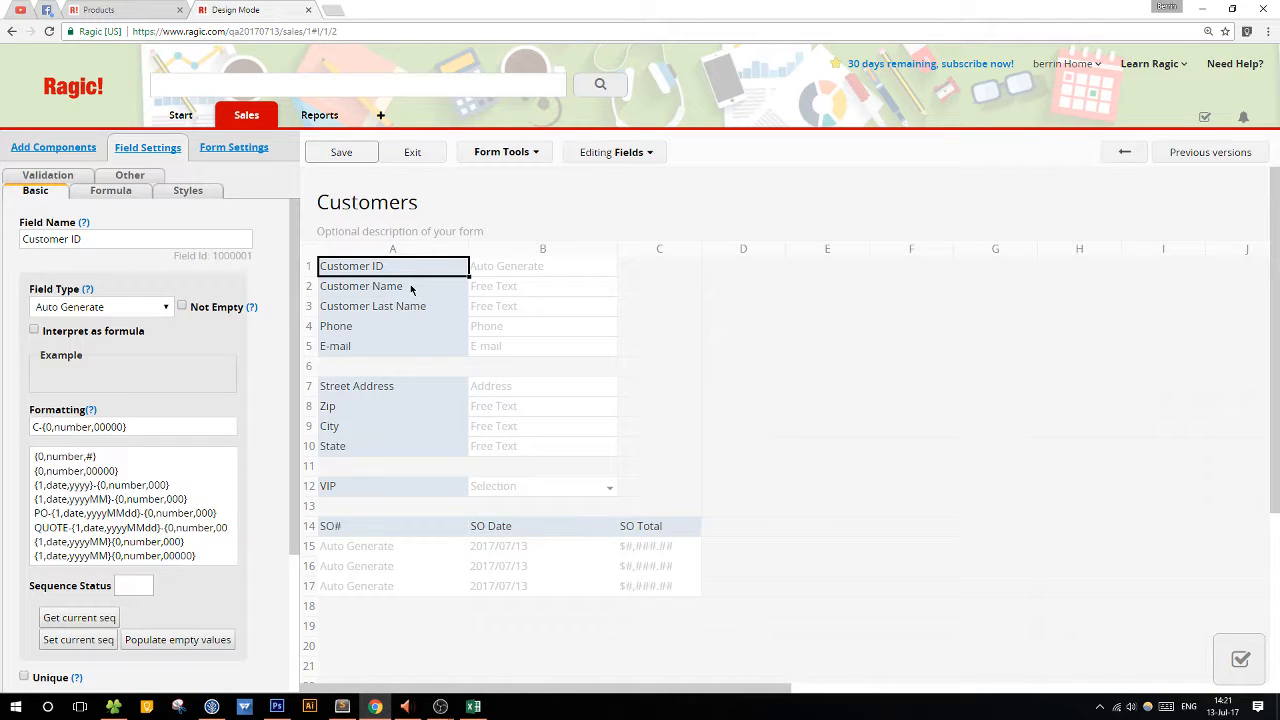
Add a field named Full Address in cell D7, on the same row as Street Address.
left_click(762, 270)
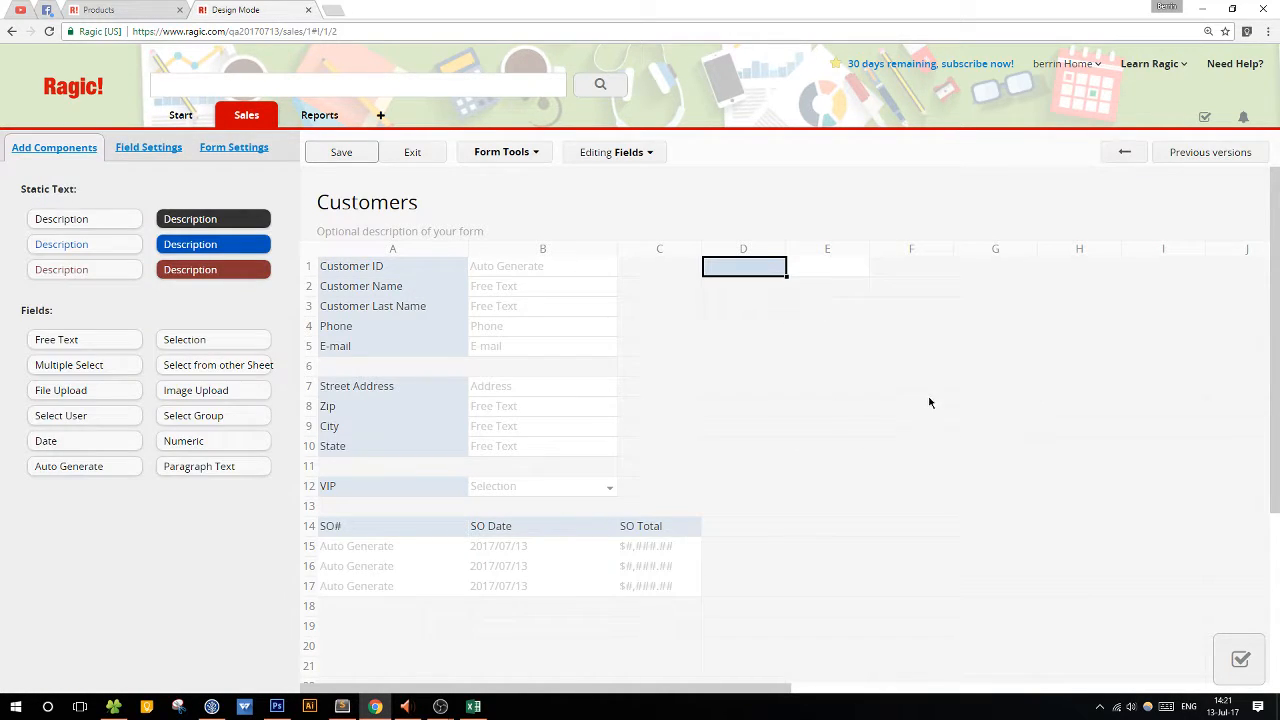
left_click(424, 392)
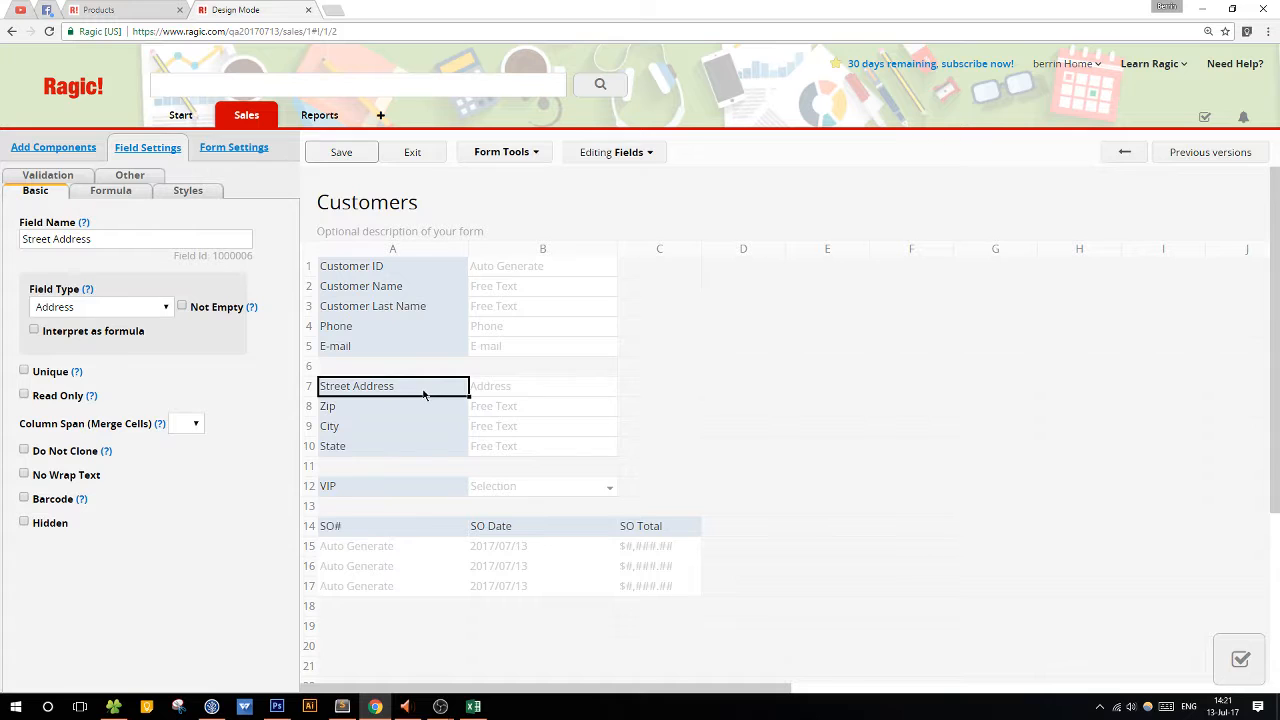
left_click(747, 390)
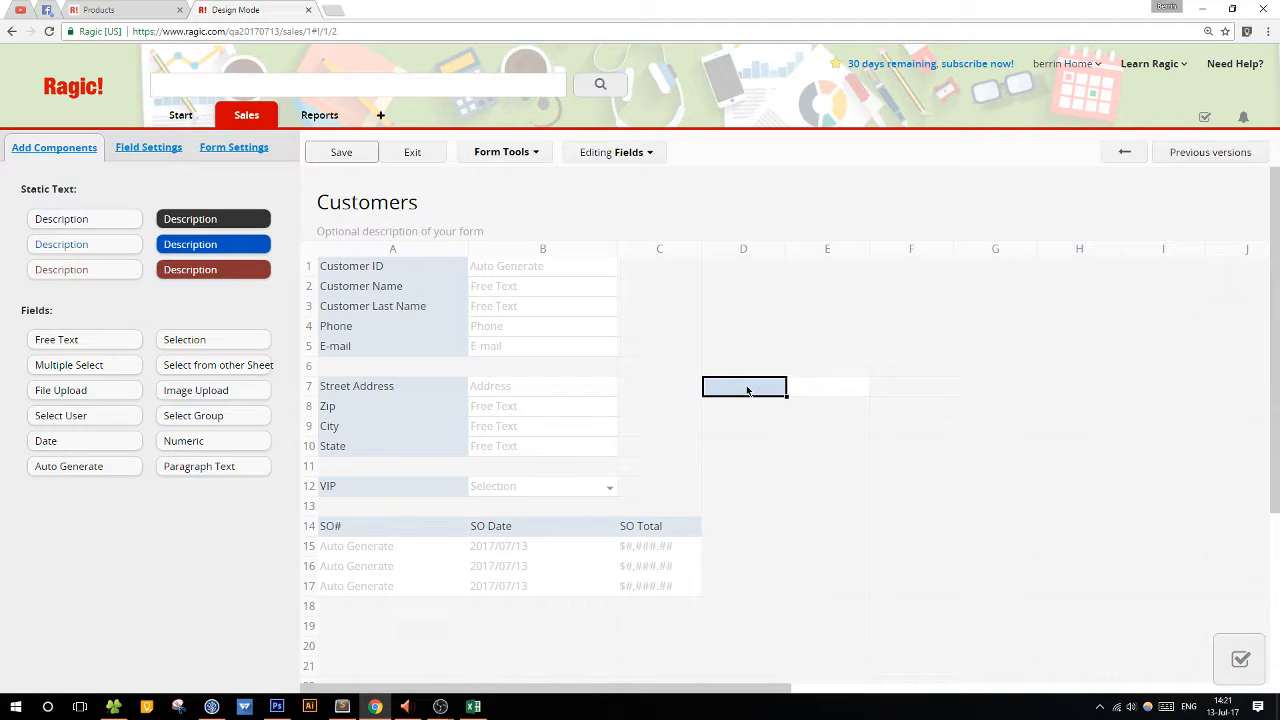
type("Full Add")
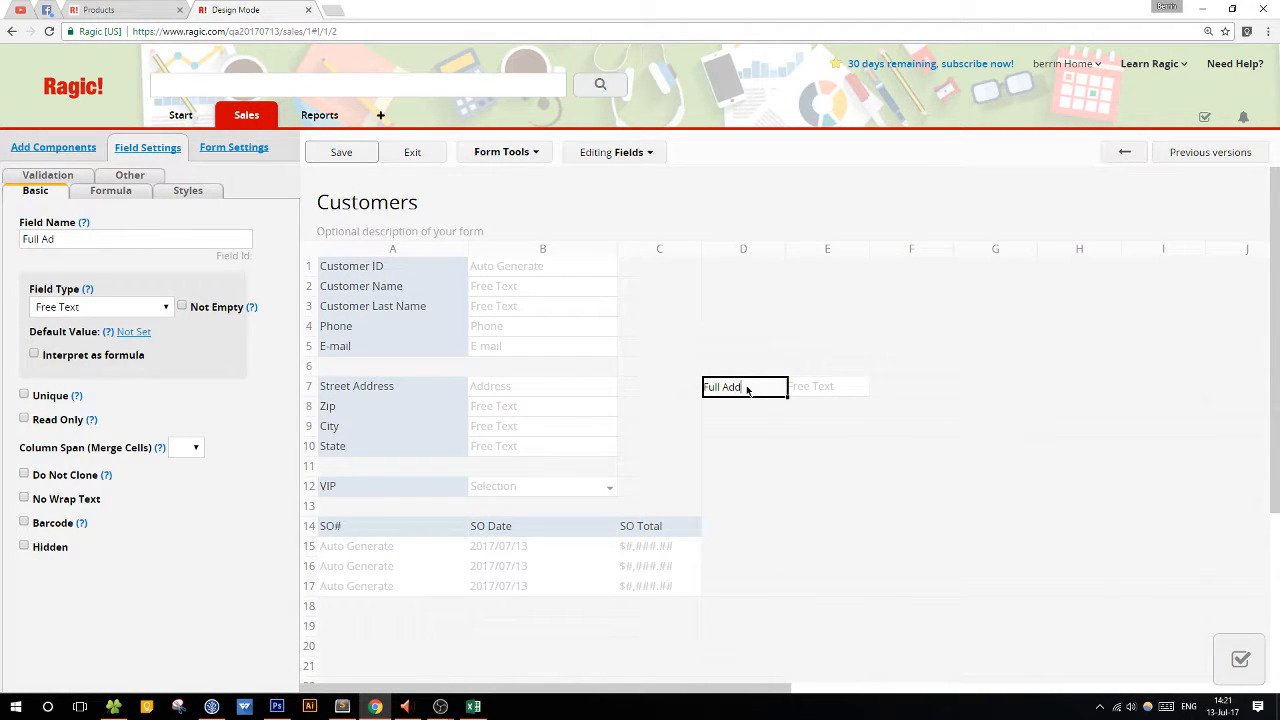
type("ress")
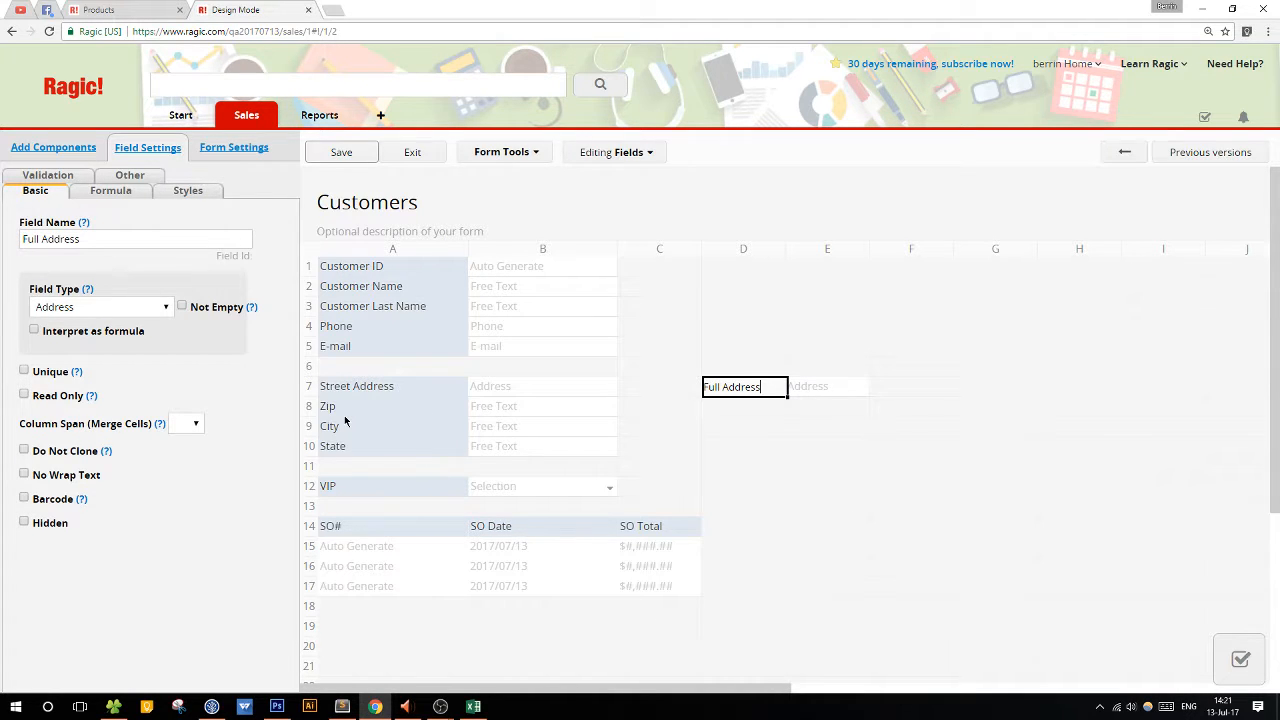
Widen columns D and E to make room for the Full Address field and its value.
left_click(110, 190)
left_click(88, 237)
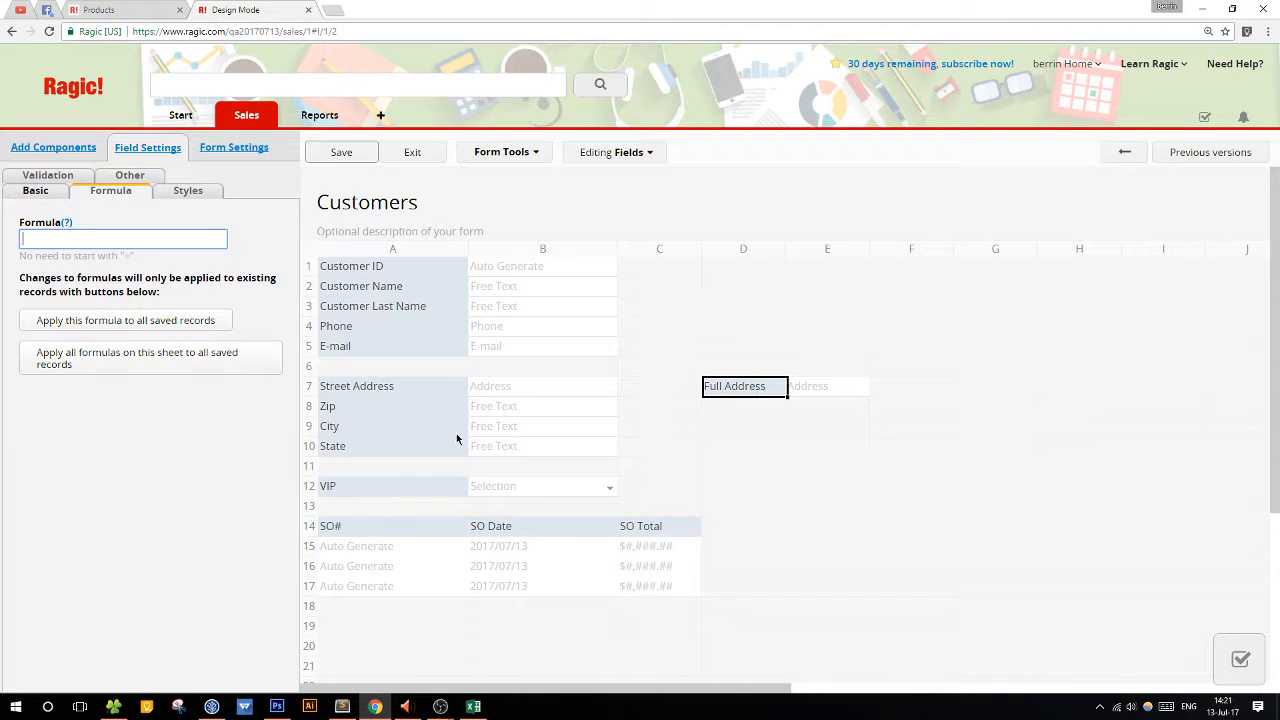
left_click_drag(787, 248, 805, 249)
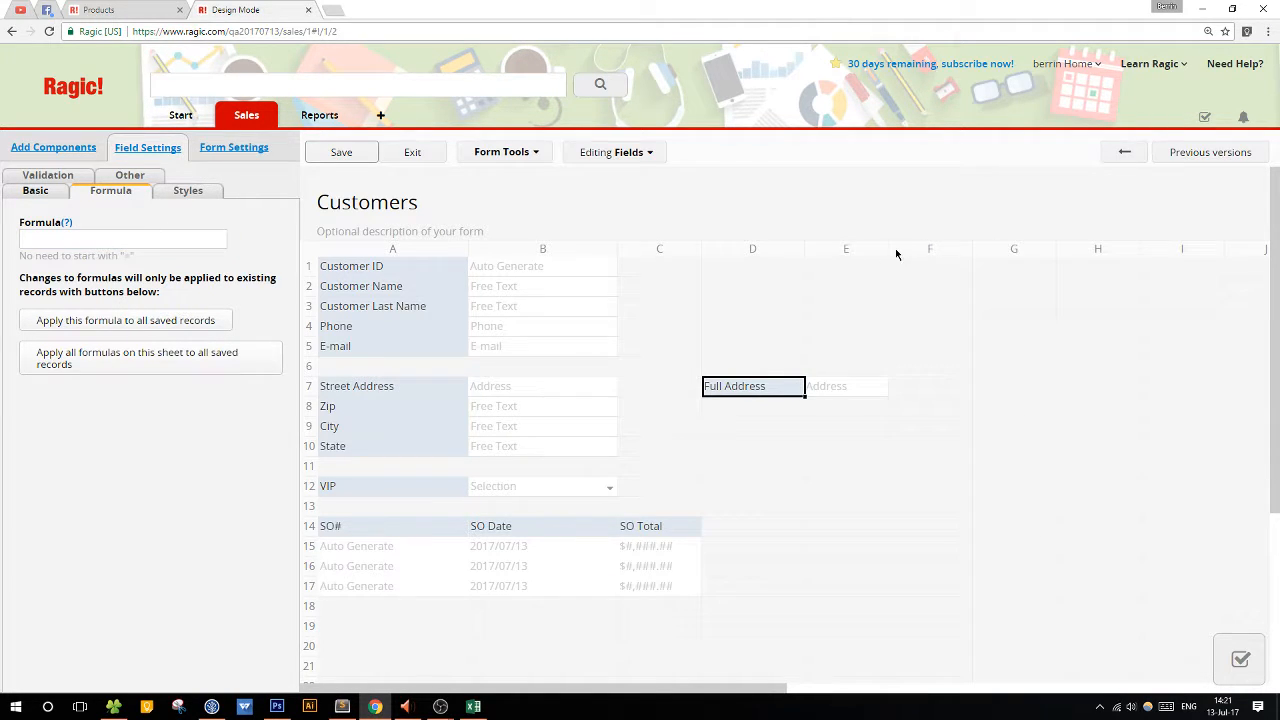
mouse_move(896, 251)
left_mouse_down()
mouse_move(920, 251)
mouse_move(878, 251)
left_mouse_up()
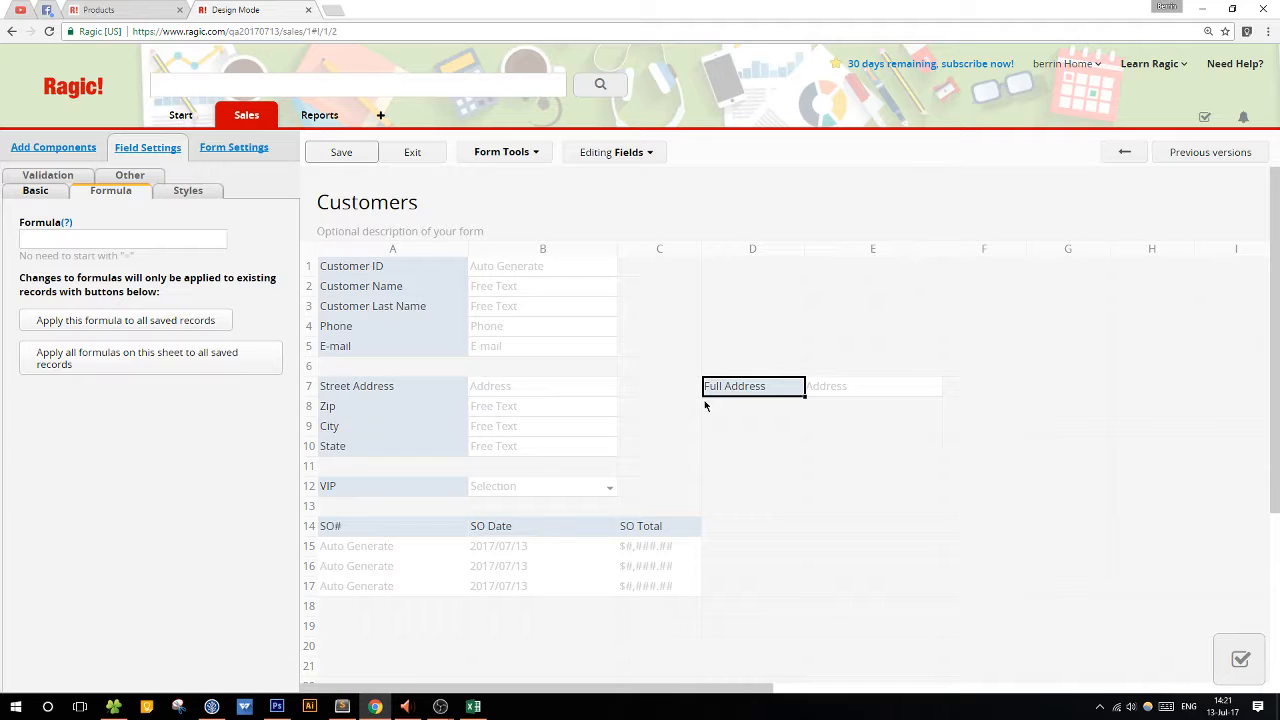
Set the Full Address formula to A7+" "+A8+" "+A9+" "+A10, joining street address, zip, city and state with spaces.
left_click(144, 240)
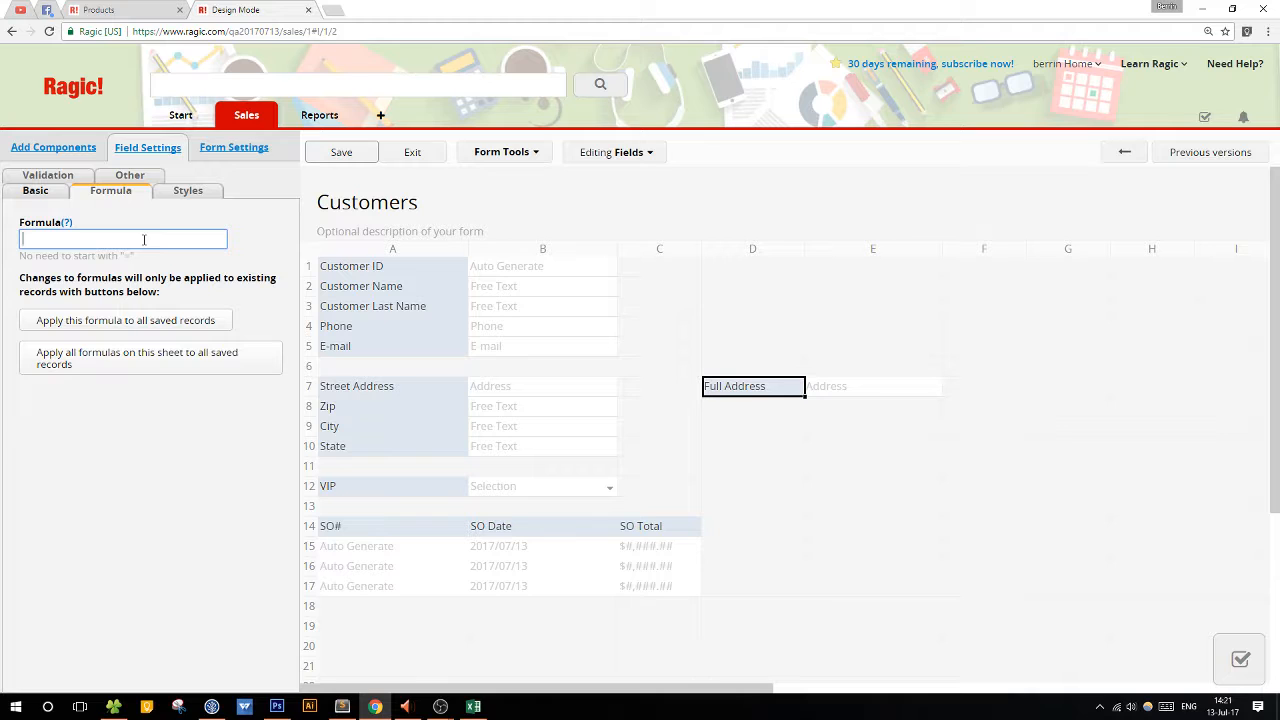
type("A7+")
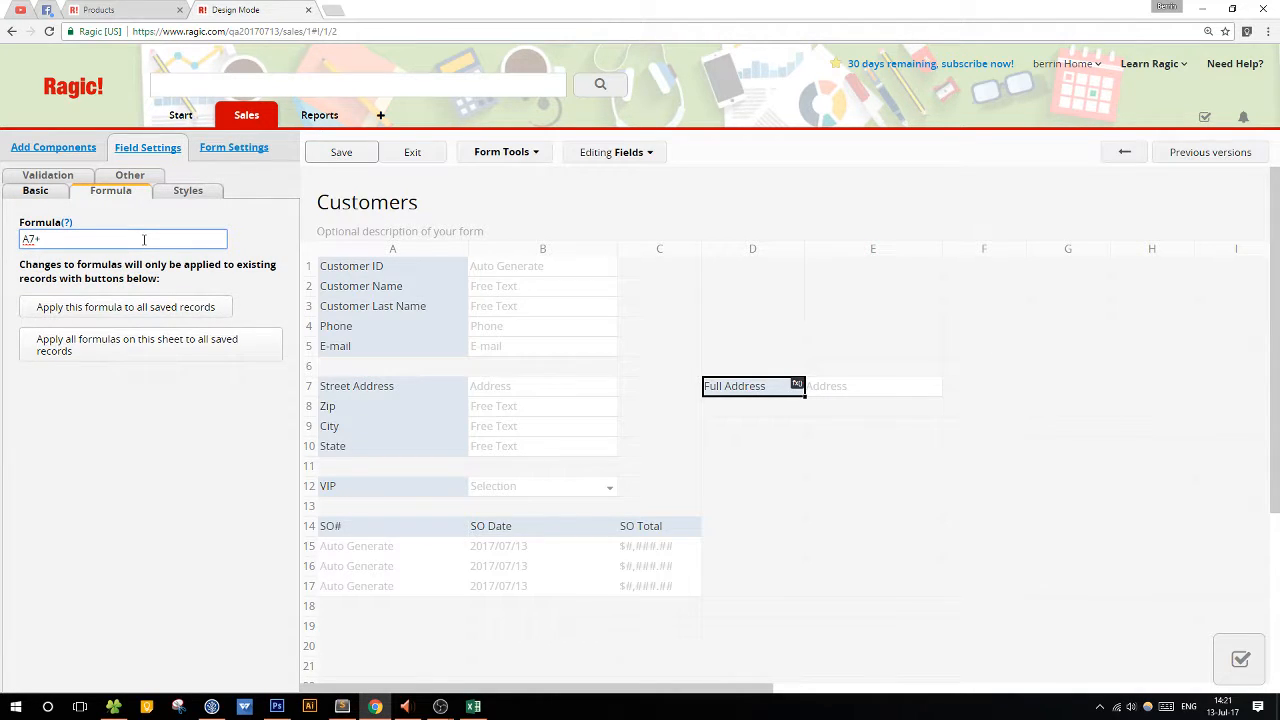
type("\" \"")
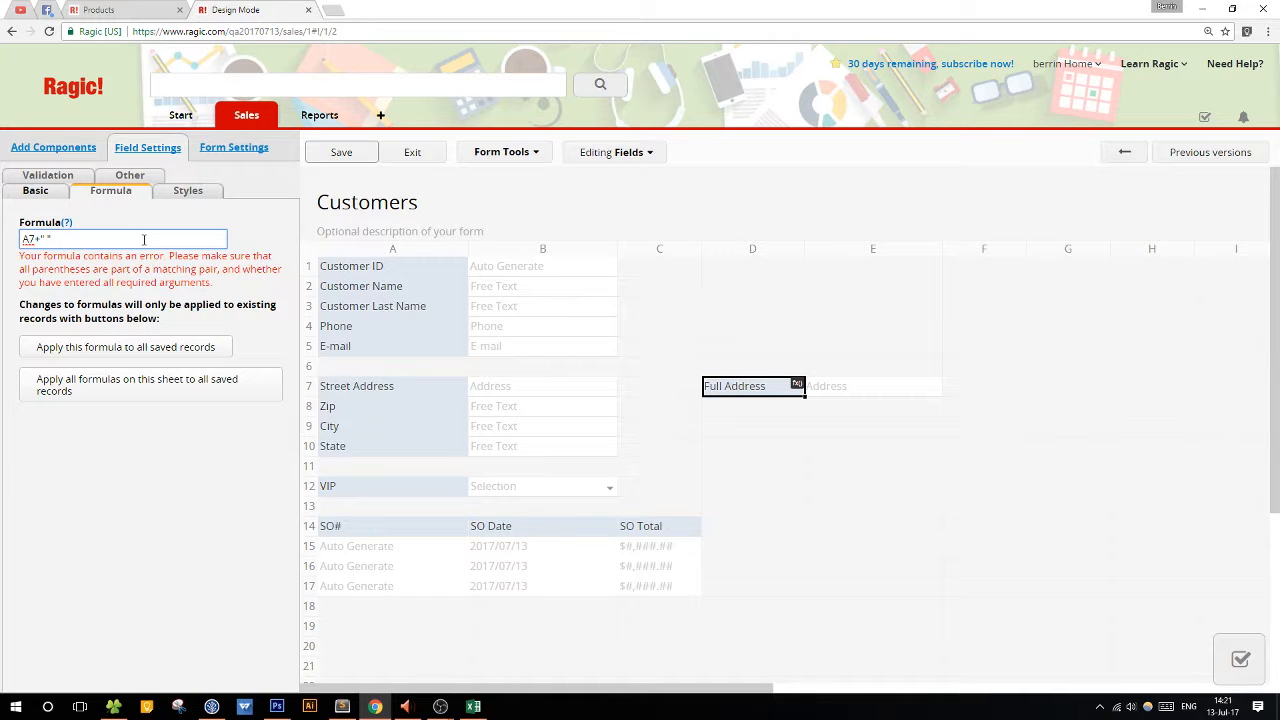
type("+A8+")
type("\" \"+")
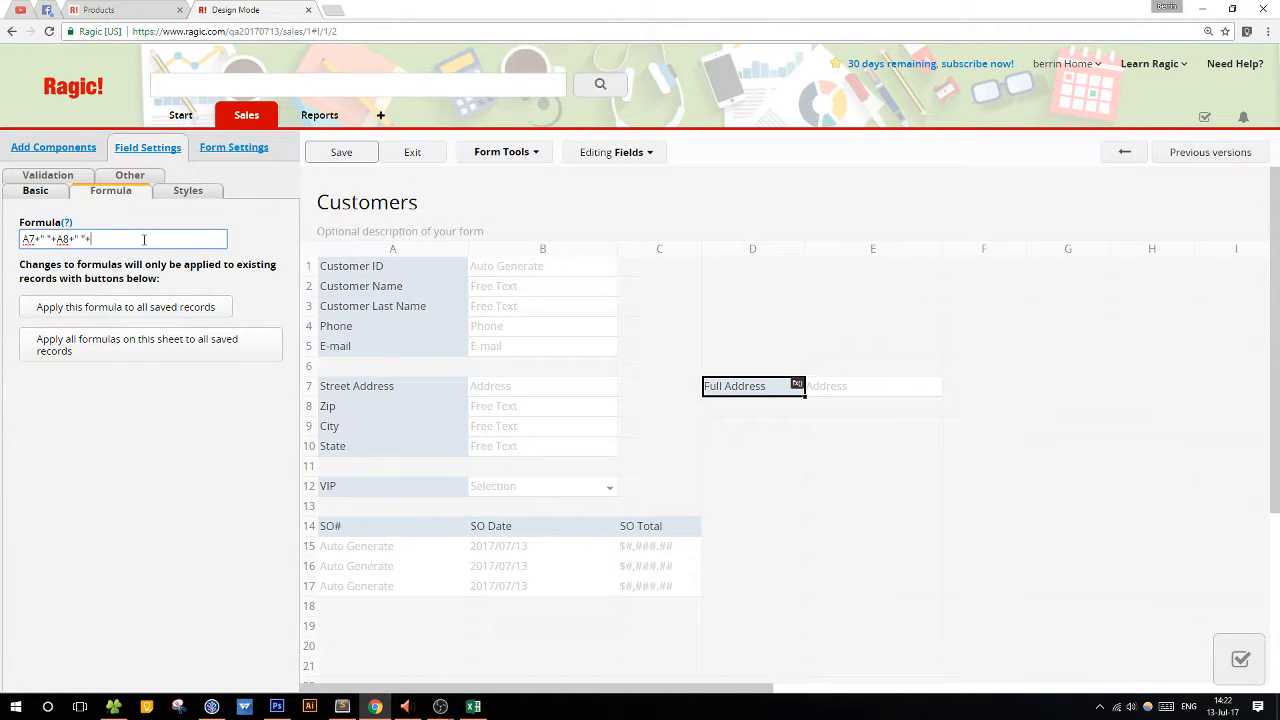
type("A9+\" \"")
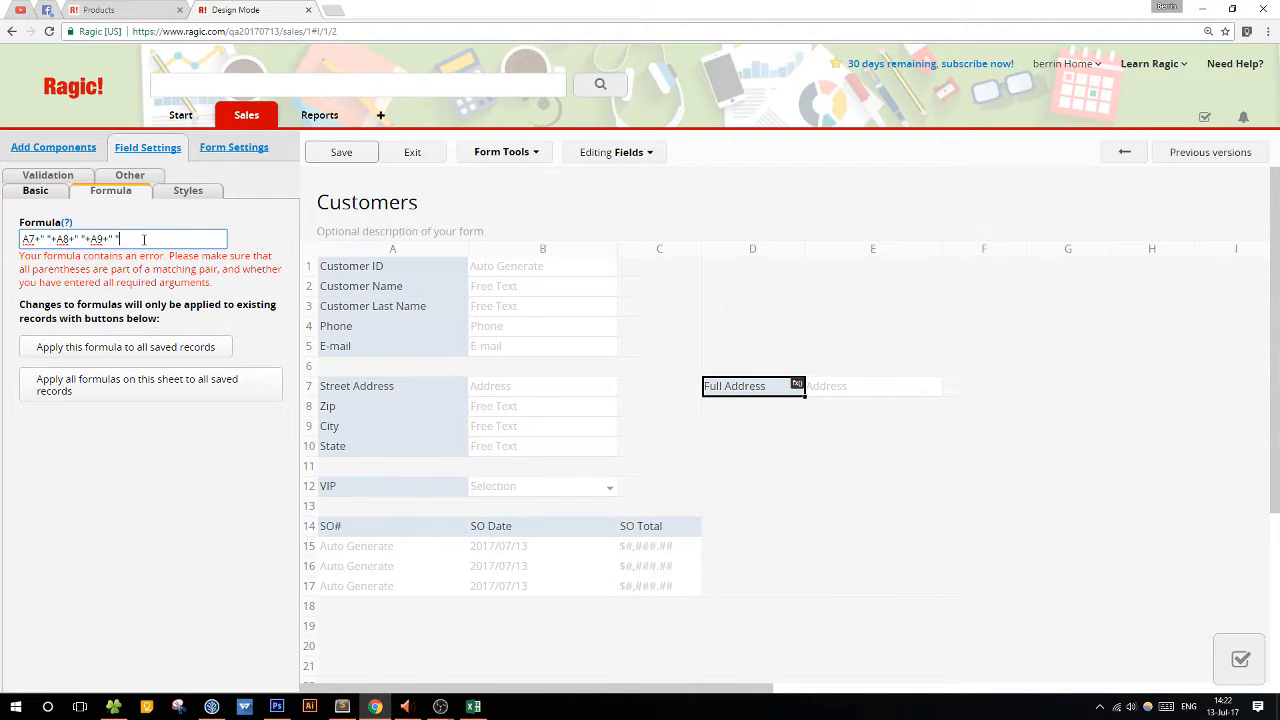
type("+A10")
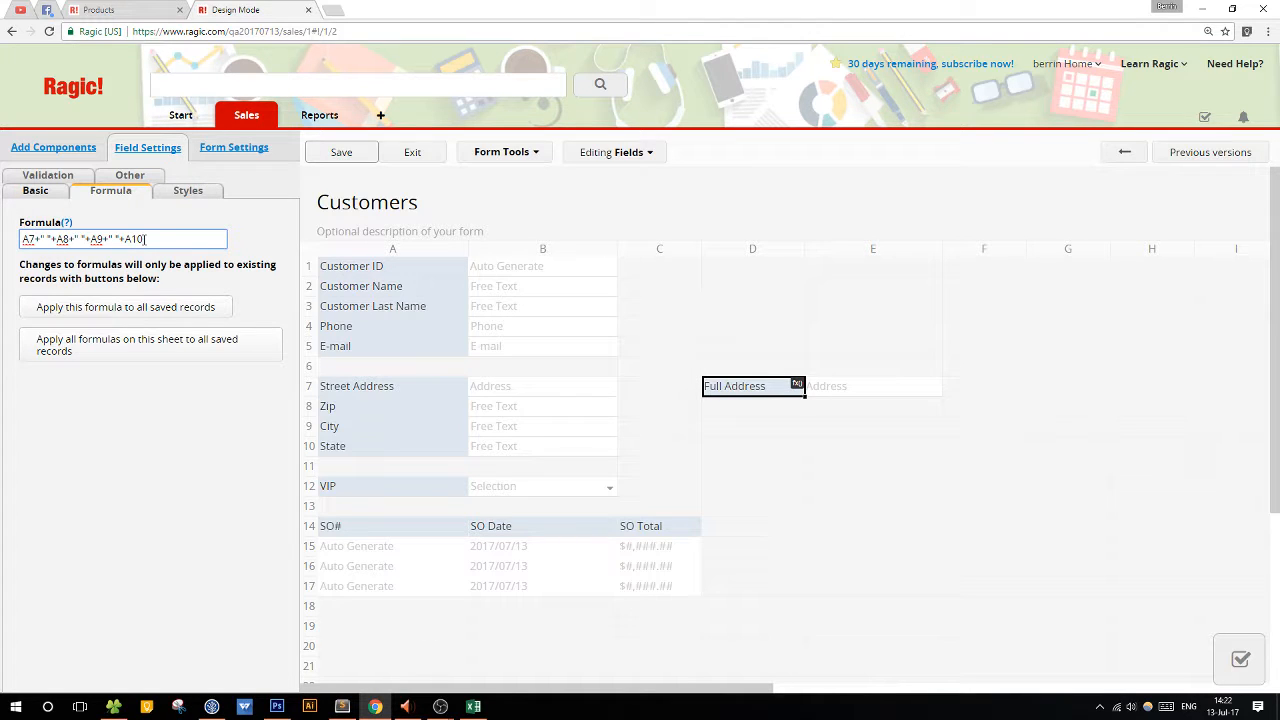
Save the form design, leave design mode, and save the customer record with its calculated Full Address.
left_click(350, 157)
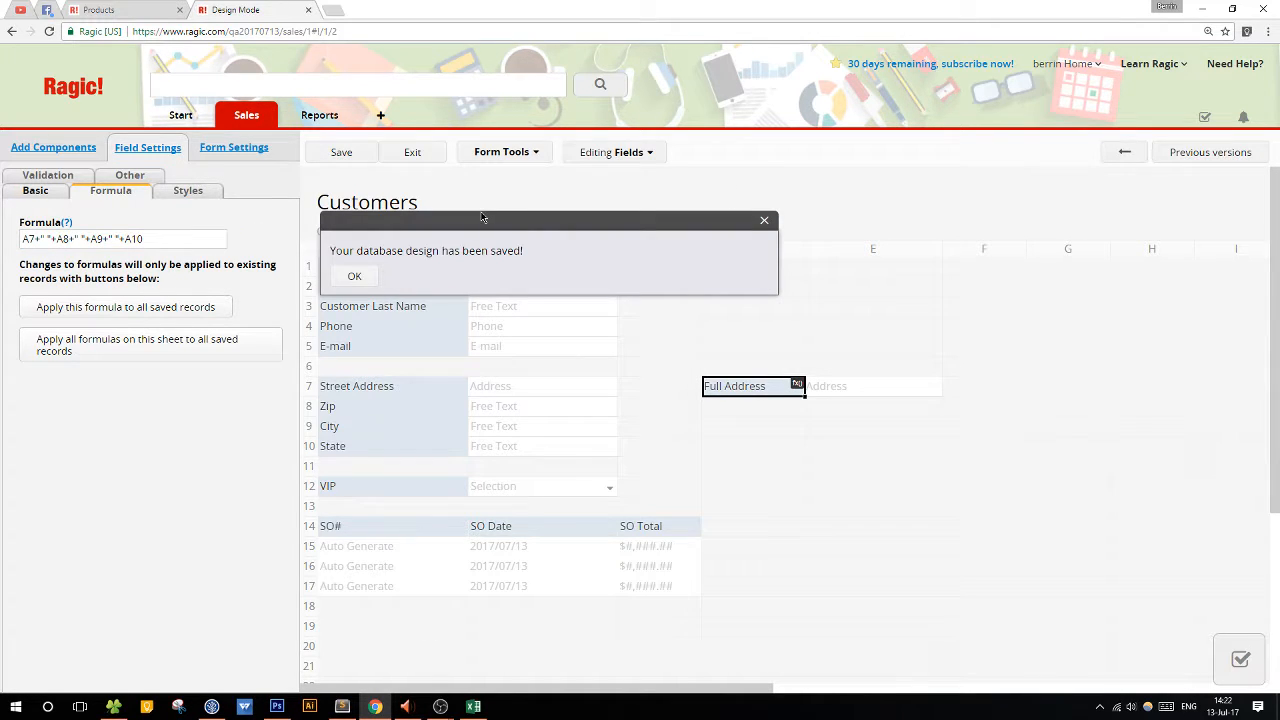
left_click(412, 157)
left_click(470, 384)
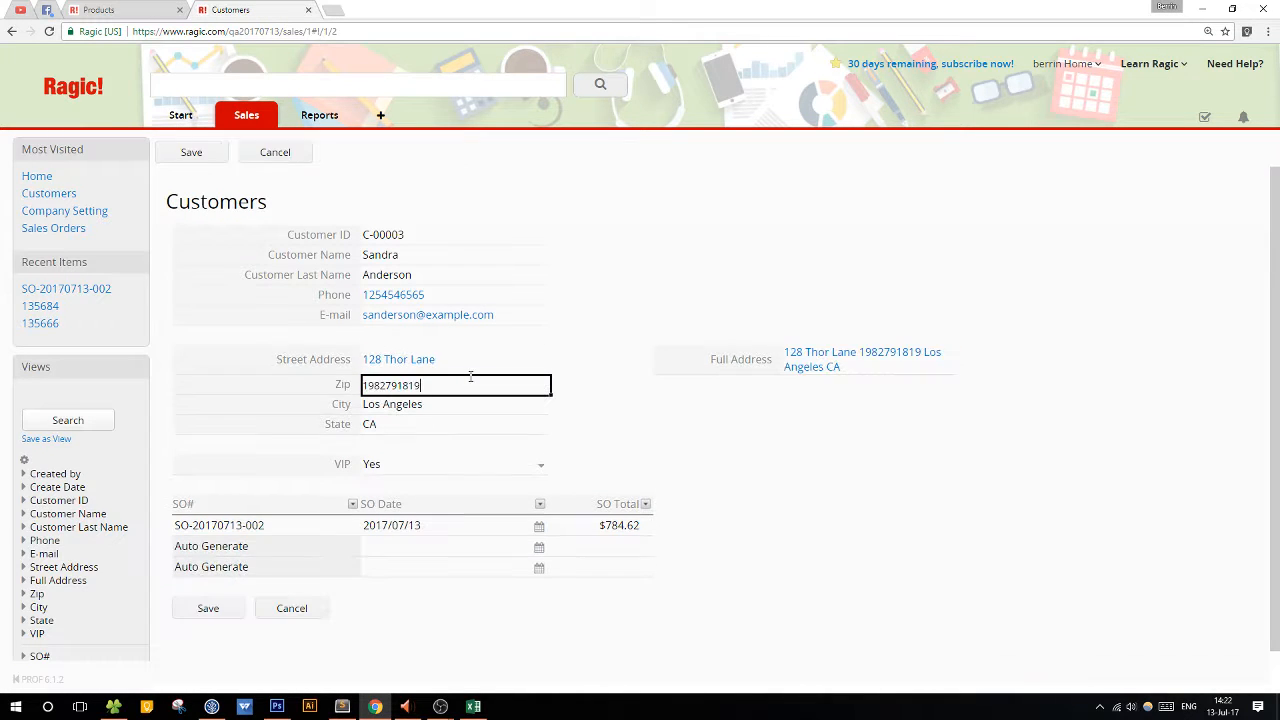
left_click(924, 365)
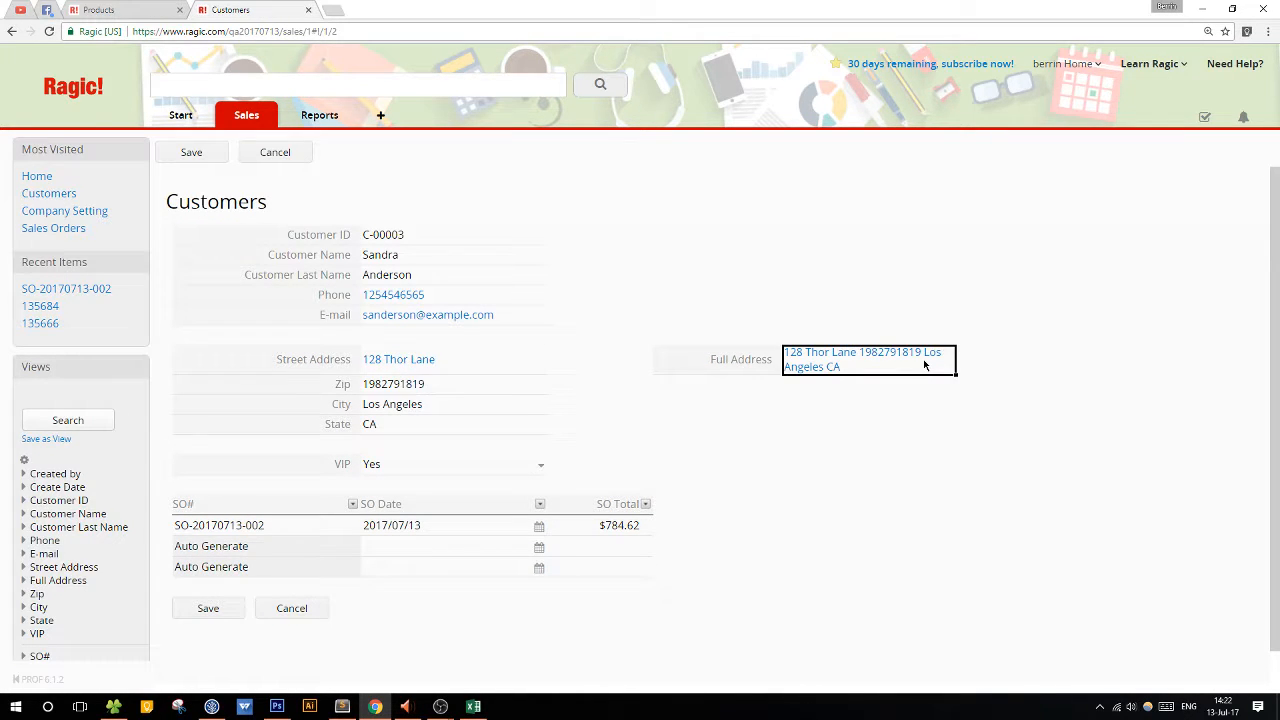
left_click(205, 610)
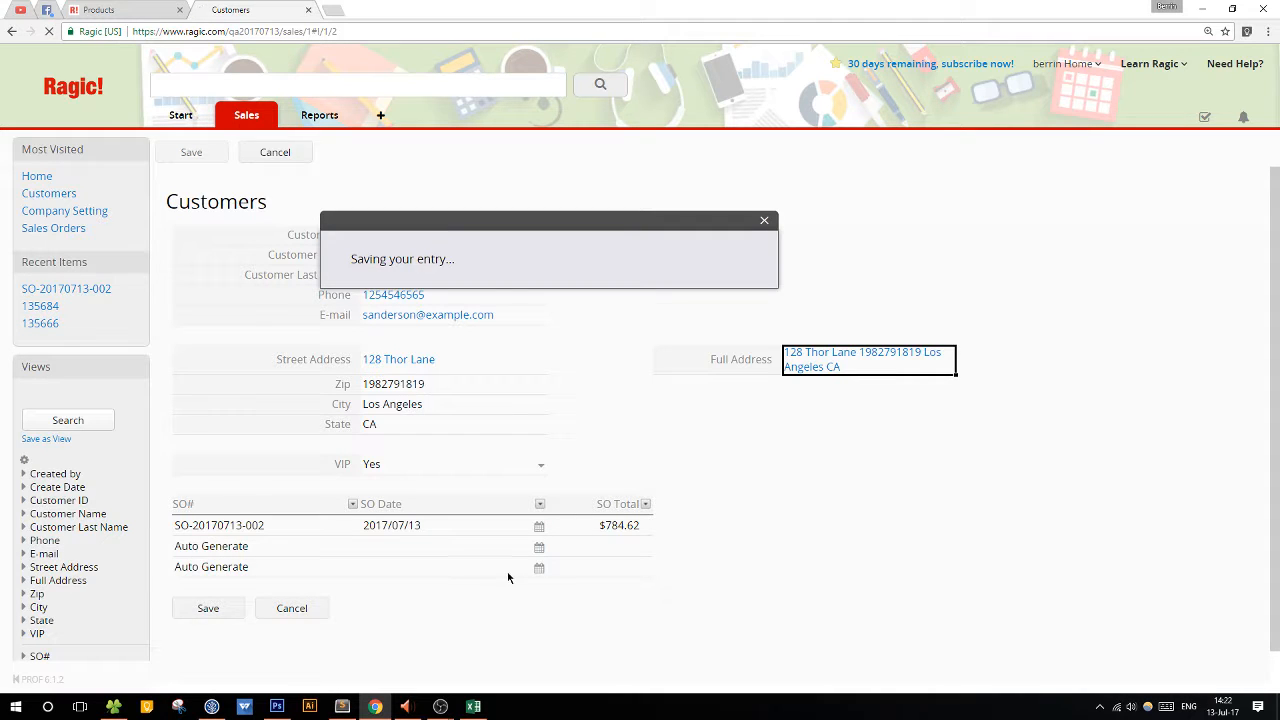
Apply the Full Address formula to all saved records of the Customers sheet and leave design mode.
left_click(1195, 155)
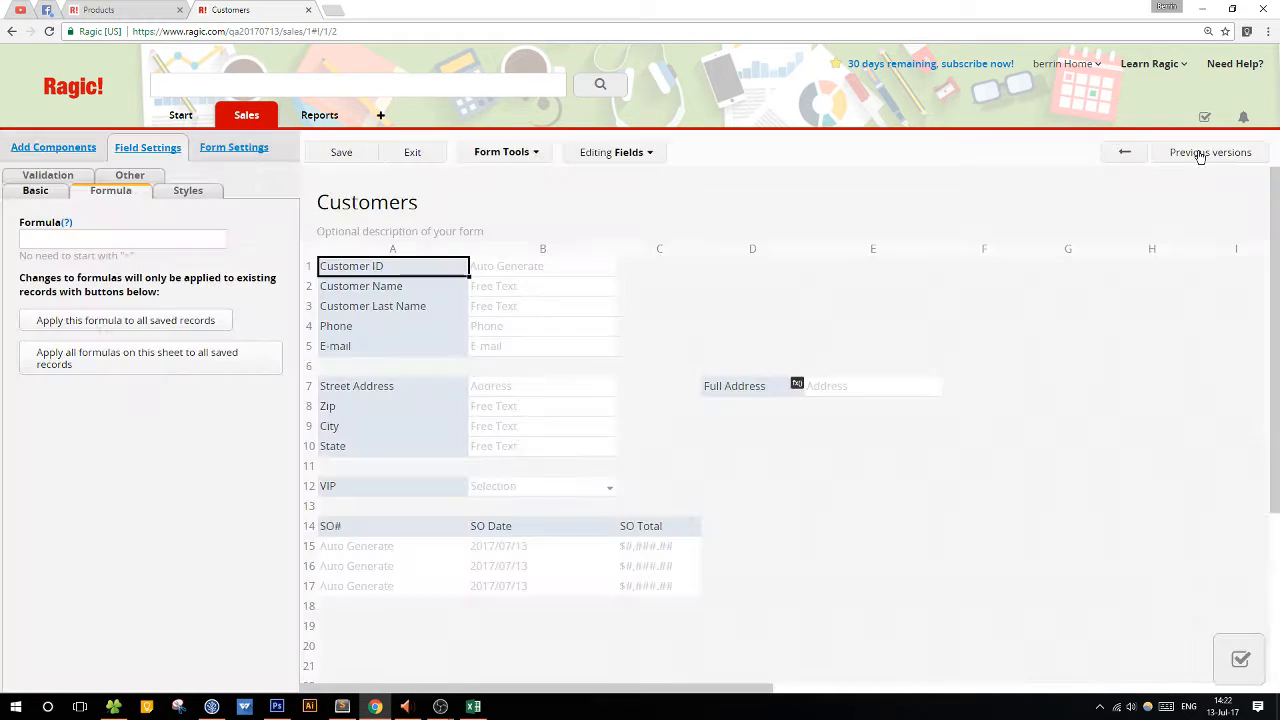
left_click(741, 390)
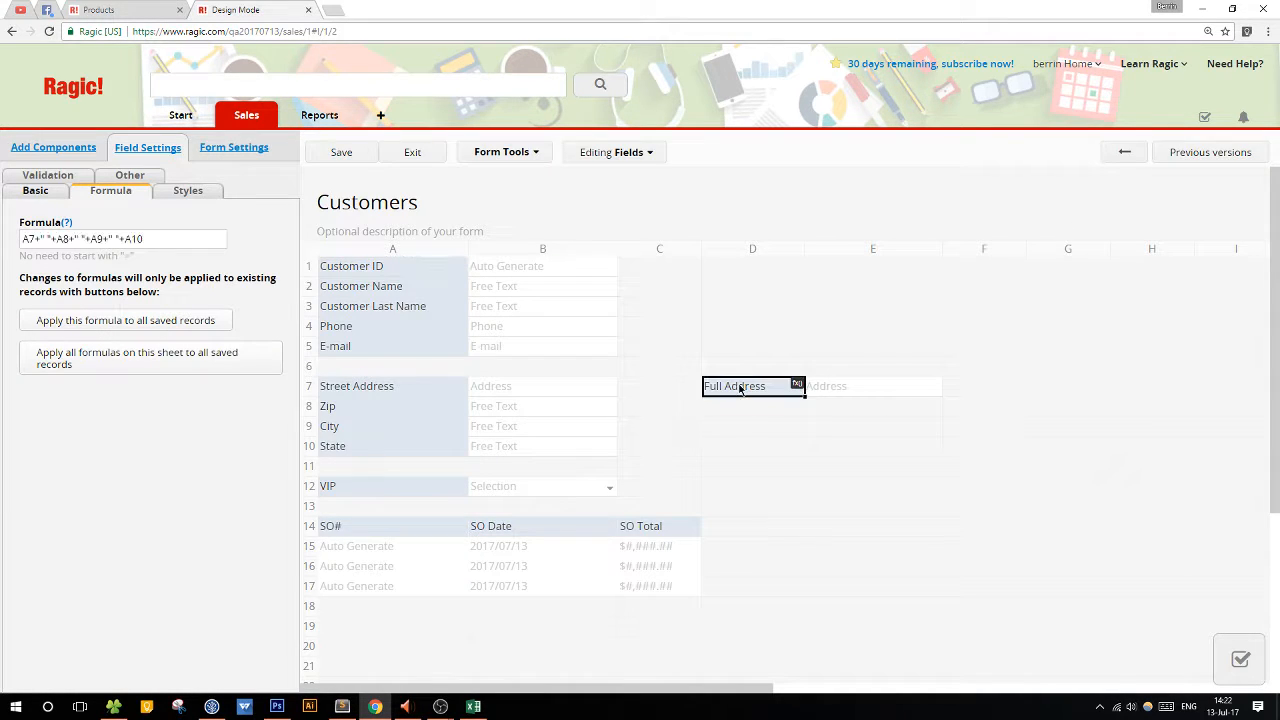
left_click(185, 324)
left_click(694, 129)
left_click(413, 153)
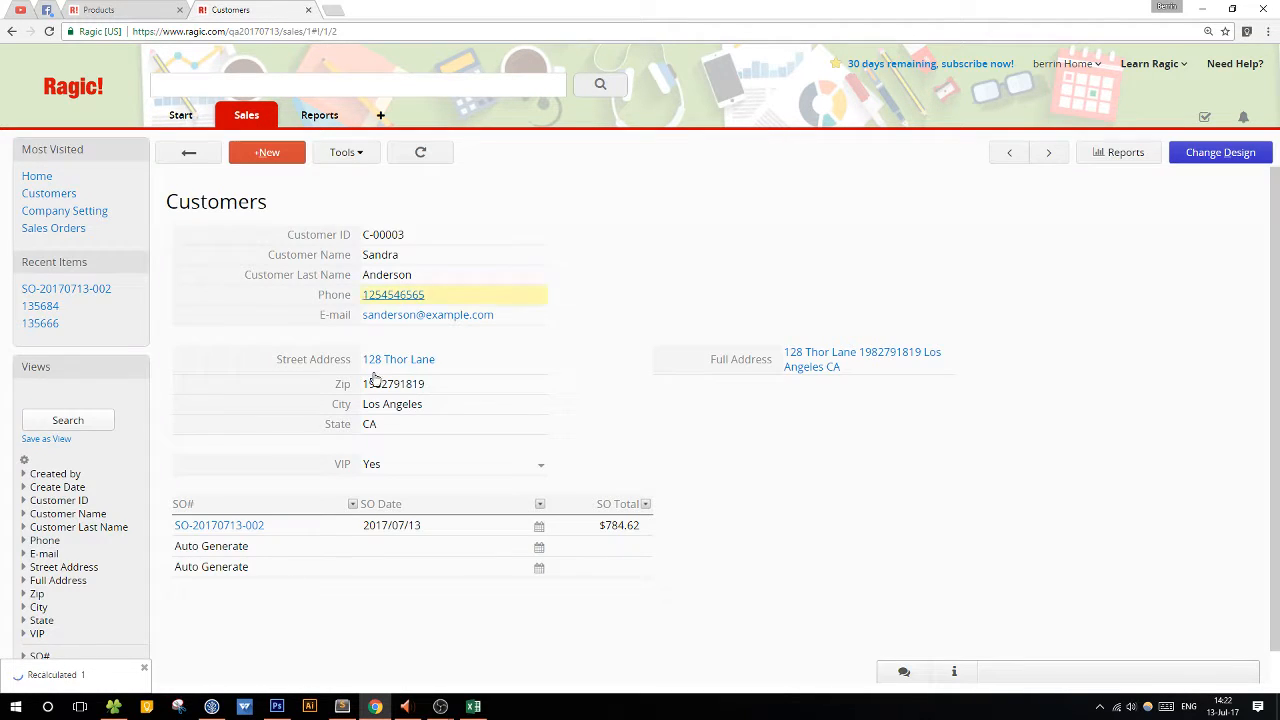
Check the Full Address field in the two other customer records and return to the Customers listing.
left_click(188, 153)
left_click(920, 291)
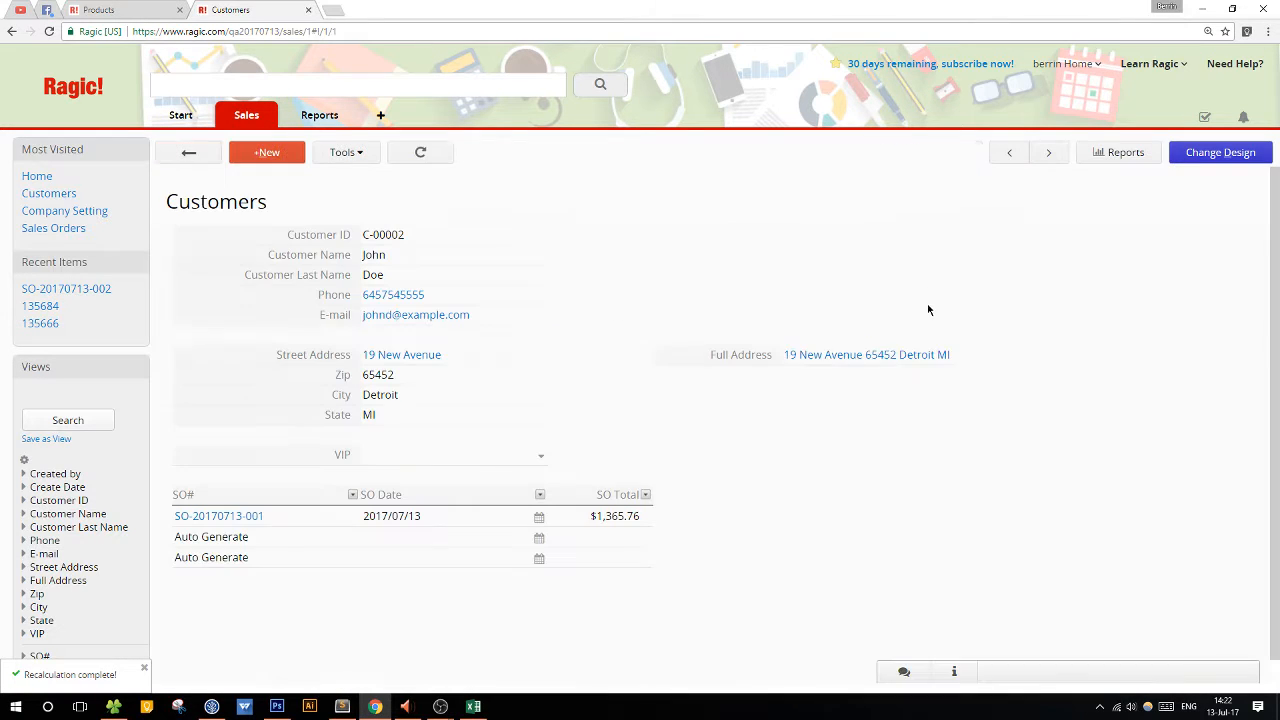
left_click(188, 153)
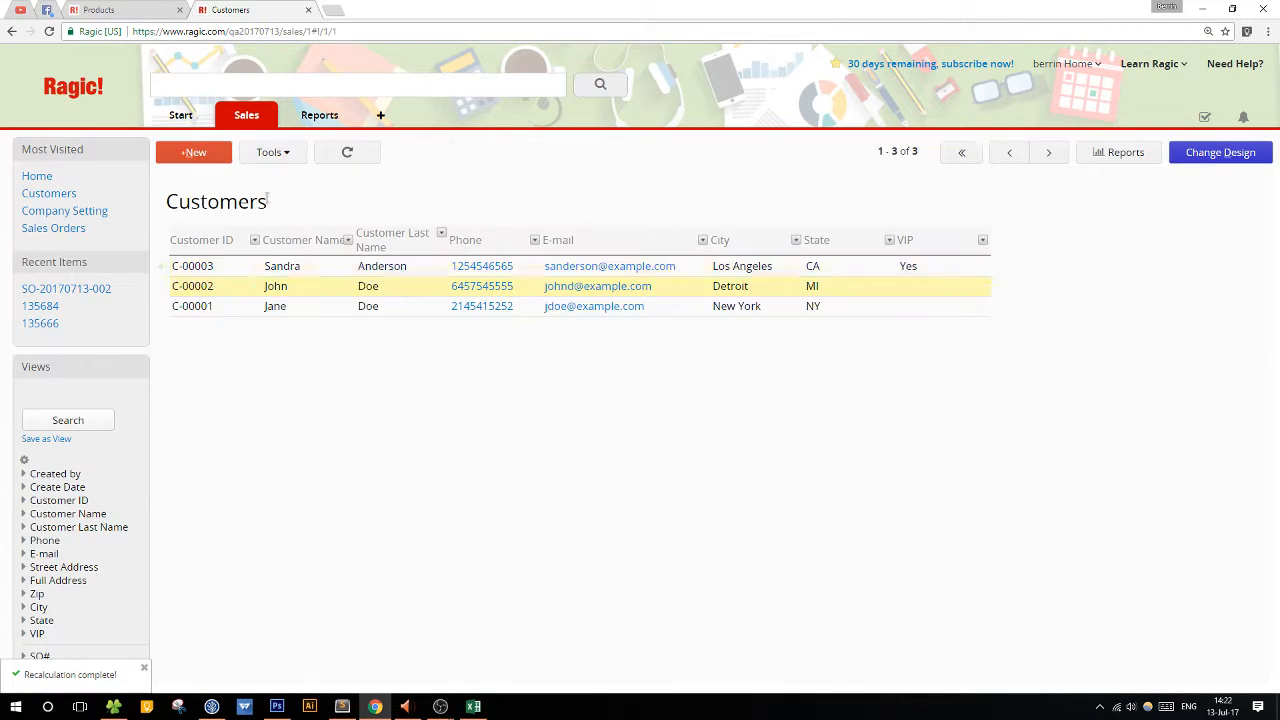
left_click(355, 309)
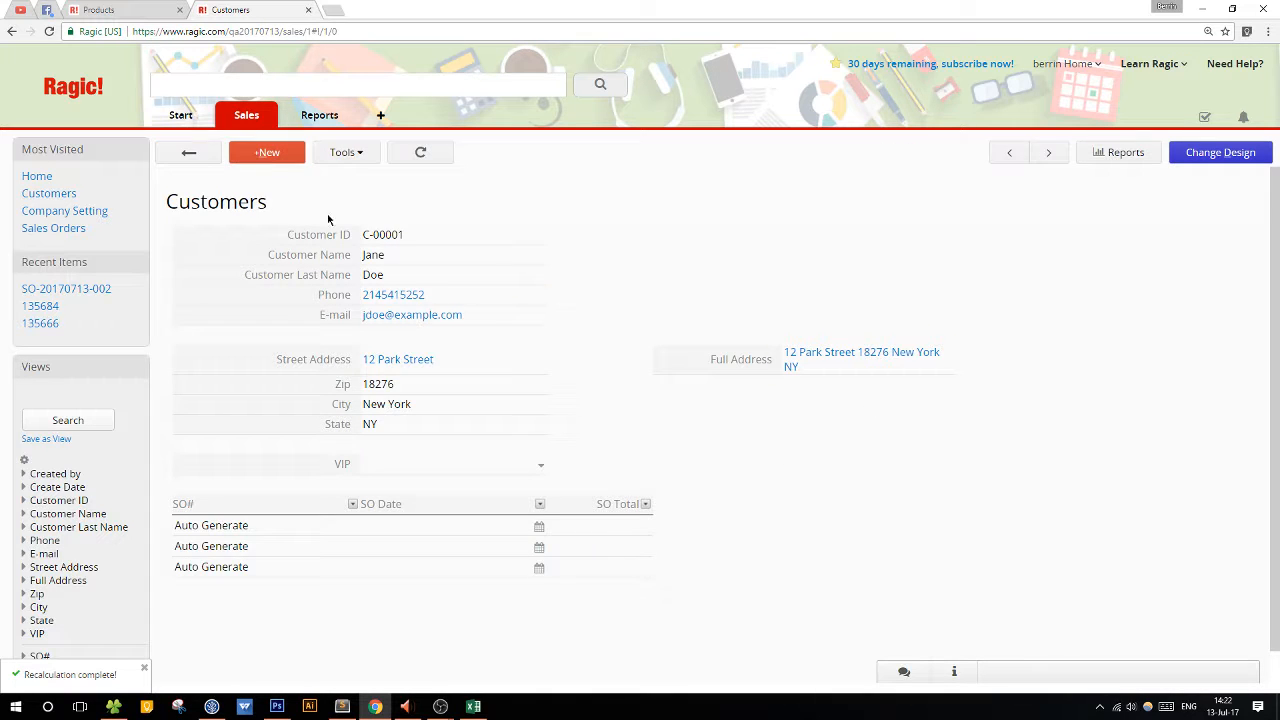
left_click(188, 153)
Add the Full Address field to the Customers listing page, save the design and leave design mode.
left_click(1222, 155)
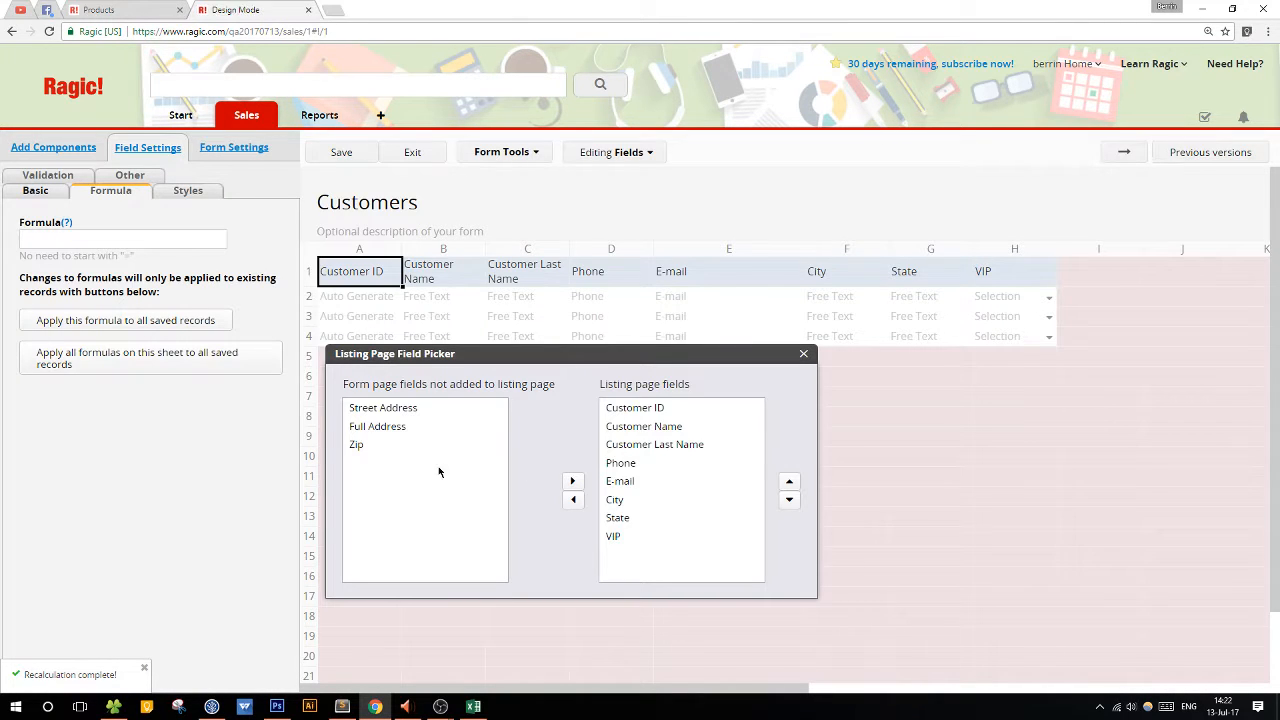
left_click(416, 428)
left_click(574, 481)
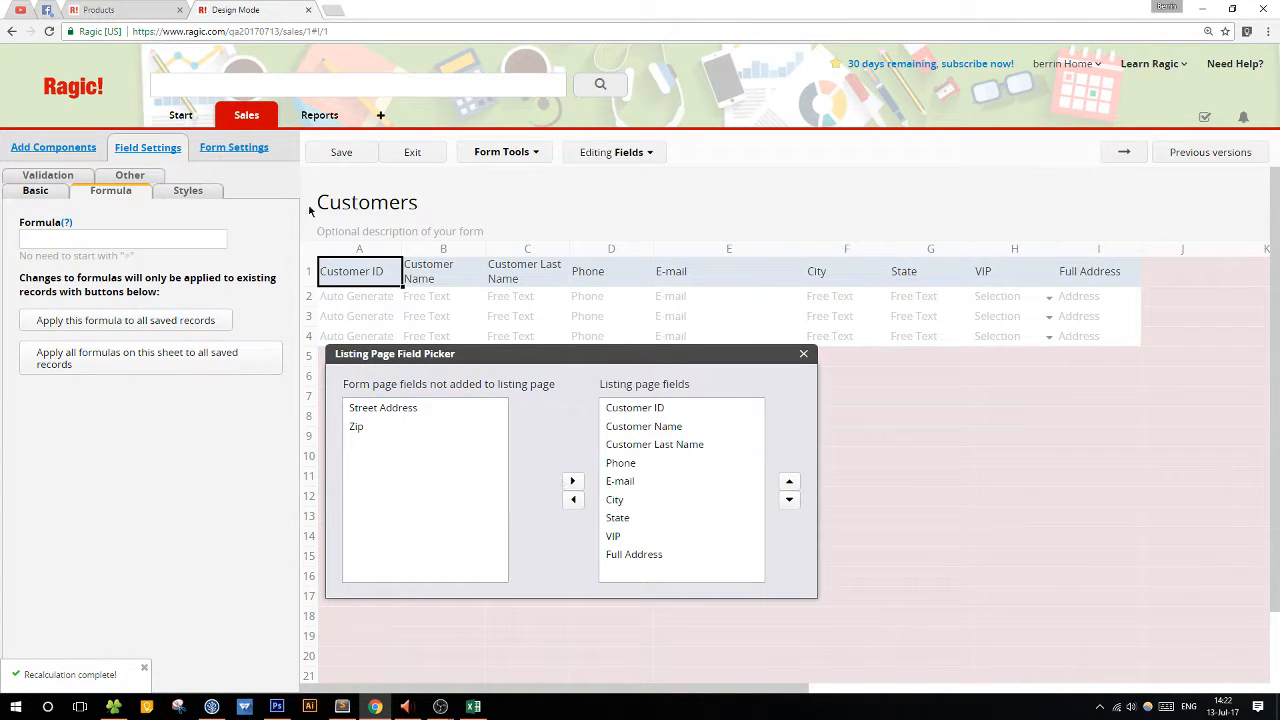
left_click(352, 156)
left_click(416, 153)
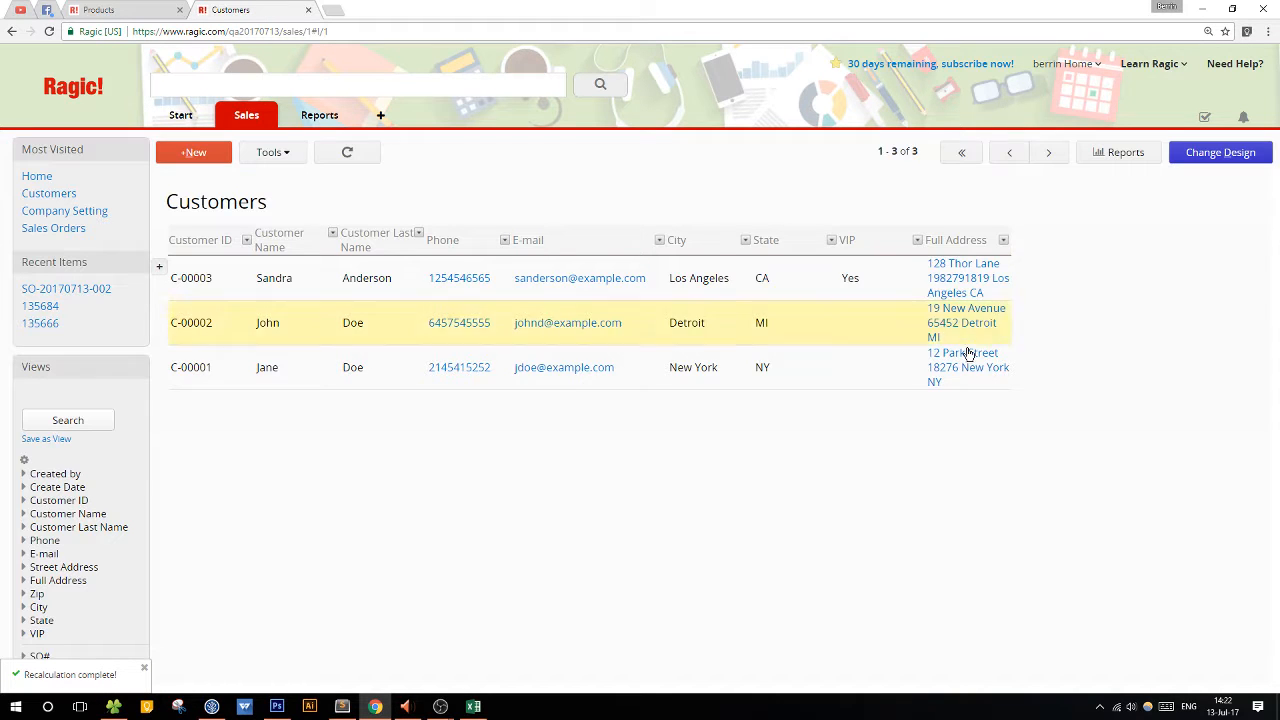
Widen the Full Address column on the Customers listing page, narrow it slightly, and save the design after each adjustment.
left_click(1207, 160)
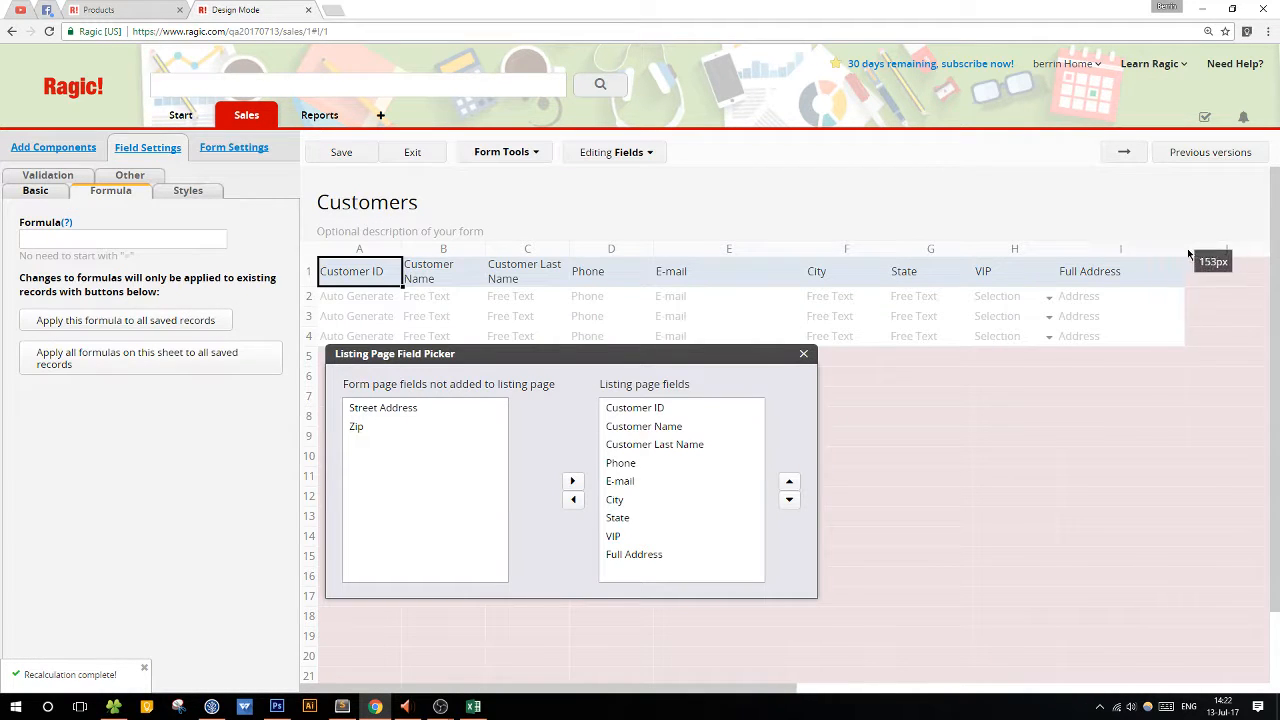
left_click(330, 160)
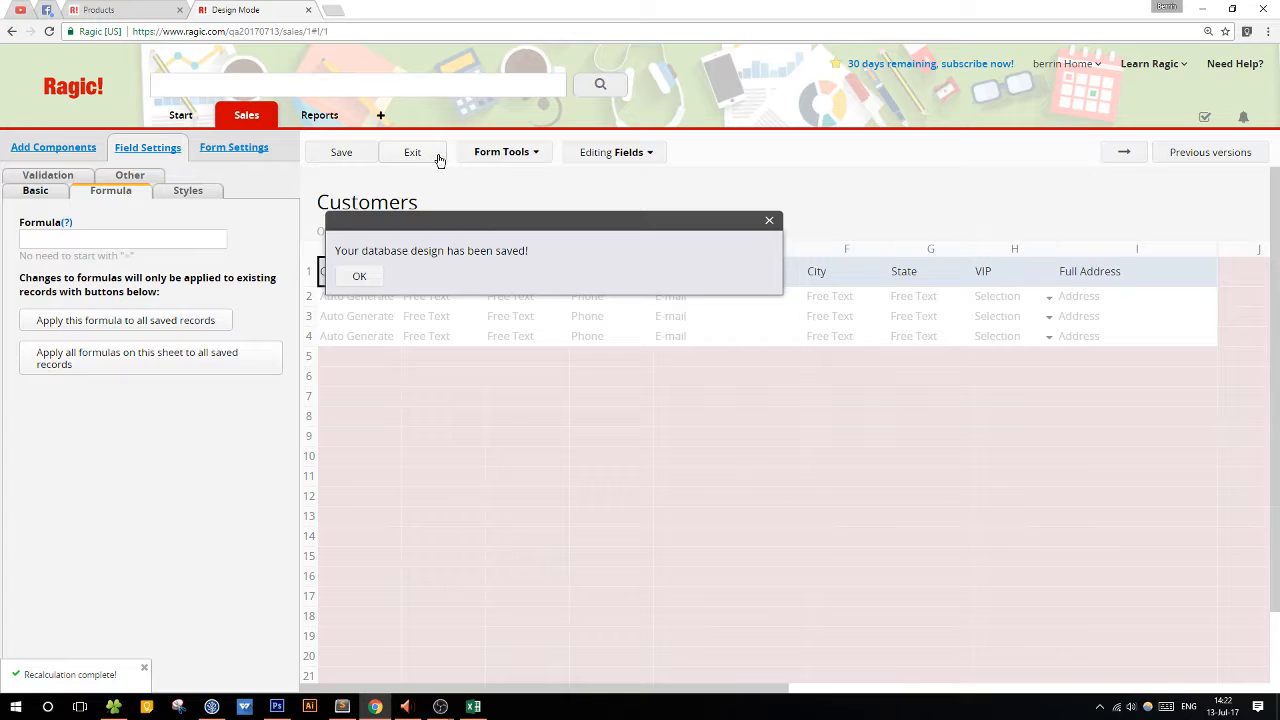
left_click(437, 157)
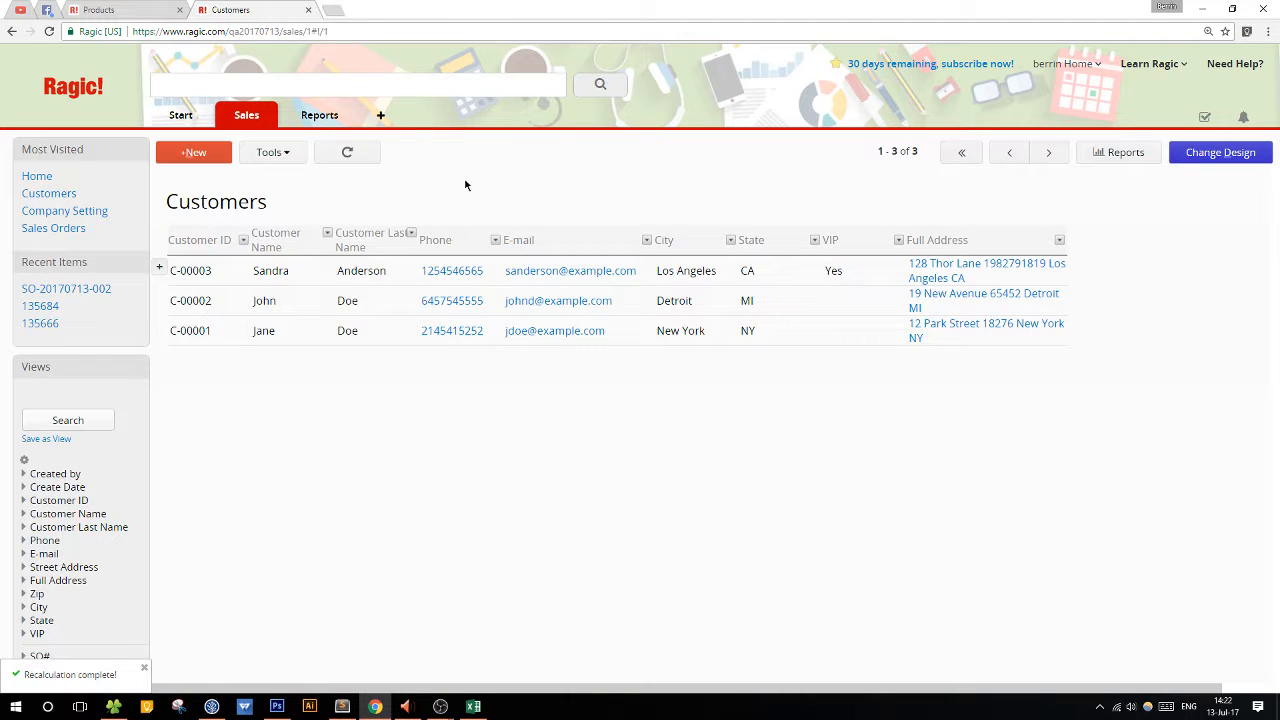
left_click(1212, 154)
left_click_drag(1216, 246, 1178, 246)
left_click(342, 152)
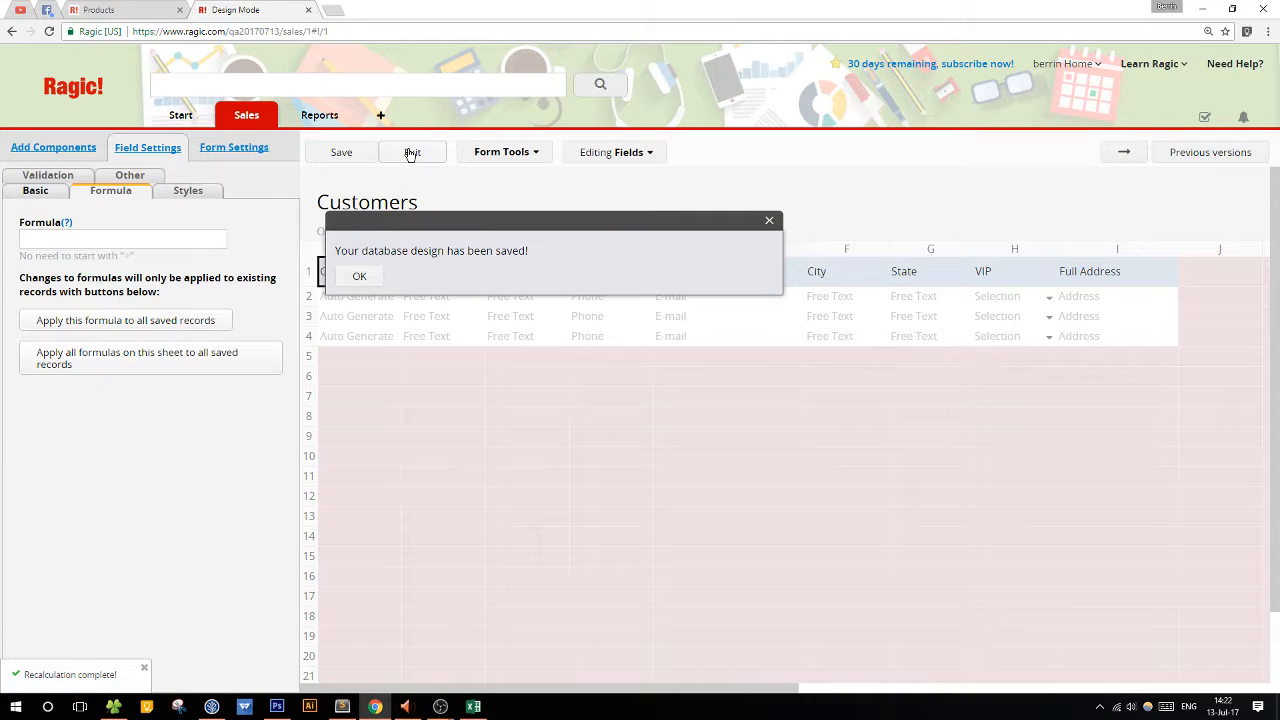
left_click(410, 152)
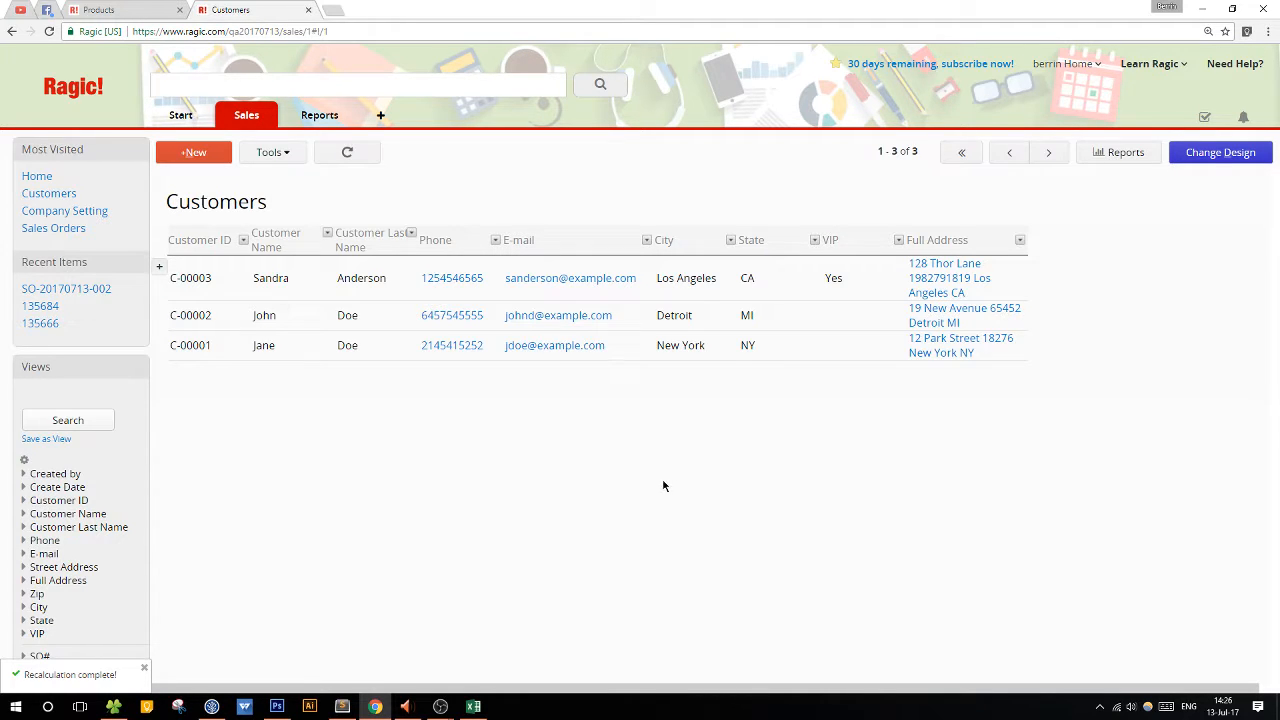
Examine the form tools and the Sales sheet list from the Customers form page design, and return to the customer record.
left_click(1220, 152)
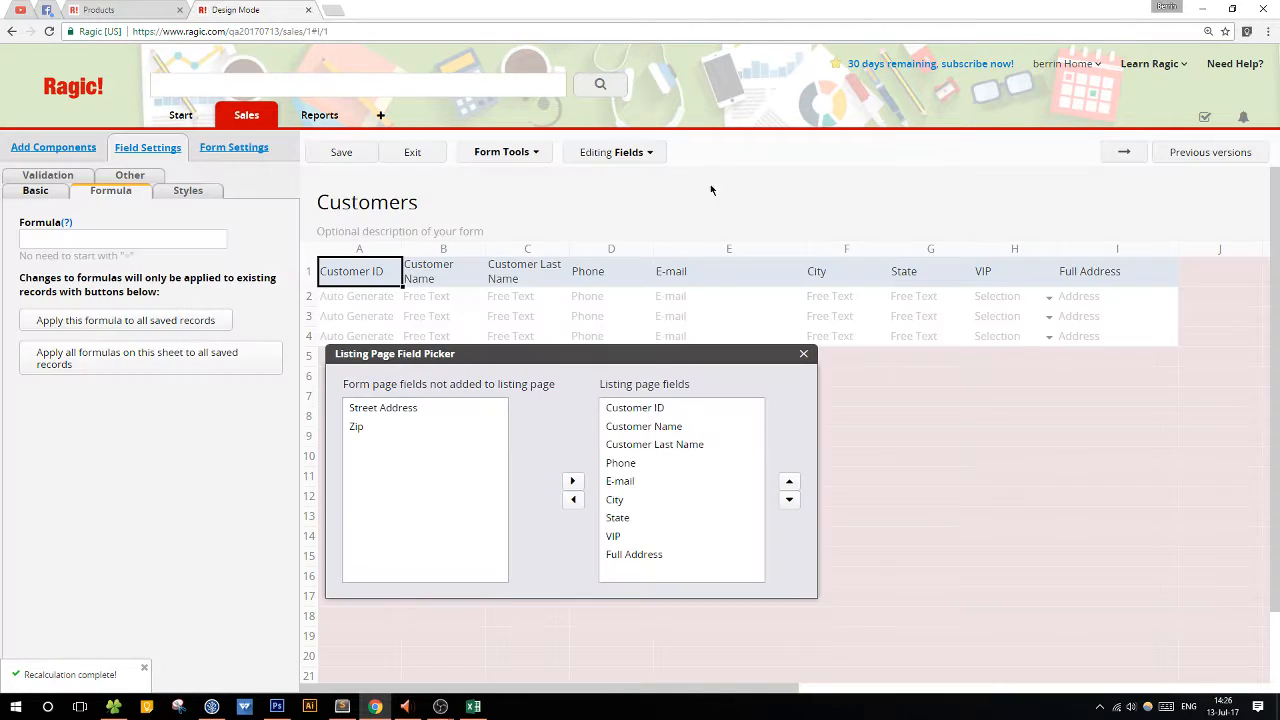
left_click(1105, 153)
left_click(520, 152)
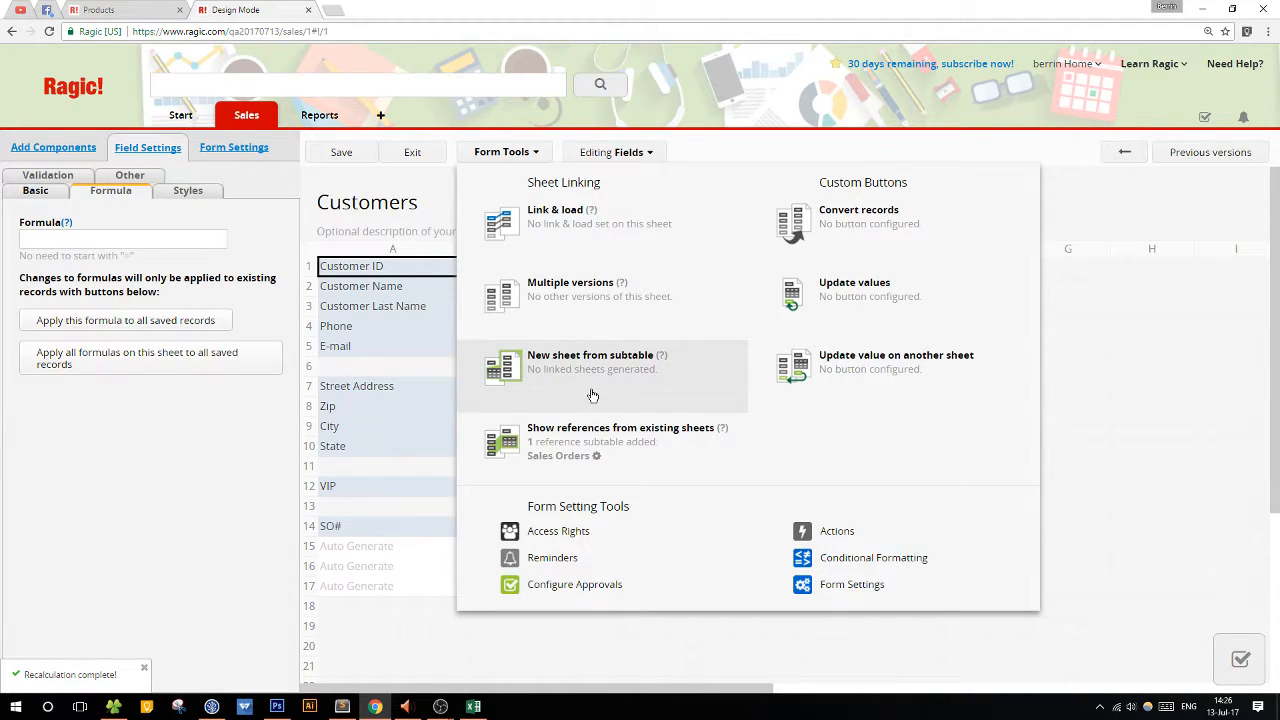
left_click(246, 120)
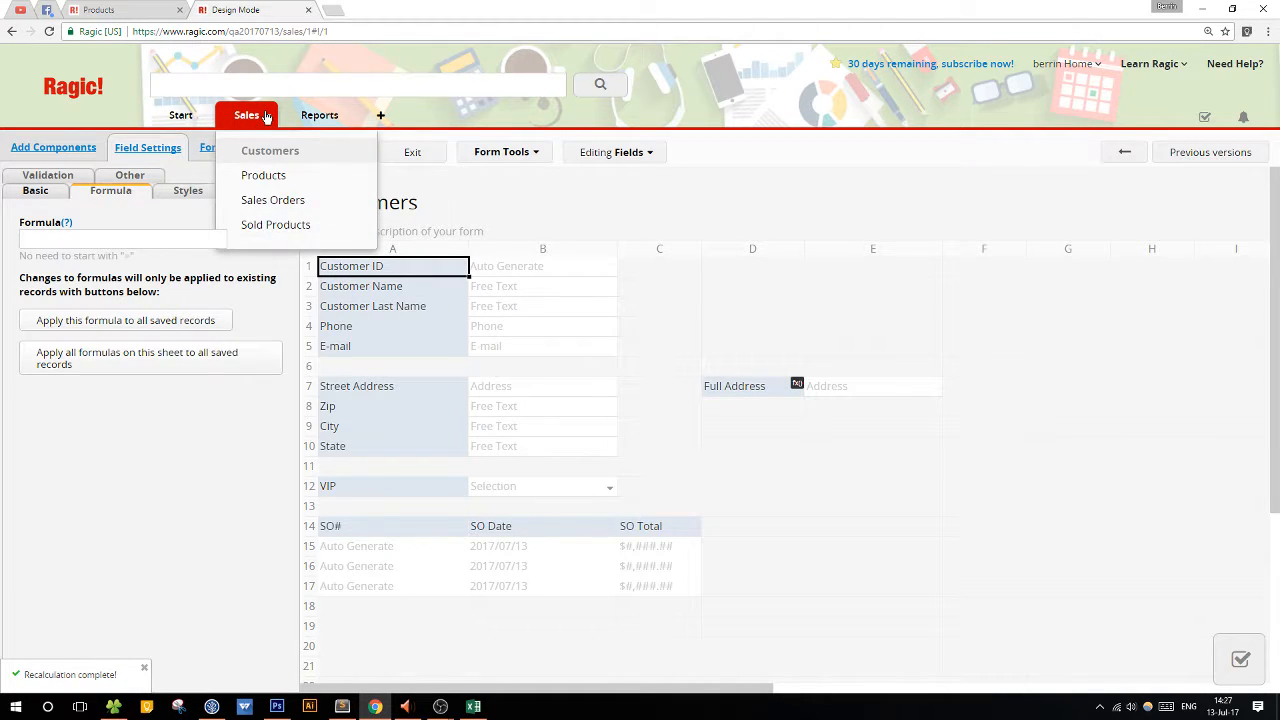
left_click(265, 116)
left_click(256, 114)
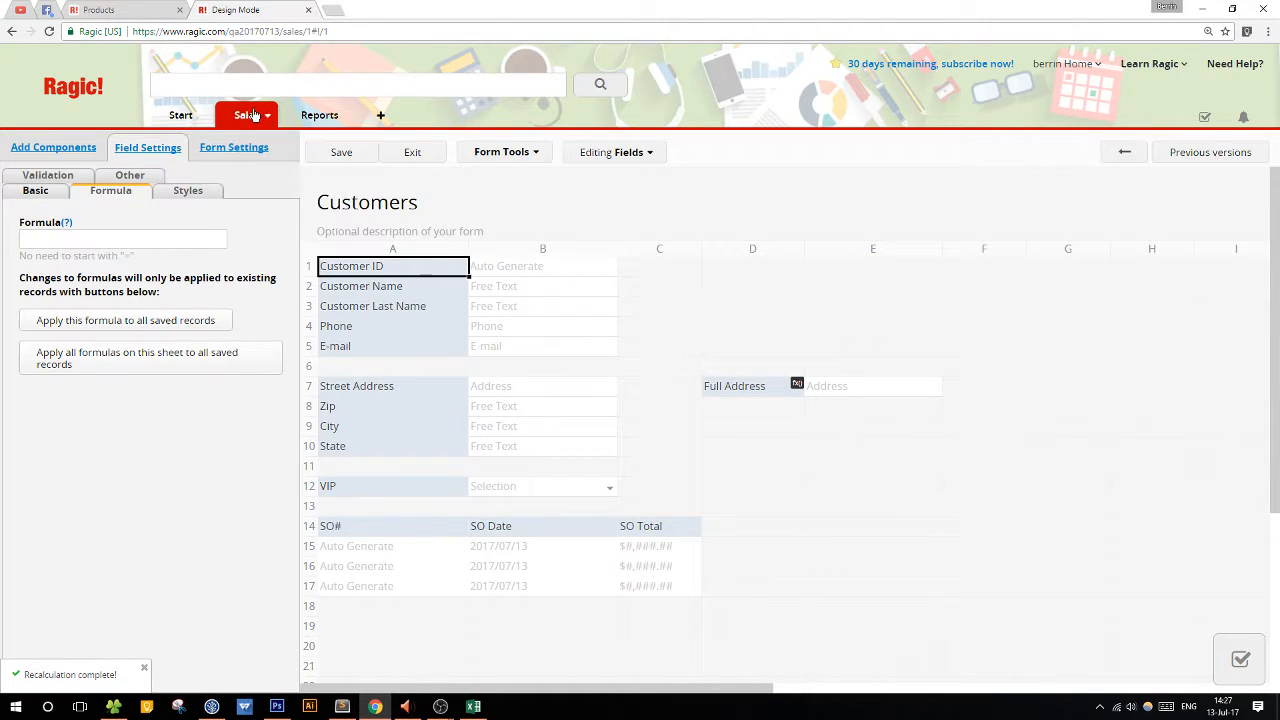
left_click(508, 158)
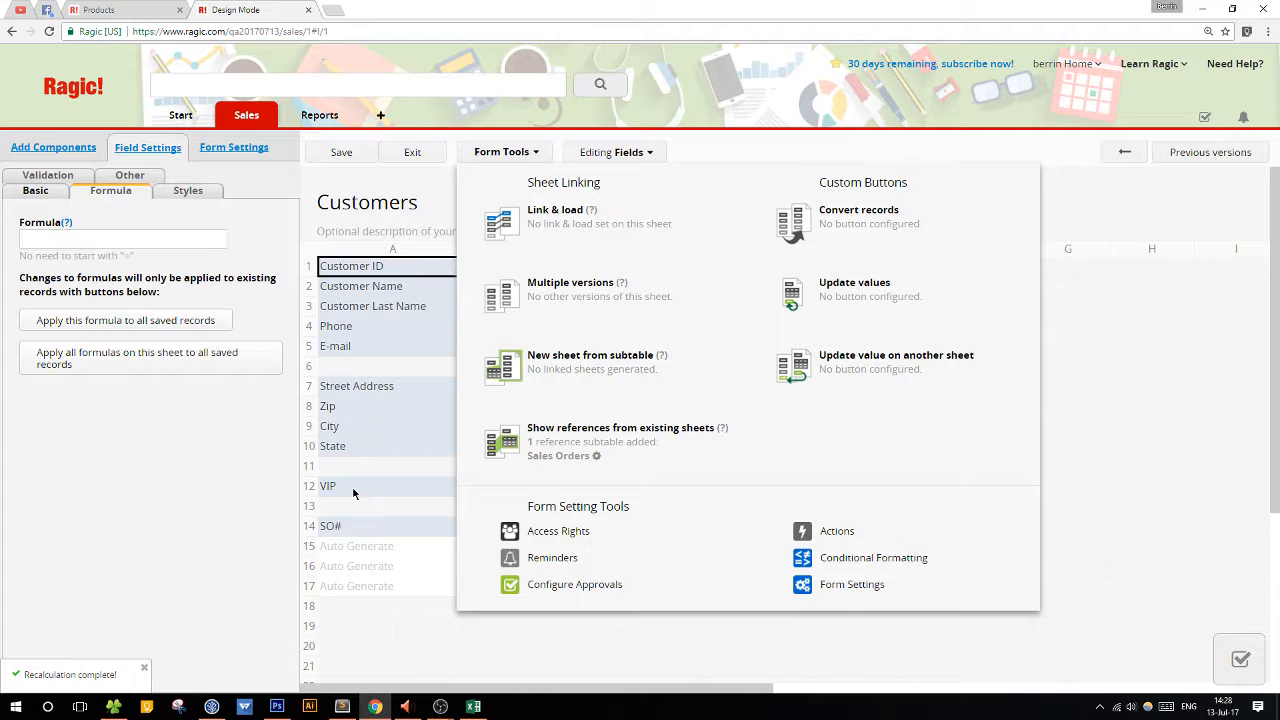
left_click(362, 155)
left_click(405, 152)
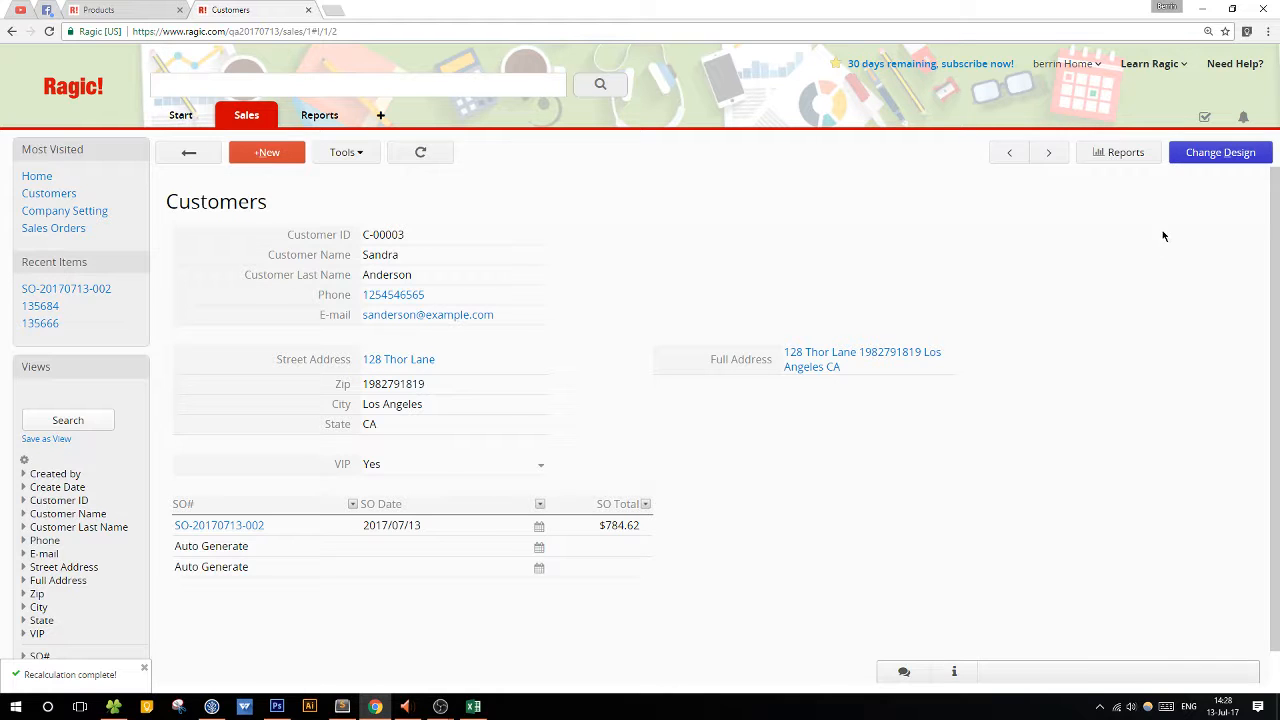
Reopen the Customers form design and review its sheet linking, custom button and form setting tools.
left_click(1221, 160)
left_click(536, 152)
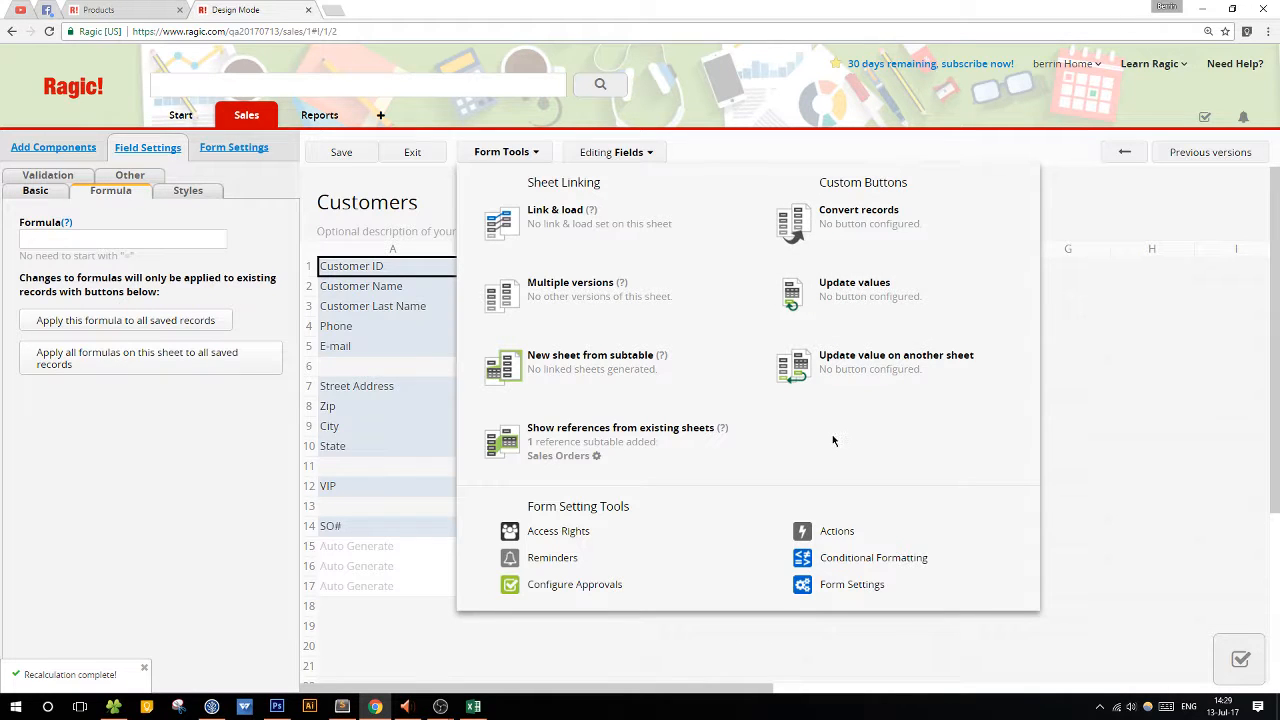
left_click(775, 121)
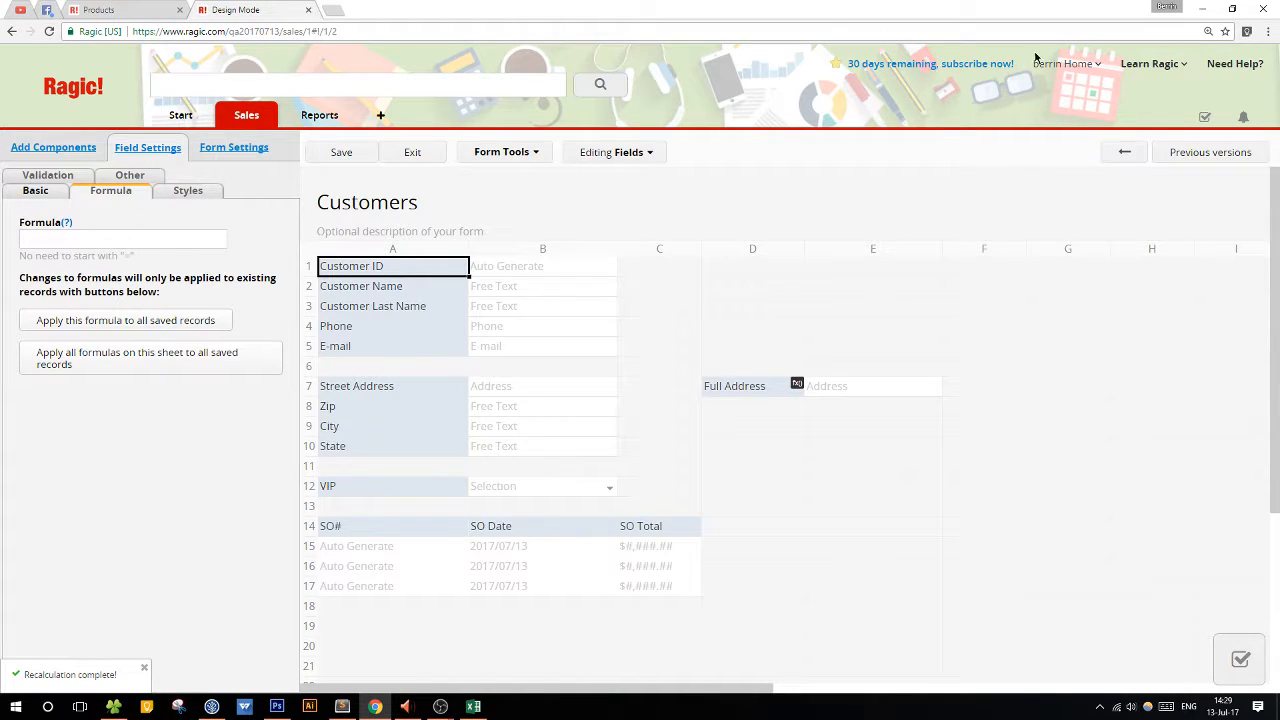
View the account menu, choose to stay on the page, and leave design mode without saving.
left_click(1052, 64)
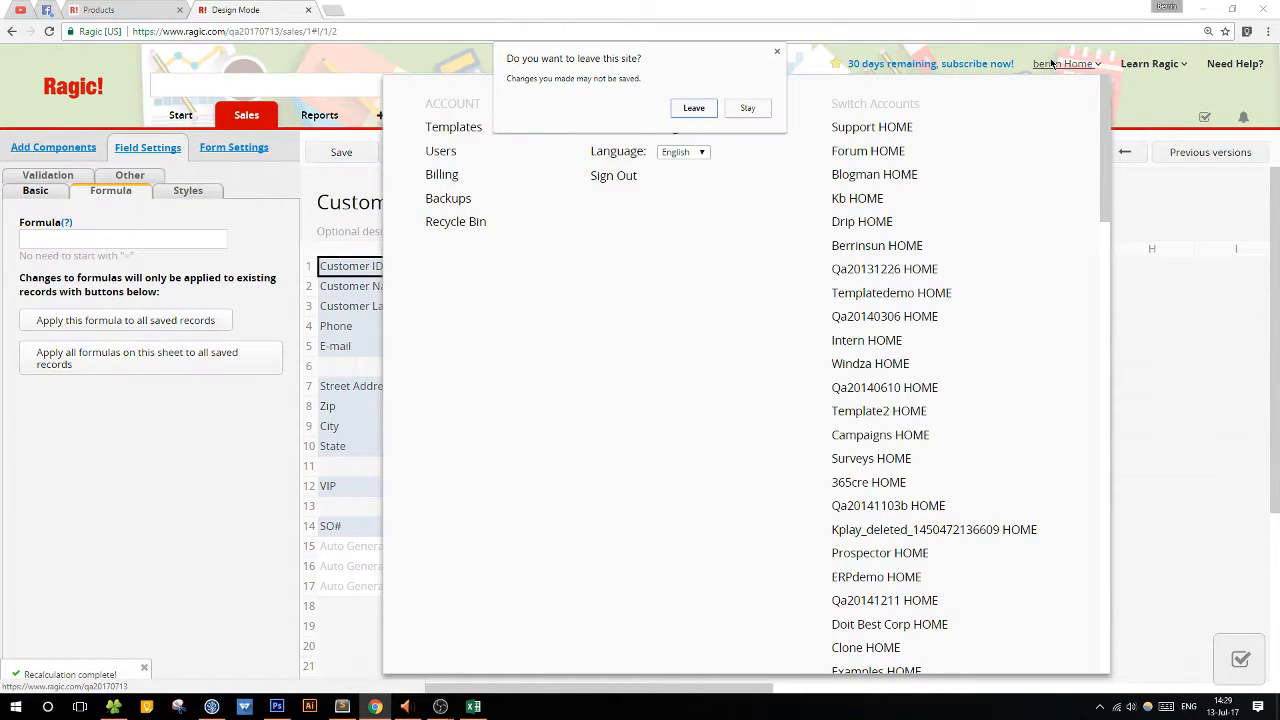
left_click(752, 108)
mouse_move(1158, 64)
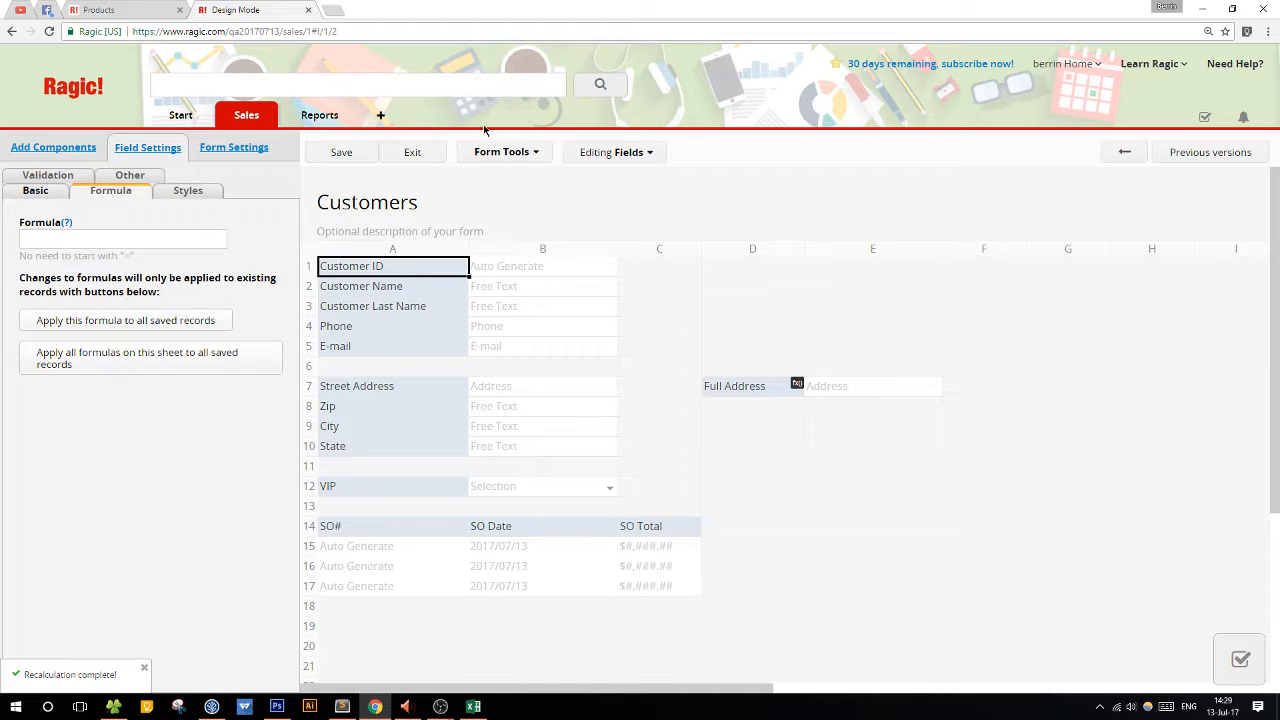
left_click(424, 152)
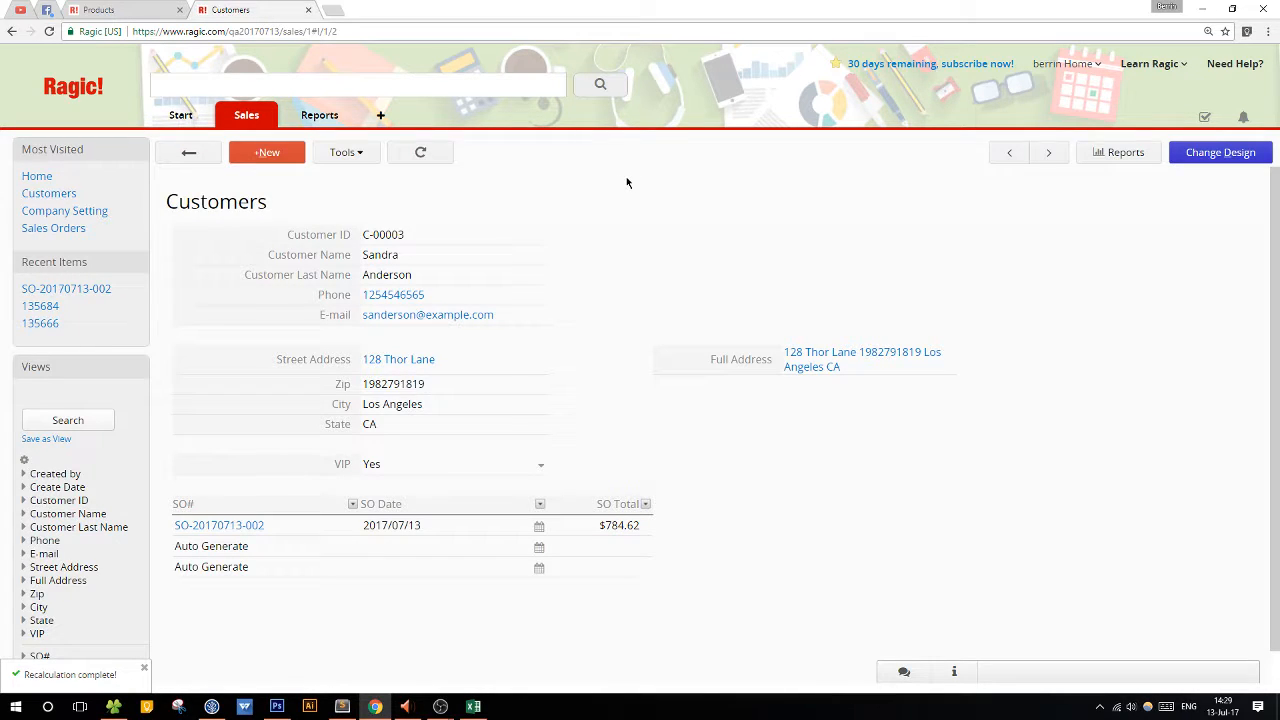